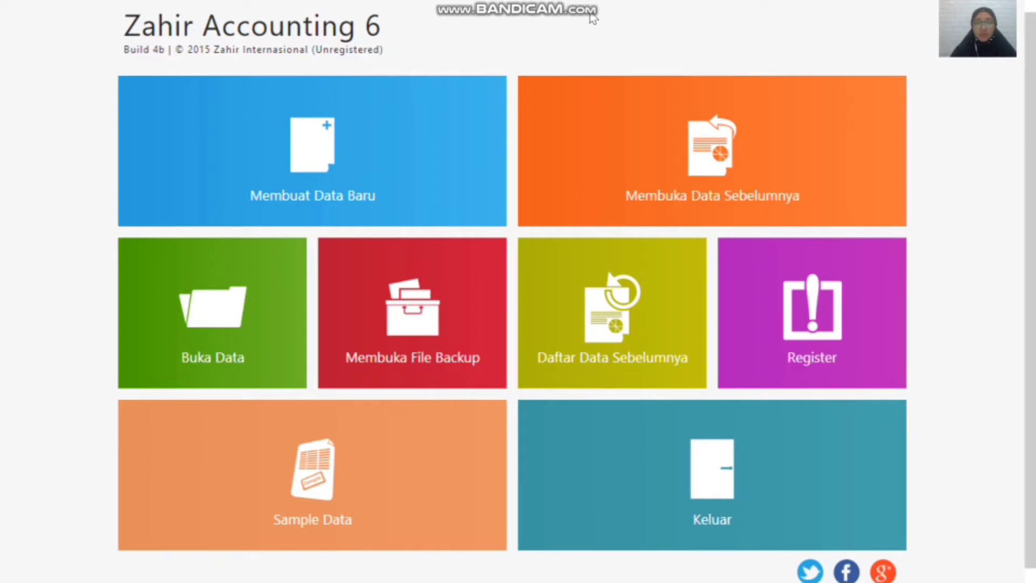
Step: Start creating a new data file and enter the company name in the company information
left_click(331, 159)
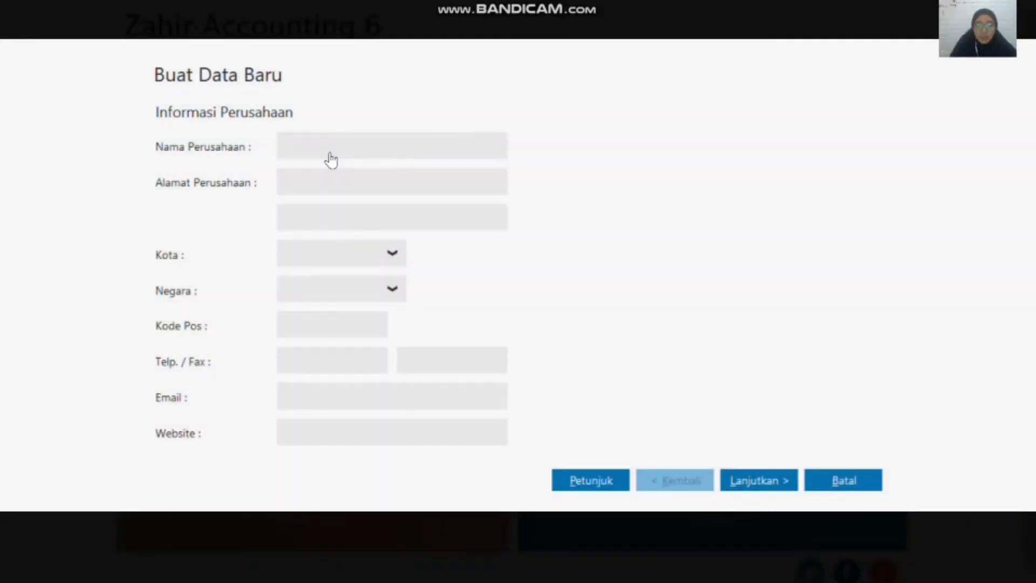
type("PT P")
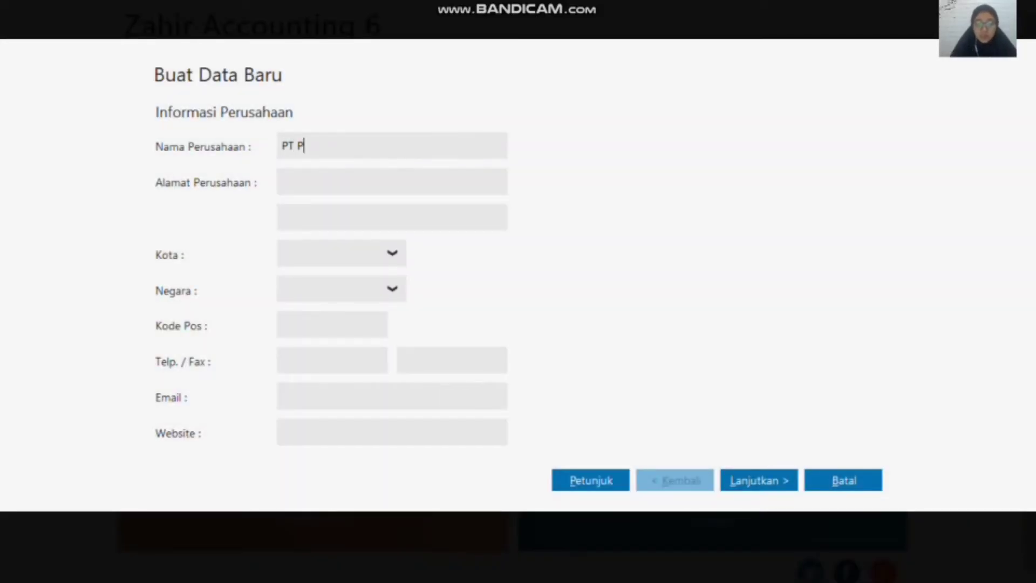
type("oetri Noer")
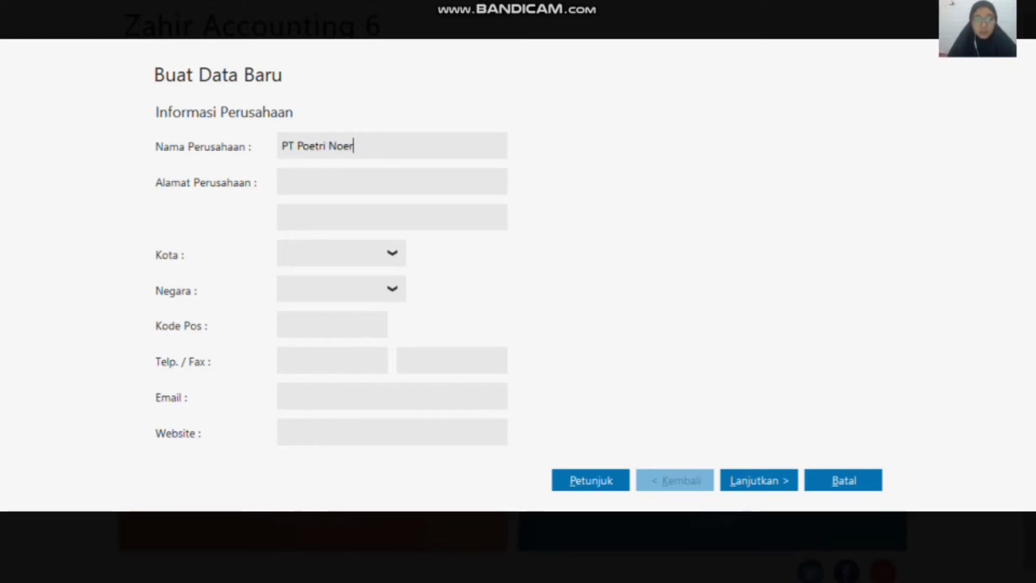
type(" Azizah")
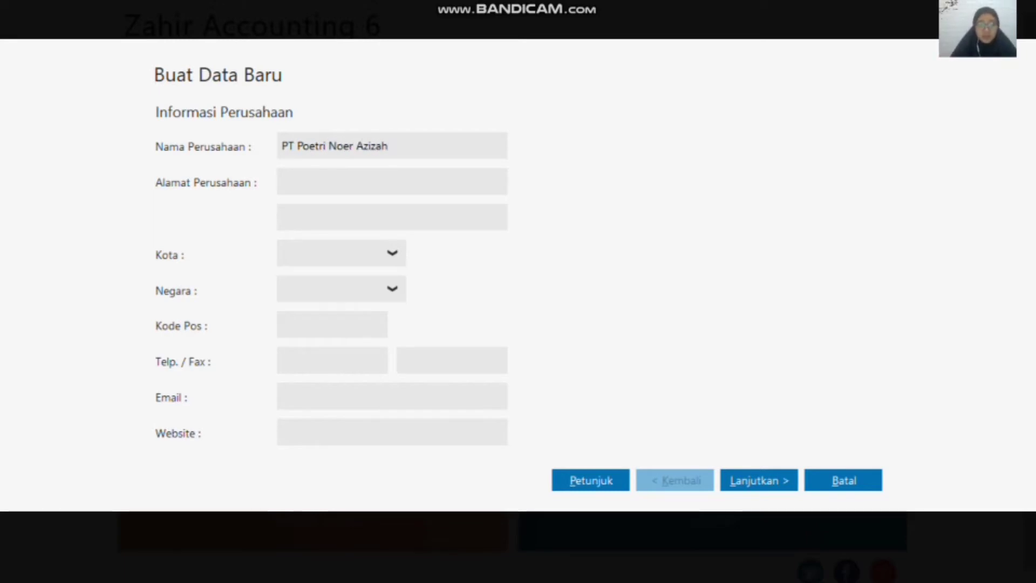
Step: Enter the company's street address on the first address line
left_click(319, 185)
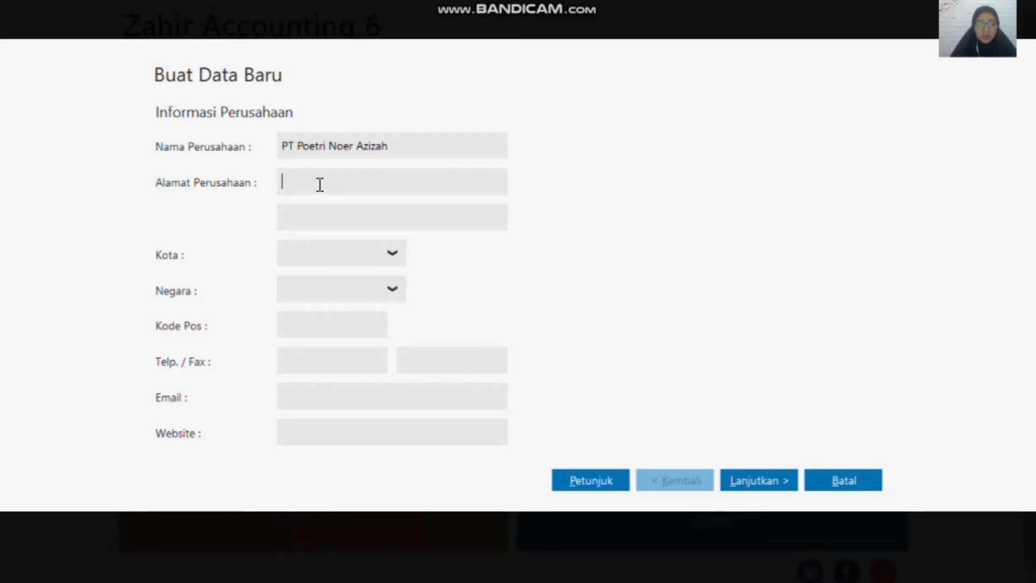
type("J")
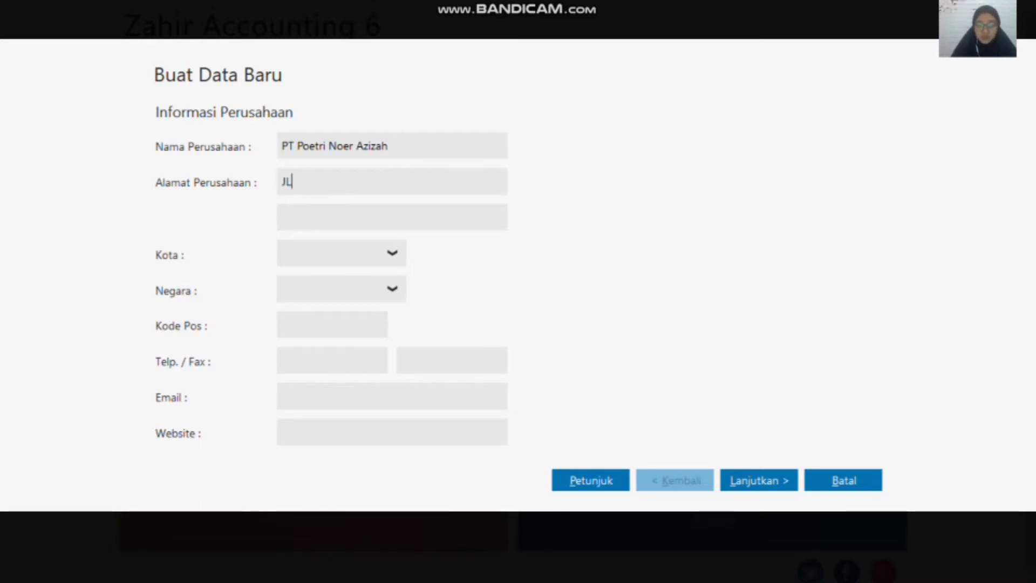
type("l Cempaka")
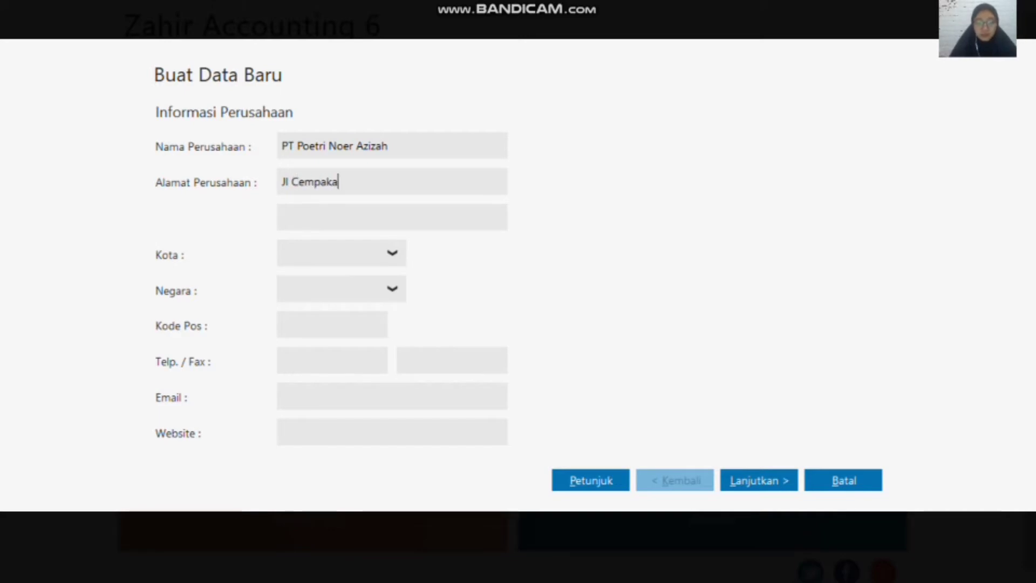
type(" Putih, ")
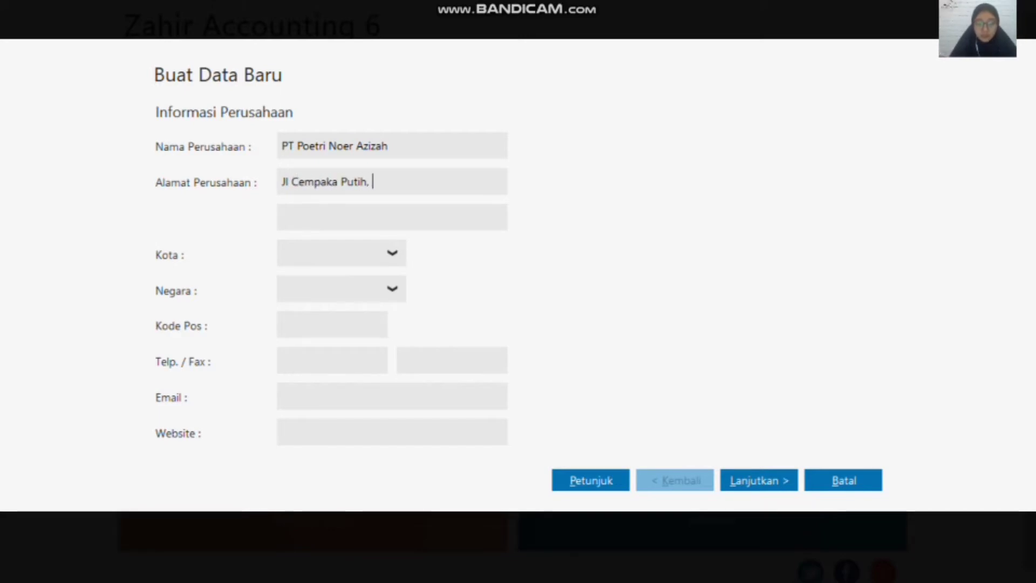
type("Jakarta PUs")
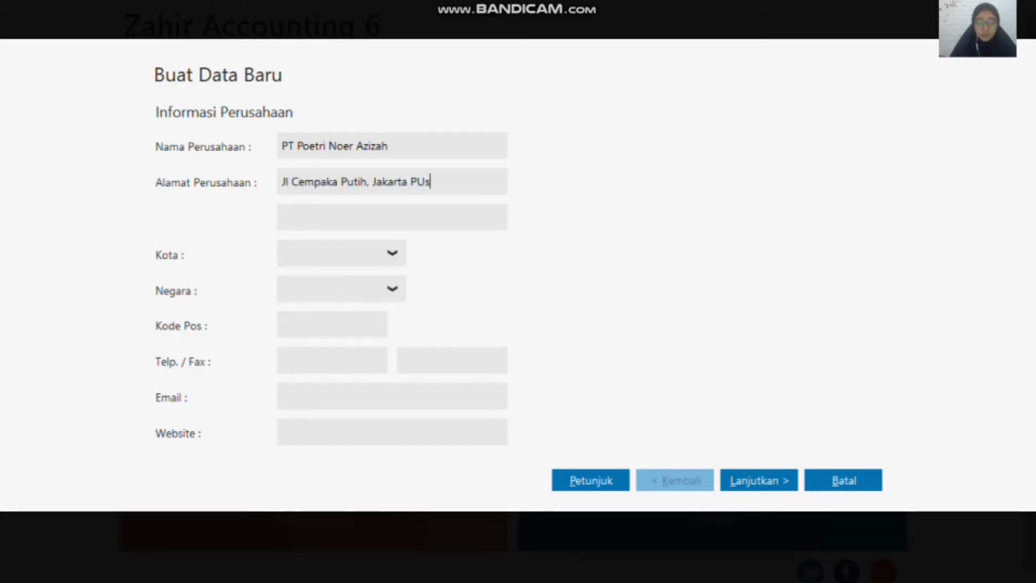
key("BackSpace")
key("BackSpace")
type("usat")
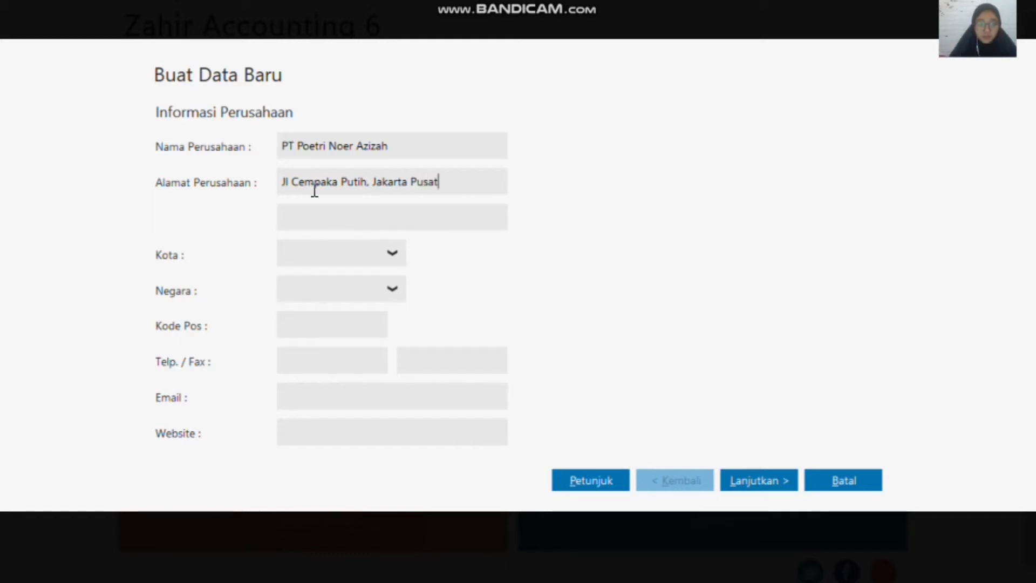
Step: Set the company's city to Jakarta and country to Indonesia, and proceed to the accounting period
left_click(392, 252)
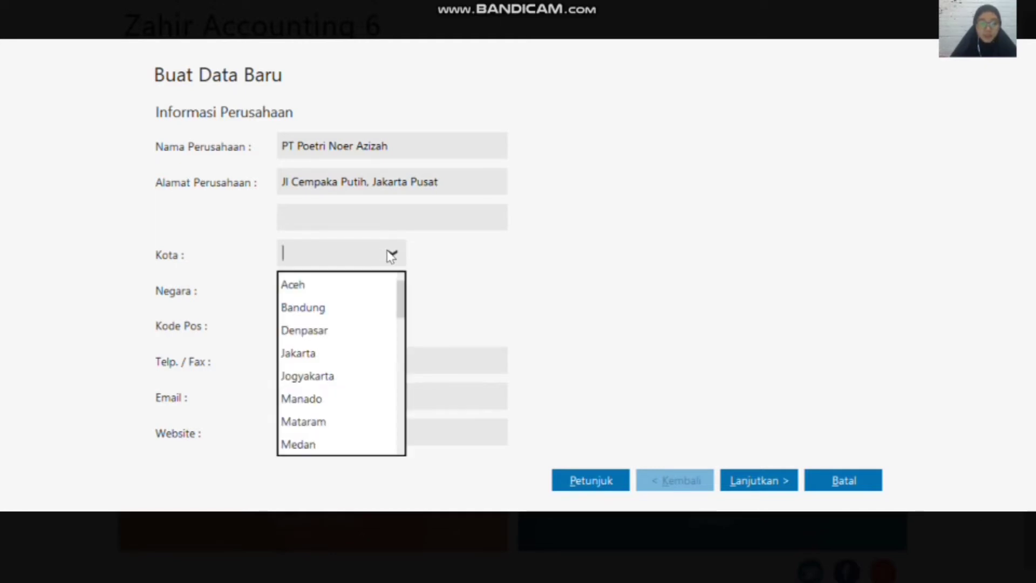
left_click(340, 355)
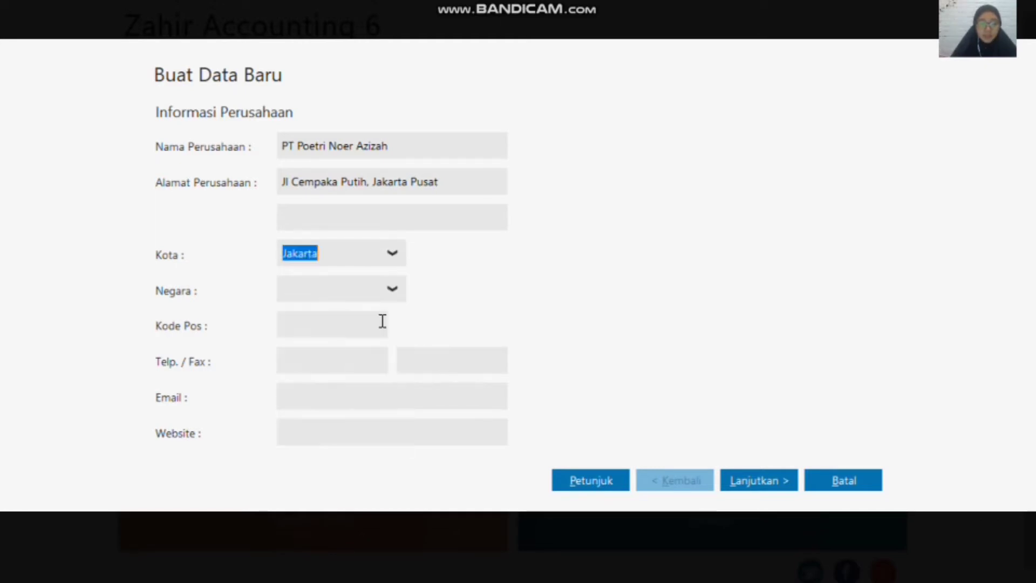
left_click(390, 290)
left_click(333, 343)
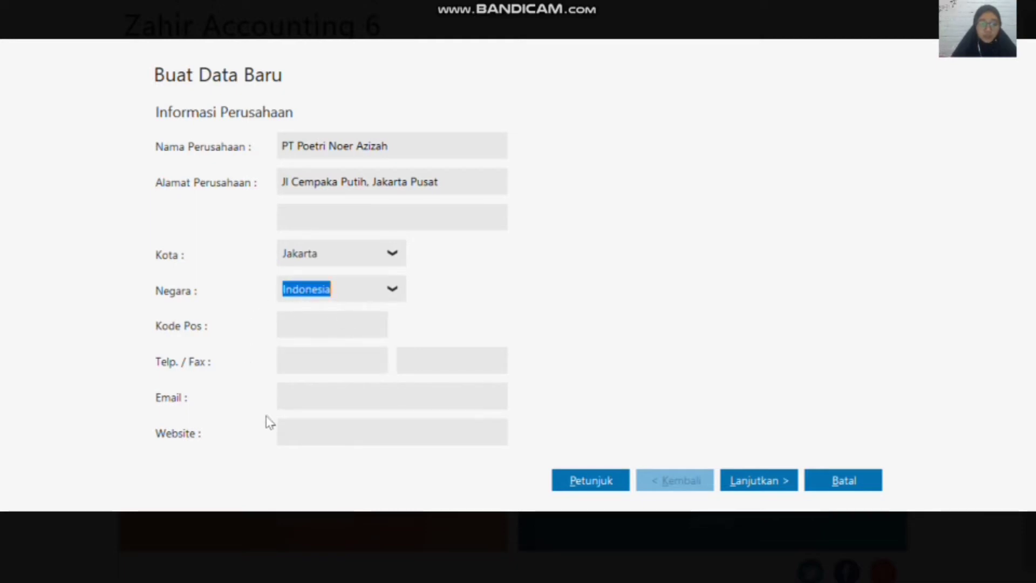
left_click(769, 484)
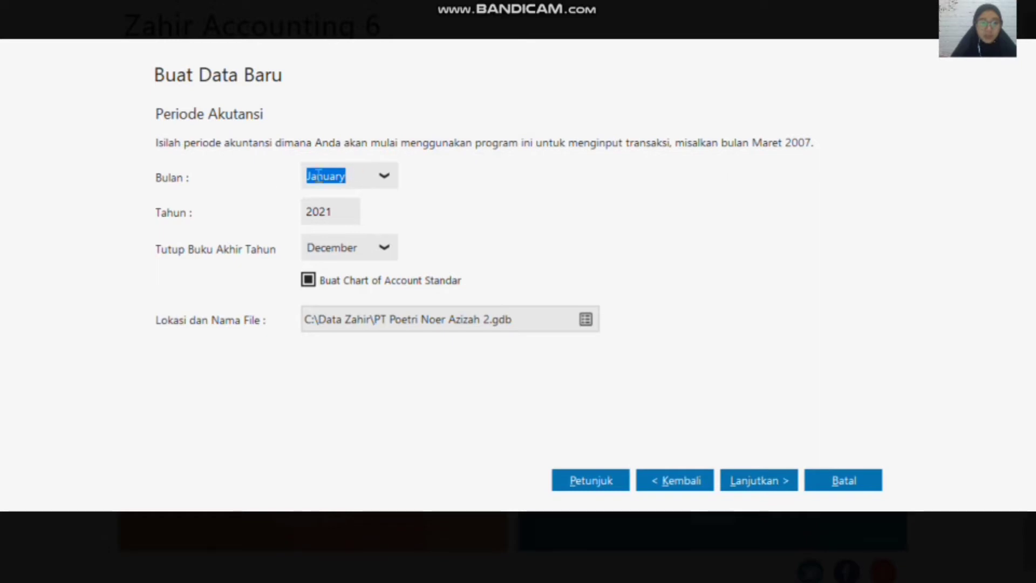
Step: Set the accounting year to 2020, accept the default department and account code format, and process the new data file
double_click(339, 209)
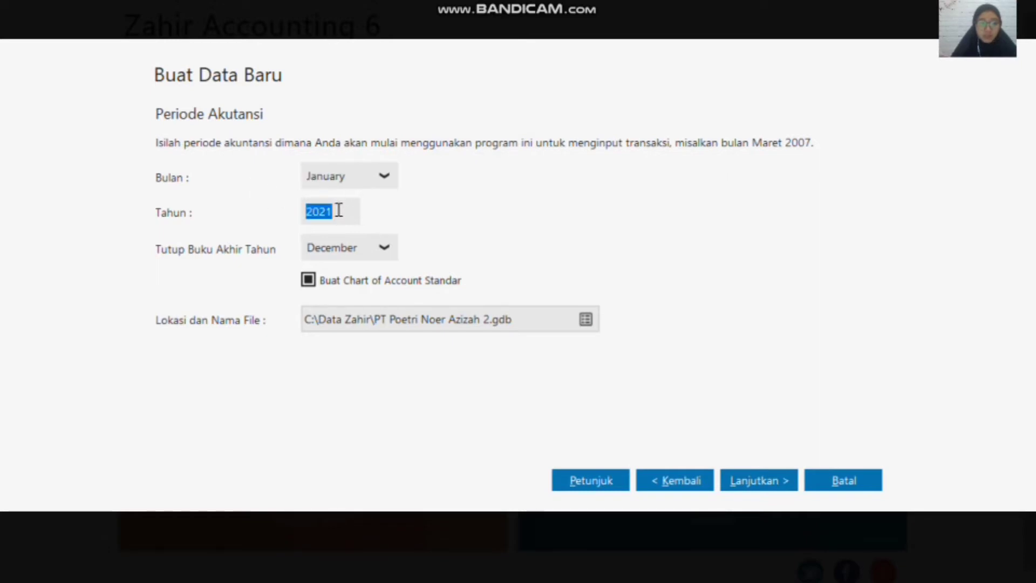
type("2020")
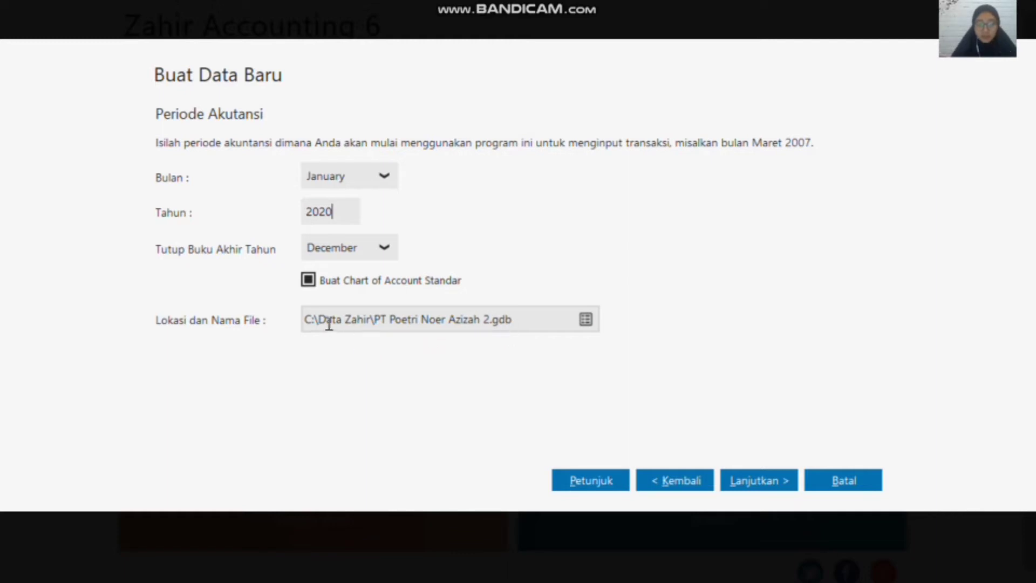
left_click(754, 485)
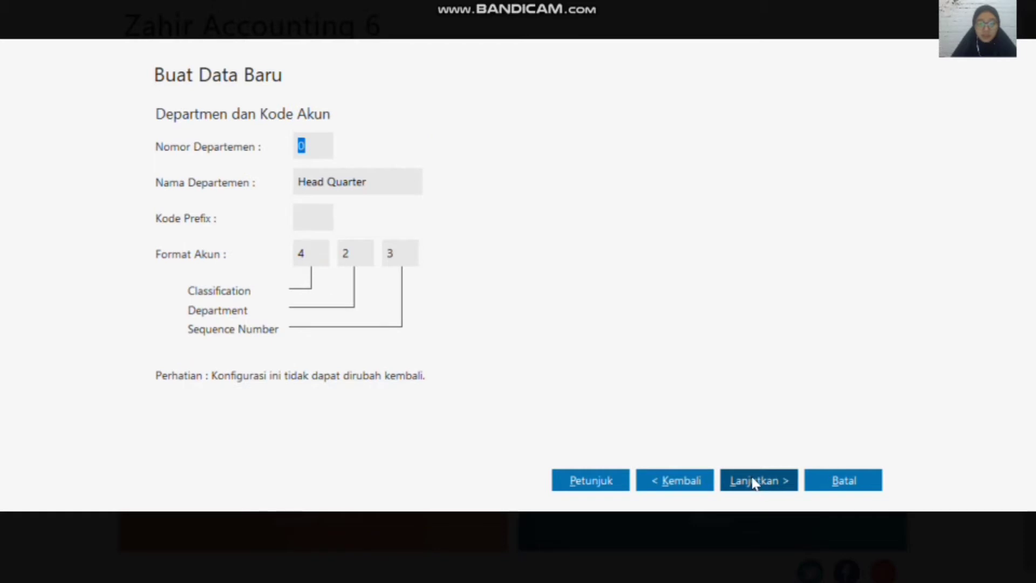
left_click(755, 482)
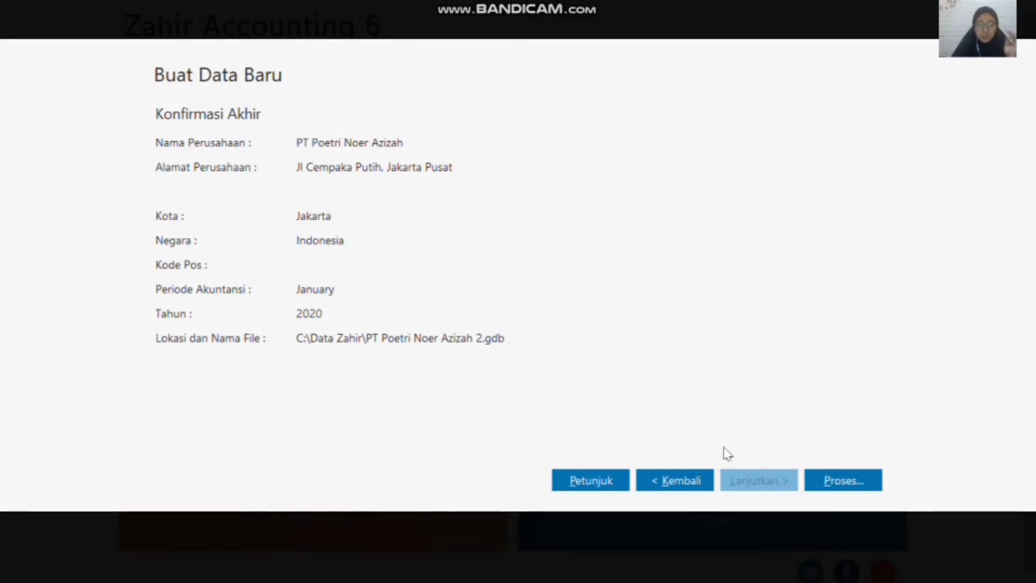
left_click(851, 483)
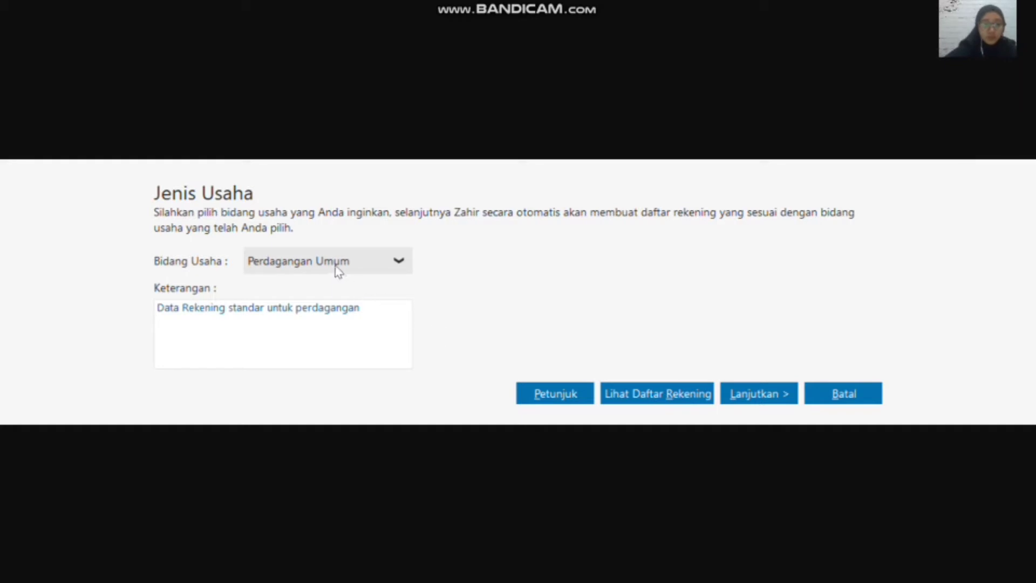
Step: Choose Toko Handphone as the business type and generate its standard account list
left_click(384, 261)
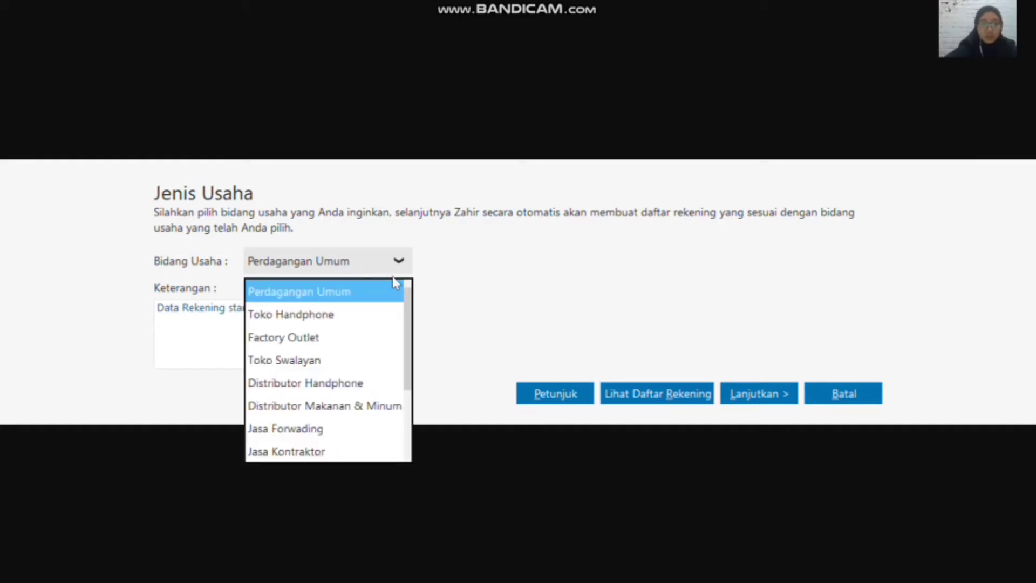
left_click(355, 316)
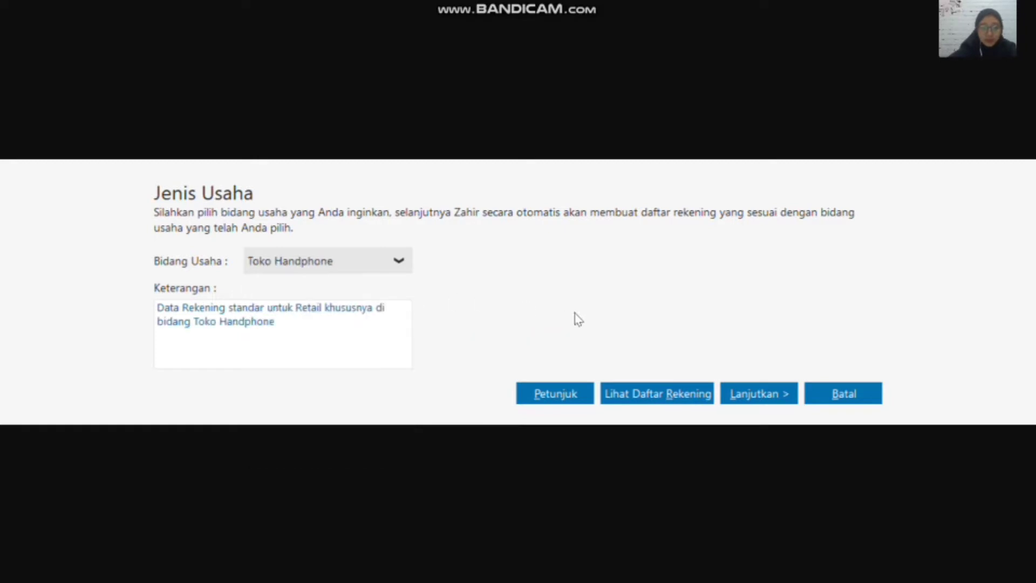
left_click(755, 401)
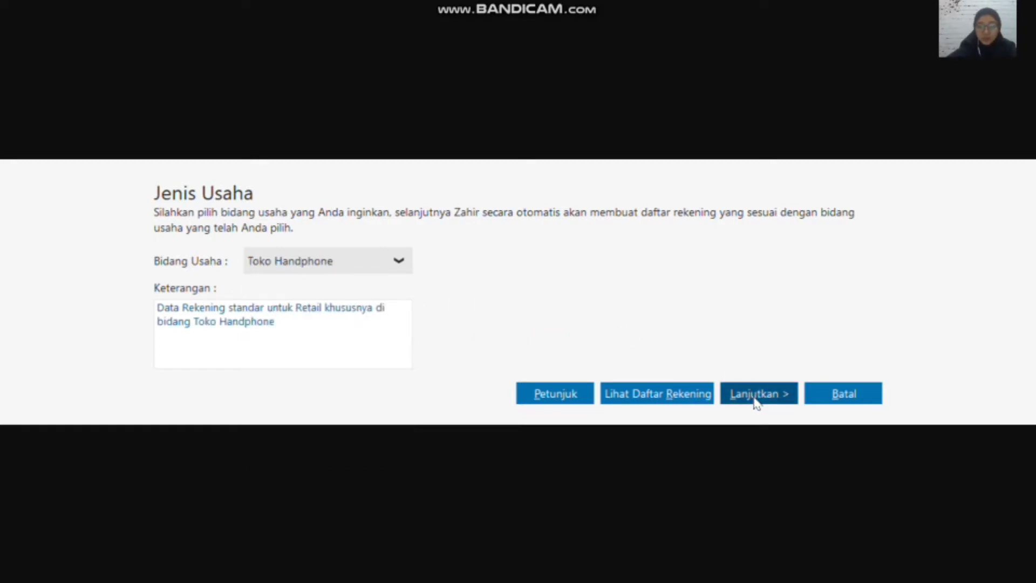
left_click(755, 399)
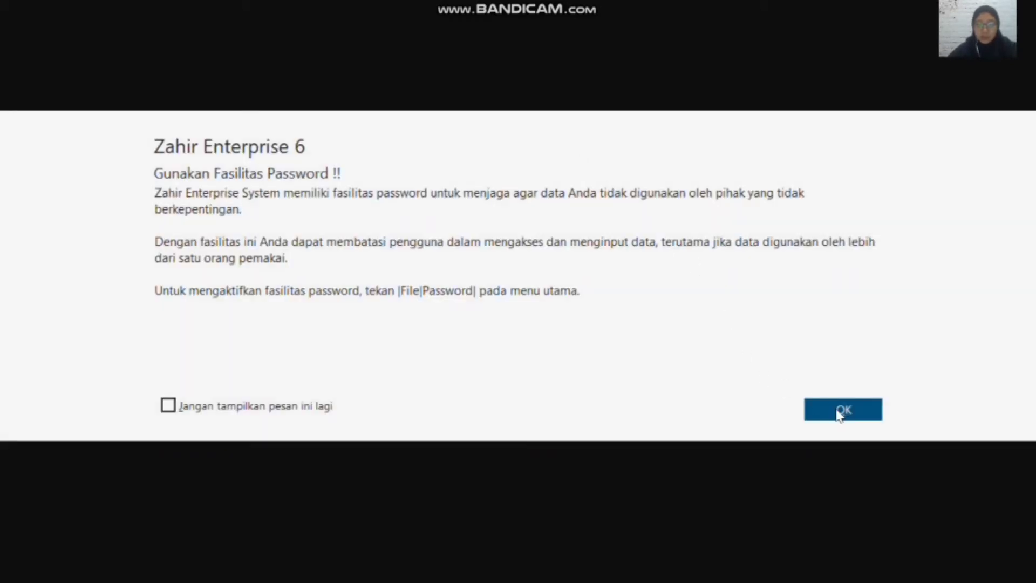
Step: Dismiss the password notice and finish currency setup with IDR as functional currency and USD as foreign currency
left_click(842, 412)
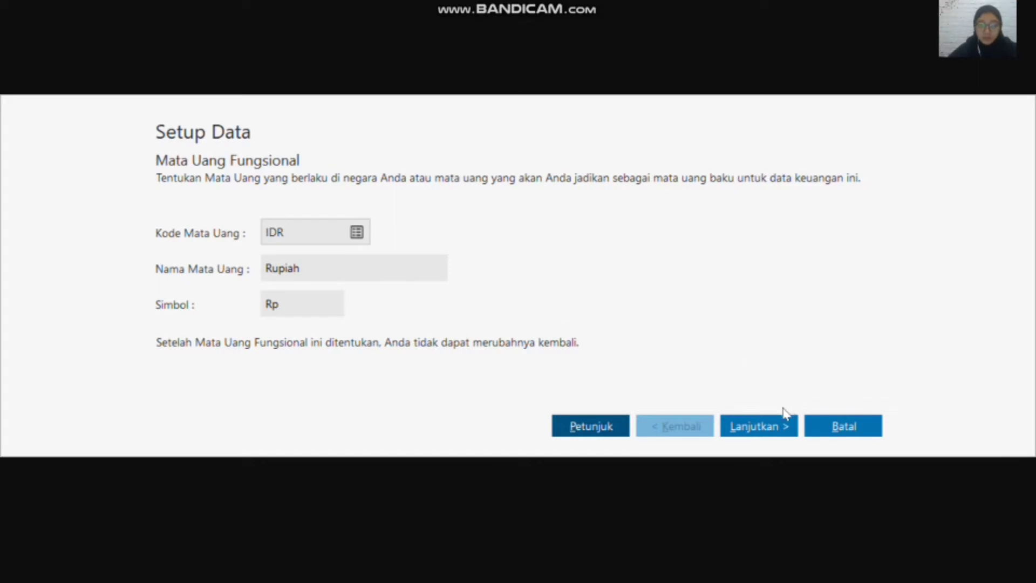
left_click(769, 425)
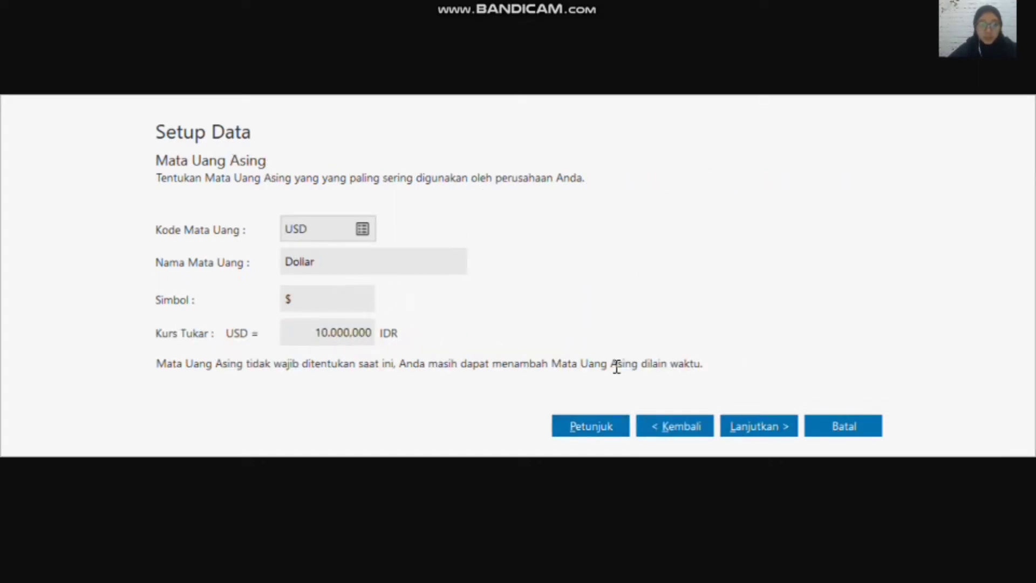
left_click(761, 426)
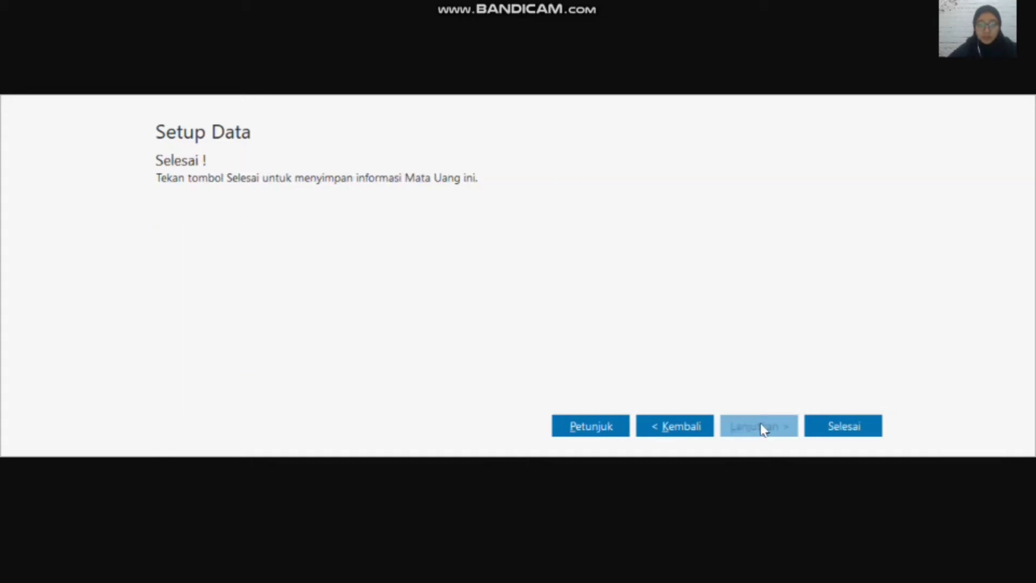
left_click(846, 430)
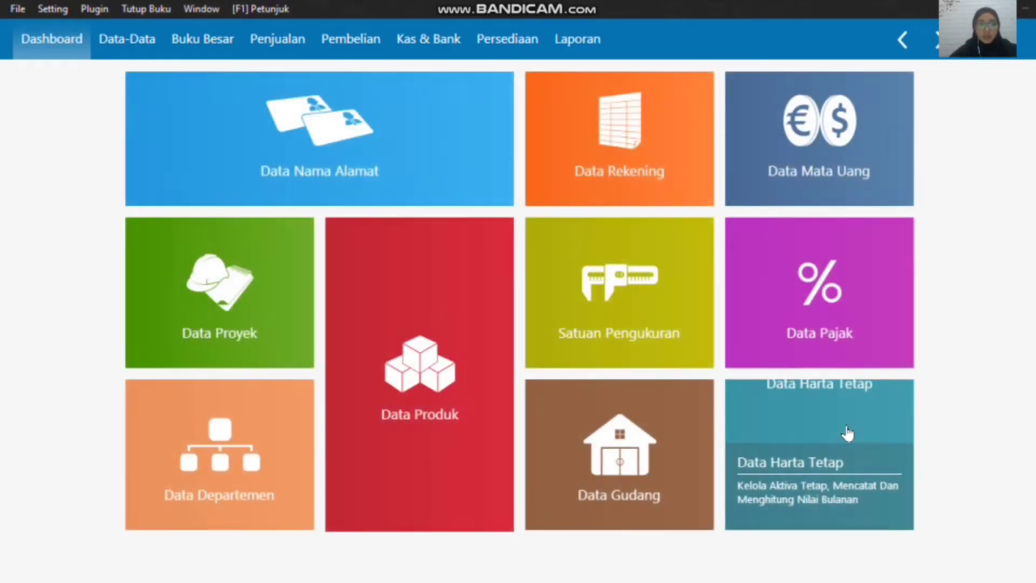
Step: Open the account list from the master data and switch it to the full-width table mode
mouse_move(347, 149)
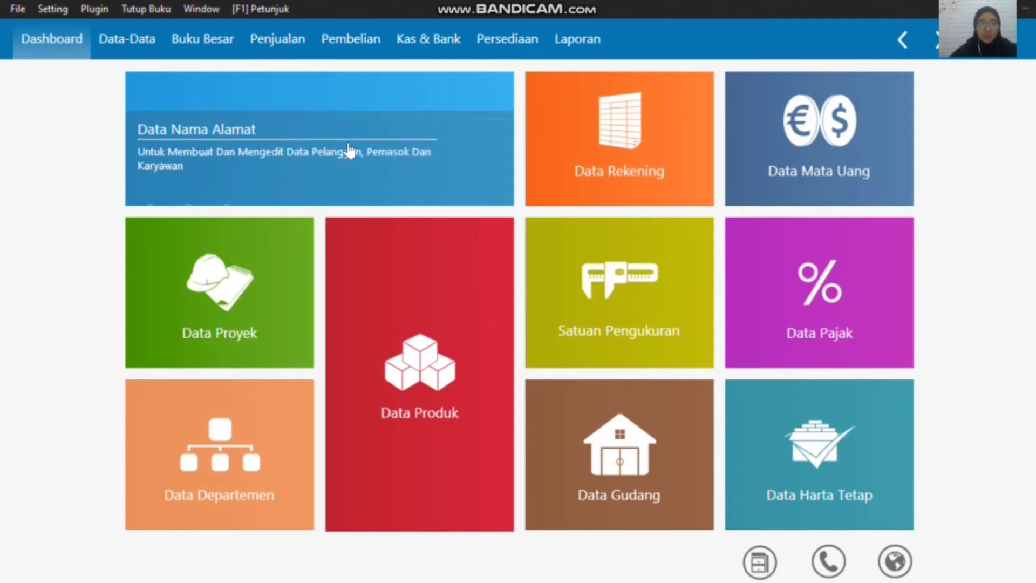
left_click(152, 43)
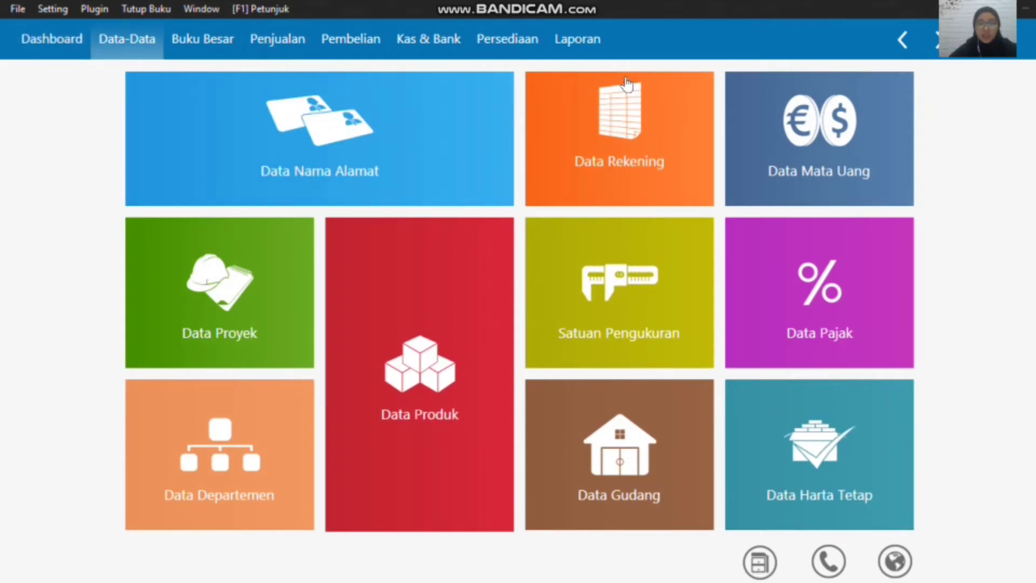
mouse_move(643, 97)
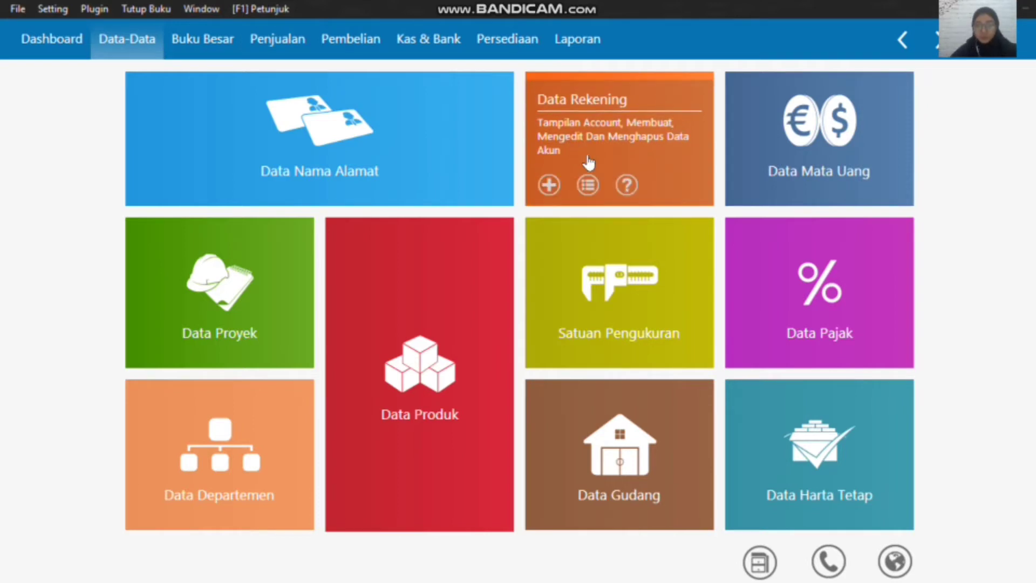
left_click(589, 186)
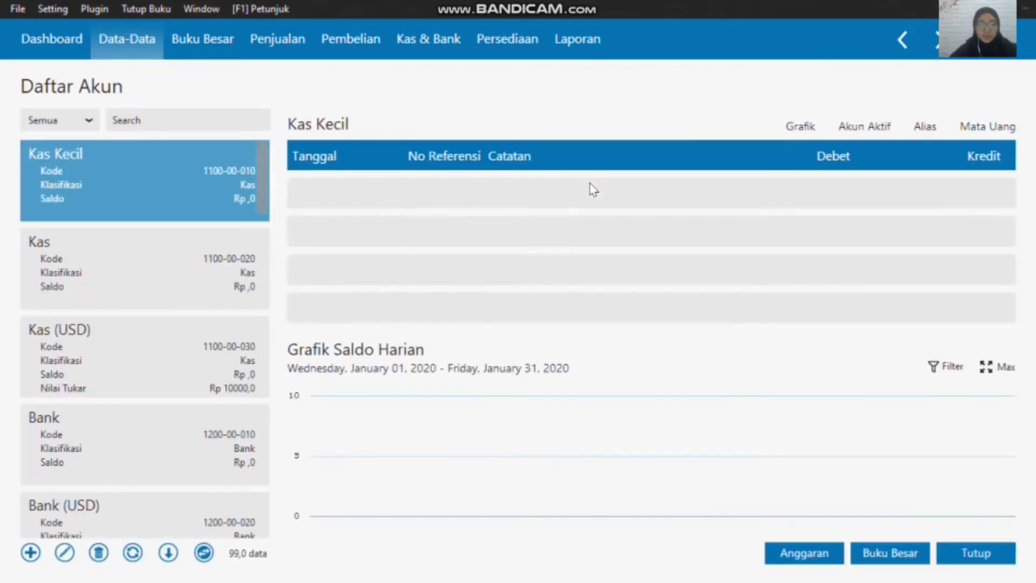
left_click(205, 553)
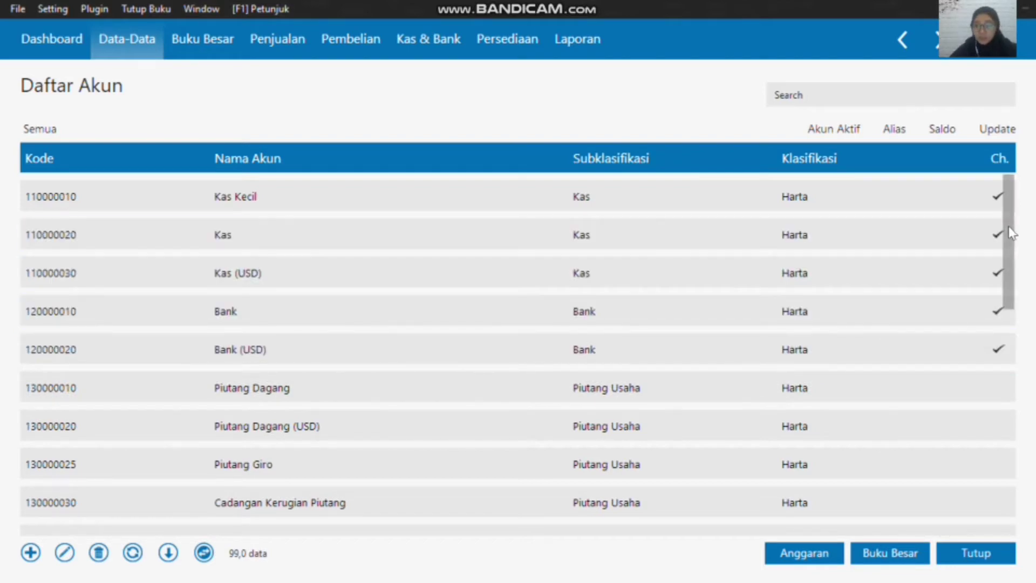
Step: Rename the Hutang Usaha account in the liabilities section of the account list to Hutang Dagang and save it
scroll(1012, 249, "down", 1)
left_click_drag(1010, 242, 994, 459)
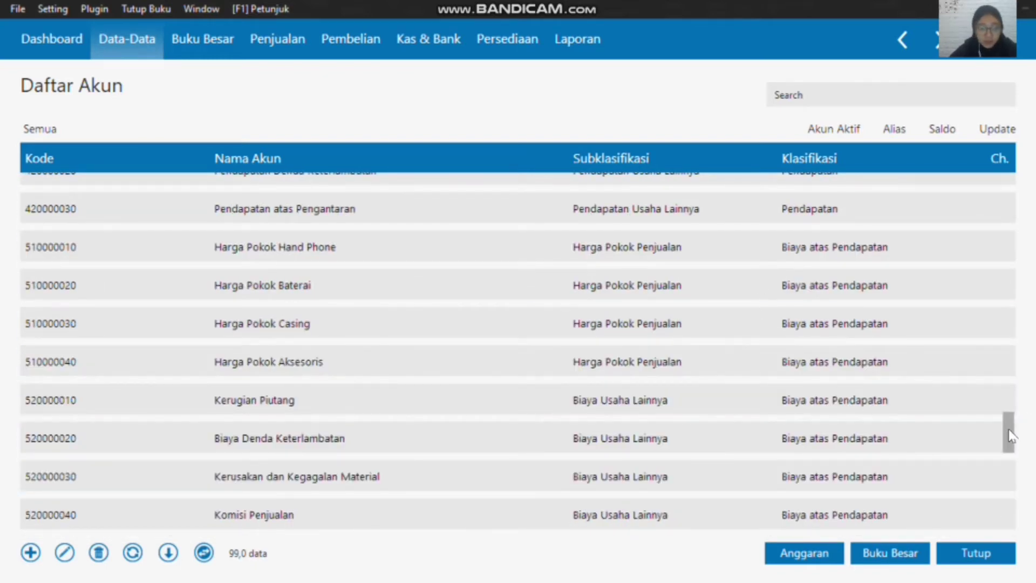
mouse_move(1008, 430)
left_mouse_down()
mouse_move(1024, 519)
mouse_move(997, 439)
left_mouse_up()
scroll(993, 404, "up", 5)
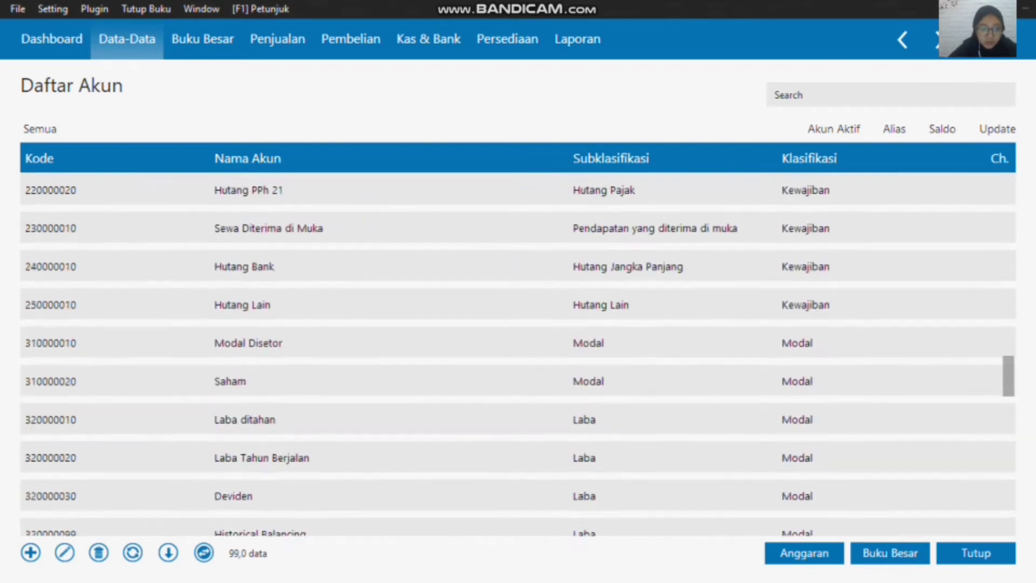
scroll(378, 248, "up", 2)
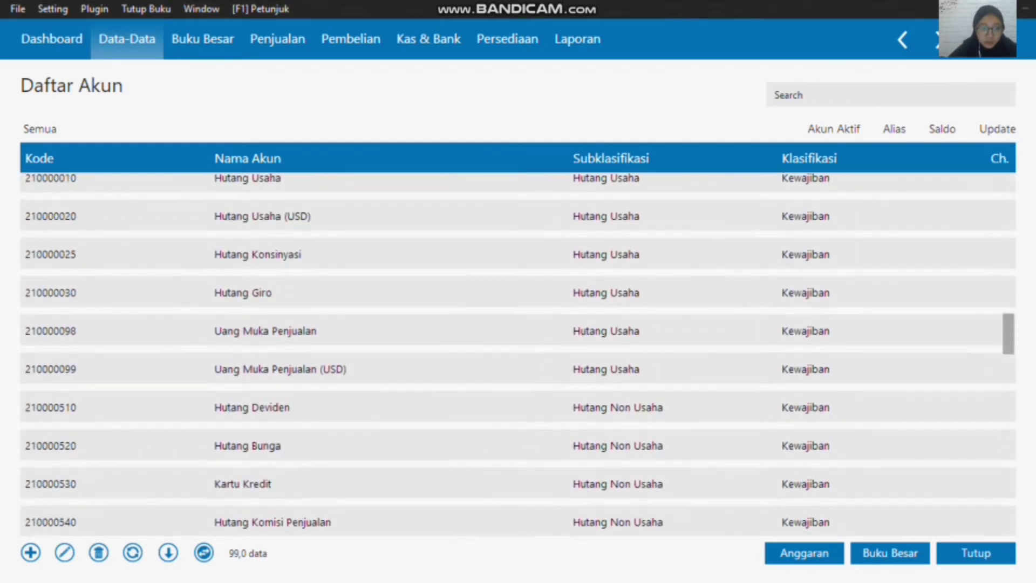
left_click(370, 241)
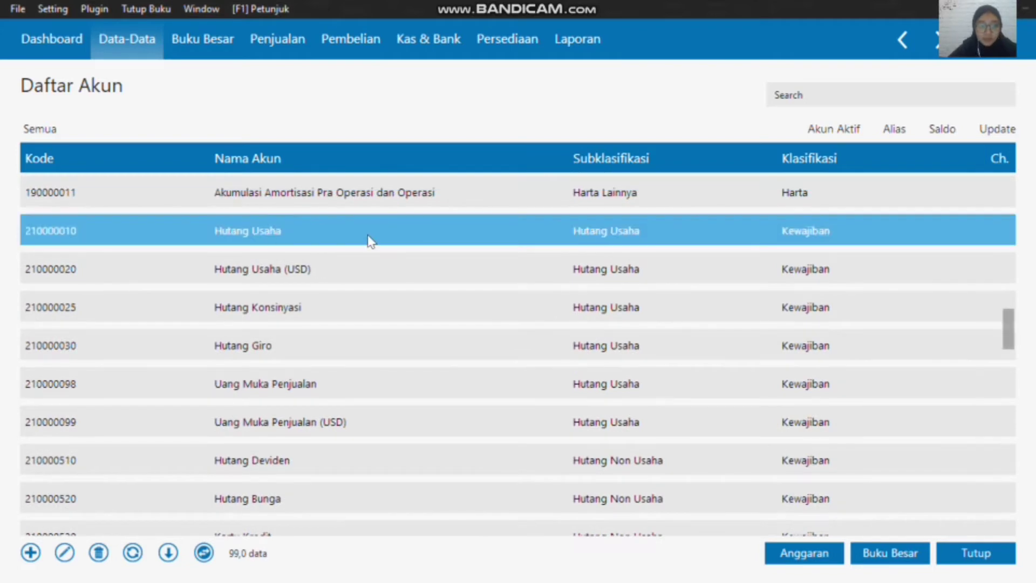
left_click(260, 231)
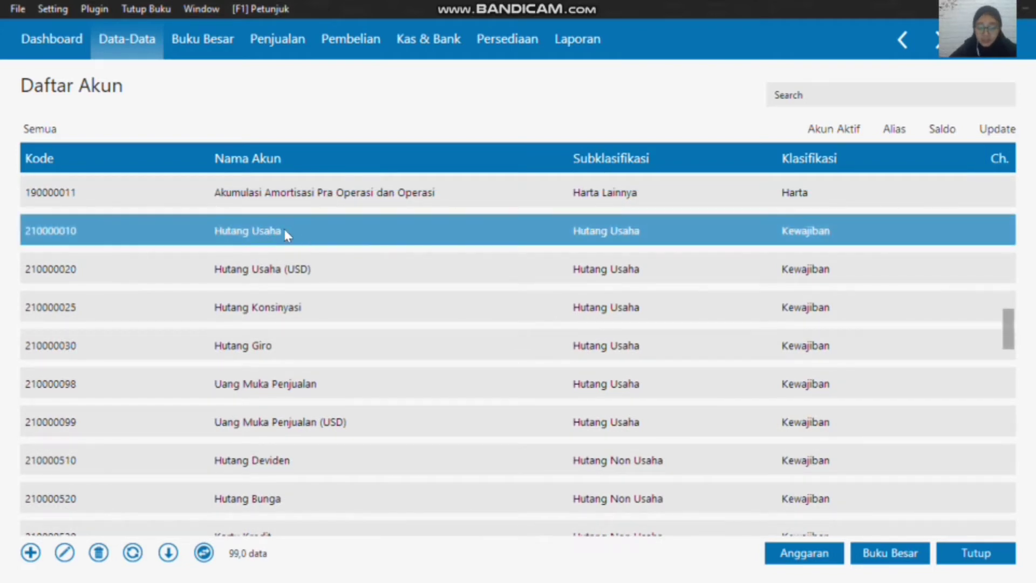
right_click(286, 235)
left_click(337, 260)
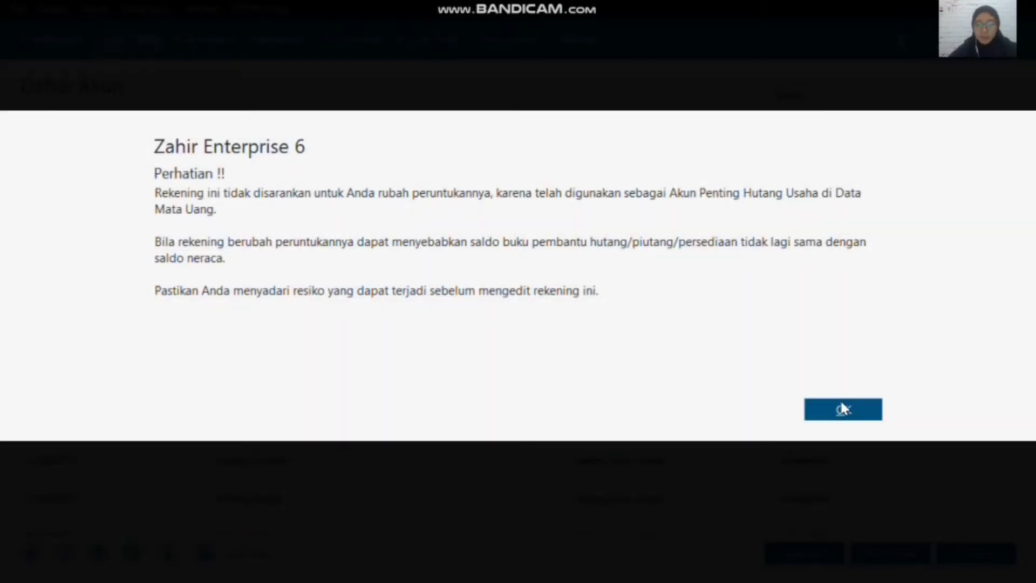
left_click(843, 409)
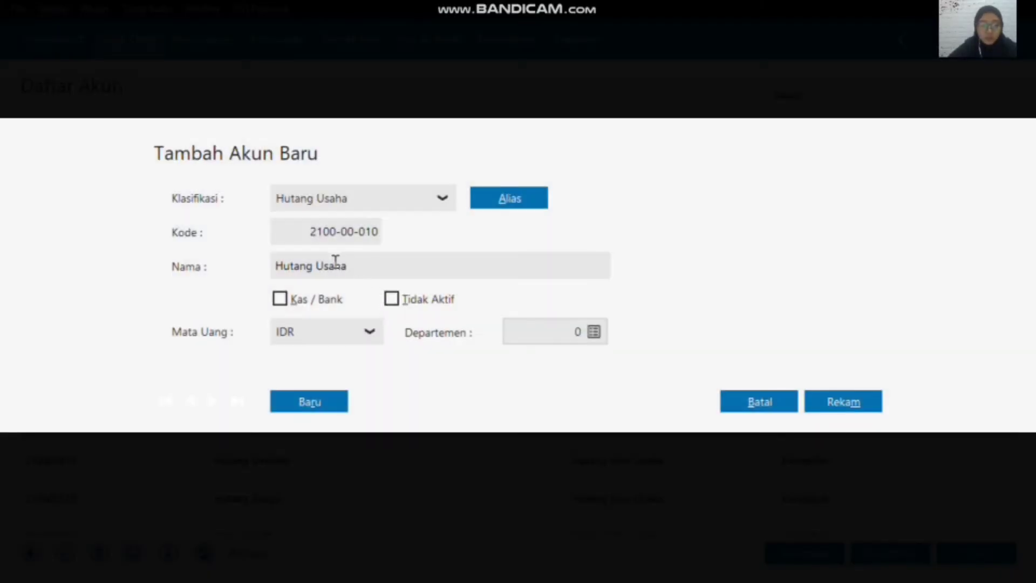
left_click(337, 264)
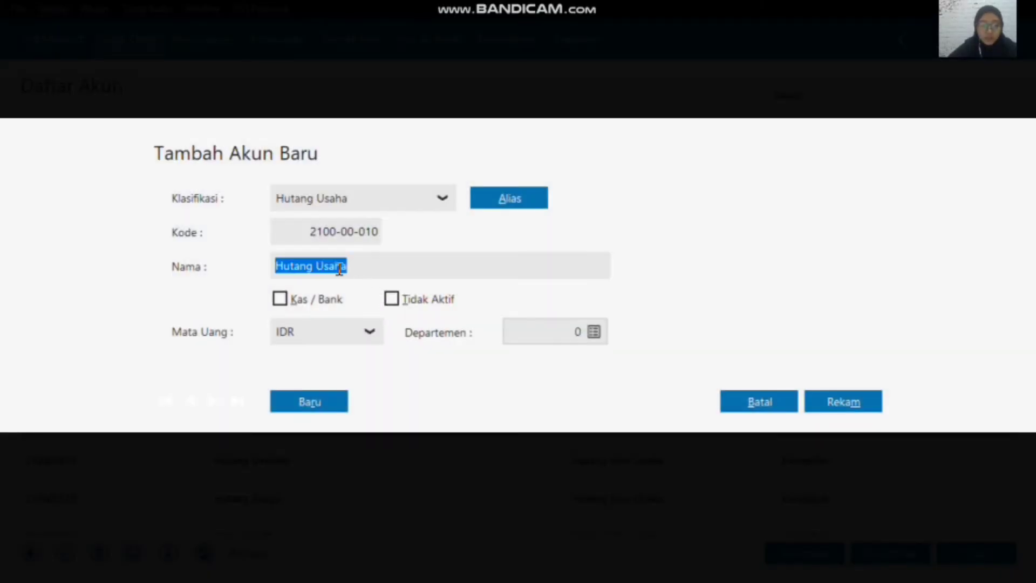
double_click(339, 266)
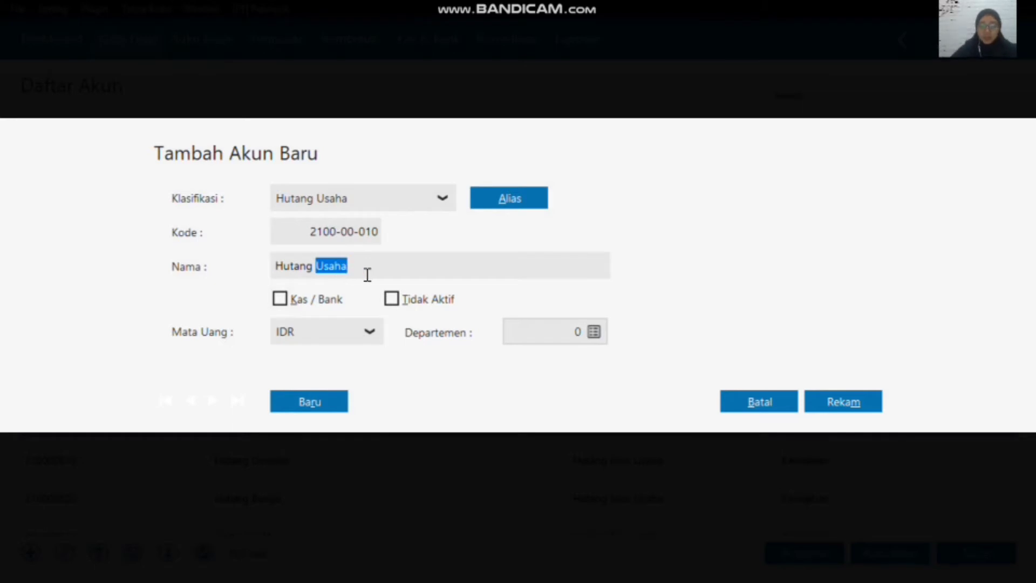
type("Dagang")
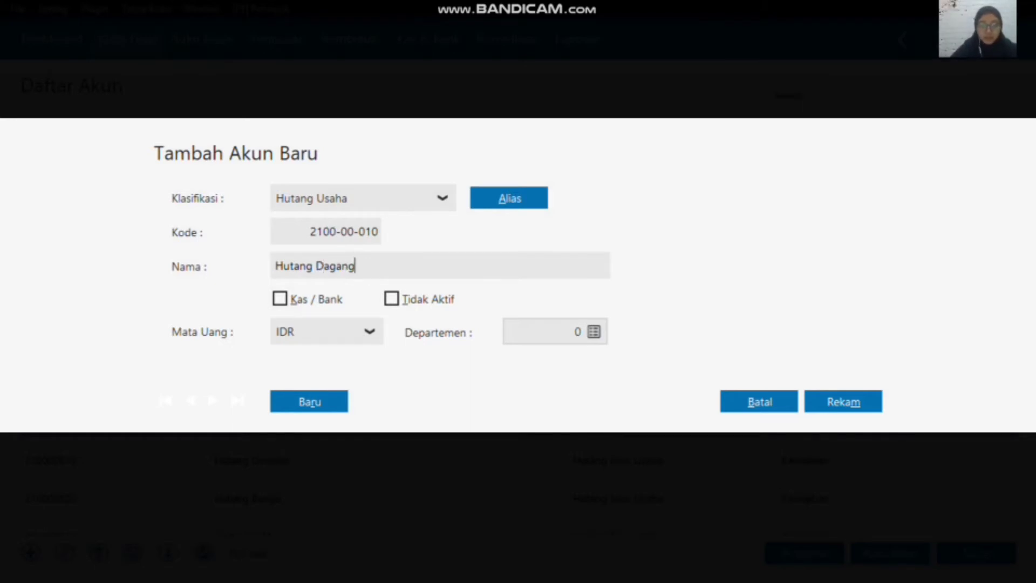
left_click(844, 402)
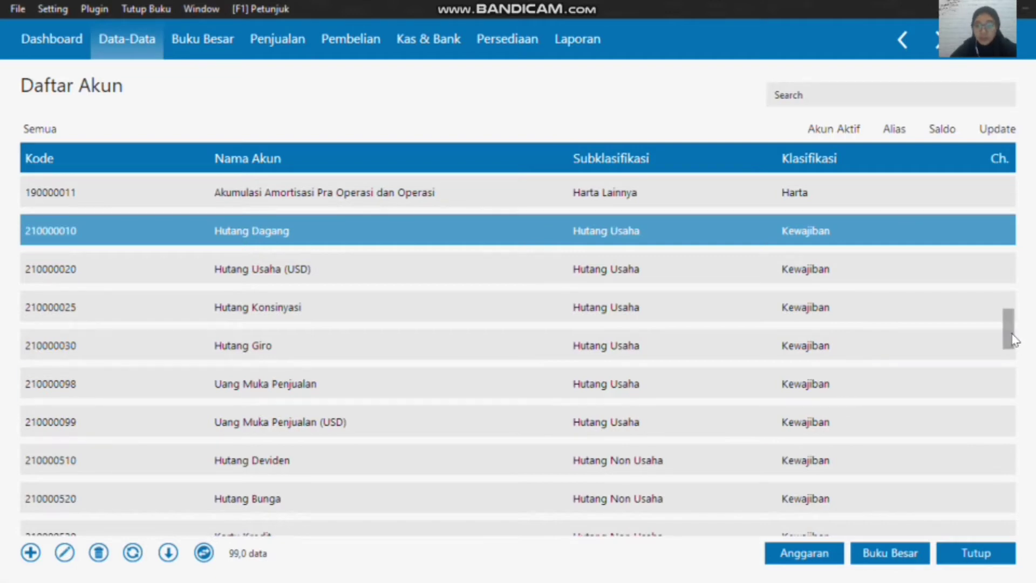
Step: Edit the Laba Tahun Berjalan account, set its code to 320000040, and save the change
left_click_drag(1013, 339, 1011, 389)
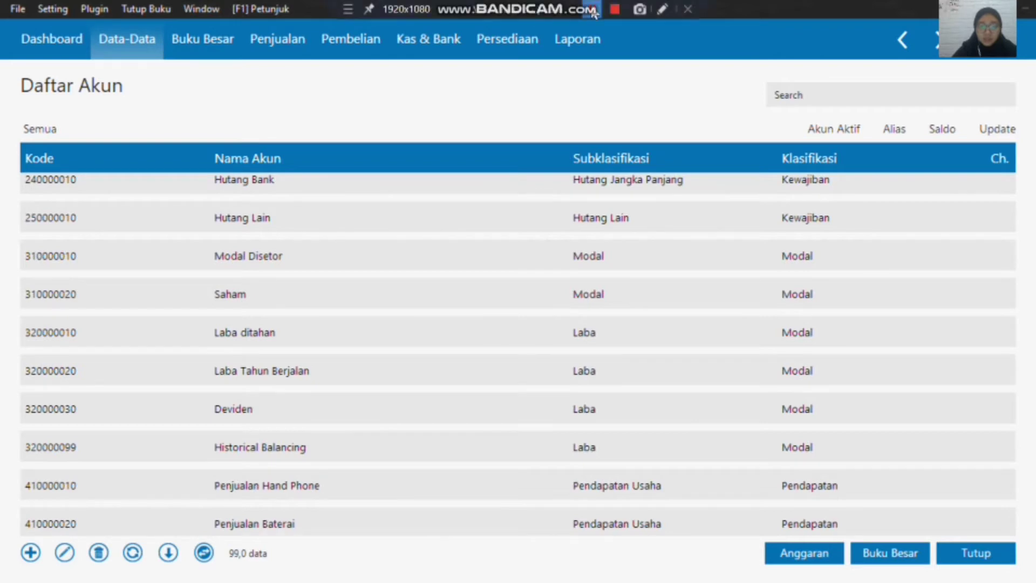
left_click(244, 365)
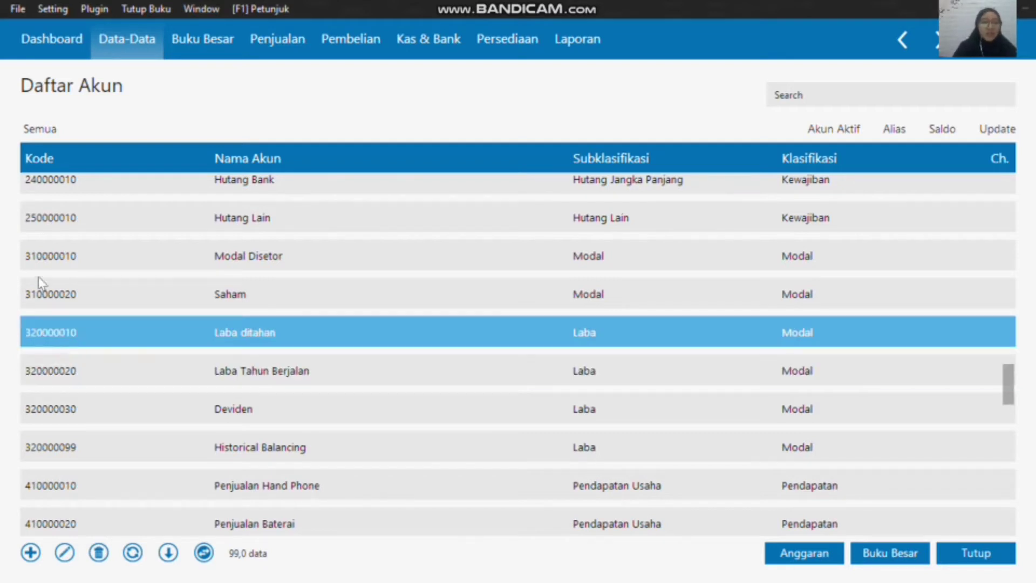
right_click(288, 371)
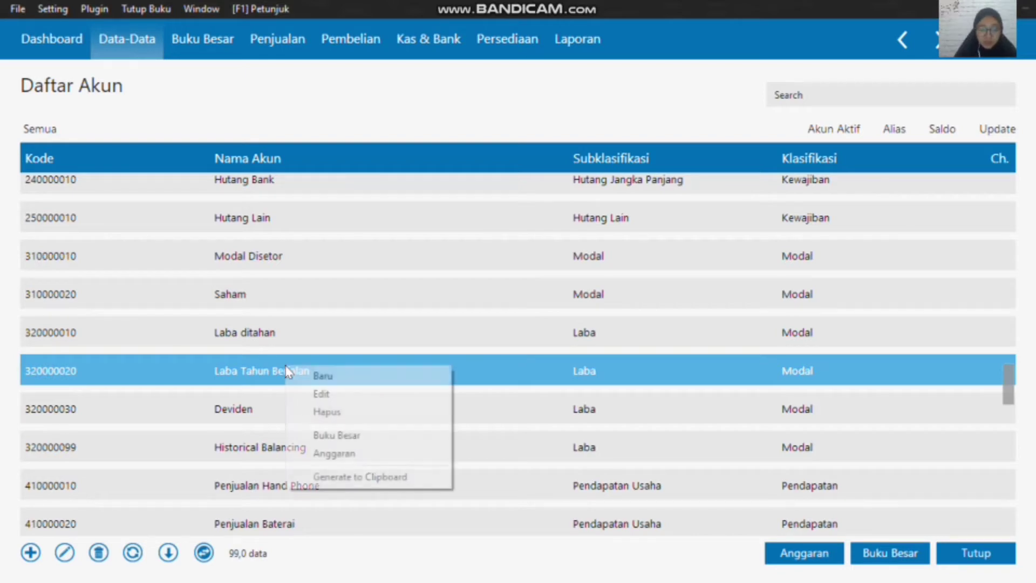
left_click(326, 395)
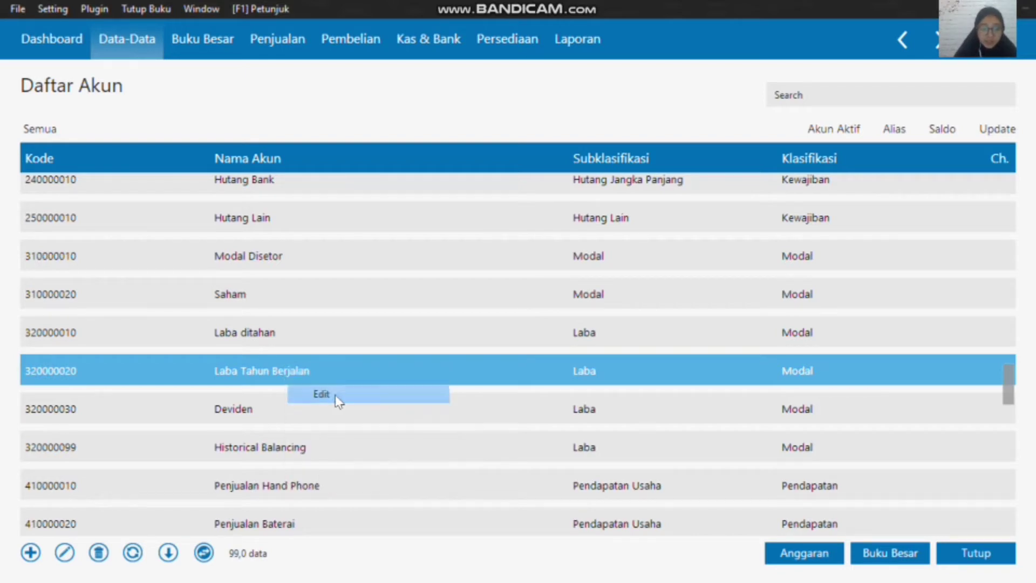
left_click(844, 409)
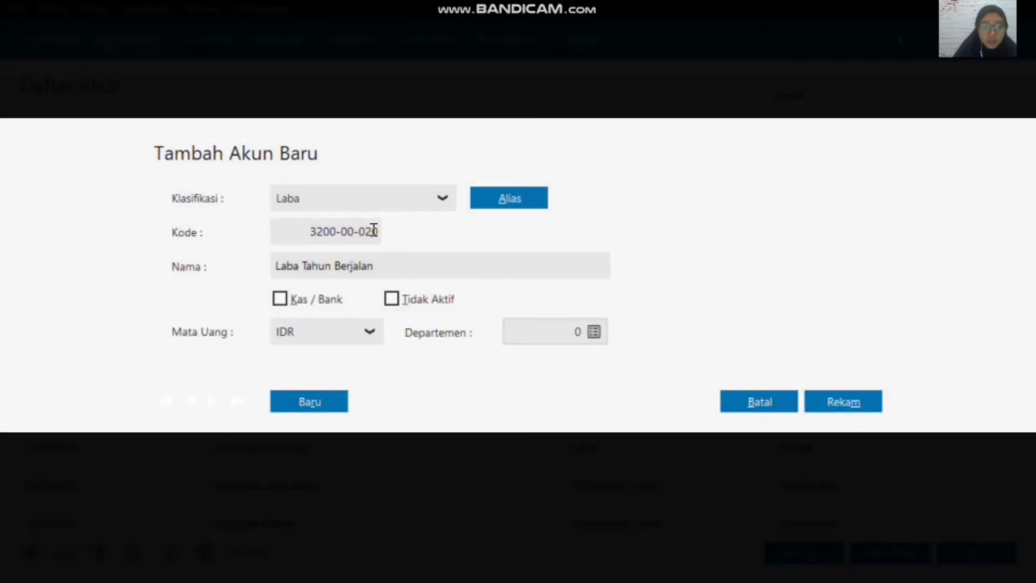
left_click(373, 231)
left_click(333, 232)
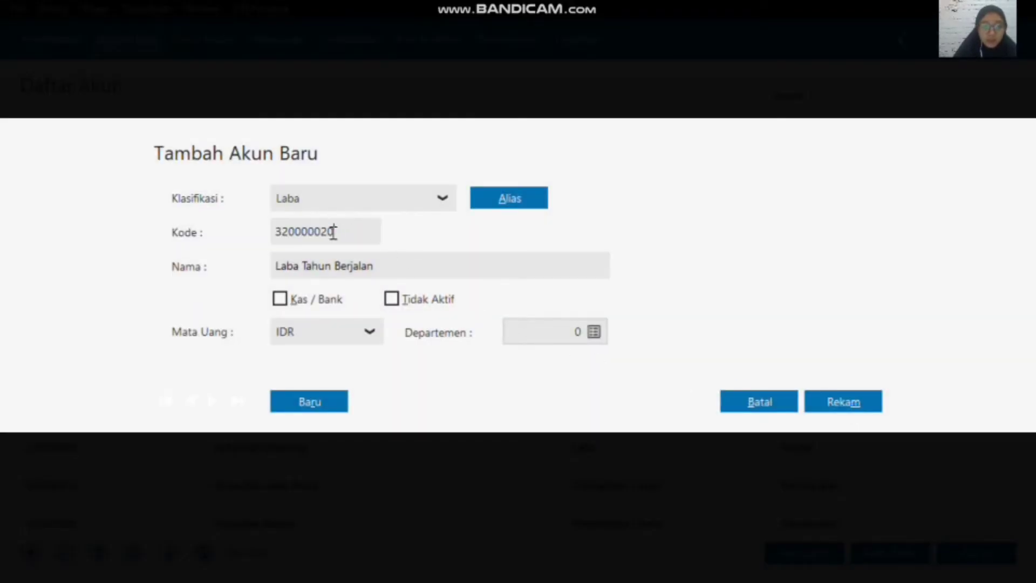
key("BackSpace")
key("BackSpace")
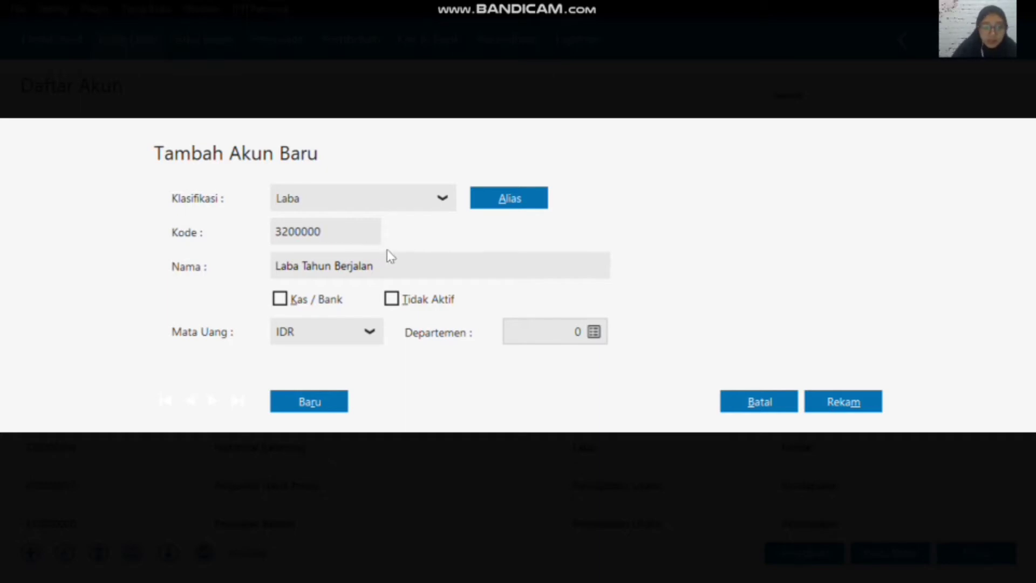
type("40")
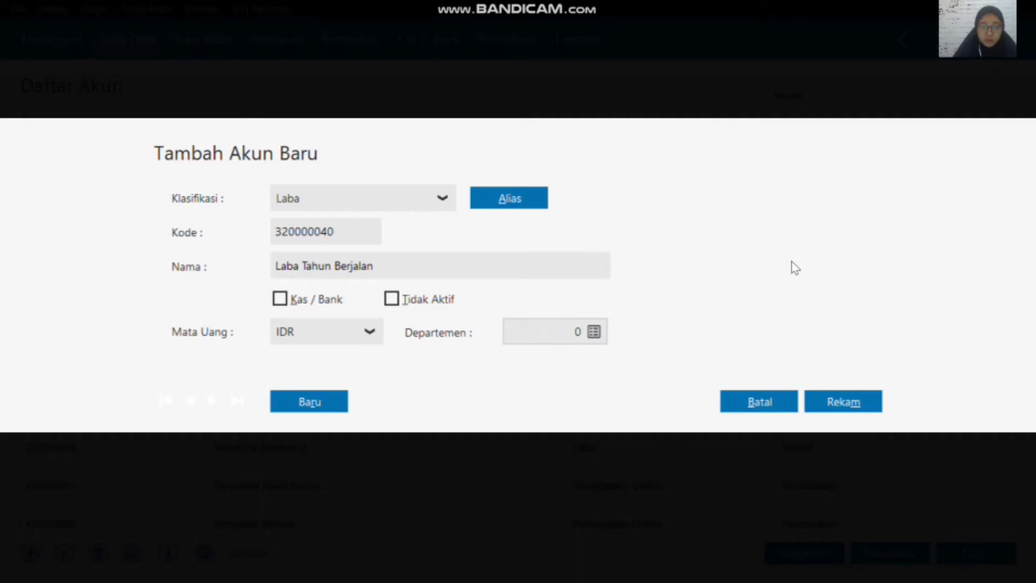
left_click(844, 405)
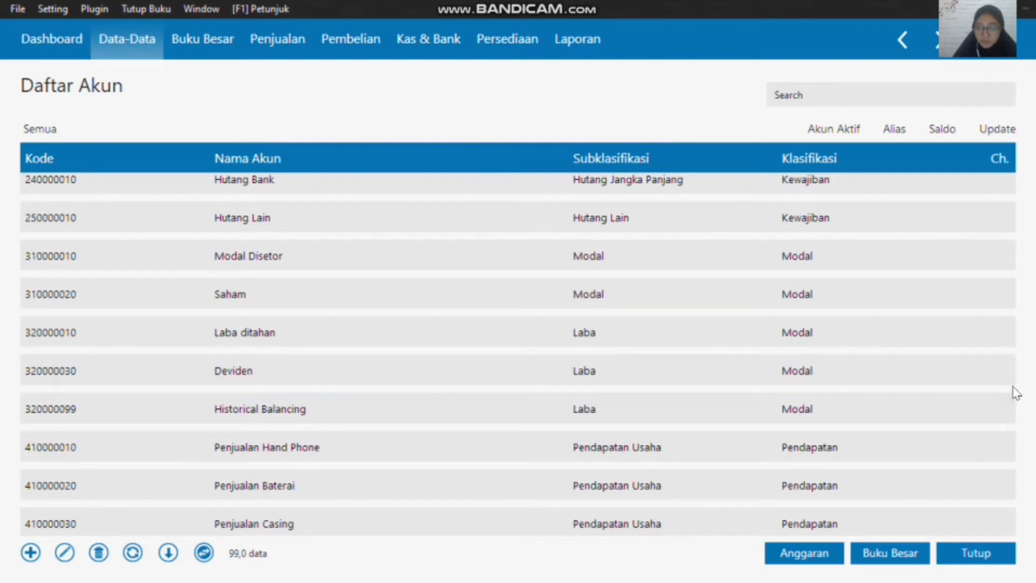
Step: Reload the account list to check where Laba Tahun Berjalan is placed among the Laba accounts, and close the list
left_click_drag(1009, 378, 1015, 517)
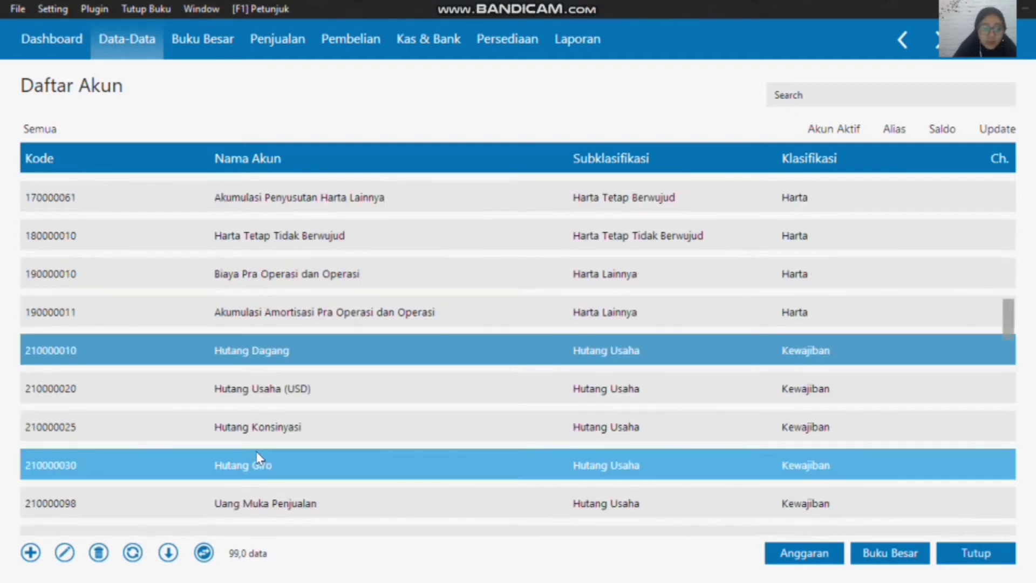
left_click(131, 556)
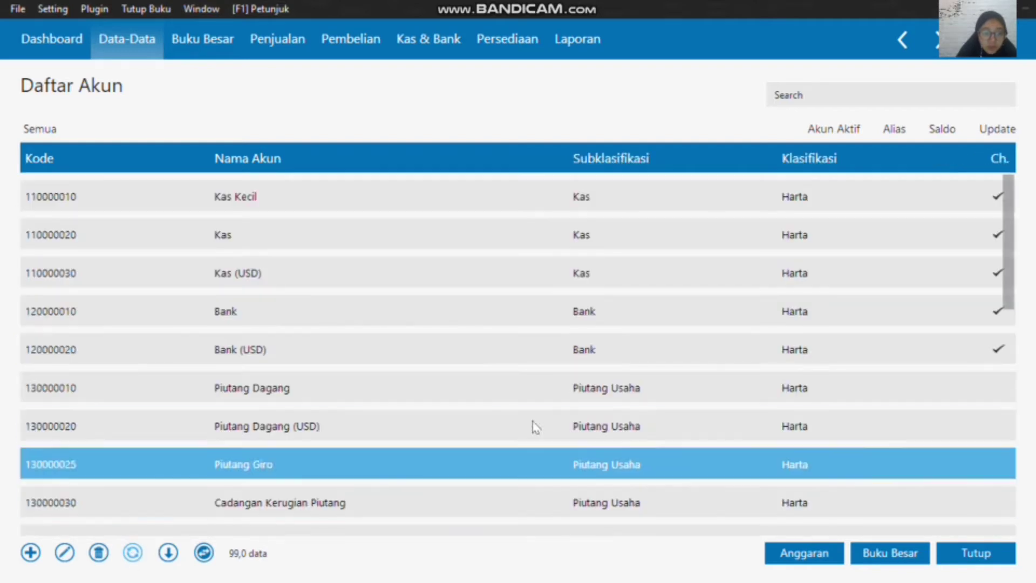
left_click_drag(1011, 214, 1005, 378)
left_click(293, 419)
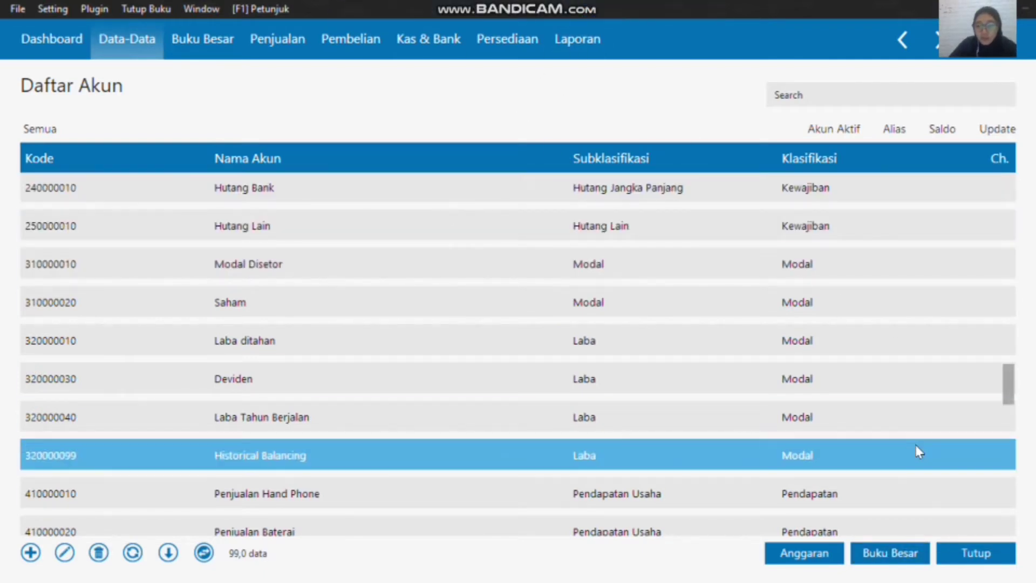
left_click(959, 561)
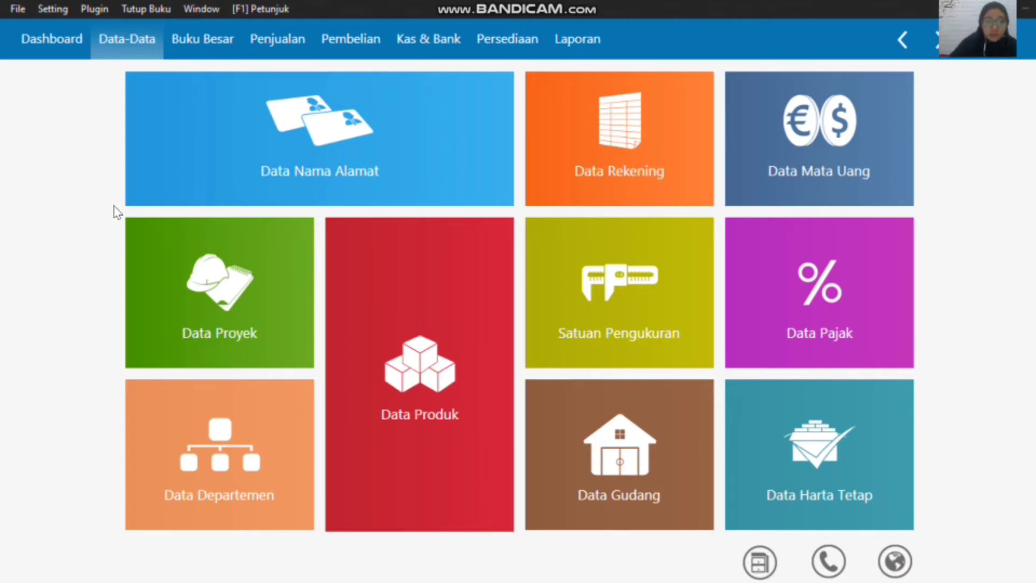
Step: Open the form for entering the accounts' opening balances (Saldo Awal Akun)
left_click(62, 4)
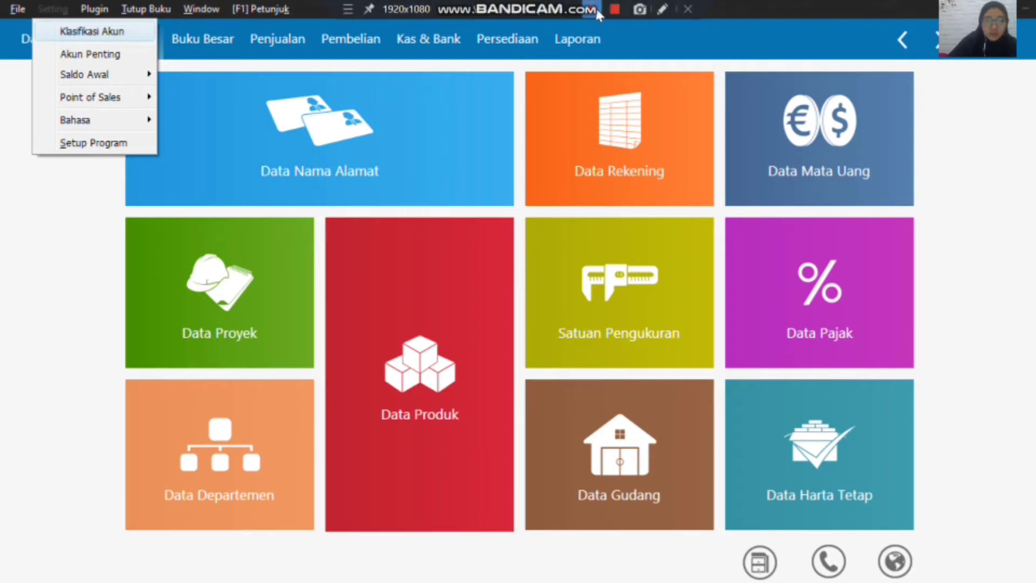
left_click(599, 12)
left_click(61, 9)
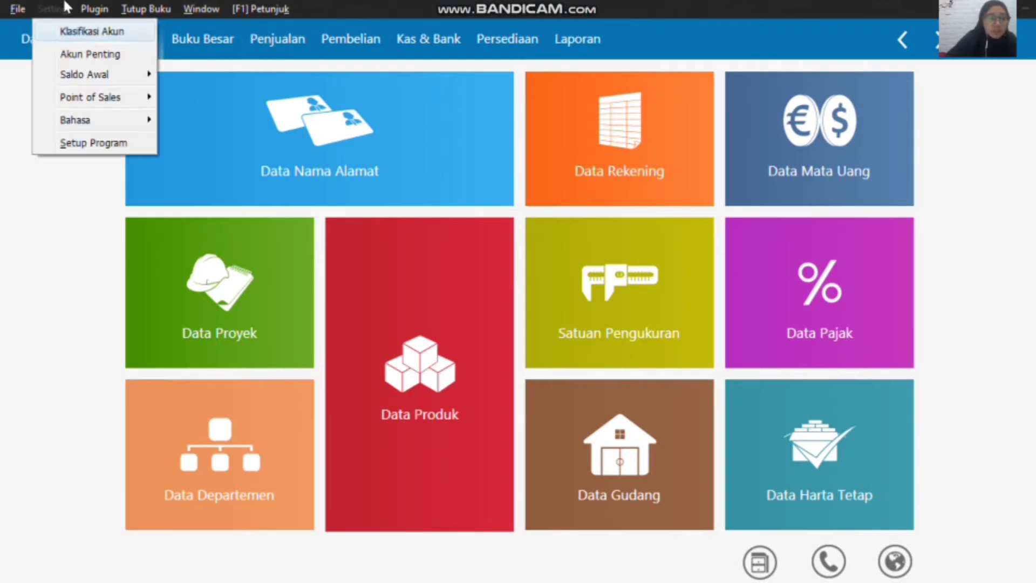
mouse_move(119, 74)
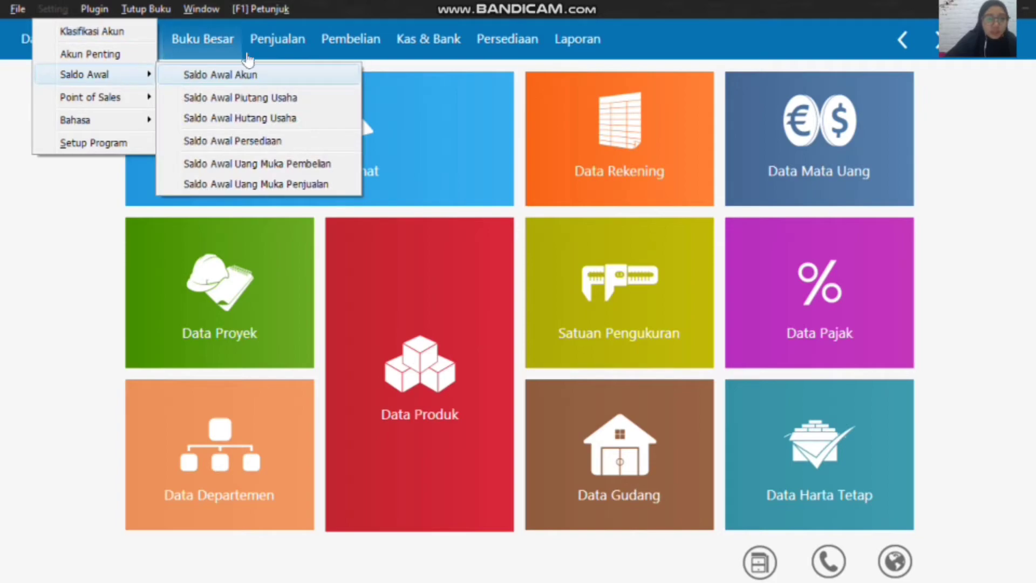
left_click(261, 75)
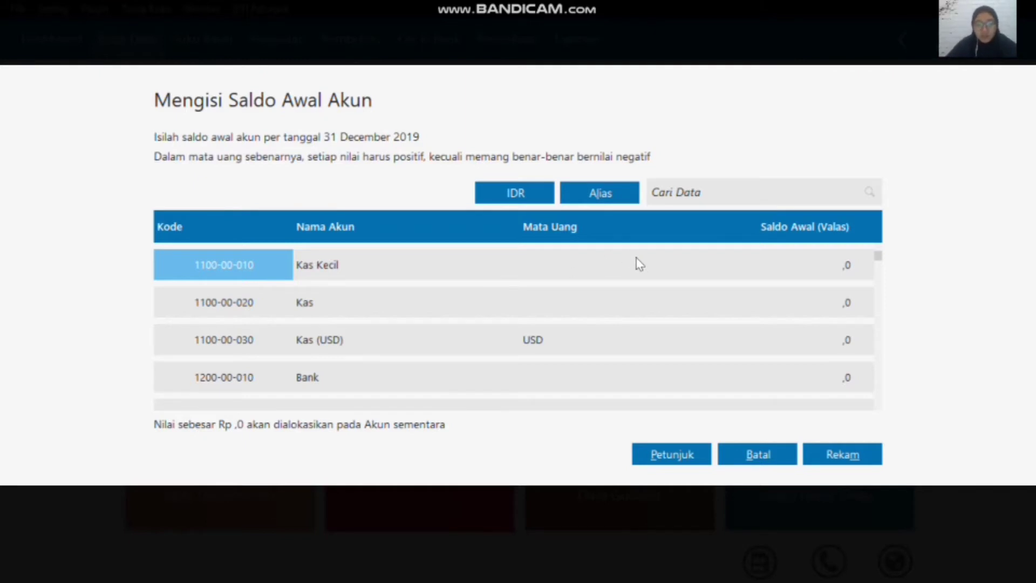
Step: Enter 5000000 as the opening balance of the Kas account
left_click(509, 302)
left_click(568, 302)
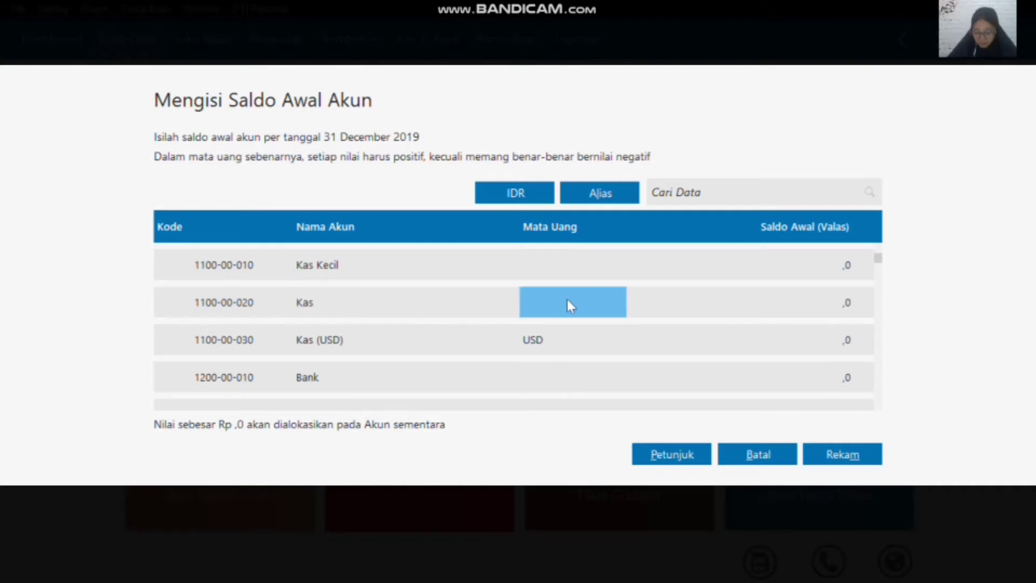
left_click(569, 300)
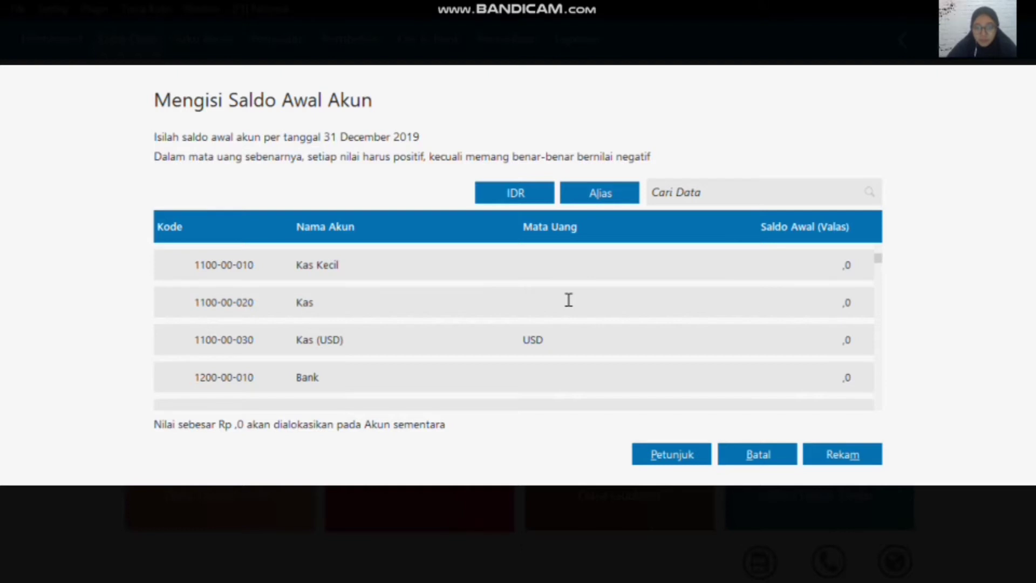
left_click(777, 304)
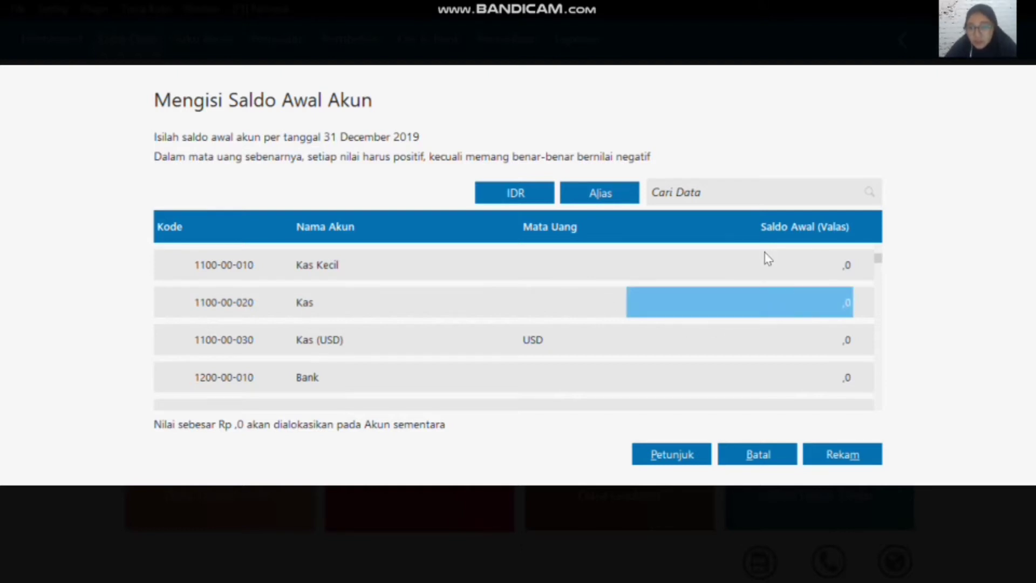
type("5000")
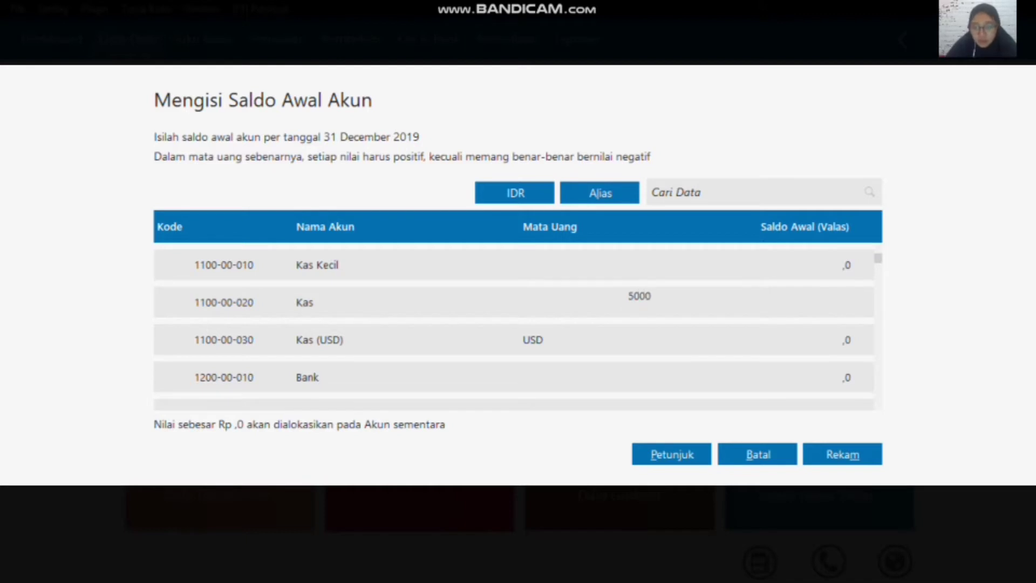
type("000")
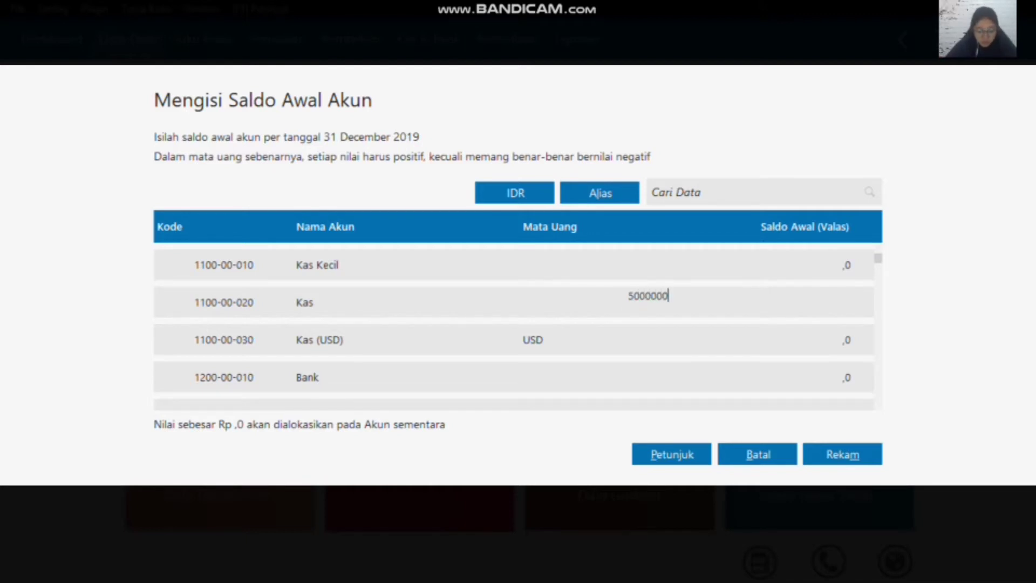
left_click(743, 352)
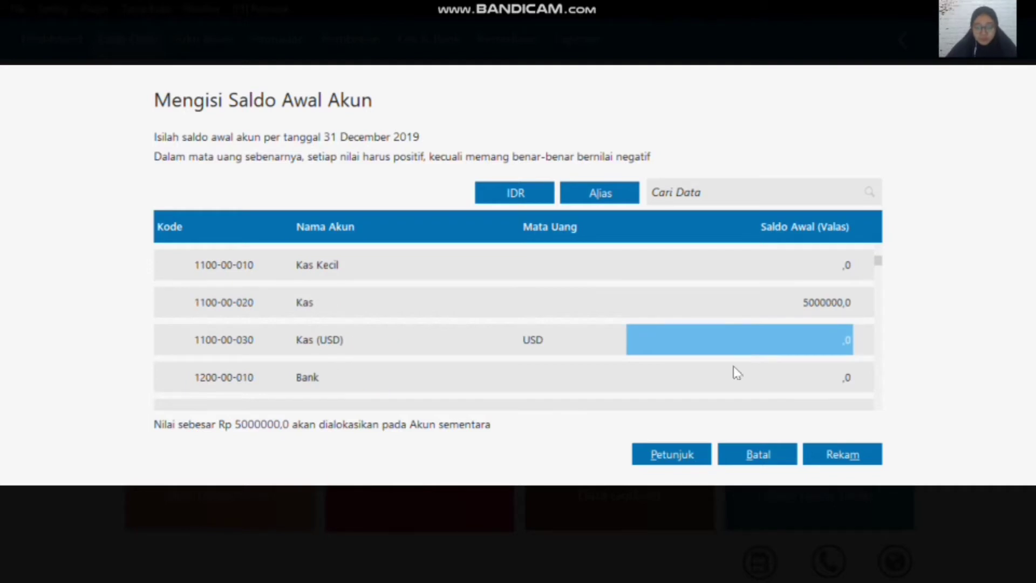
Step: Enter 50000000 as the opening balance of the Bank account
left_click(739, 378)
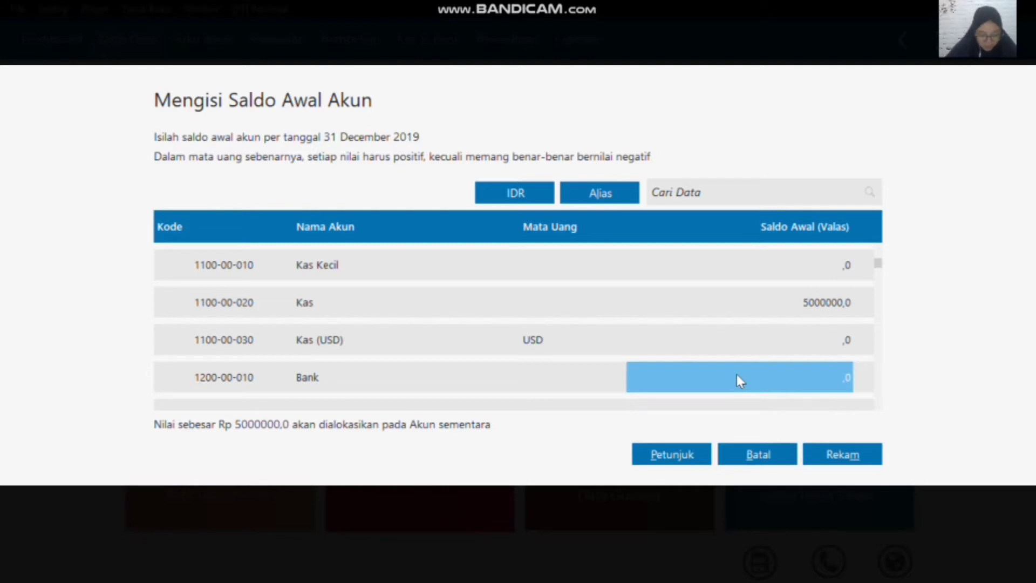
type("500")
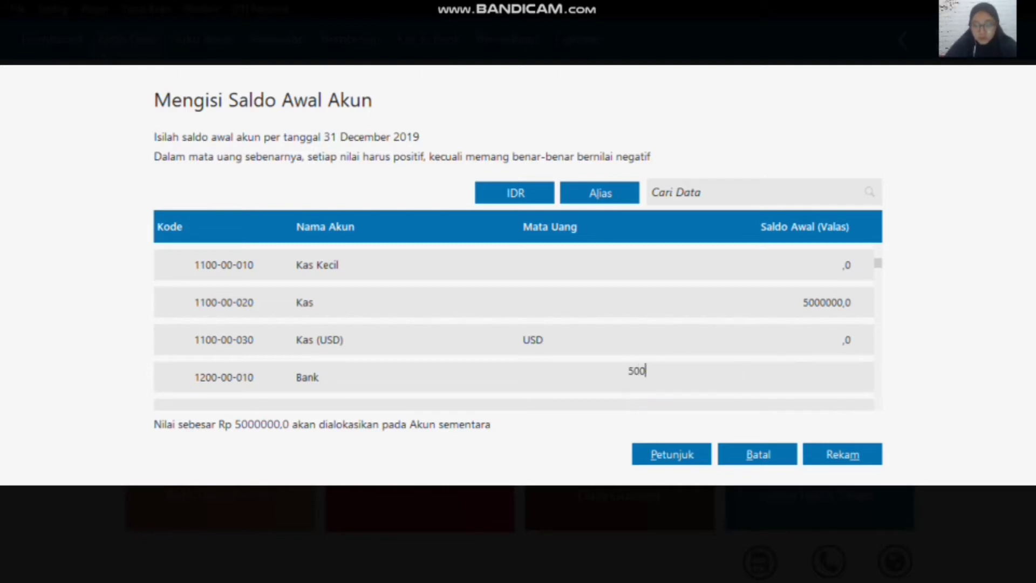
type("0000")
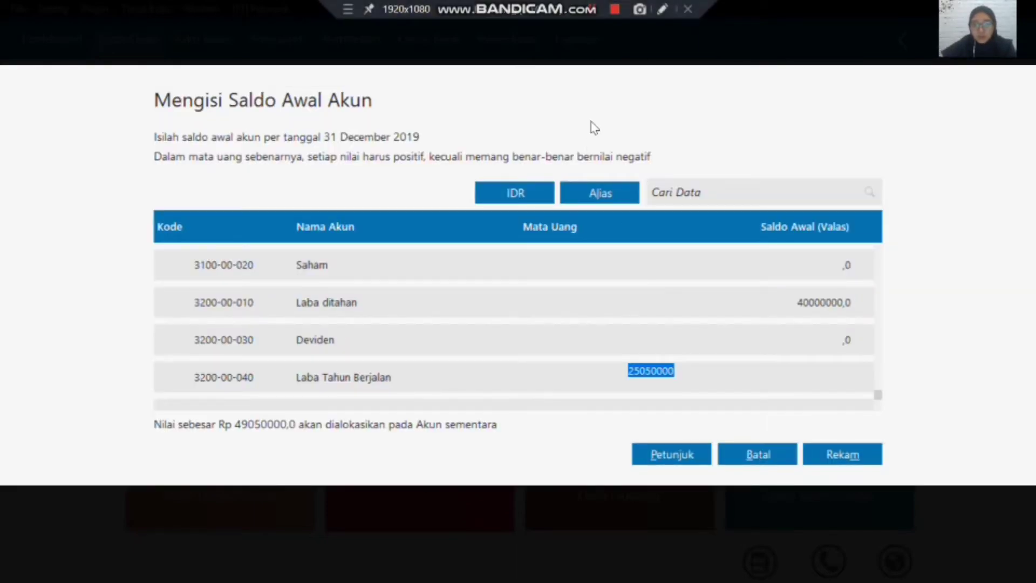
Step: Enter 25050000 as the opening balance of Laba Tahun Berjalan, and record the opening balances despite the unbalanced total
key("Return")
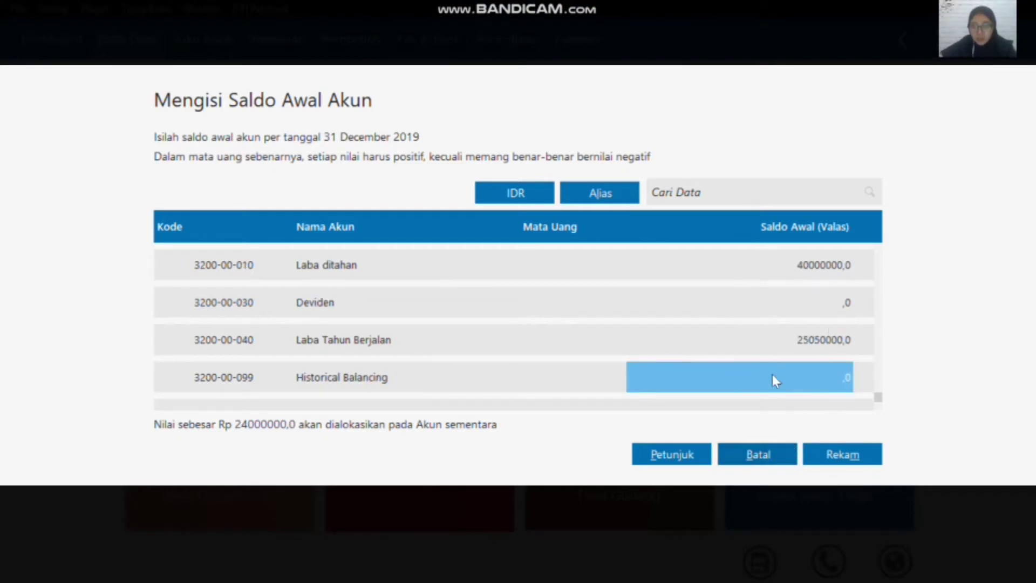
left_click(843, 457)
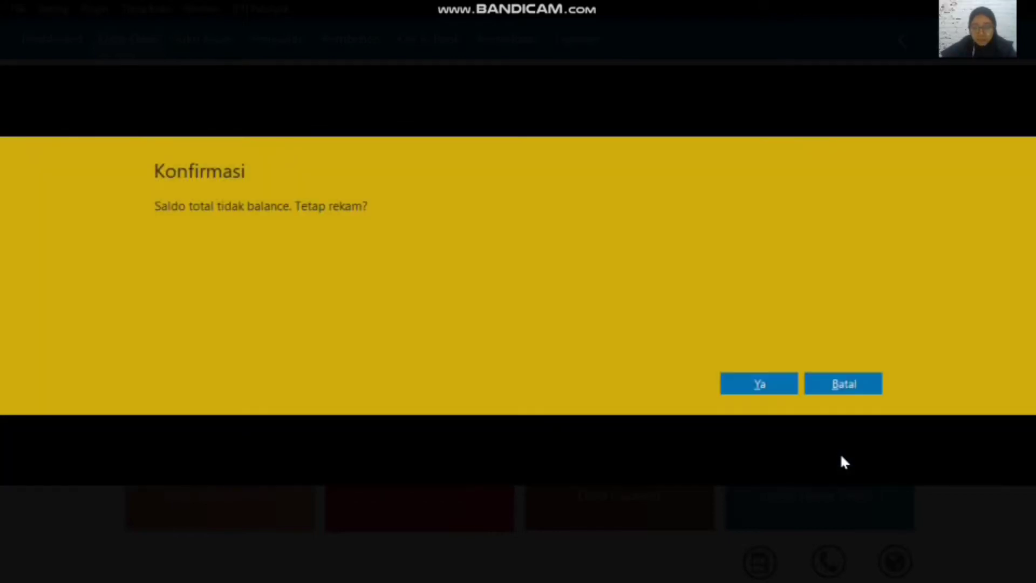
left_click(757, 383)
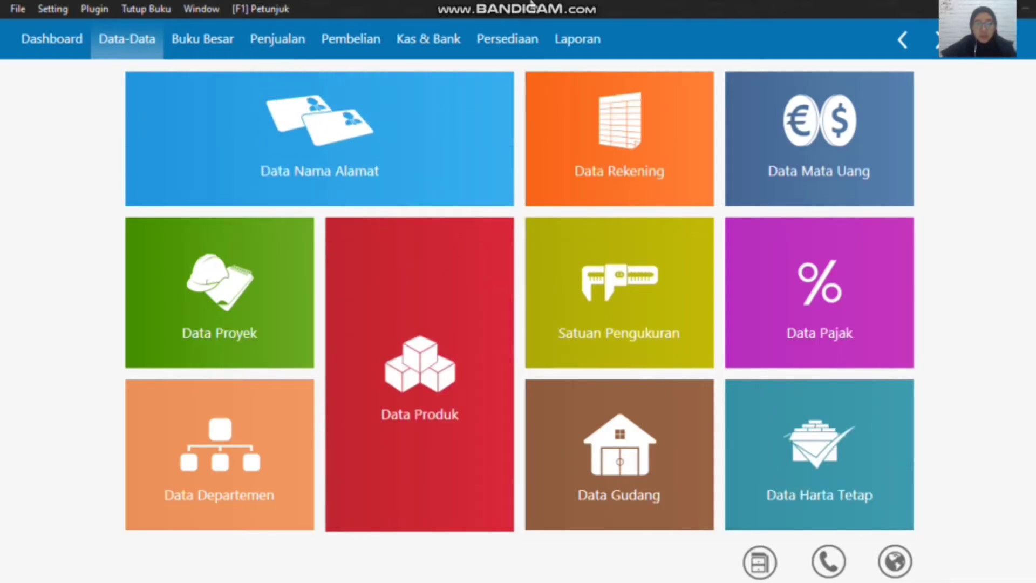
Step: Reopen the form with the accounts' opening balances (Saldo Awal Akun)
mouse_move(556, 7)
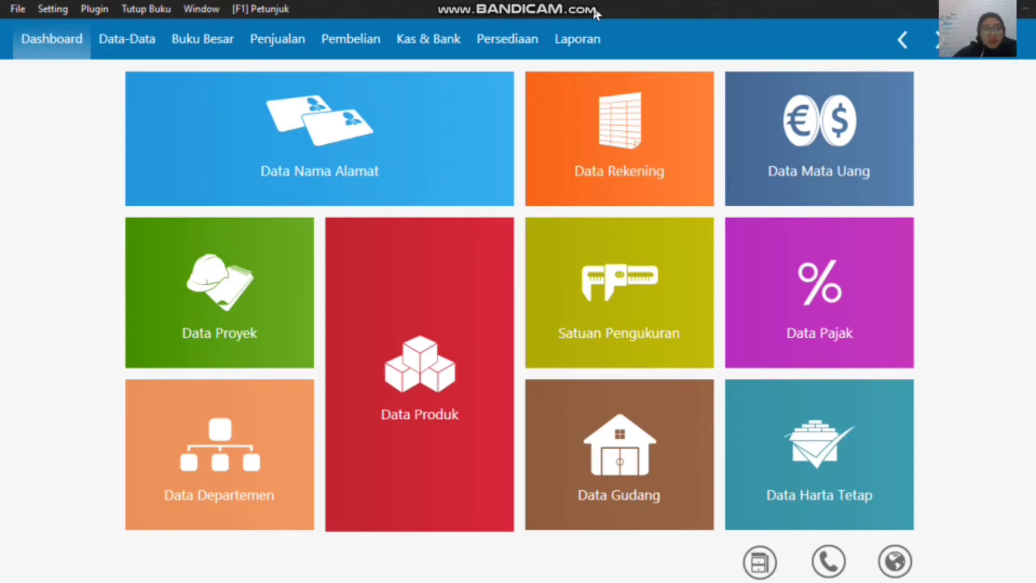
left_click(65, 10)
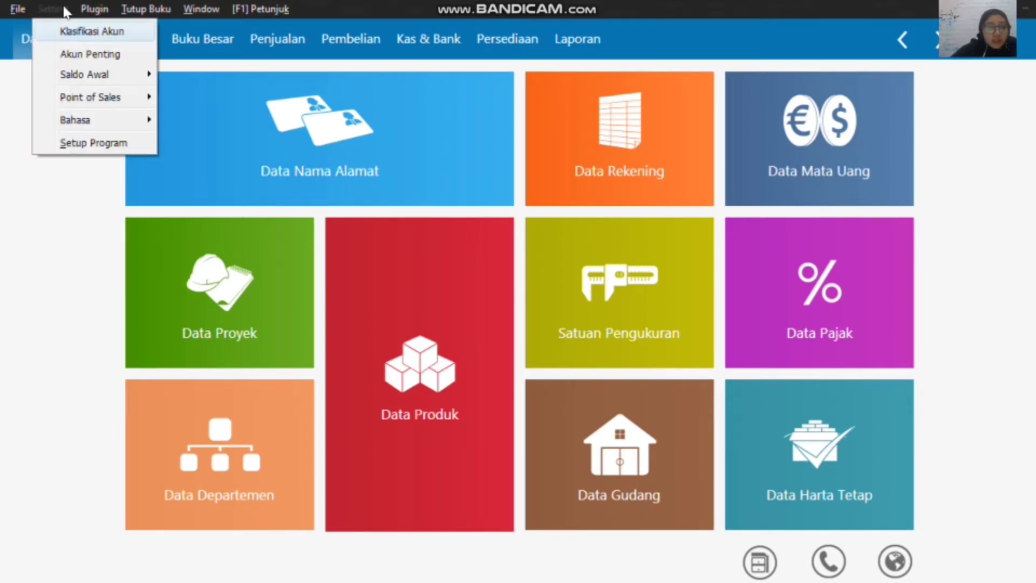
mouse_move(126, 76)
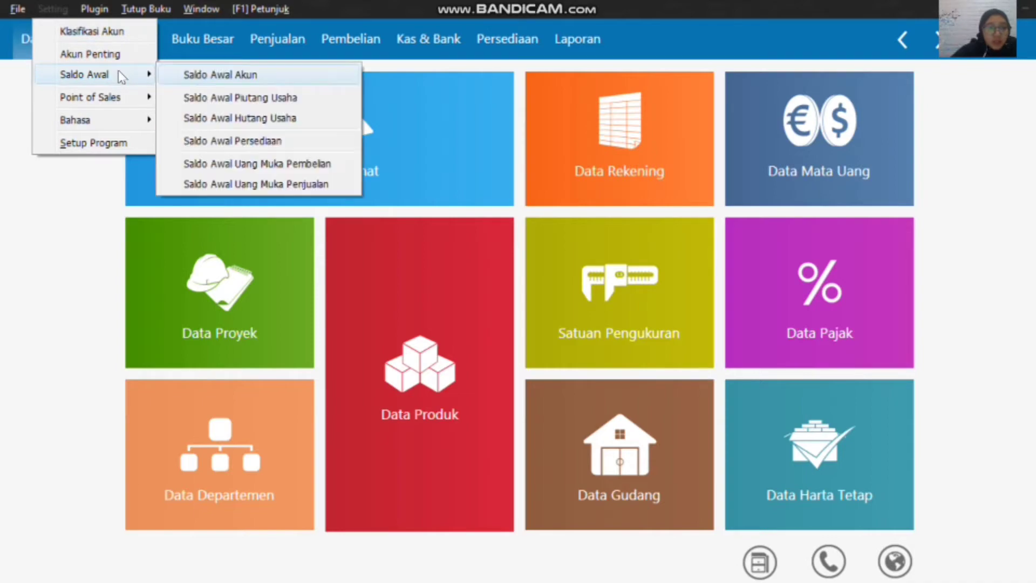
left_click(194, 74)
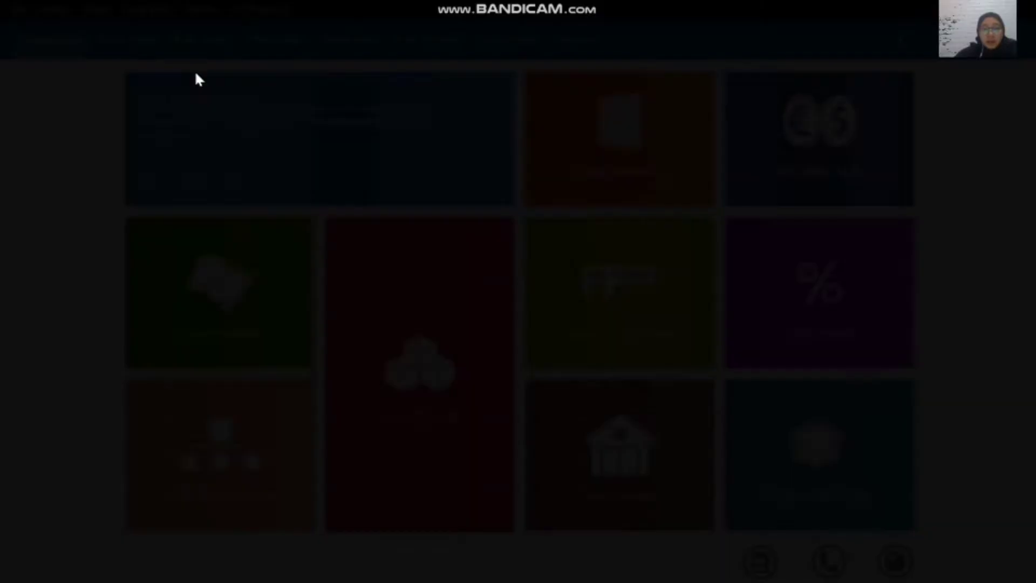
Step: Check the recorded opening balances of the Kas, Bank and Piutang Dagang accounts
scroll(785, 317, "up", 15)
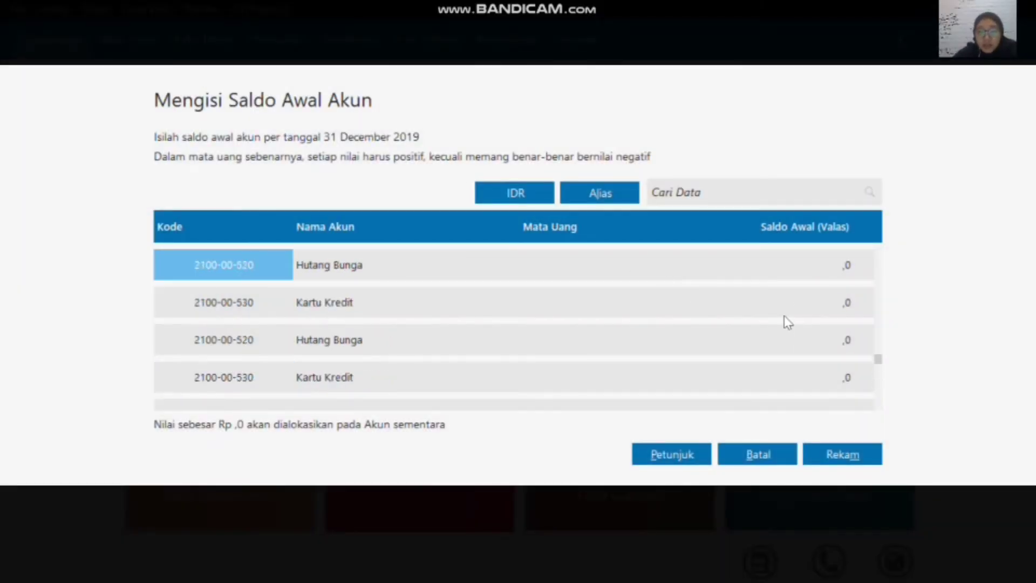
left_click(823, 273)
left_click(831, 303)
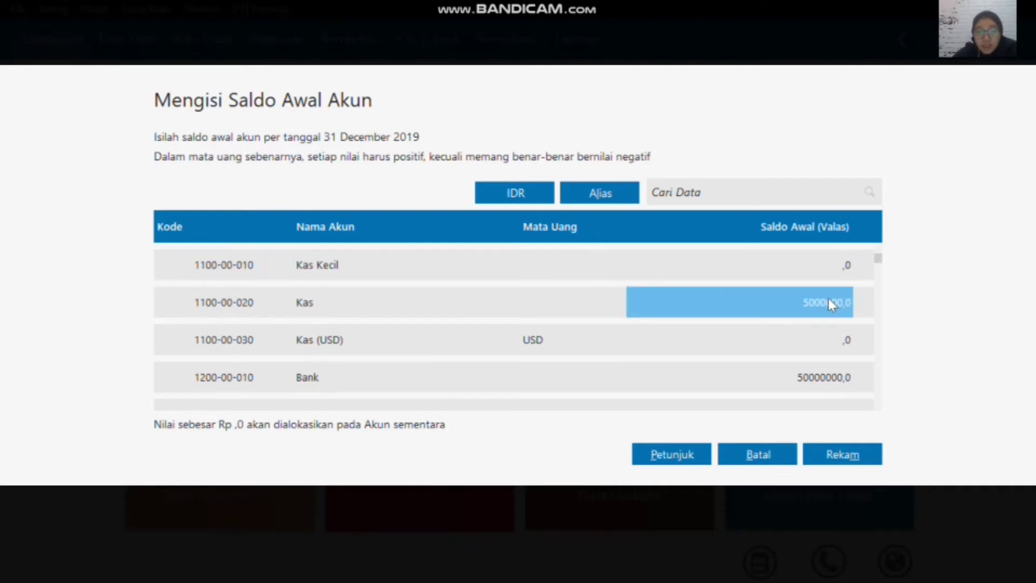
key("Down")
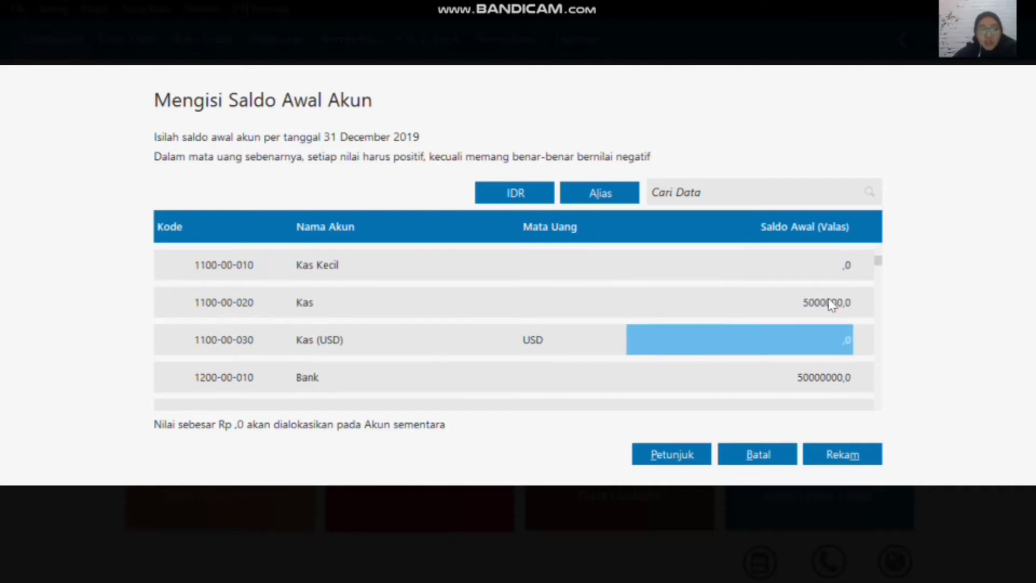
key("Down")
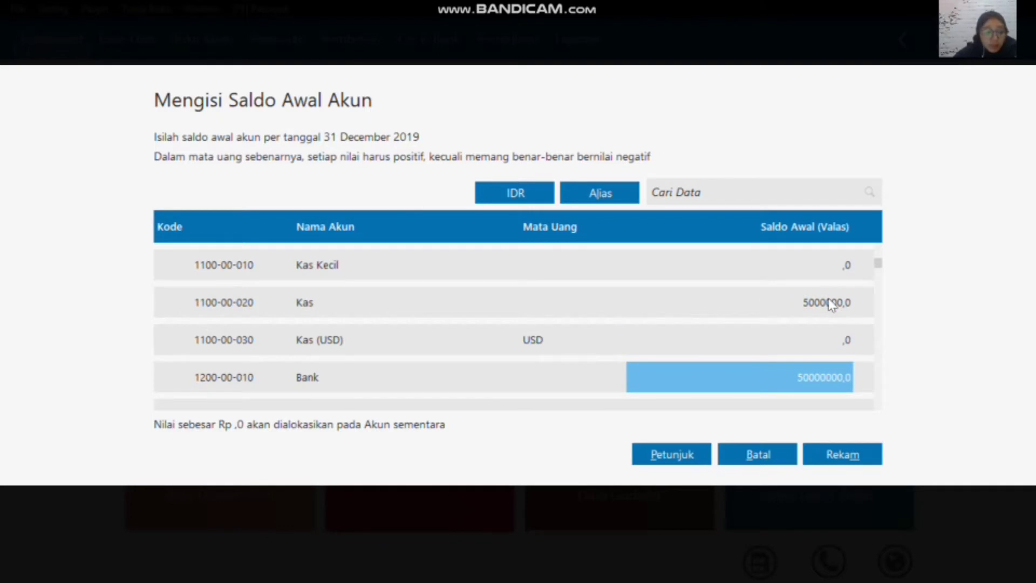
left_click(831, 304)
key("Down")
key("Down")
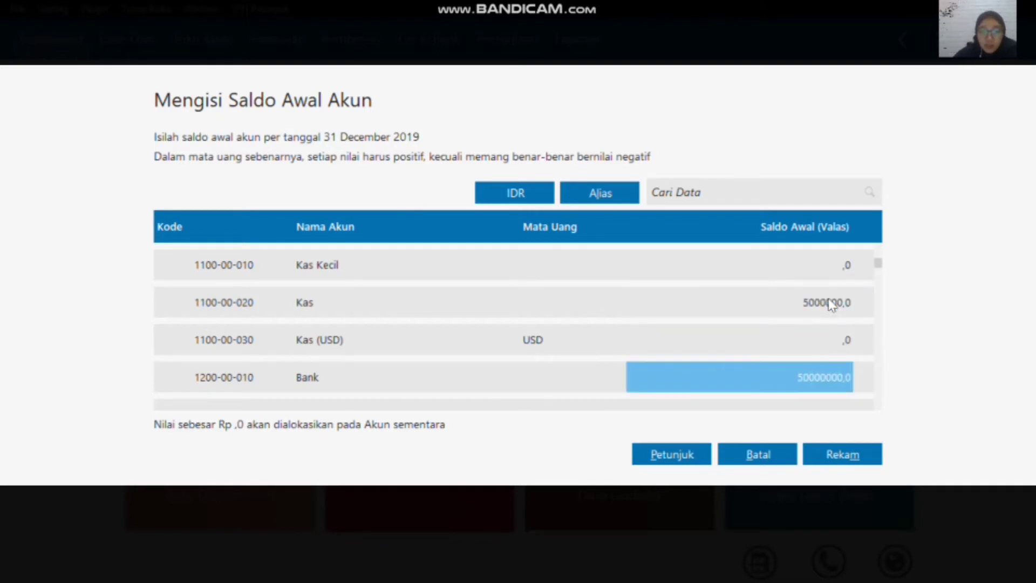
key("Down")
key("Down")
key("Down")
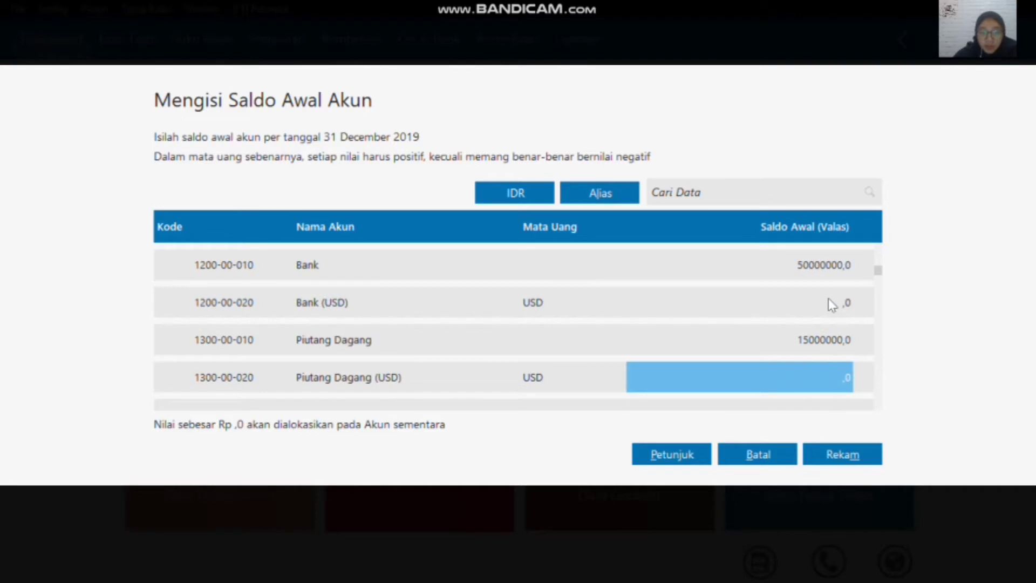
key("Up")
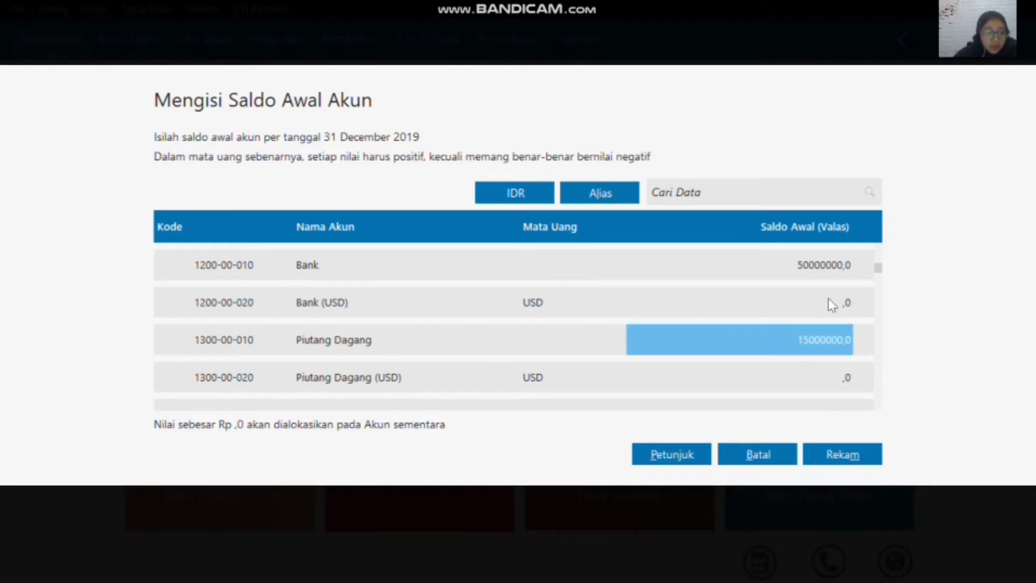
Step: Check the opening balances of the inventory accounts Persediaan Hand Phone, Persediaan Baterai and Persediaan Casing
key("Down")
key("Down")
key("Down")
key("Down")
key("Down")
key("Down")
key("Down")
key("Down")
key("Down")
key("Down")
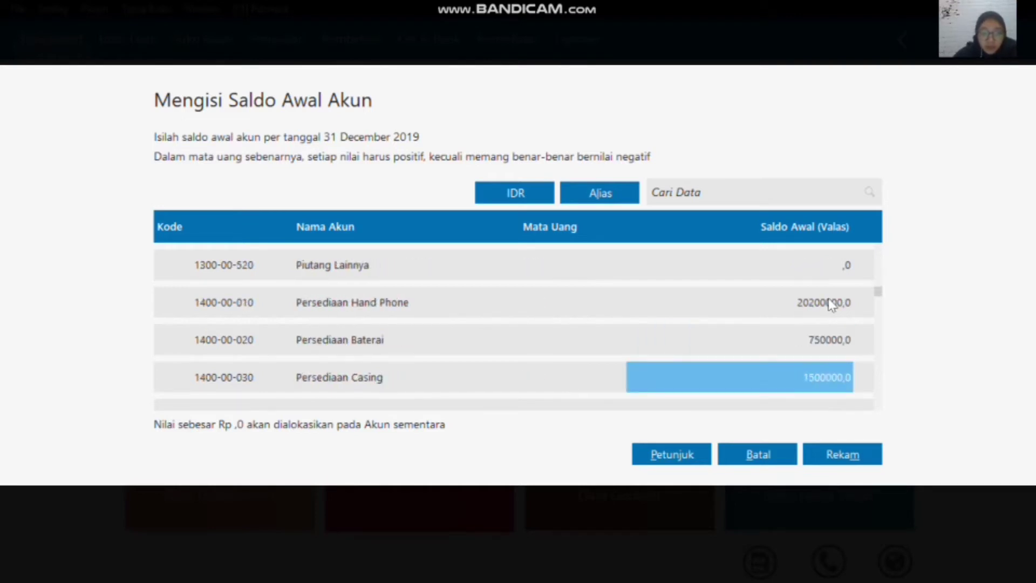
key("Up")
key("Up")
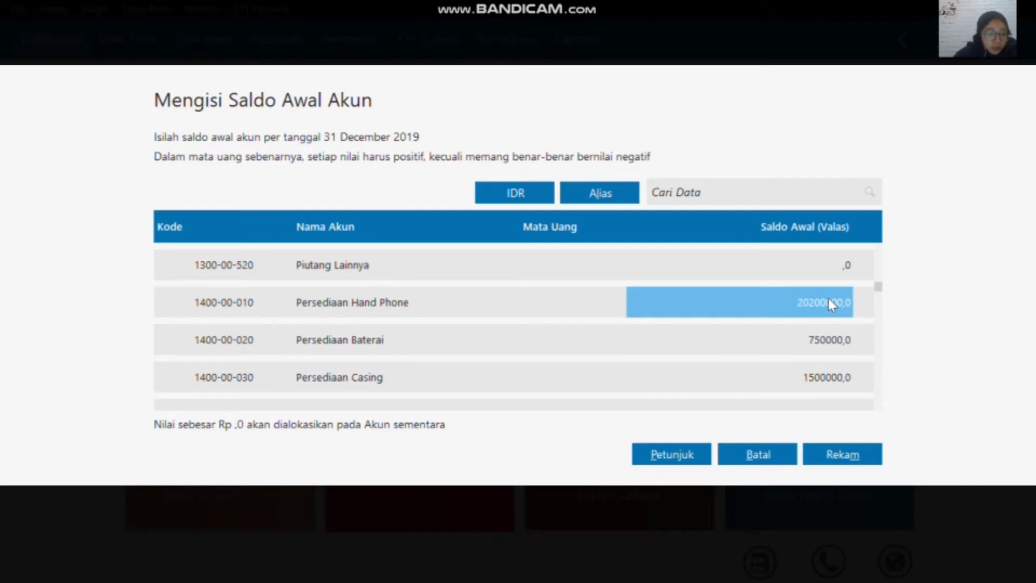
key("Down")
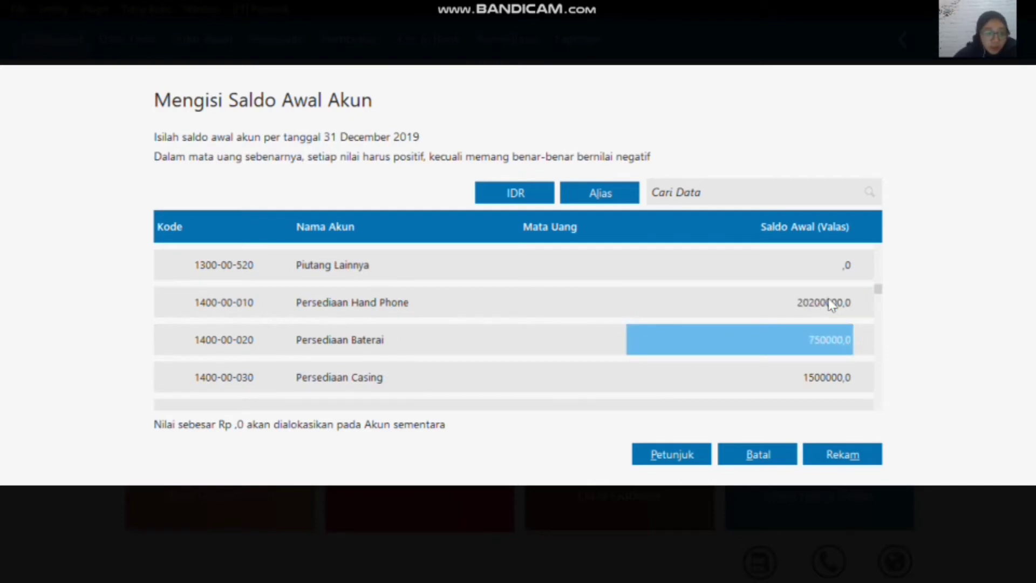
key("Down")
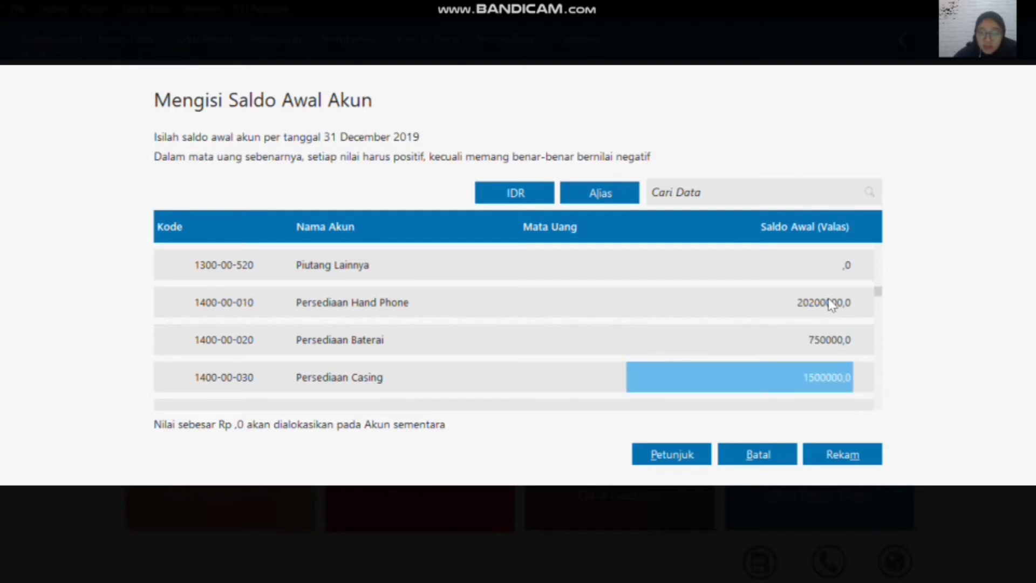
Step: Check the opening balances of the Kendaraan and Akumulasi Penyusutan Kendaraan accounts
key("Down")
key("Down")
key("Down")
key("Down")
key("Down")
key("Down")
key("Down")
key("Down")
key("Down")
key("Down")
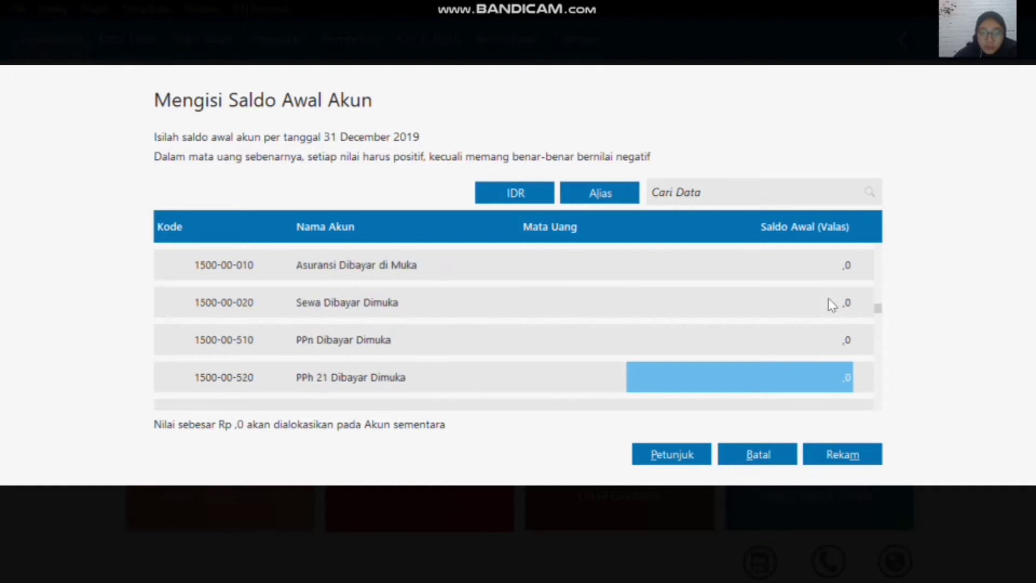
key("Down")
key("Down")
key("Down")
key("Down")
key("Down")
key("Down")
key("Down")
key("Down")
key("Down")
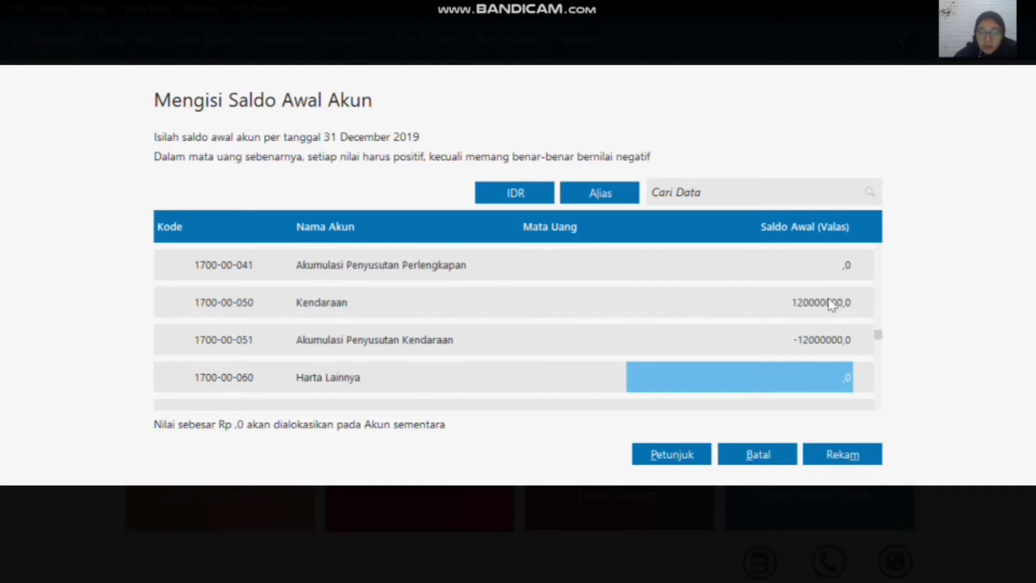
key("Up")
key("Up")
key("Down")
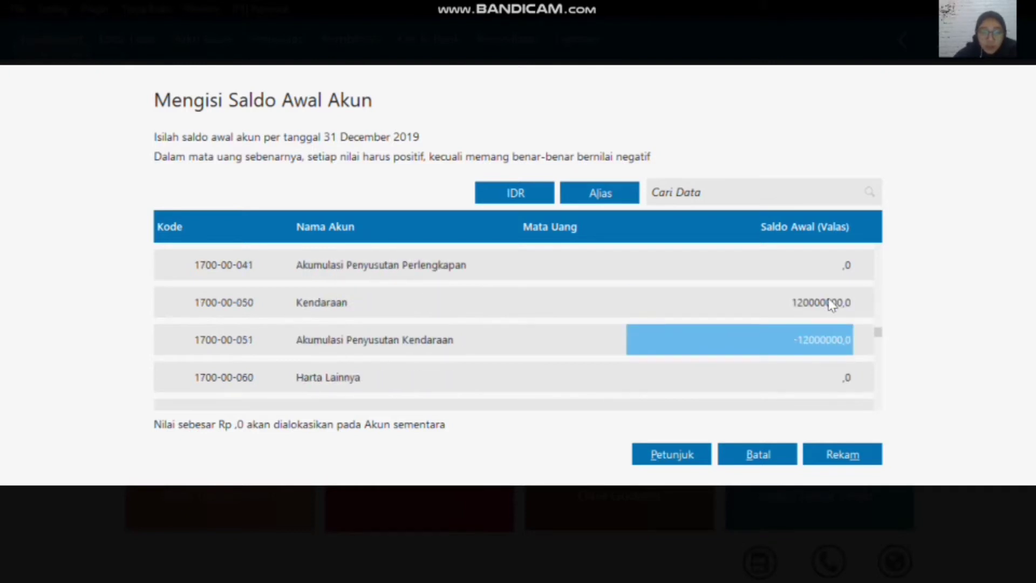
Step: Check the opening balances of the liability accounts Hutang Dagang and Hutang Bank
key("Down")
key("Down")
key("Down")
key("Down")
key("Down")
key("Down")
key("Down")
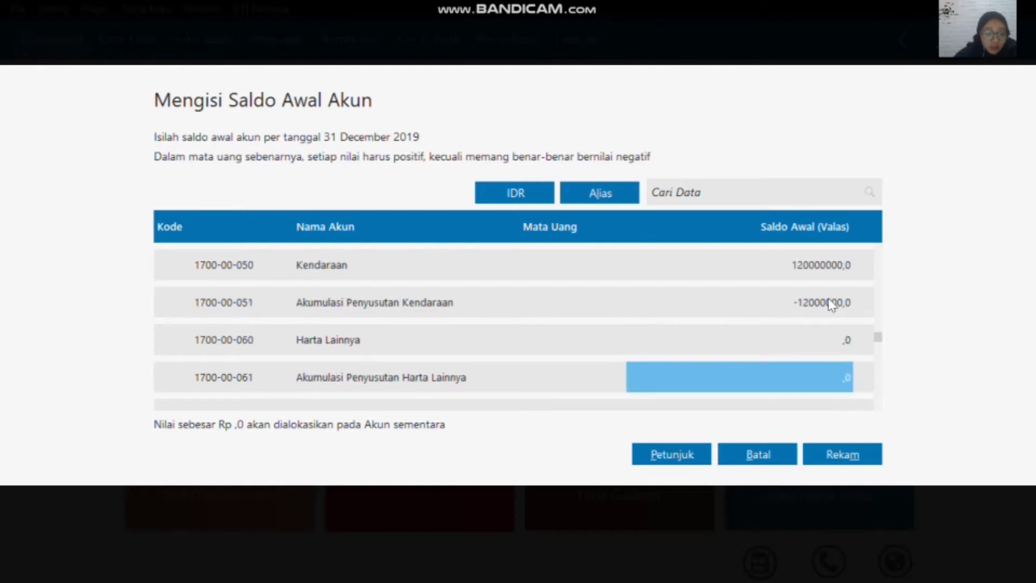
key("Up")
key("Up")
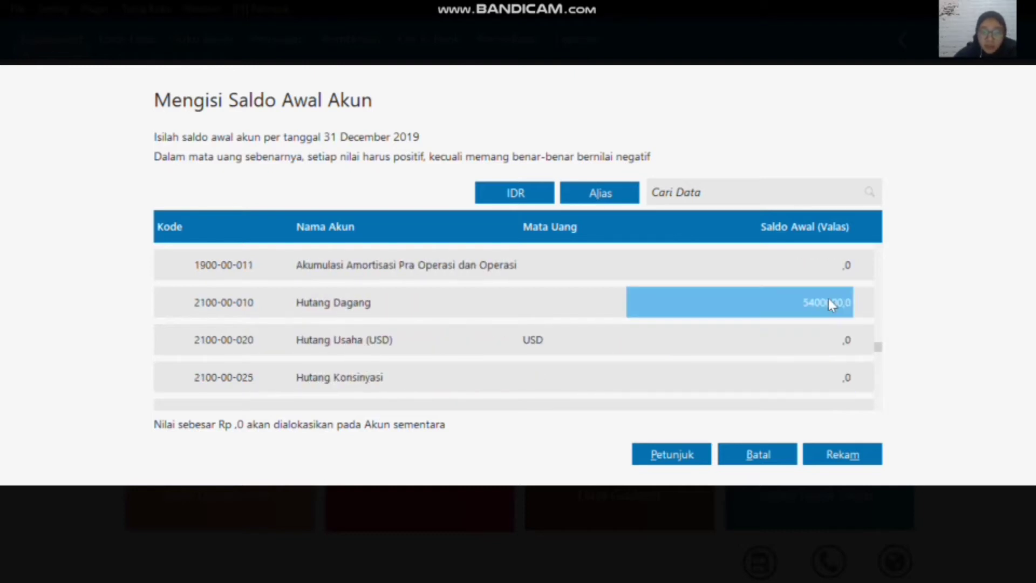
key("Down")
key("Down")
key("Down")
key("Down")
key("Down")
key("Down")
key("Down")
key("Down")
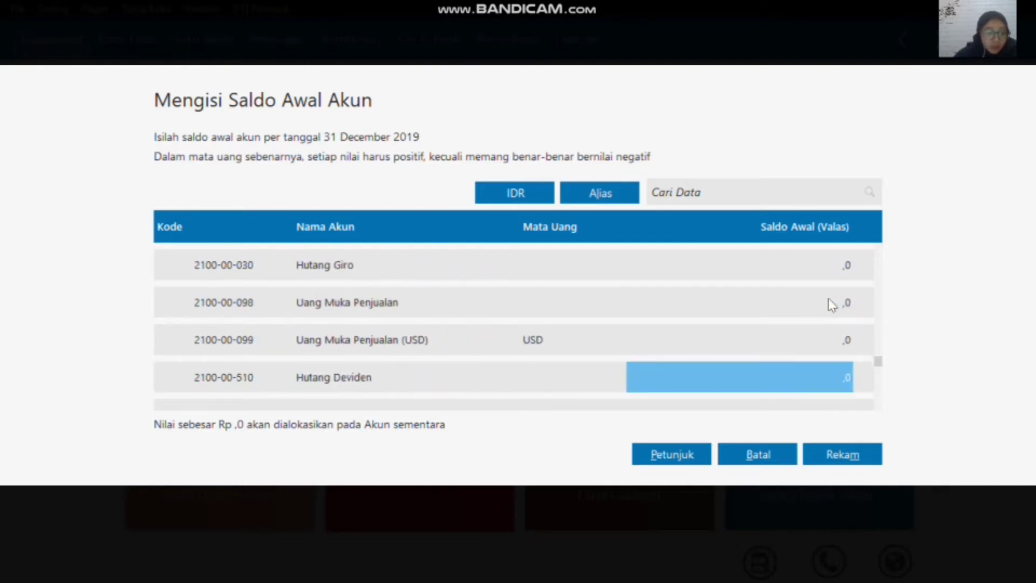
key("Down")
key("Down")
key("Down")
key("Down")
key("Down")
key("Down")
key("Down")
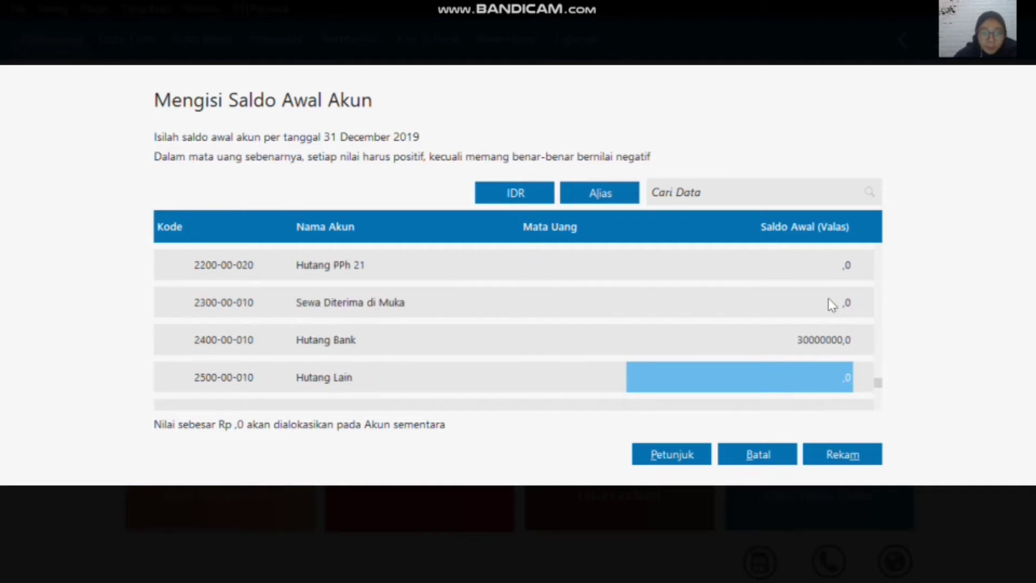
key("Up")
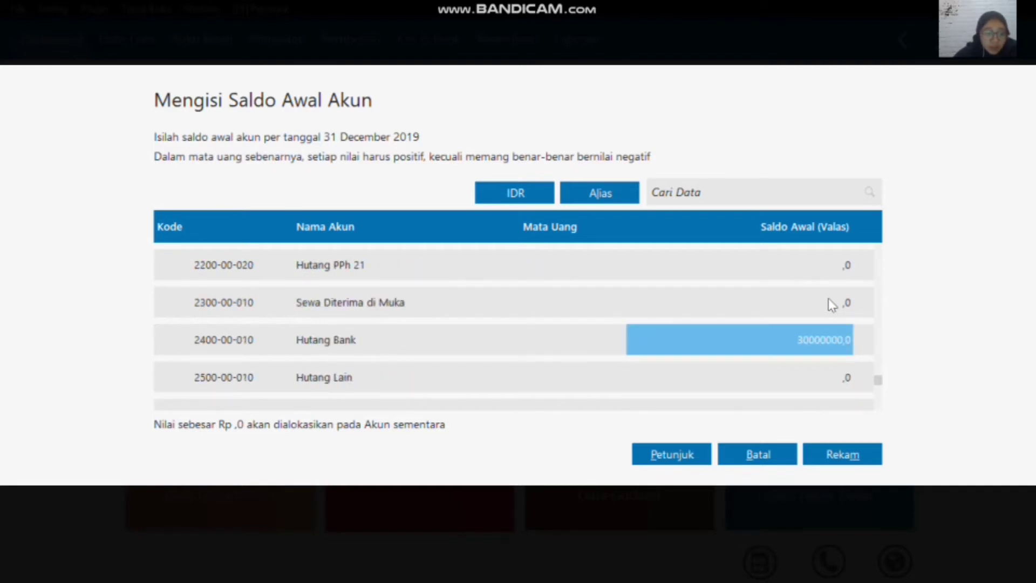
Step: Check the opening balances of Modal Disetor, Laba ditahan, Laba Tahun Berjalan and Historical Balancing, and close the opening balance form
key("Down")
key("Down")
key("Down")
key("Up")
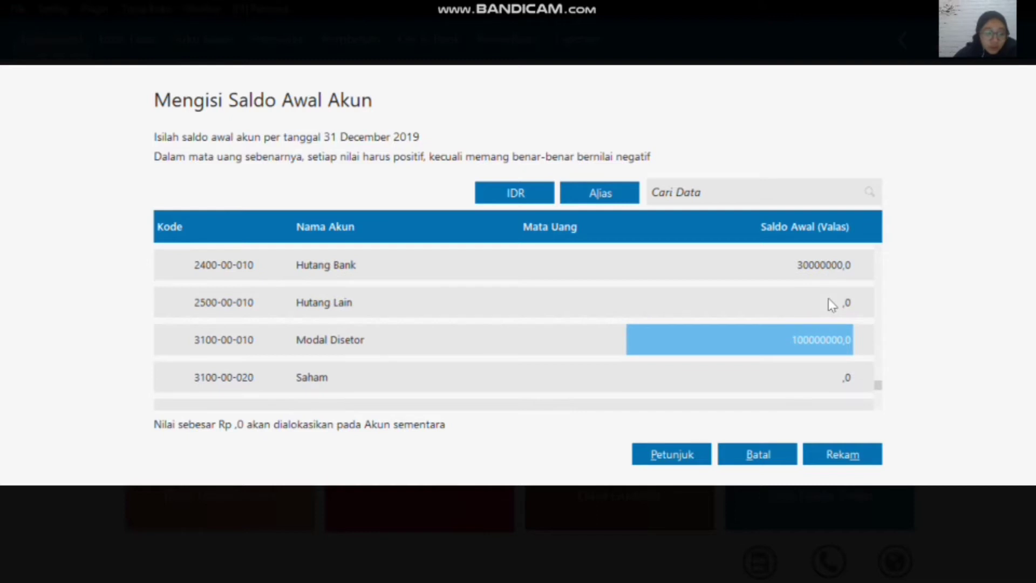
key("Down")
key("Down")
key("Down")
key("Down")
key("Up")
key("Up")
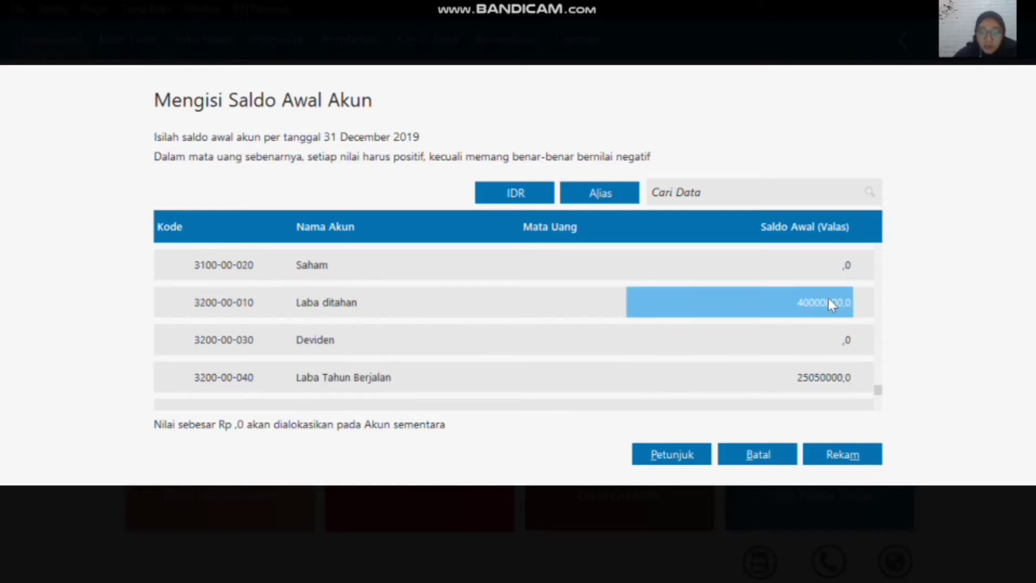
key("Down")
key("Down")
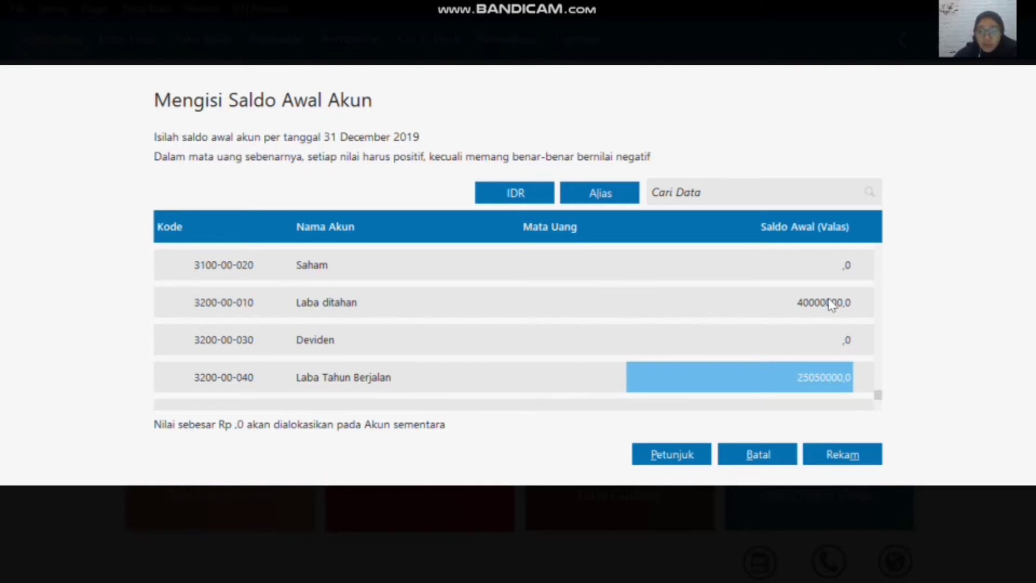
key("Down")
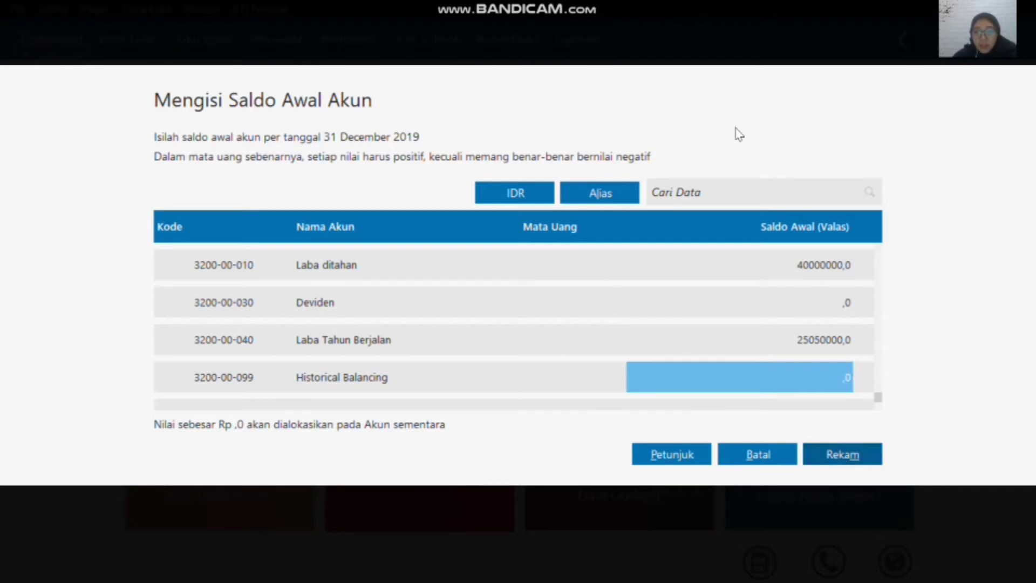
left_click(758, 454)
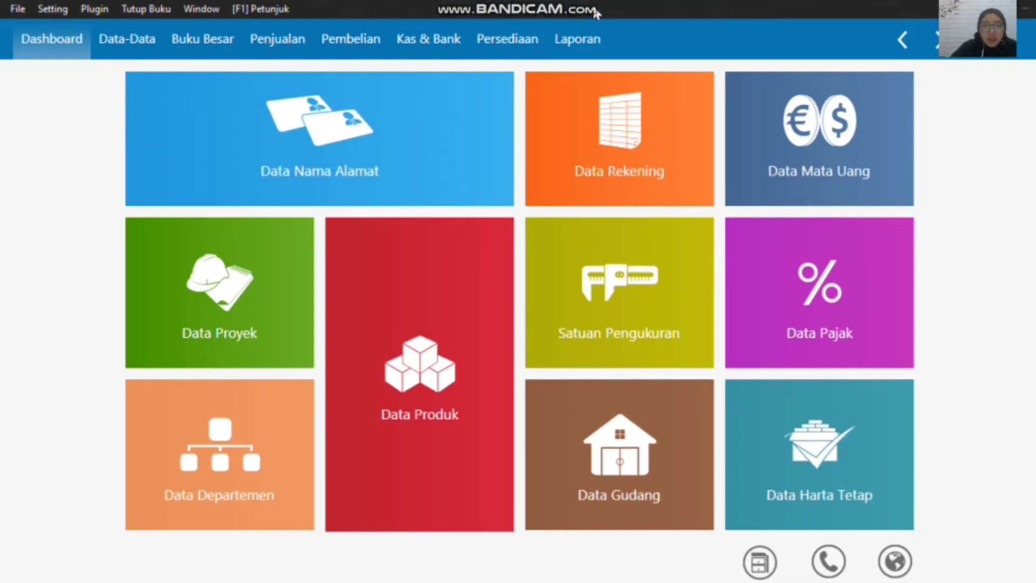
mouse_move(428, 155)
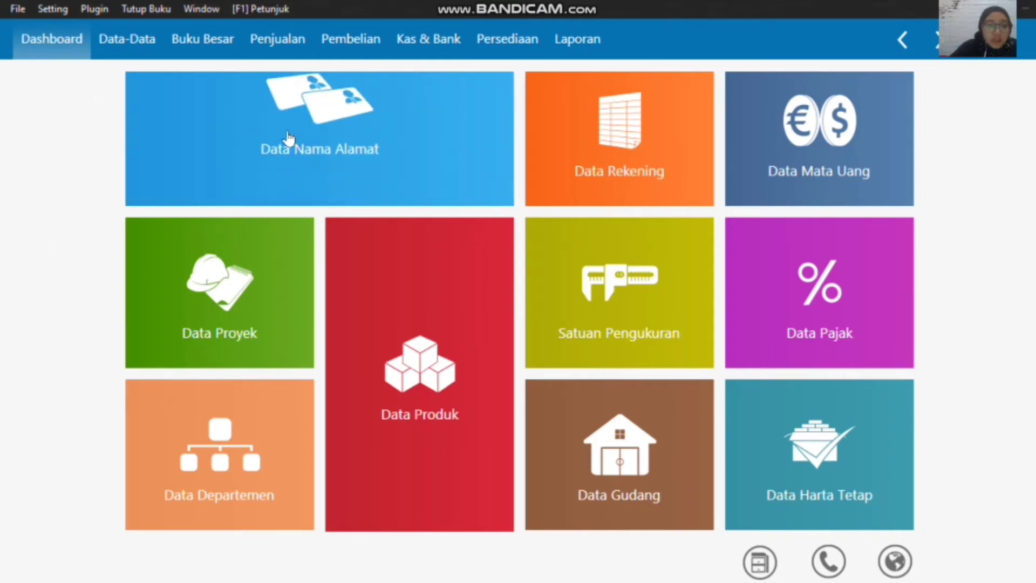
Step: Add the company Toko Anugrah to the name and address data as a customer and record it
left_click(140, 34)
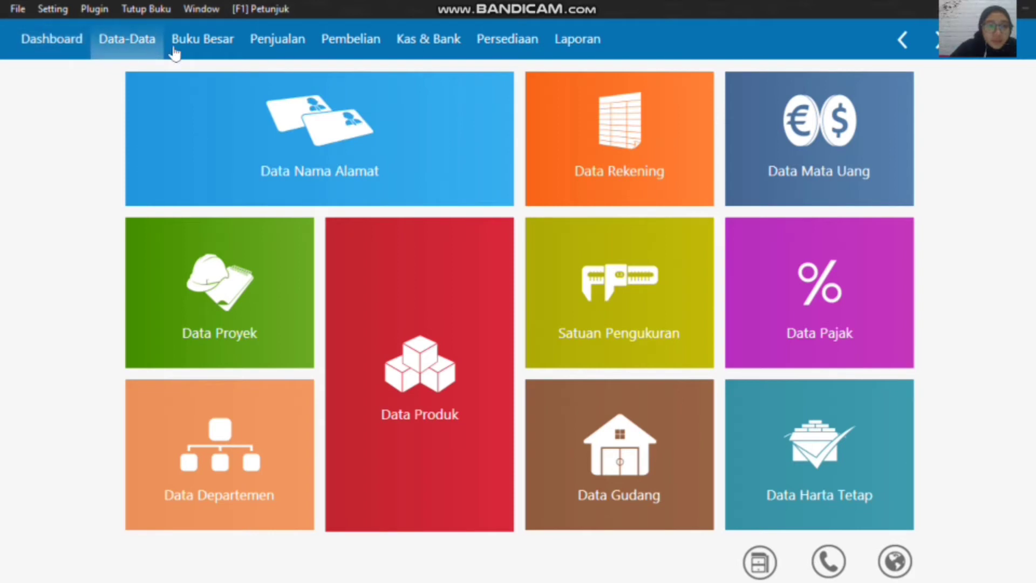
mouse_move(208, 132)
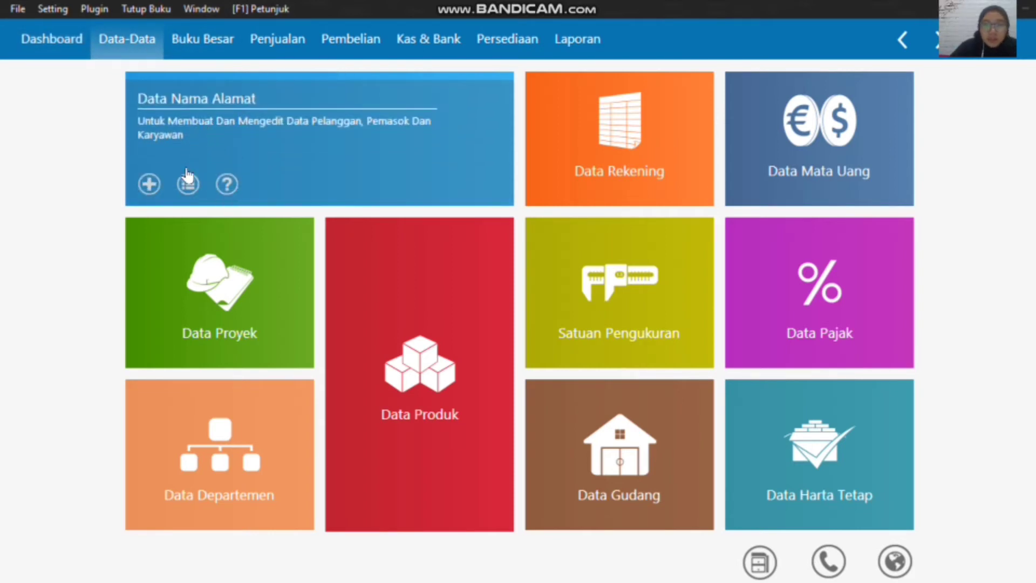
left_click(149, 185)
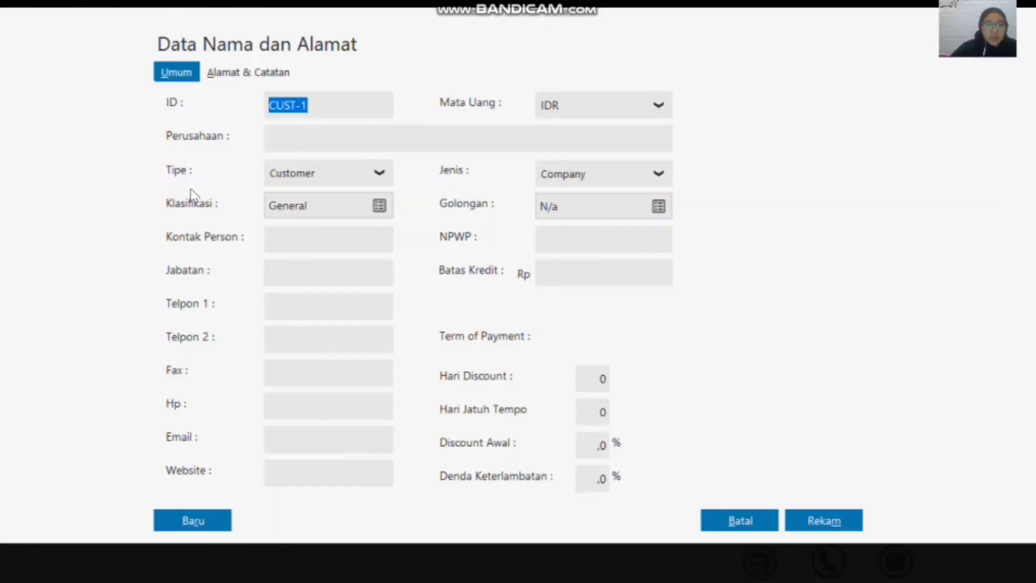
left_click(302, 144)
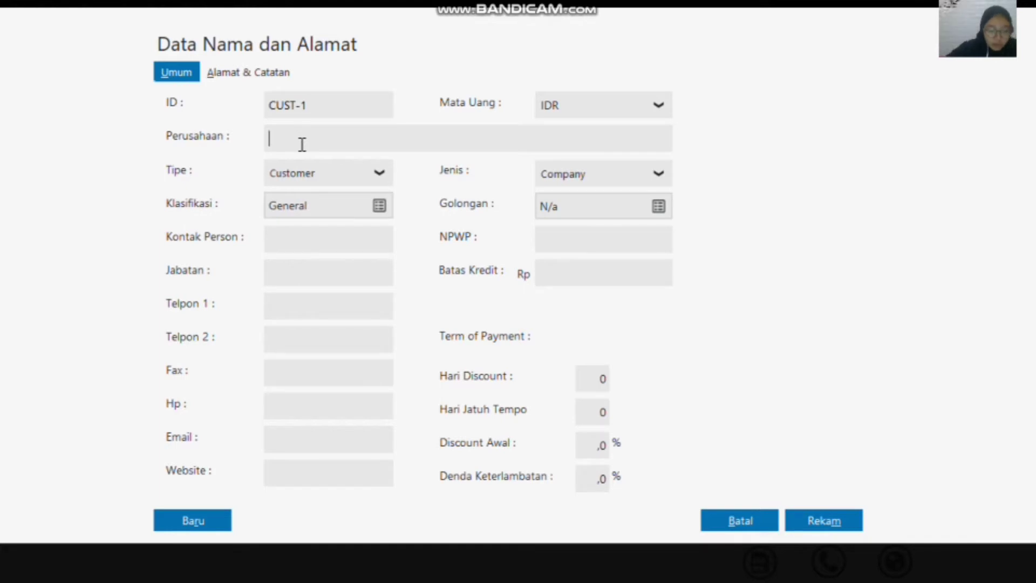
type("Toko a")
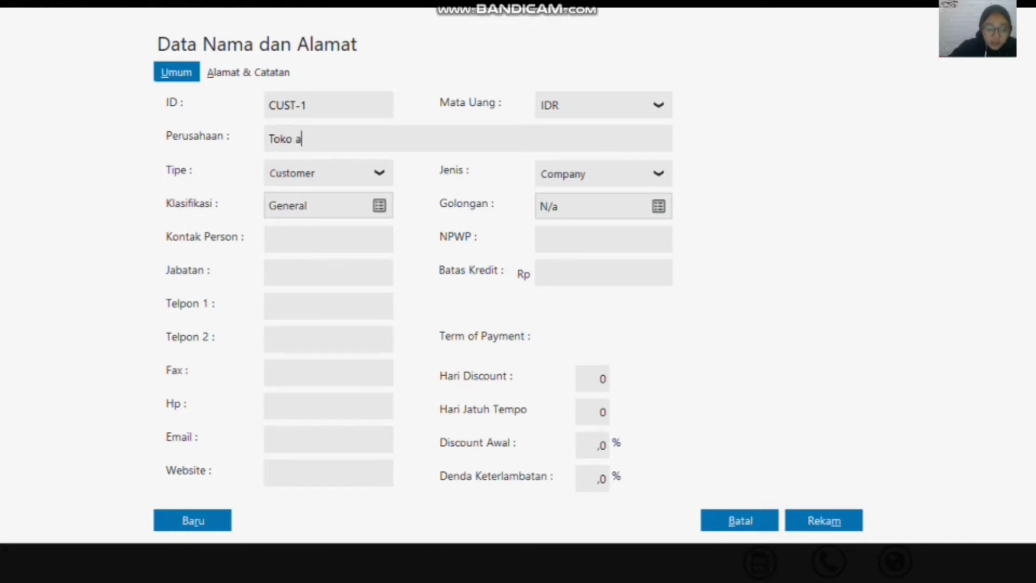
type("nug")
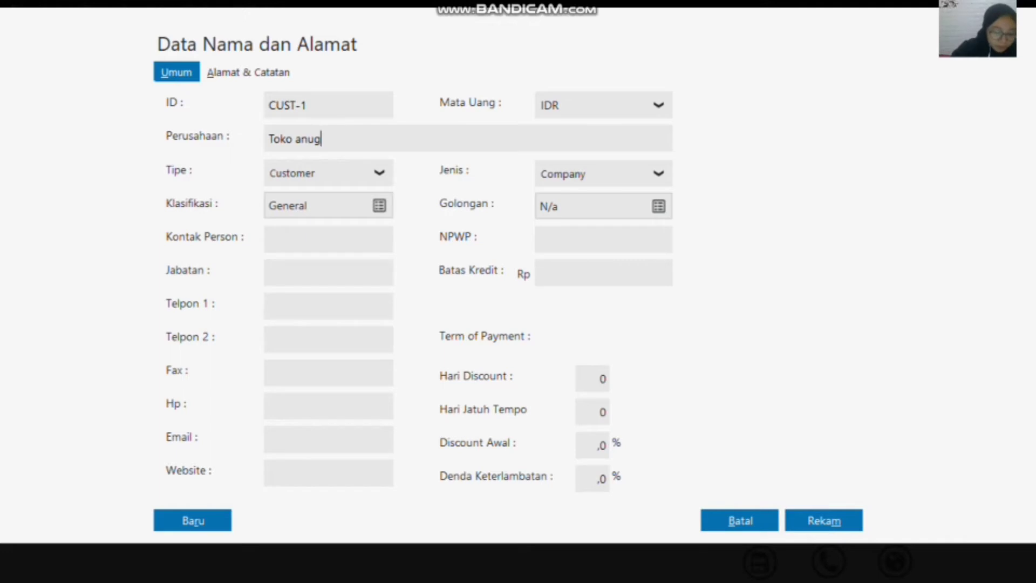
type("gra")
key("BackSpace")
key("BackSpace")
key("BackSpace")
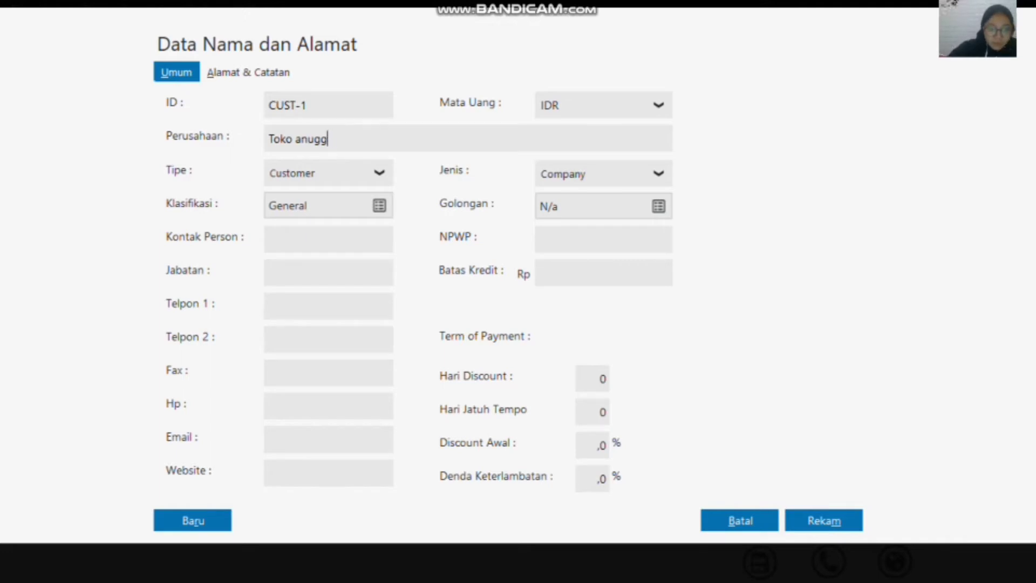
type("ra")
key("BackSpace")
key("BackSpace")
key("BackSpace")
key("BackSpace")
key("BackSpace")
key("BackSpace")
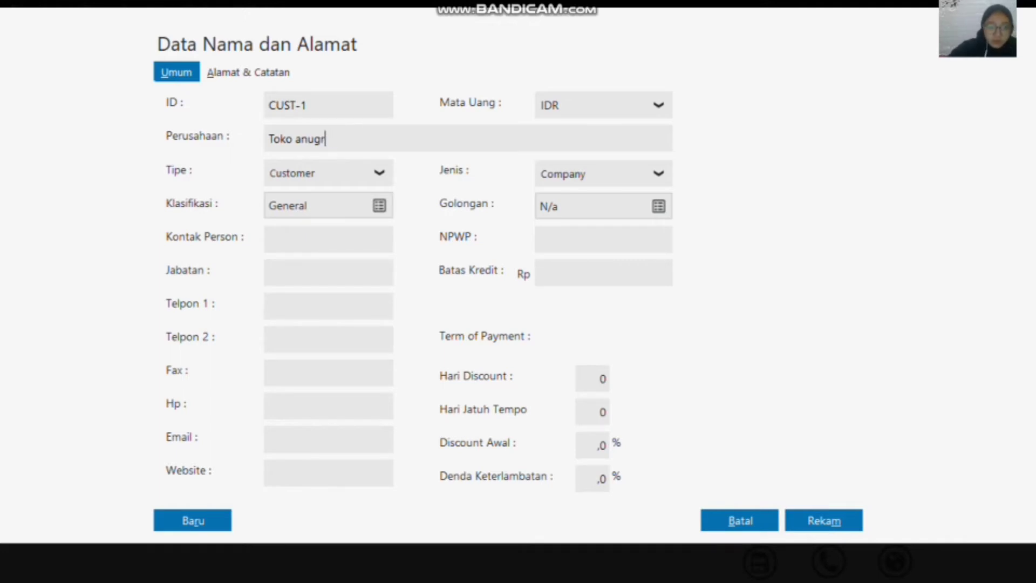
type("An")
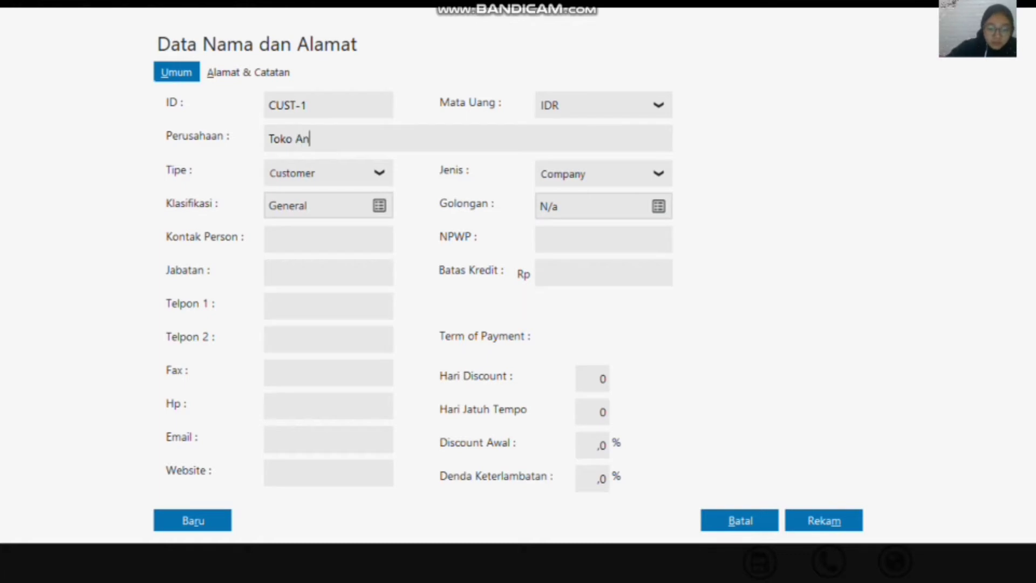
type("ughra")
key("BackSpace")
key("BackSpace")
key("BackSpace")
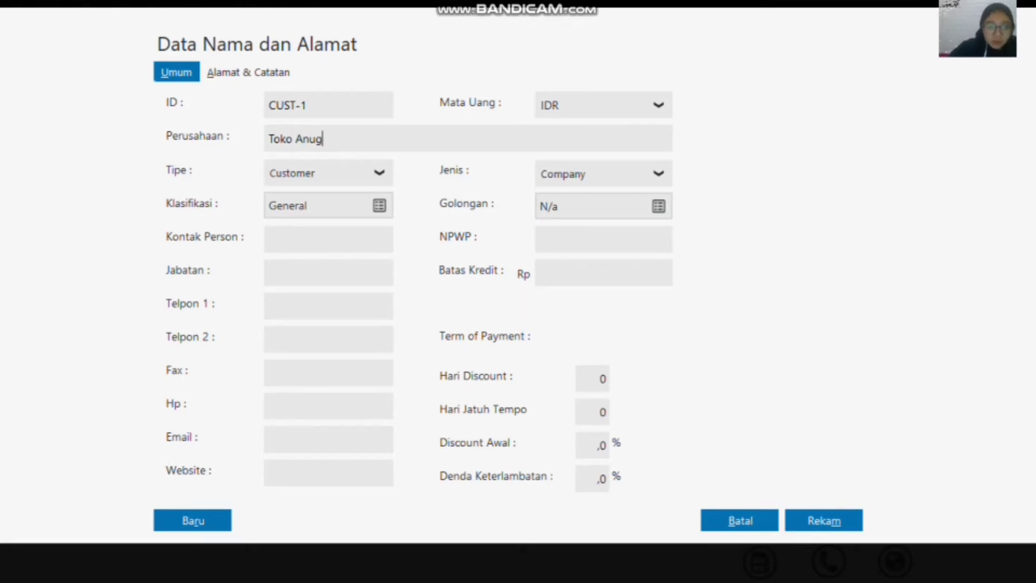
type("rah")
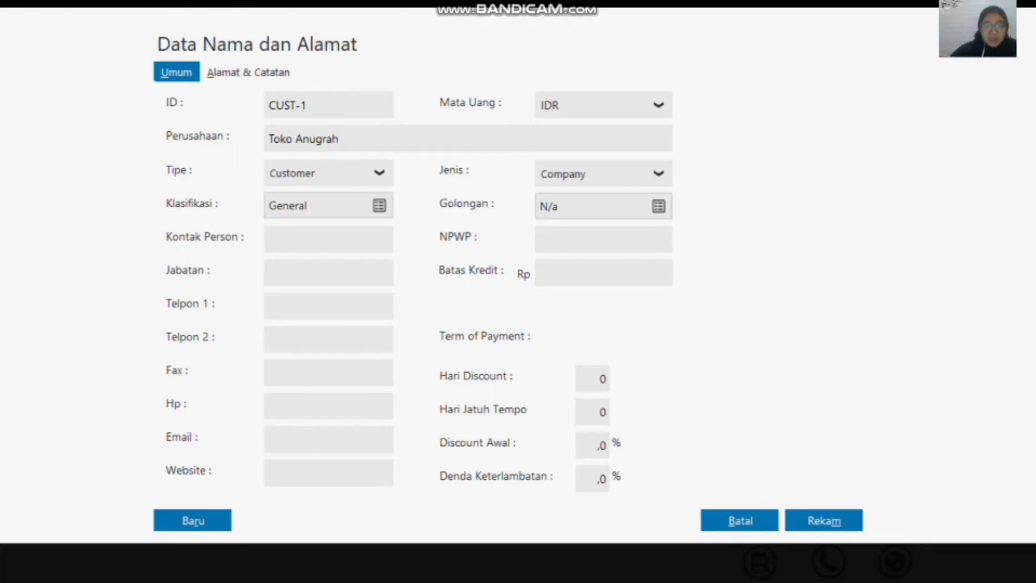
left_click(819, 520)
Step: Add the company Toko Berkat to the name and address data as a customer and record it
mouse_move(235, 132)
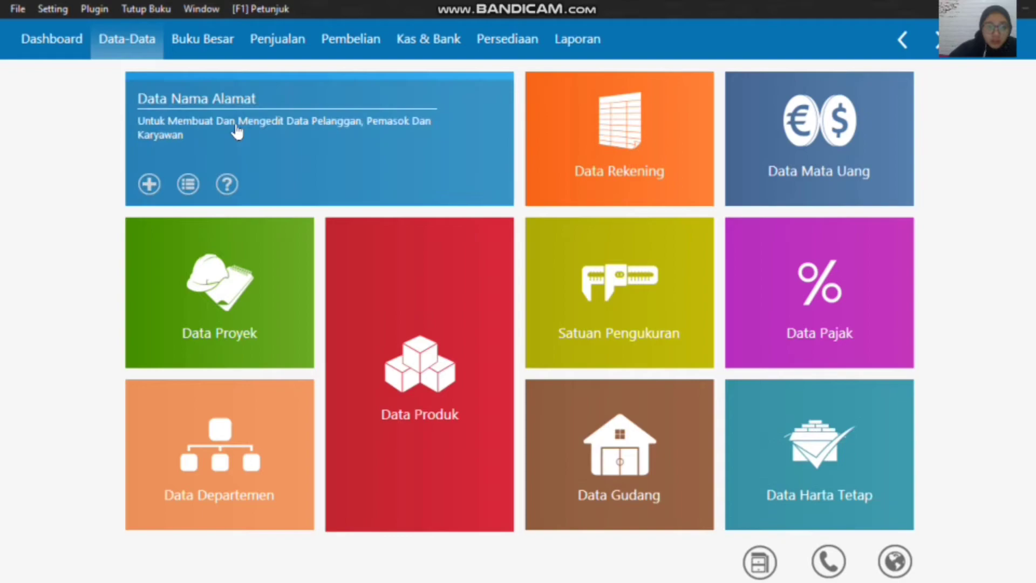
left_click(150, 185)
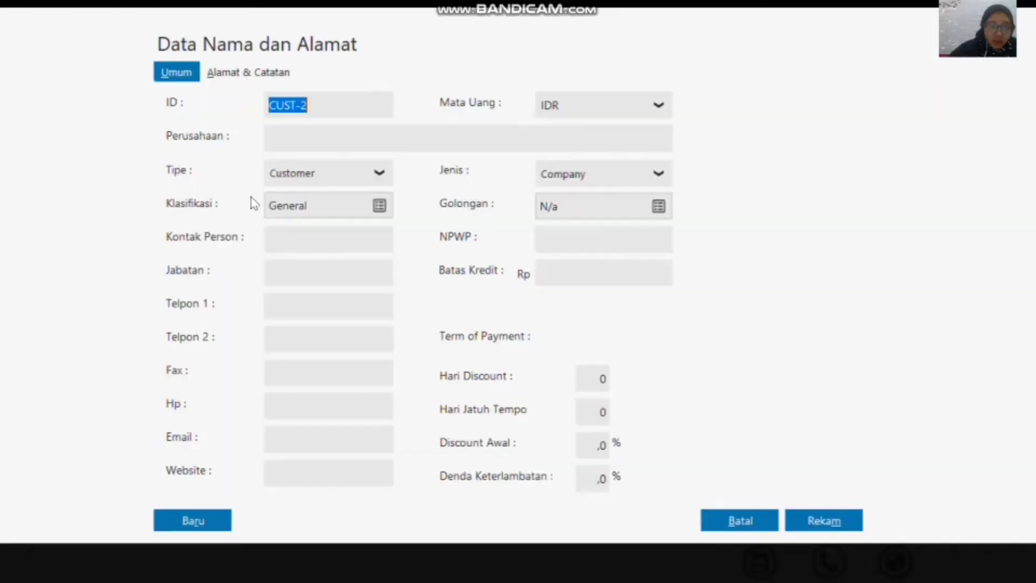
left_click(305, 136)
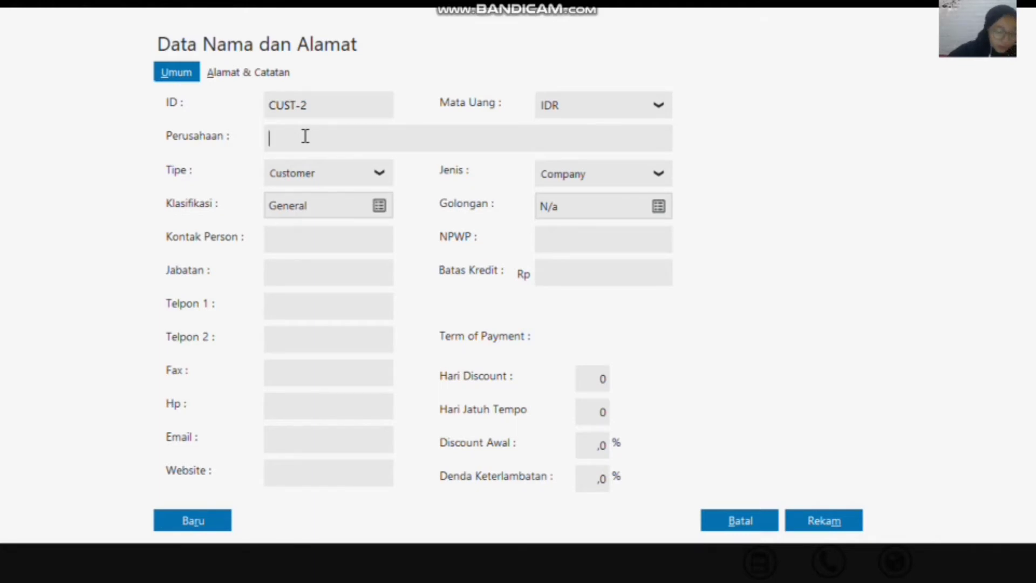
type("Toko ")
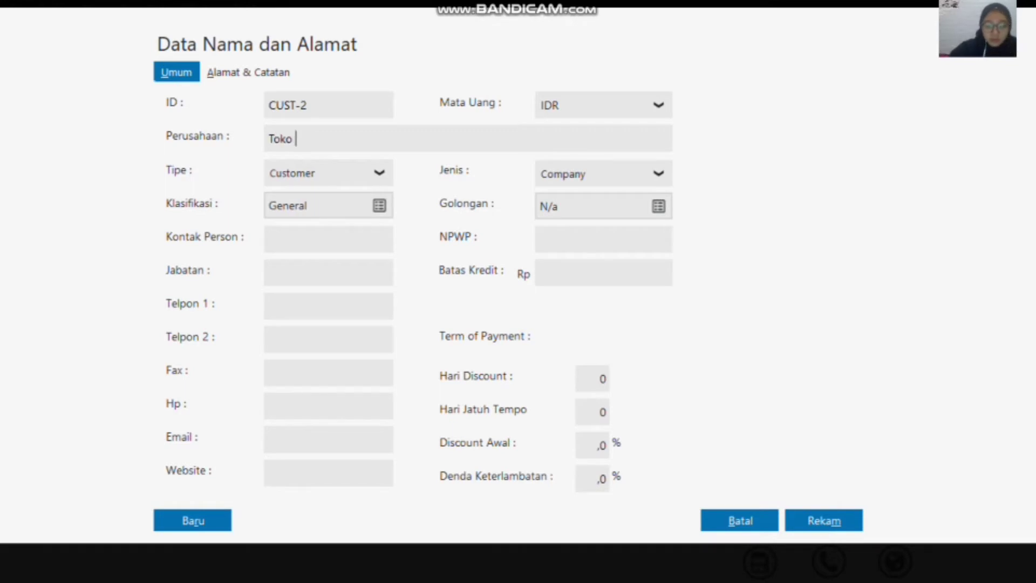
type("Berk")
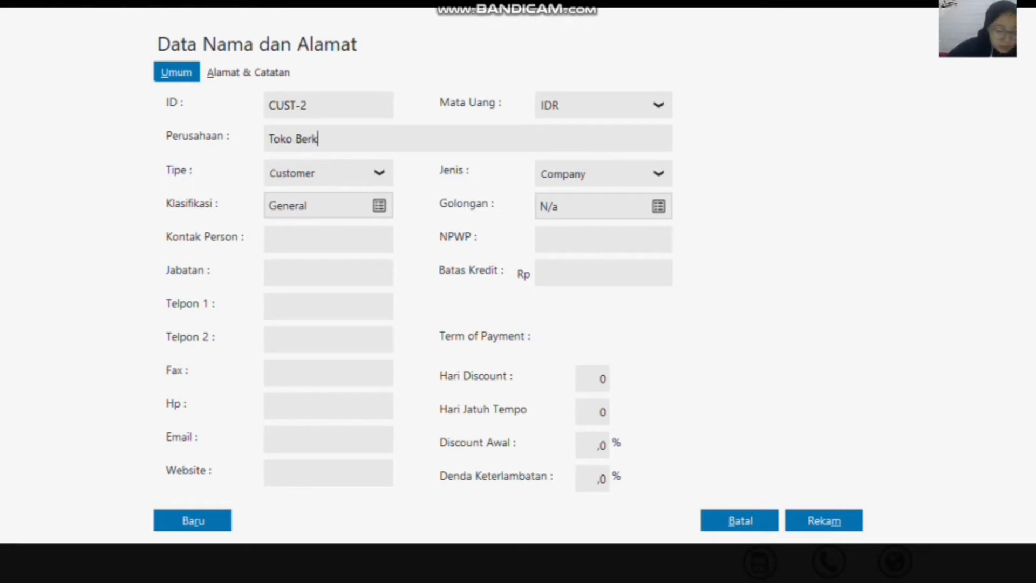
type("at")
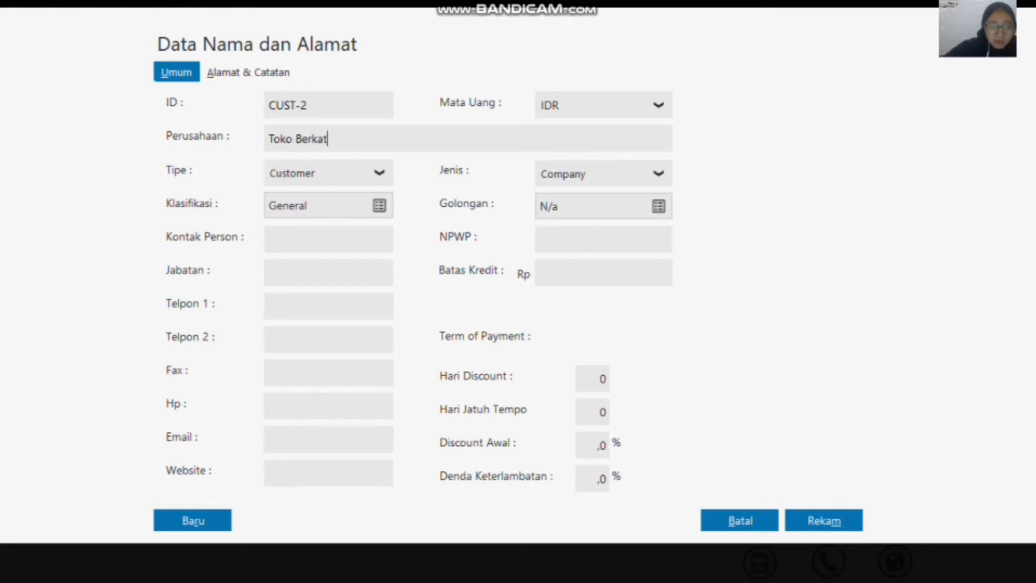
left_click(822, 515)
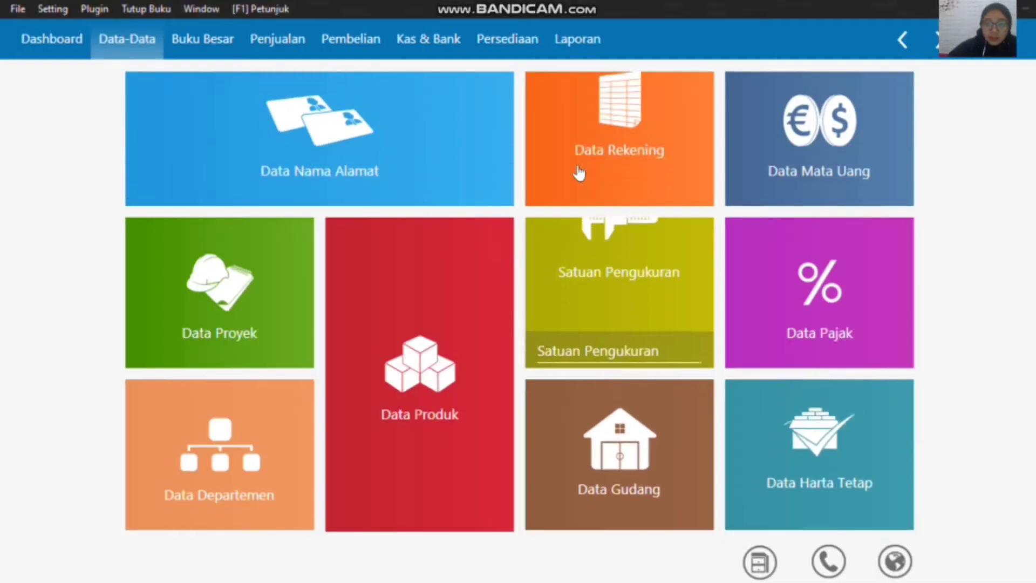
Step: Check the customers recorded in the name and address list and close the list
mouse_move(577, 6)
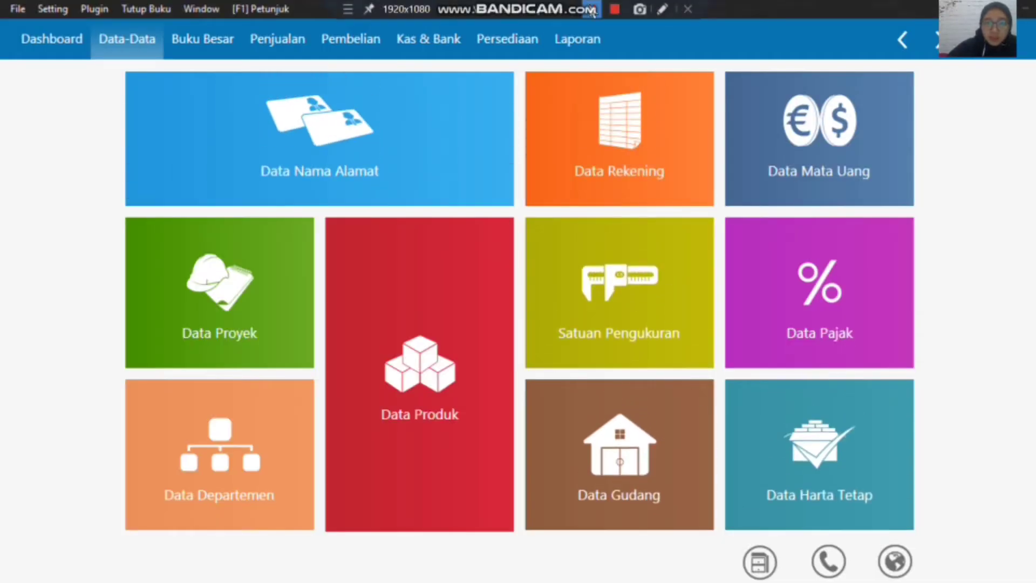
mouse_move(284, 133)
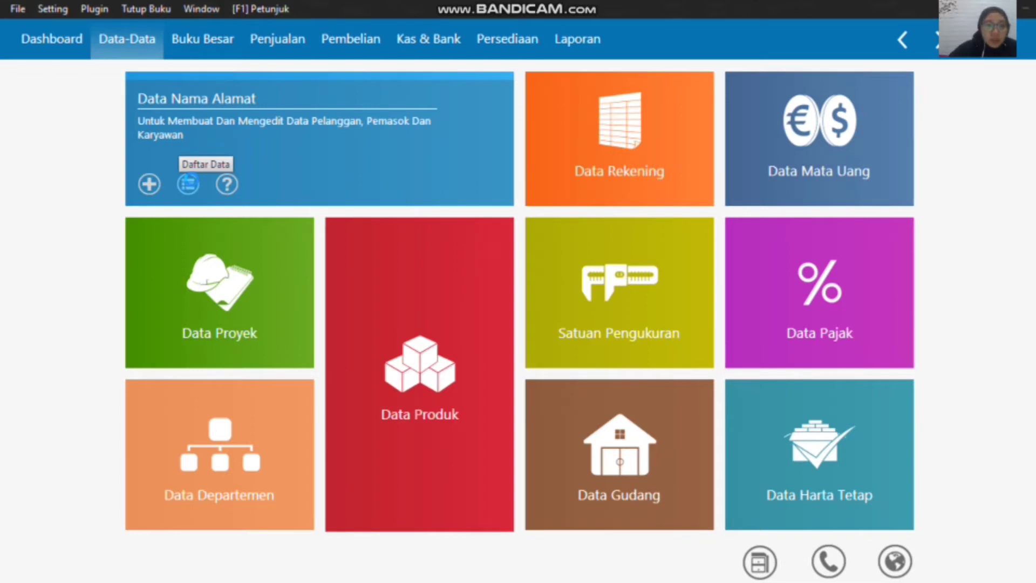
left_click(188, 184)
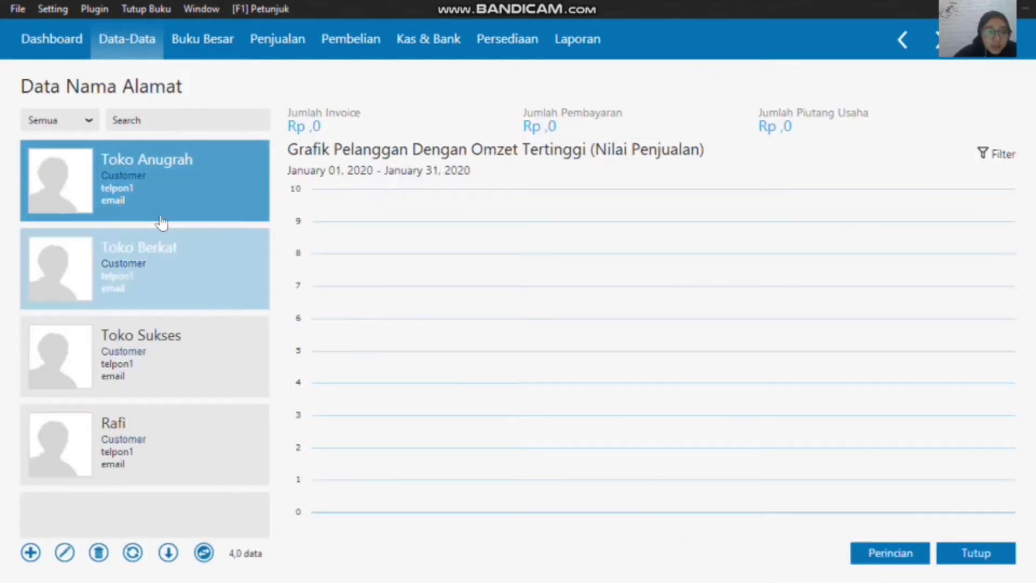
left_click(987, 556)
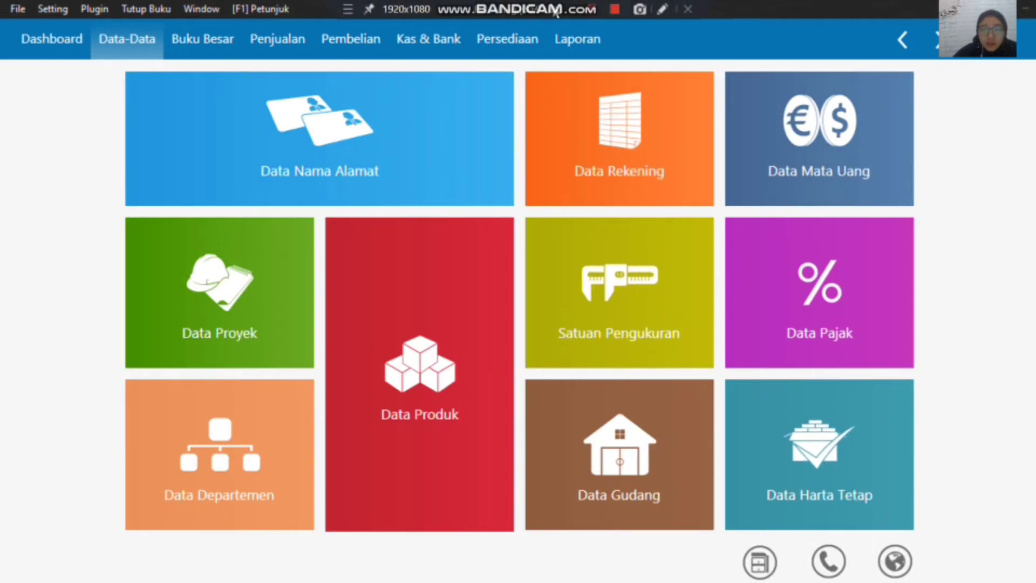
Step: Add the company Shepia Phone to the name and address data with the type Vendor and record it
mouse_move(343, 209)
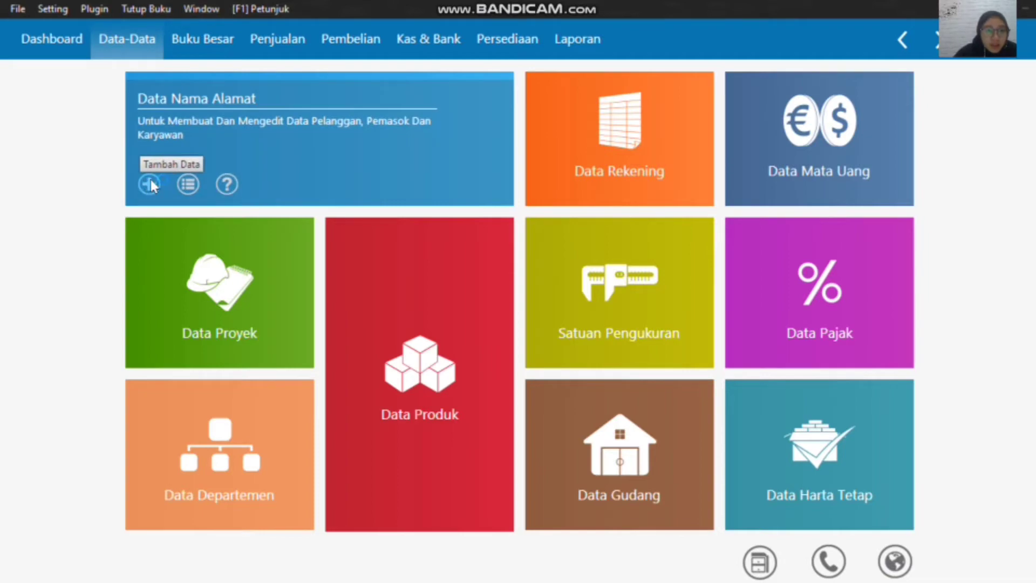
left_click(150, 185)
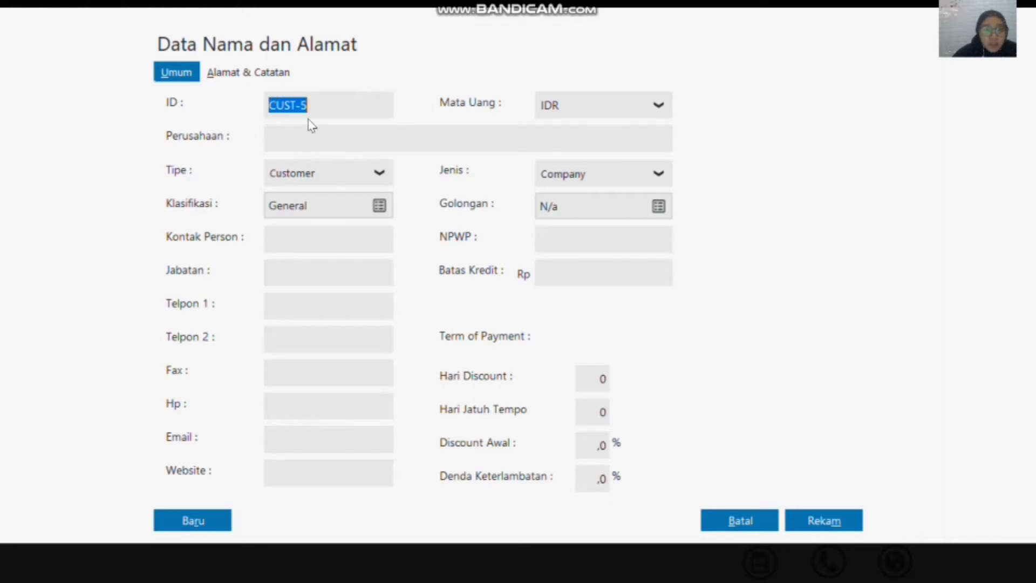
left_click(369, 174)
left_click(330, 232)
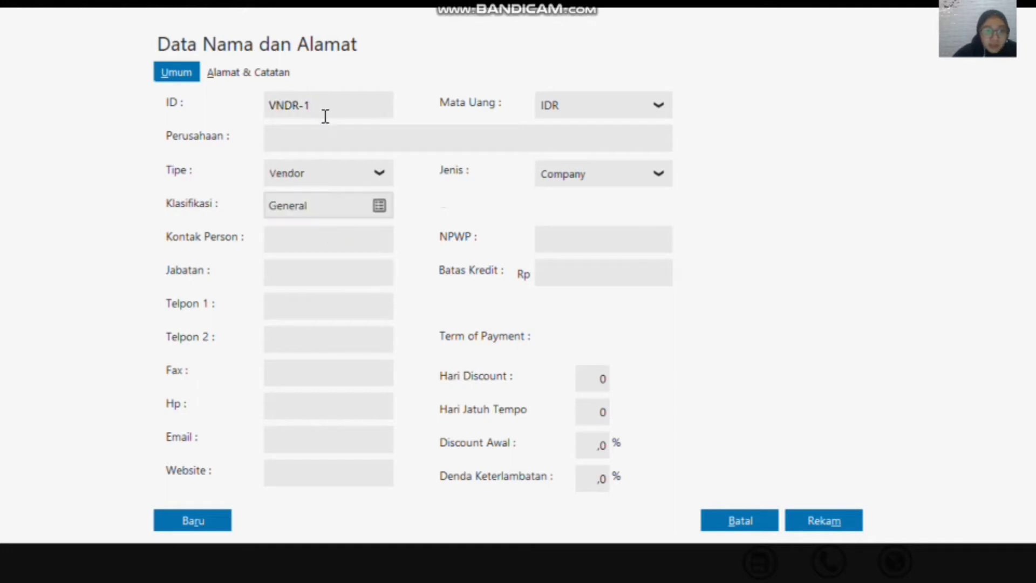
left_click(332, 136)
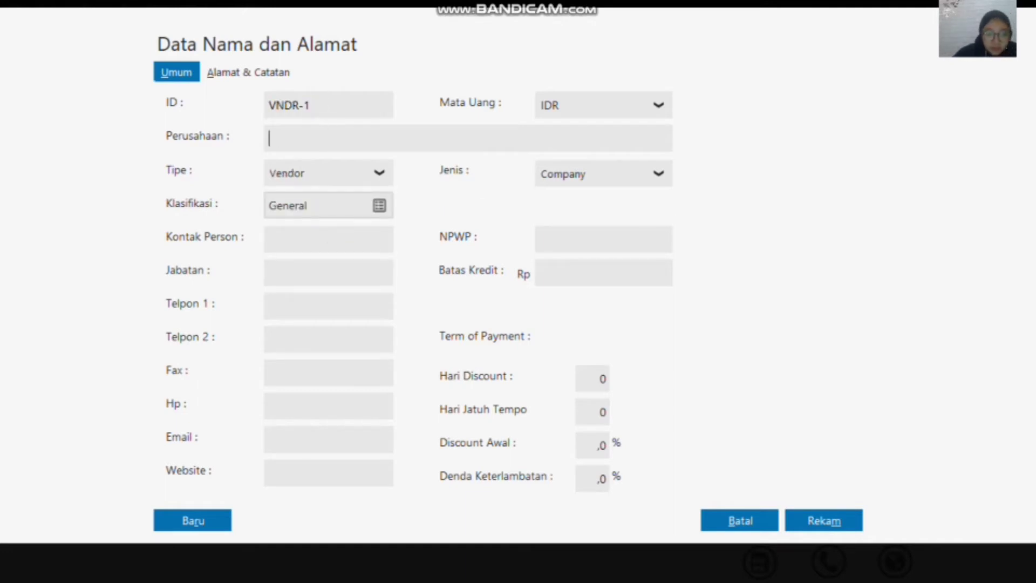
type("A")
type("Shepia")
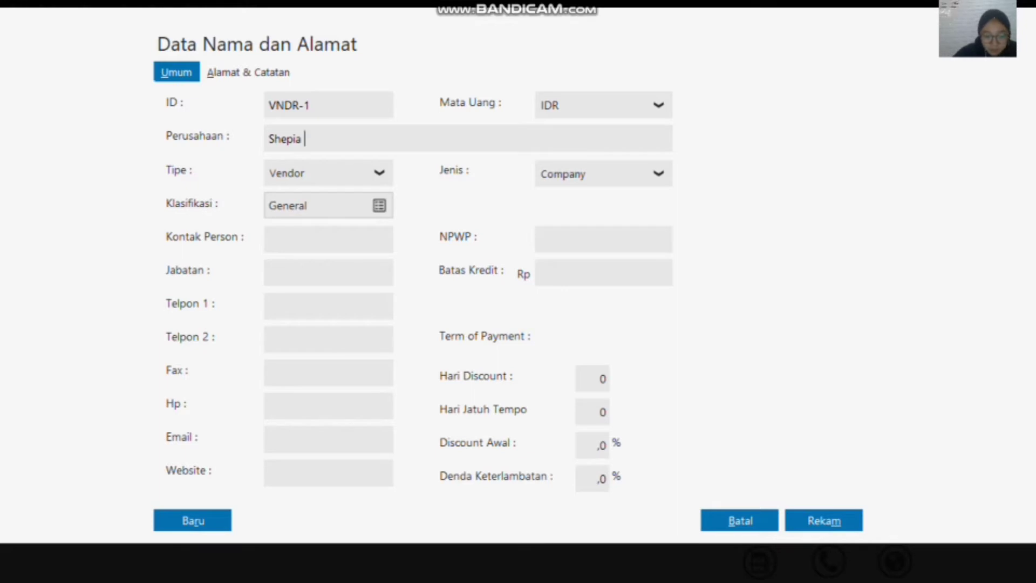
type(" Phone")
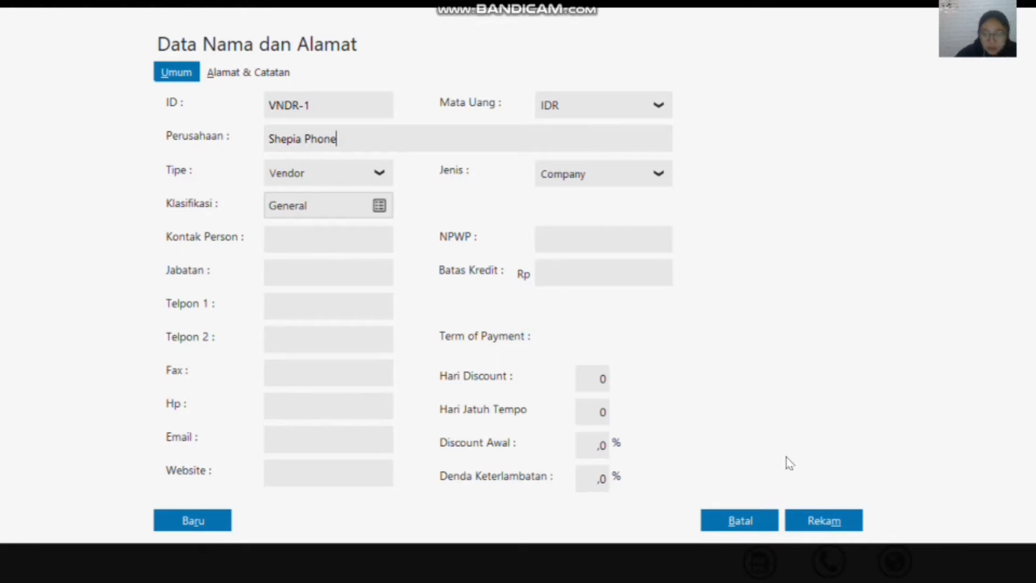
left_click(824, 530)
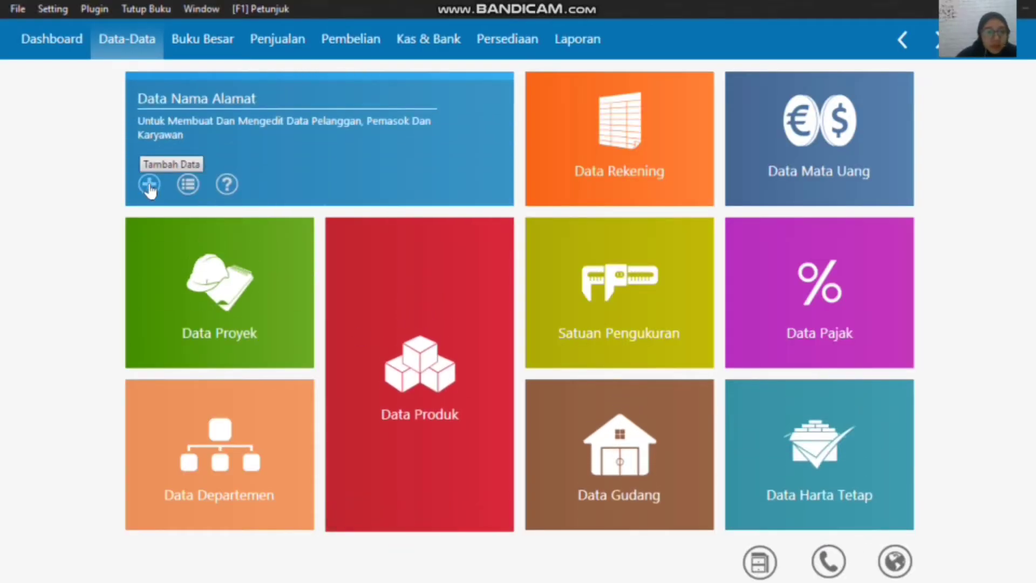
Step: Add the company Toko Semangat to the name and address data with the type Vendor and record it
left_click(150, 185)
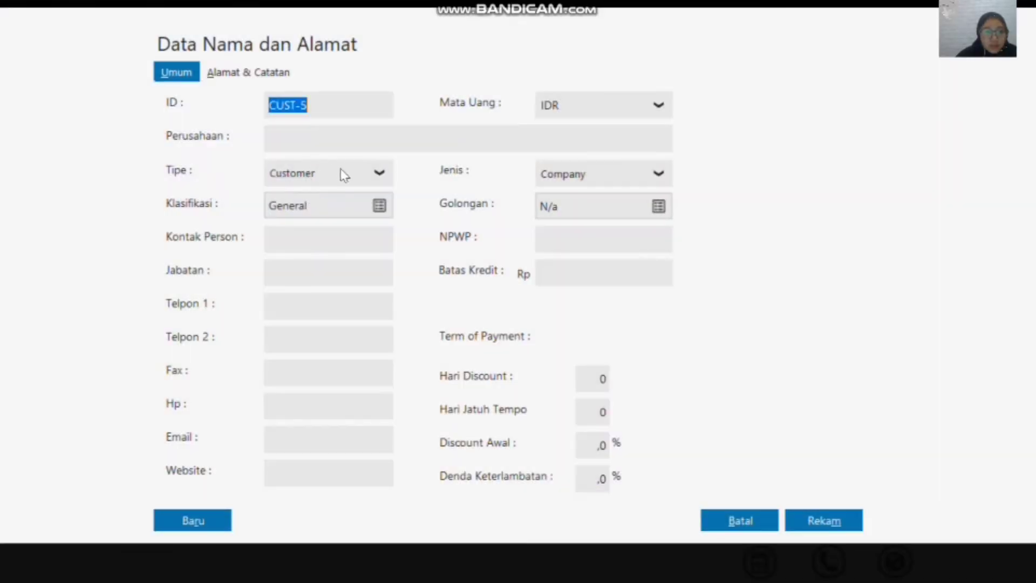
left_click(341, 172)
left_click(330, 223)
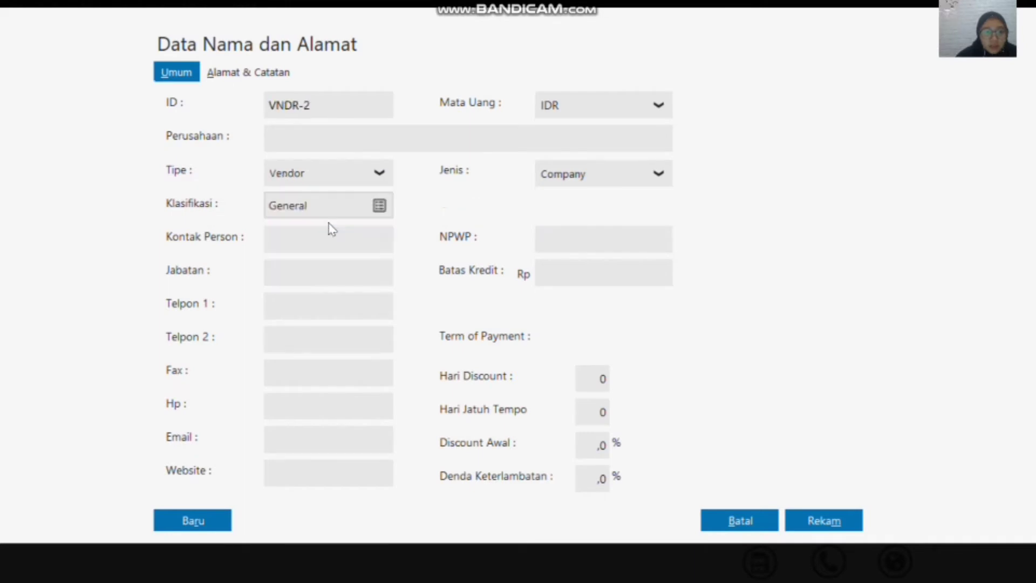
left_click(304, 141)
type("Toko D")
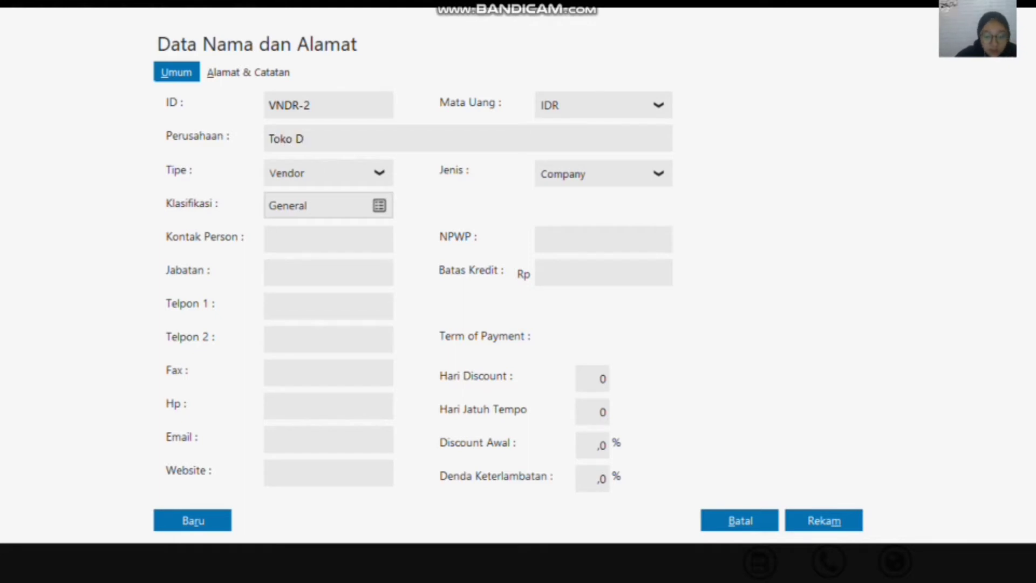
key("BackSpace")
type("S")
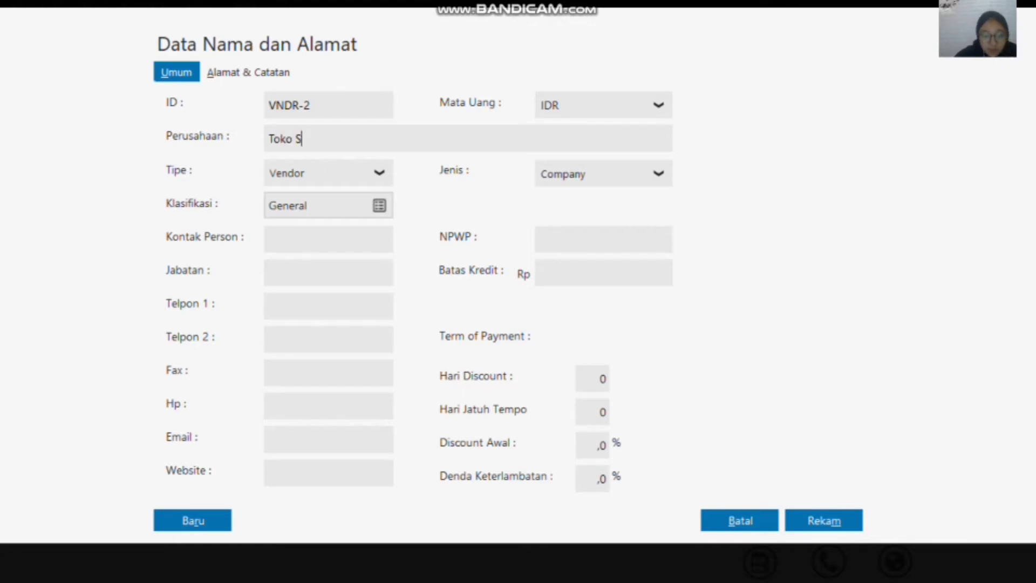
type("emangat")
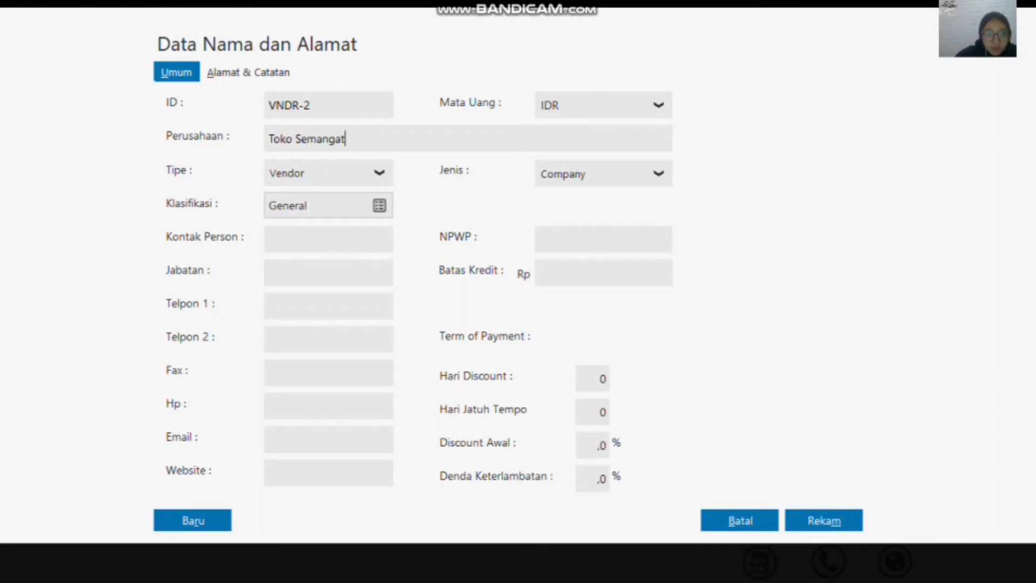
left_click(825, 527)
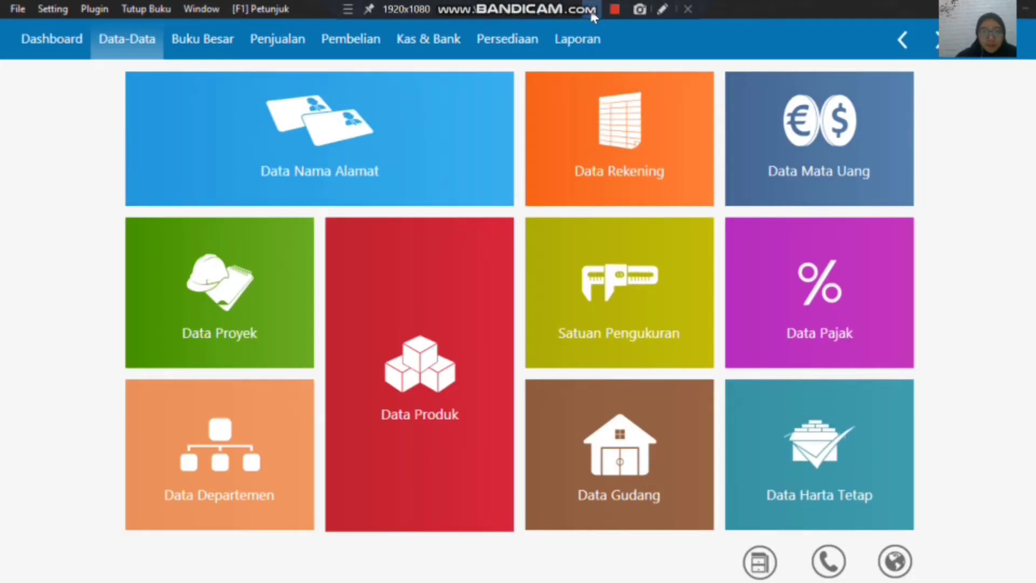
Step: Check the customers and vendors recorded in the name and address list and close the list
mouse_move(198, 149)
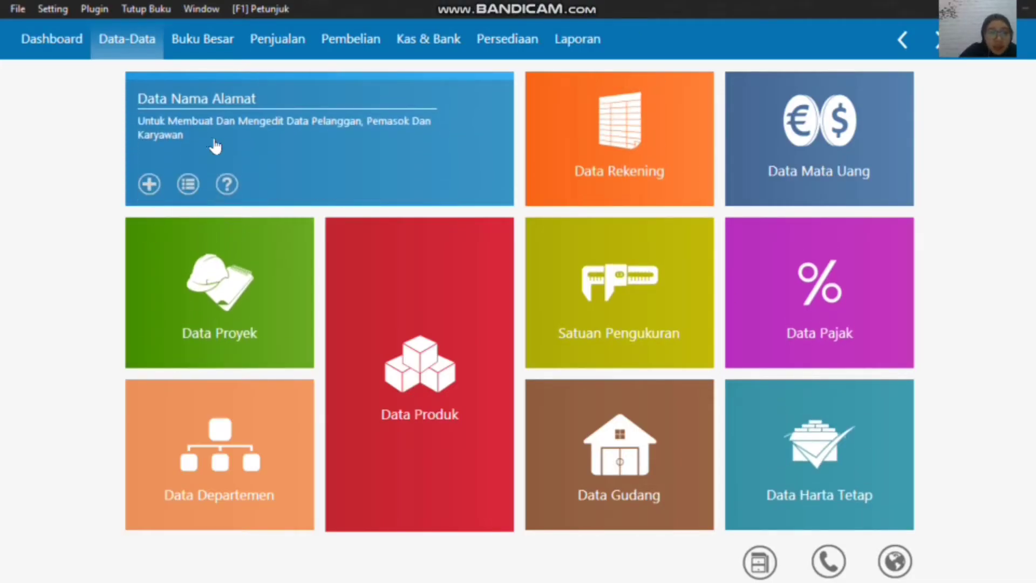
left_click(190, 184)
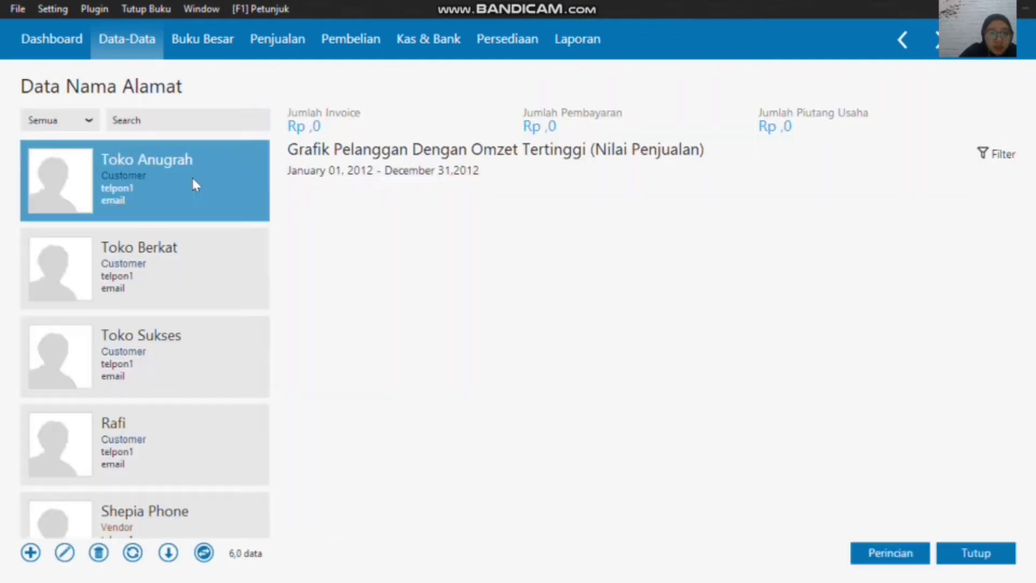
scroll(230, 351, "down", 2)
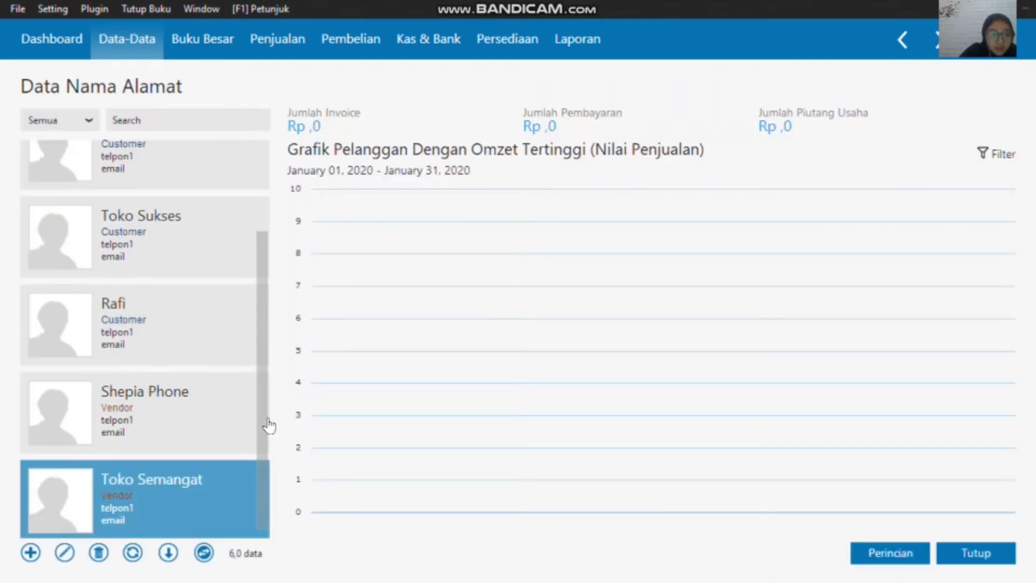
left_click(996, 549)
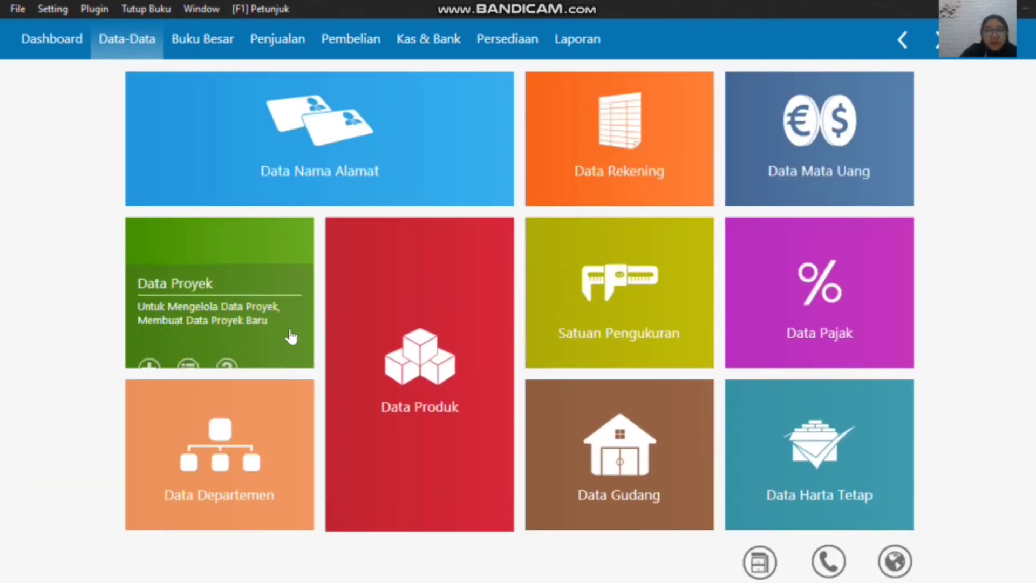
Step: Start a new accounts receivable opening balance (Saldo Awal Piutang Usaha) entry for the customer Toko Anugrah
left_click(59, 9)
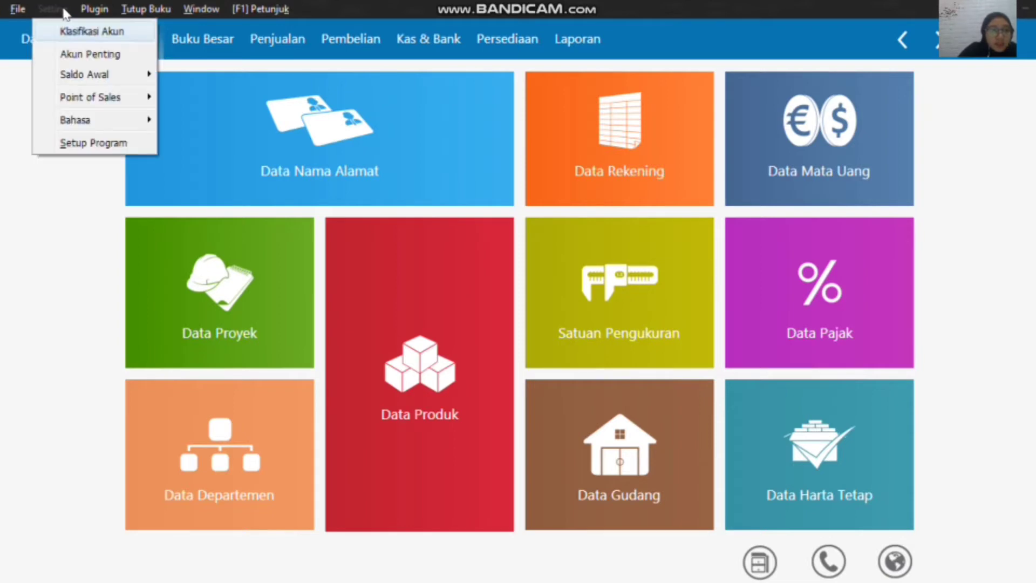
mouse_move(99, 78)
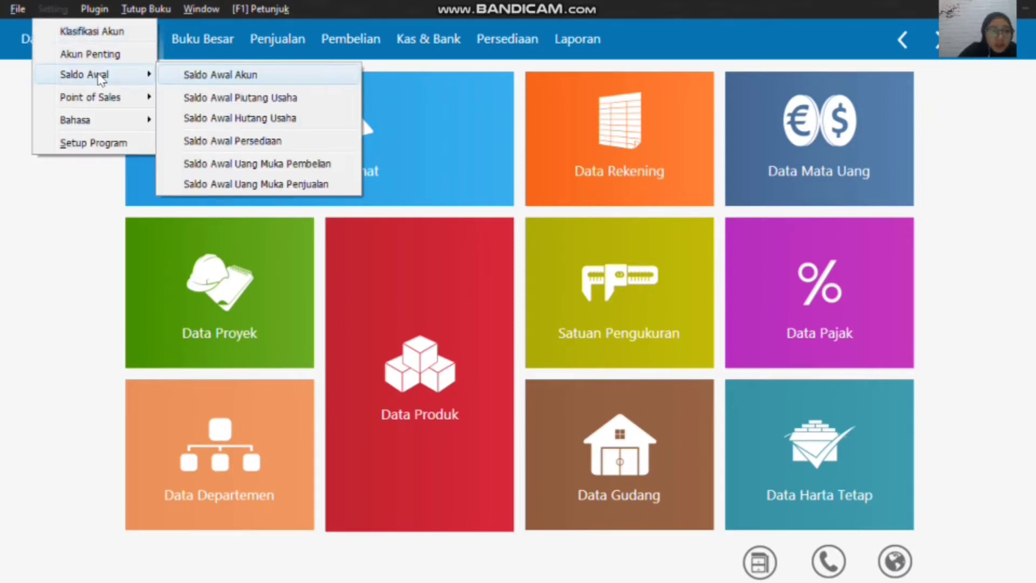
left_click(248, 98)
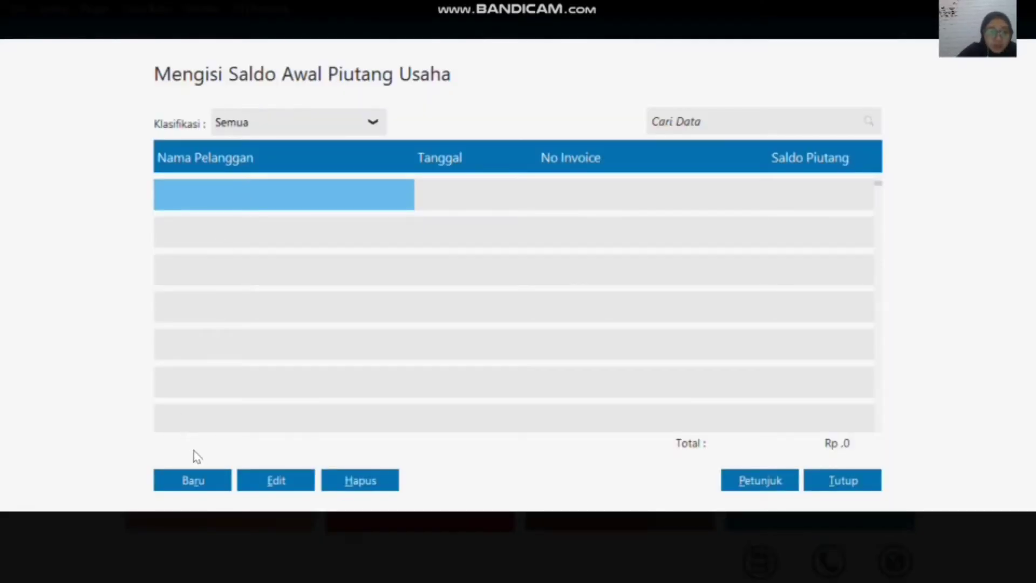
left_click(201, 481)
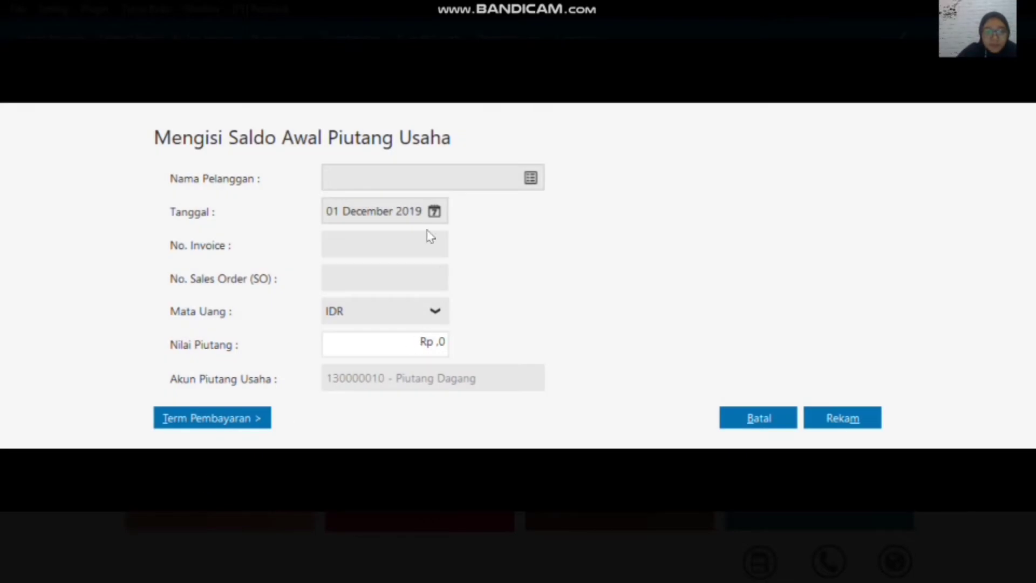
left_click(532, 179)
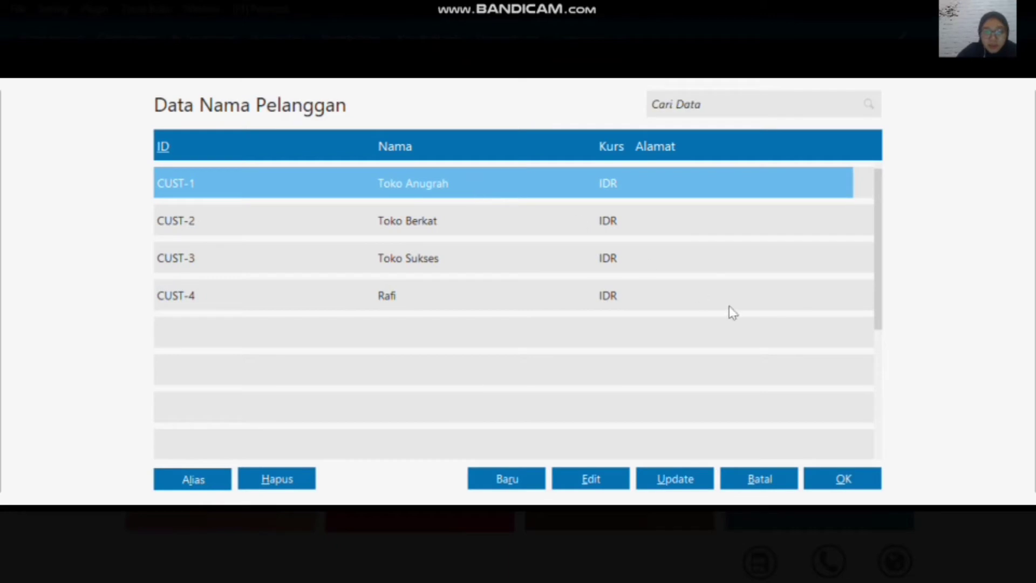
left_click(833, 485)
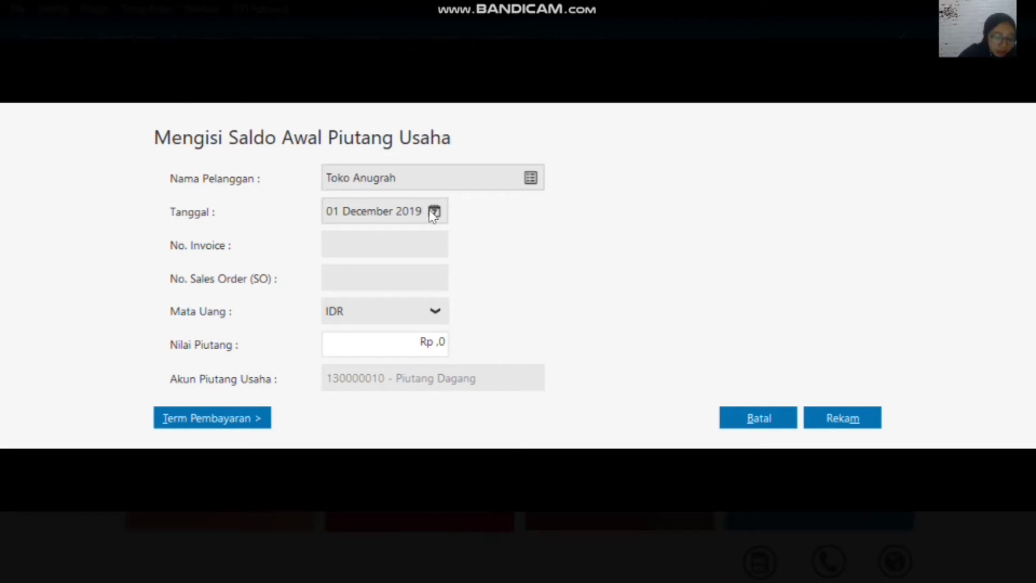
Step: Set the date of Toko Anugrah's receivable entry to 11 November 2019
left_click(435, 211)
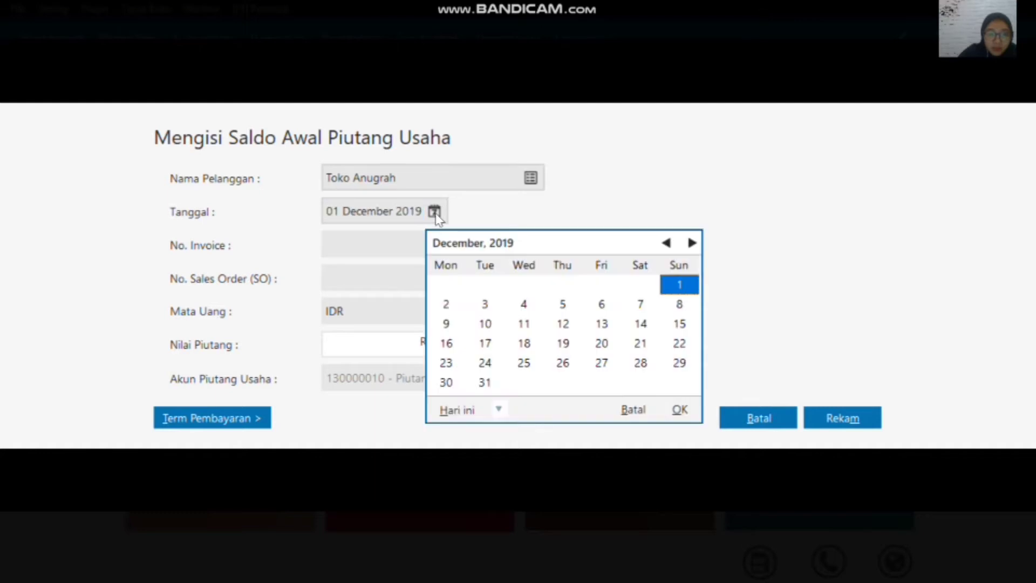
left_click(667, 243)
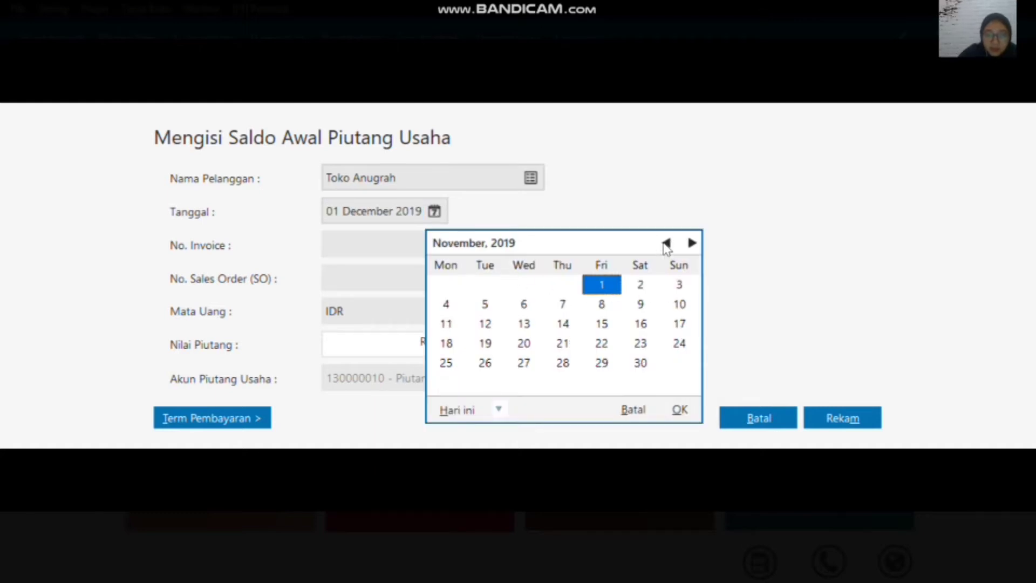
left_click(447, 327)
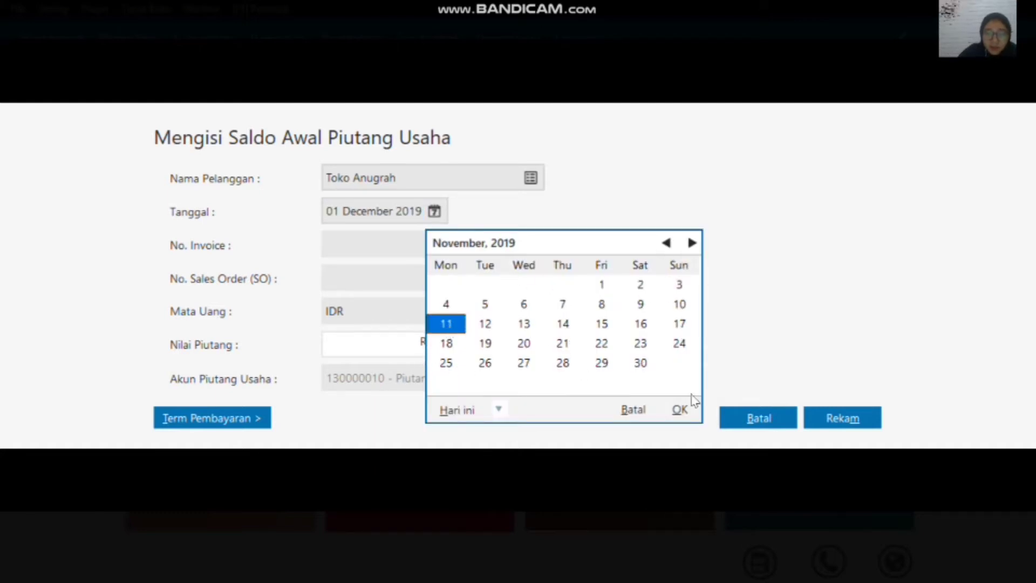
left_click(680, 410)
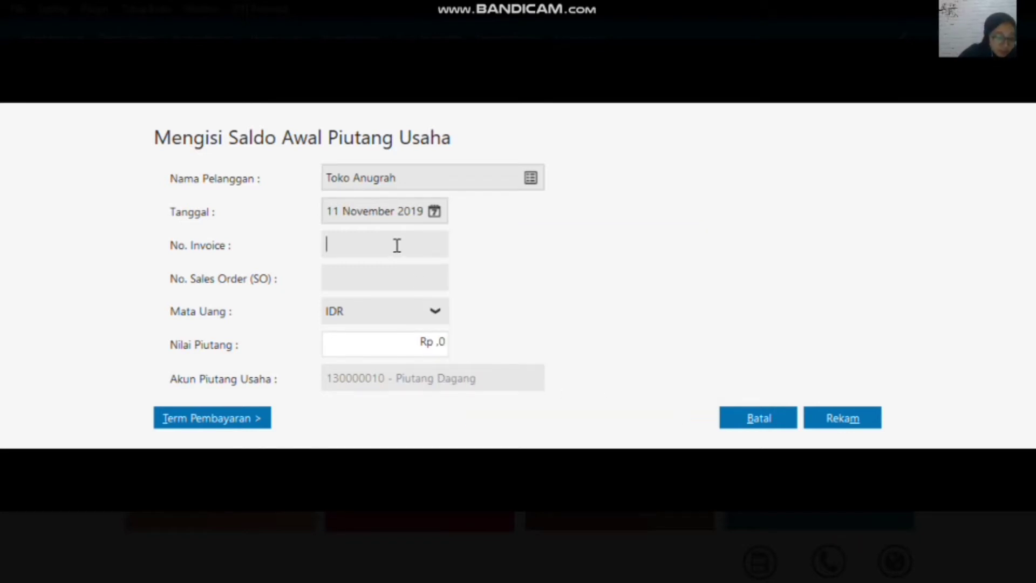
Step: Enter invoice number INV-001 and a receivable value of 2000000 for Toko Anugrah, and record the entry
type("INV-")
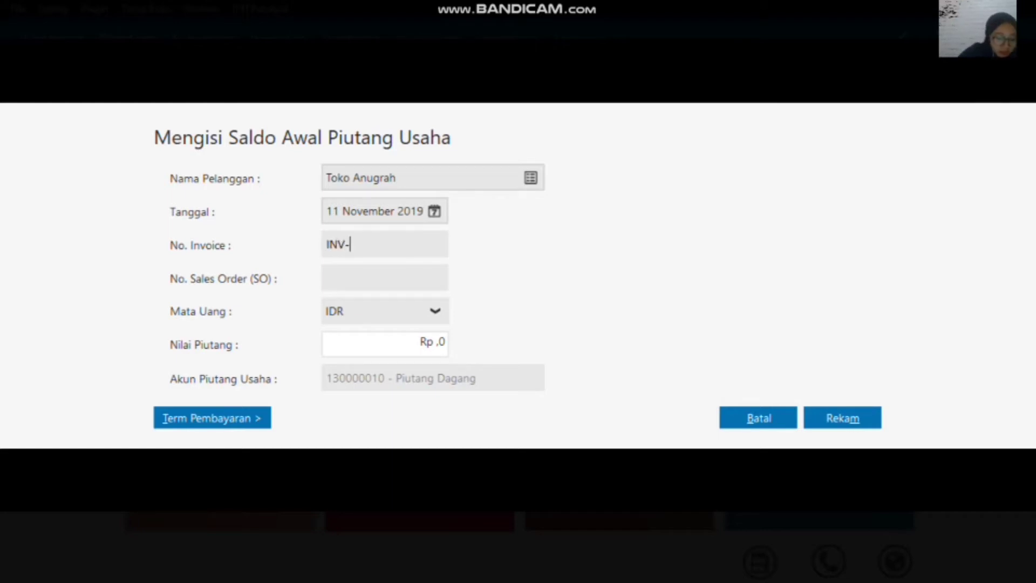
type("001")
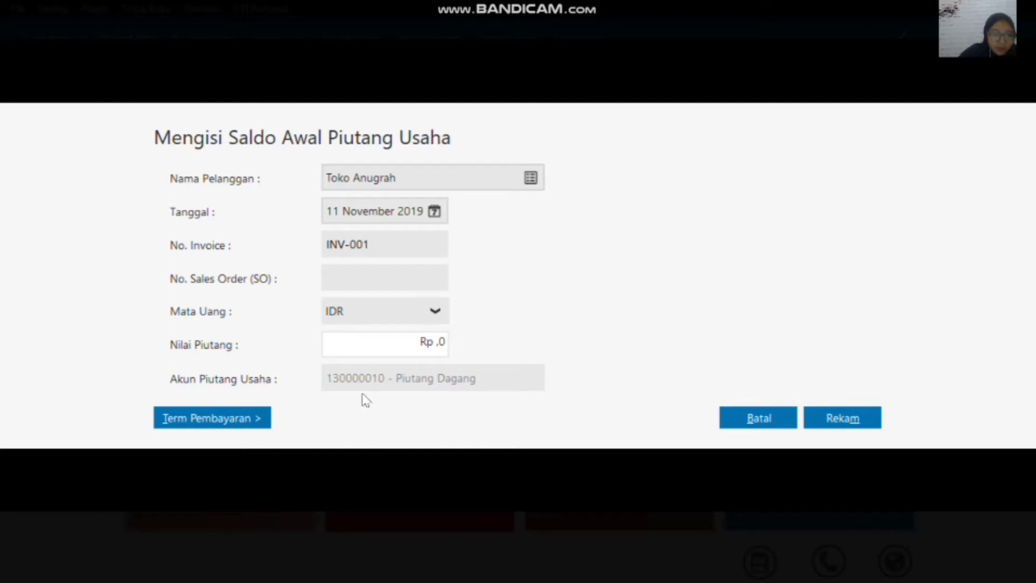
left_click(428, 343)
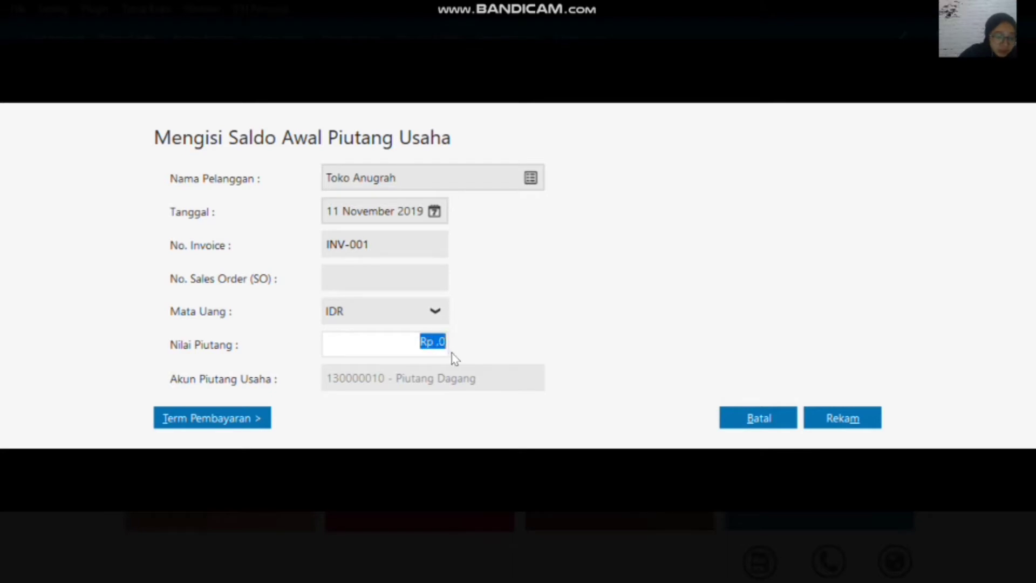
type("2000000")
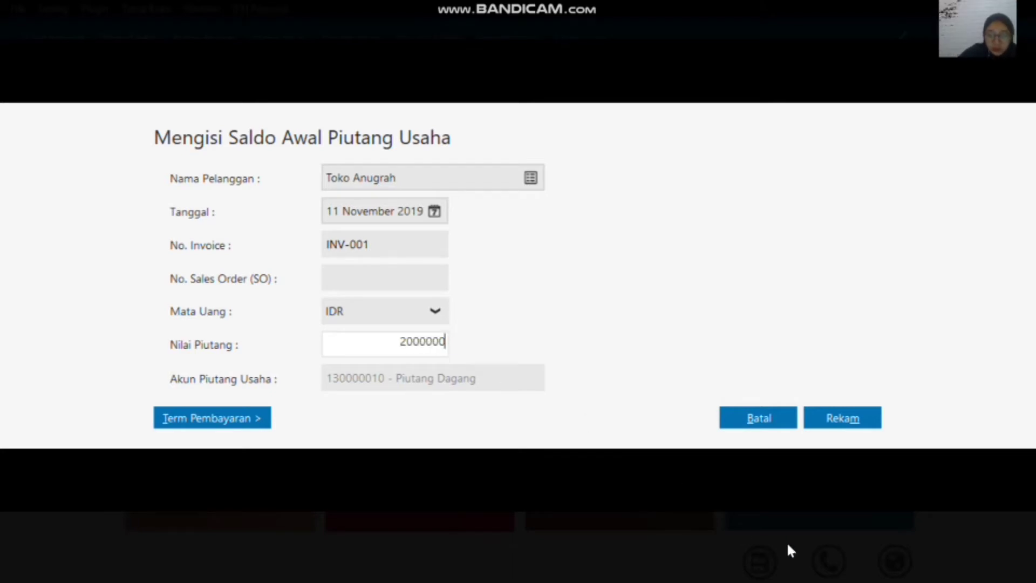
left_click(843, 422)
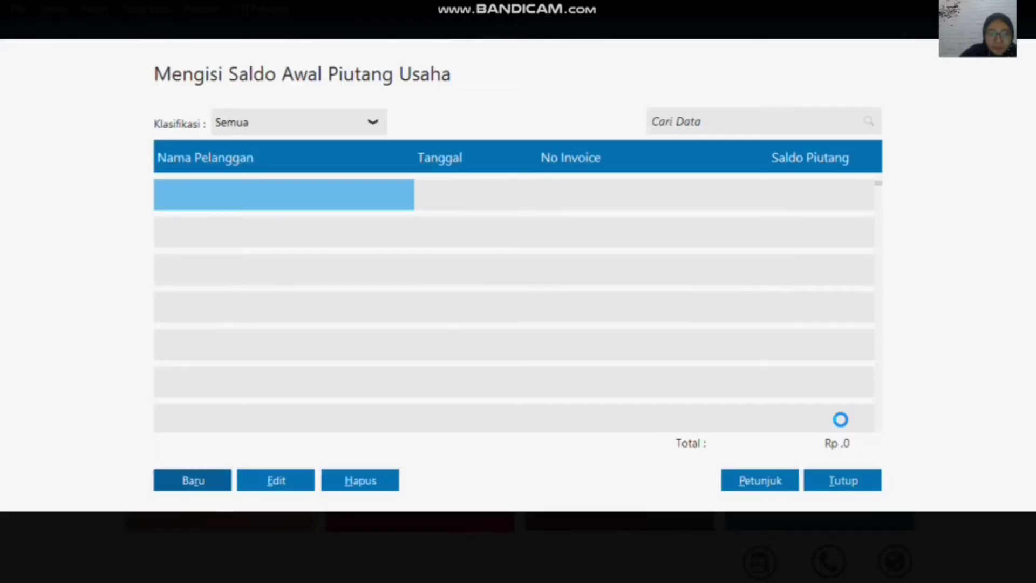
Step: Create another receivable opening balance entry for Toko Anugrah dated 12 December 2019
left_click(193, 481)
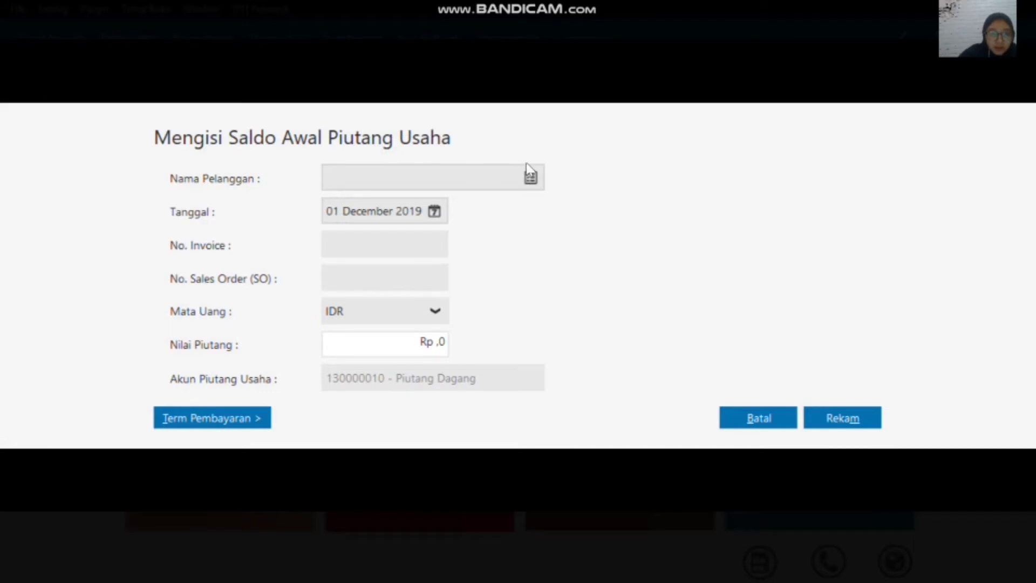
left_click(528, 177)
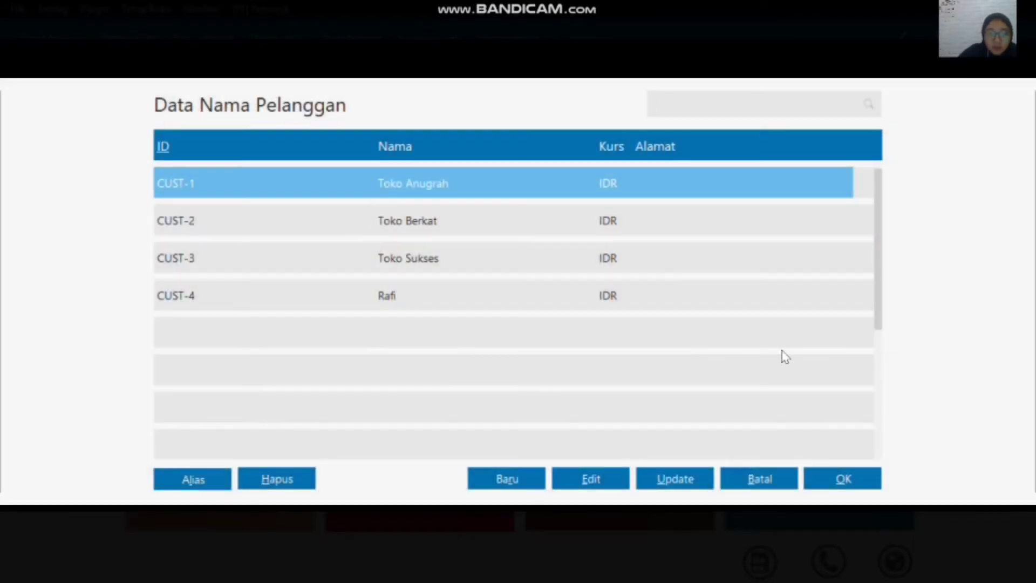
left_click(848, 480)
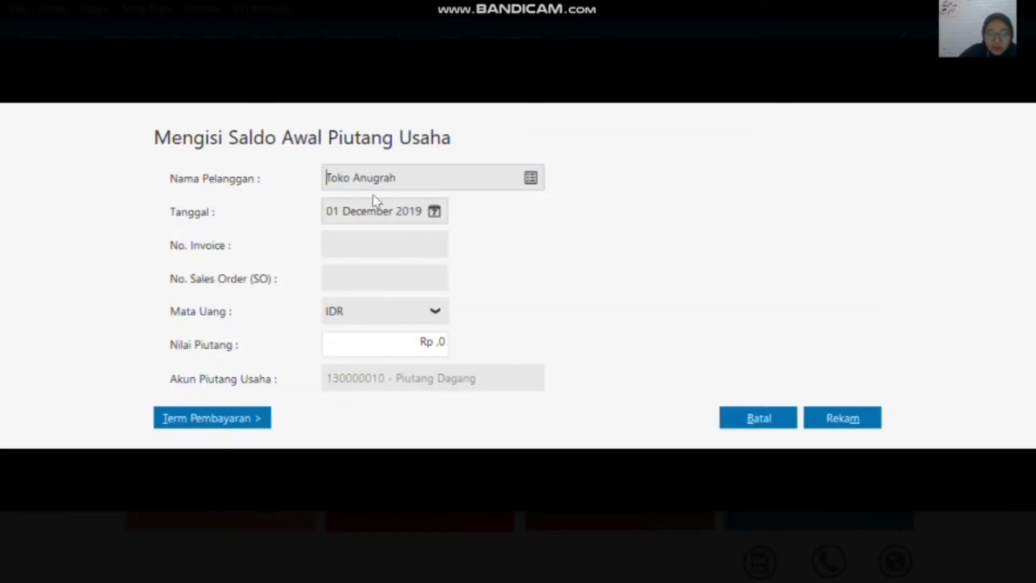
left_click(435, 212)
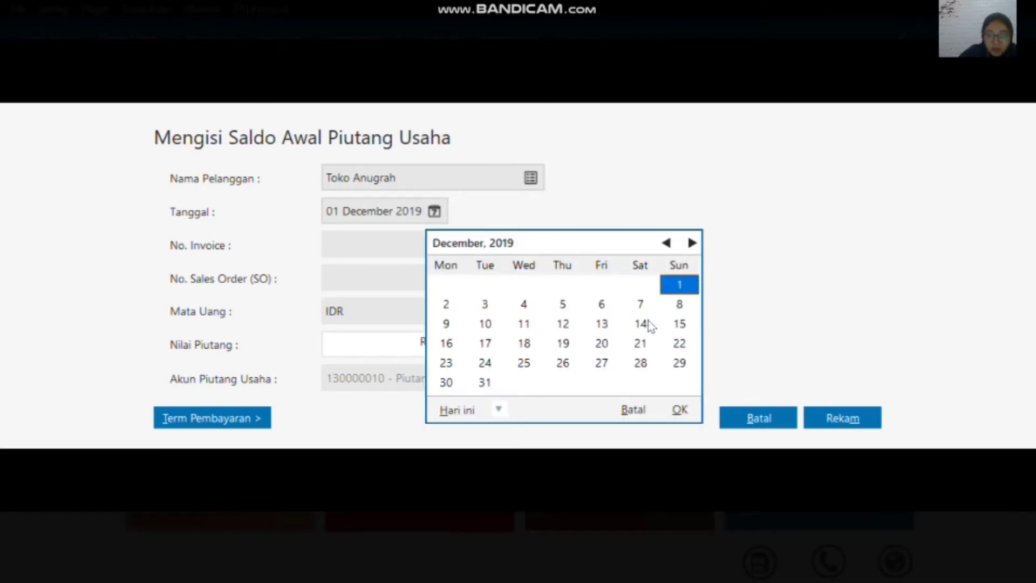
left_click(563, 324)
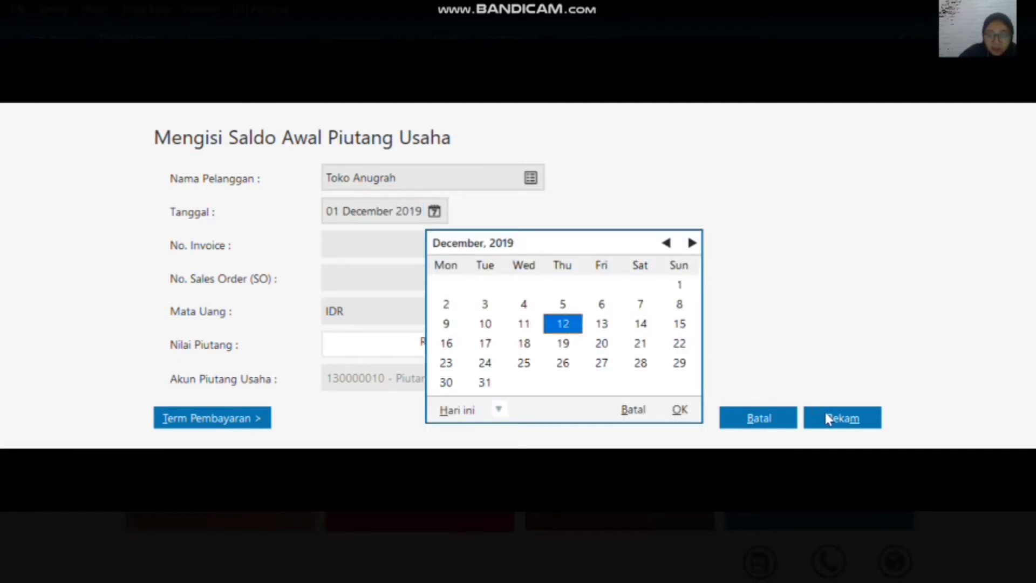
left_click(680, 411)
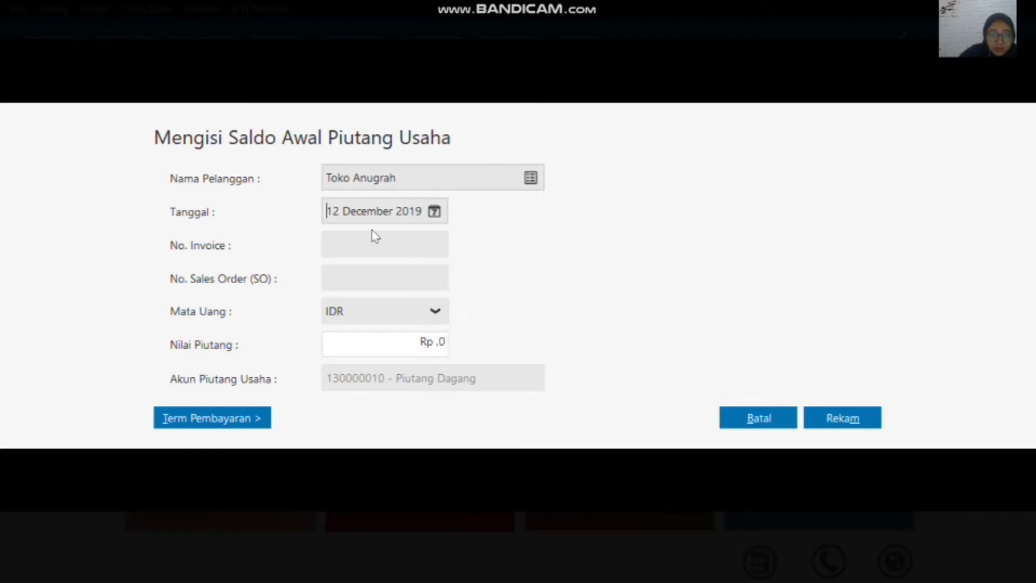
Step: Enter invoice number INV-002 and a receivable value of 4300000 for Toko Anugrah, and record the entry
left_click(364, 241)
type("INV-002")
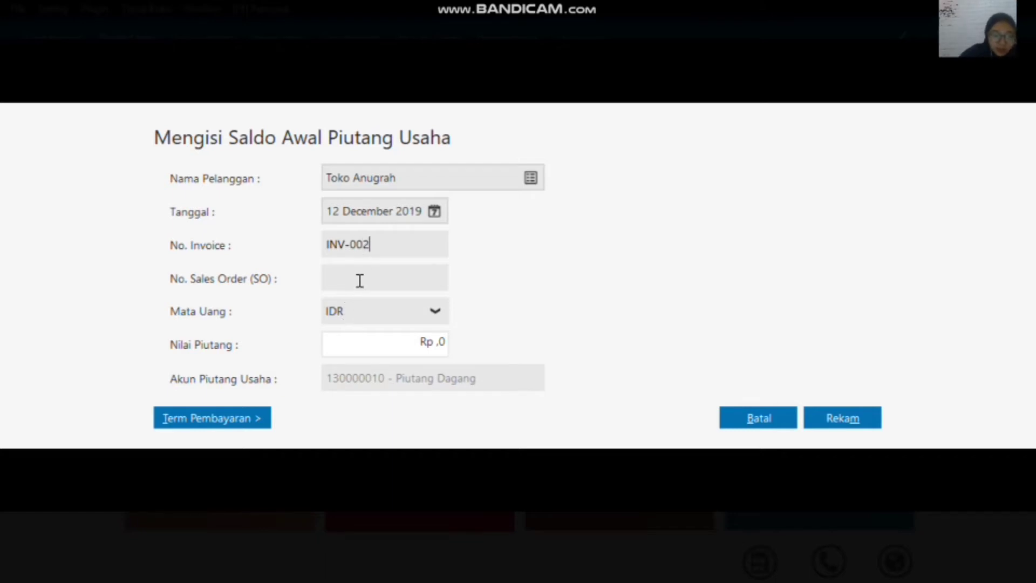
left_click(422, 346)
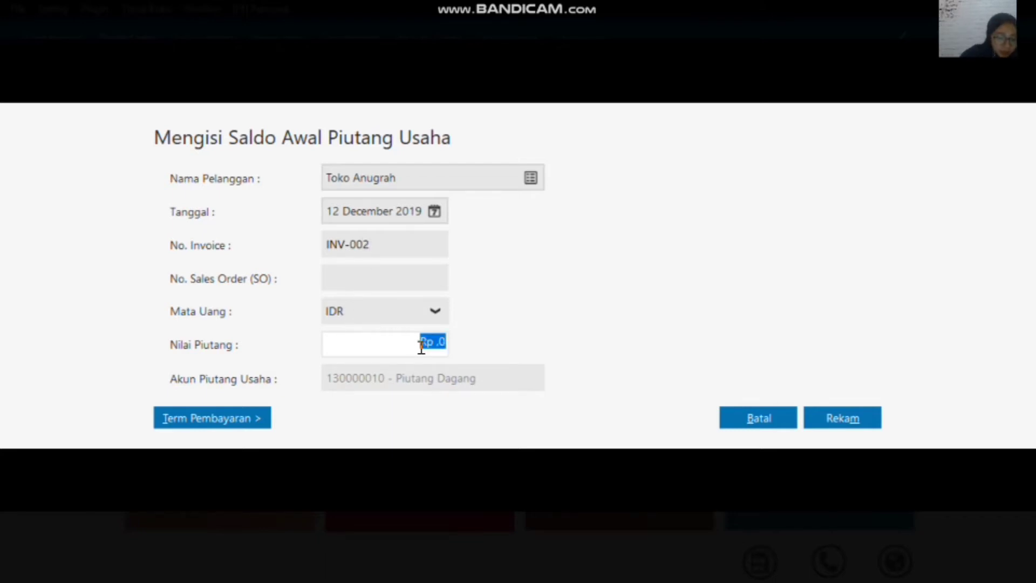
type("4300000")
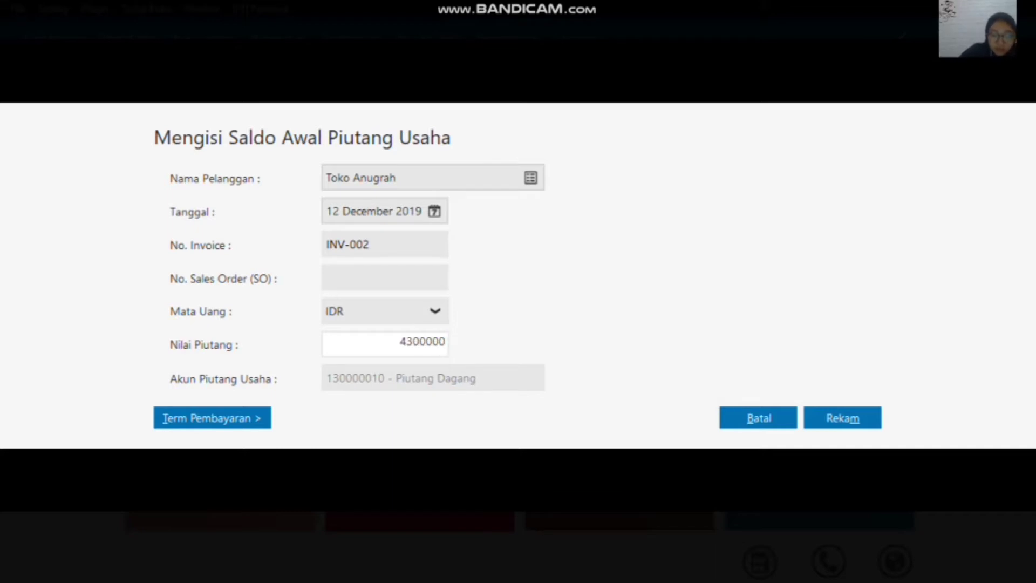
left_click(833, 419)
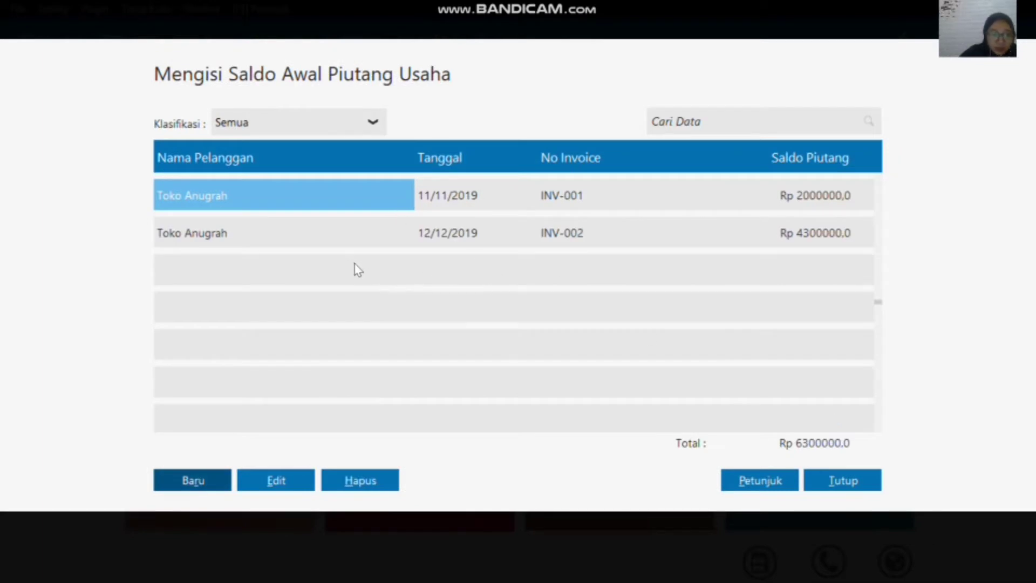
Step: Create a receivable opening balance entry for the customer Toko Berkat dated 13 December 2019
left_click(209, 483)
left_click(531, 178)
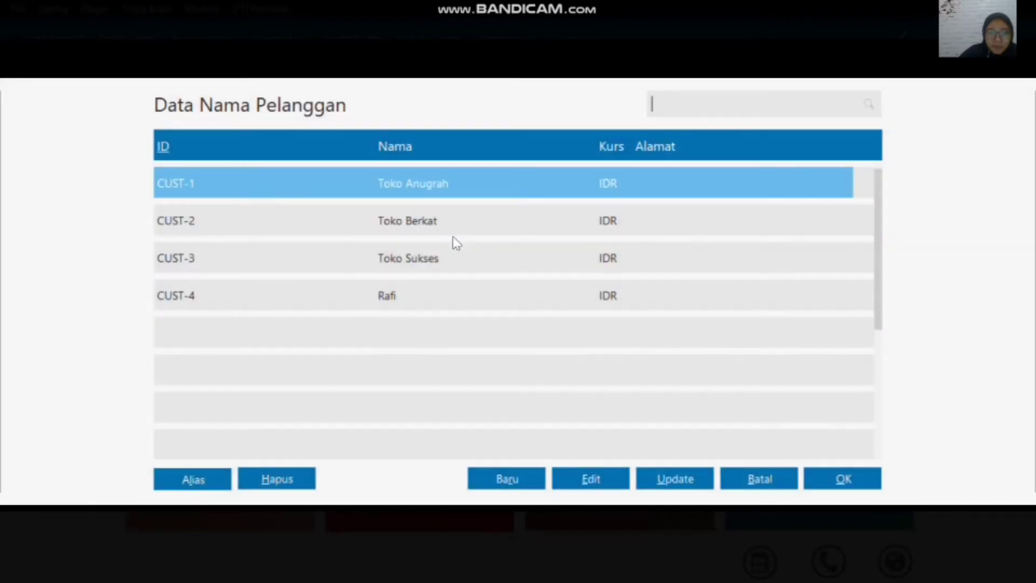
left_click(446, 230)
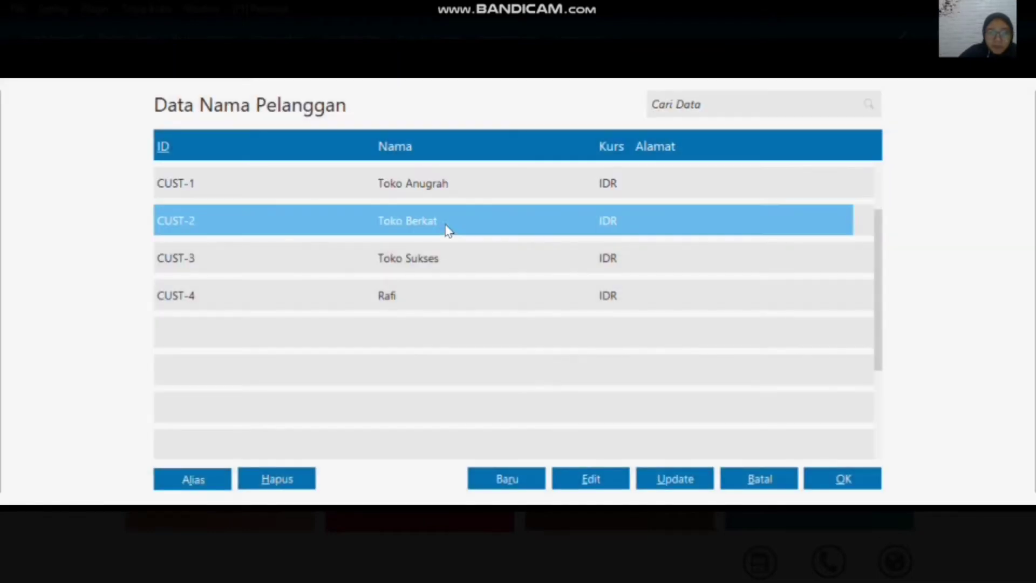
left_click(824, 479)
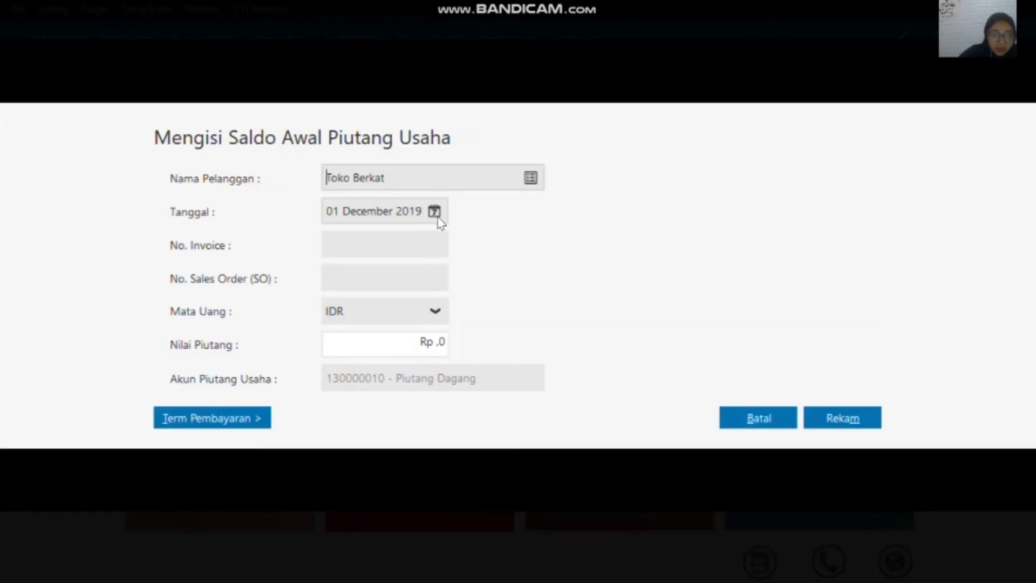
left_click(436, 212)
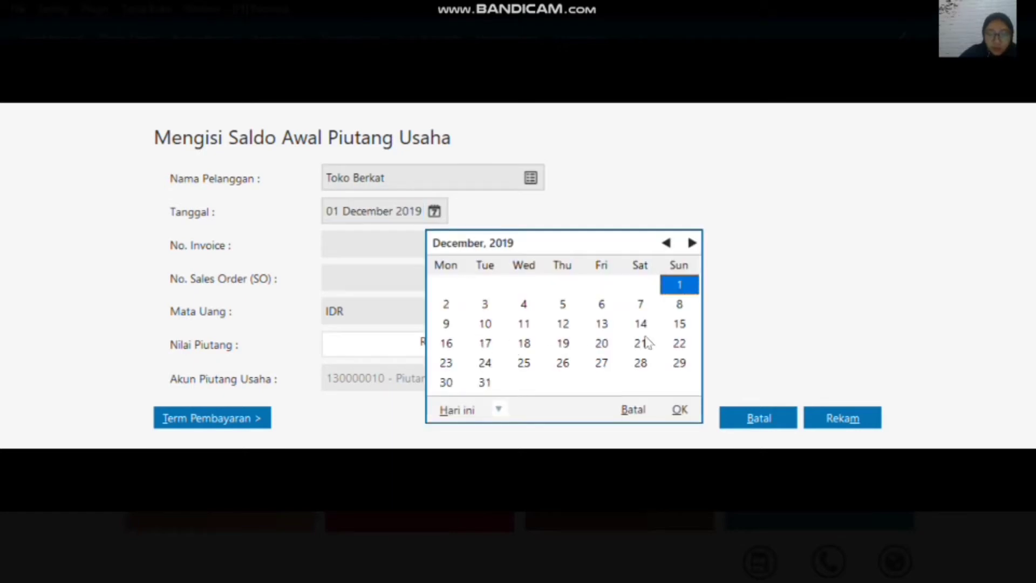
left_click(608, 331)
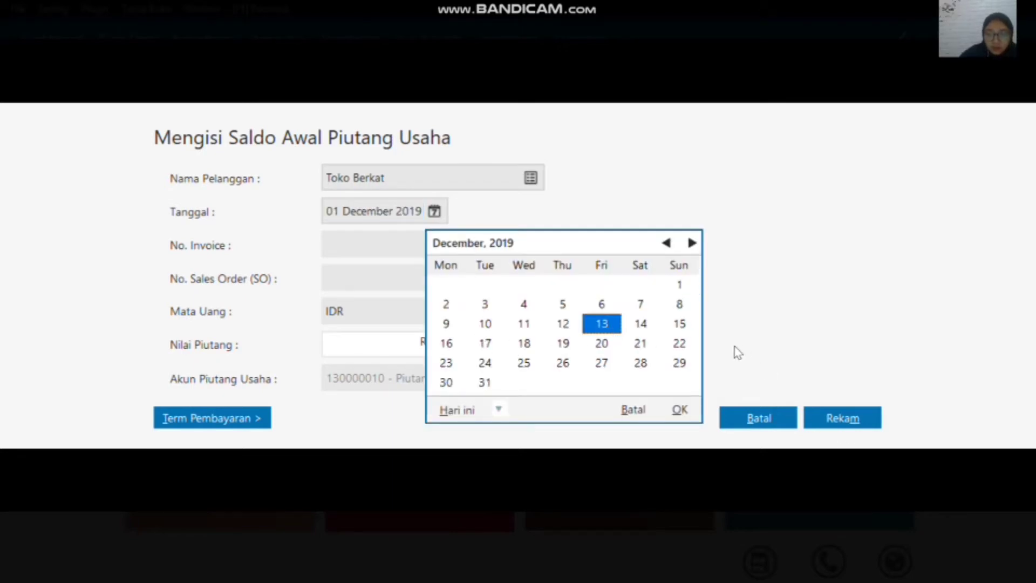
left_click(680, 411)
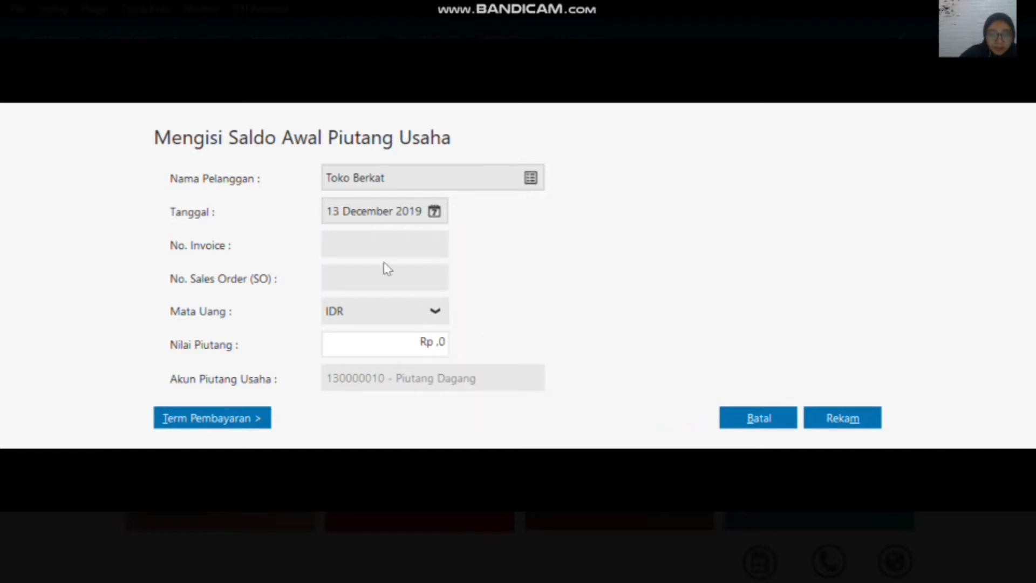
Step: Enter invoice number INV-003 and a receivable value of 3200000 for Toko Berkat, and record the entry
left_click(378, 244)
type("INV-003")
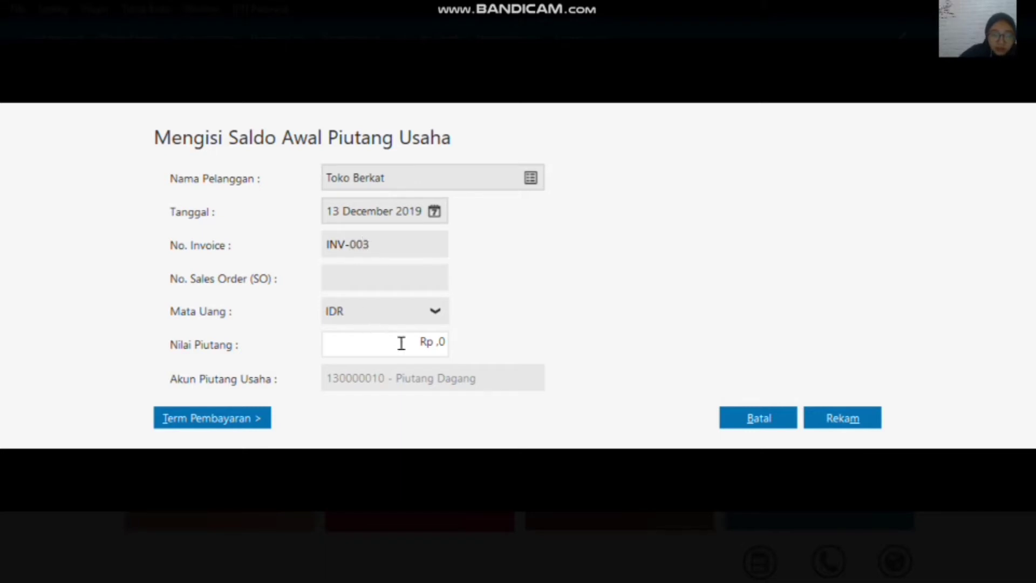
left_click(402, 344)
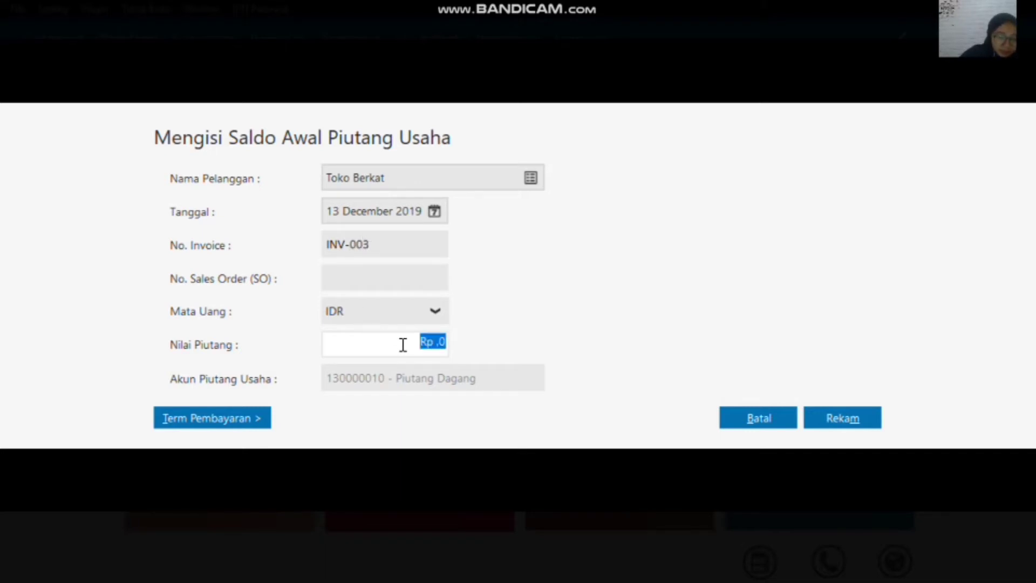
type("32")
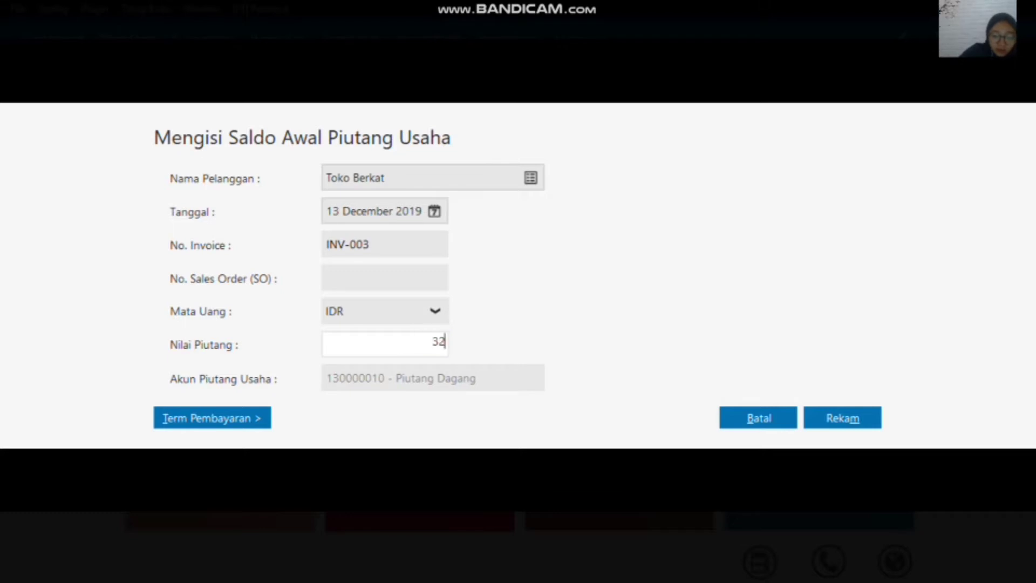
type("00000")
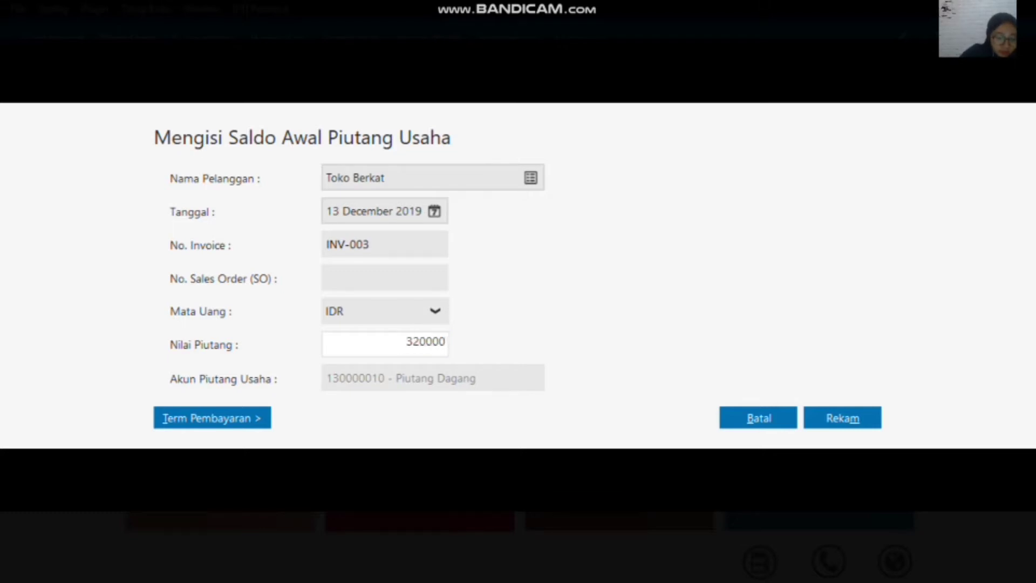
left_click(824, 413)
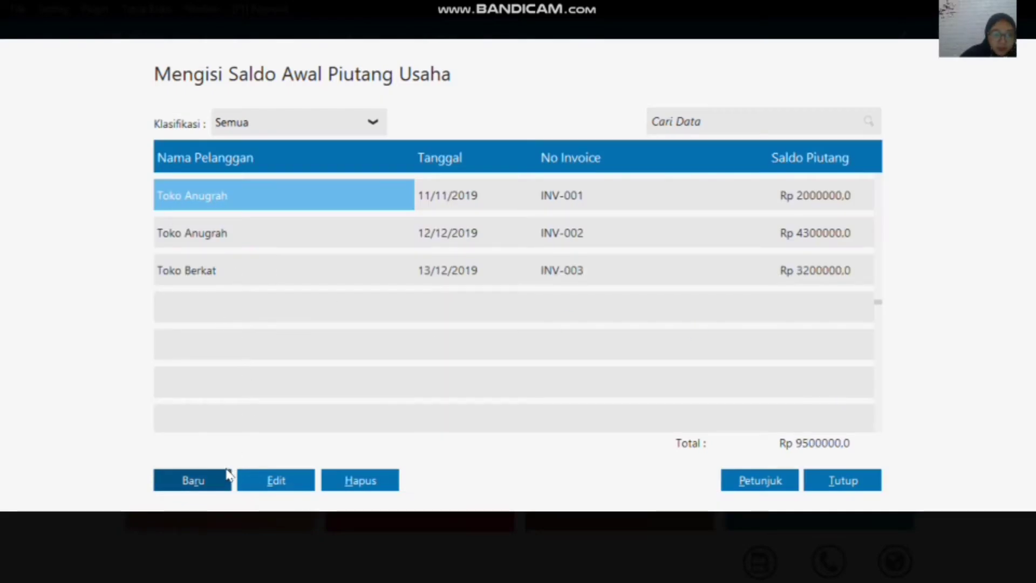
Step: Create a receivable opening balance entry for the customer Toko Sukses dated 13 December 2019
left_click(213, 476)
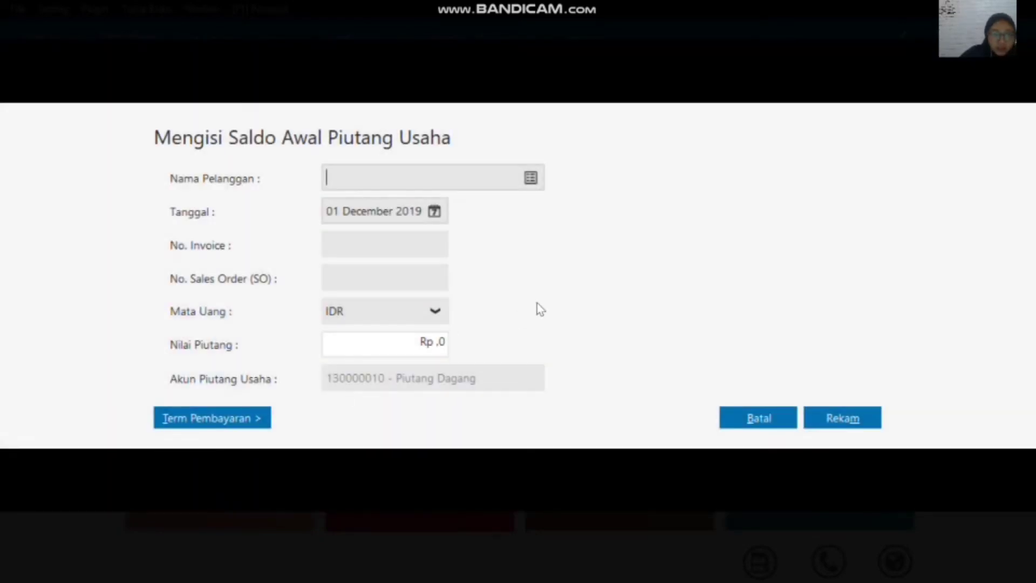
left_click(532, 180)
left_click(559, 268)
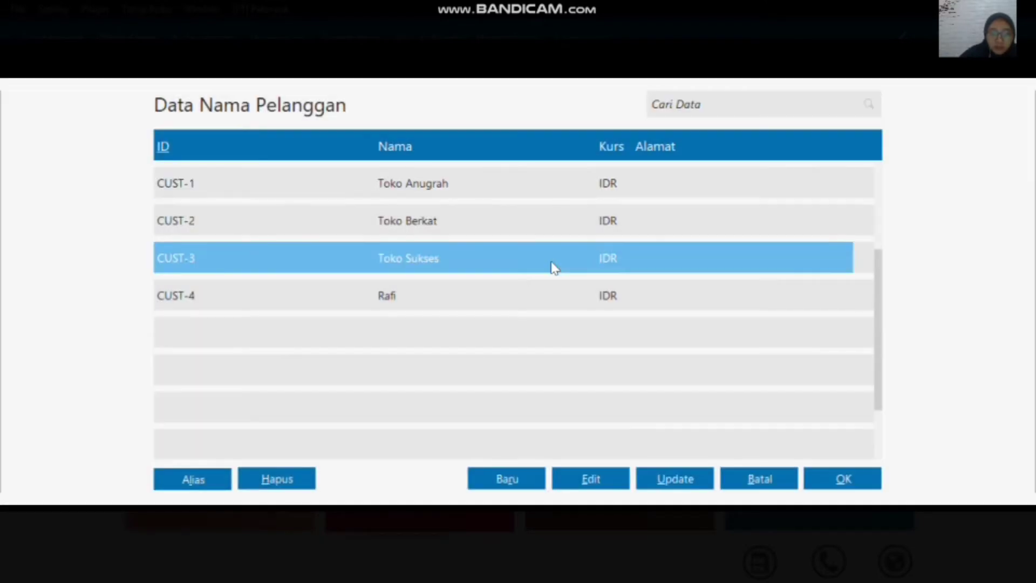
left_click(846, 479)
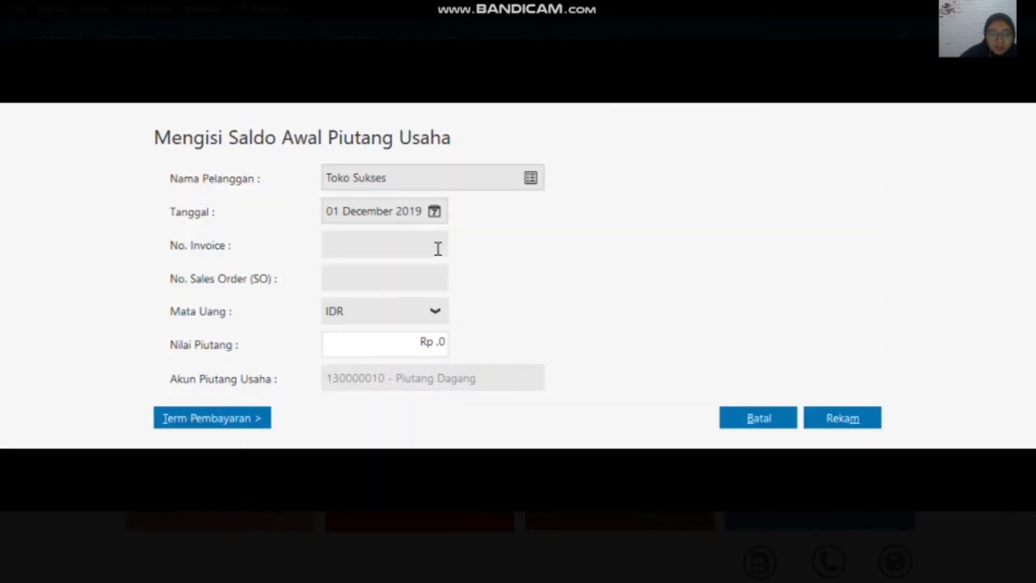
left_click(435, 211)
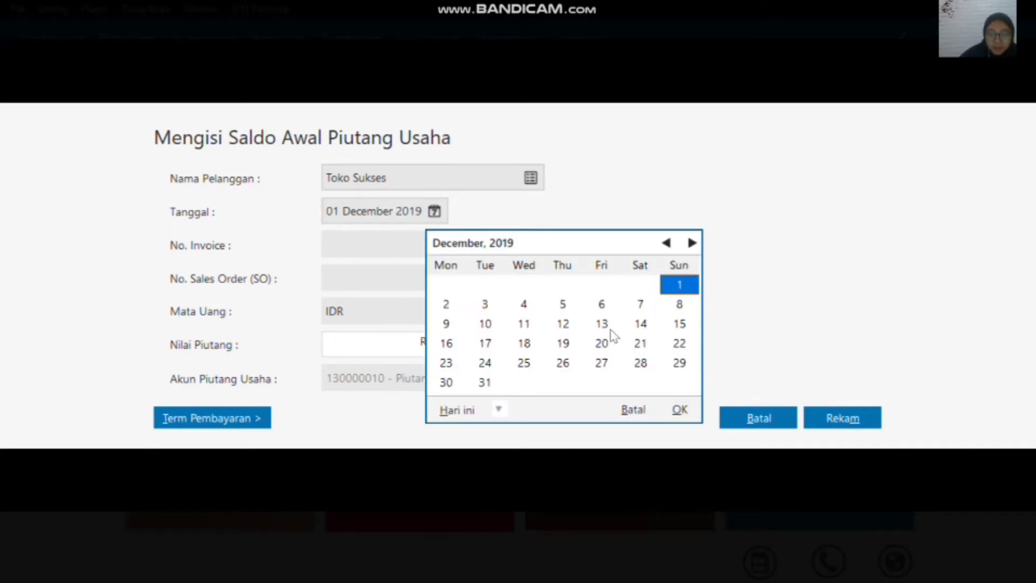
left_click(603, 326)
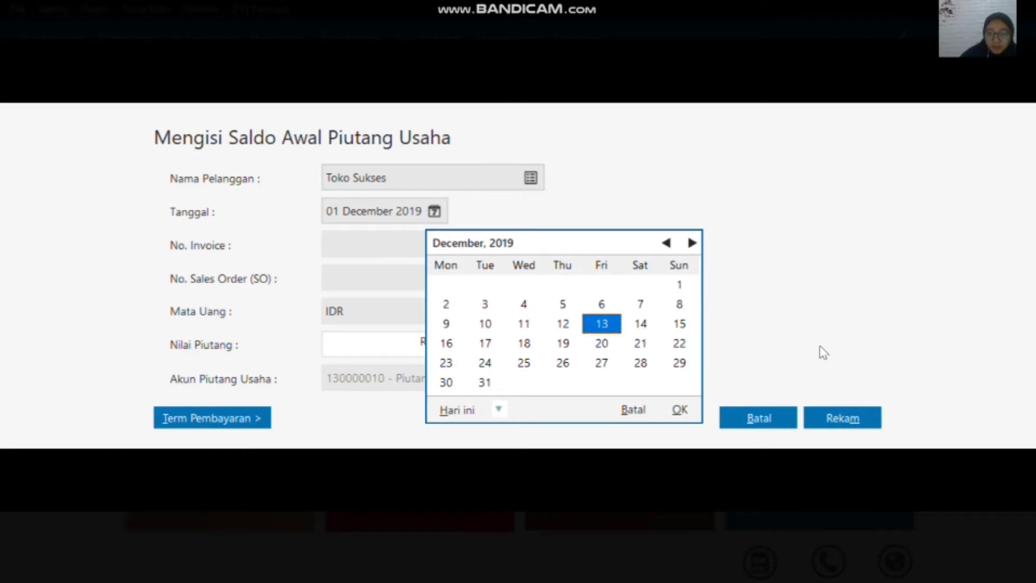
left_click(680, 413)
Step: Enter invoice number INV-004 and a receivable value of 750000 for Toko Sukses, and record the entry
left_click(404, 241)
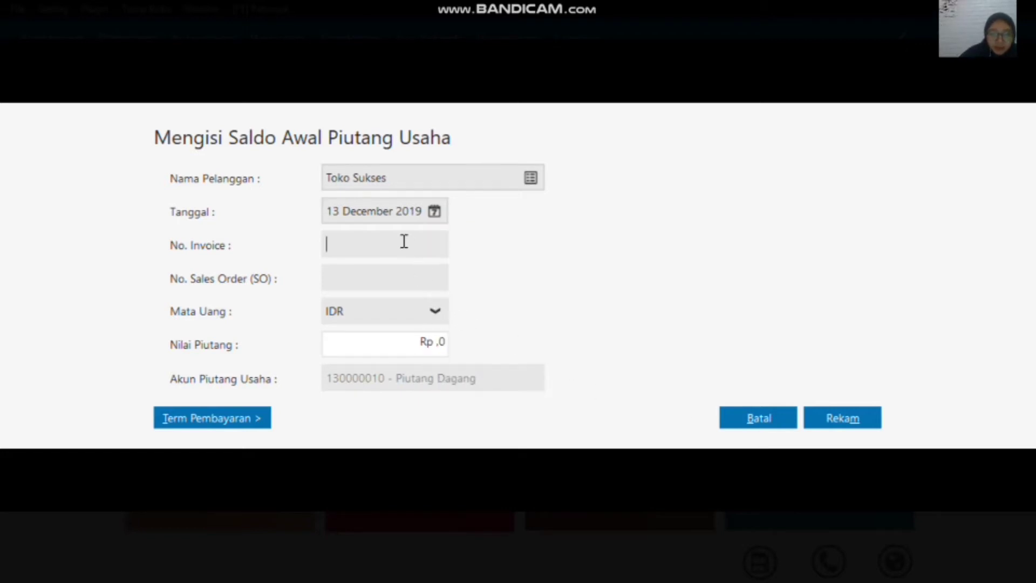
type("INV")
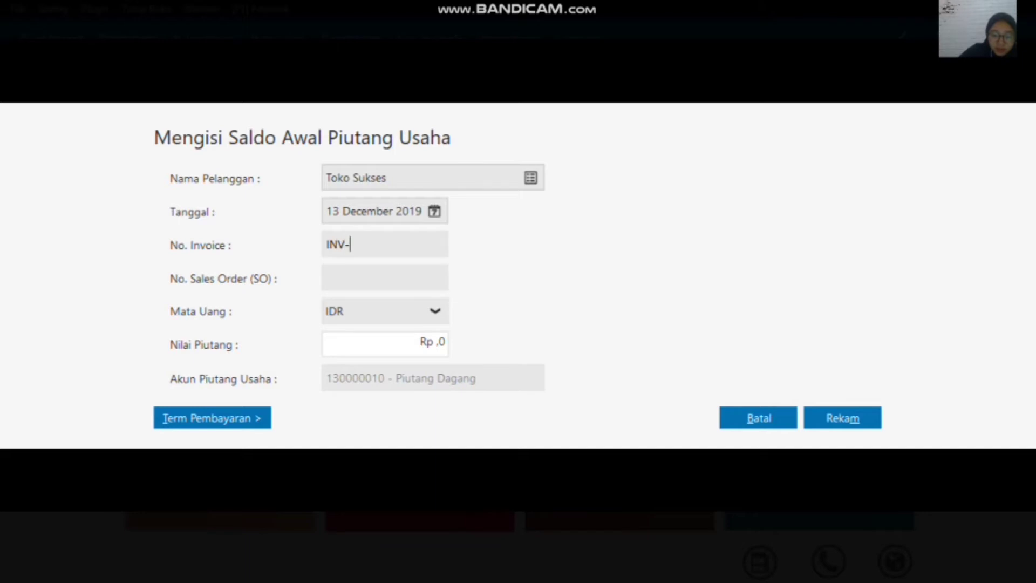
type("-004")
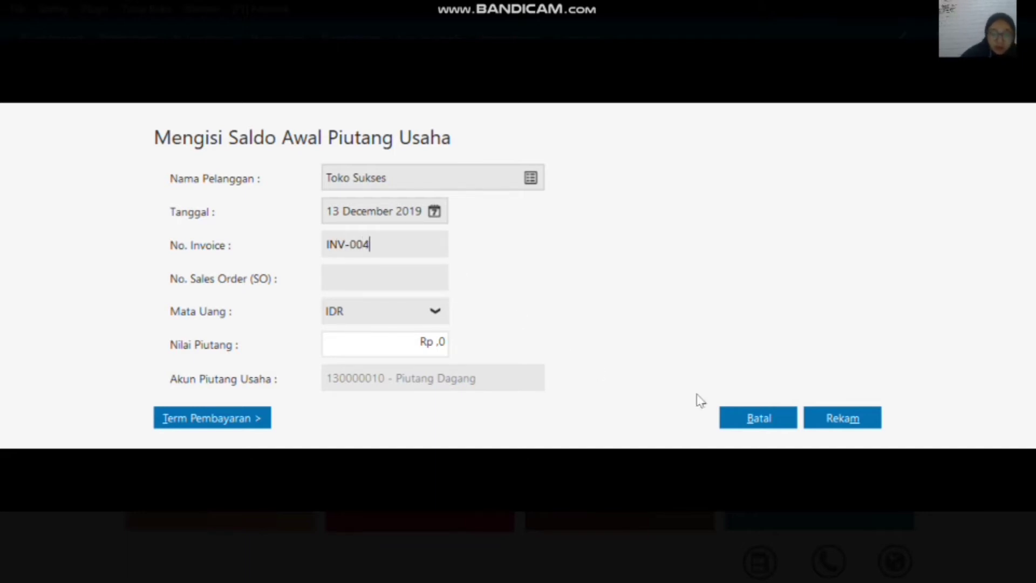
left_click(442, 346)
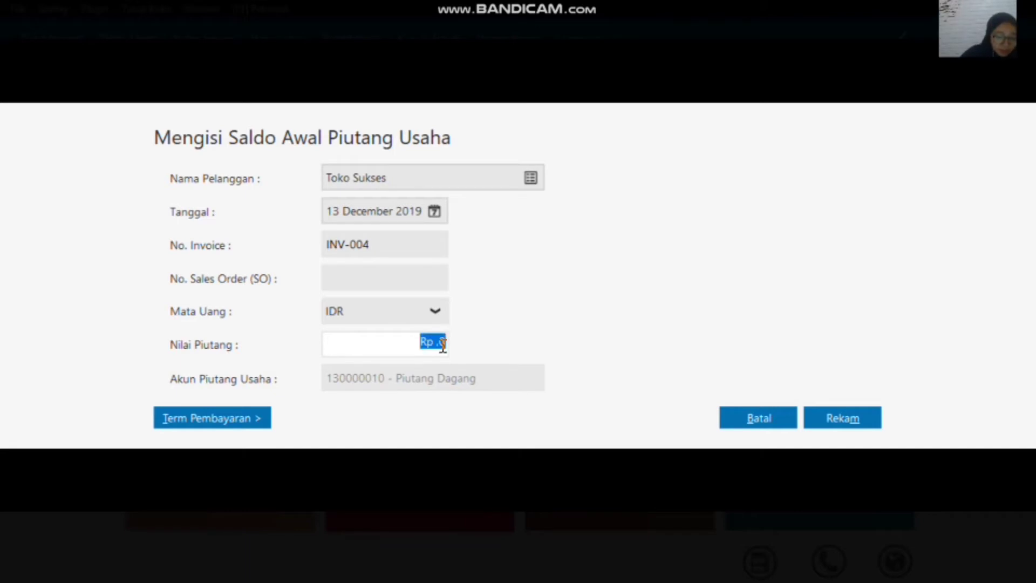
type("750")
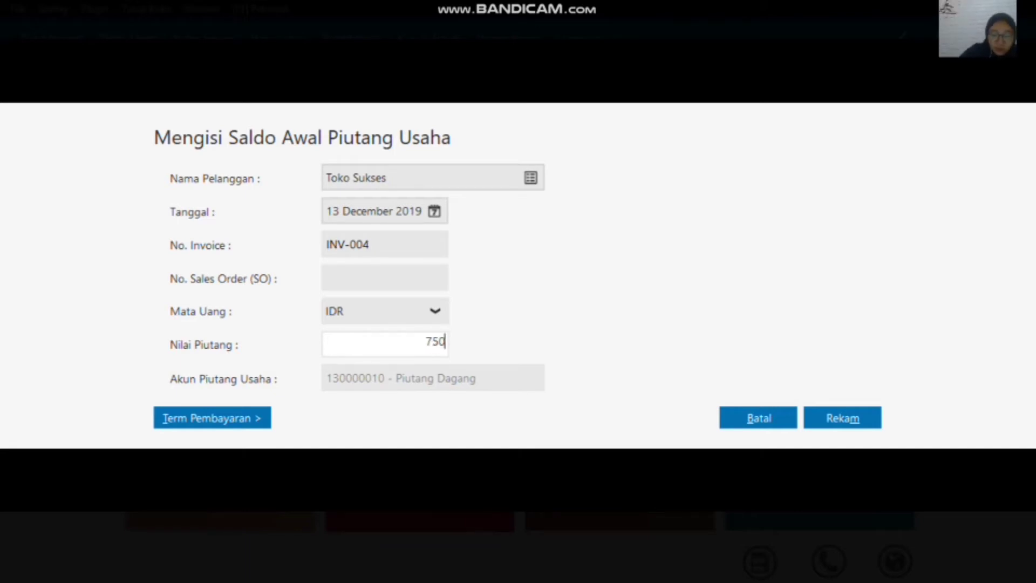
type("000")
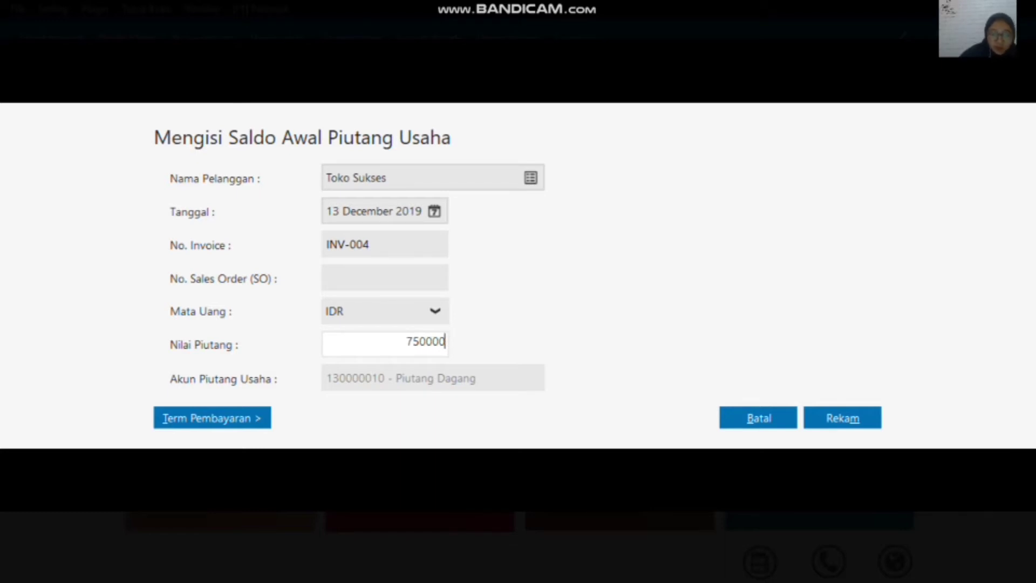
left_click(838, 421)
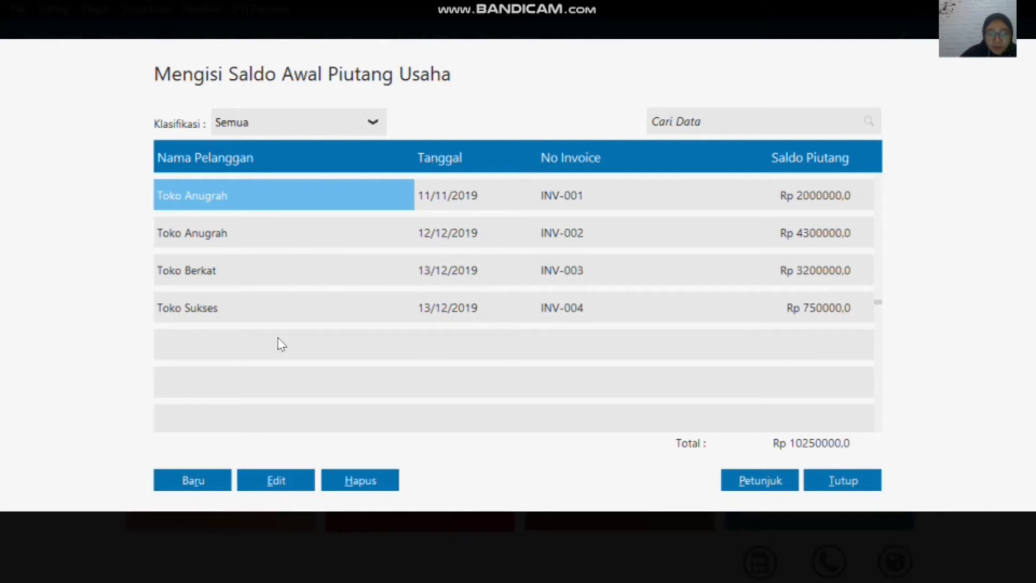
Step: Create another receivable opening balance entry for the customer listed directly after Toko Sukses
left_click(218, 482)
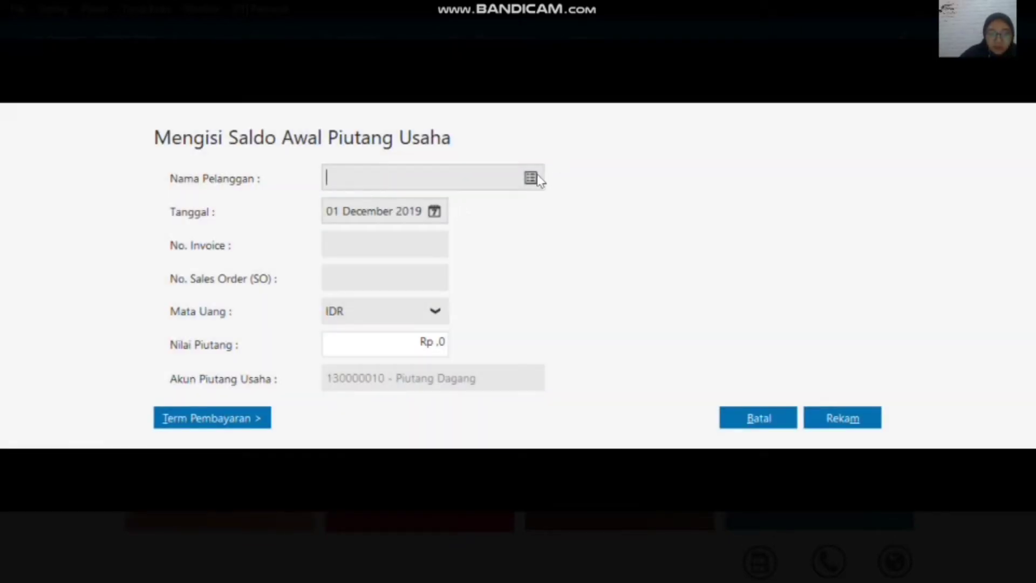
left_click(533, 179)
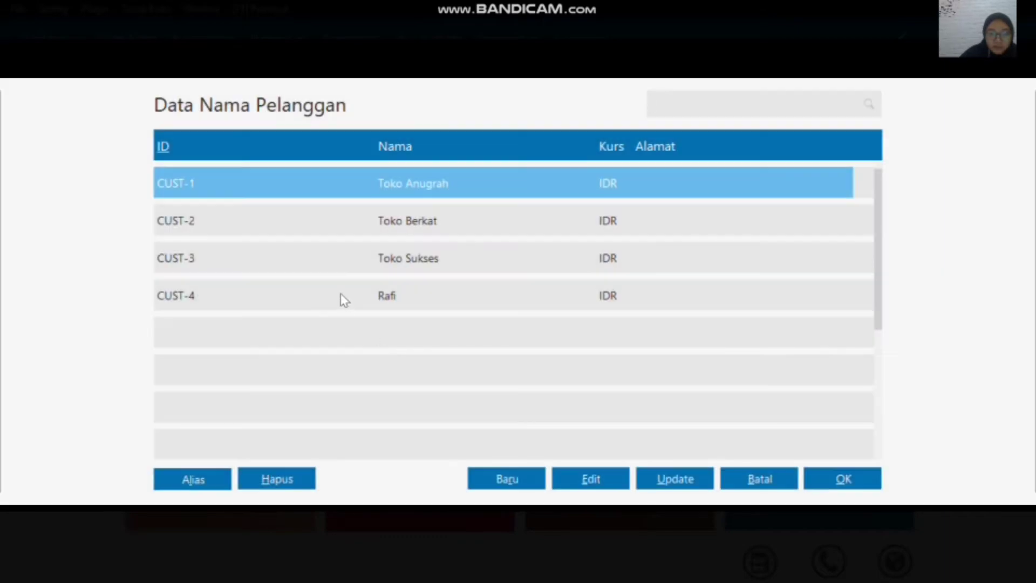
left_click(341, 294)
left_click(842, 479)
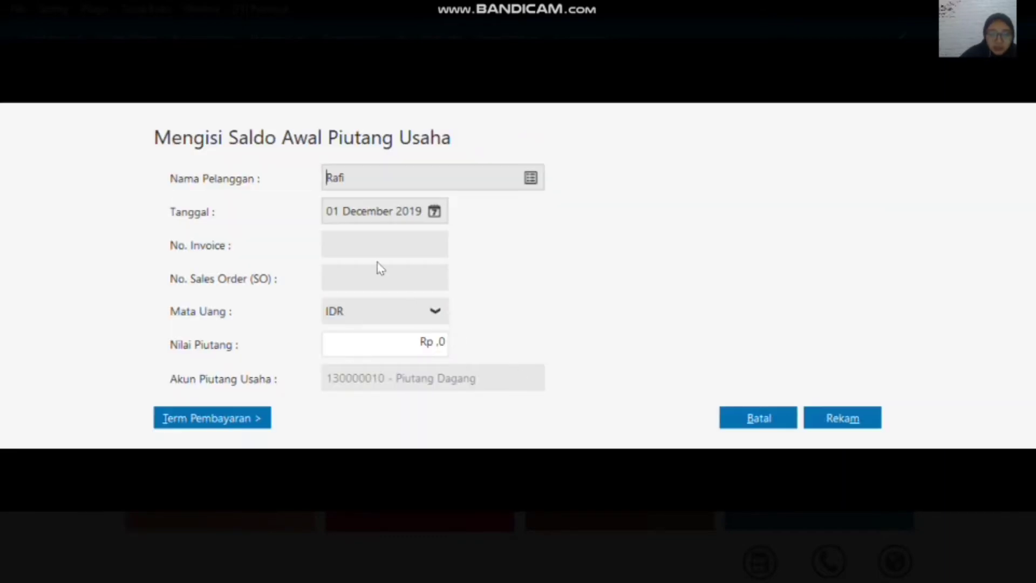
Step: Enter invoice number INV-005 and a receivable value of 4750000 for this customer, and record the entry
left_click(369, 242)
type("IN")
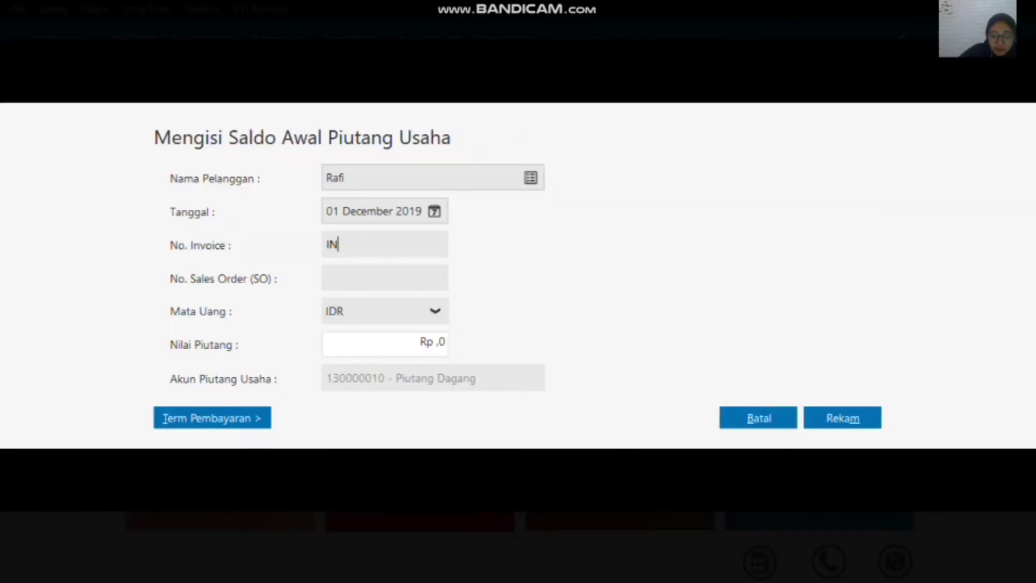
type("V-005")
left_click(438, 345)
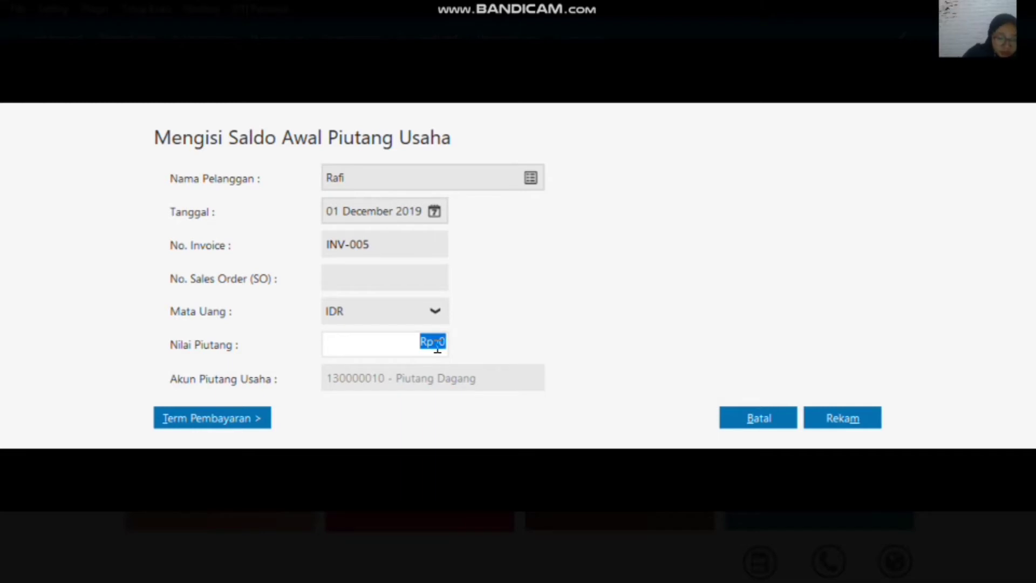
type("4750000")
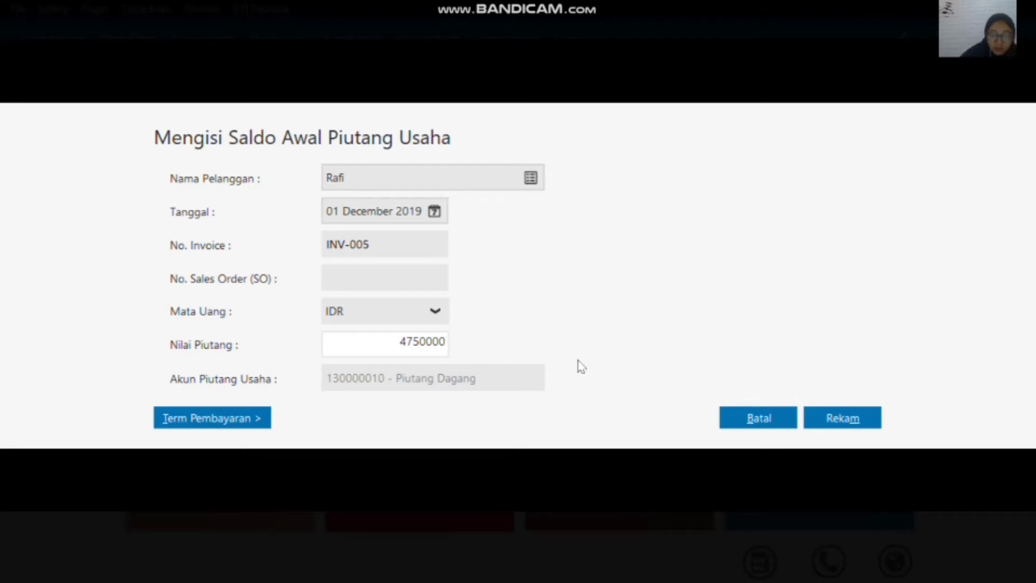
left_click(843, 420)
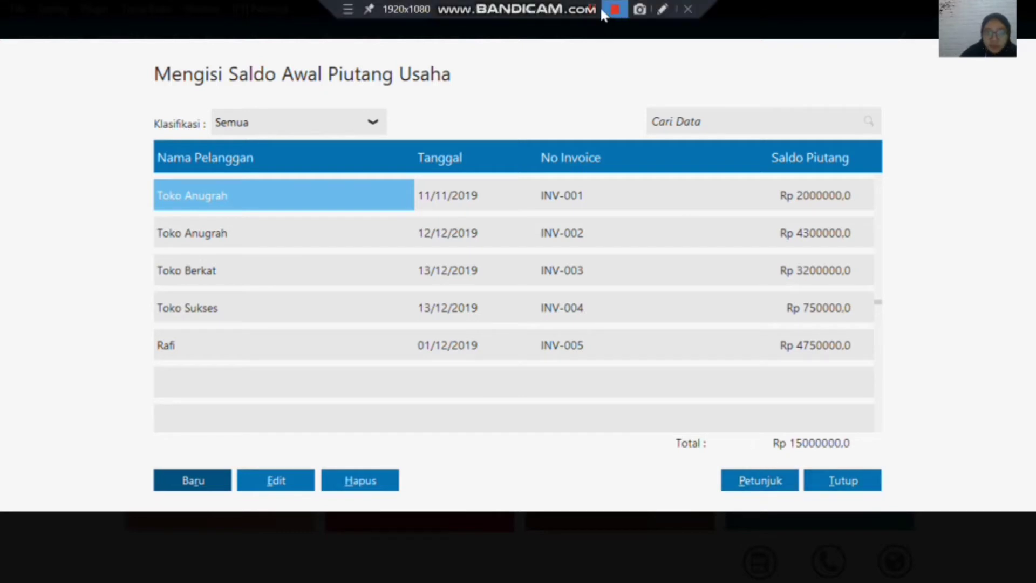
Step: Close the receivable opening balances and open the accounts payable opening balances (Saldo Awal Hutang Usaha)
left_click(595, 10)
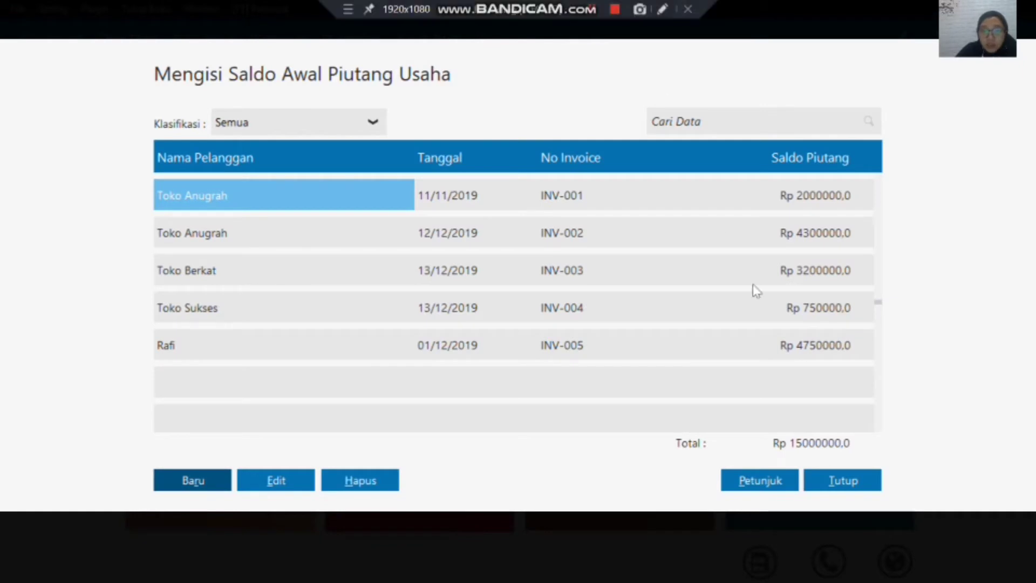
left_click(845, 480)
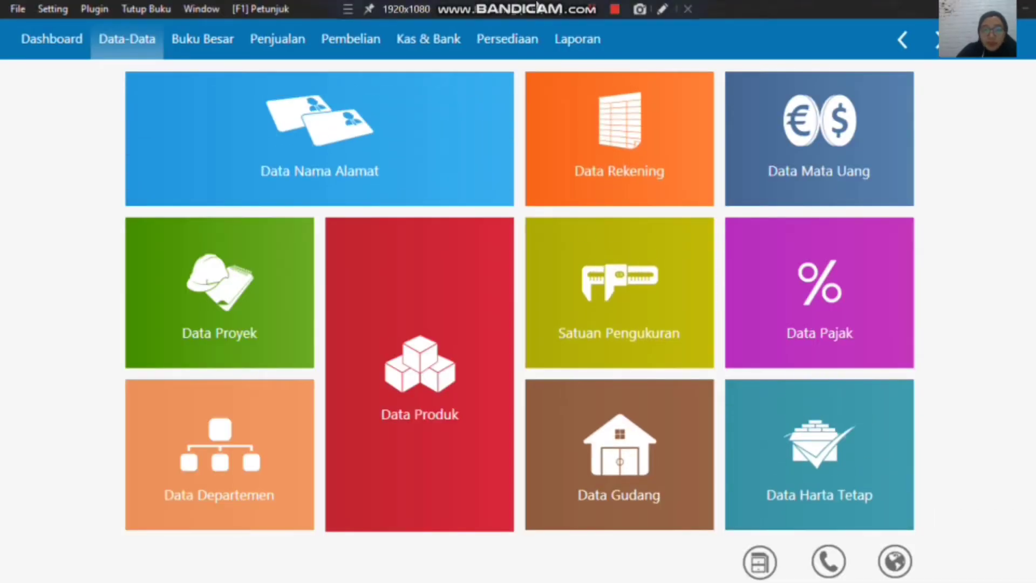
left_click(58, 9)
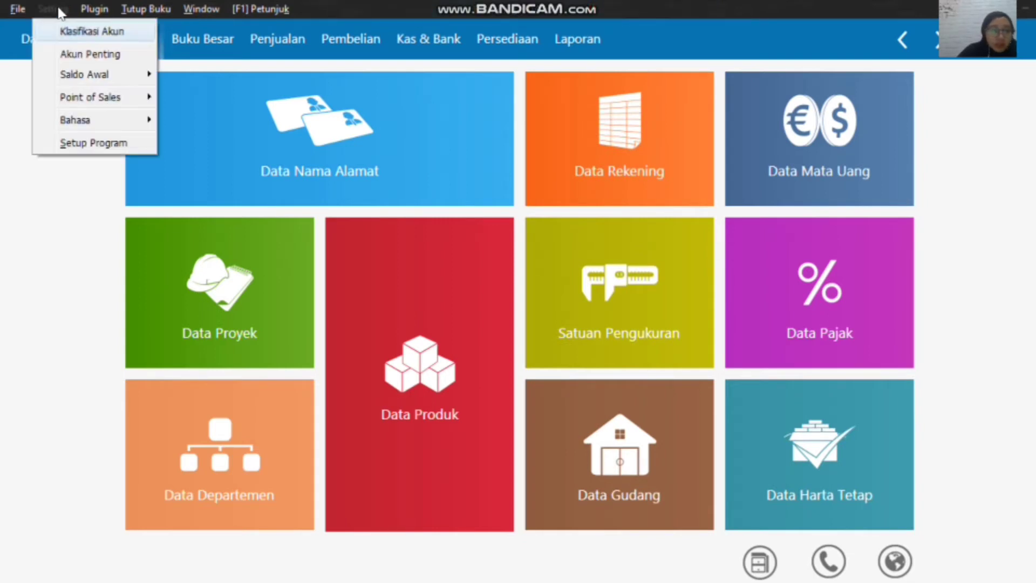
mouse_move(123, 73)
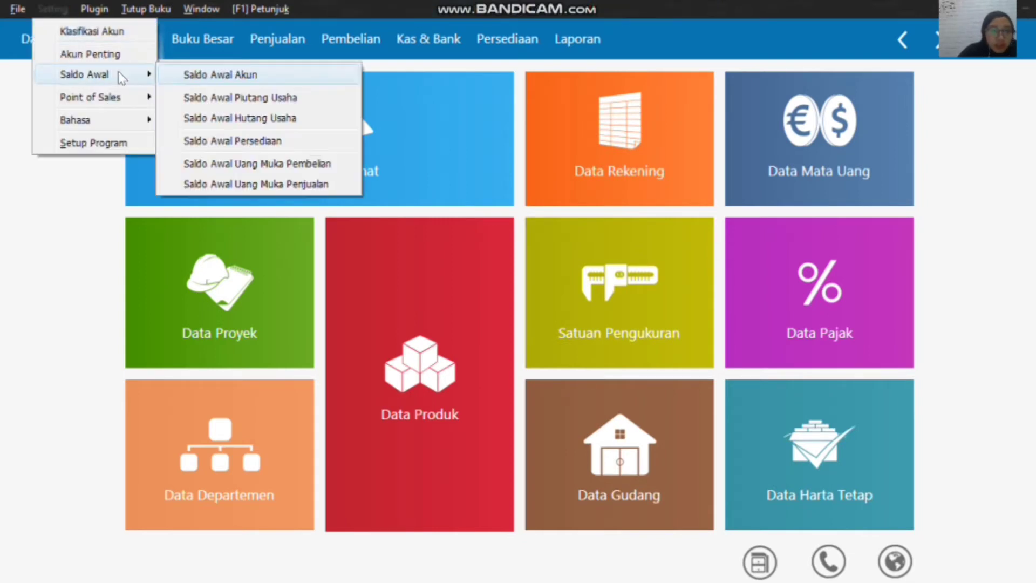
left_click(263, 118)
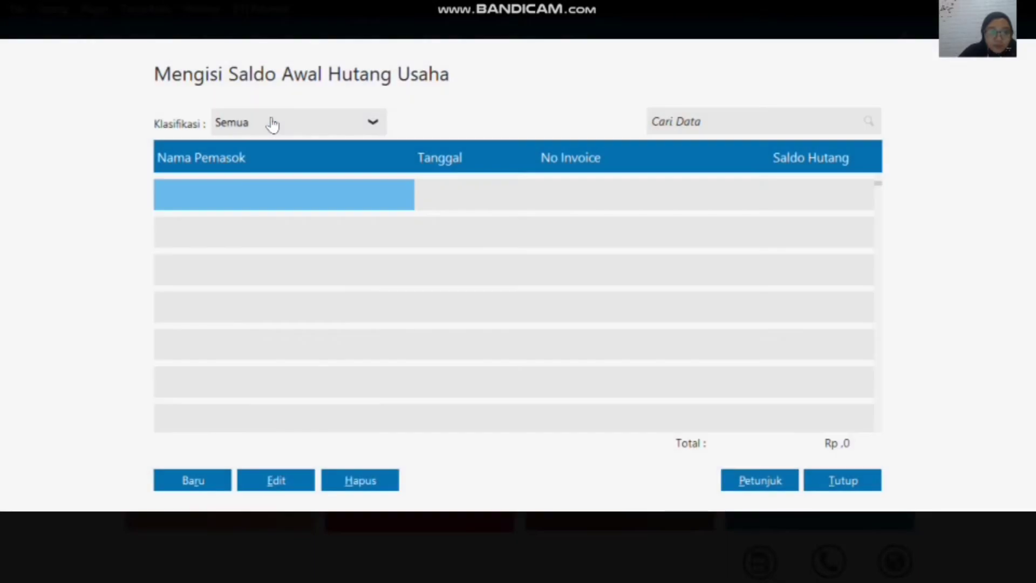
Step: Create a payable opening balance entry for the supplier Shepia Phone, dated 18 November 2019
left_click(186, 482)
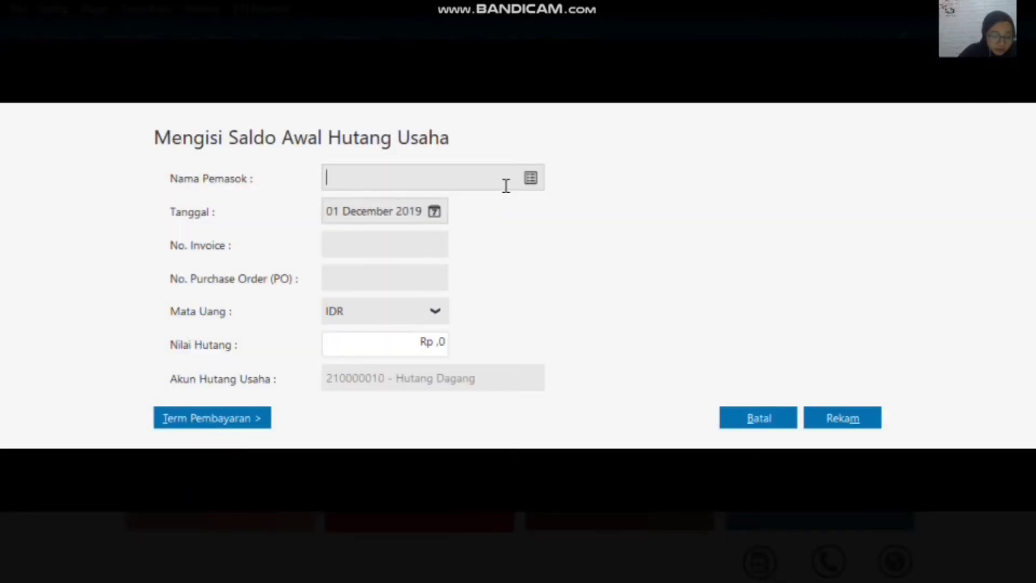
left_click(533, 178)
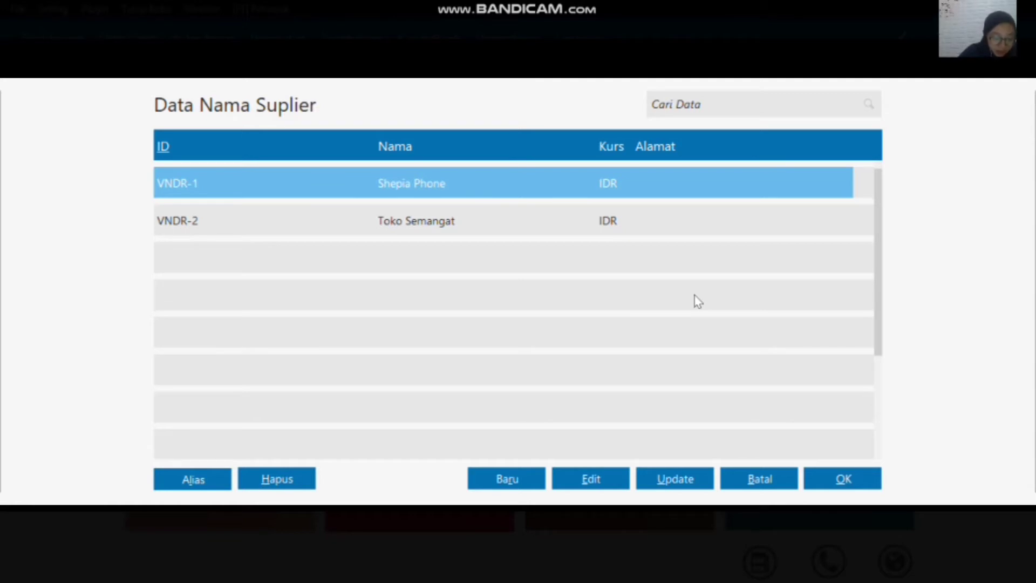
left_click(842, 480)
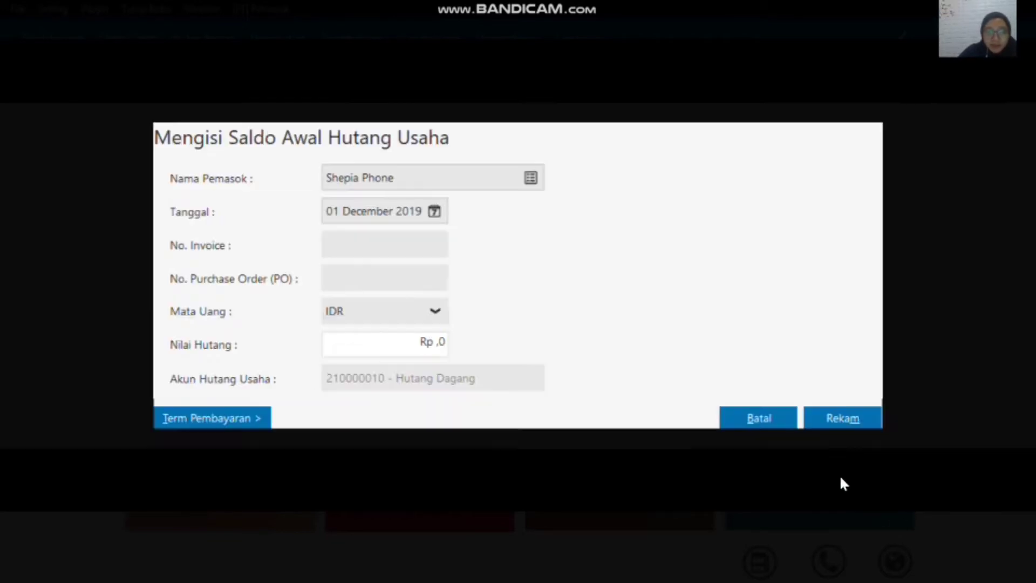
left_click(434, 214)
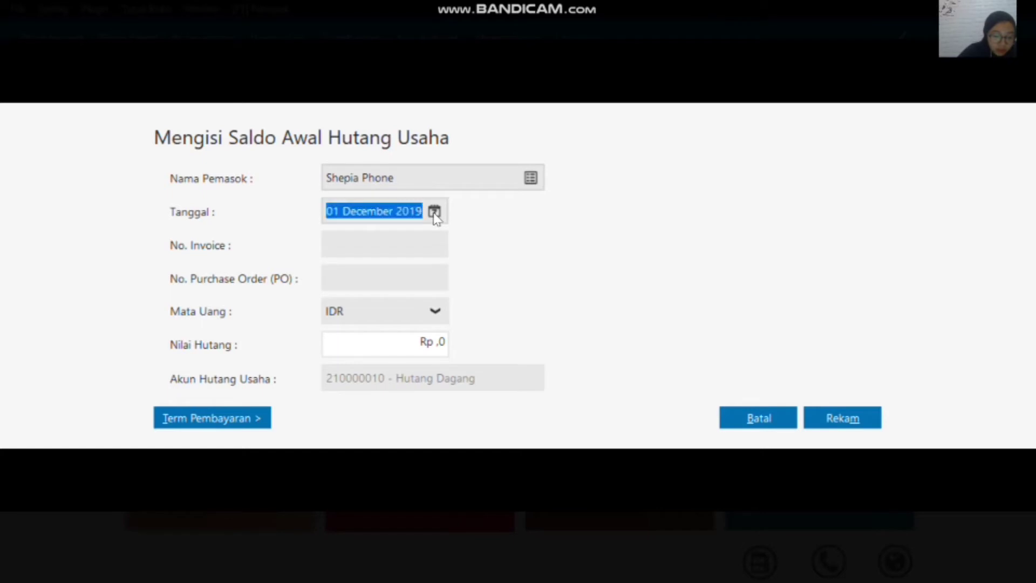
left_click(667, 244)
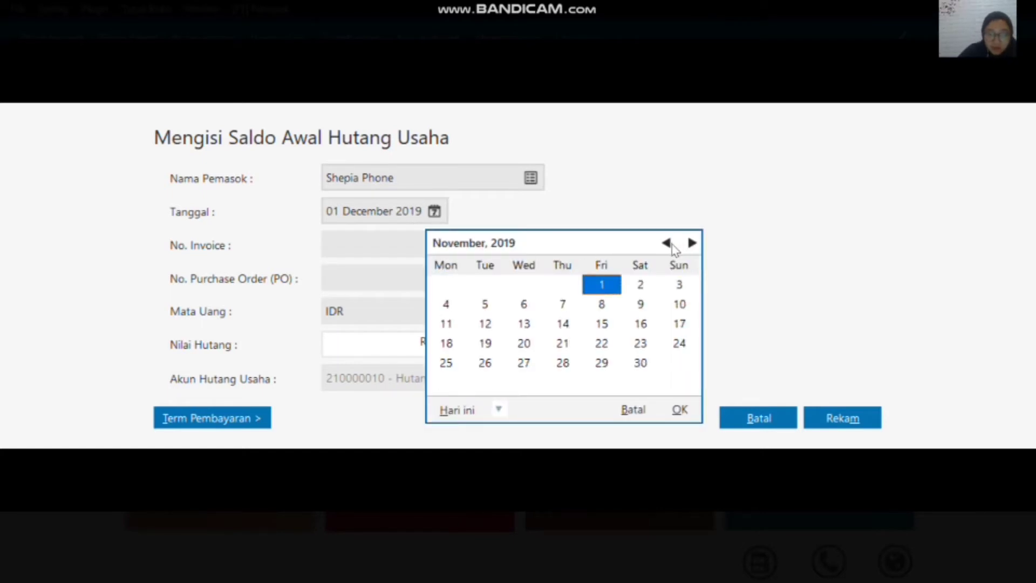
left_click(447, 345)
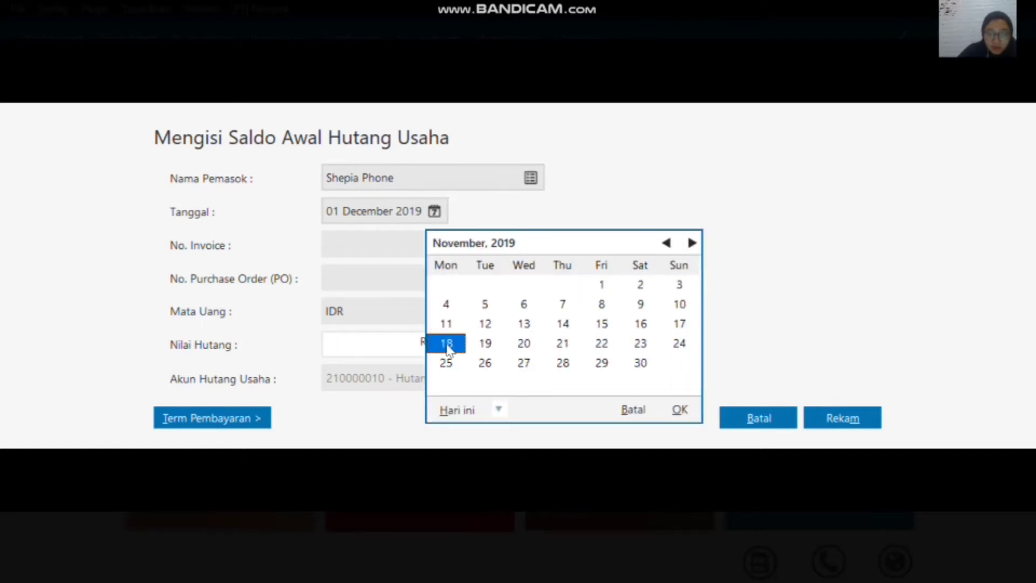
left_click(680, 412)
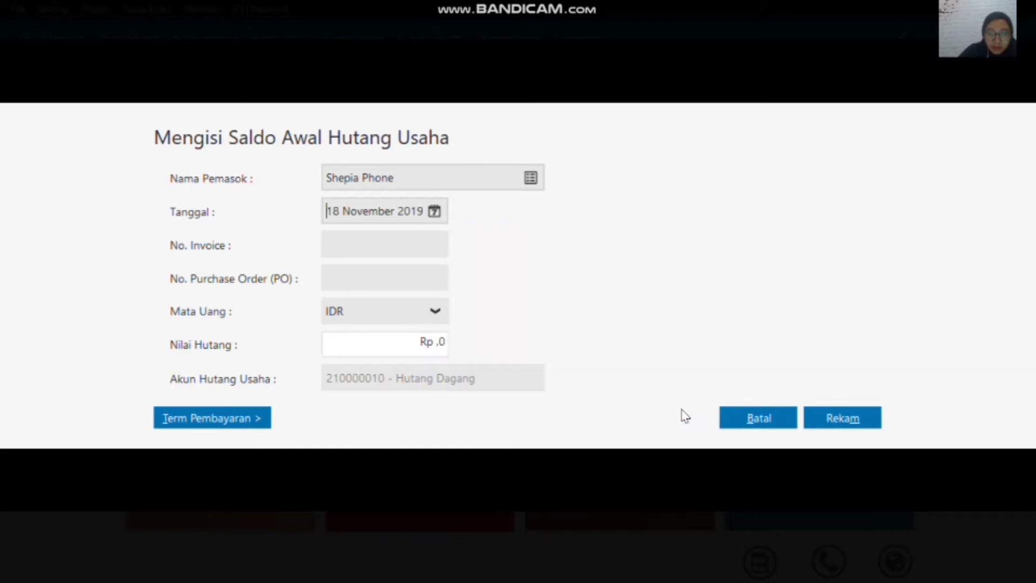
Step: Enter invoice number INV-023 and a payable value of 2300000 for Shepia Phone, and record the entry
left_click(385, 247)
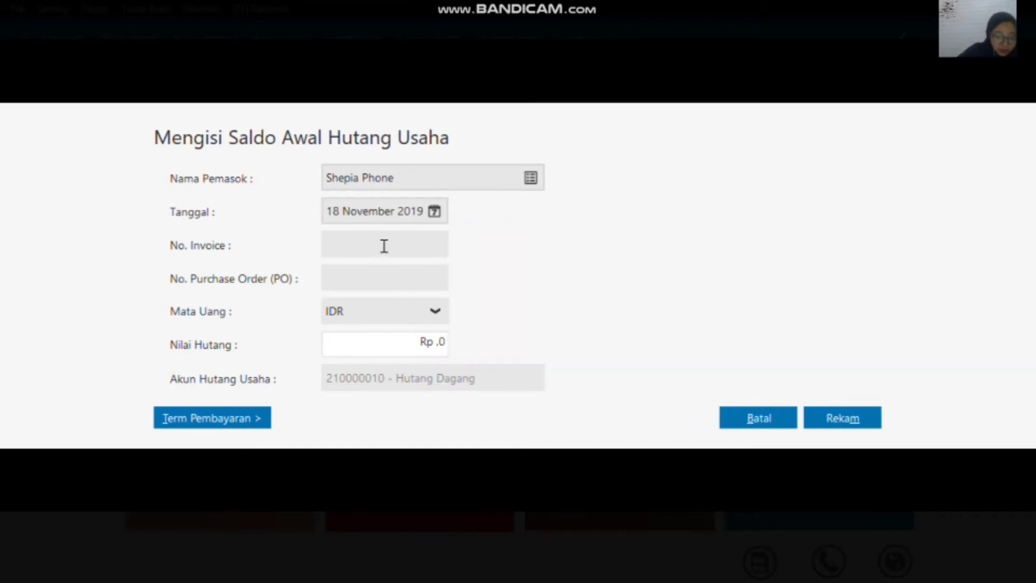
type("INC")
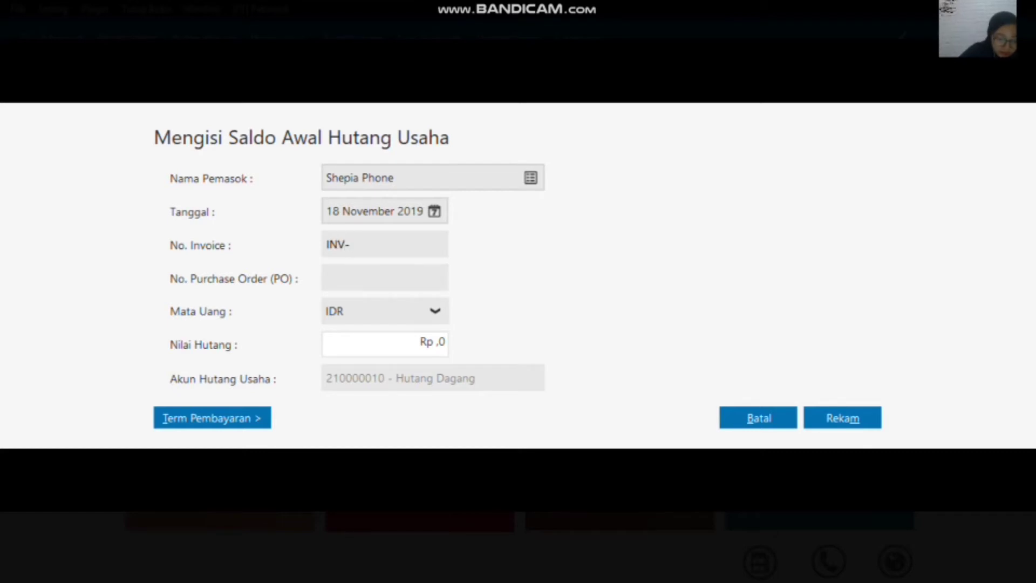
type("-023")
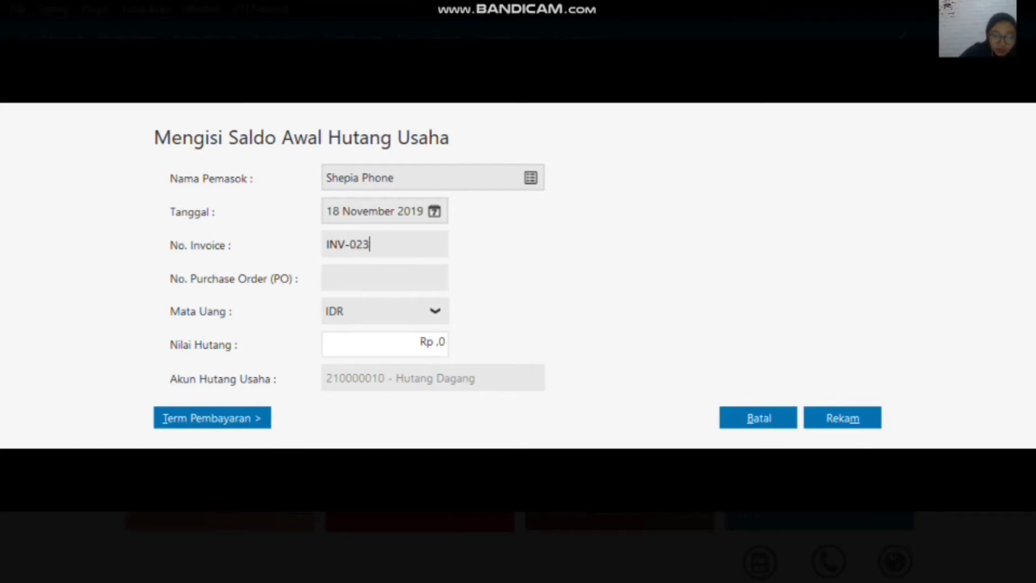
left_click(441, 341)
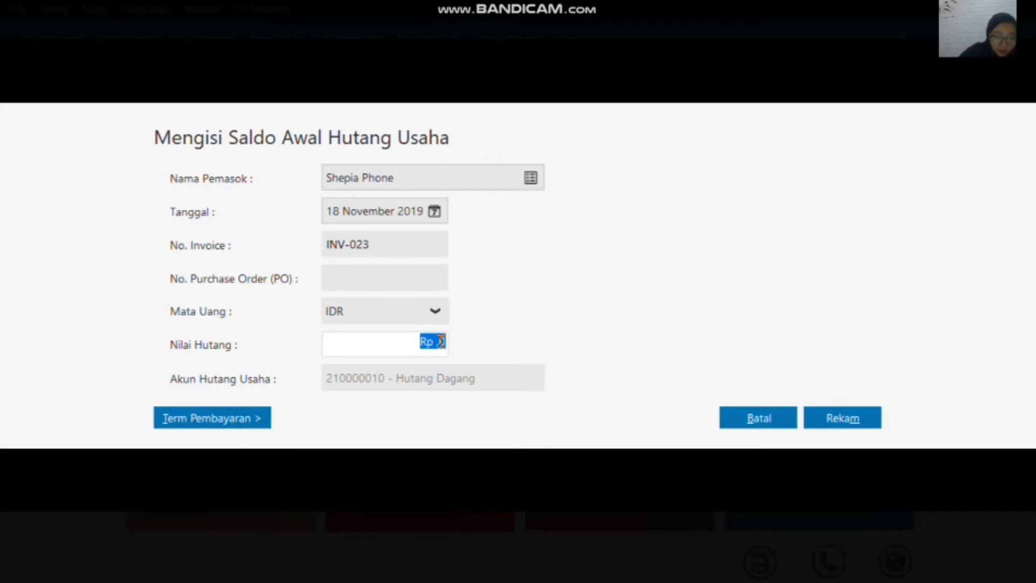
type("2300000")
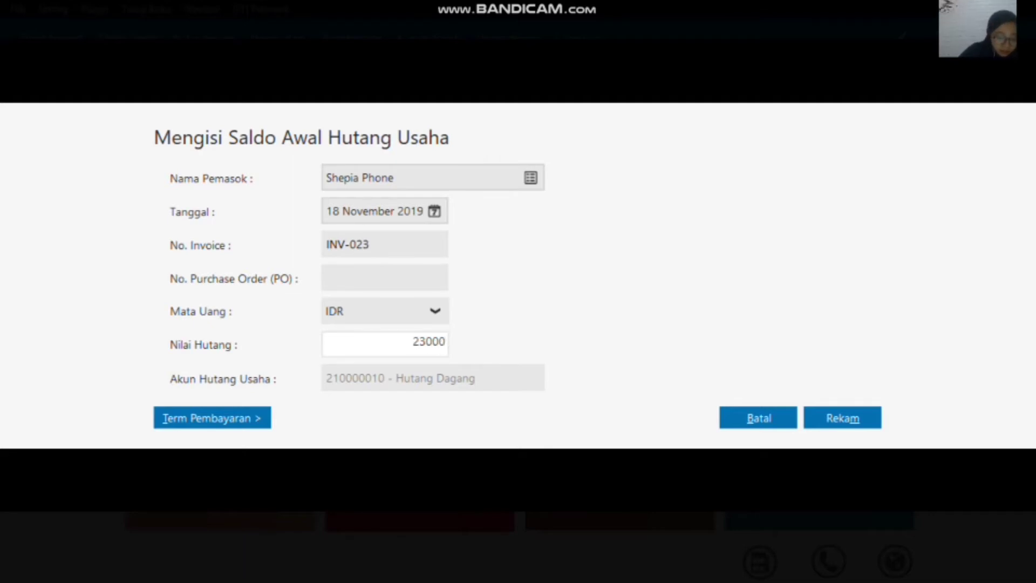
left_click(837, 416)
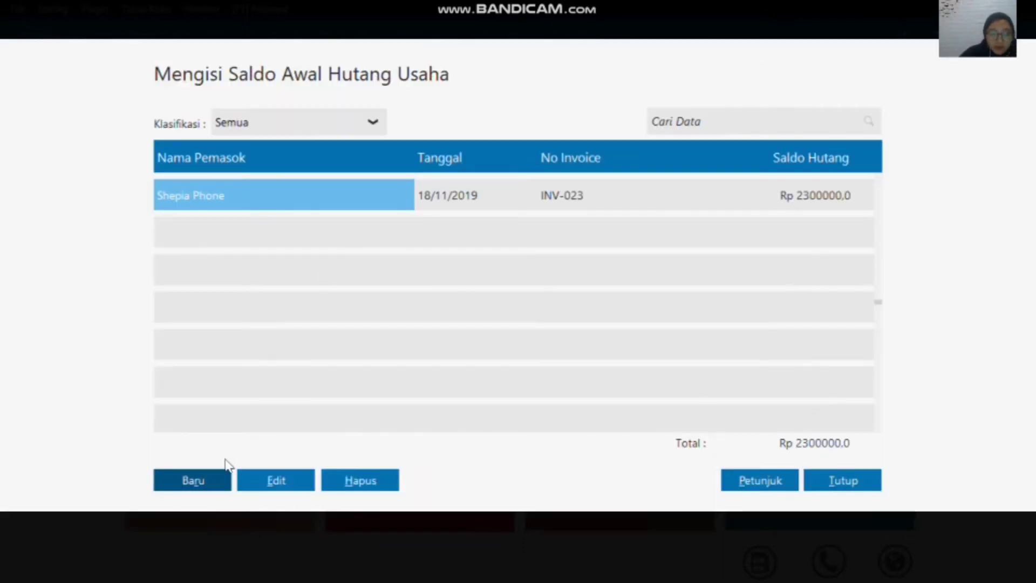
Step: Create another payable opening balance entry for the supplier Toko Semangat with invoice number XII/234
left_click(193, 480)
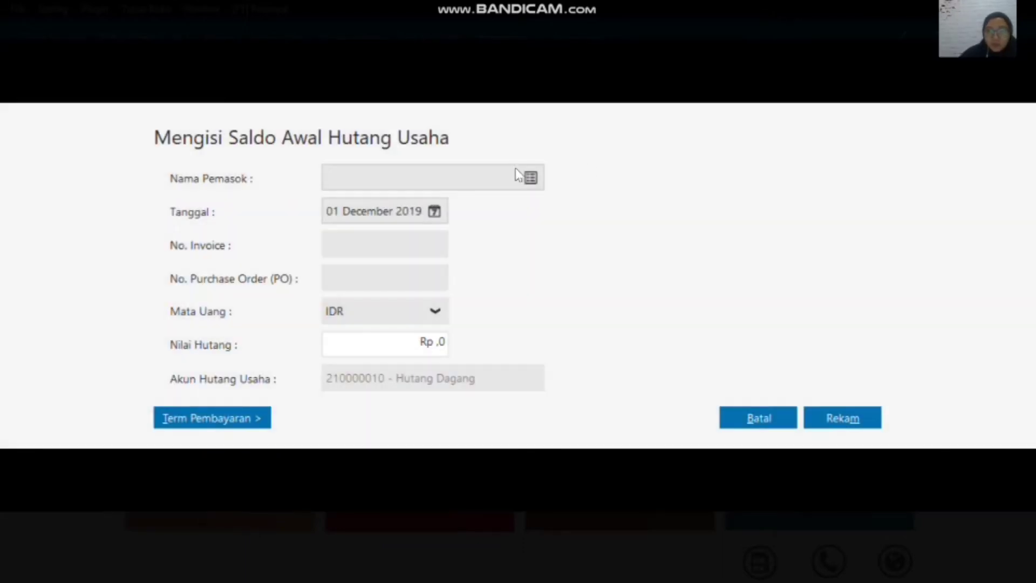
left_click(531, 179)
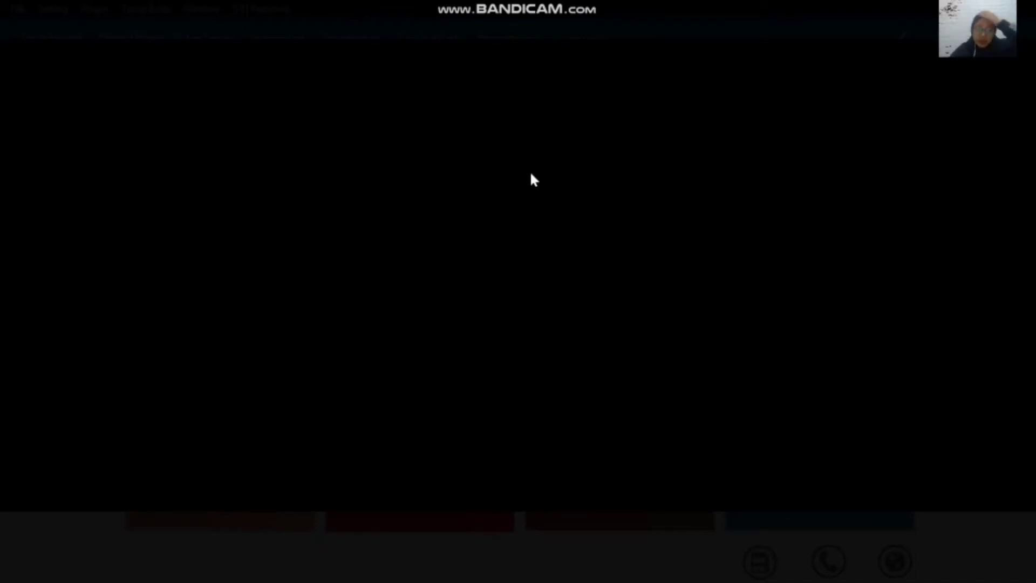
left_click(439, 223)
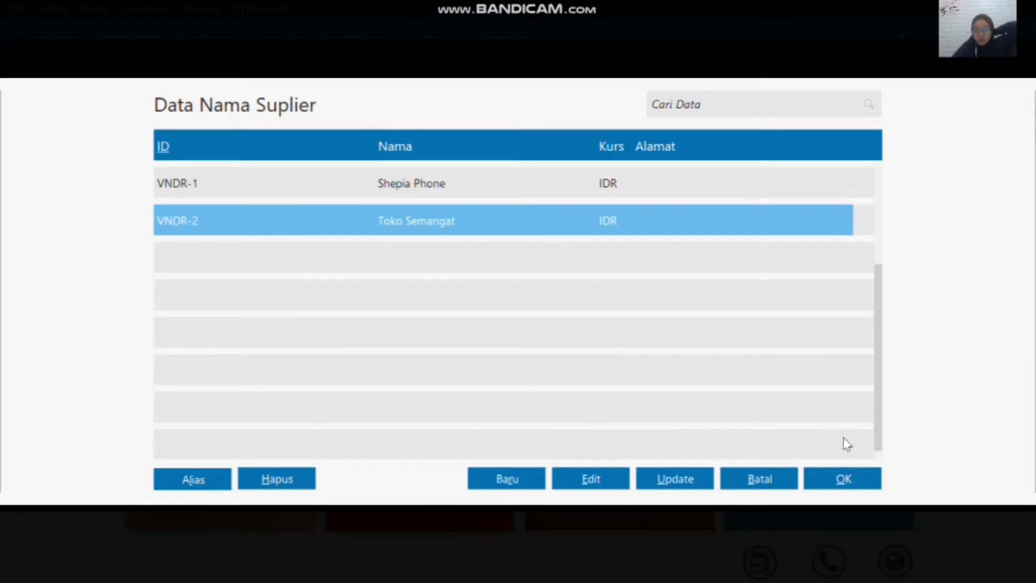
left_click(845, 476)
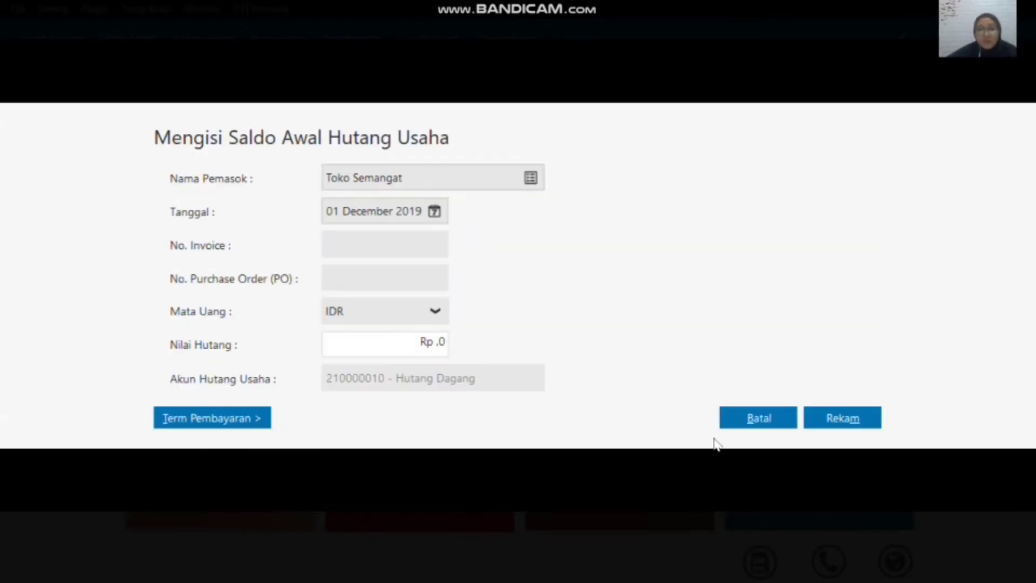
left_click(385, 249)
type("X")
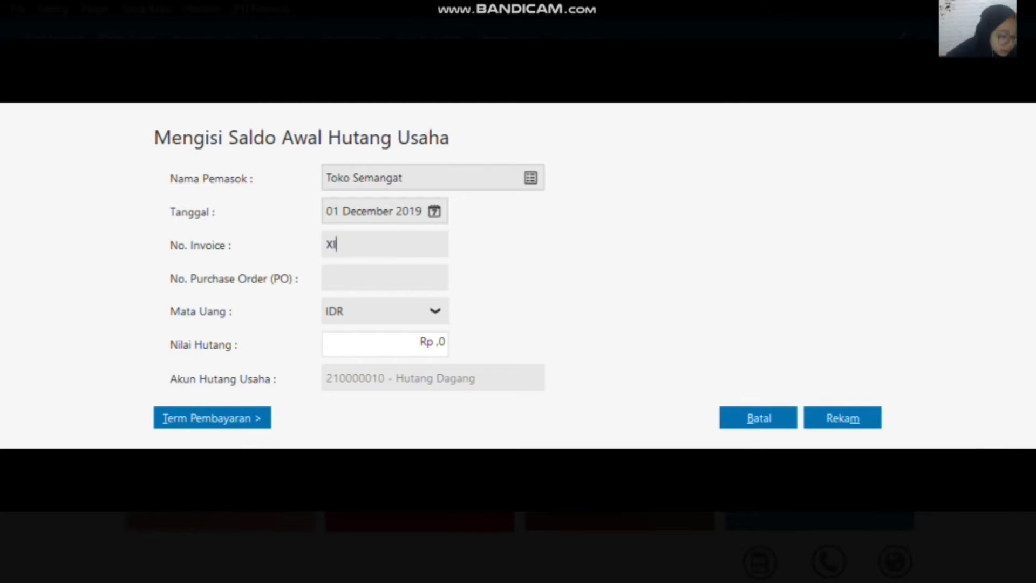
type("II/")
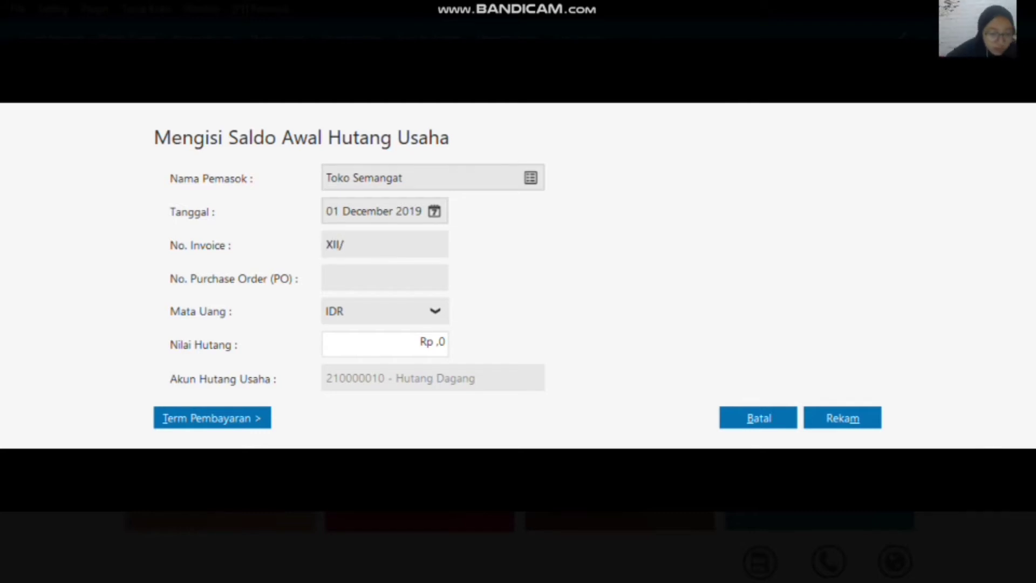
type("234")
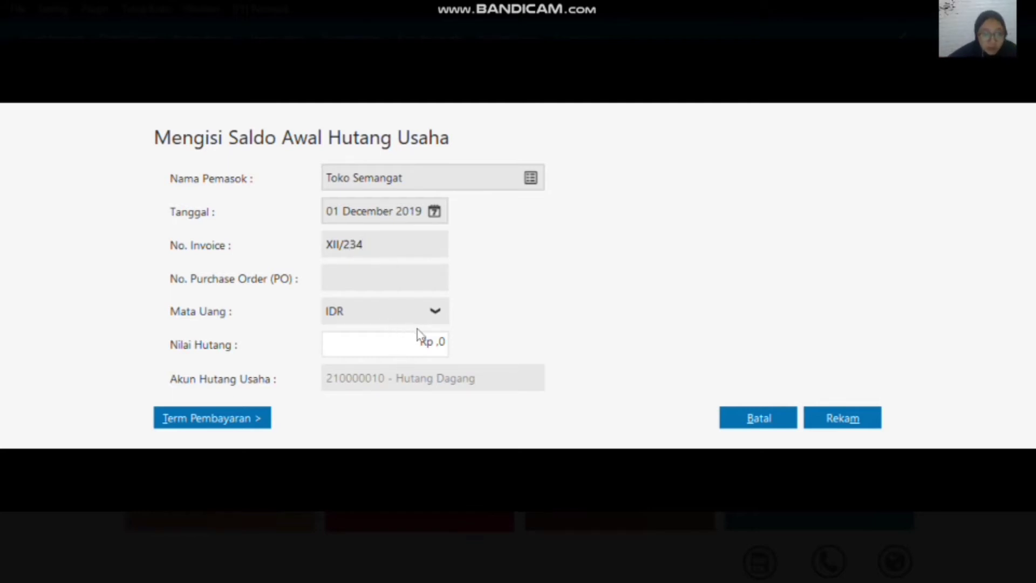
Step: Date the Toko Semangat payable 11 December 2019, set its value to 3100000, and record the entry
left_click(435, 213)
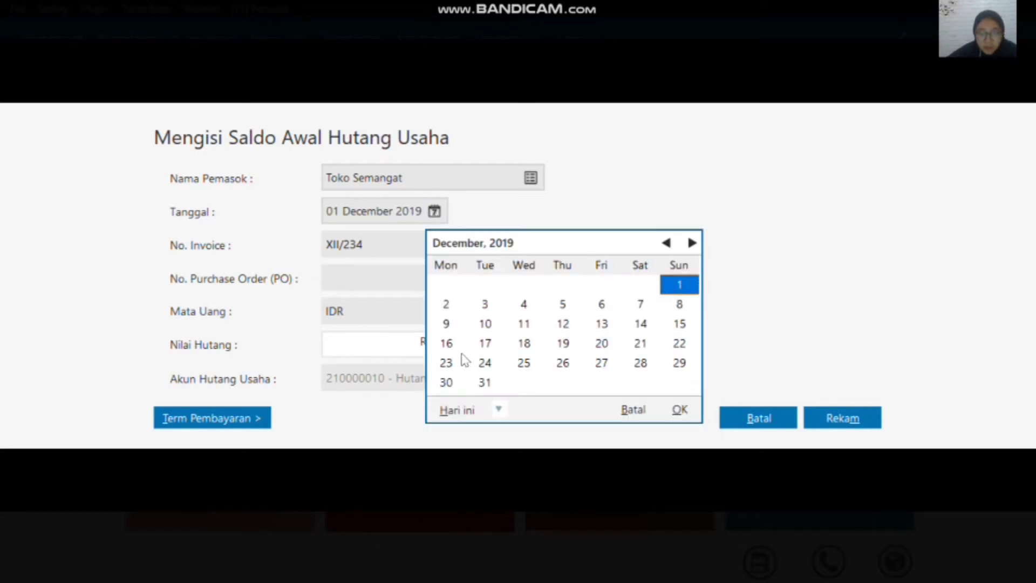
left_click(529, 325)
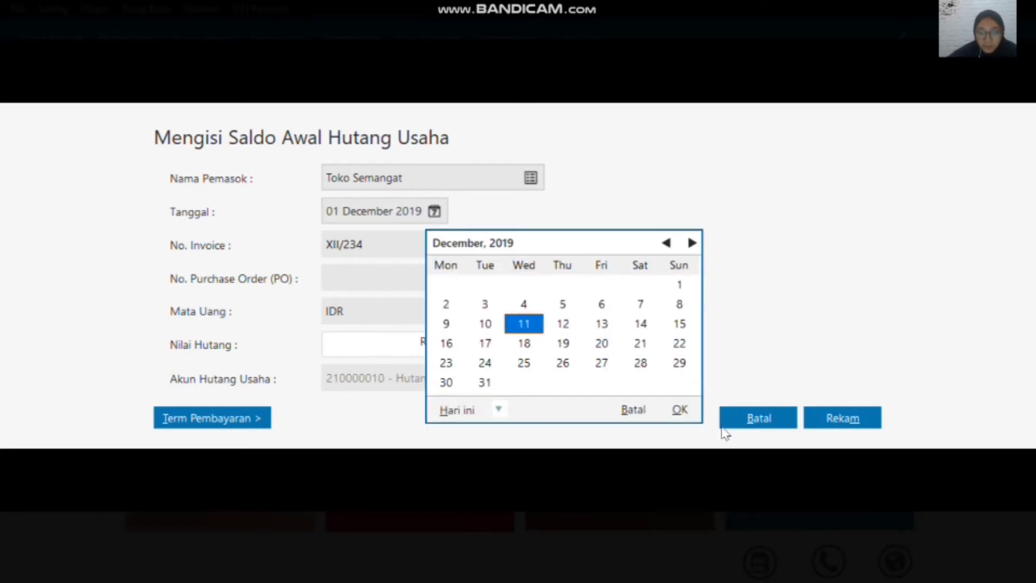
left_click(680, 411)
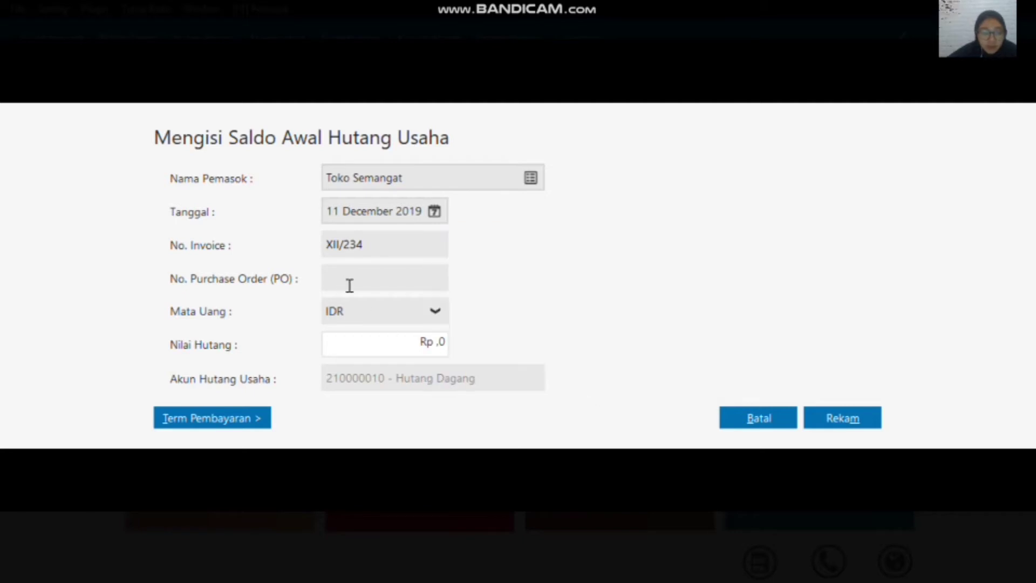
left_click(434, 342)
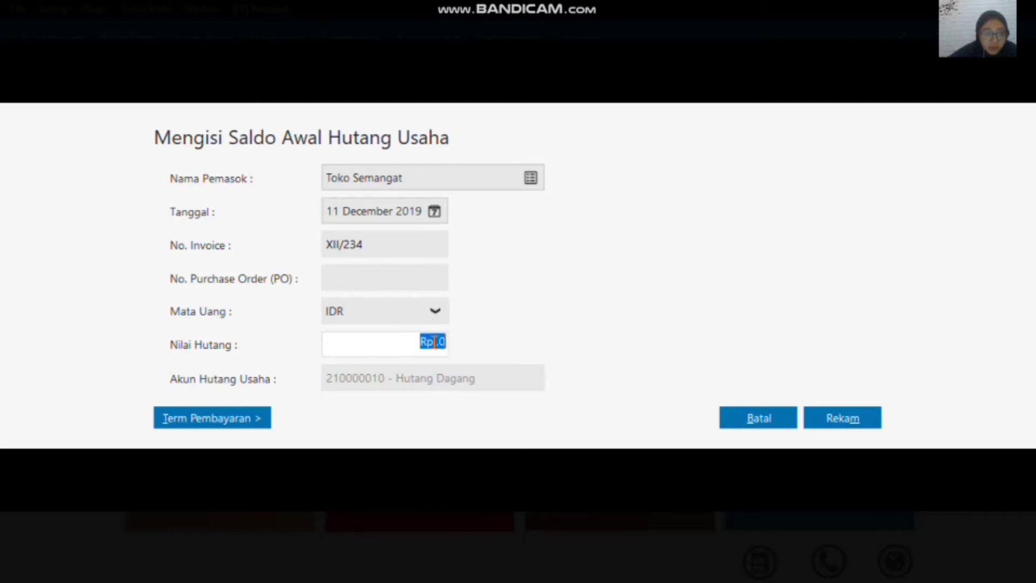
type("31")
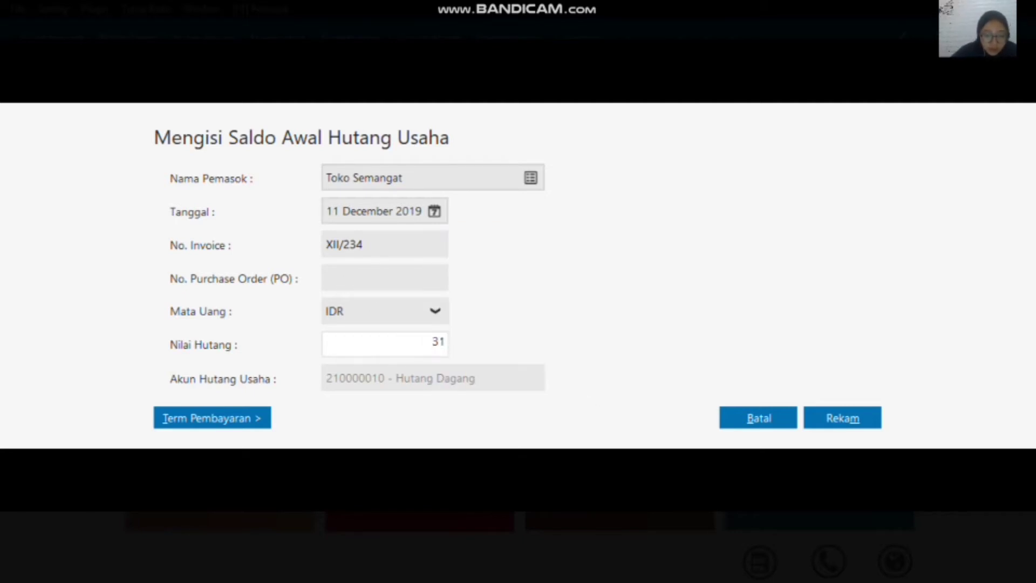
type("00000")
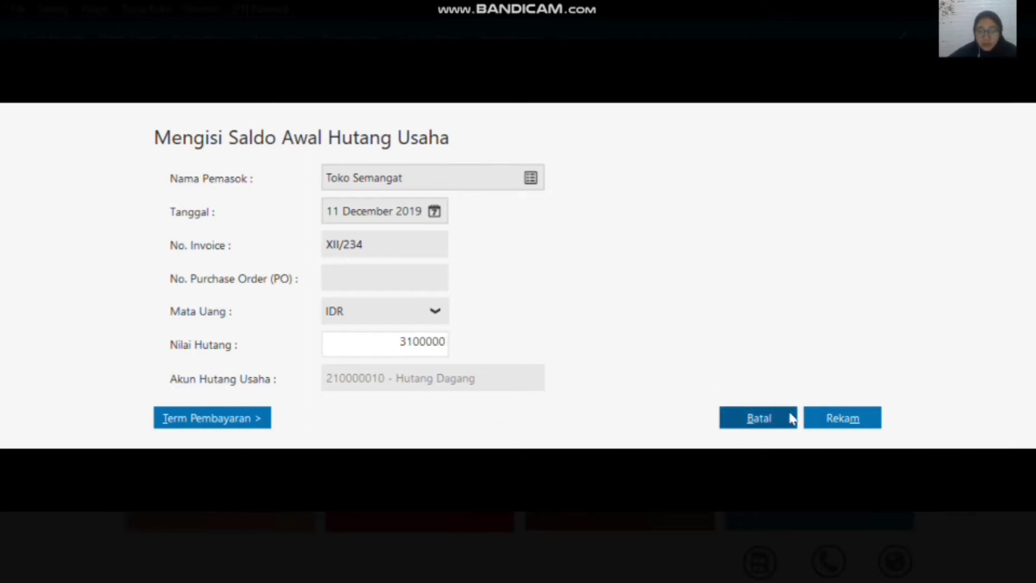
left_click(829, 421)
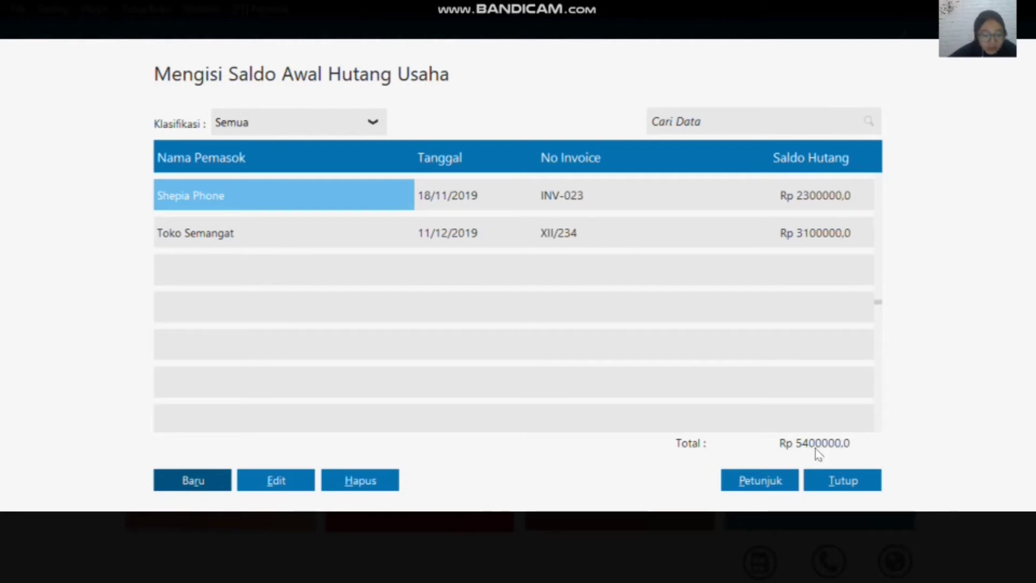
Step: Close the payable opening balances and open the inventory module (Persediaan)
left_click(846, 482)
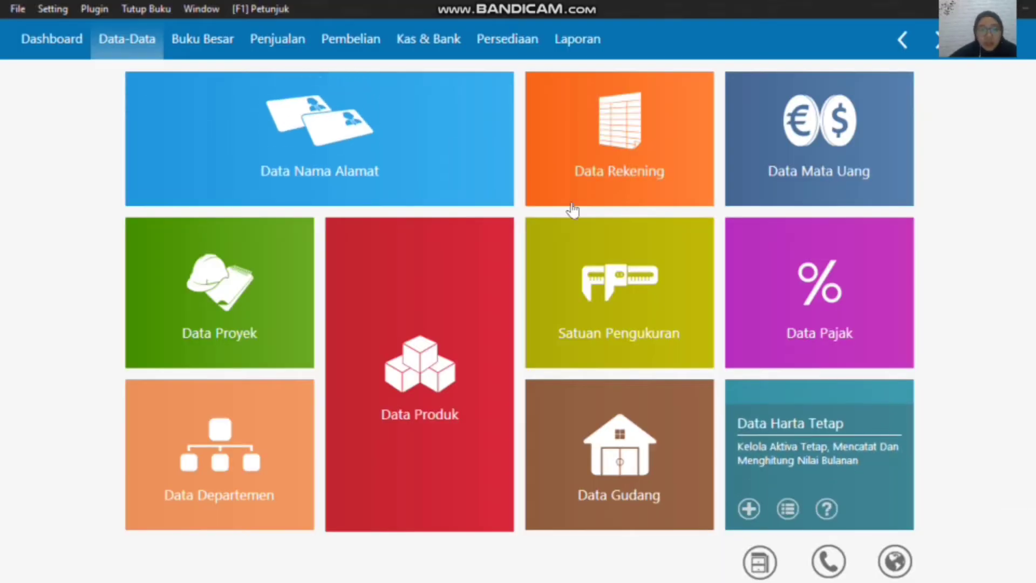
mouse_move(467, 120)
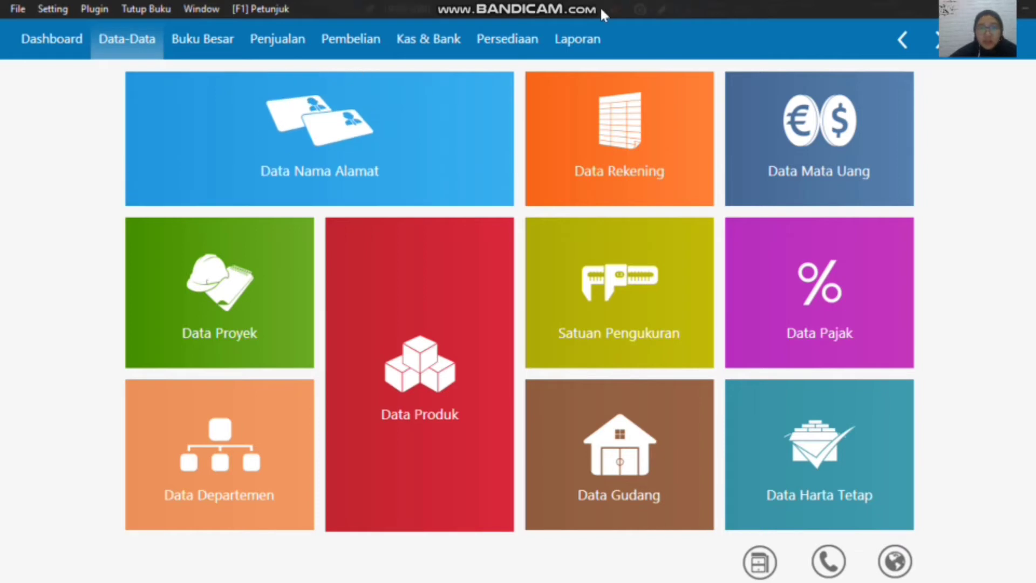
mouse_move(596, 8)
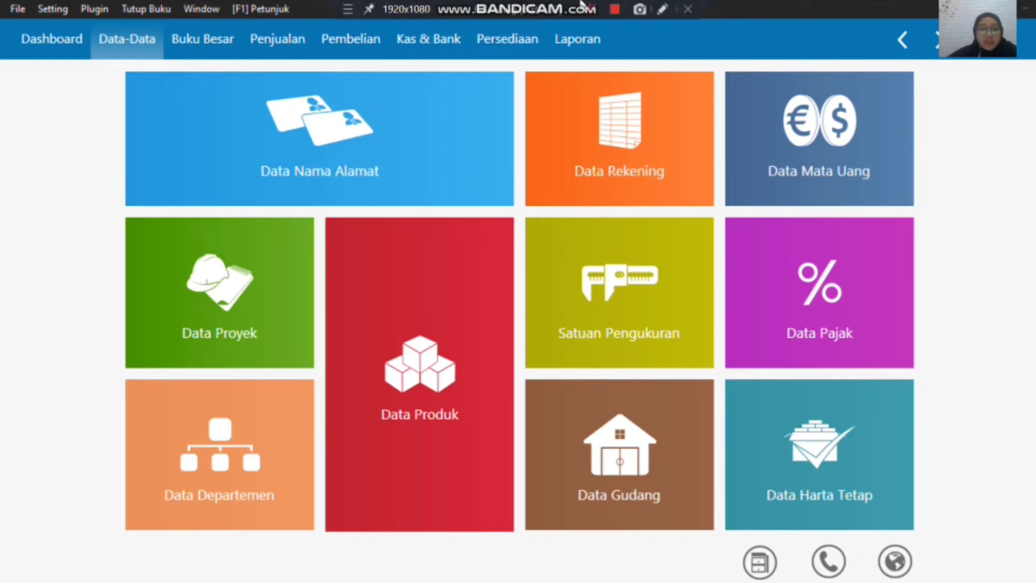
left_click(513, 39)
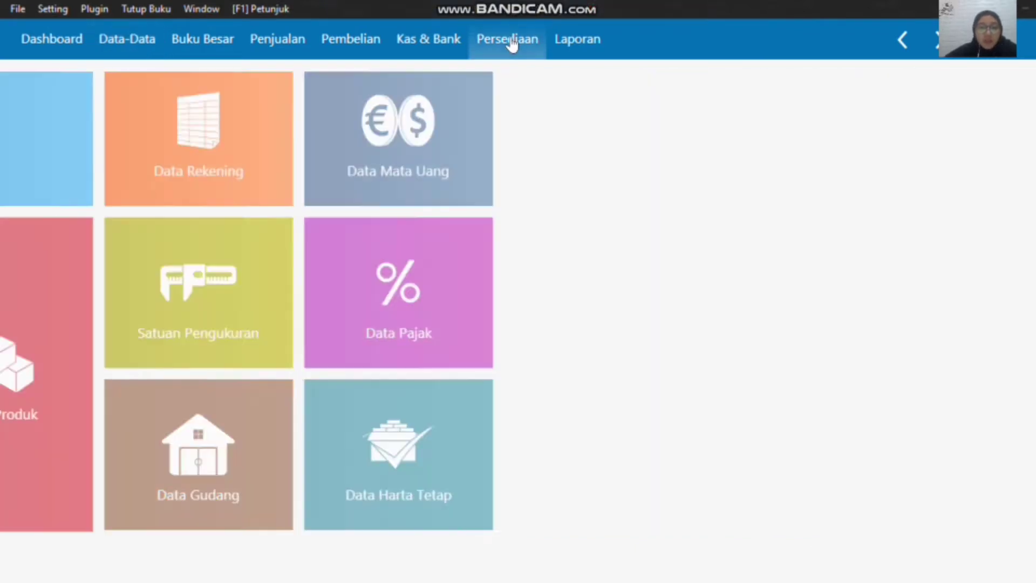
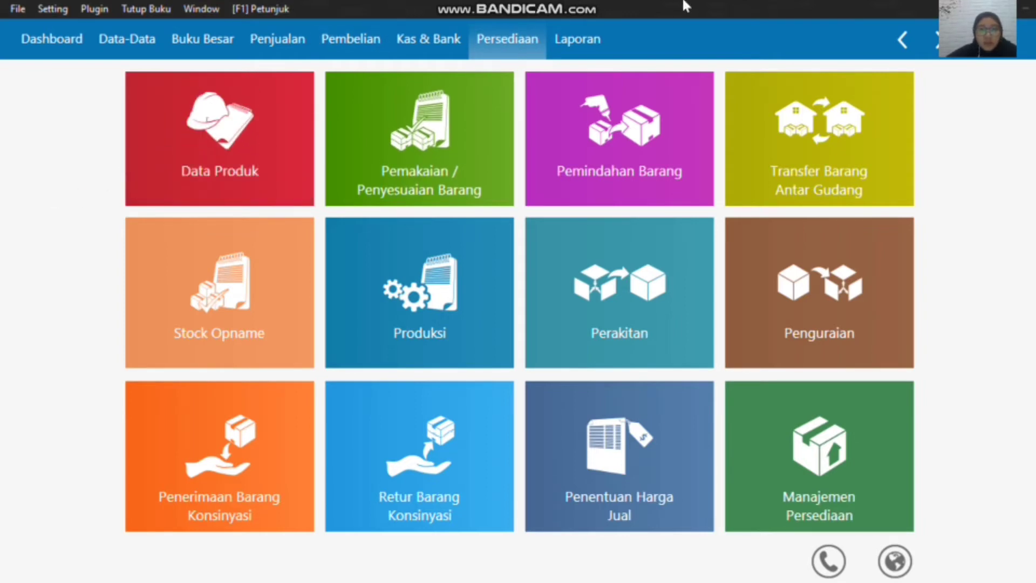
Step: Add a new inventory item in the product data and give it the item code H-001
mouse_move(592, 11)
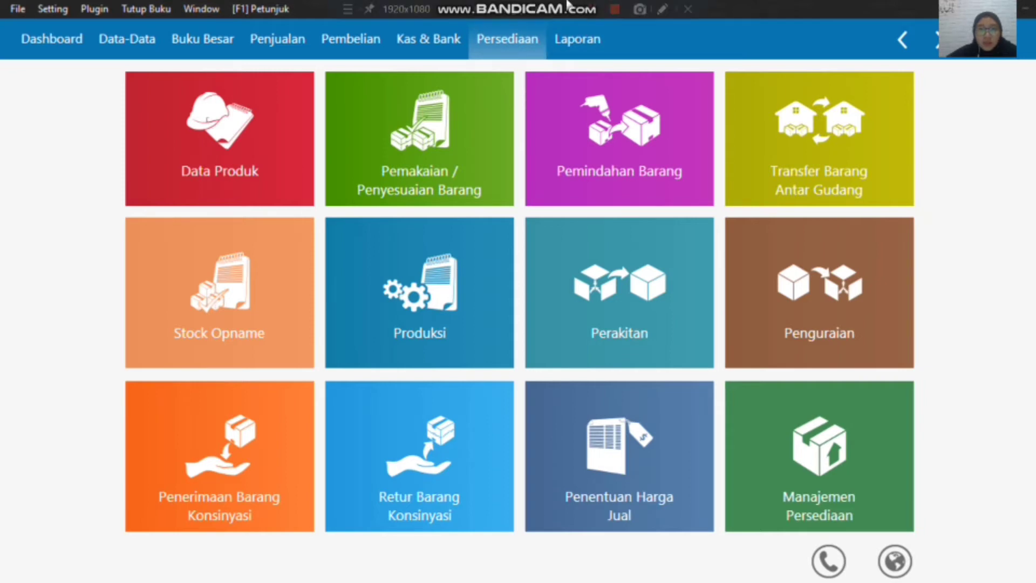
mouse_move(206, 137)
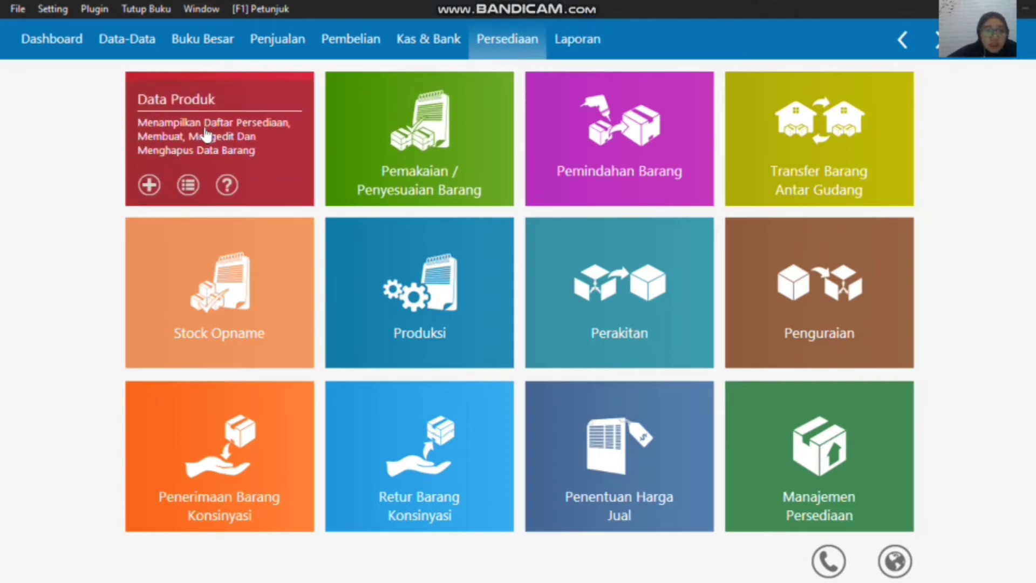
left_click(148, 186)
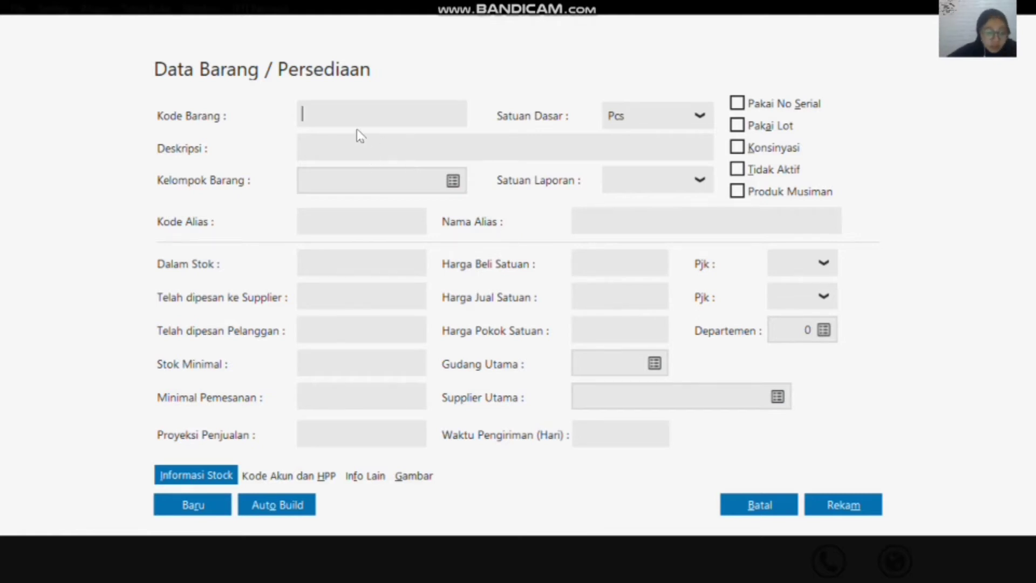
type("H")
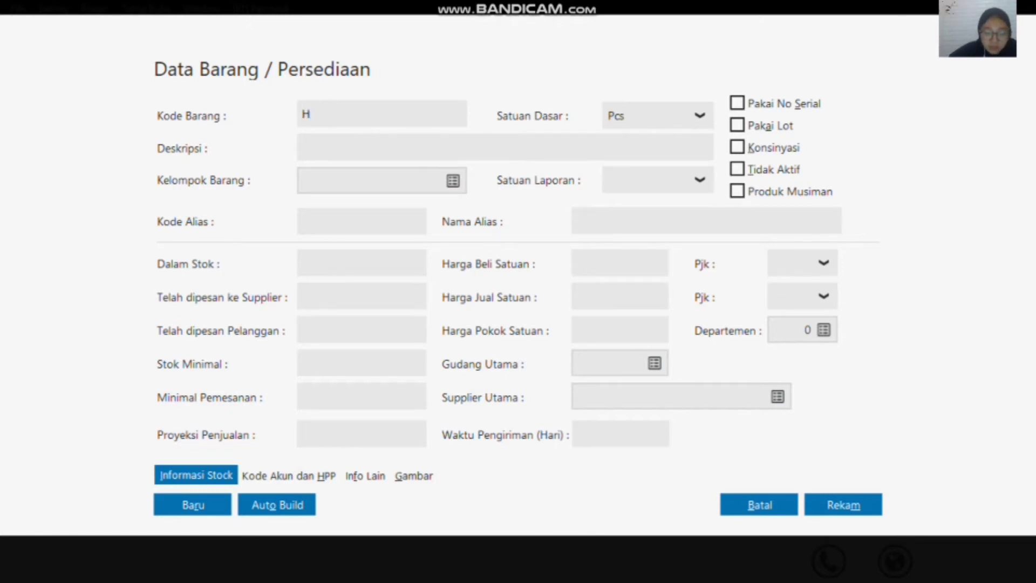
type("-001")
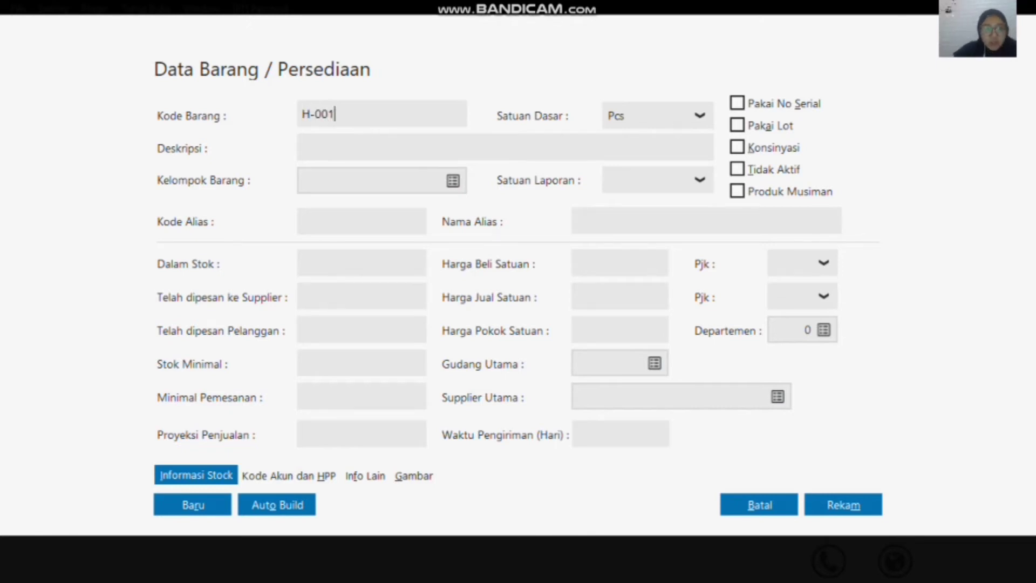
Step: Enter the description Samsung Galaxy J1 for item H-001 and record the item
left_click(403, 146)
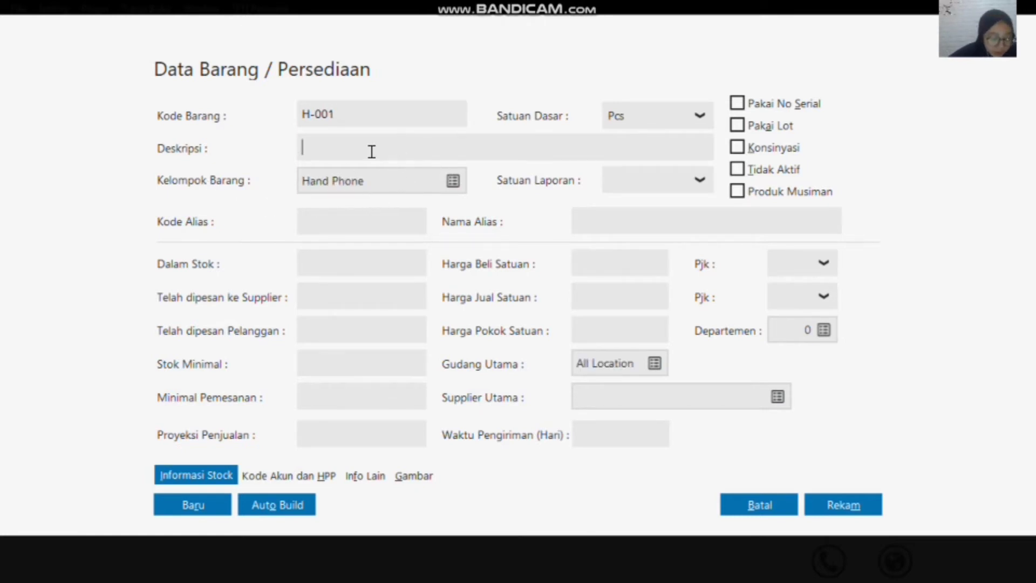
type("S")
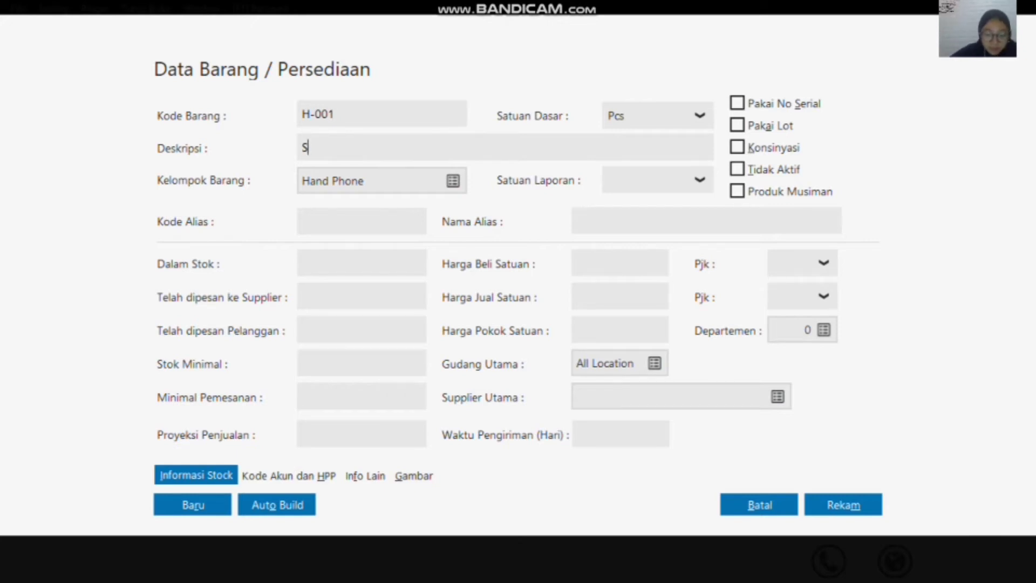
type("amsung Ga")
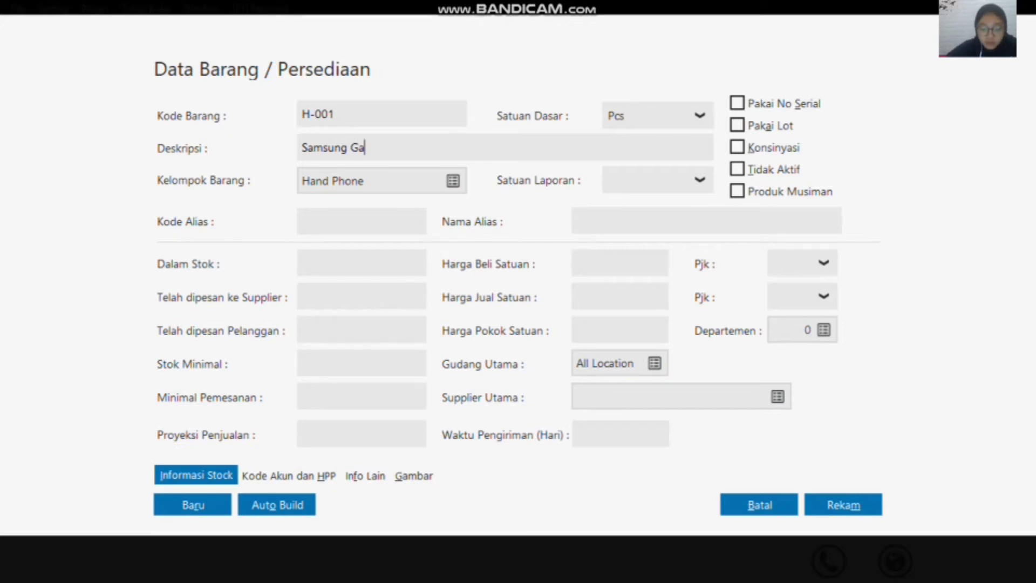
type("xy J1")
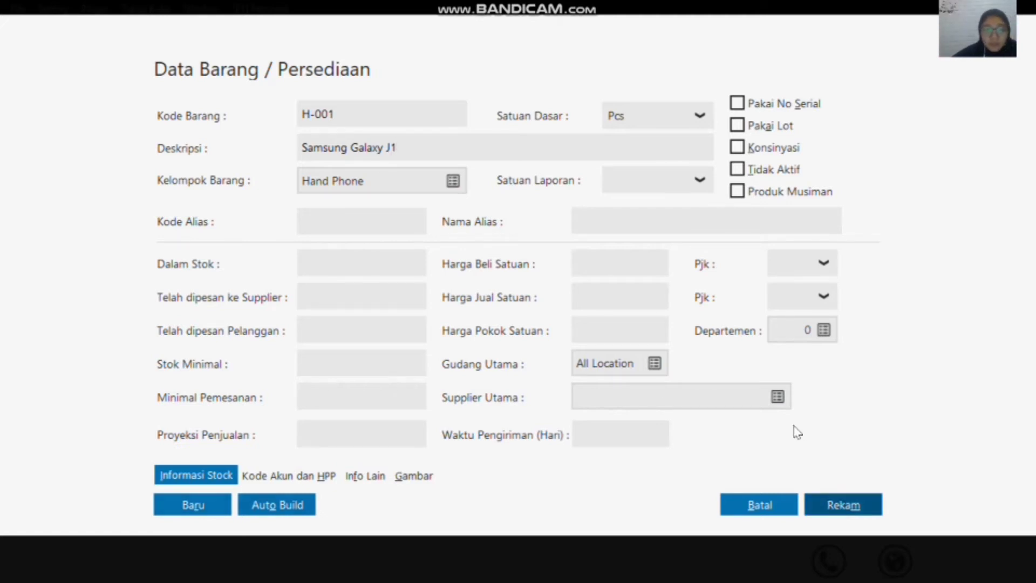
left_click(842, 503)
Step: Open the product data list and check the recorded handphone items
mouse_move(161, 165)
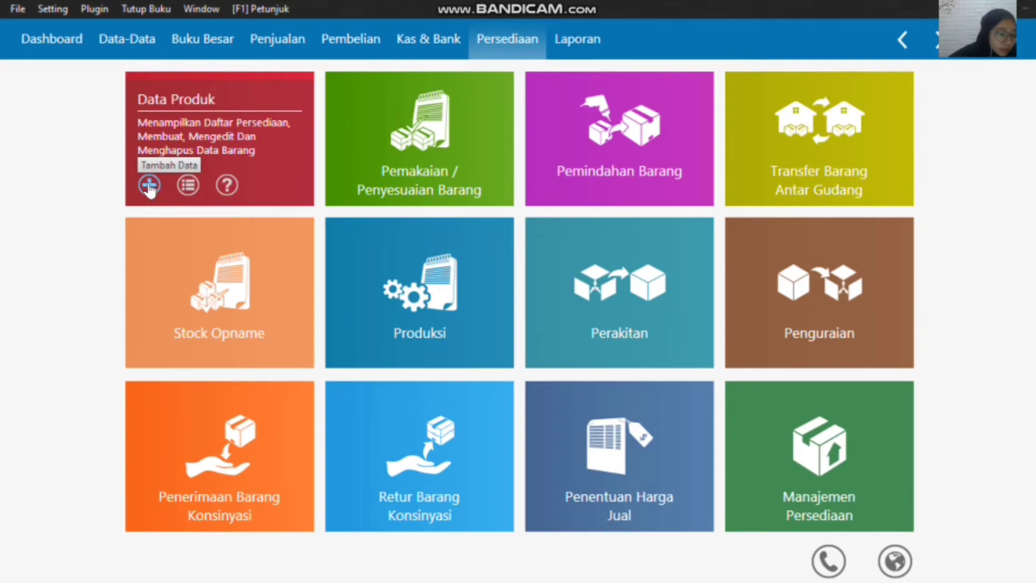
left_click(149, 185)
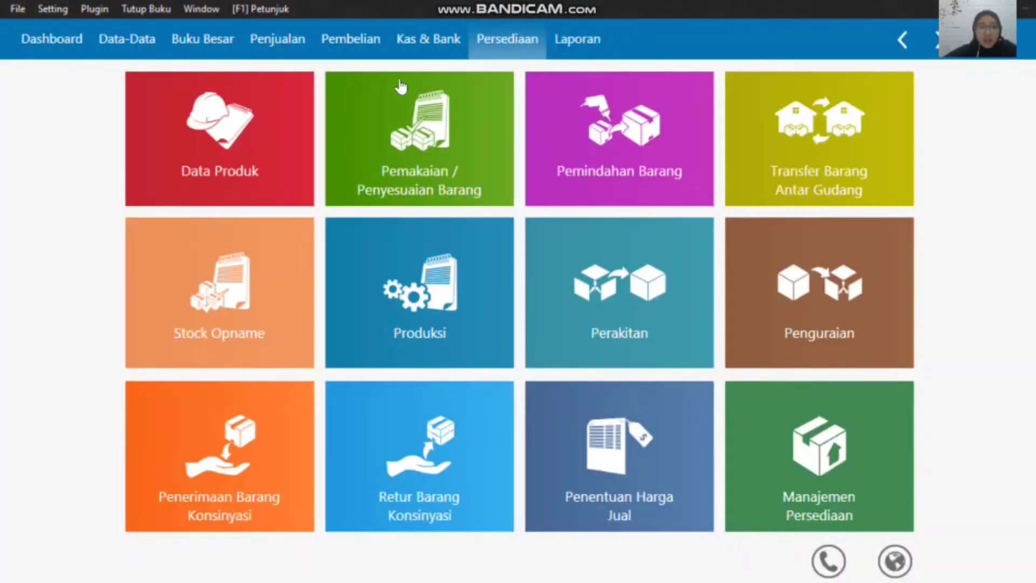
mouse_move(189, 141)
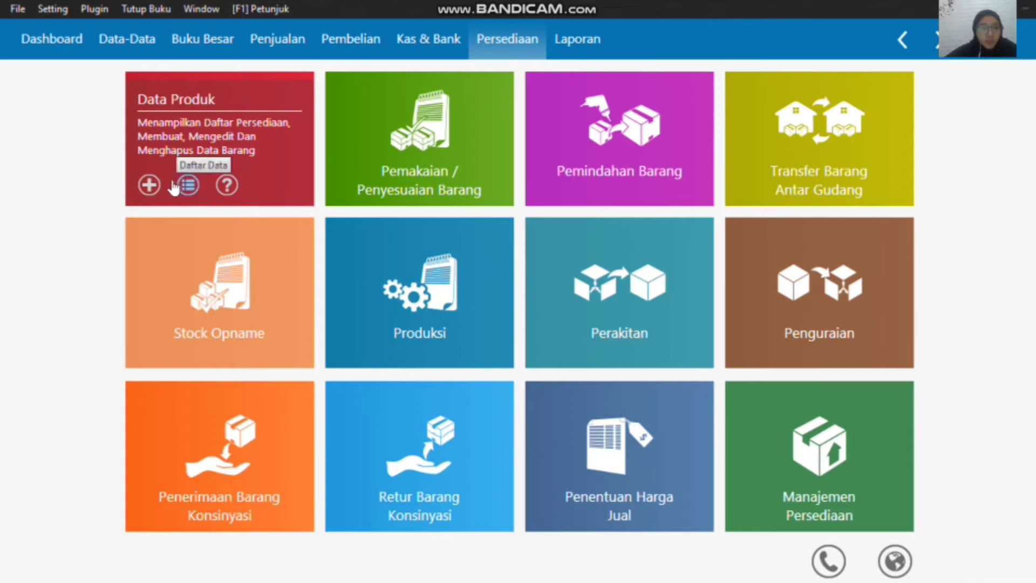
left_click(189, 186)
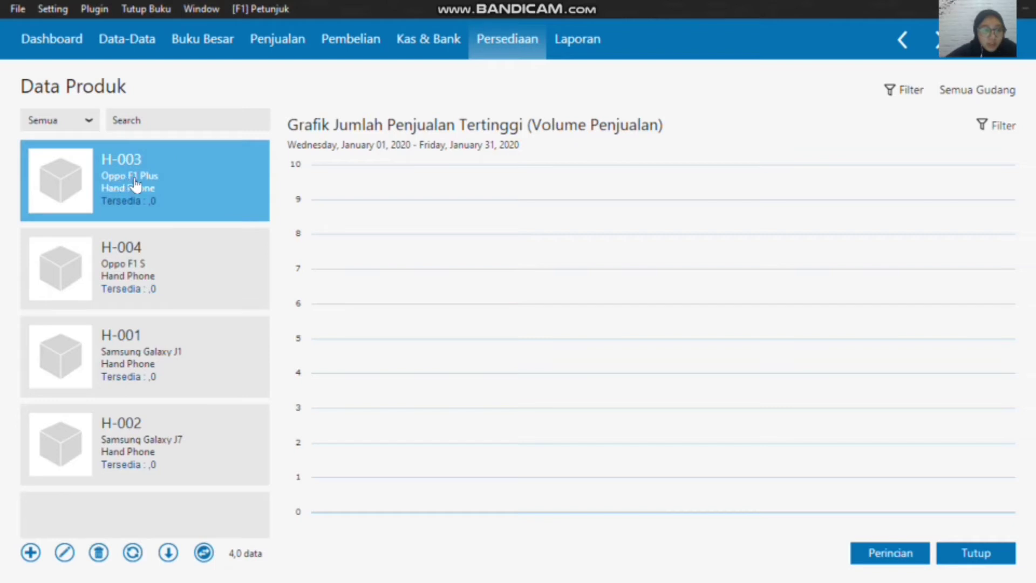
left_click(126, 282)
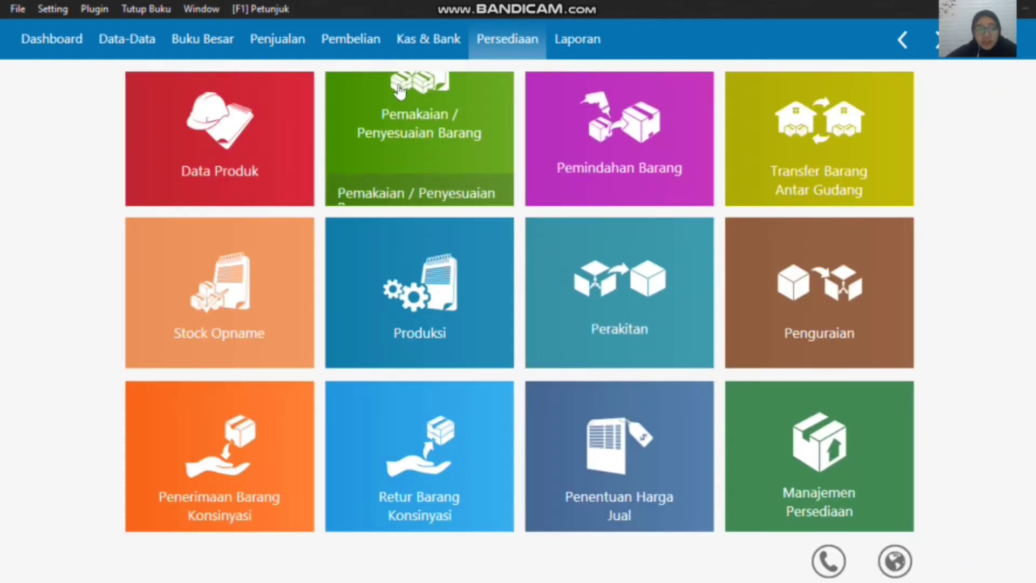
Step: Add a new inventory item with the item code C-001
left_click(151, 186)
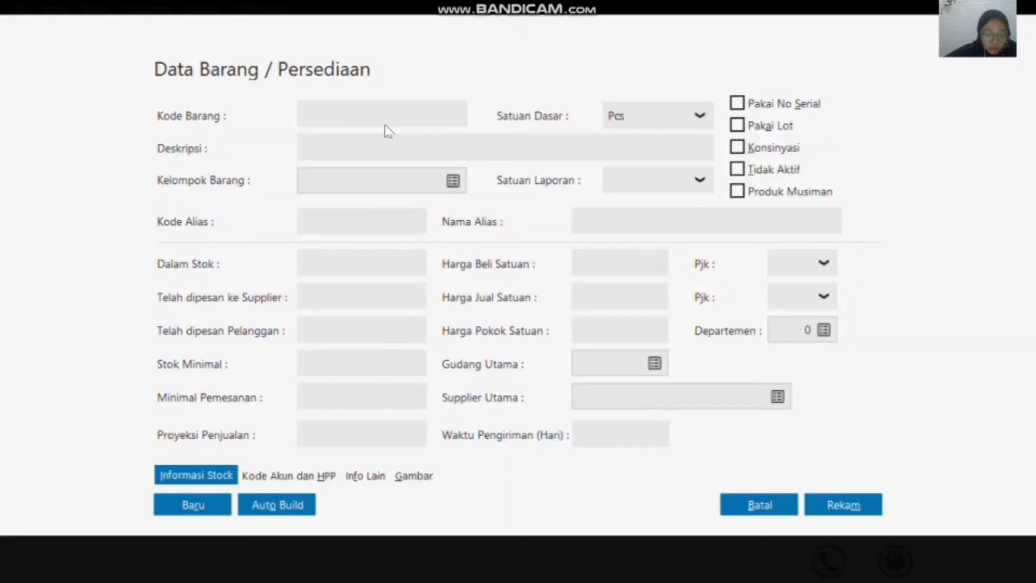
type("C-001")
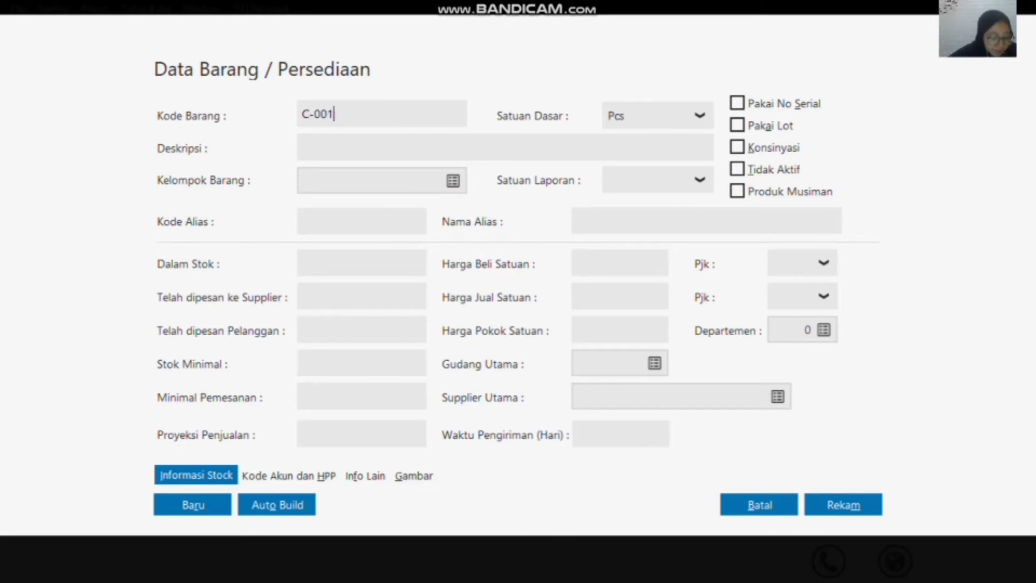
left_click(326, 150)
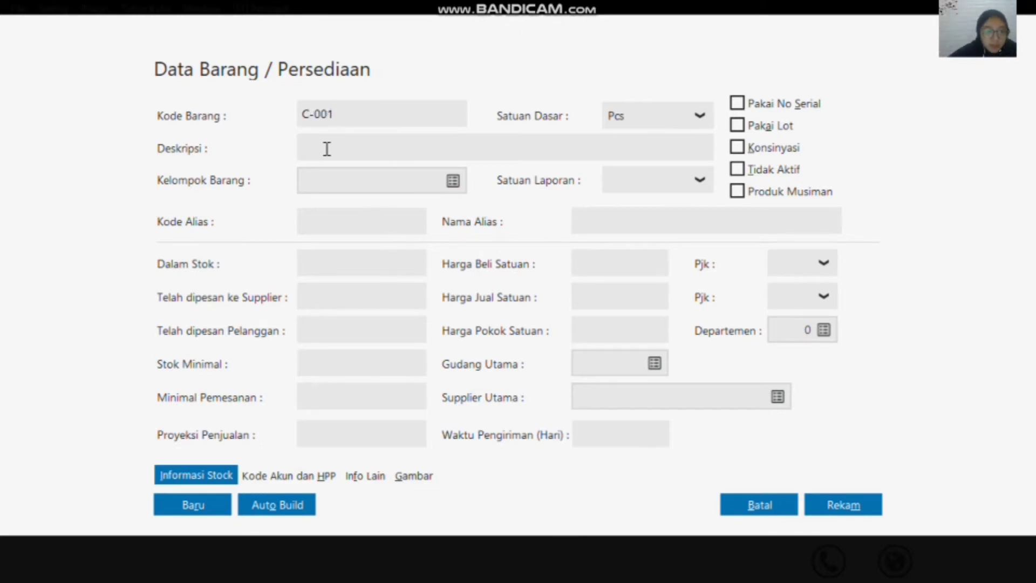
Step: Assign item C-001 to the item group Baterai
left_click(452, 183)
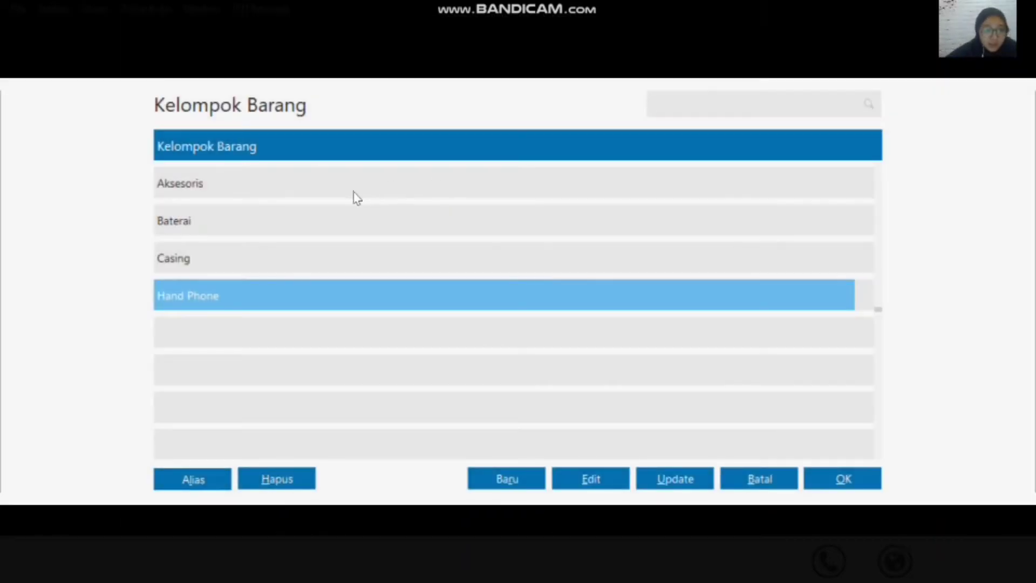
left_click(348, 217)
left_click(844, 480)
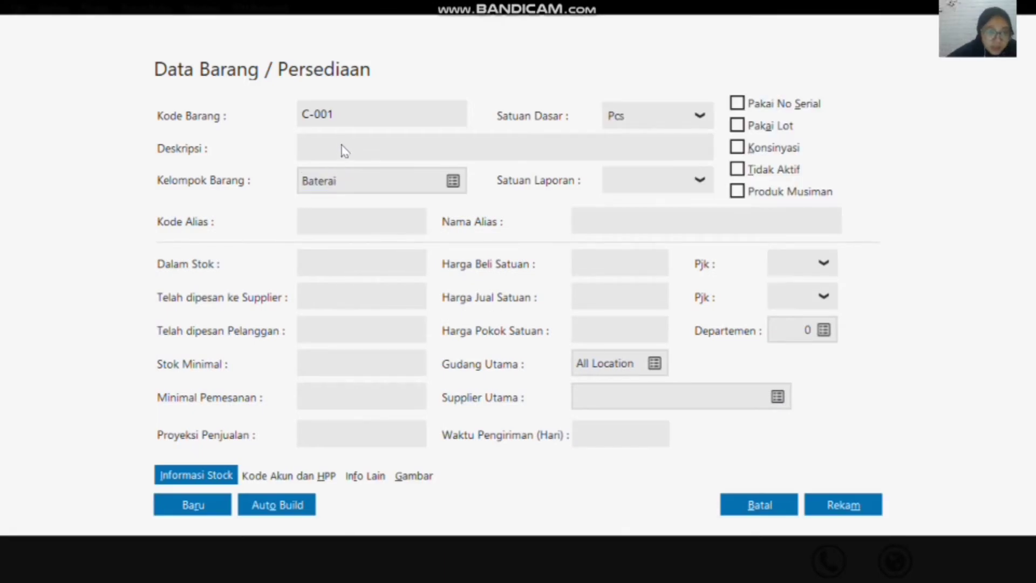
left_click(346, 150)
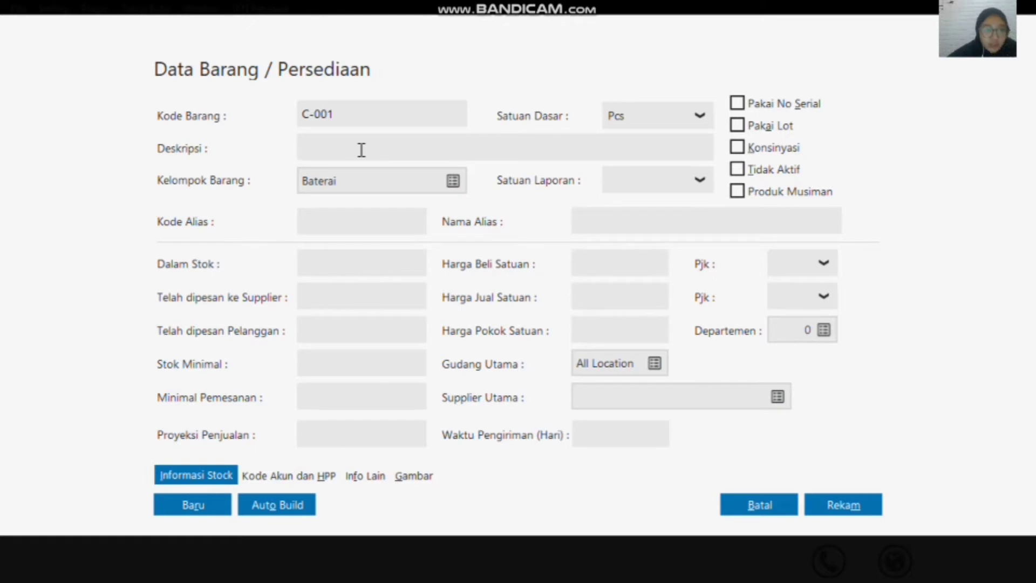
Step: Clear the item code and enter C-001 again
double_click(392, 113)
key("BackSpace")
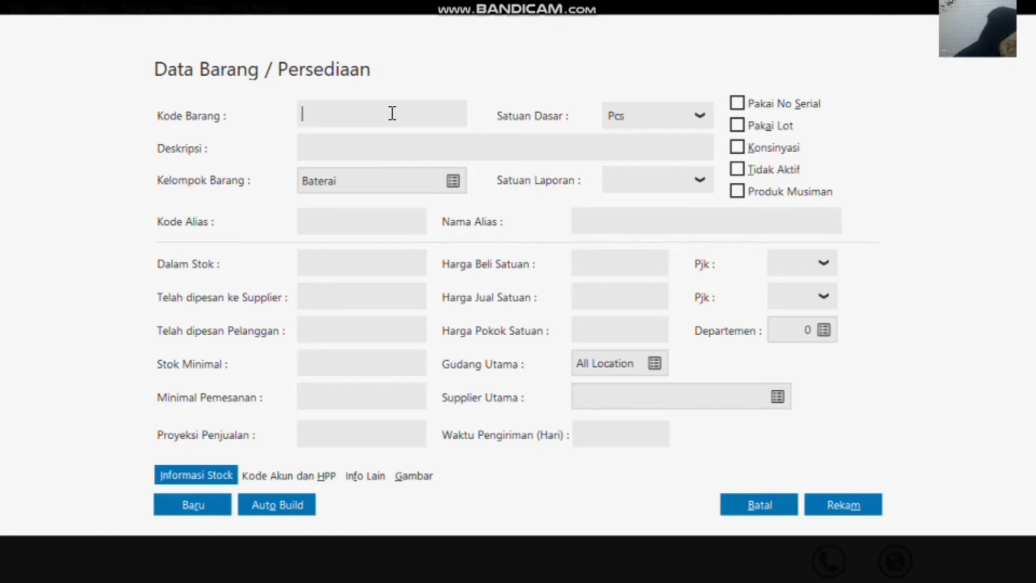
type("C")
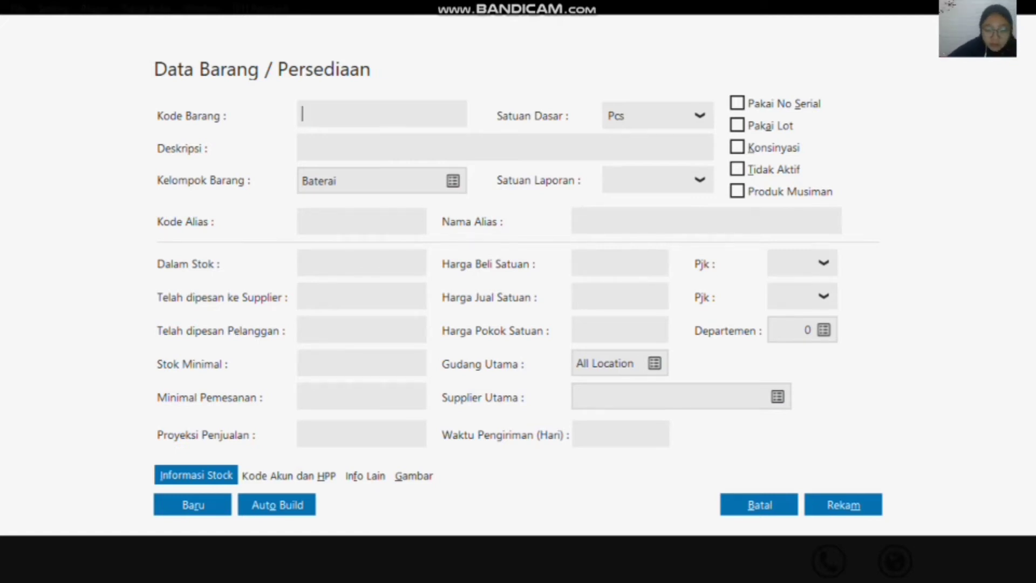
type("C-001")
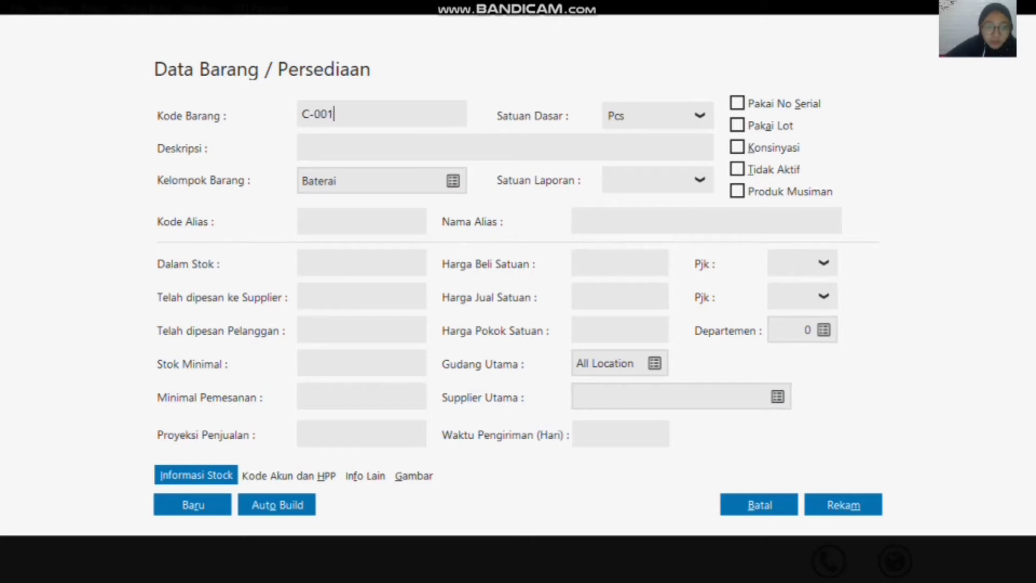
Step: Set the item group of C-001 to Casing
left_click(456, 185)
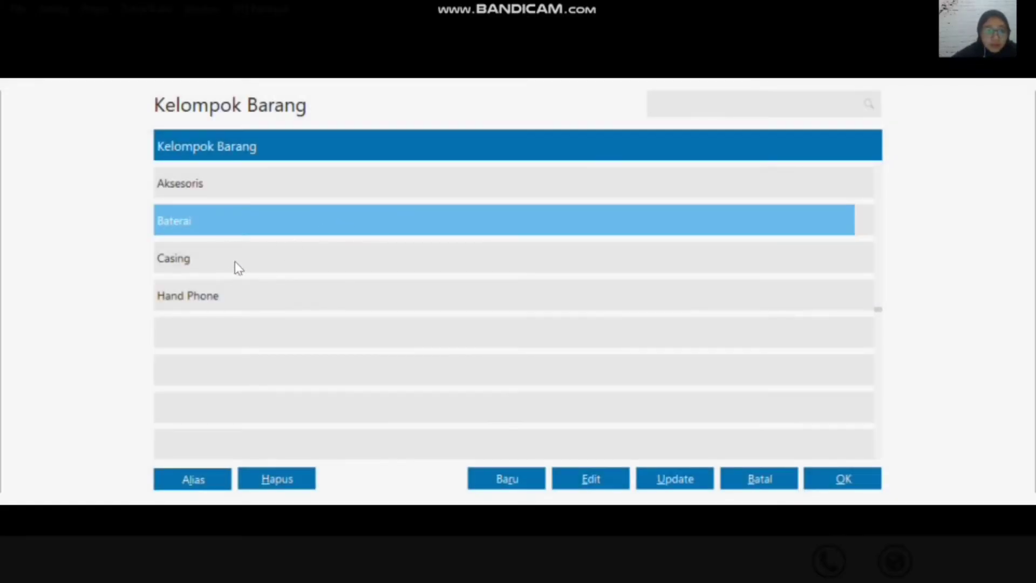
left_click(236, 264)
left_click(844, 479)
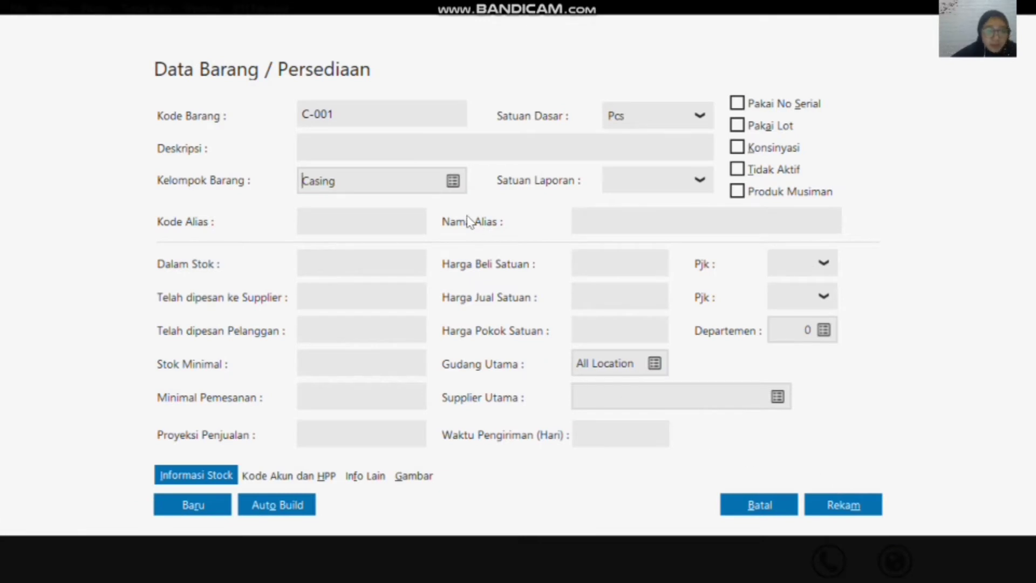
Step: Enter the description "Casingg Samsung" for item C-001 and record the item
left_click(384, 142)
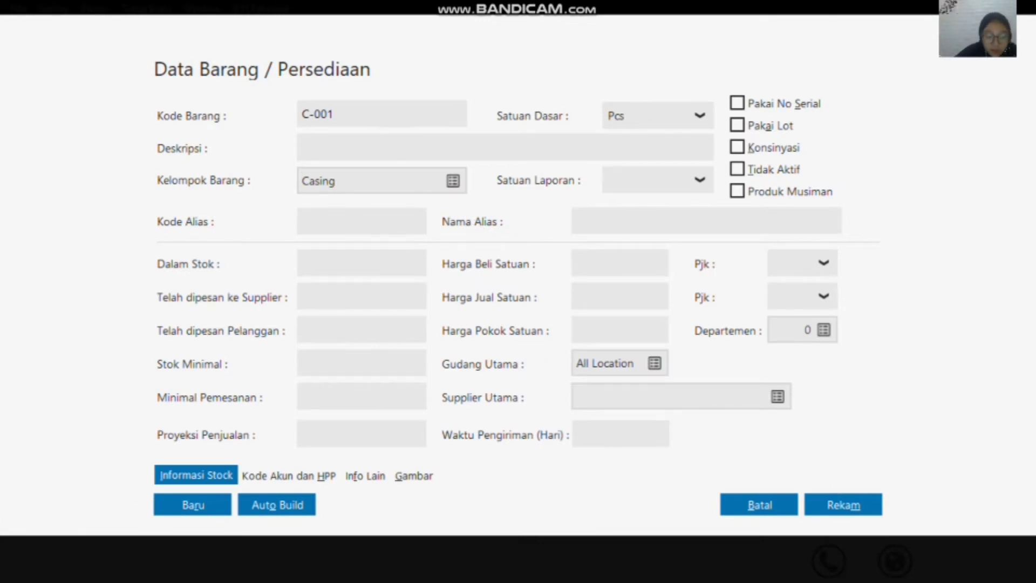
type("Casingg ")
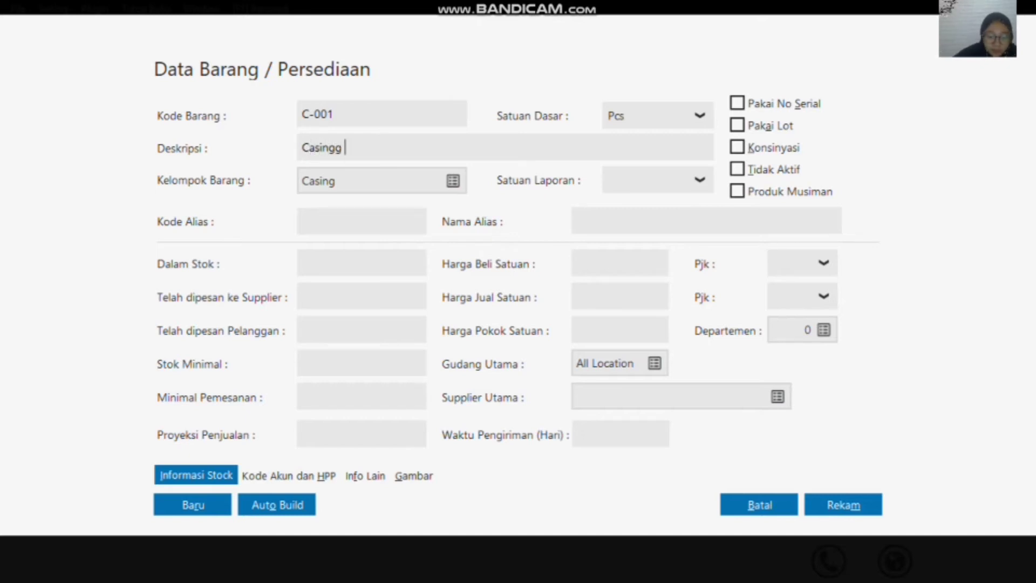
type("Samsung")
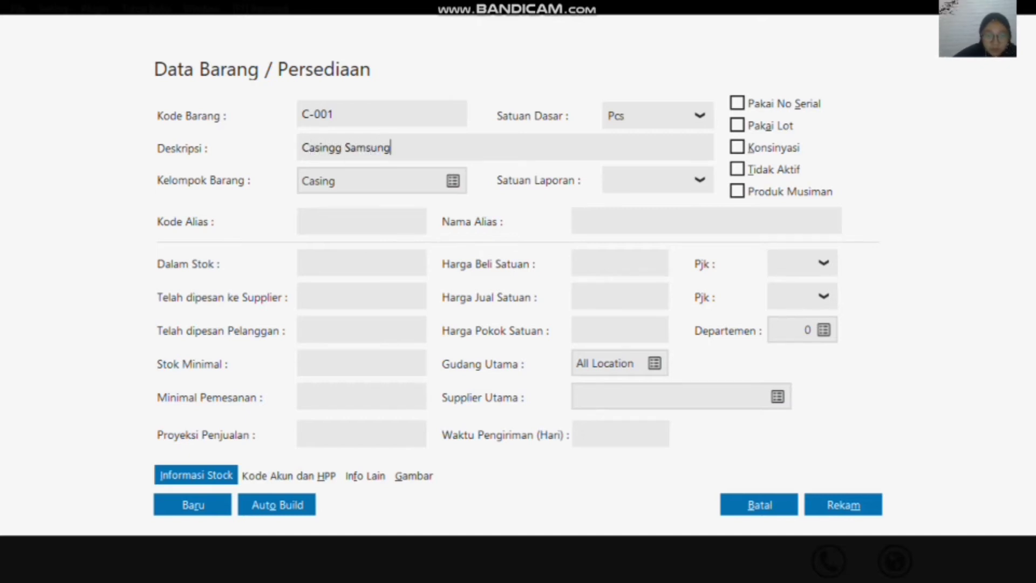
left_click(843, 506)
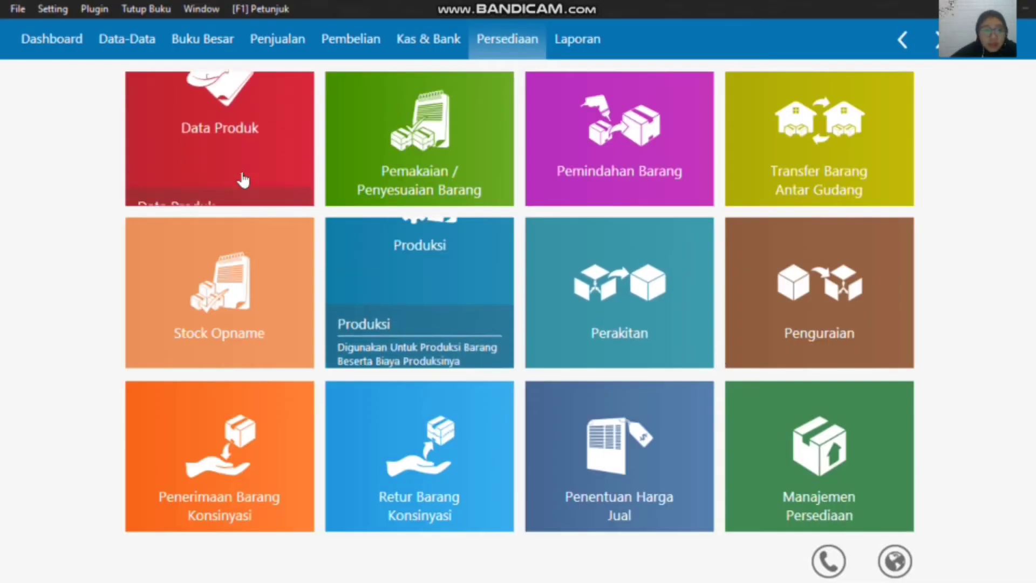
Step: Add another inventory item with the item code C-002 in the Casing group
left_click(156, 186)
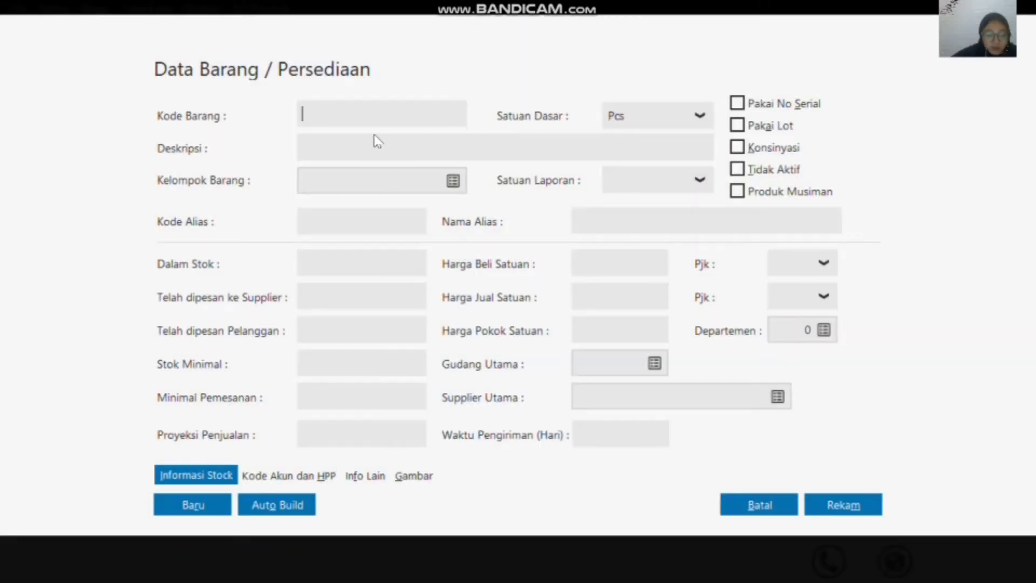
type("C-")
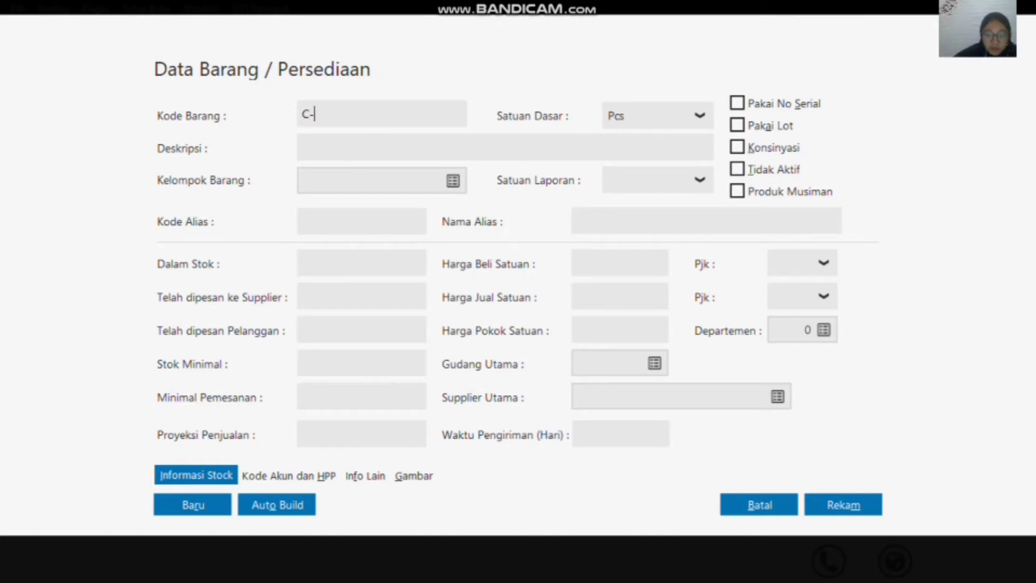
type("002")
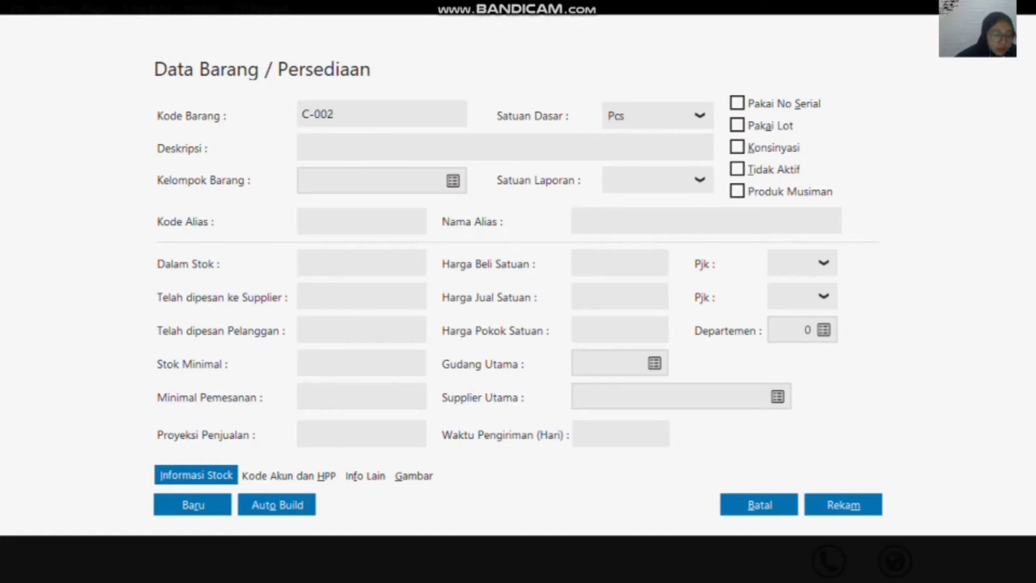
left_click(363, 180)
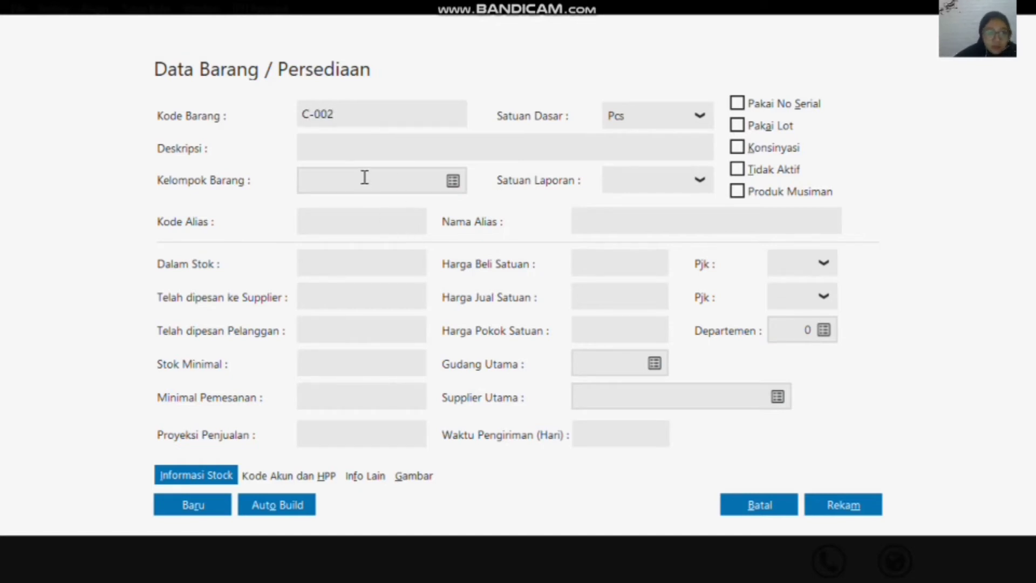
Step: Enter the description Casing Oppo for item C-002
left_click(400, 146)
type("casing")
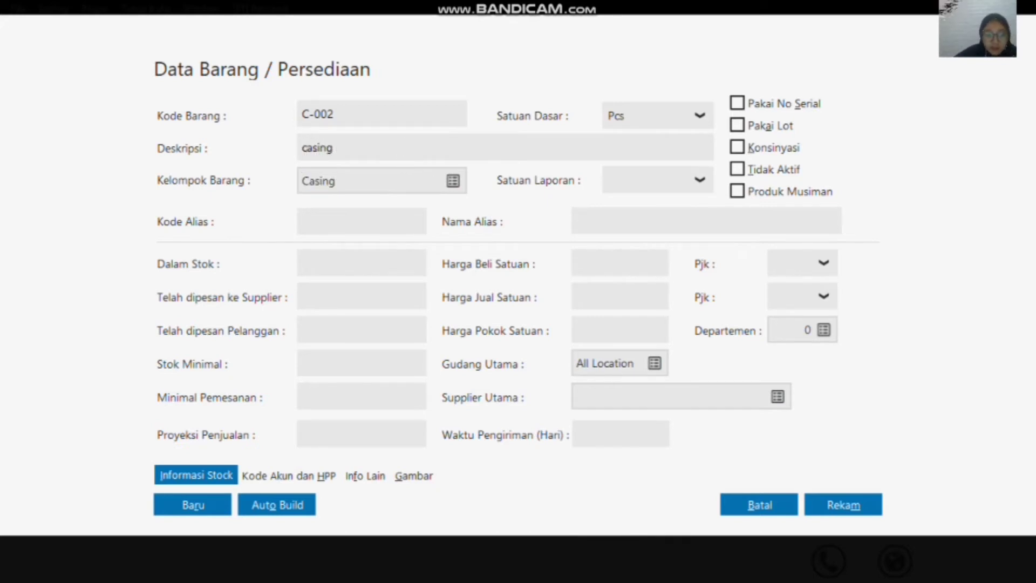
key("BackSpace")
key("BackSpace")
key("BackSpace")
key("BackSpace")
key("BackSpace")
key("BackSpace")
type("Casing Oppo")
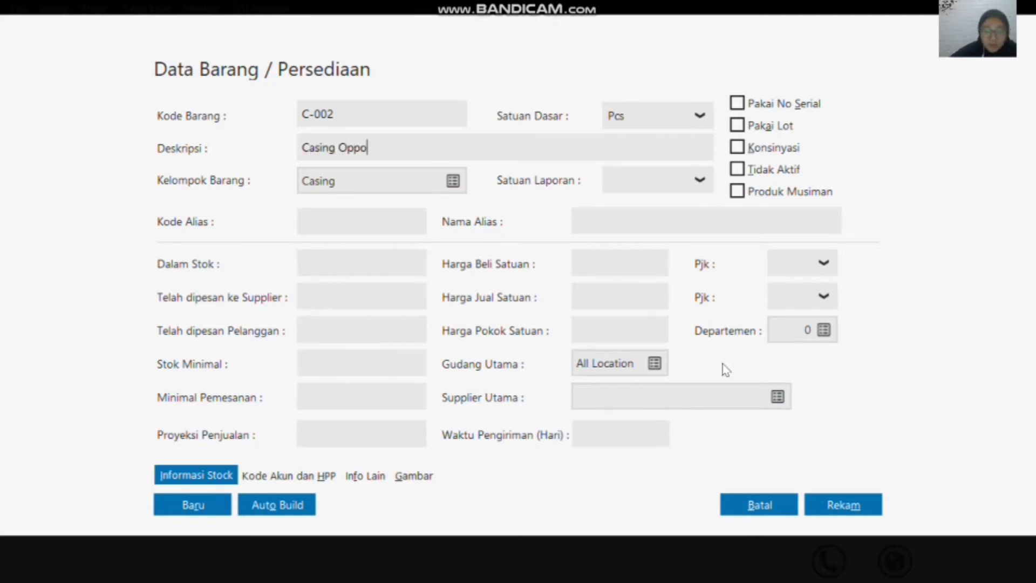
Step: Record item C-002 and check its entry in the product list
left_click(858, 509)
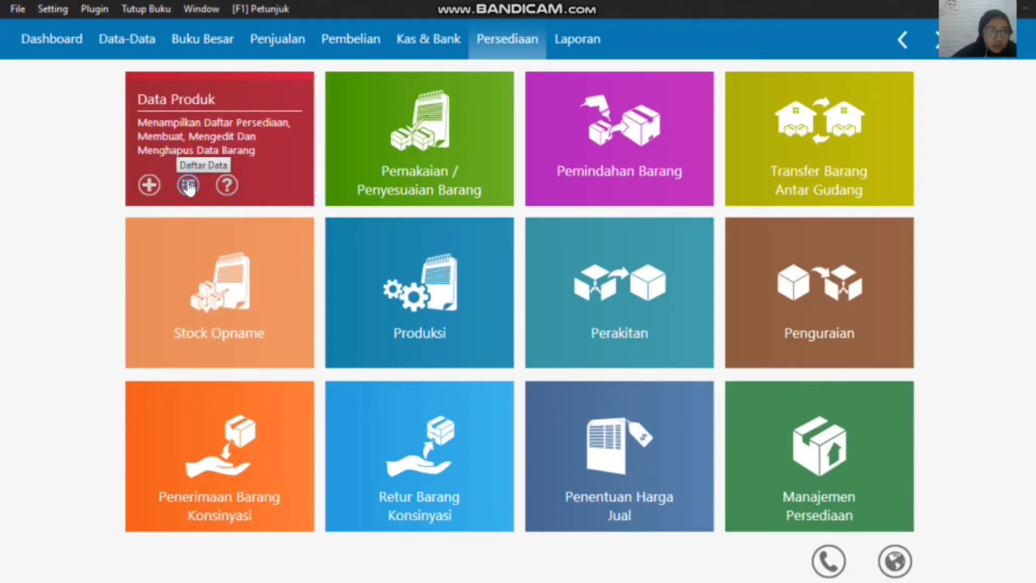
left_click(189, 187)
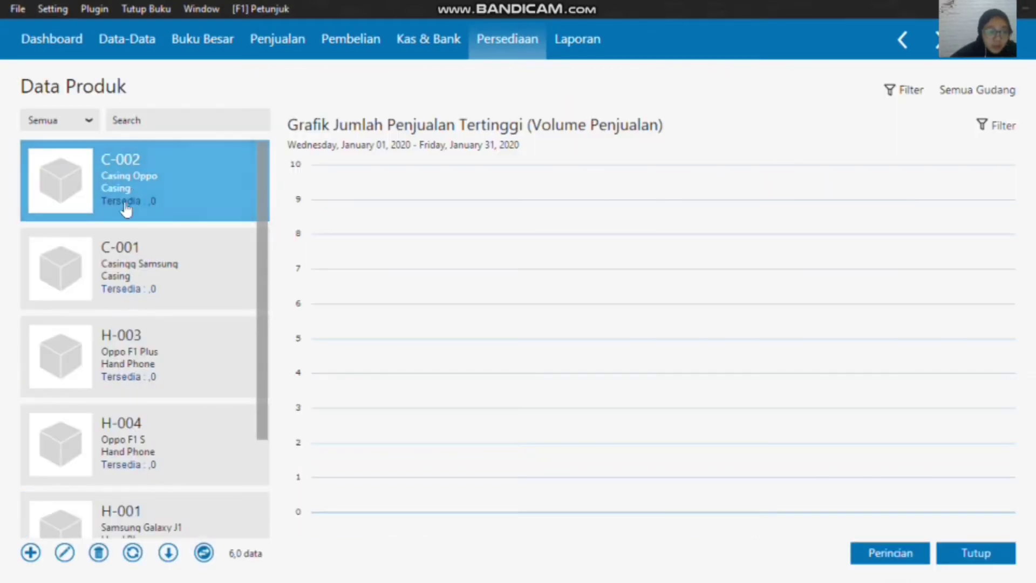
left_click(973, 556)
Step: Add another inventory item with the item code B-001
mouse_move(139, 169)
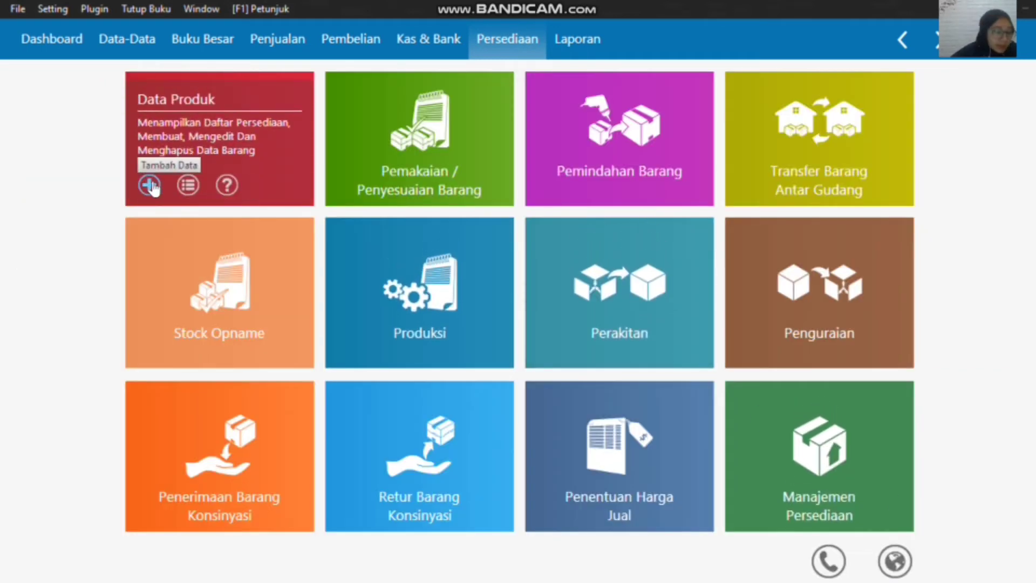
left_click(150, 185)
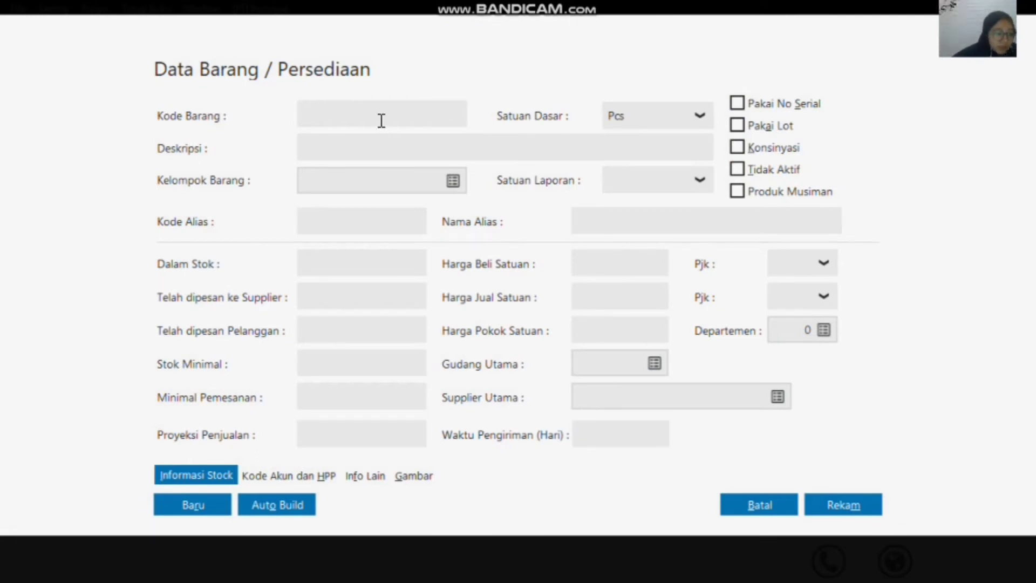
type("b")
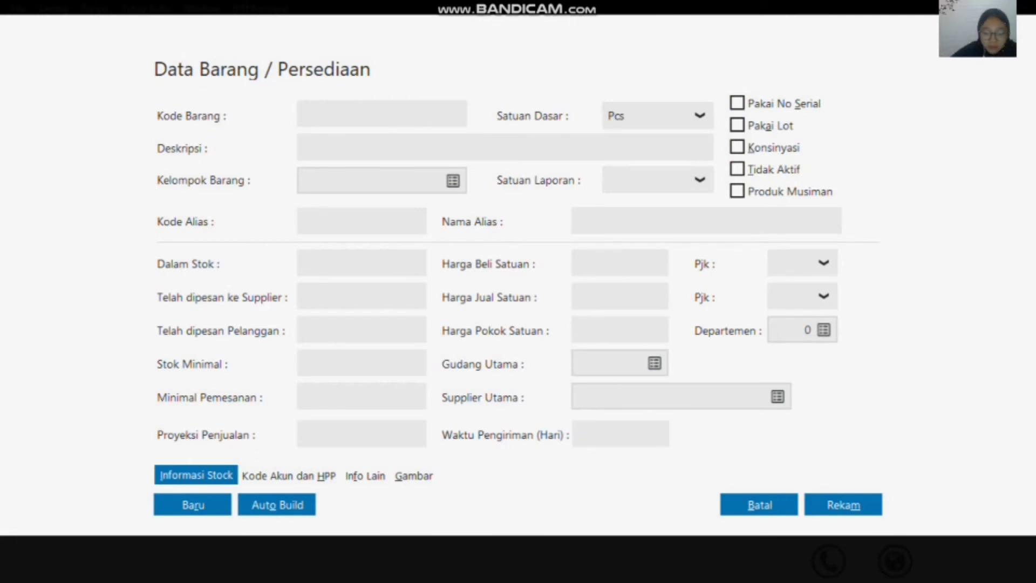
type("B-001")
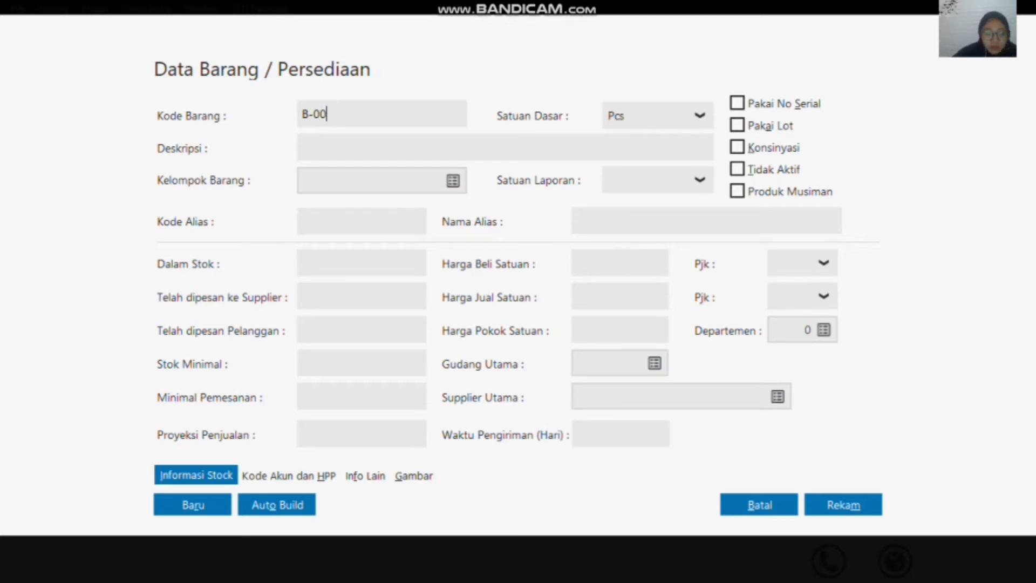
Step: Set the item group of B-001 to Baterai
left_click(372, 151)
left_click(453, 180)
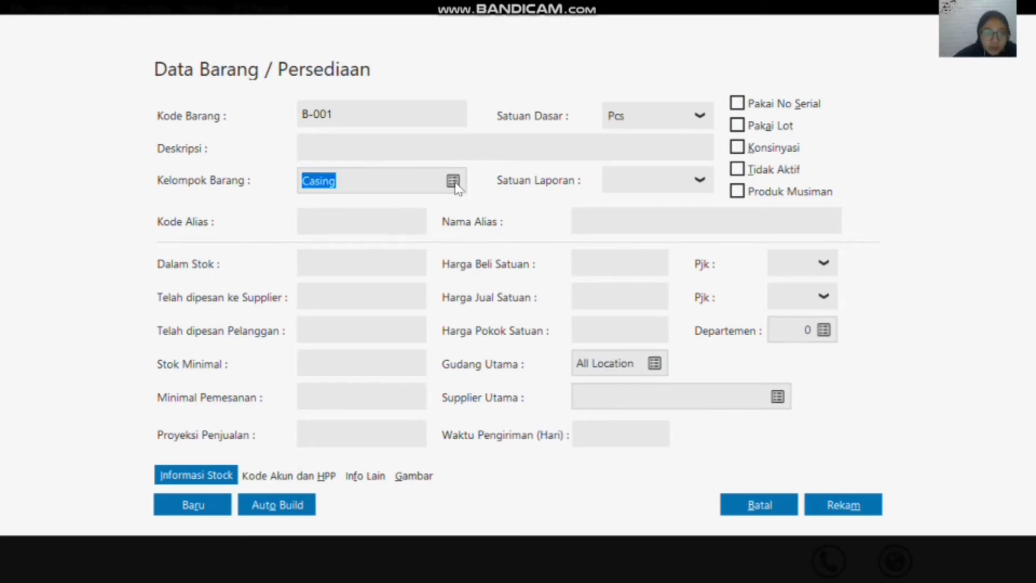
left_click(345, 218)
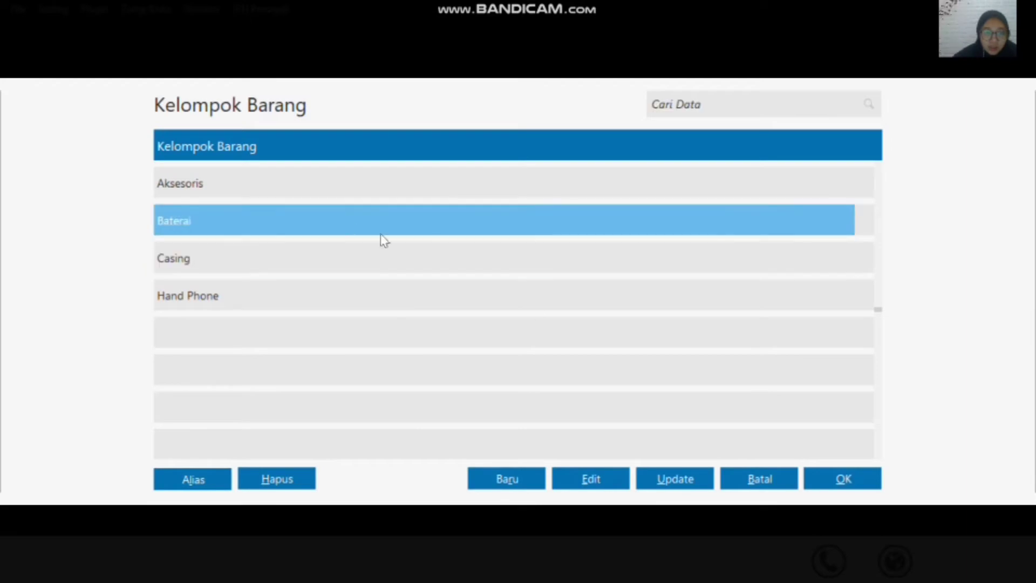
left_click(839, 482)
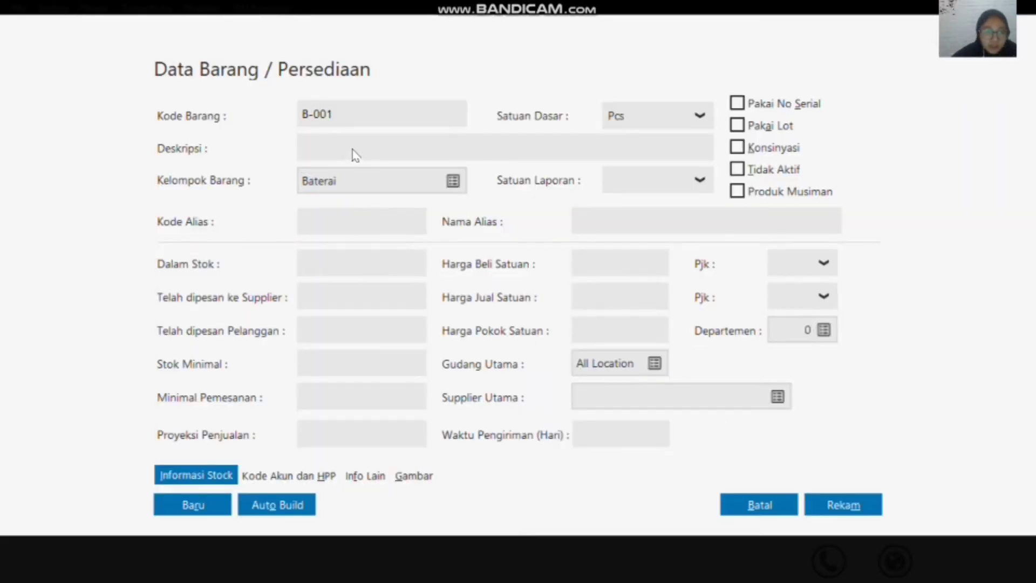
Step: Enter the description Baterai Samsung for item B-001 and record the item
left_click(334, 148)
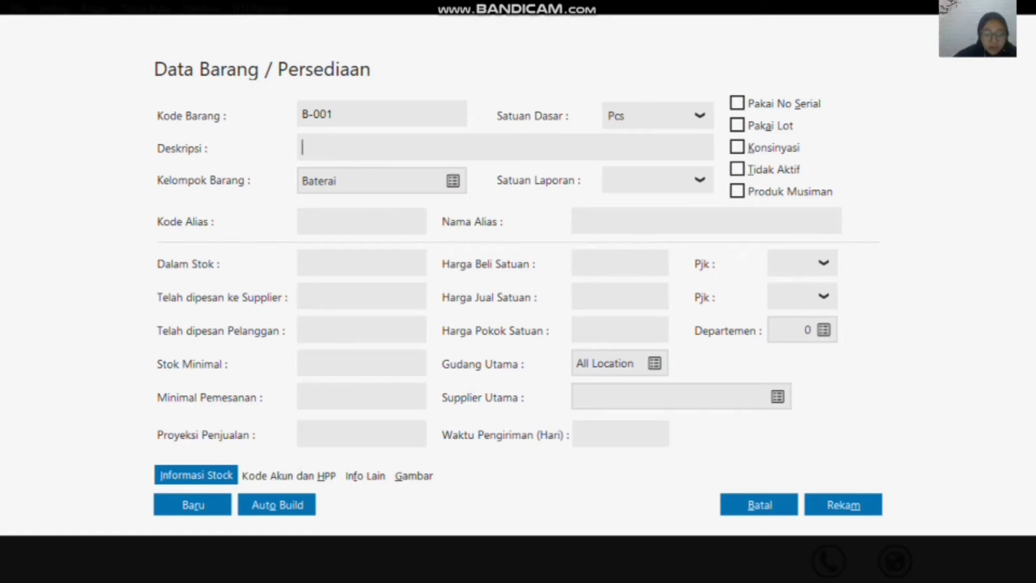
type("Bater")
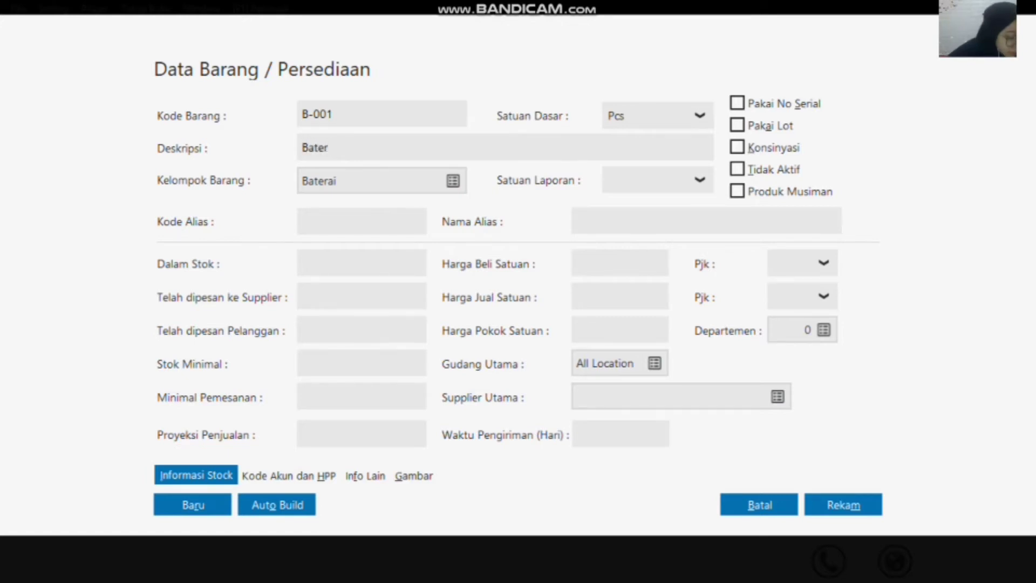
type("ai Samsun")
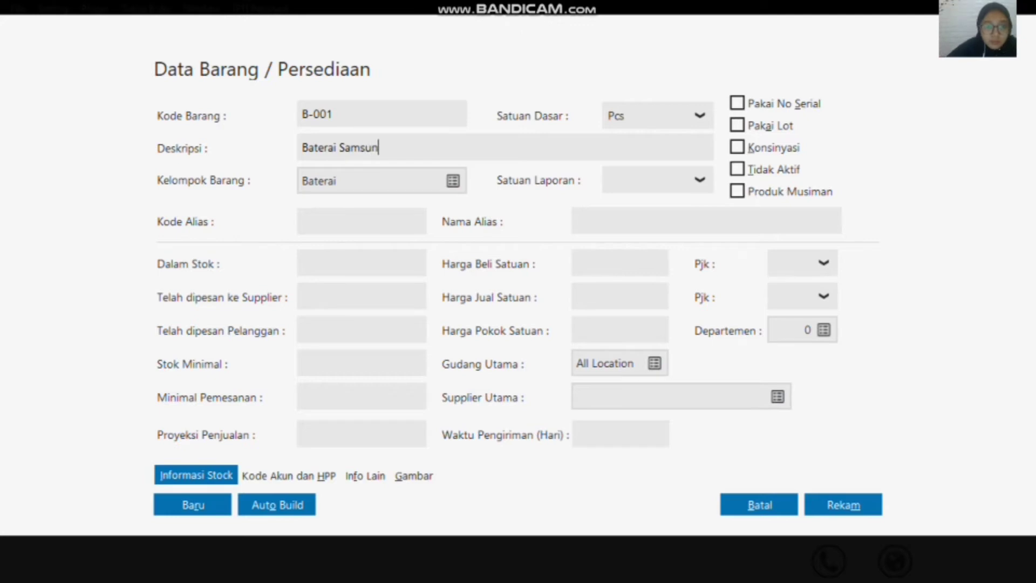
type("g")
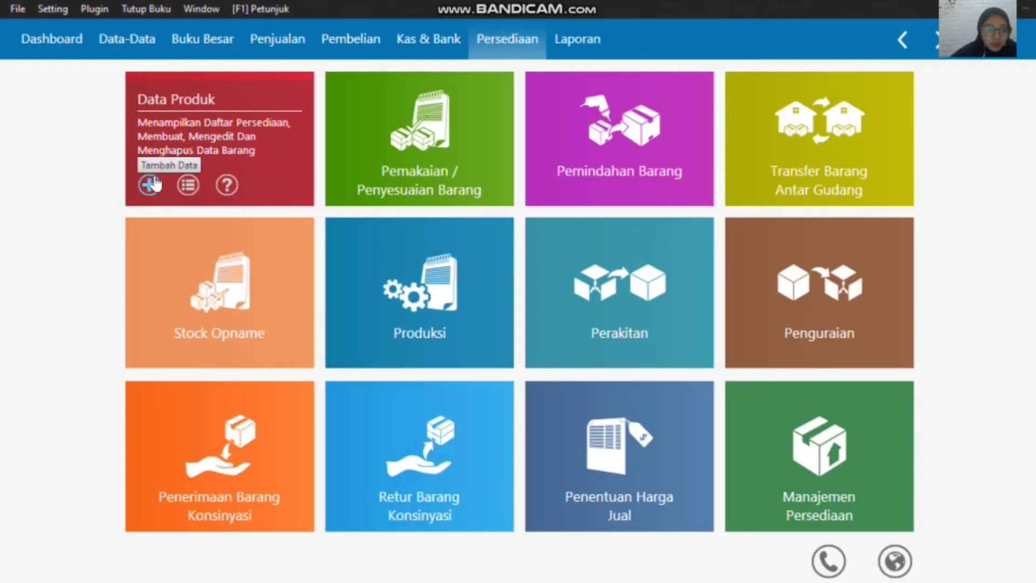
Step: Add another inventory item with the item code B-002
left_click(152, 183)
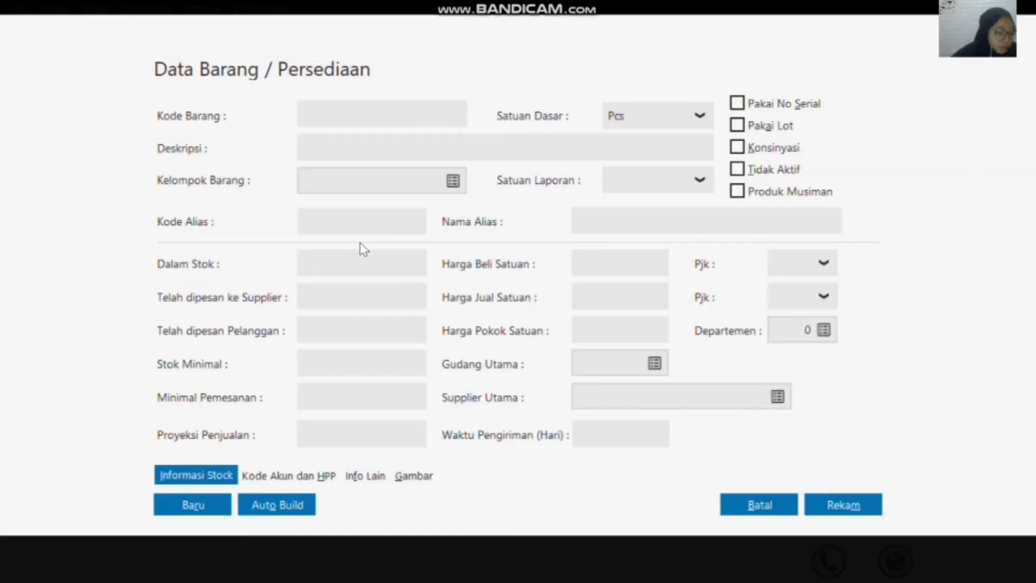
left_click(385, 118)
type("B-002")
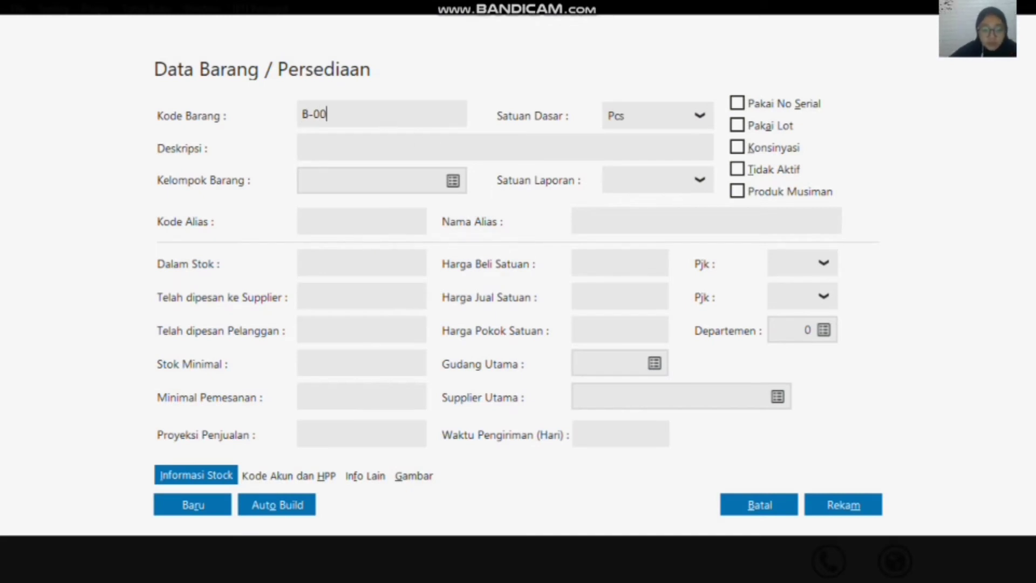
Step: Enter the description Baterai Oppo for item B-002 and record the item
left_click(441, 147)
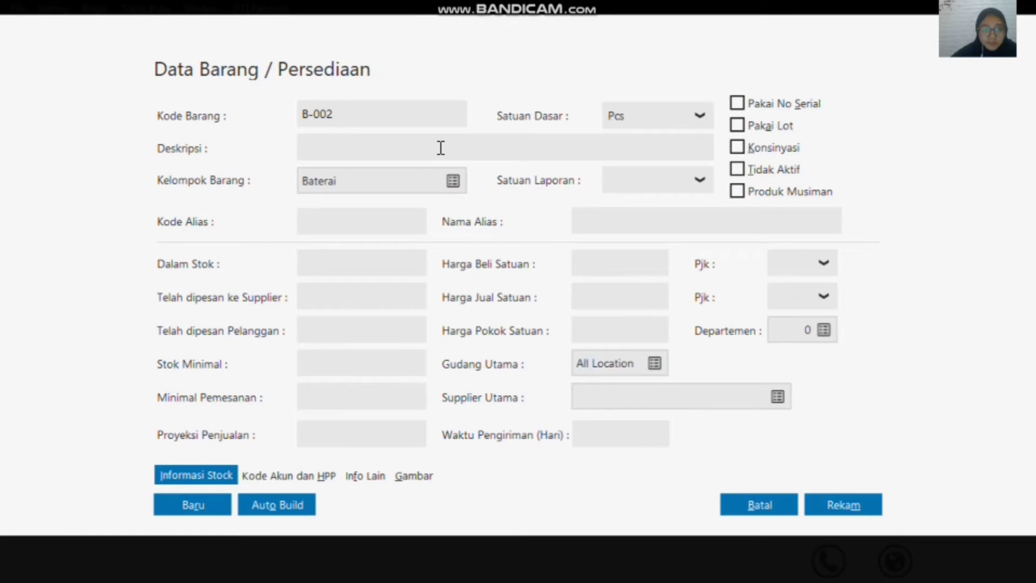
type("Bater")
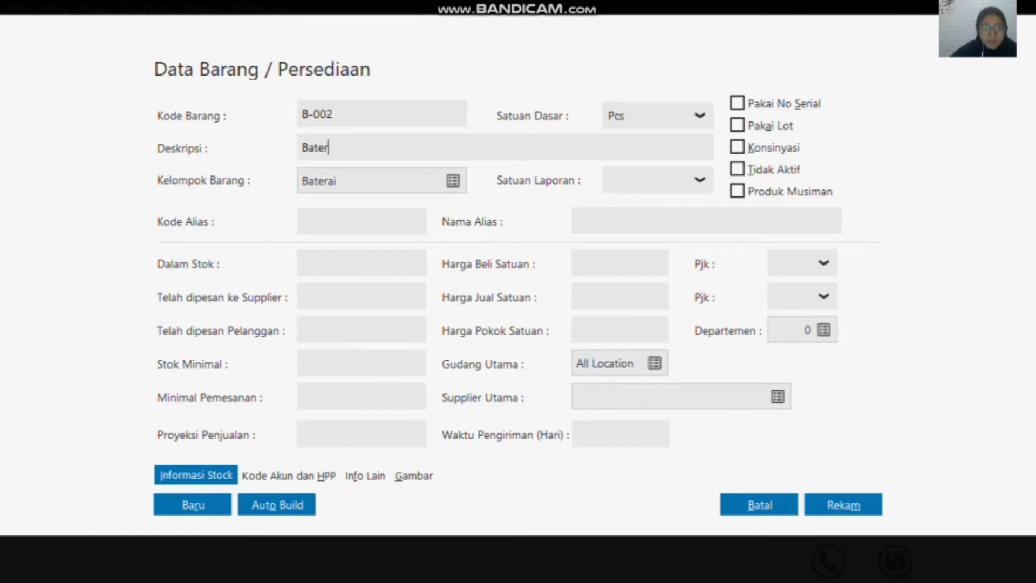
type("ai Oppo")
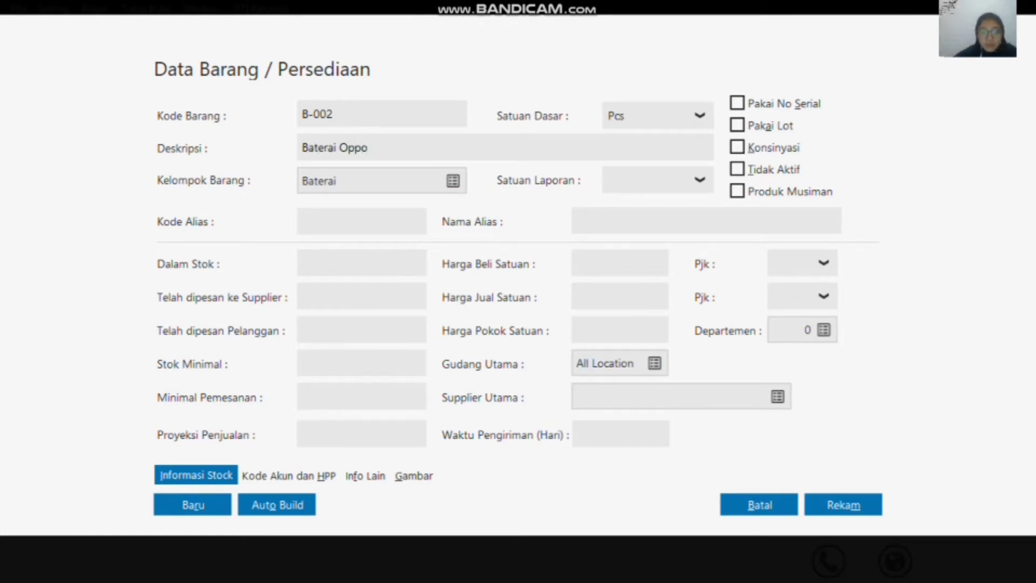
left_click(863, 500)
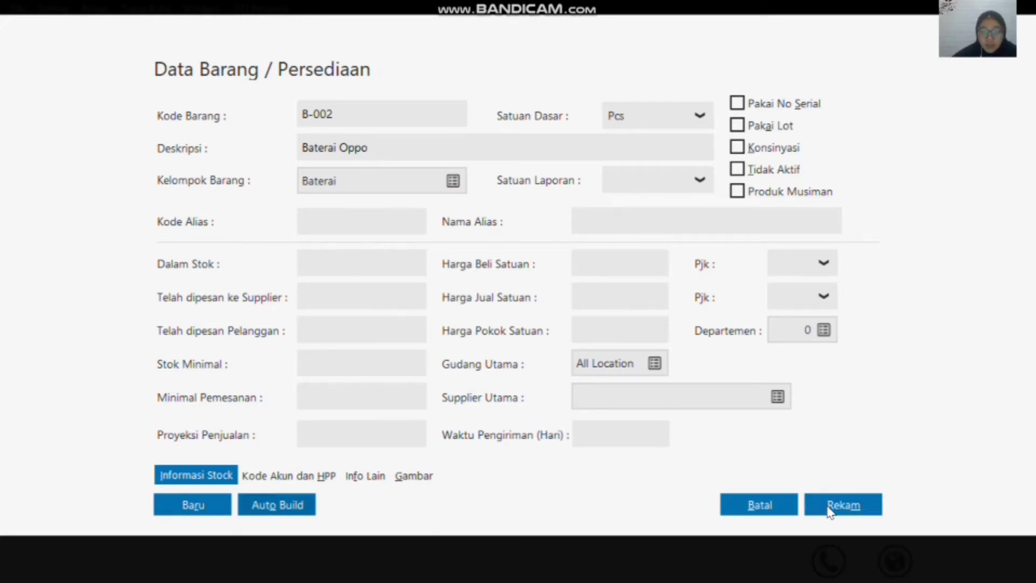
left_click(840, 510)
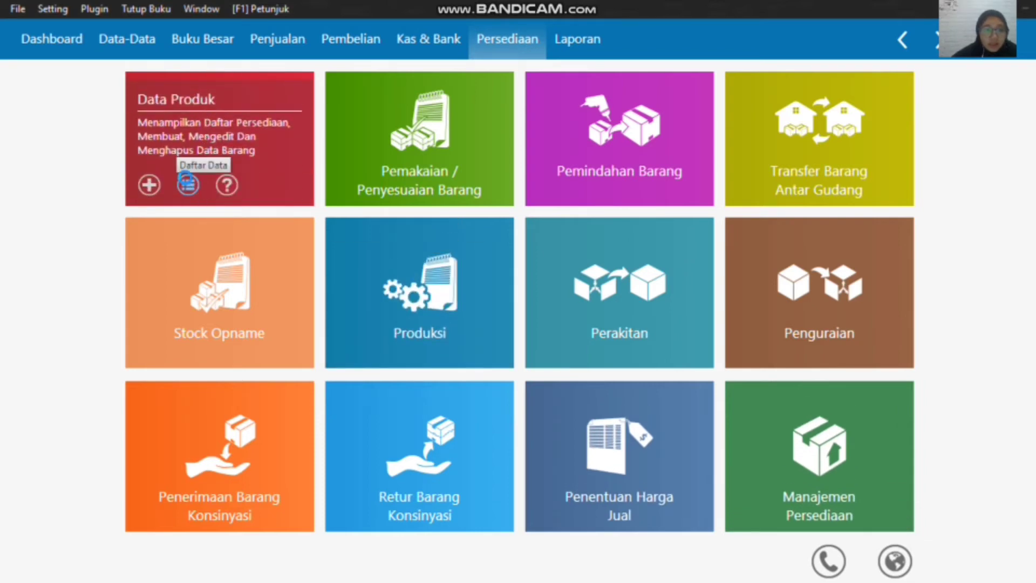
Step: Review the full product list to check all recorded inventory items, and close it
left_click(189, 185)
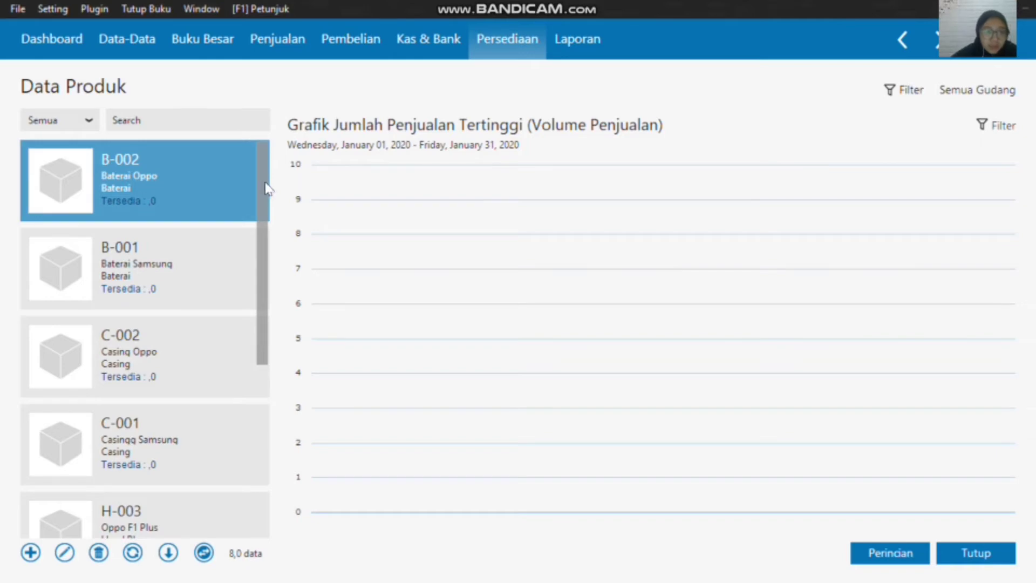
scroll(266, 262, "down", 5)
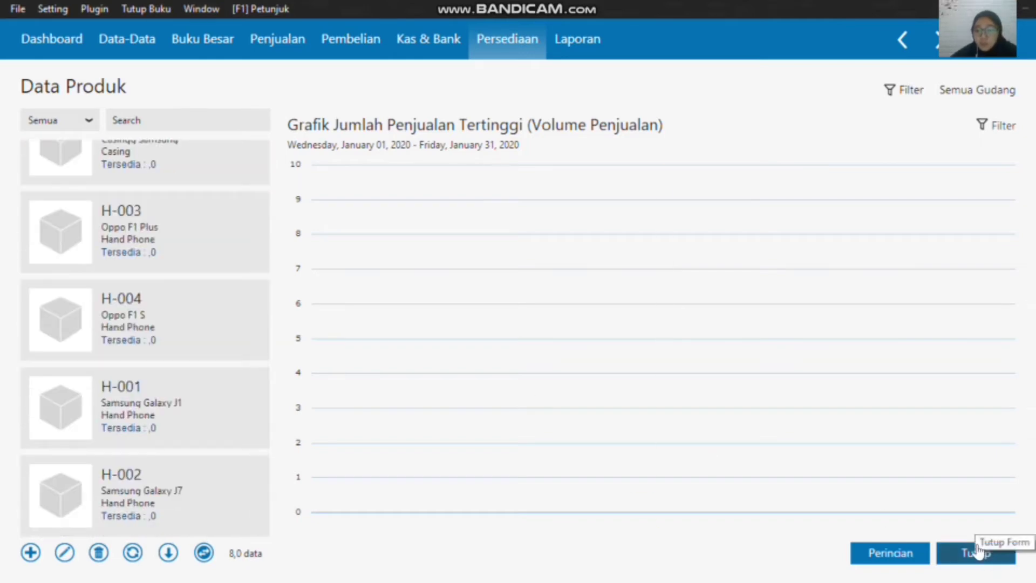
left_click(991, 561)
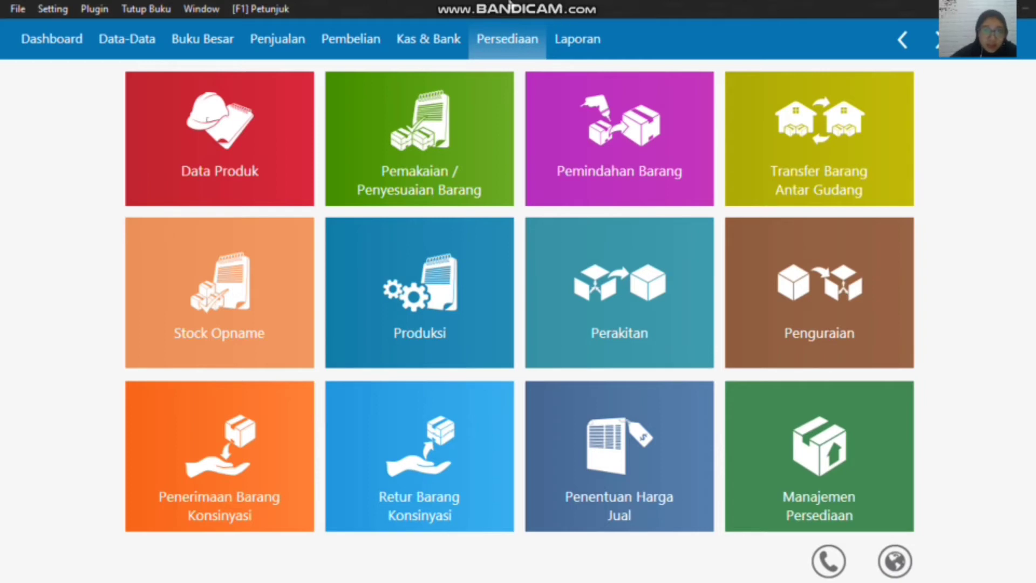
mouse_move(570, 8)
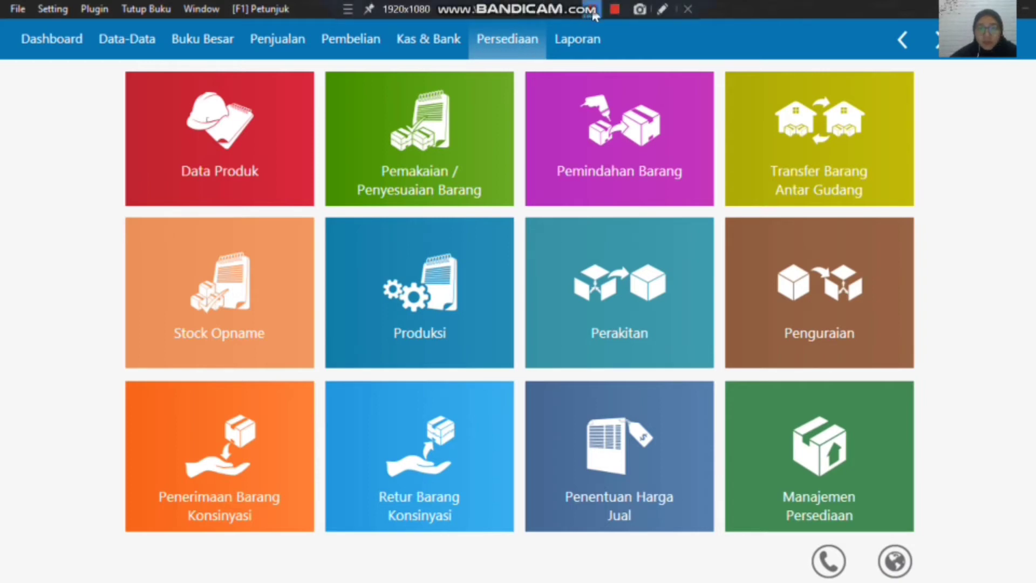
mouse_move(331, 139)
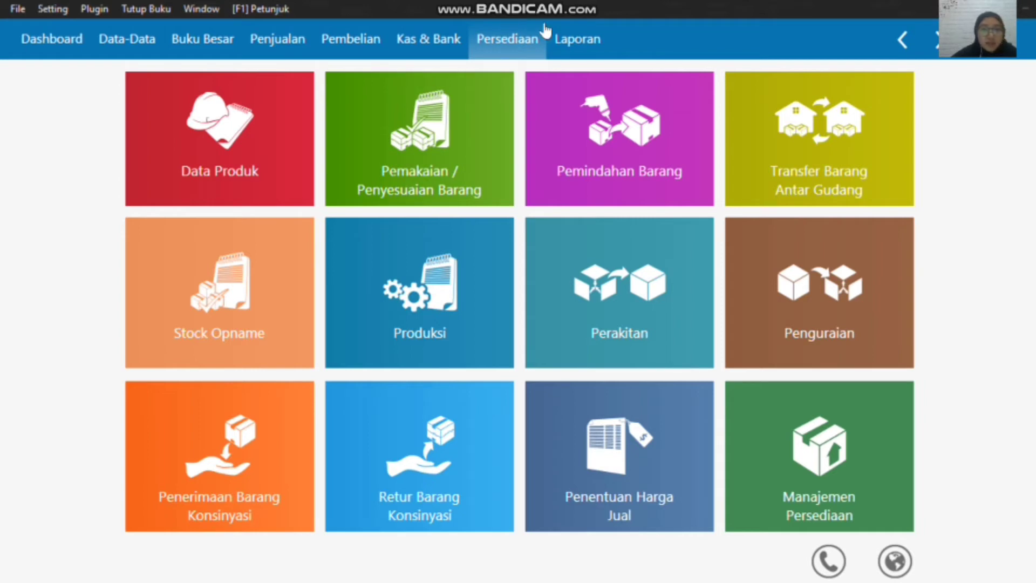
Step: Create a new inventory opening balance entry for item H-001, Samsung Galaxy J1, in the Head Quarter warehouse
left_click(57, 12)
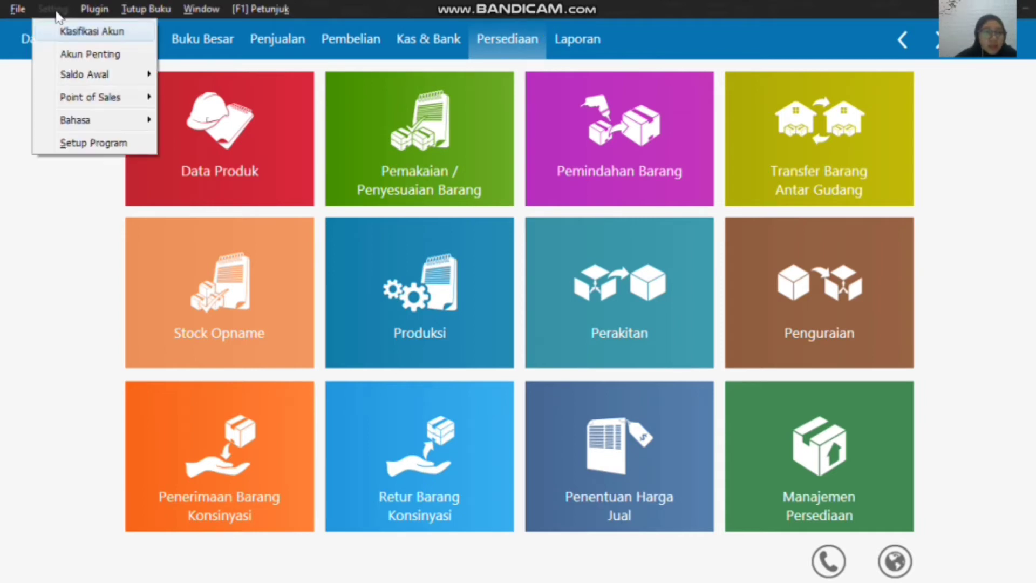
mouse_move(132, 80)
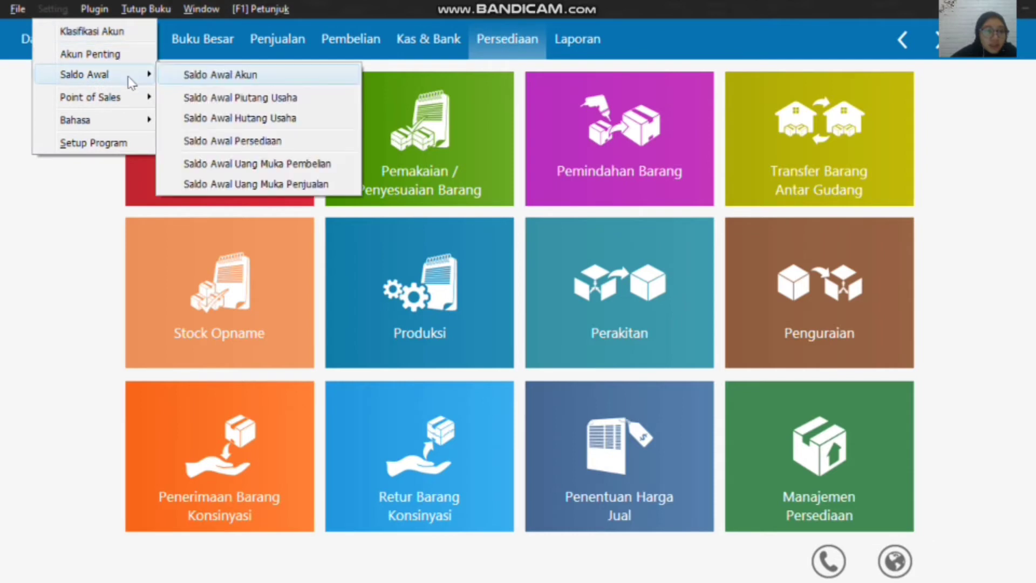
left_click(285, 143)
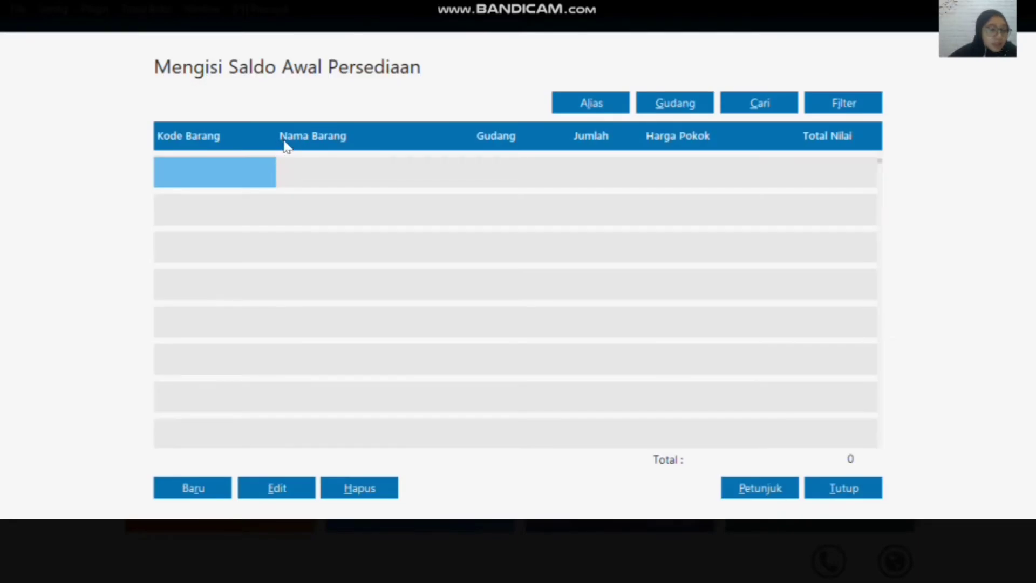
left_click(208, 496)
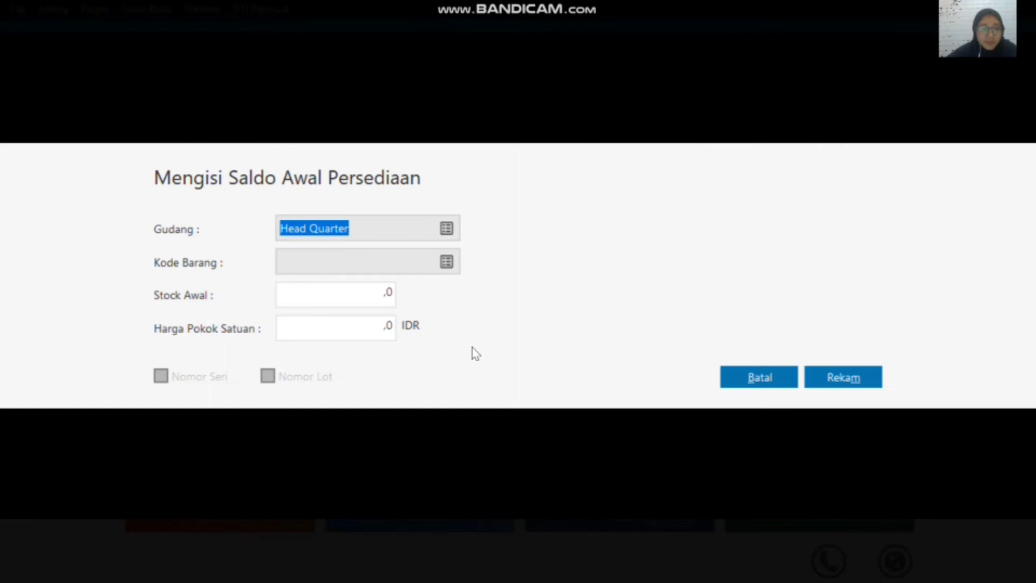
left_click(447, 262)
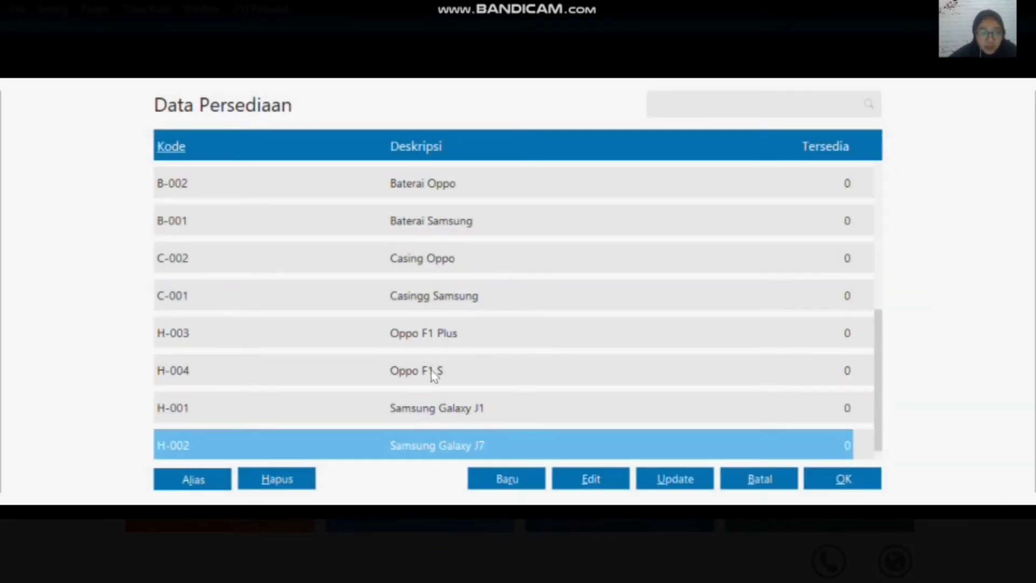
left_click(409, 405)
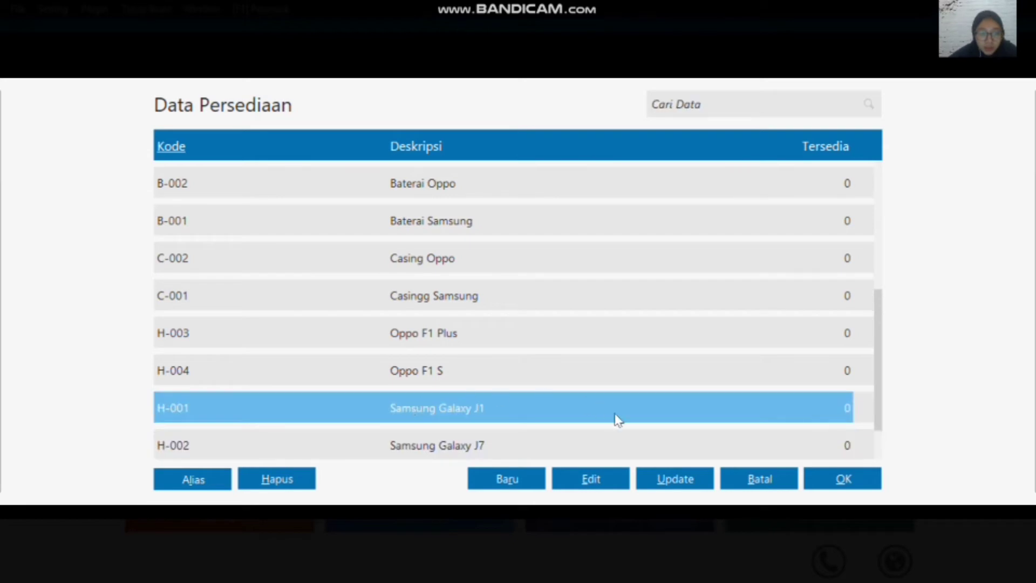
left_click(834, 485)
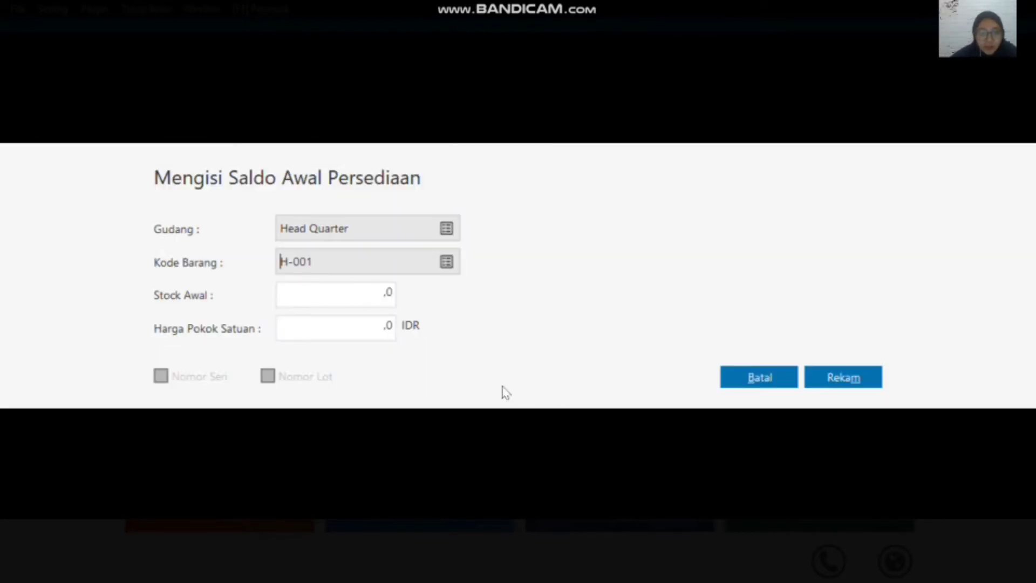
Step: Set item H-001's opening stock to 4 and its unit cost to 1500000 IDR, and record the entry
left_click(363, 295)
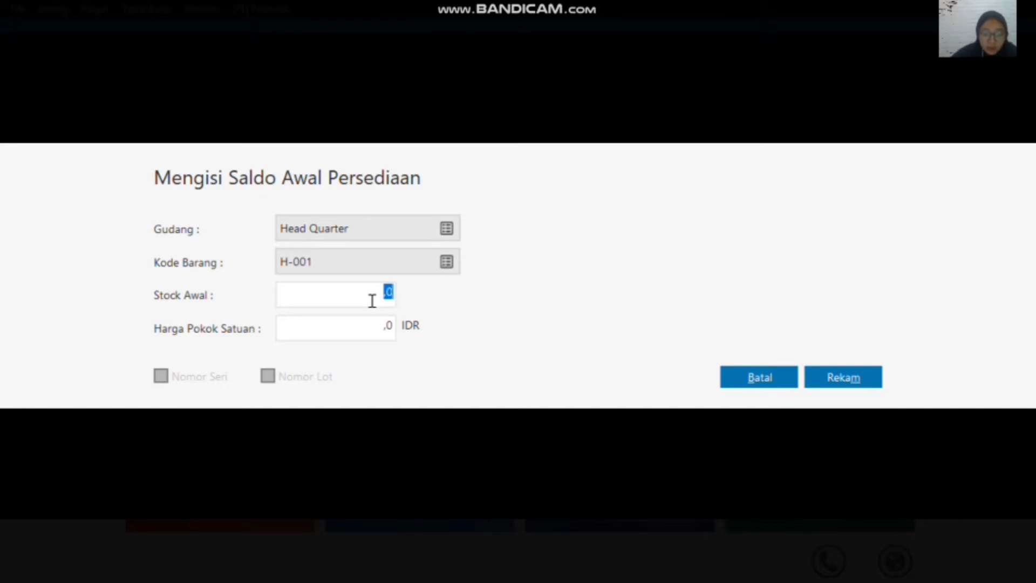
type("4")
left_click(385, 331)
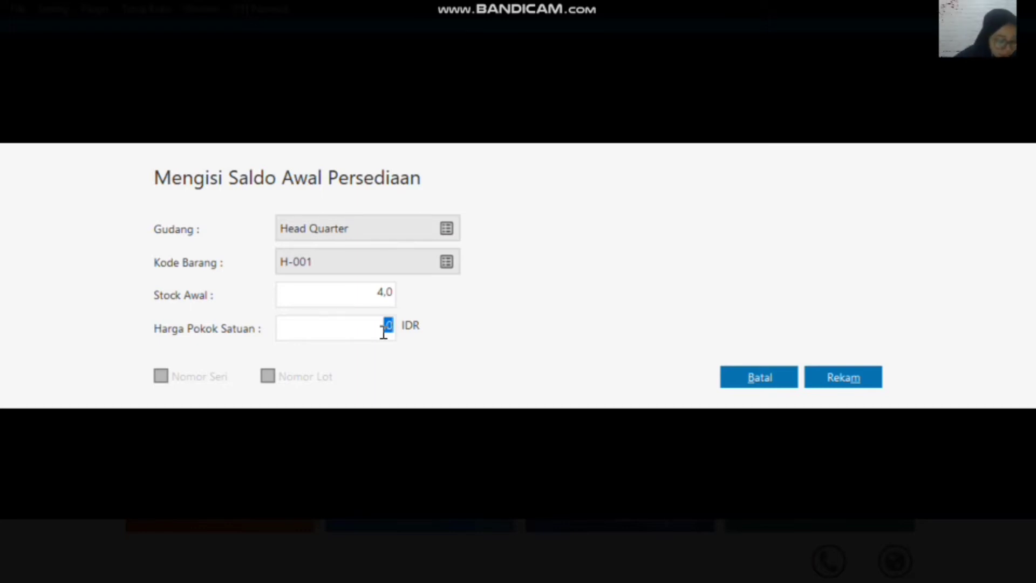
type("1")
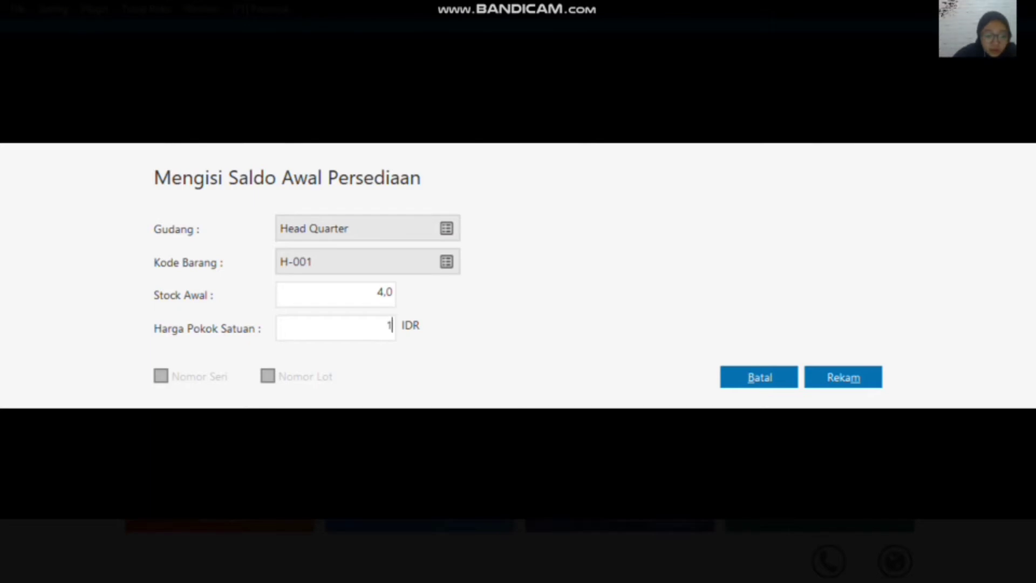
type("500000")
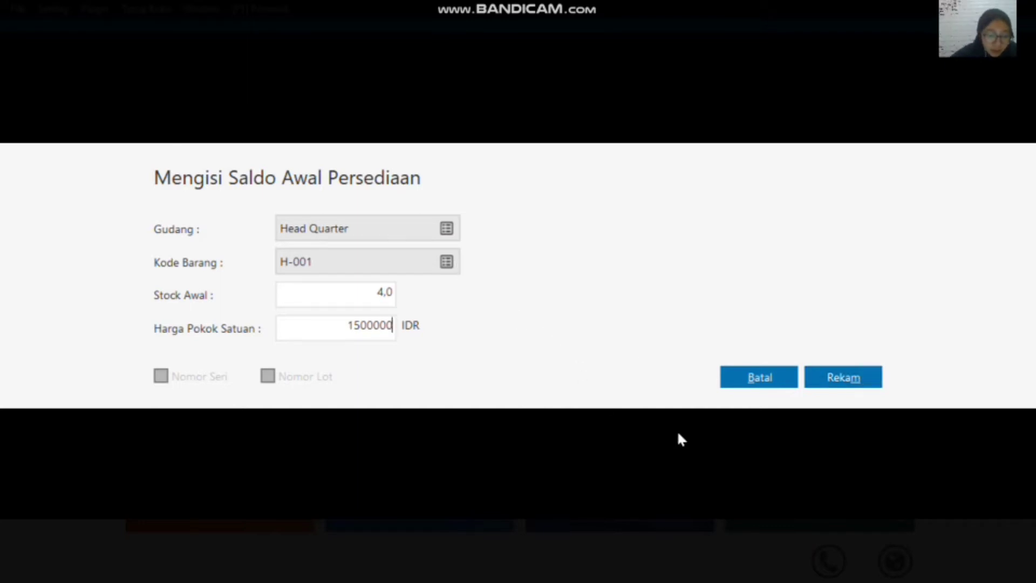
left_click(858, 381)
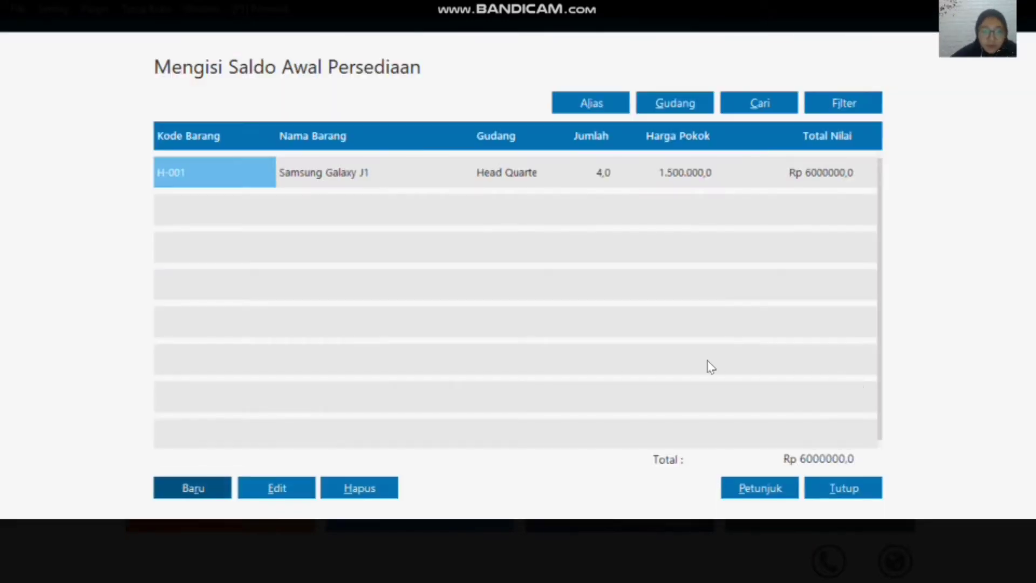
Step: Create a new inventory opening balance entry for item H-002, Samsung Galaxy J7, in the Head Quarter warehouse
left_click(193, 488)
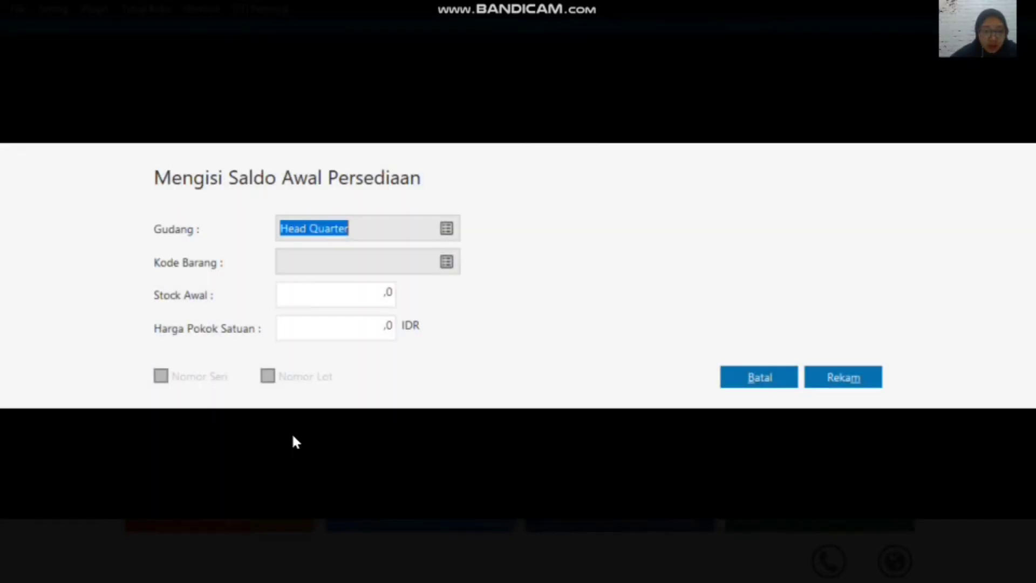
left_click(448, 263)
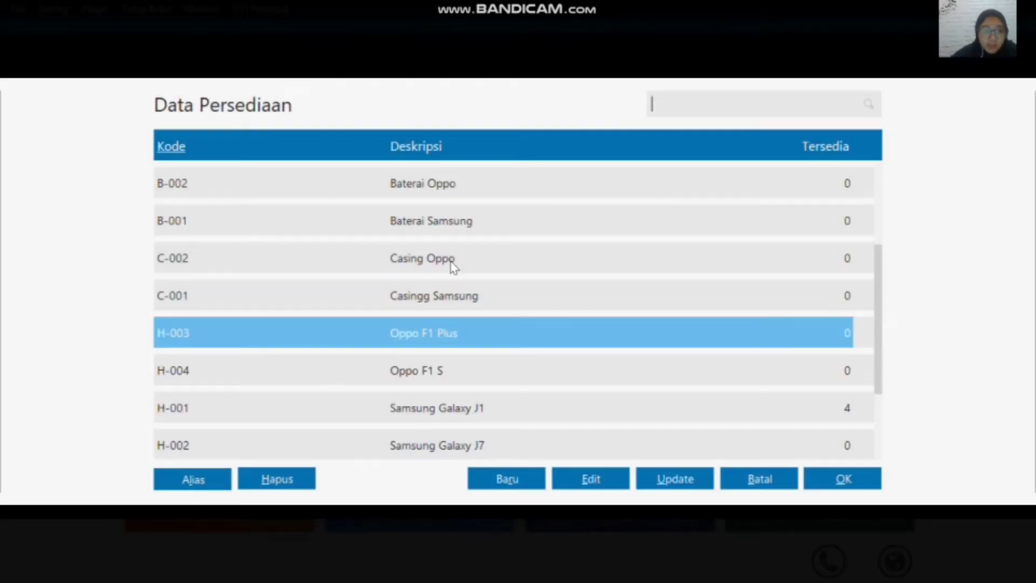
left_click(425, 447)
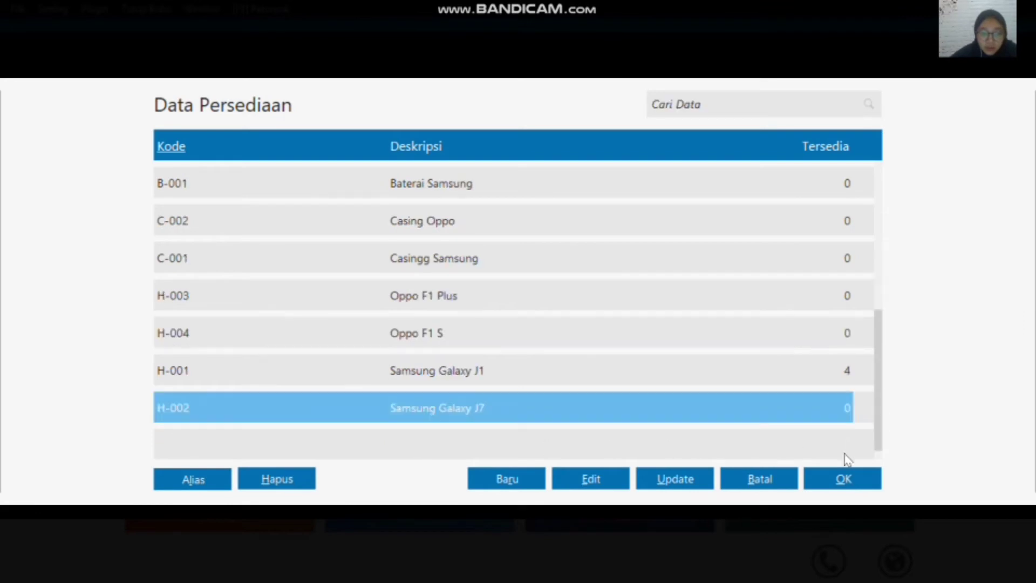
left_click(837, 479)
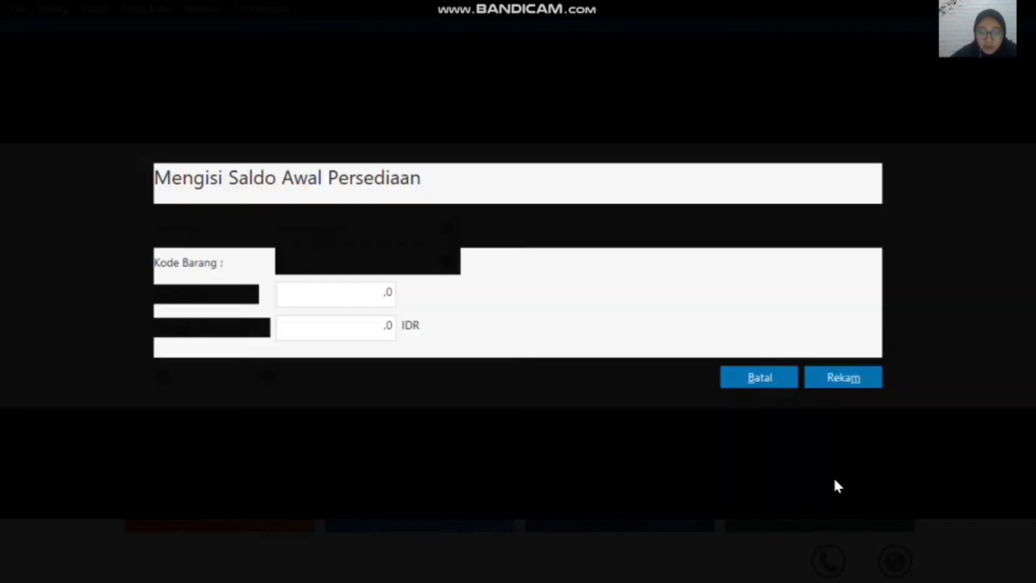
Step: Set item H-002's opening stock to 2 and its unit cost to 2800000 IDR, and record the entry
left_click(353, 292)
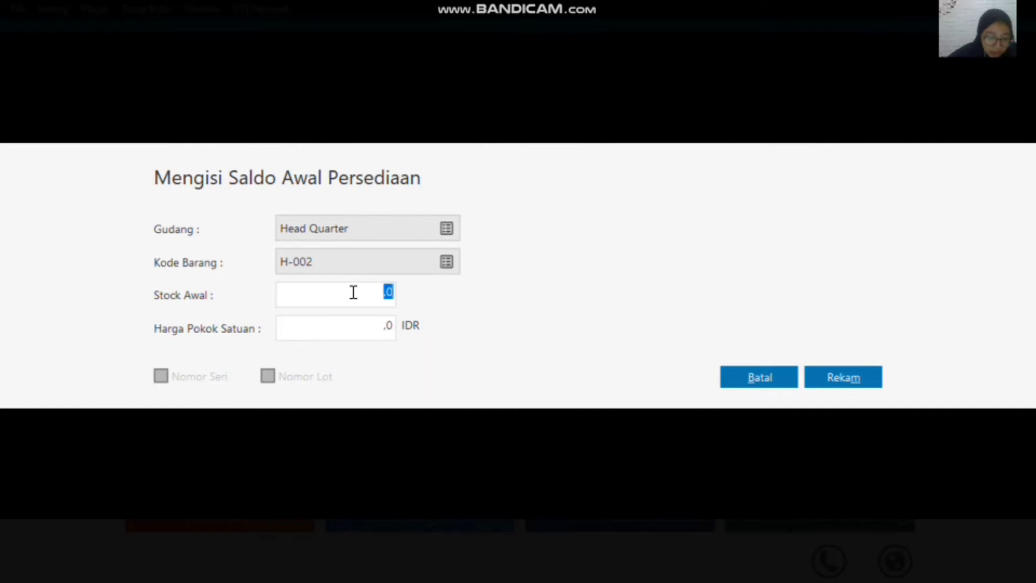
type("2")
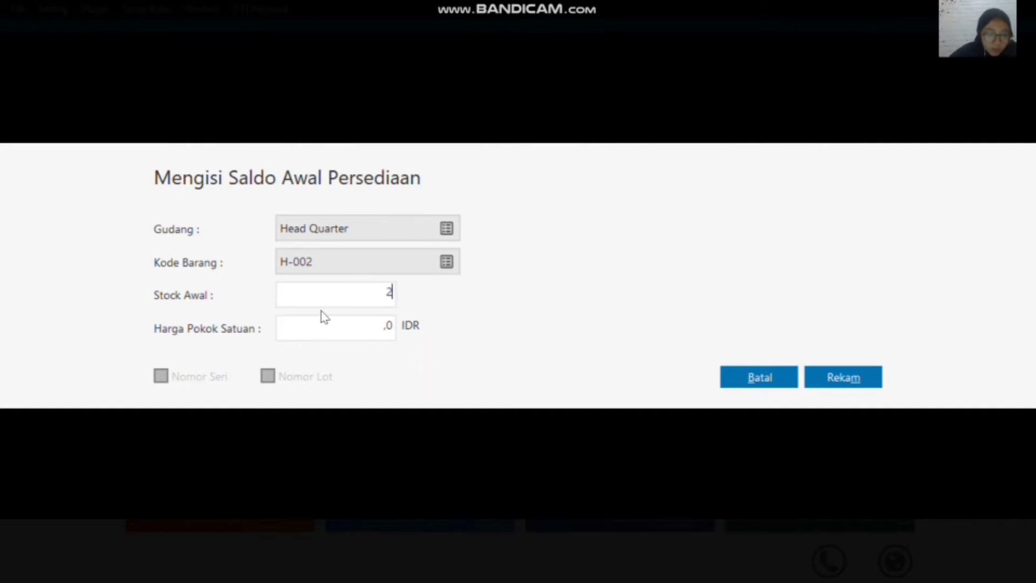
left_click(386, 326)
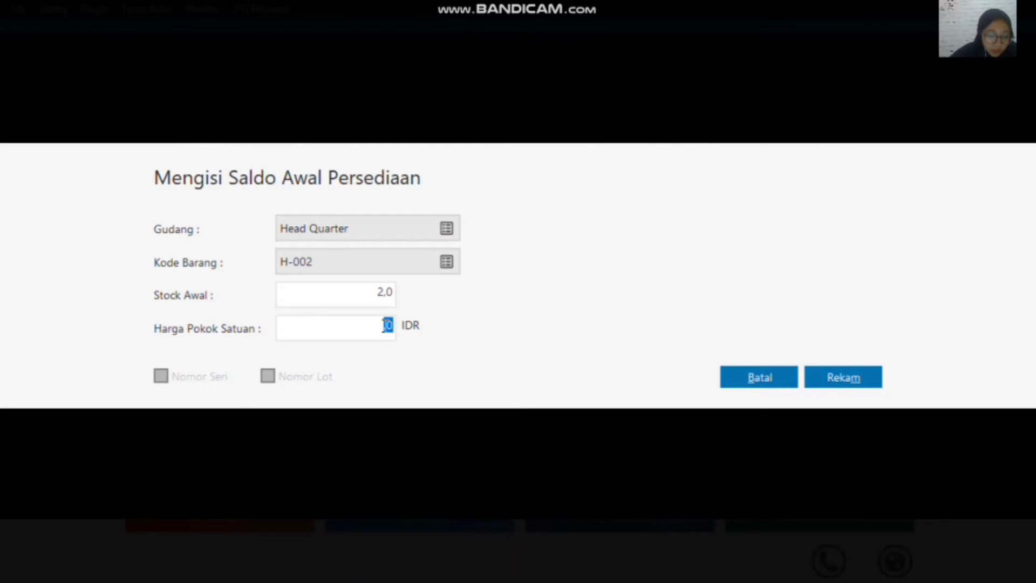
type("2800")
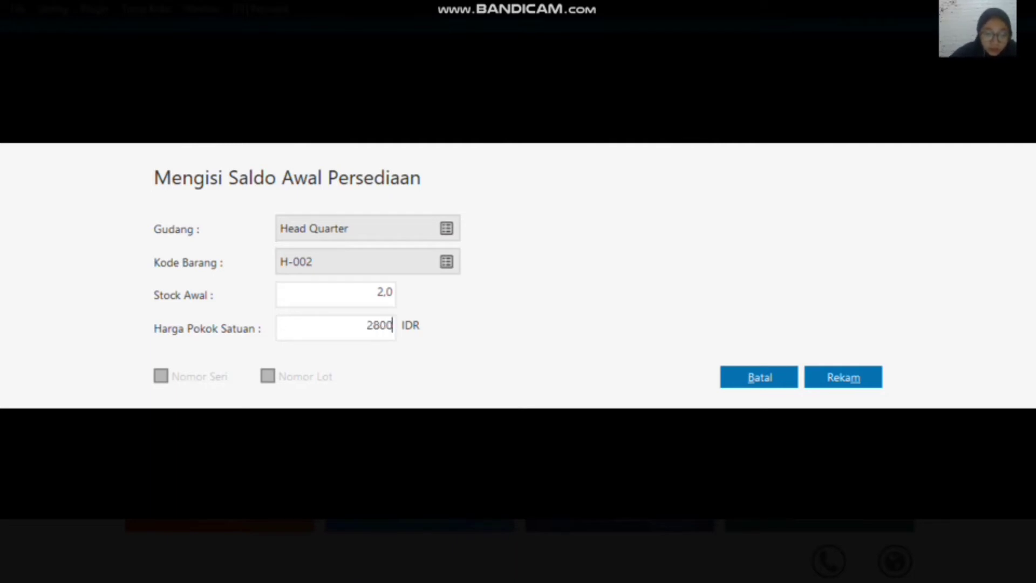
type("000")
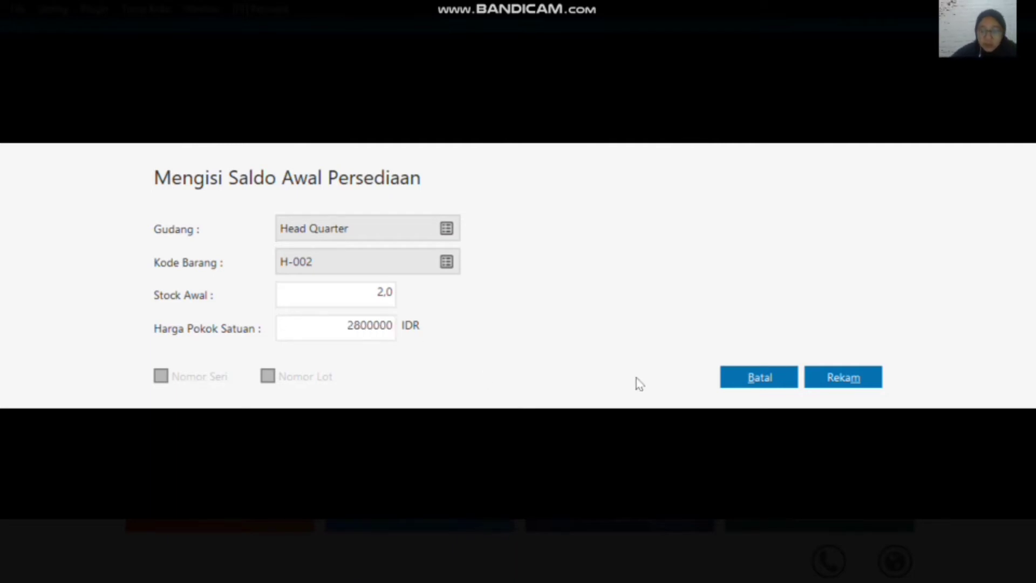
left_click(821, 379)
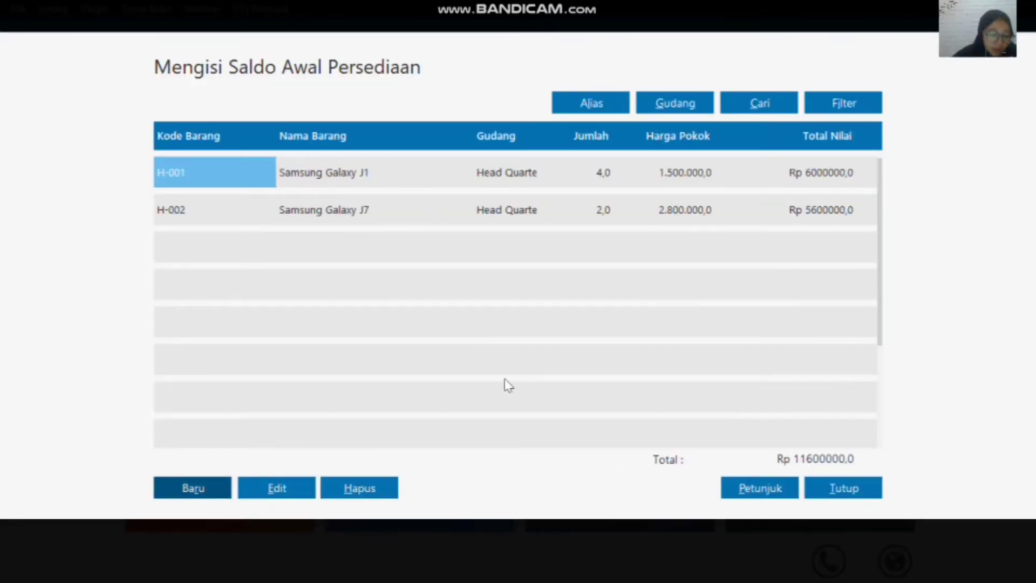
Step: Check the inventory opening balance list and close it, accepting the recalculation of the items' ending balances
mouse_move(553, 4)
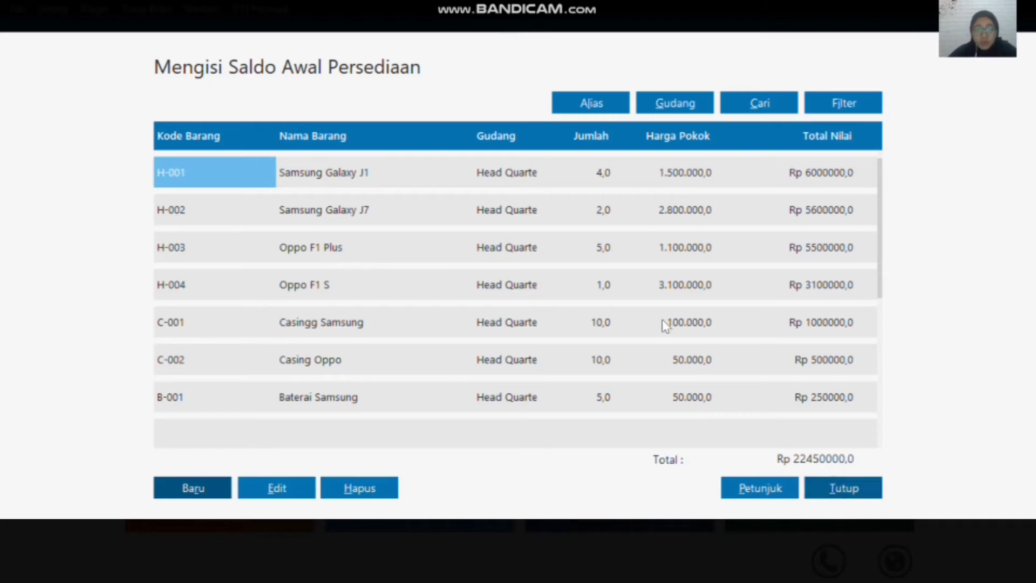
scroll(630, 303, "down", 7)
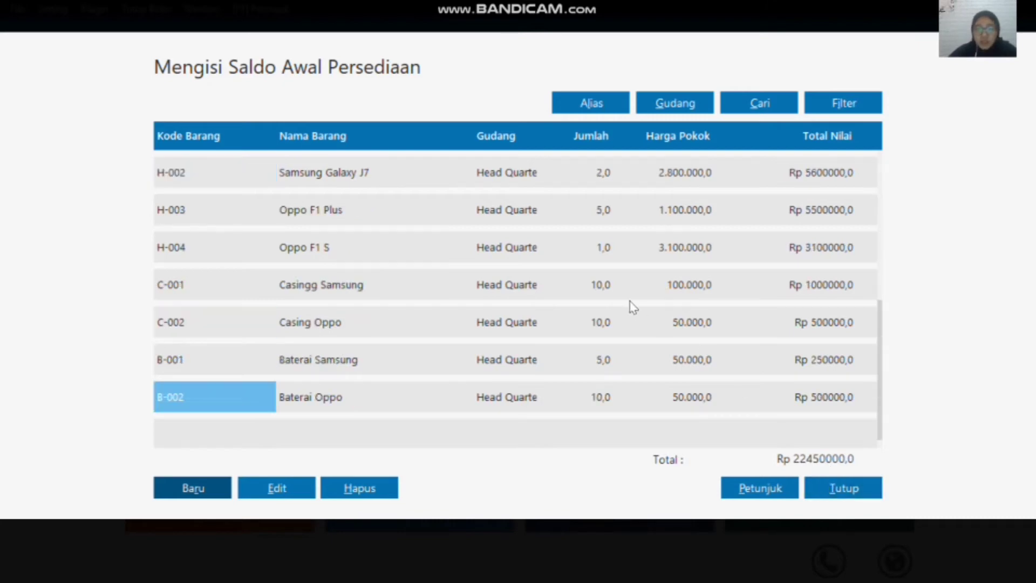
left_click(832, 493)
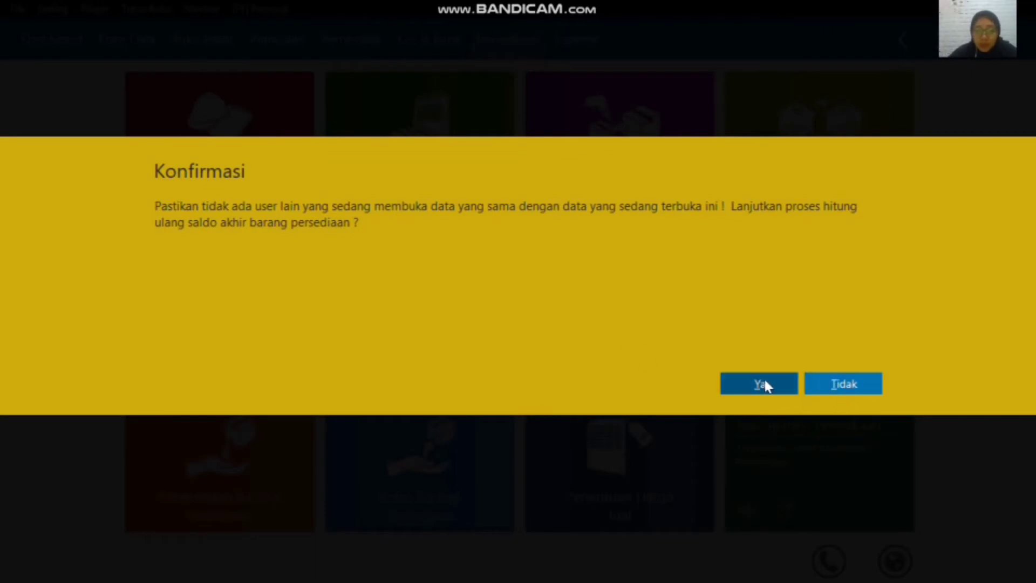
left_click(764, 383)
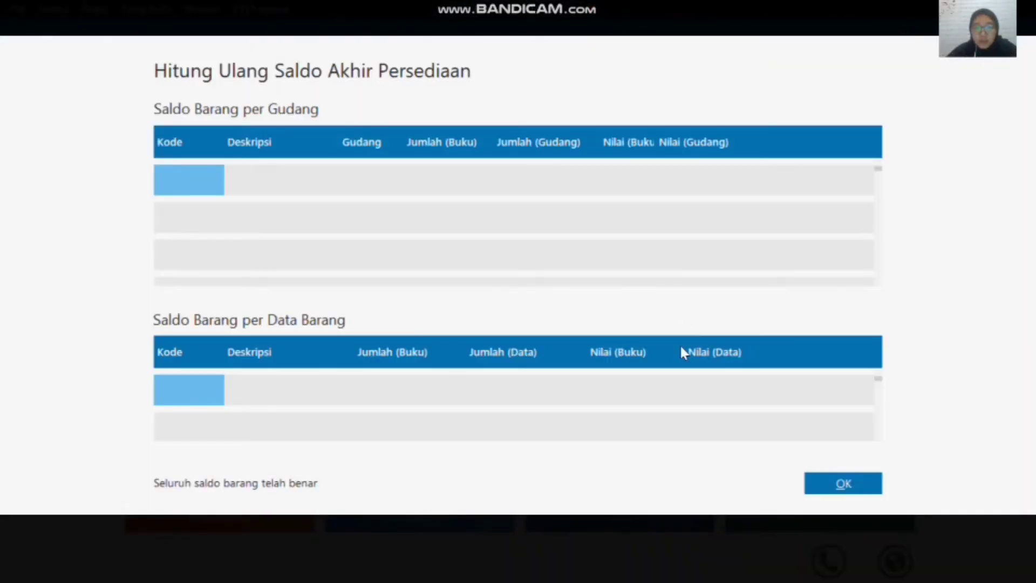
left_click(828, 488)
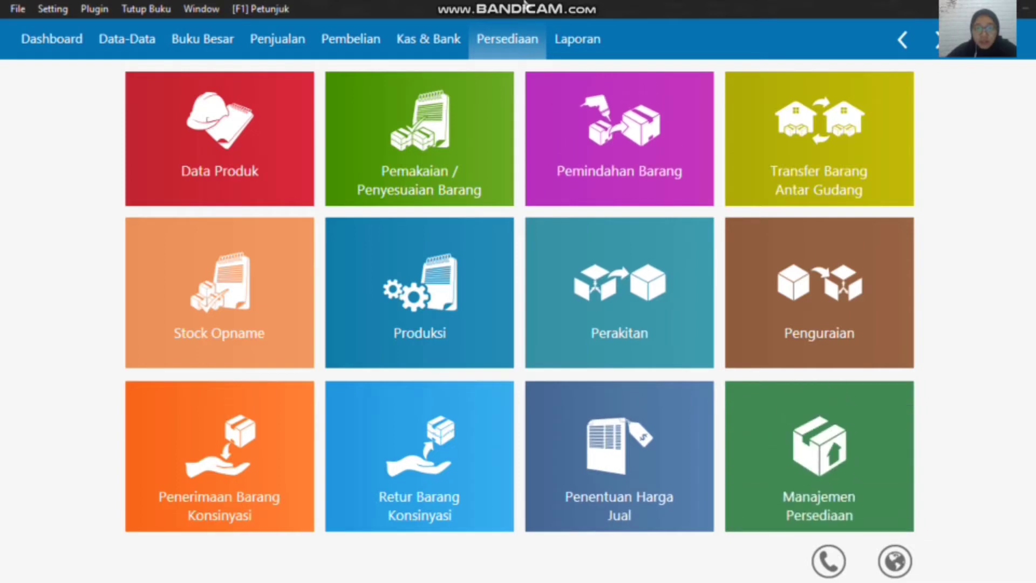
mouse_move(532, 5)
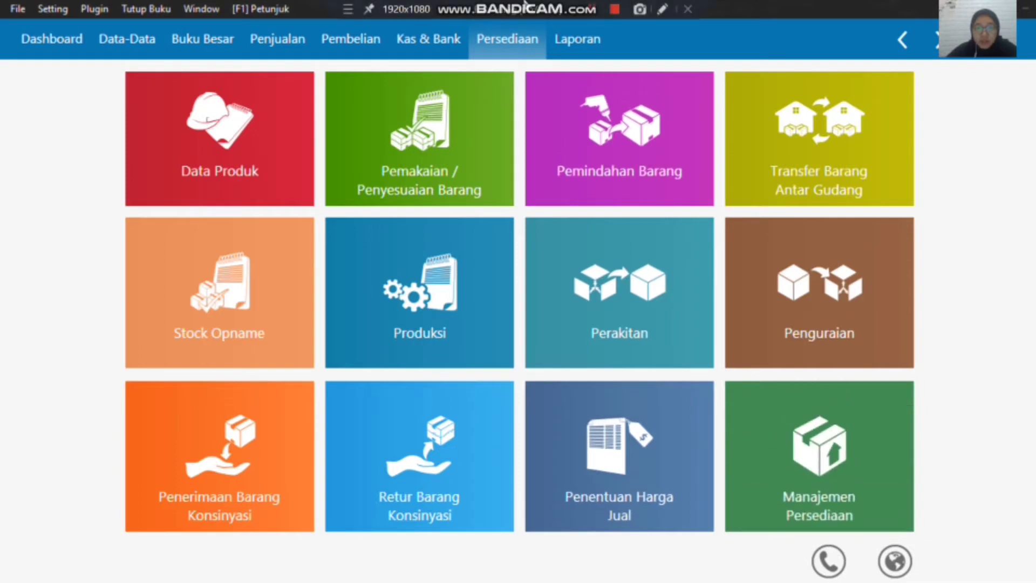
Step: Start a new Kas Keluar (cash disbursement) transaction
mouse_move(514, 144)
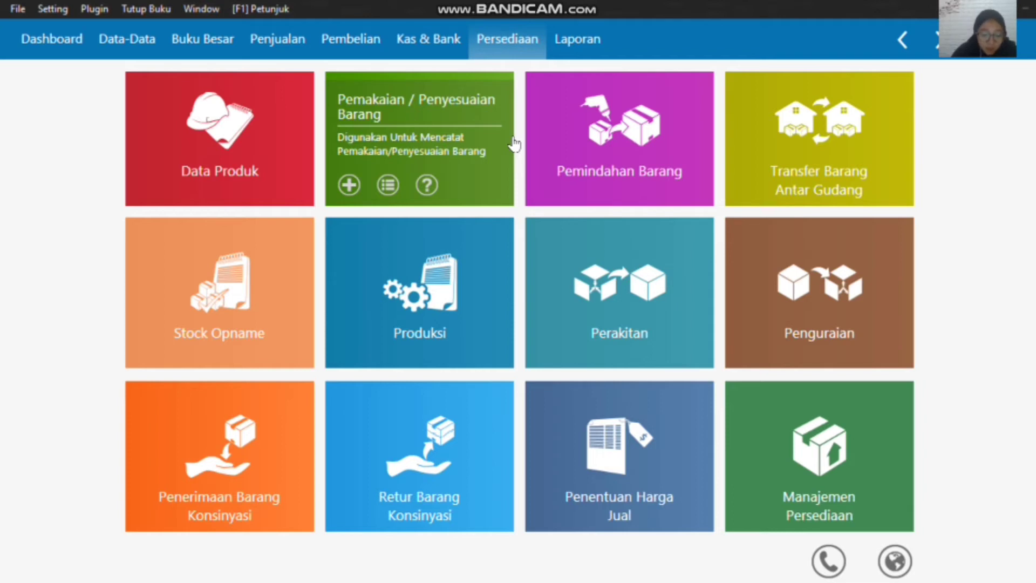
left_click(432, 44)
mouse_move(241, 208)
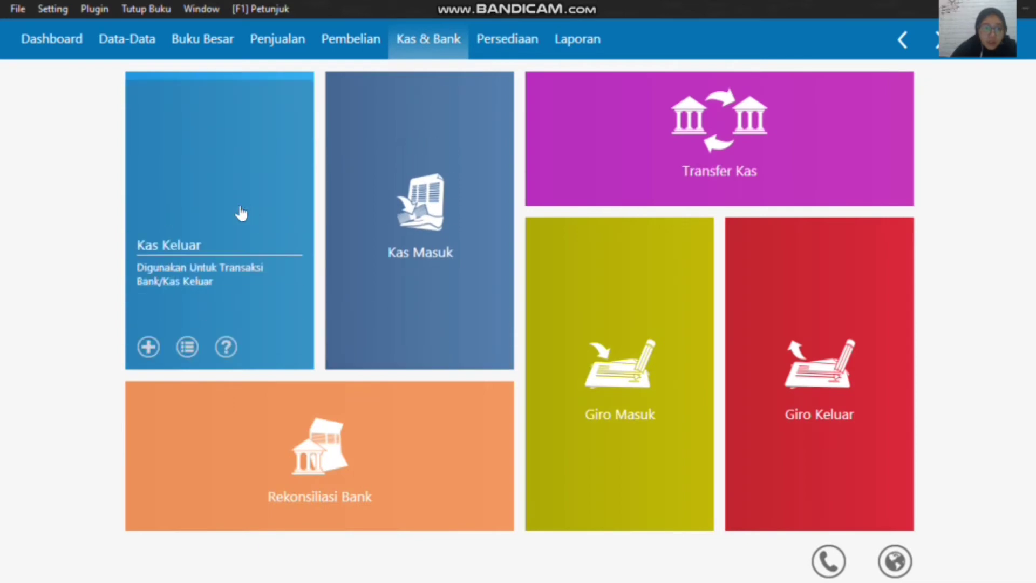
left_click(152, 330)
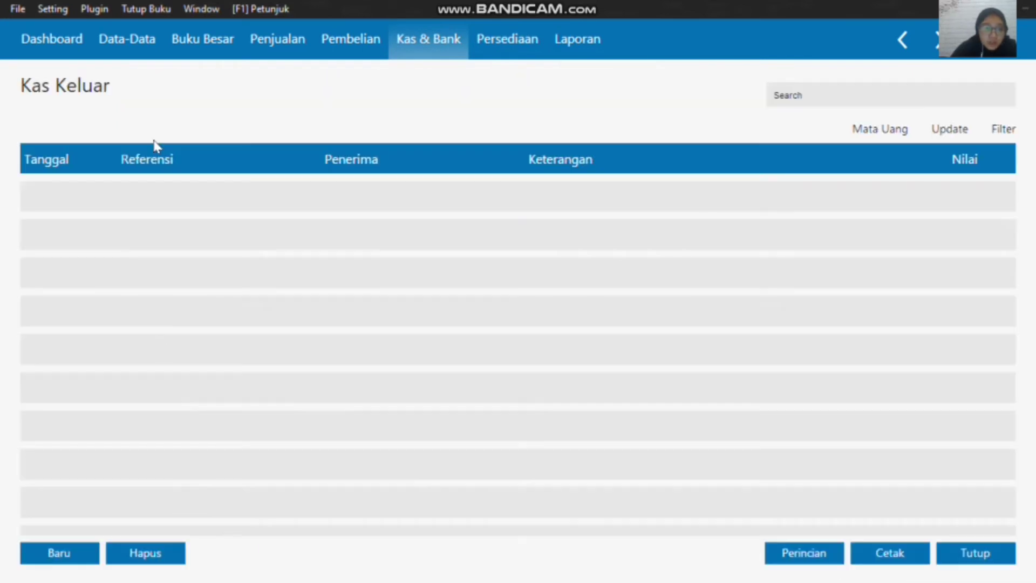
left_click(1003, 555)
mouse_move(132, 347)
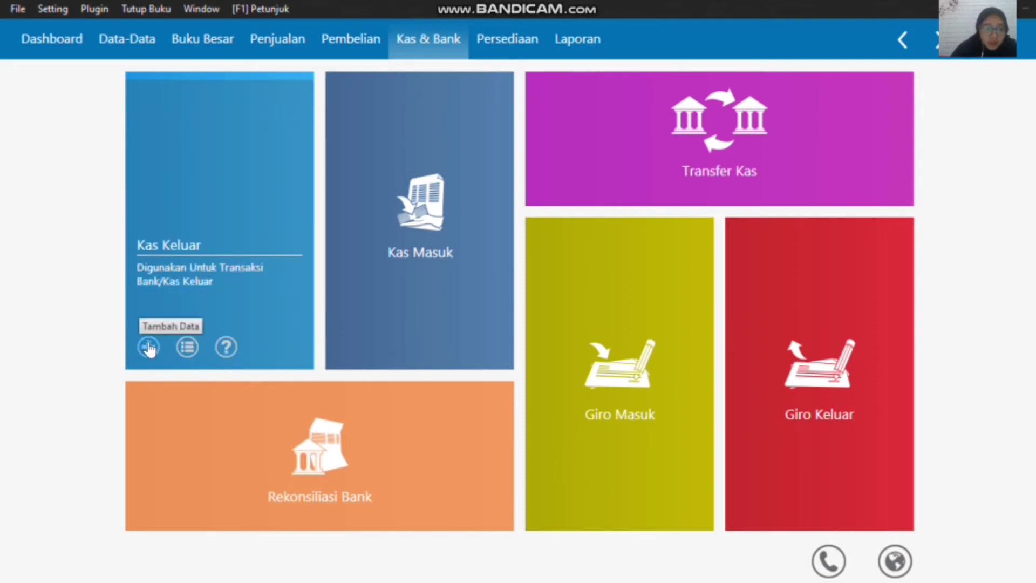
left_click(148, 347)
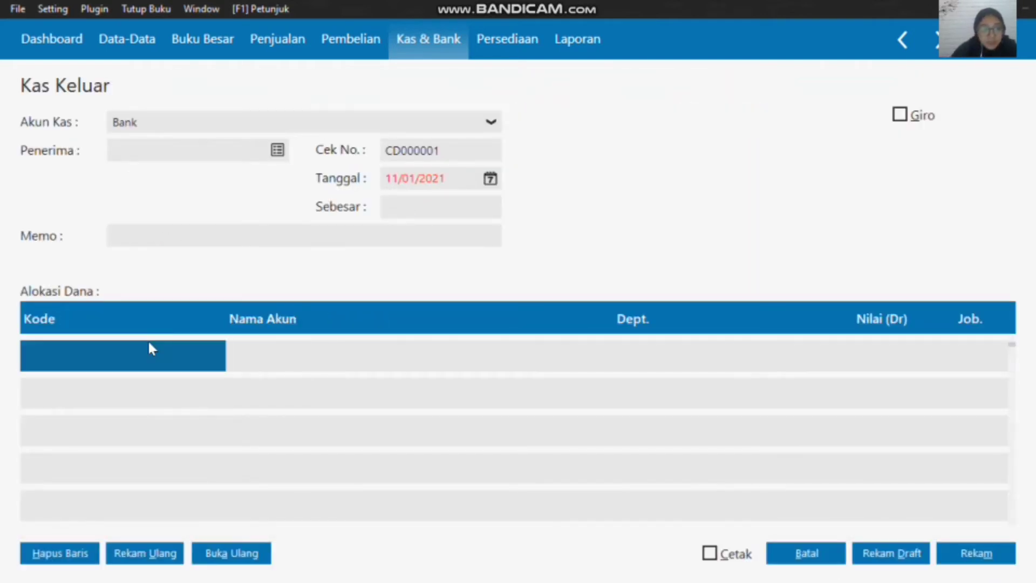
Step: Create a new name record for the cash disbursement's recipient and set its type to Others
left_click(278, 152)
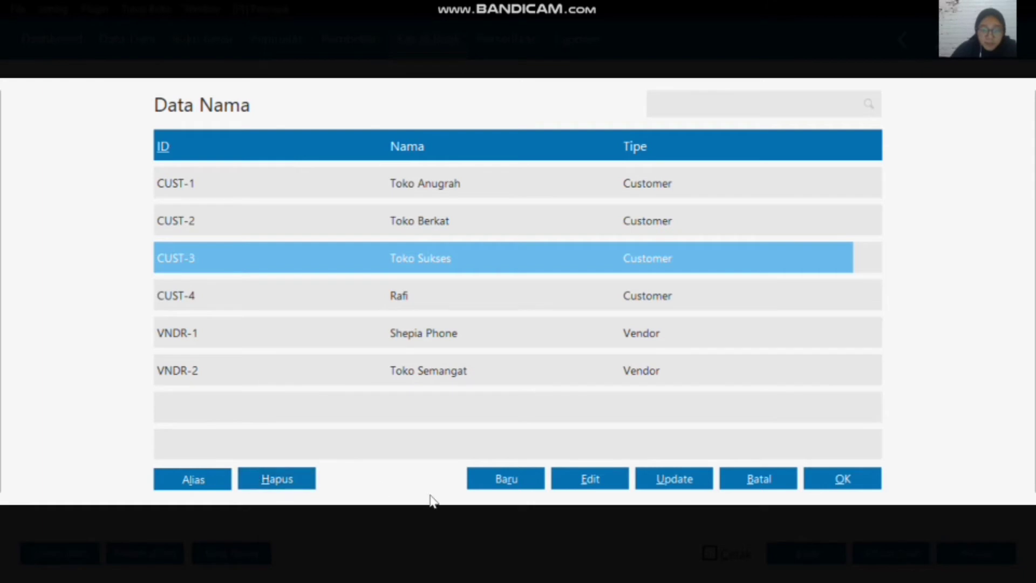
left_click(499, 484)
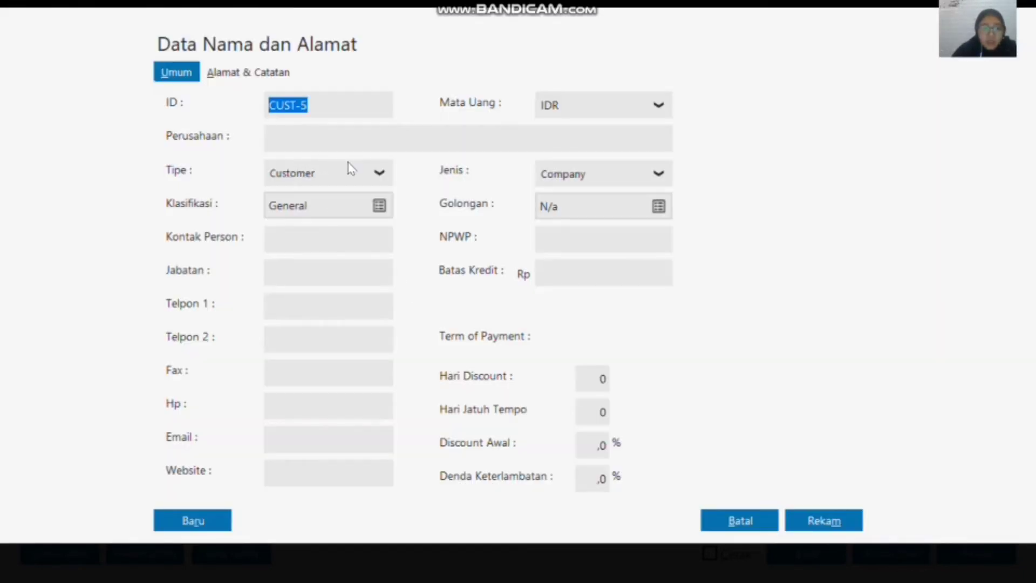
left_click(367, 173)
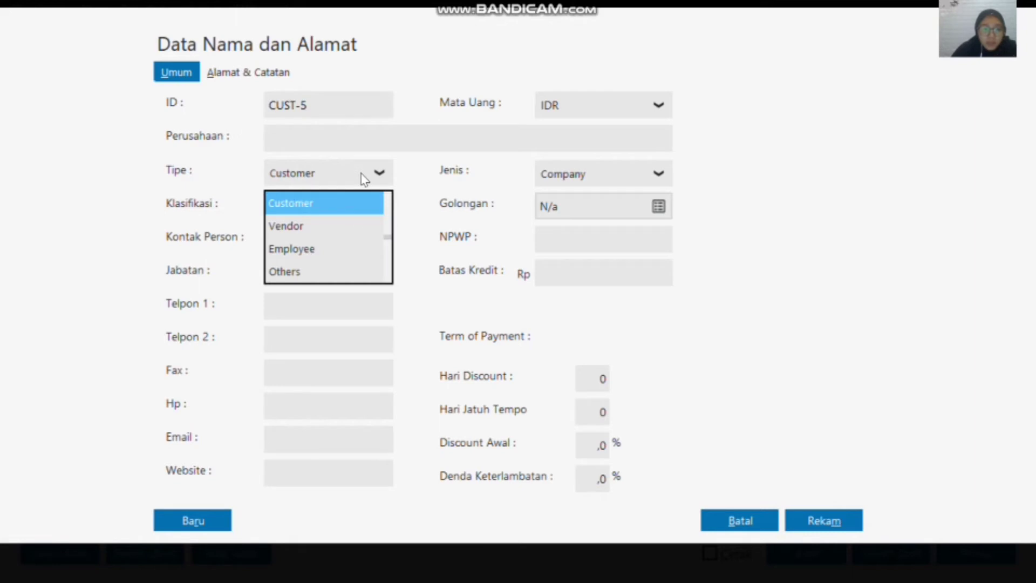
left_click(347, 272)
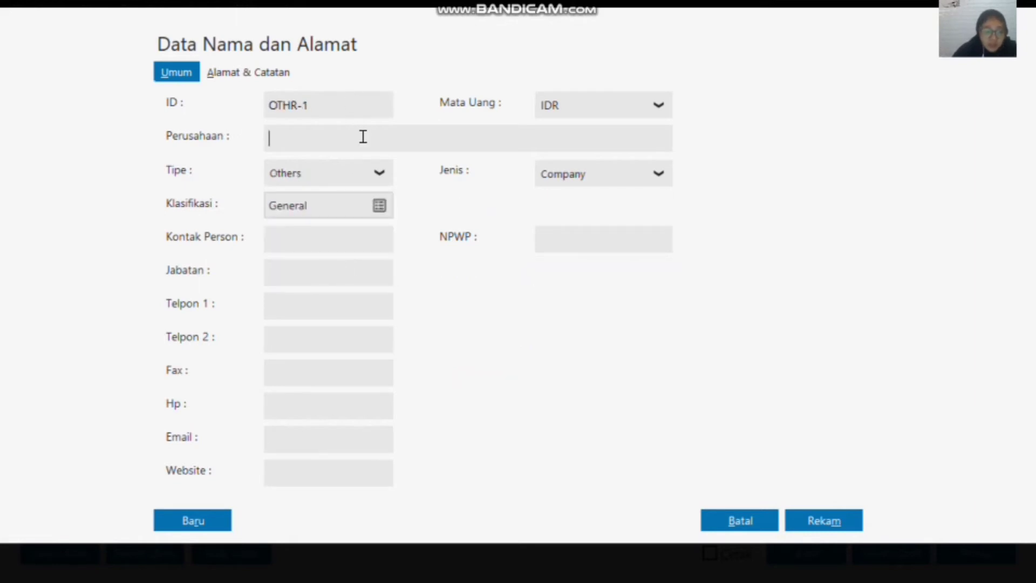
Step: Enter the payee's name in the new record, record it, and choose it as the disbursement's recipient
type("H.")
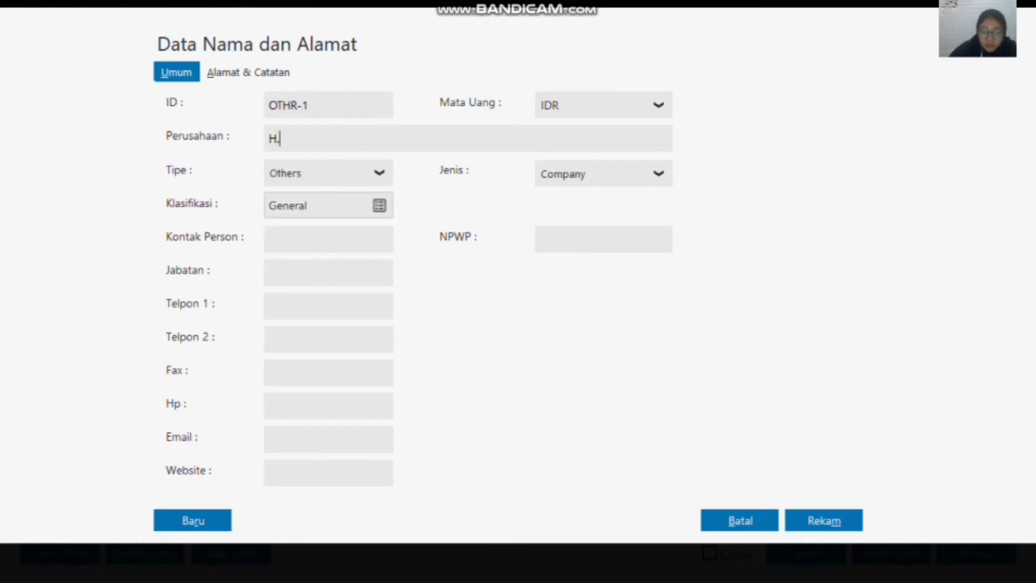
type(" Ahmad")
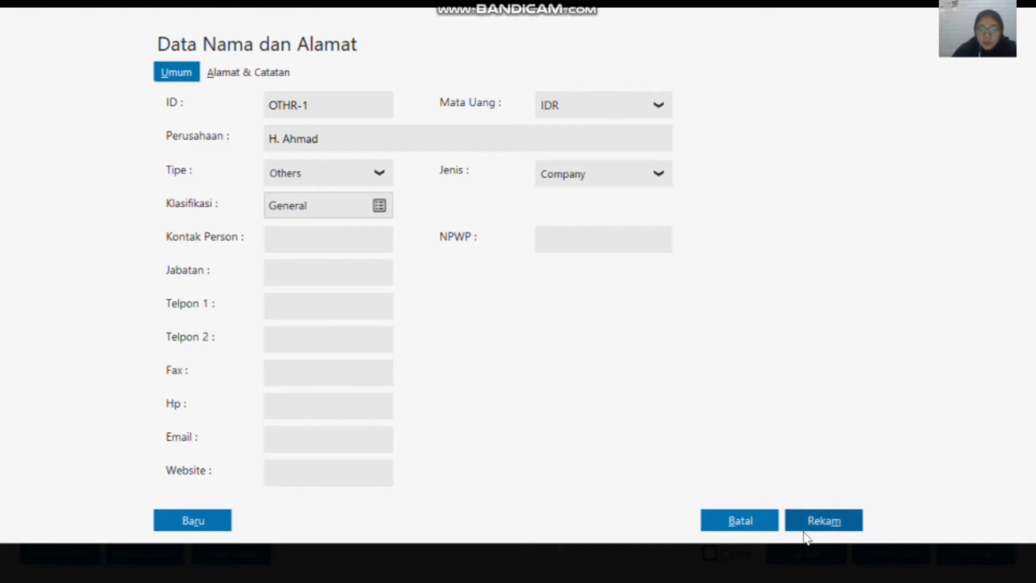
left_click(821, 521)
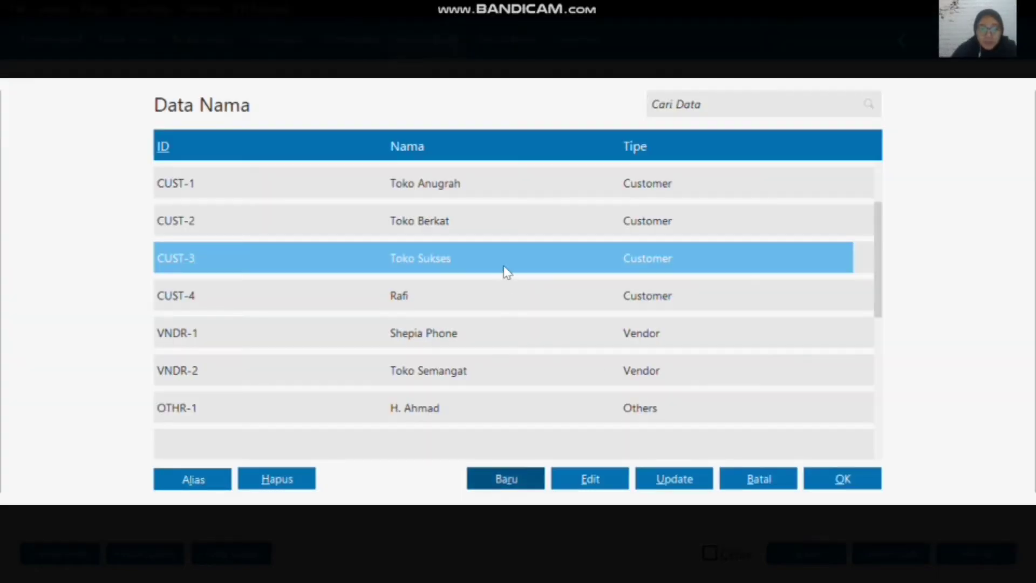
left_click(407, 409)
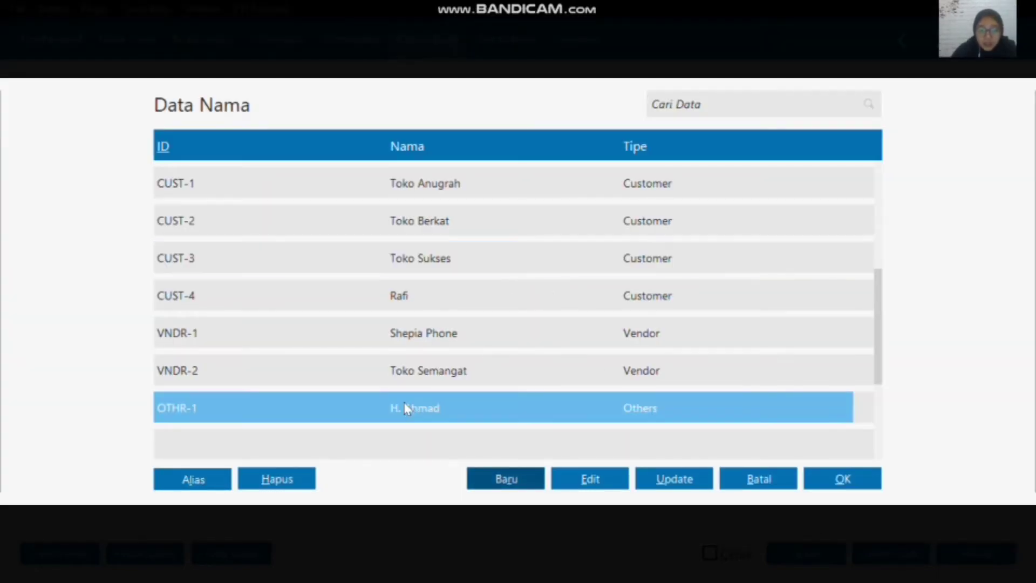
left_click(874, 483)
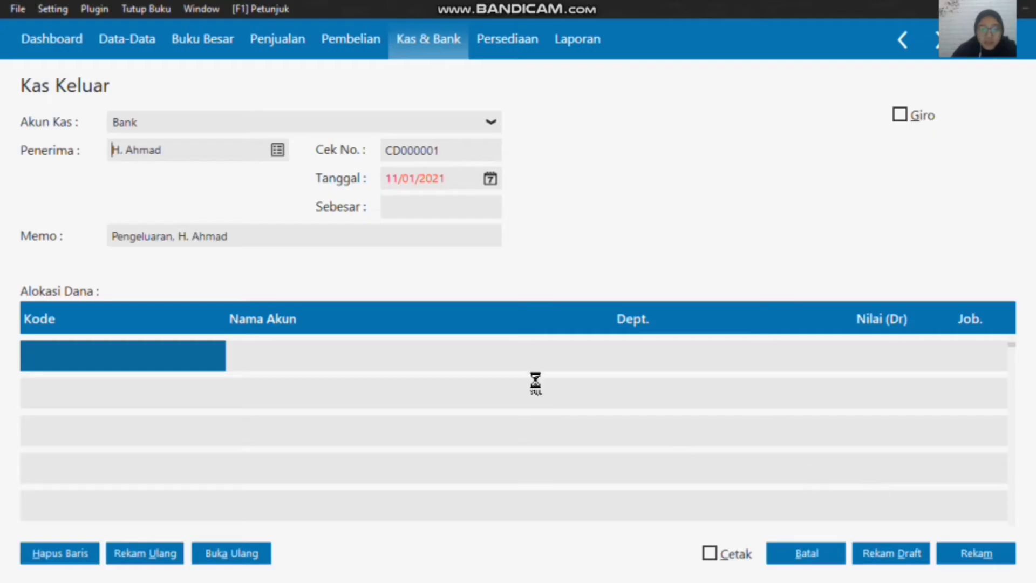
Step: Set the cash disbursement's date to 02/01/2020 (2 January 2020)
left_click(490, 180)
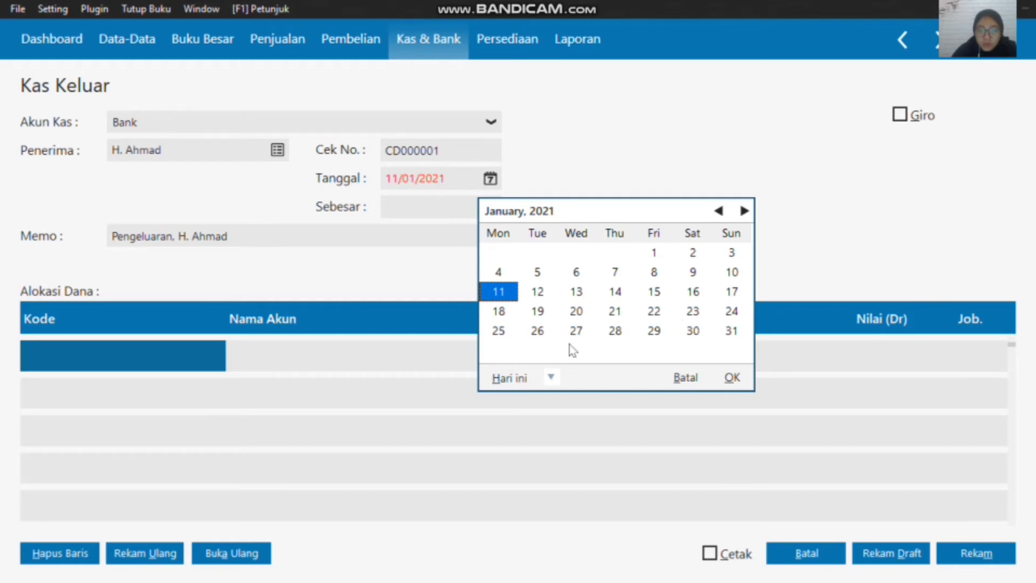
left_click(691, 254)
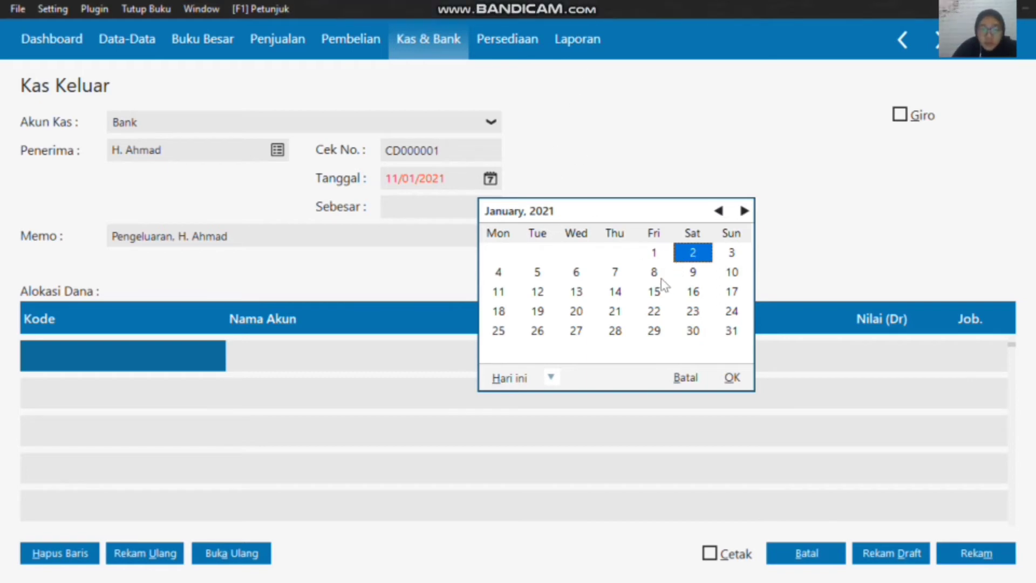
left_click(720, 212)
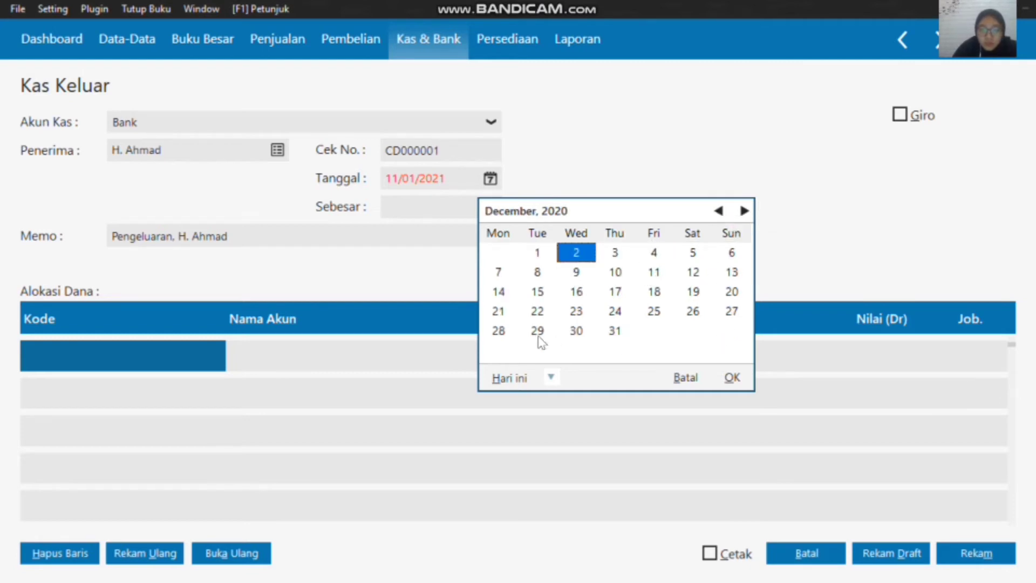
left_click(551, 378)
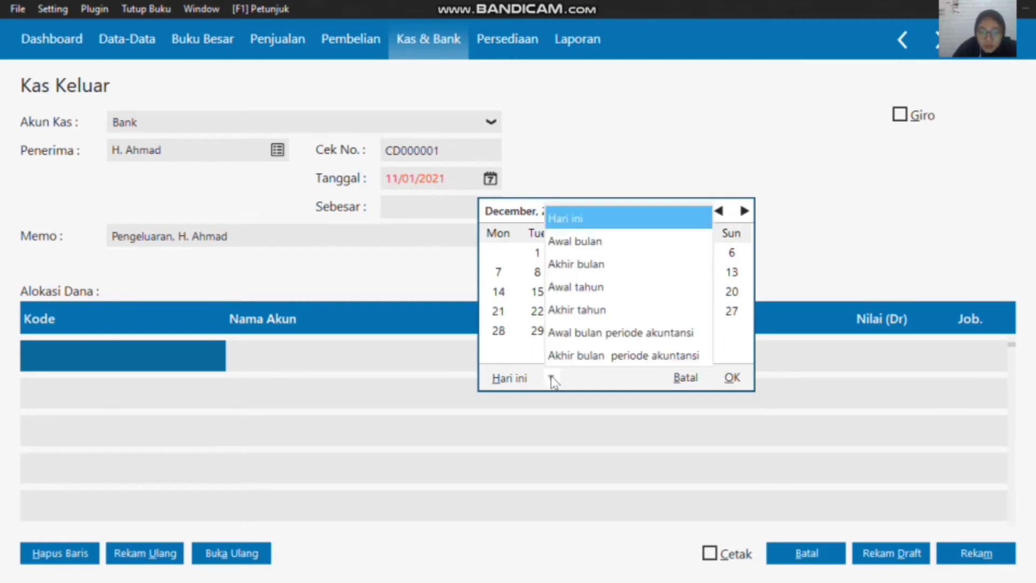
left_click(598, 241)
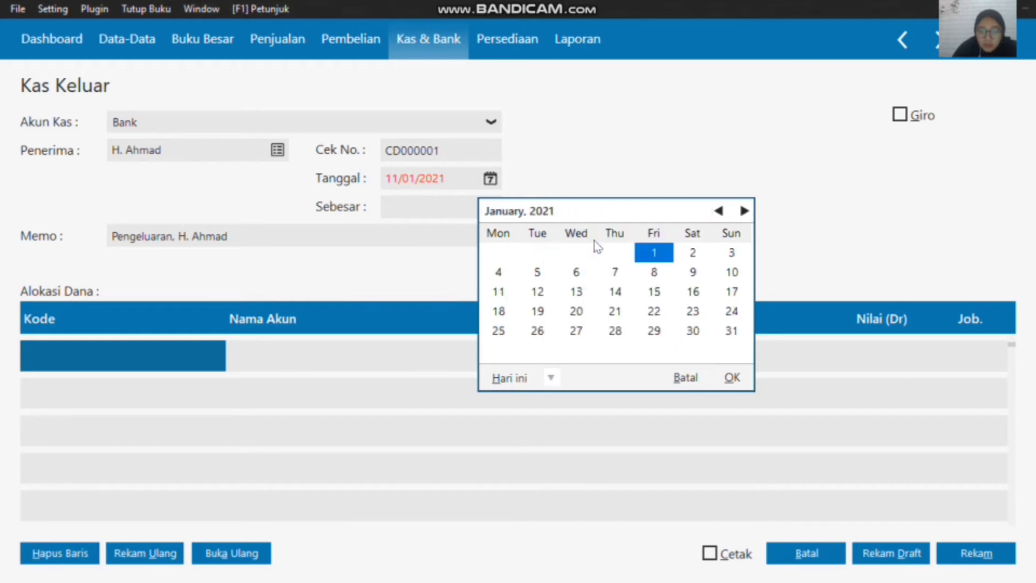
left_click(719, 211)
left_click(719, 211)
left_click(719, 211)
left_click(719, 211)
left_click(719, 211)
left_click(719, 211)
left_click(719, 211)
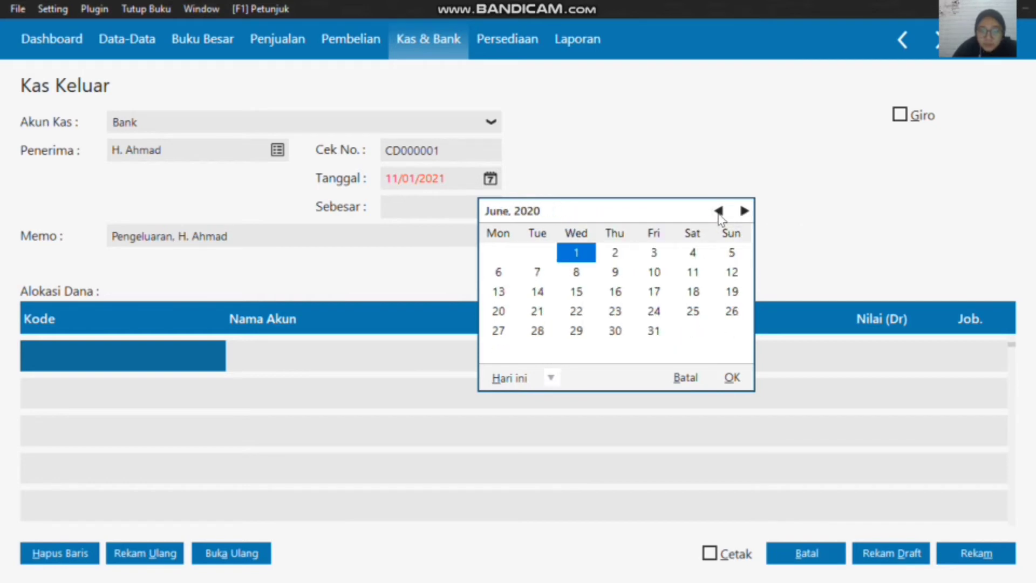
left_click(719, 211)
left_click(719, 211)
left_click(719, 211)
left_click(719, 211)
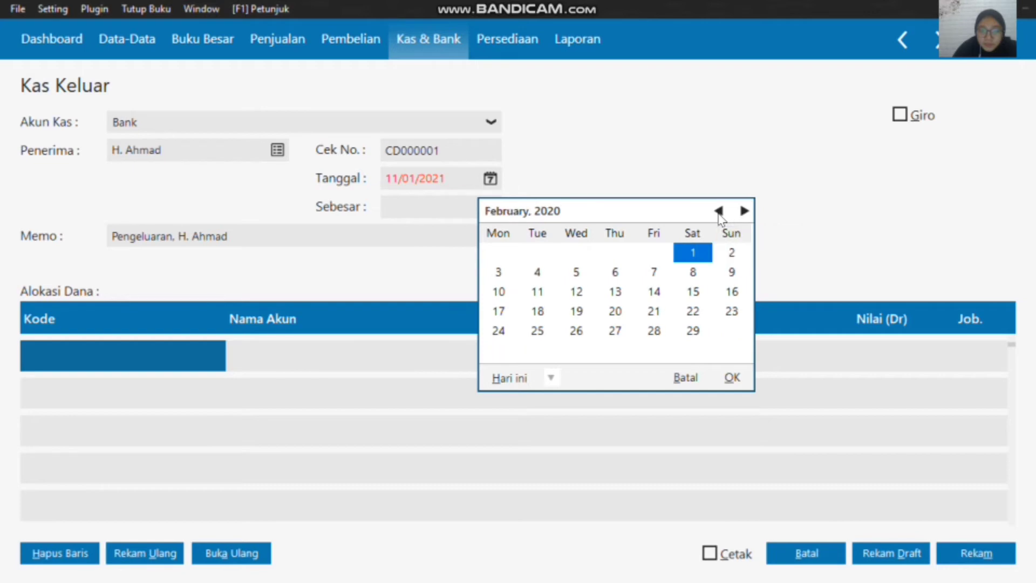
left_click(719, 212)
left_click(614, 253)
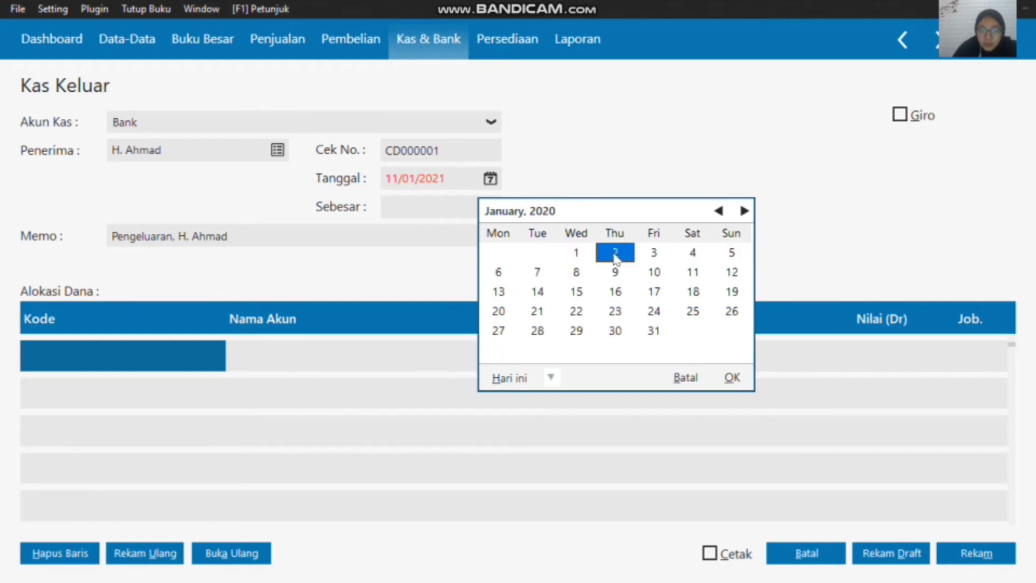
left_click(734, 377)
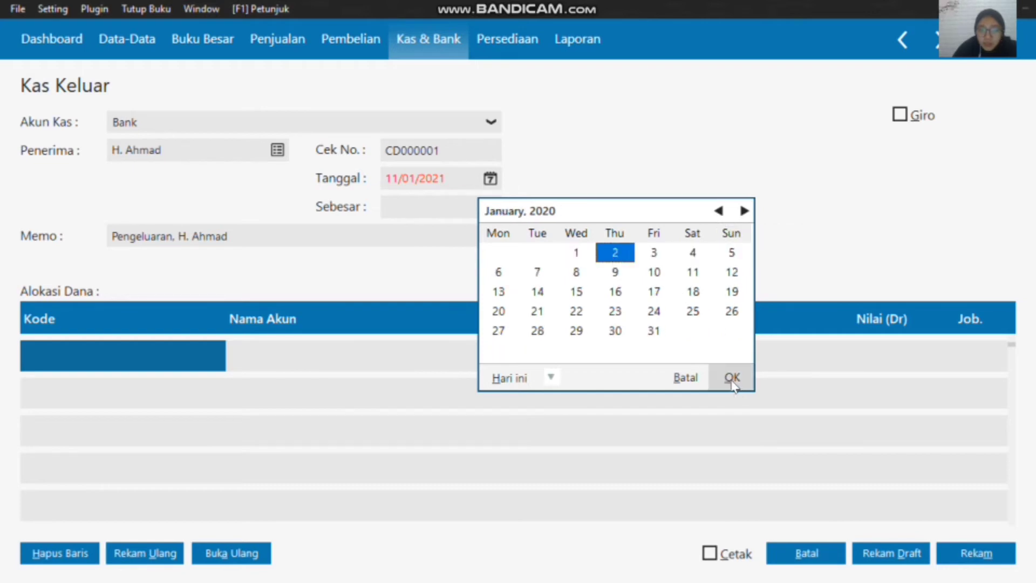
left_click(599, 8)
left_click(414, 76)
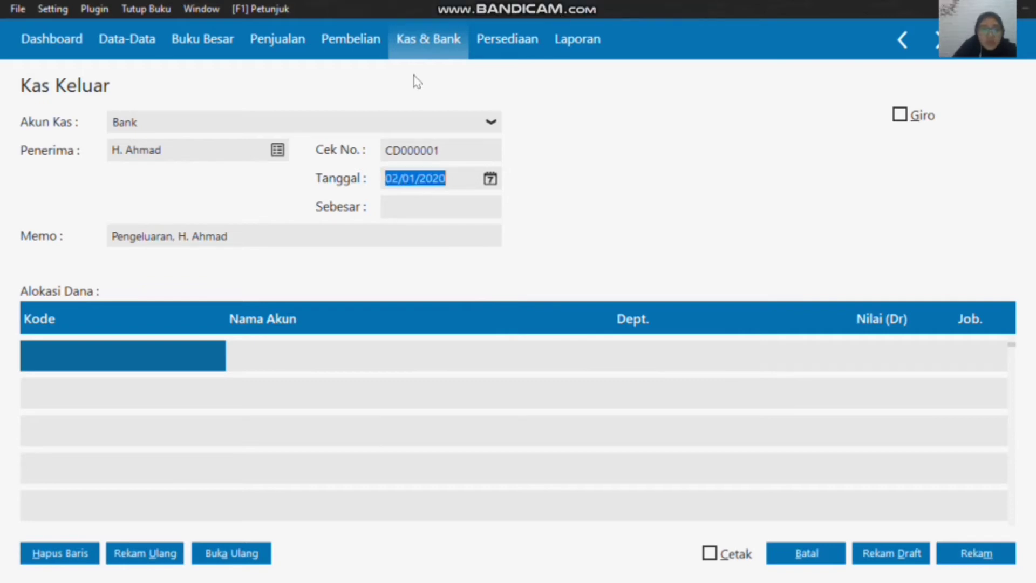
Step: Allocate the first disbursement line to account 230000010, Sewa Diterima di Muka
double_click(118, 354)
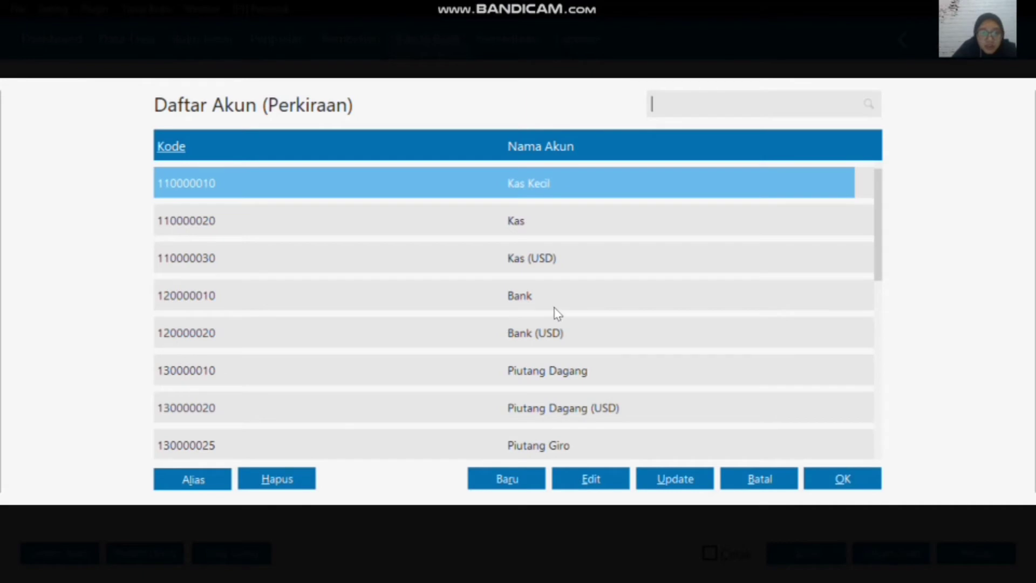
scroll(558, 312, "down", 15)
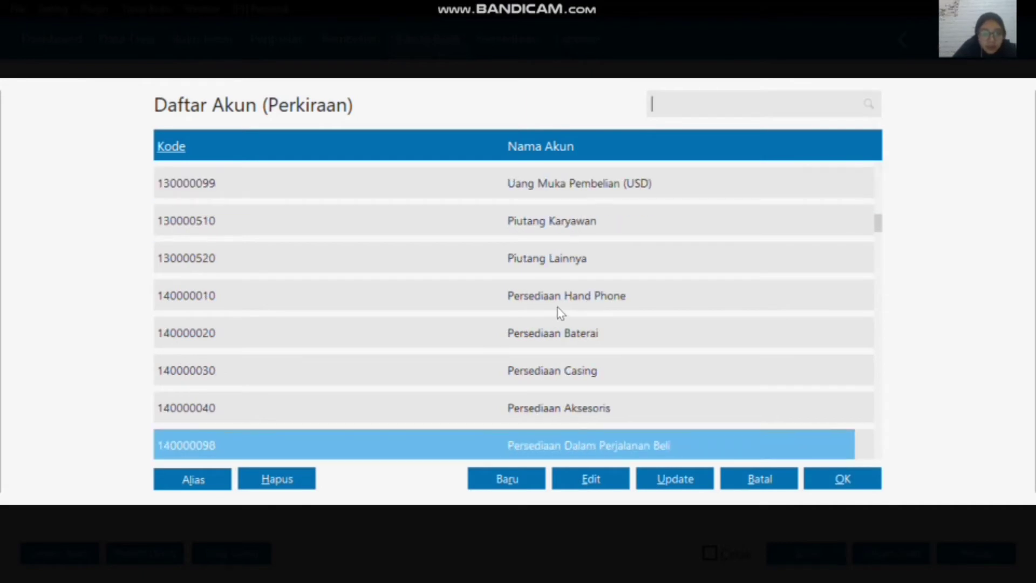
scroll(559, 309, "down", 12)
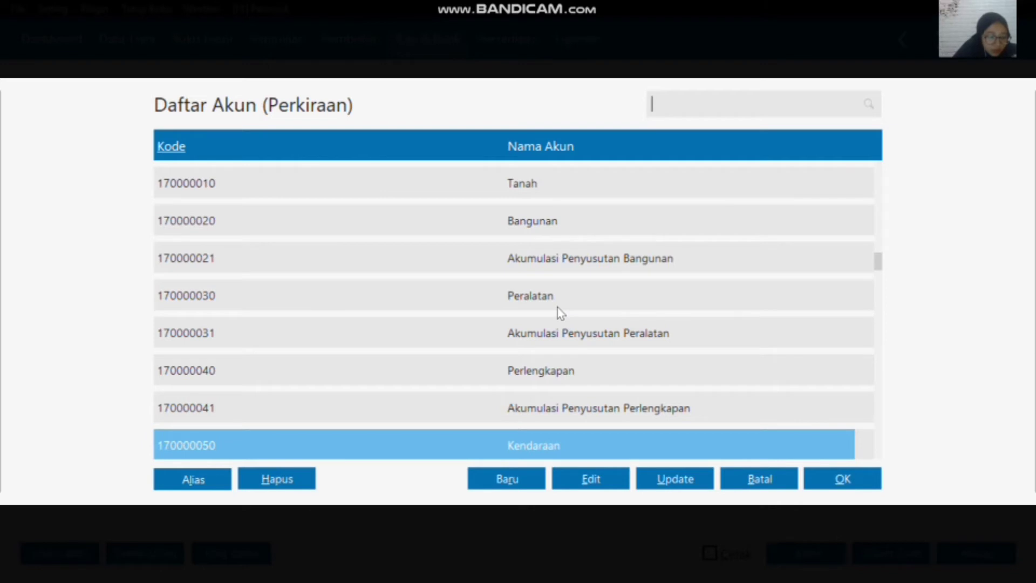
scroll(502, 316, "down", 5)
key("Down")
key("Down")
key("Down")
key("Down")
key("Down")
key("Down")
key("Down")
key("Down")
key("Down")
key("Down")
key("Down")
key("Down")
key("Down")
key("Down")
key("Down")
key("Down")
key("Down")
key("Down")
key("Down")
key("Down")
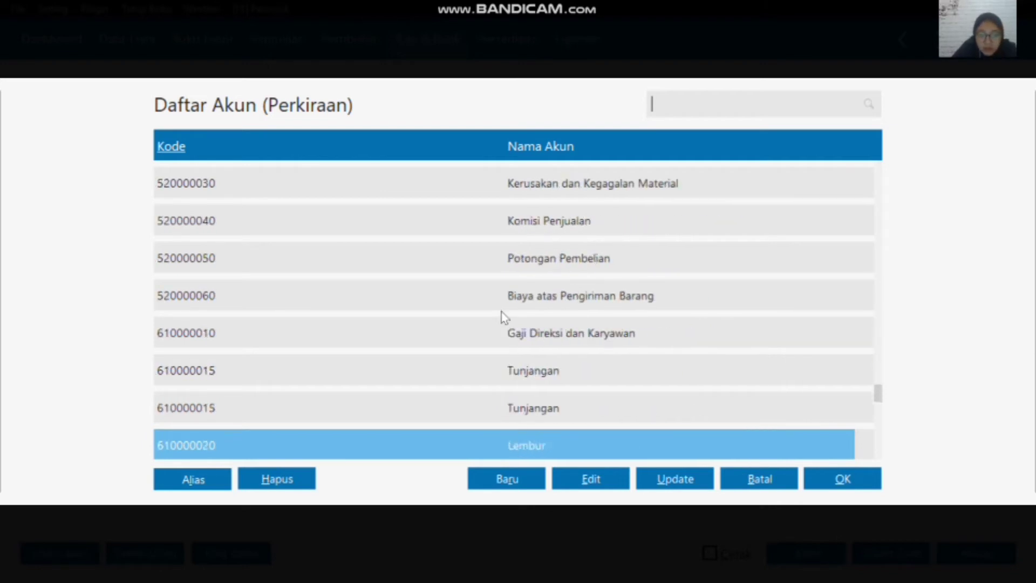
key("Up")
key("Up")
key("Up")
key("Up")
key("Up")
key("Up")
key("Up")
key("Up")
key("Up")
key("Up")
key("Up")
key("Up")
key("Up")
key("Up")
key("Up")
key("Up")
key("Up")
key("Up")
key("Up")
key("Up")
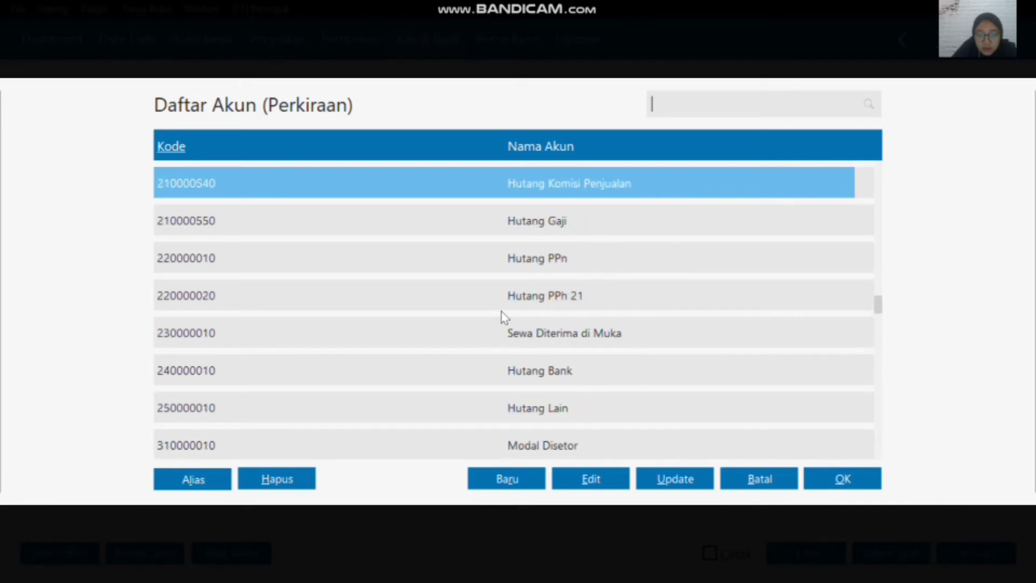
mouse_move(613, 7)
left_click(557, 334)
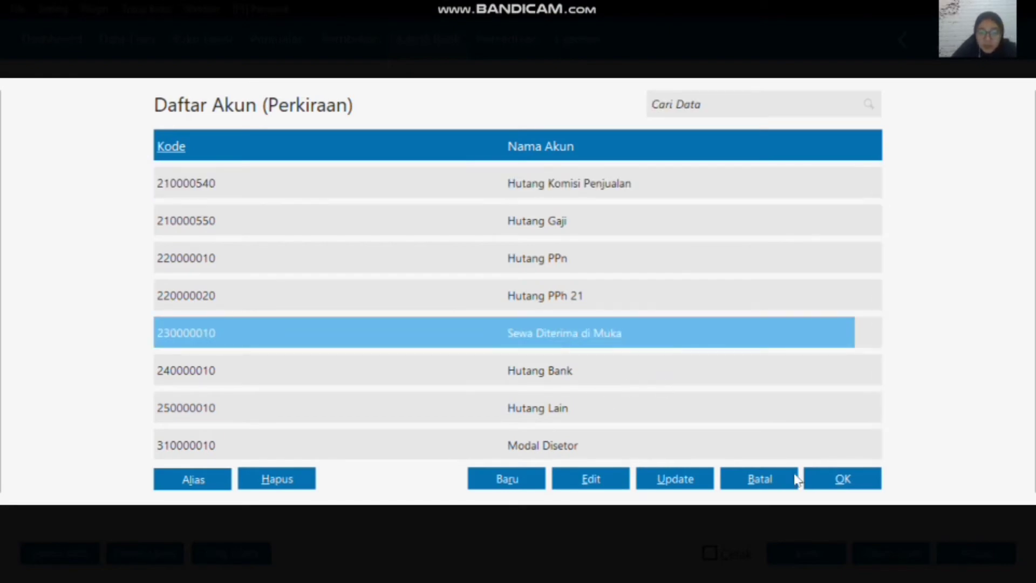
left_click(838, 480)
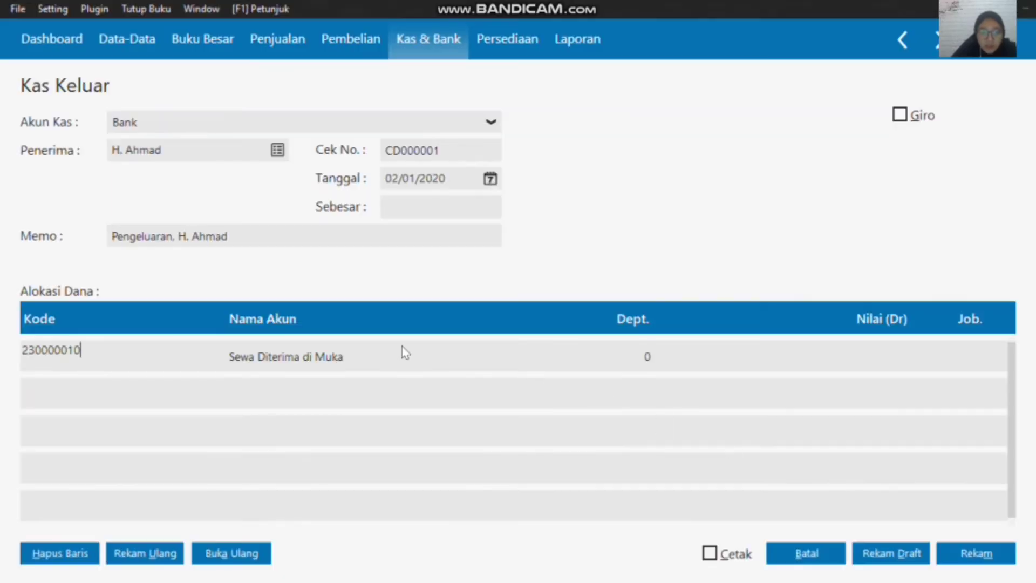
Step: Enter 9500000 as the Sewa Diterima di Muka line's debit value, record the disbursement, and leave the blank follow-up form
left_click(846, 354)
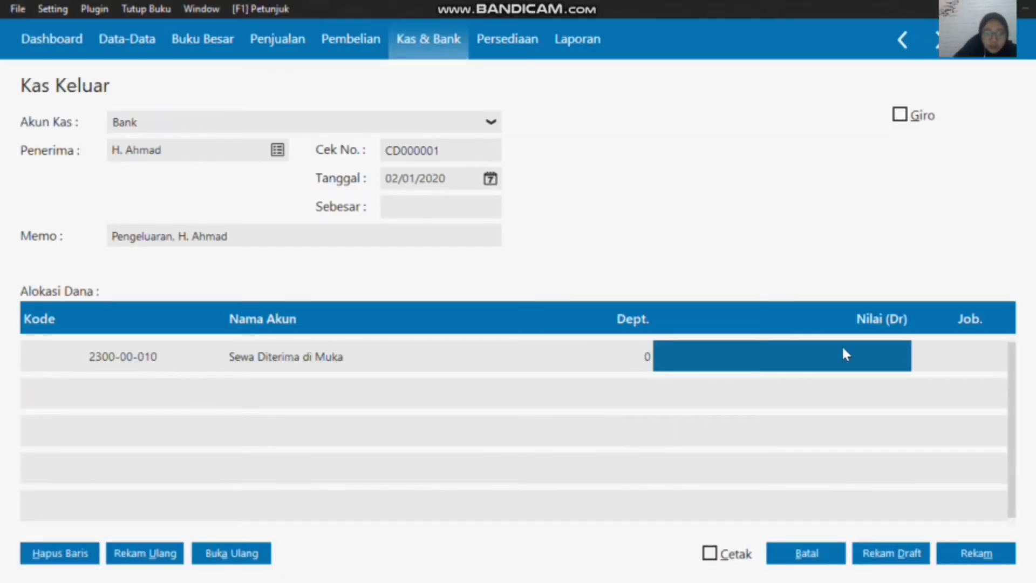
type("95")
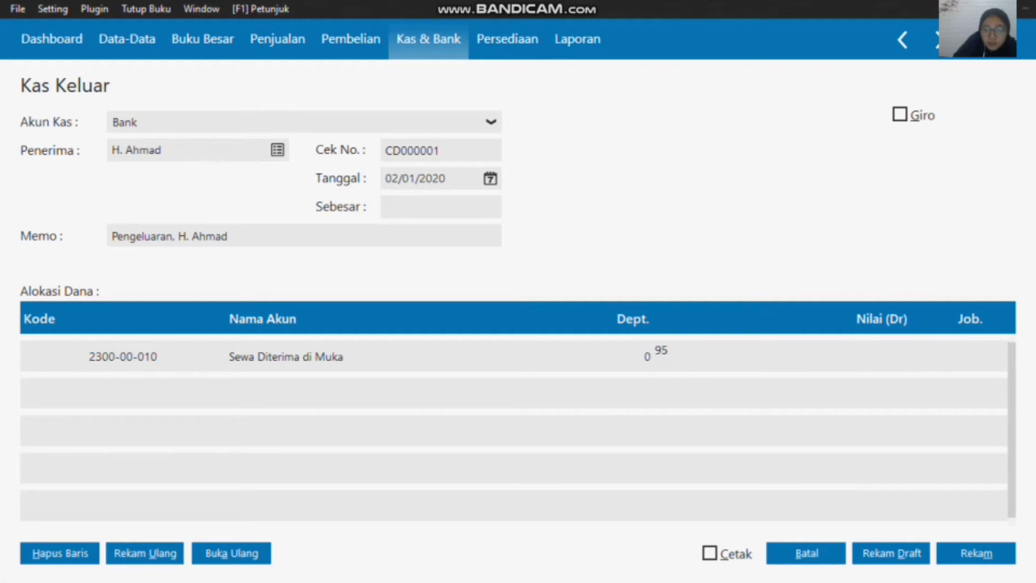
type("00000")
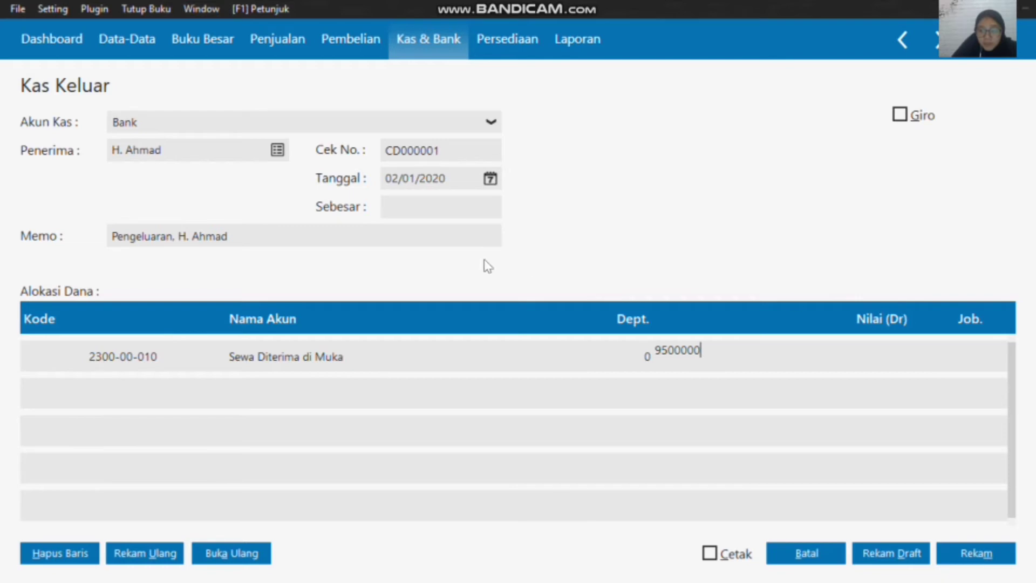
left_click(456, 205)
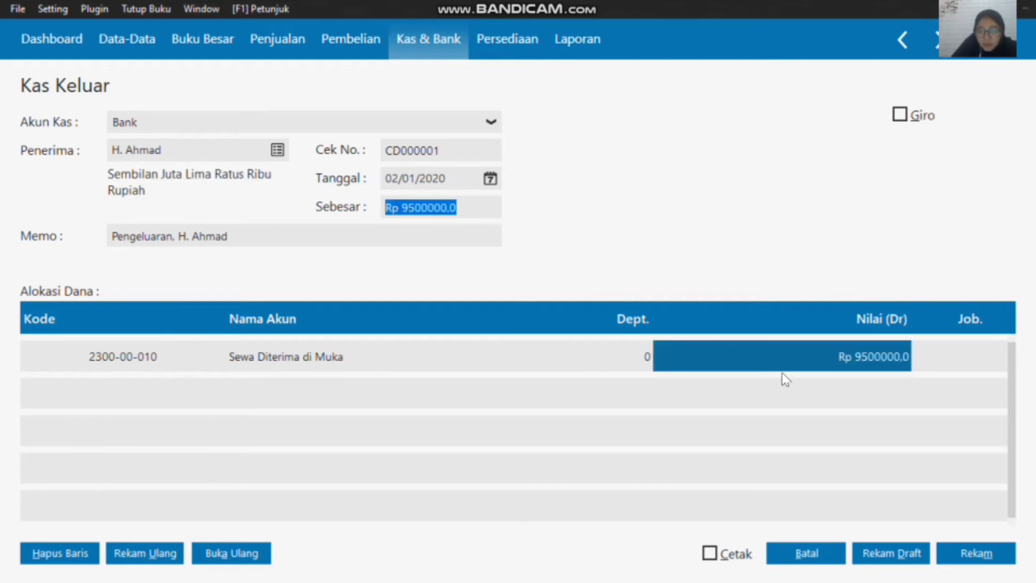
left_click(972, 548)
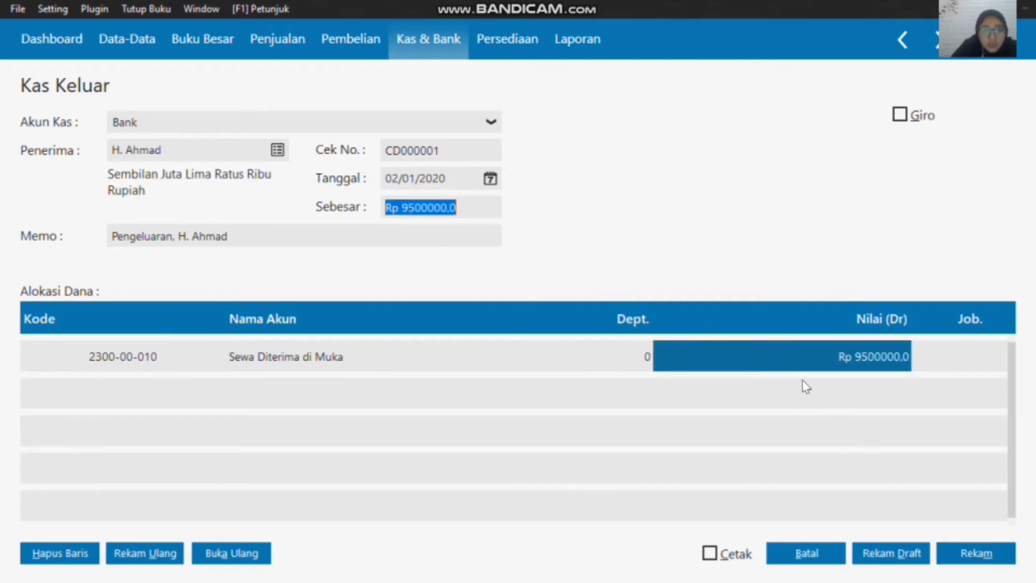
left_click(965, 552)
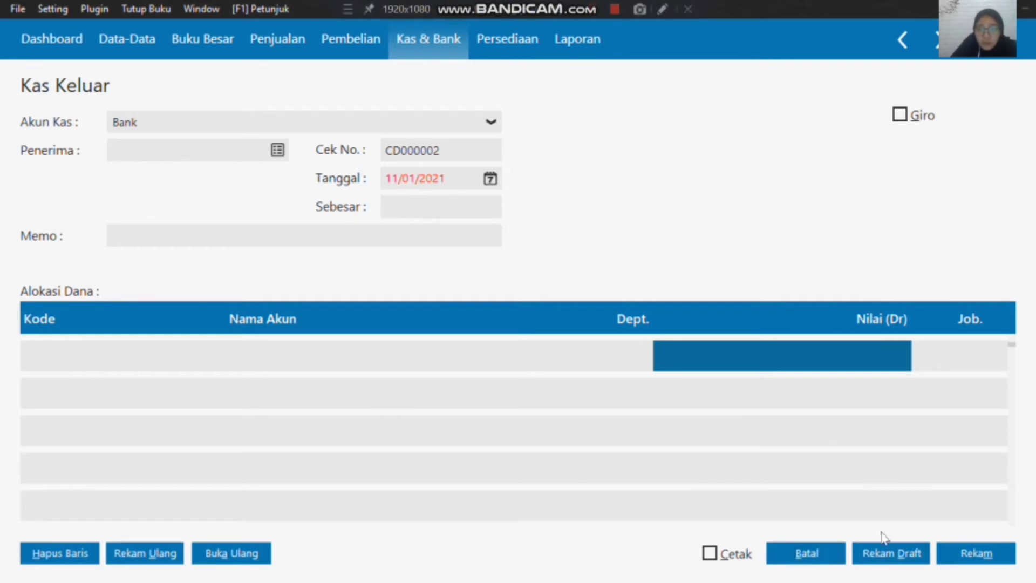
left_click(785, 552)
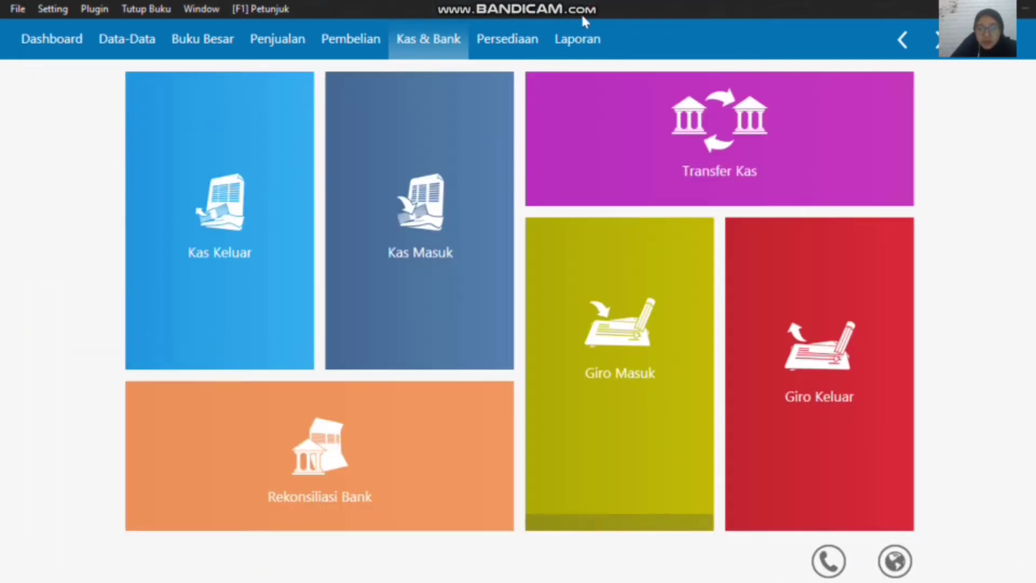
Step: Start a new Penerimaan Barang (goods receipt) transaction in the purchasing module
mouse_move(599, 12)
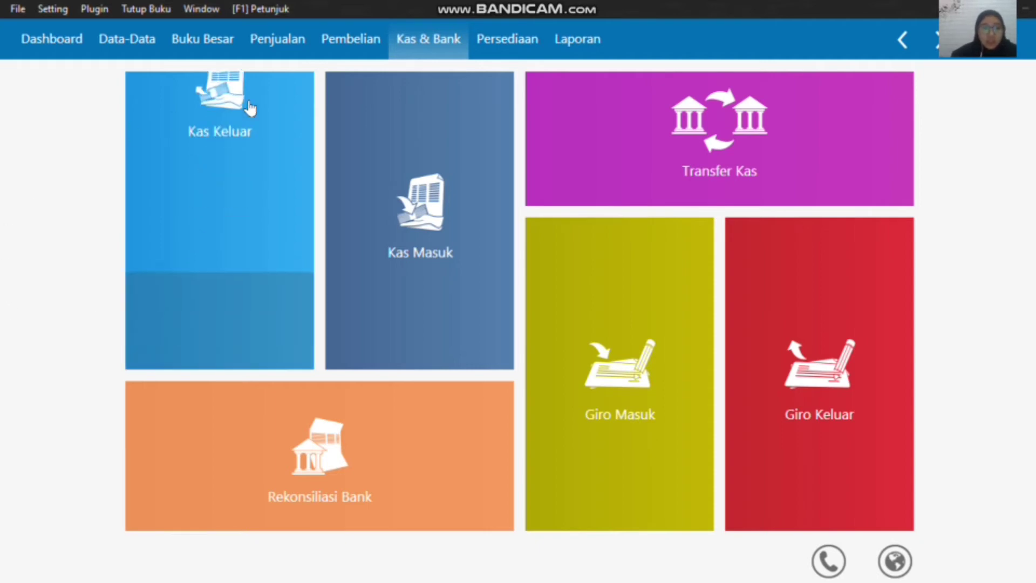
left_click(365, 48)
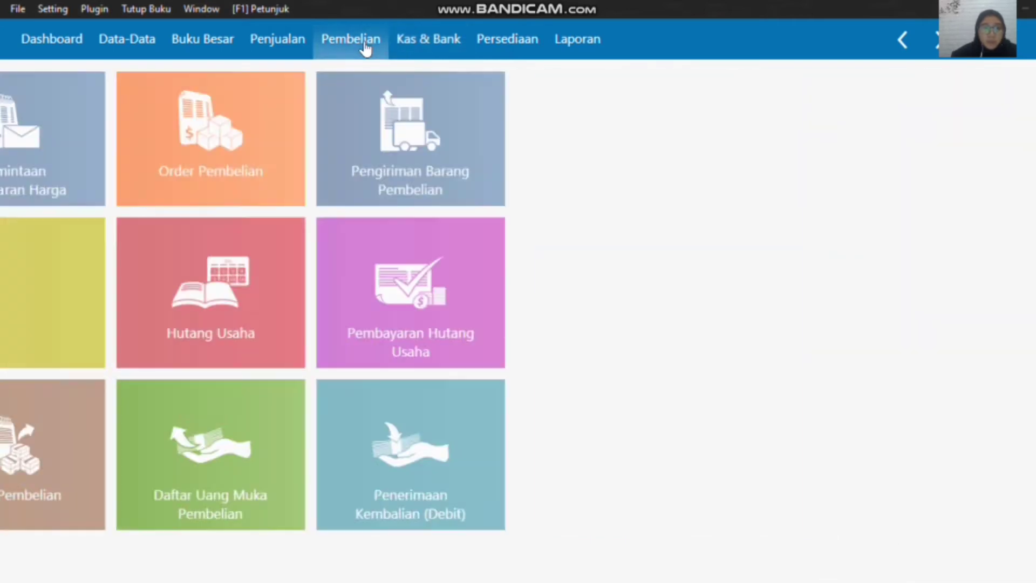
mouse_move(166, 324)
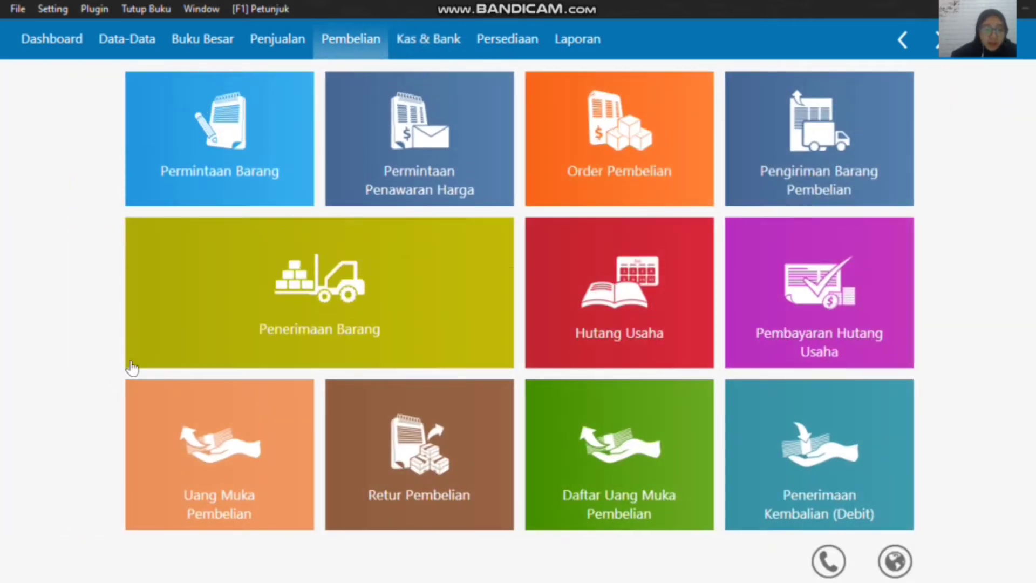
left_click(150, 348)
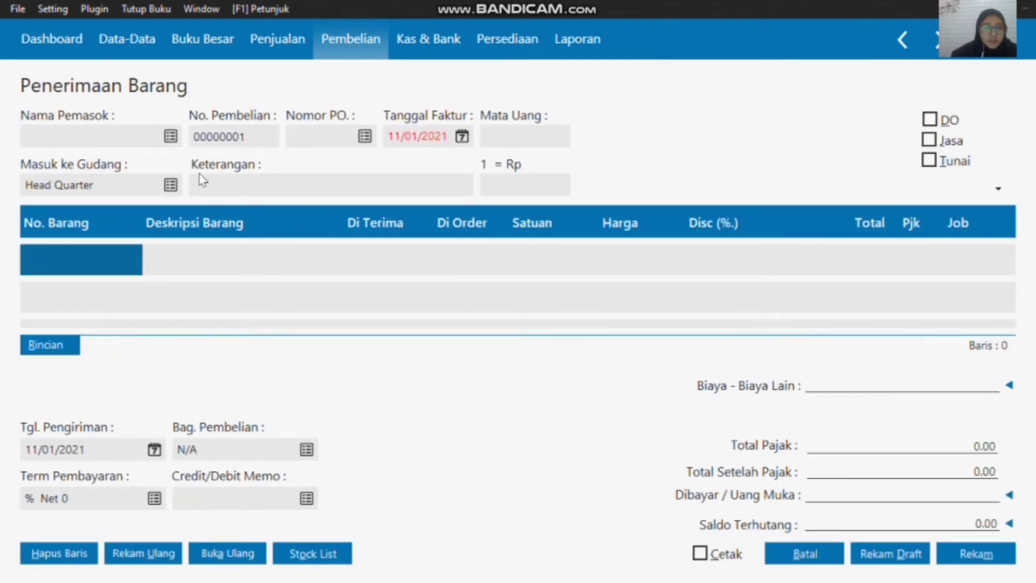
Step: Create and record a new supplier named Toko Citra Komputer from the goods receipt's supplier list
left_click(171, 136)
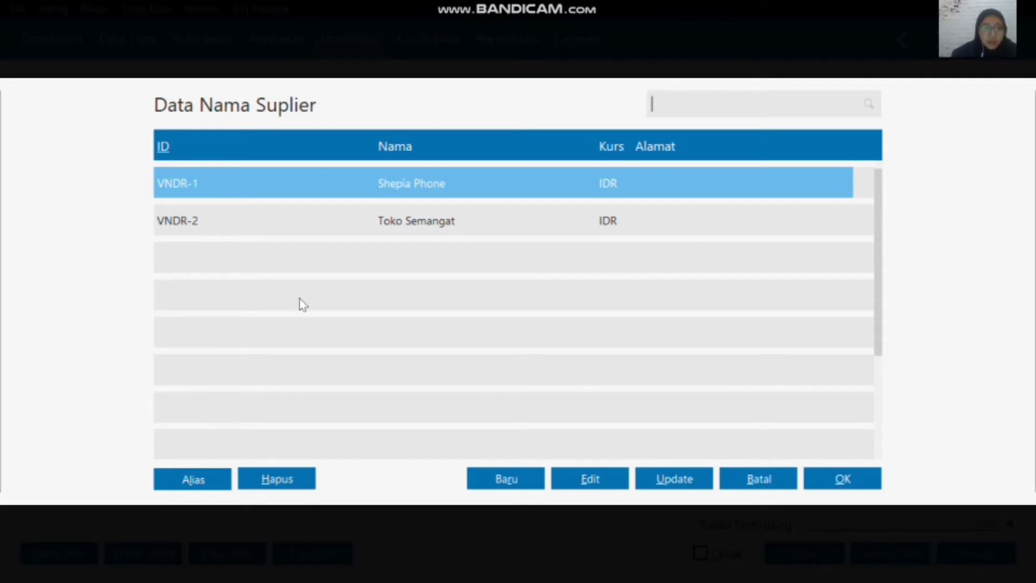
left_click(499, 482)
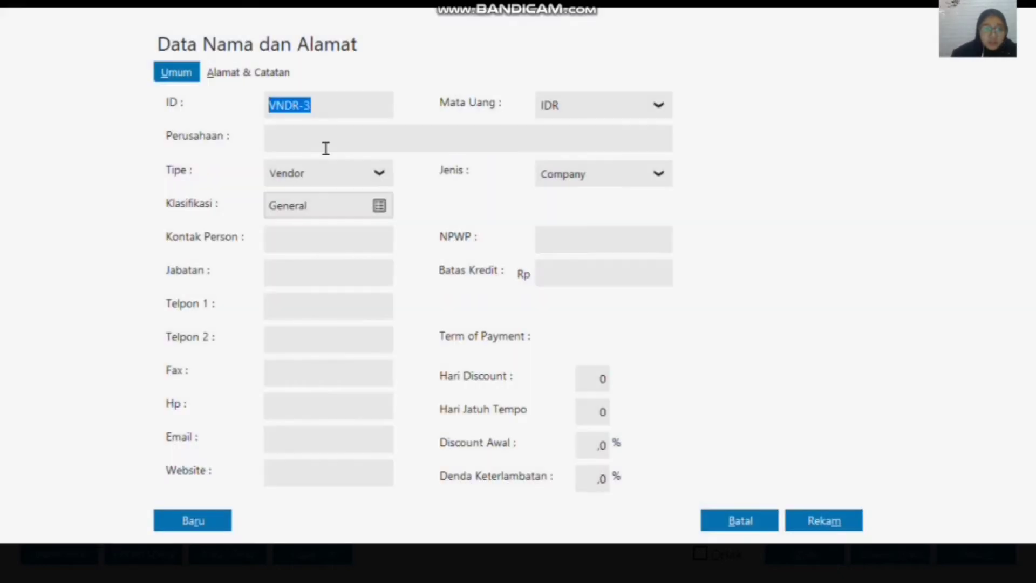
left_click(322, 141)
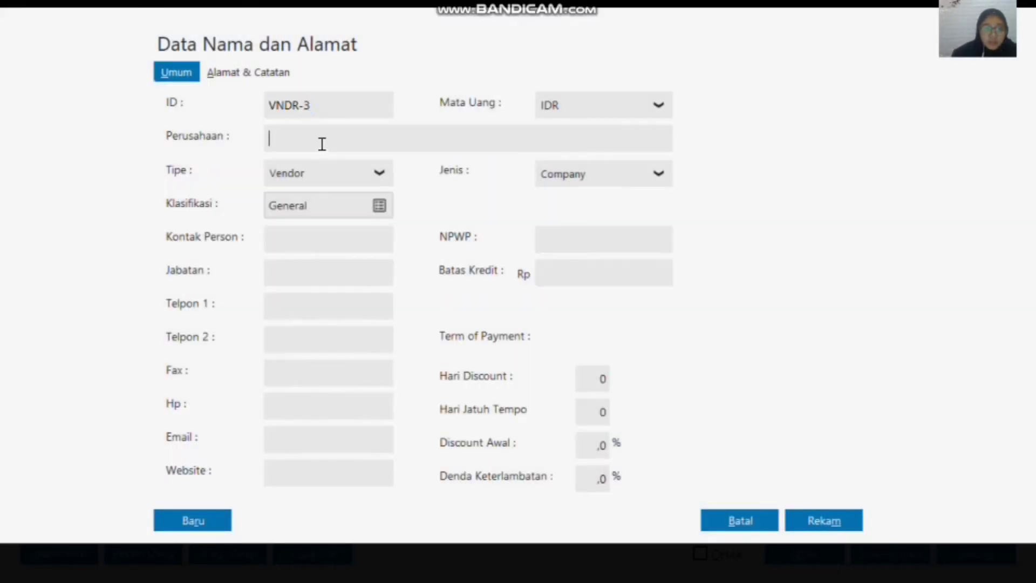
type("Tok")
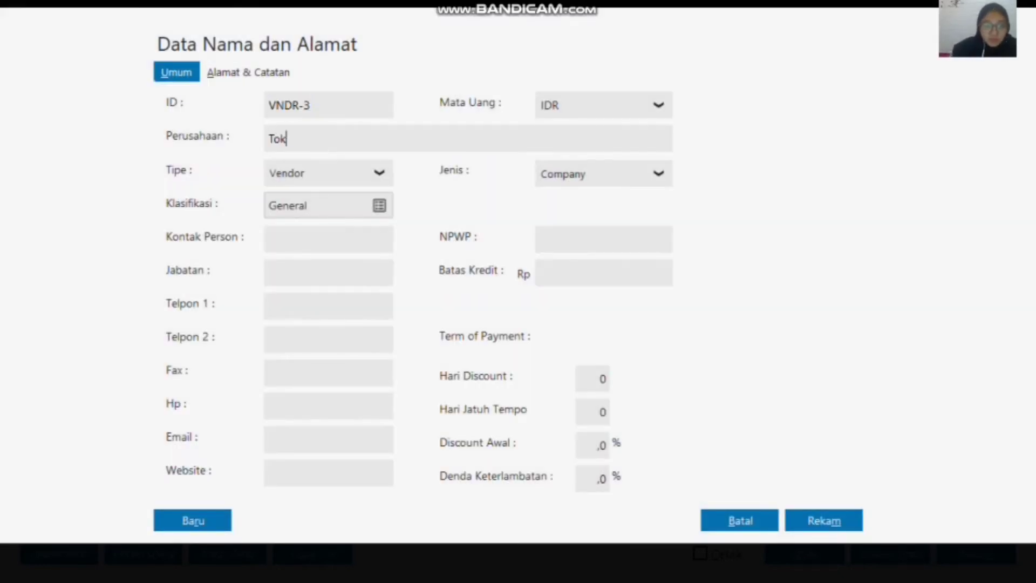
type("o Citra")
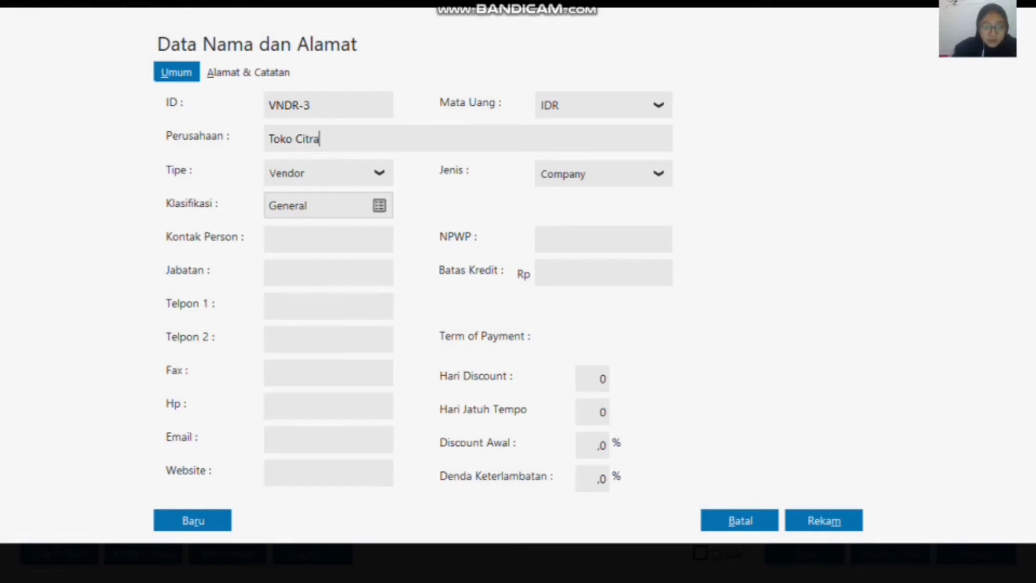
type(" Komputer")
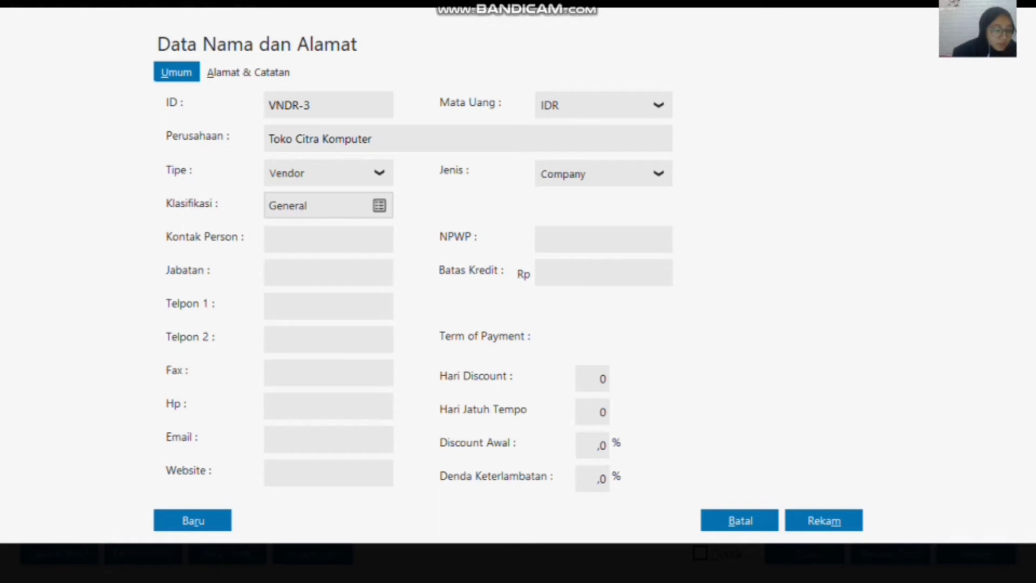
left_click(819, 522)
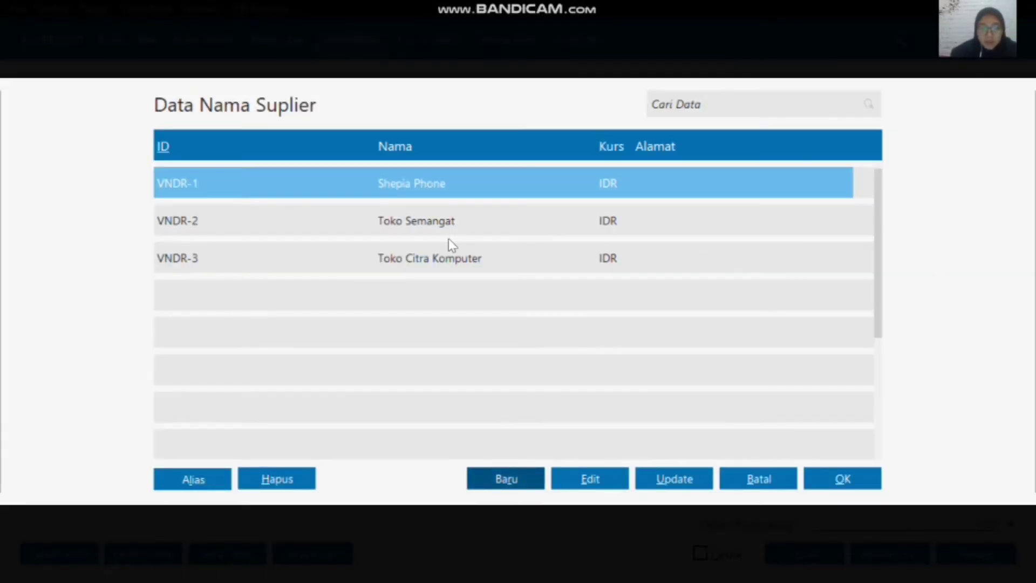
Step: Set Toko Citra Komputer as the goods receipt's supplier and open the inventory item list for the first line
left_click(467, 257)
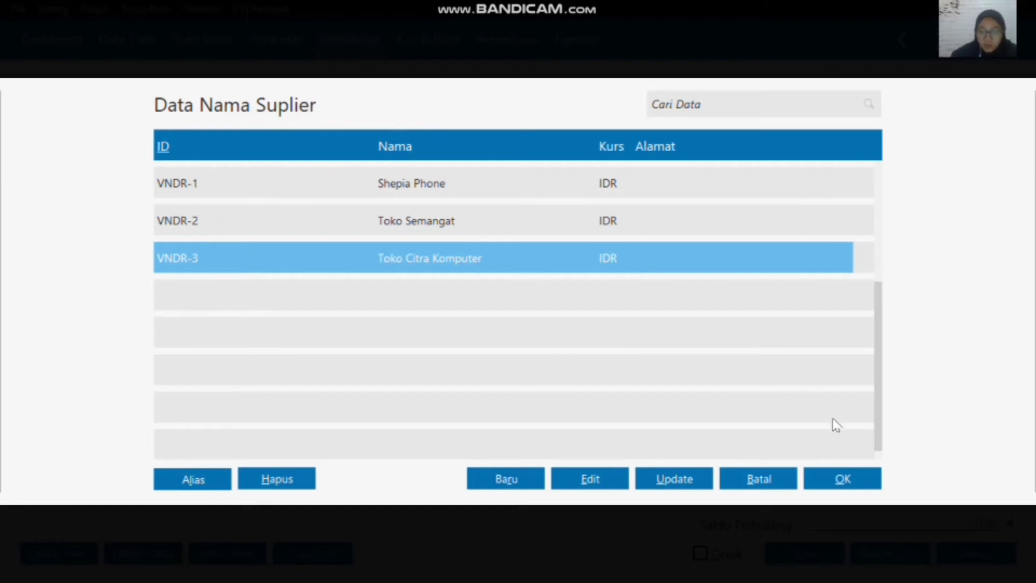
left_click(842, 480)
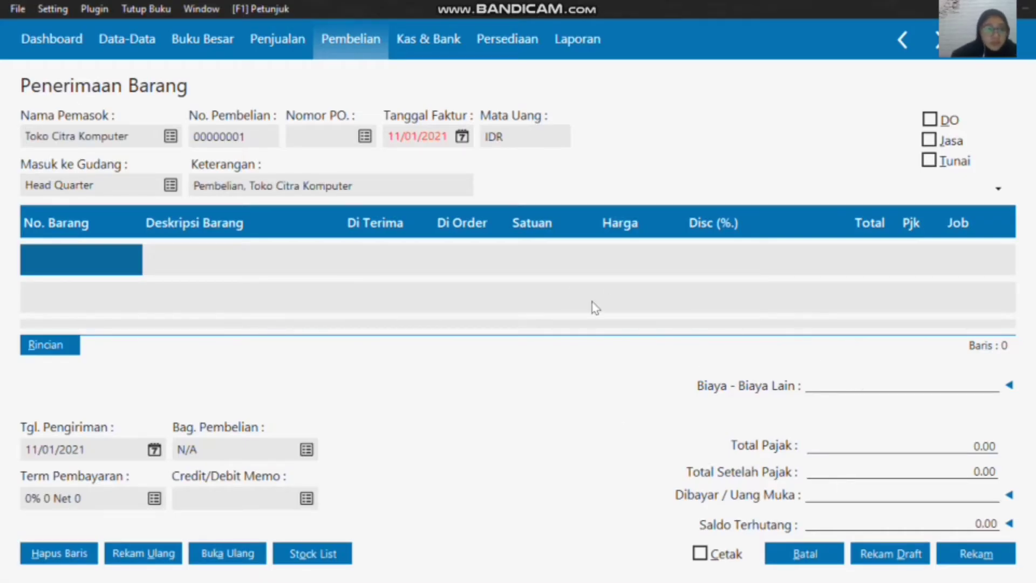
left_click(99, 257)
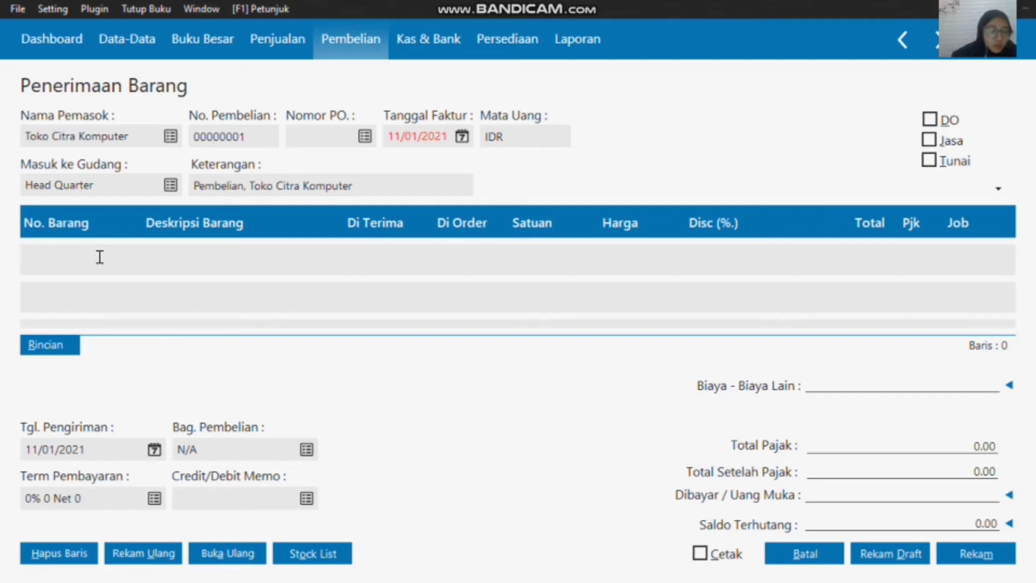
double_click(79, 256)
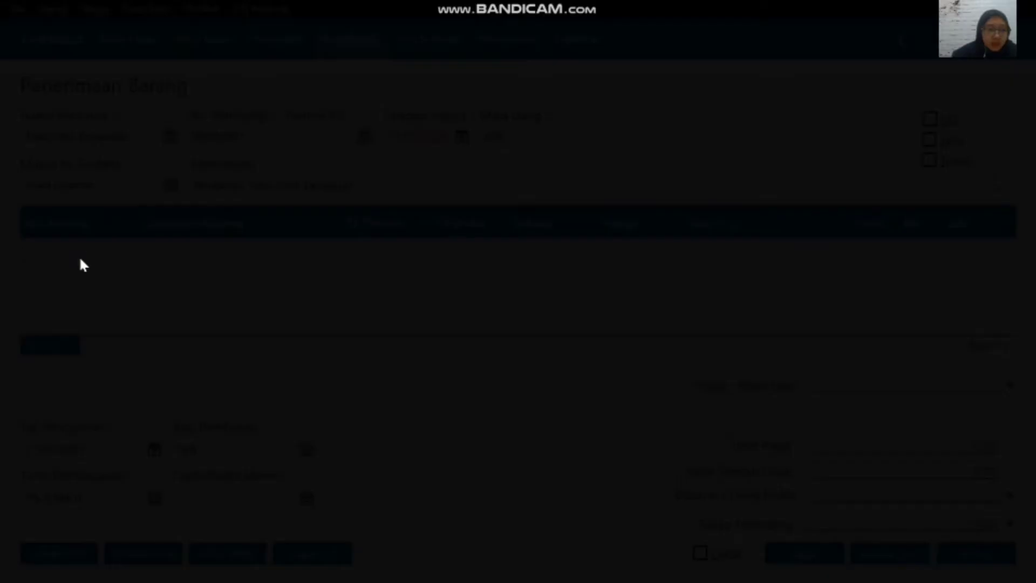
Step: Start a new inventory item from the item list and assign it to the Aksesoris item group
scroll(432, 319, "down", 2)
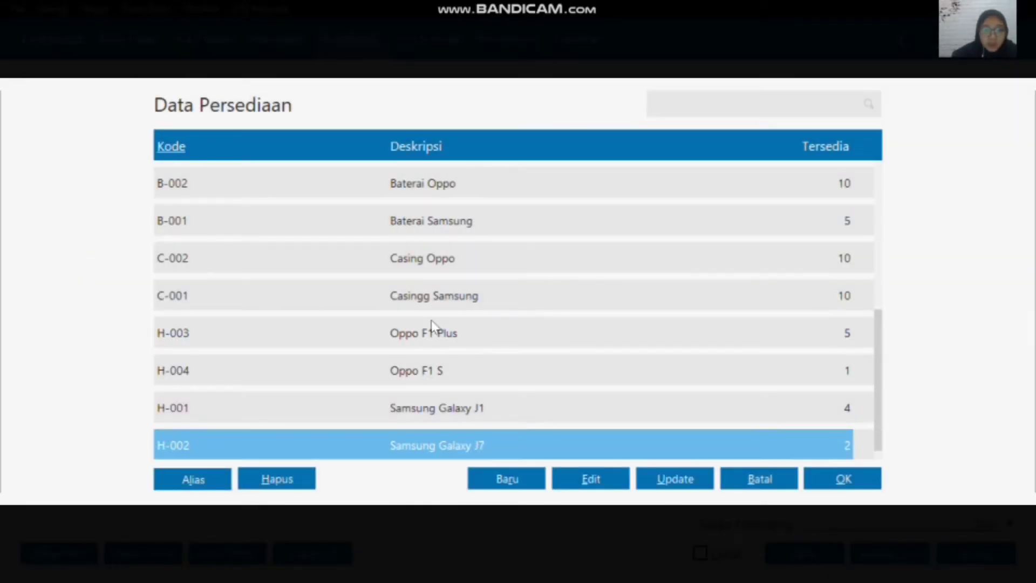
scroll(432, 319, "up", 3)
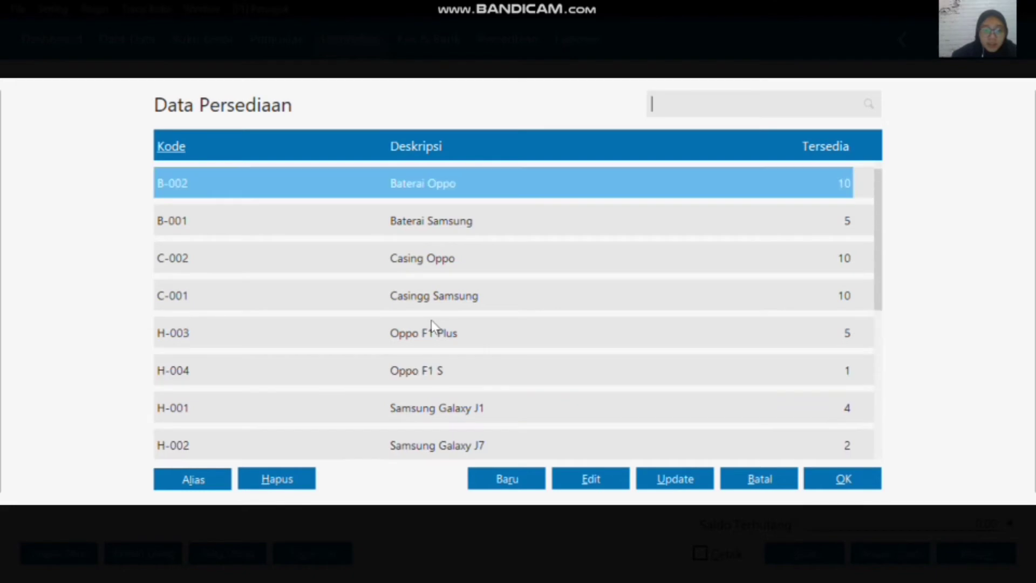
left_click(512, 480)
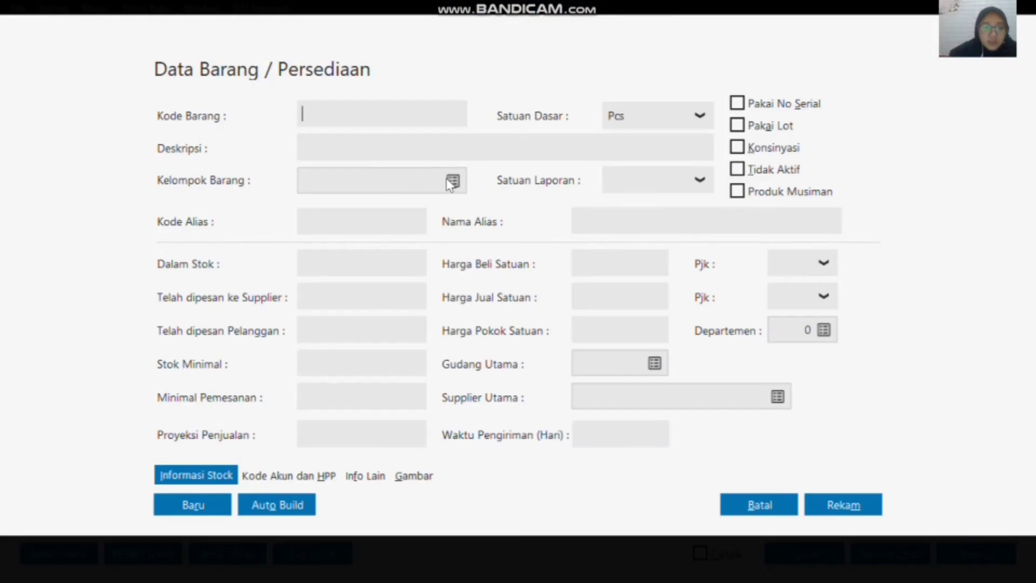
left_click(452, 181)
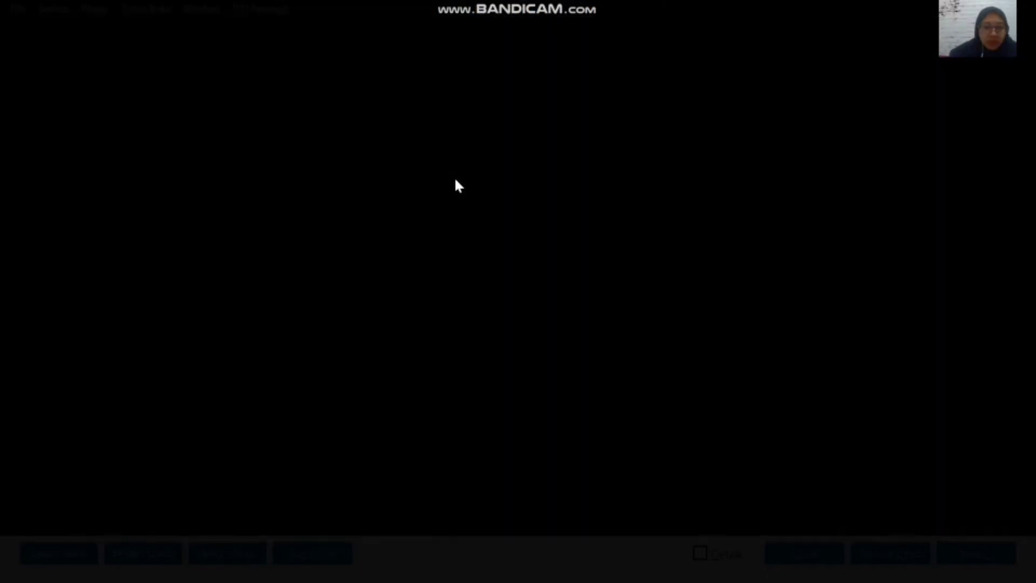
left_click(282, 178)
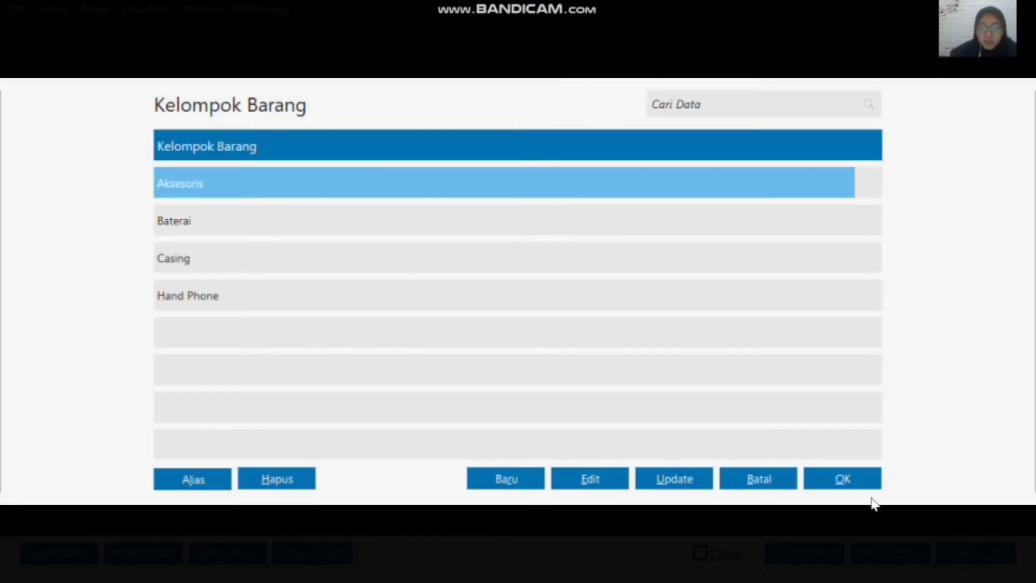
left_click(843, 479)
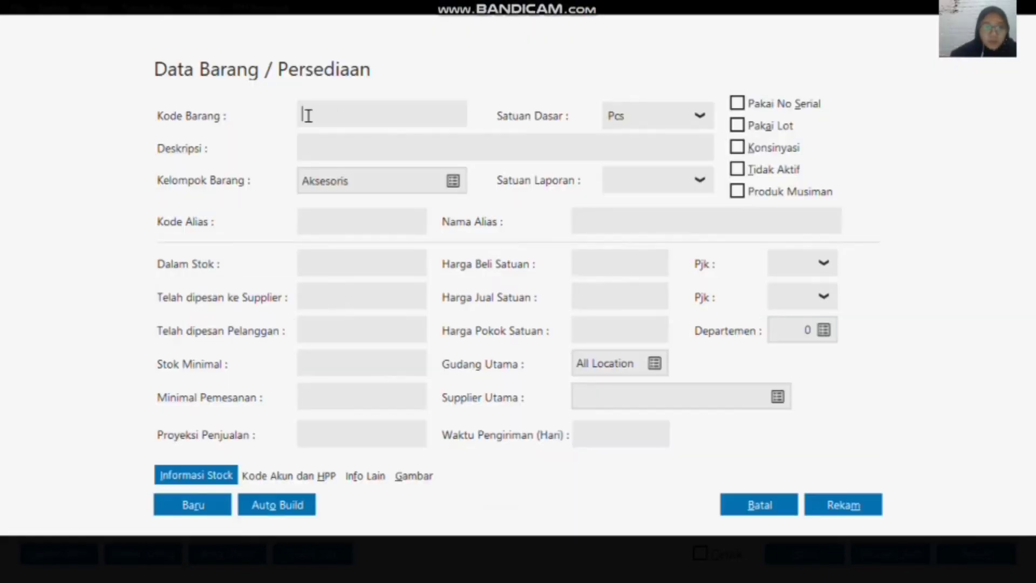
Step: Give the new item code A-001 and description CPU Komputer, and record it
type("A-")
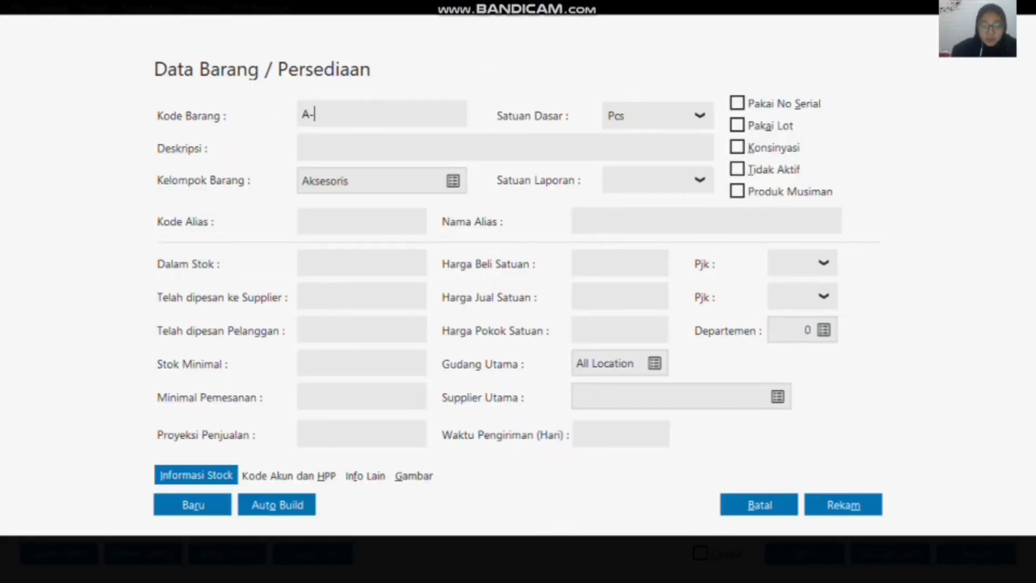
type("001")
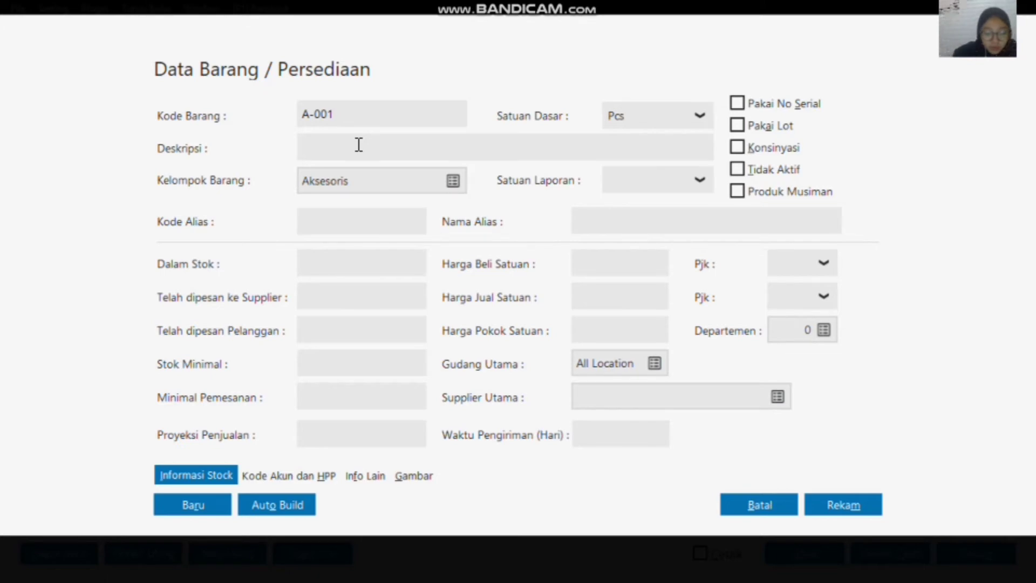
left_click(359, 145)
type("CPU Komp")
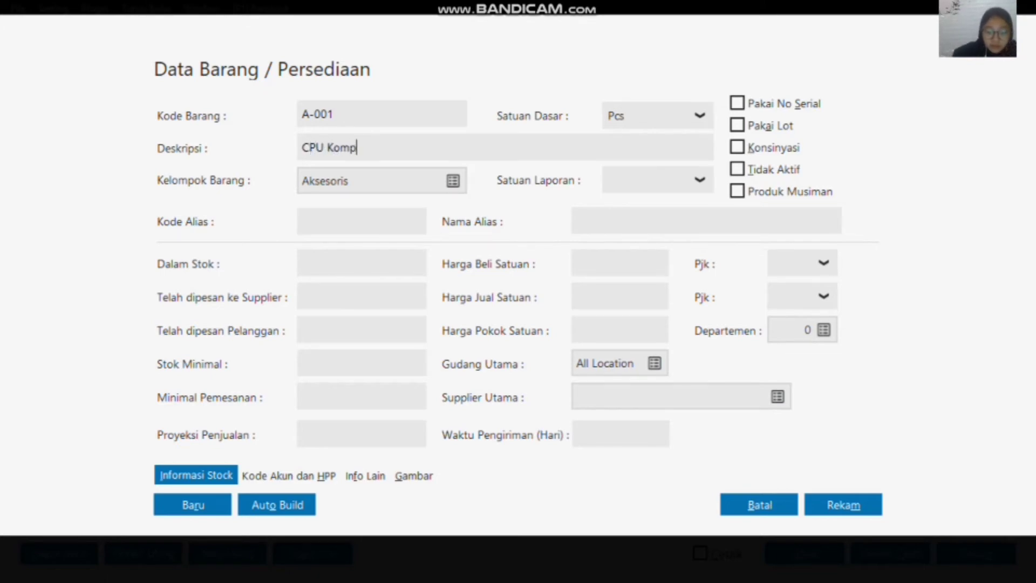
type("uter")
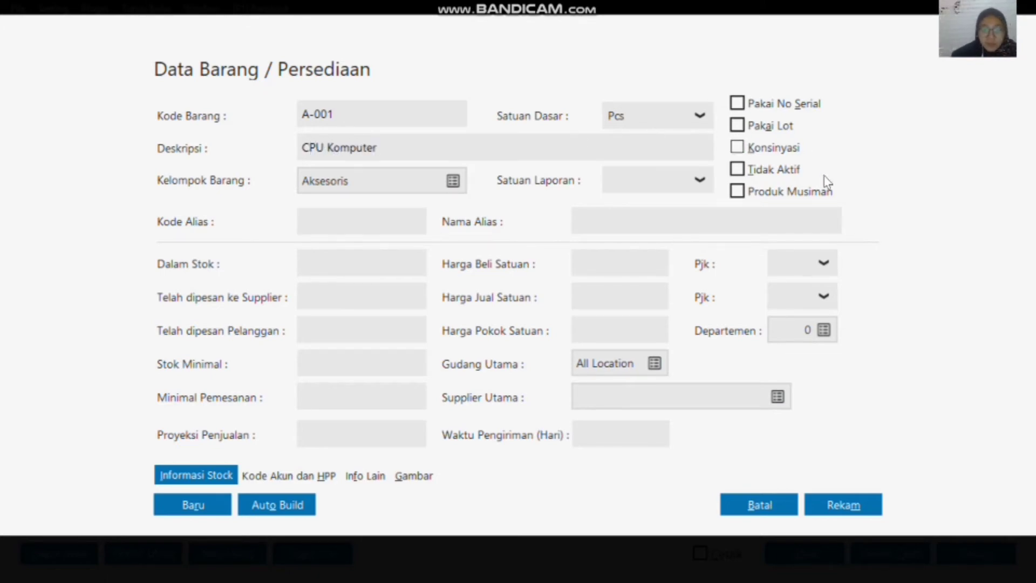
left_click(840, 512)
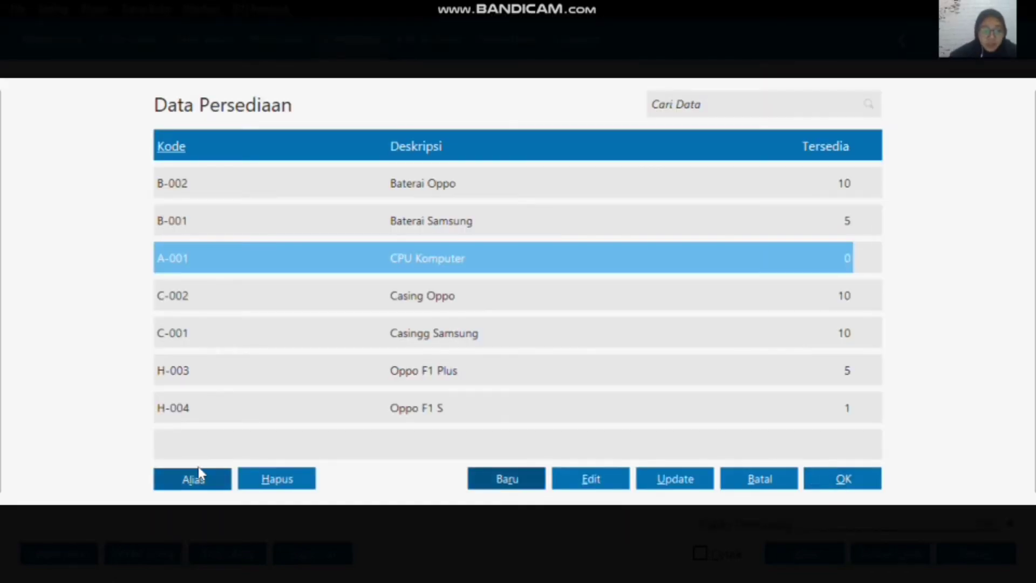
Step: Start a second new inventory item and enter A-002 as its item code
left_click(507, 483)
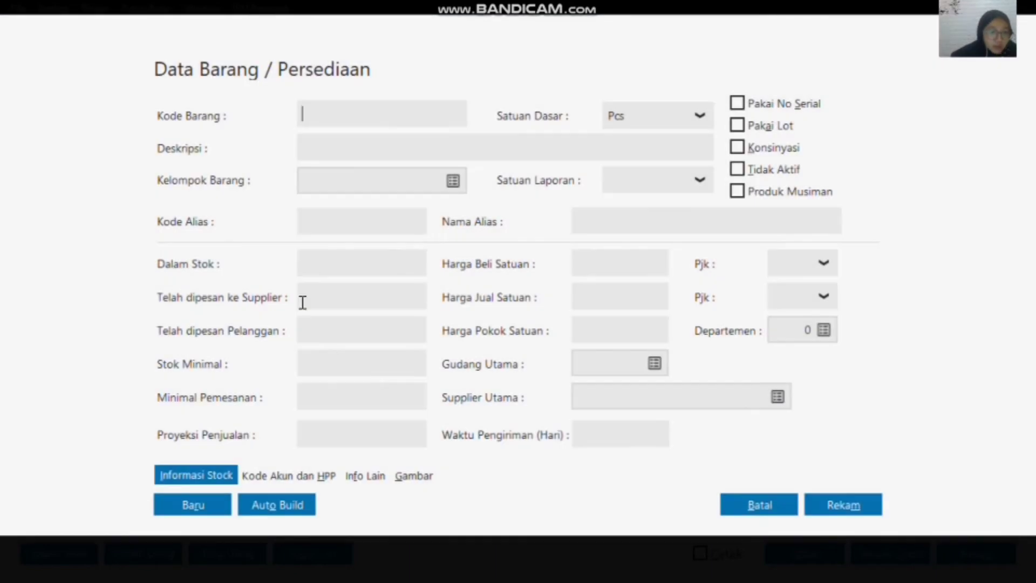
left_click(454, 180)
left_click(232, 182)
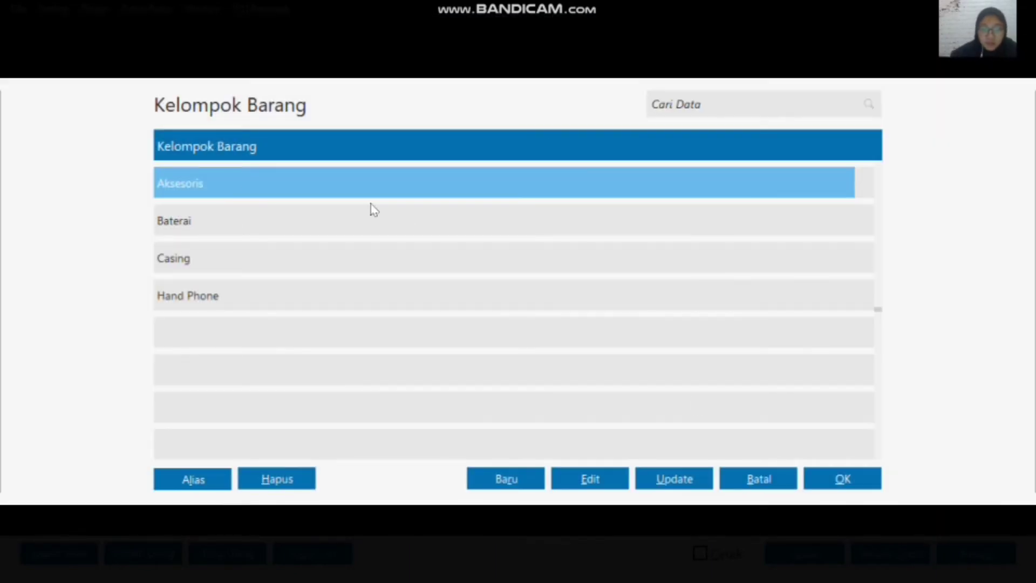
left_click(839, 489)
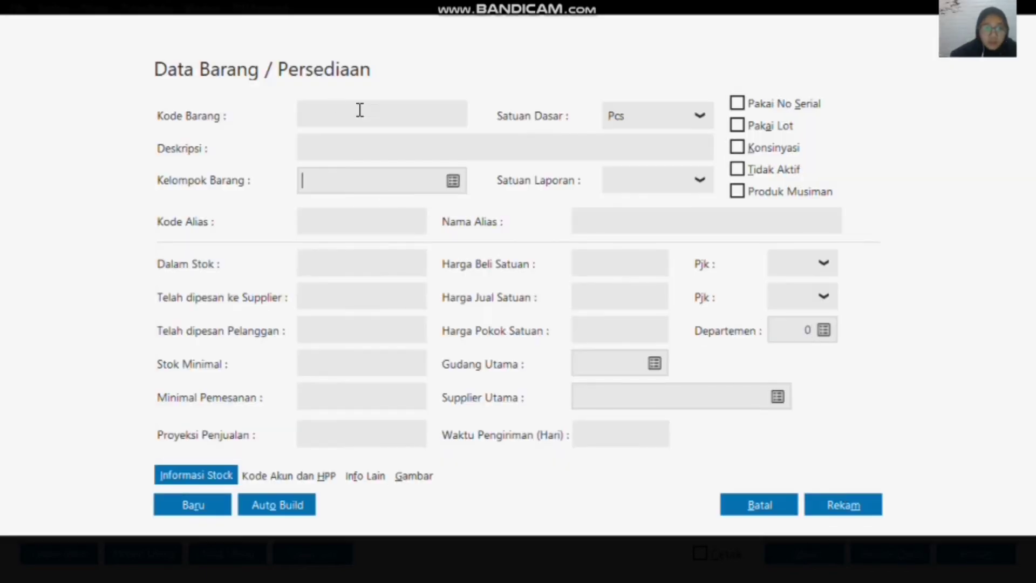
left_click(389, 118)
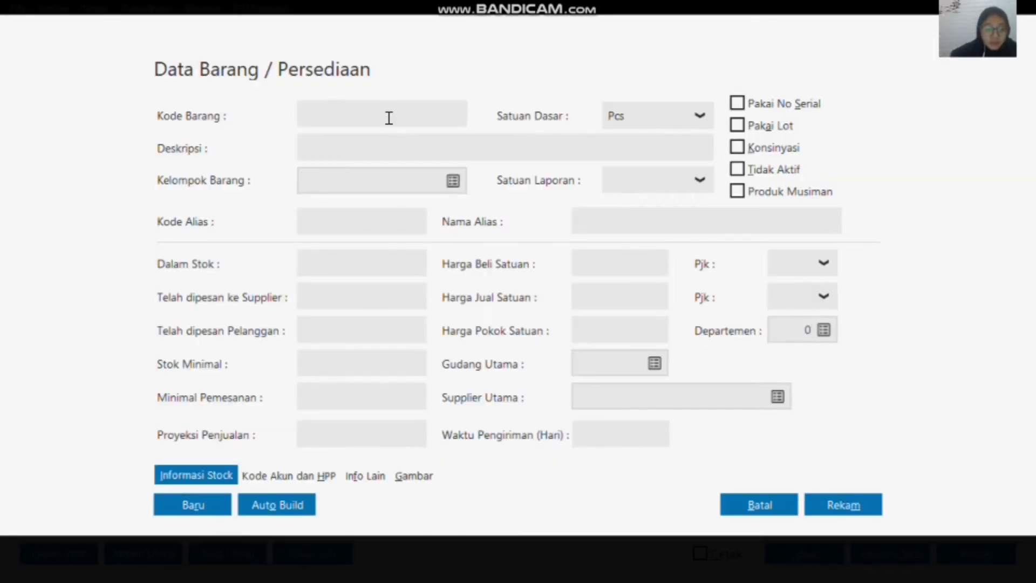
type("A-")
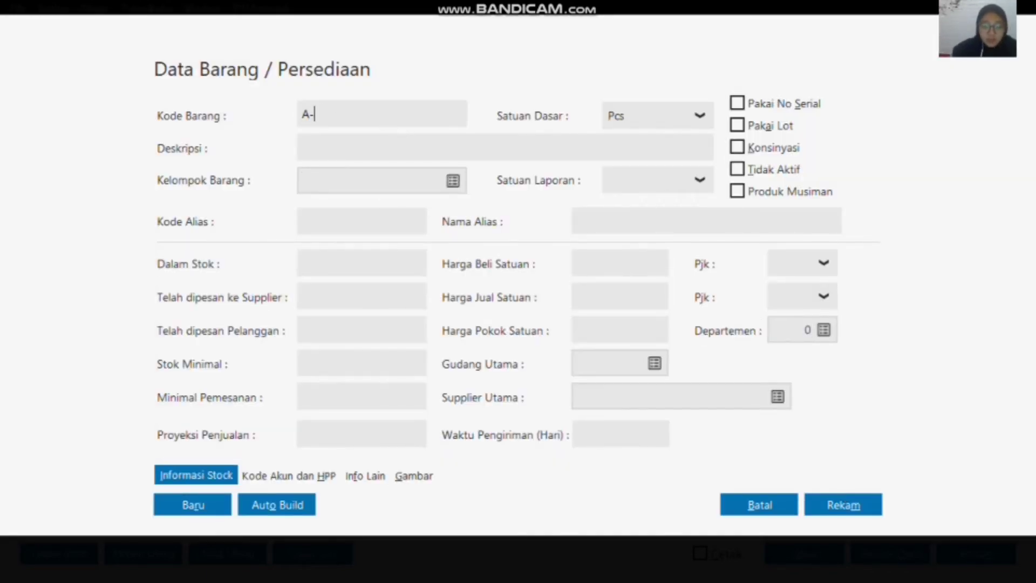
type("002")
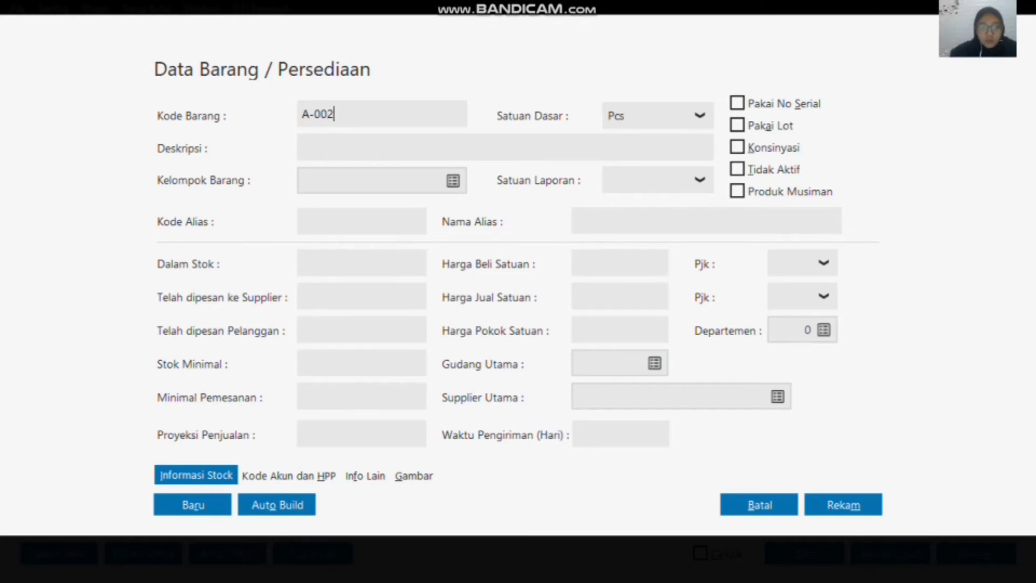
Step: Assign item A-002 to the Aksesoris group, describe it as Monitor, and record it
left_click(457, 181)
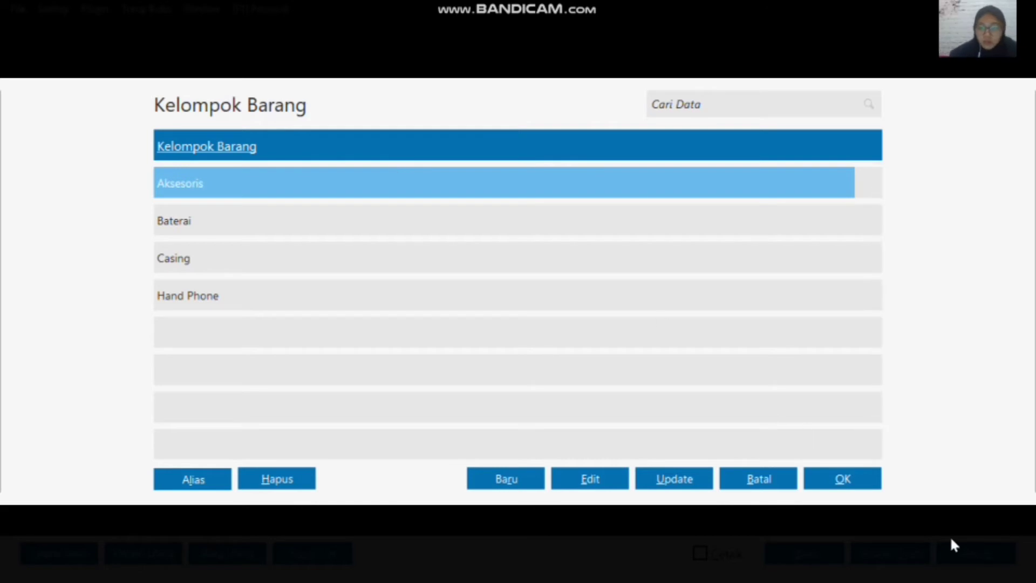
left_click(863, 478)
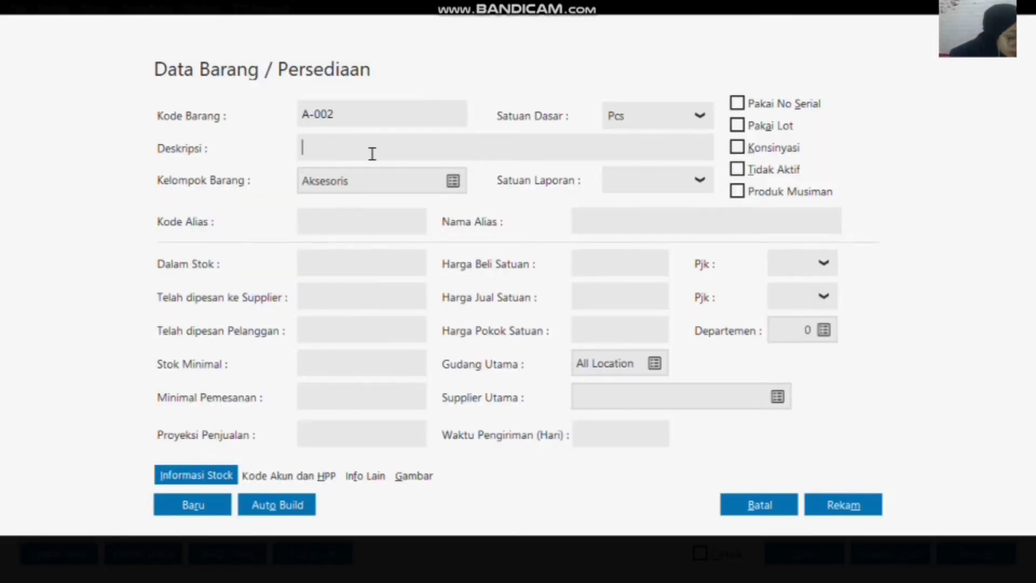
left_click(373, 154)
type("Monito")
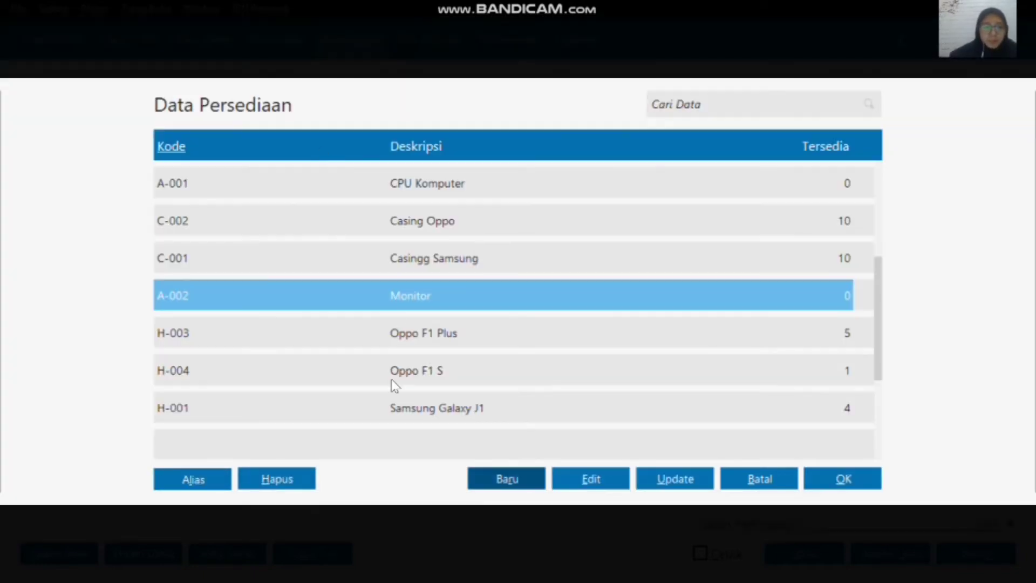
Step: Start a third new inventory item with code A-003 in the Aksesoris item group
left_click(513, 480)
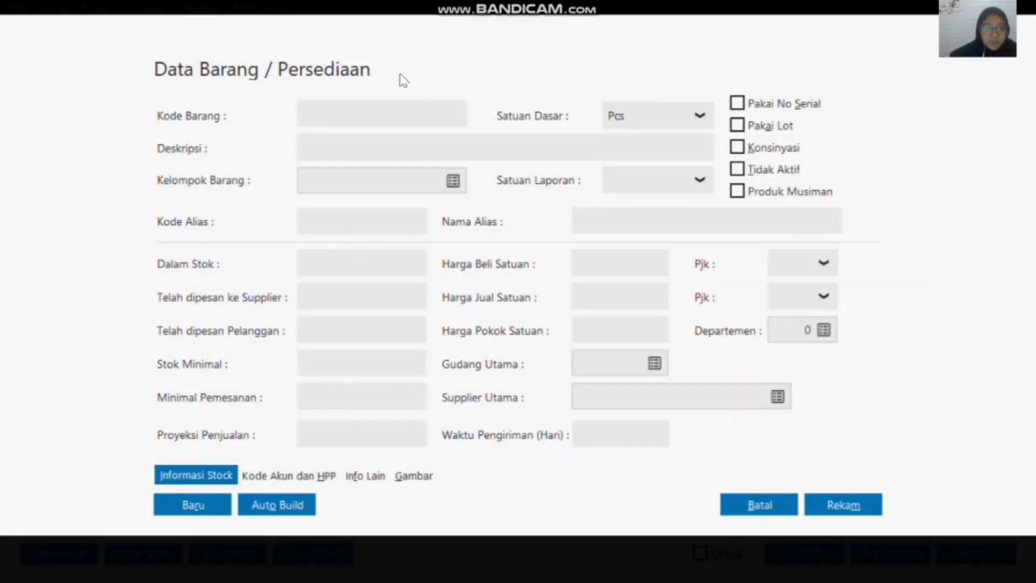
type("a-0")
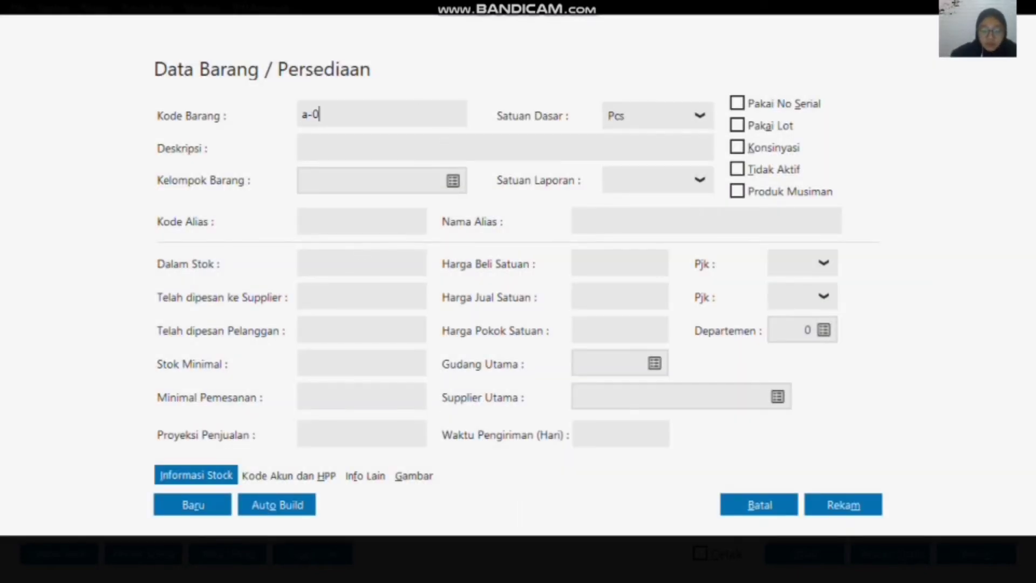
type("03")
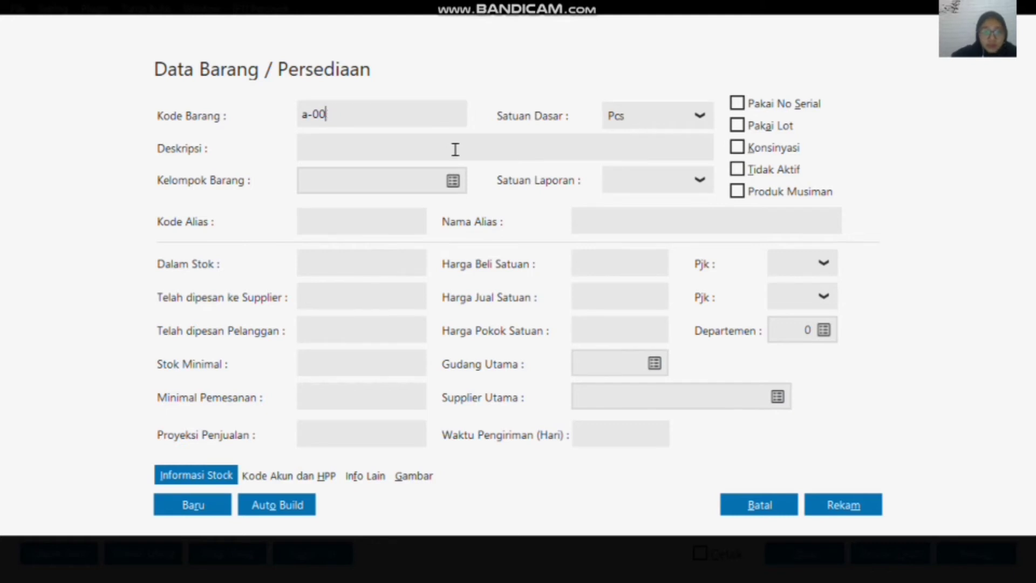
key("BackSpace")
key("BackSpace")
key("BackSpace")
key("BackSpace")
type("A-003")
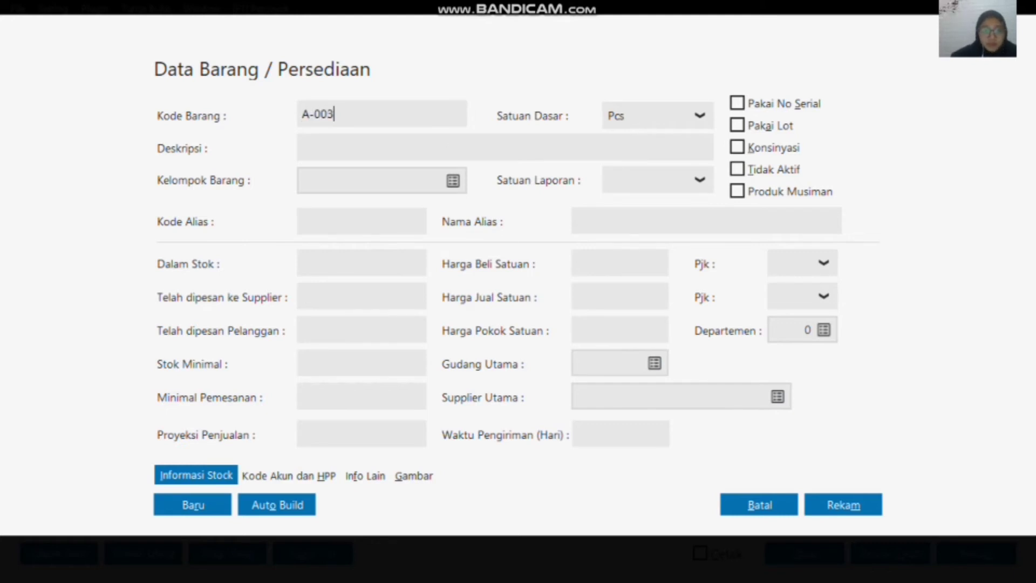
key("Tab")
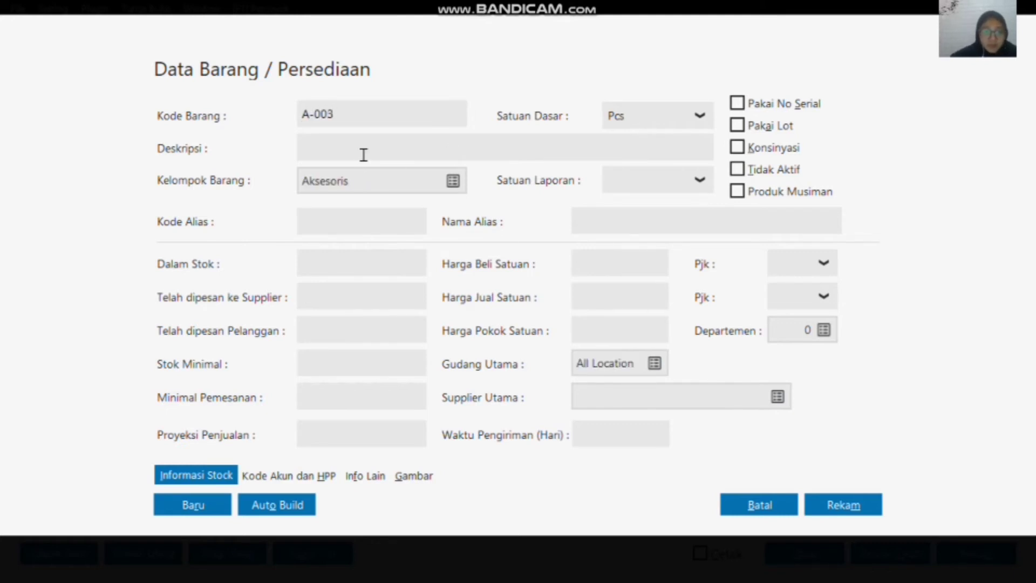
Step: Describe item A-003 as Printer and record it
type("Printer")
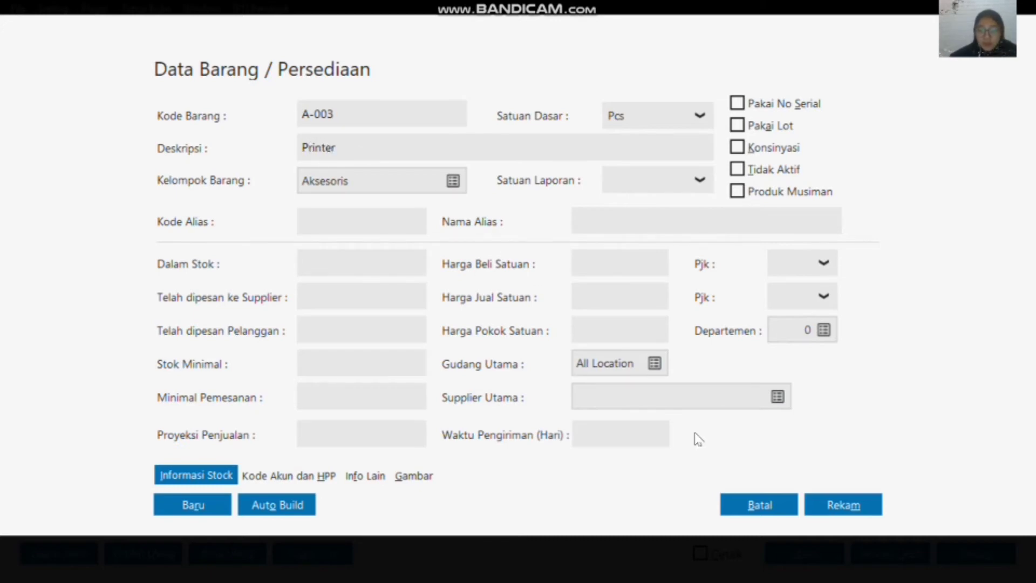
left_click(832, 507)
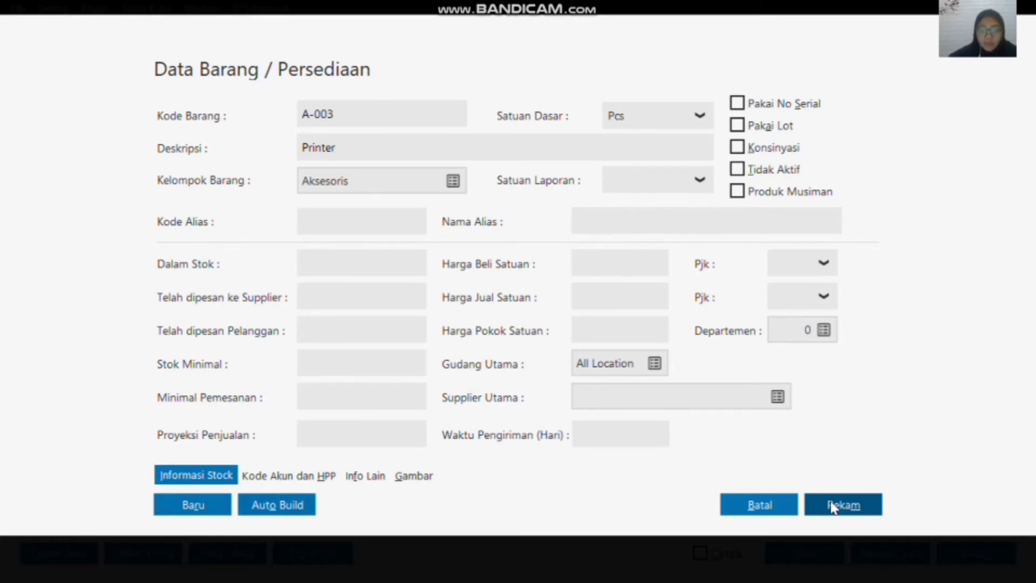
left_click(787, 504)
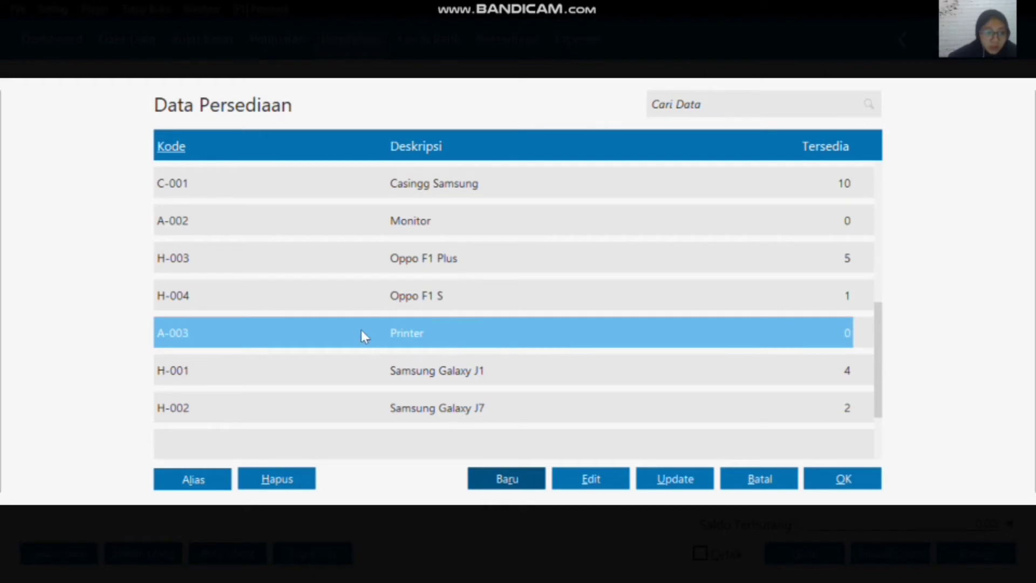
Step: Insert item A-001, CPU Komputer, into the first line of the goods receipt
scroll(416, 359, "down", 2)
scroll(416, 359, "up", 8)
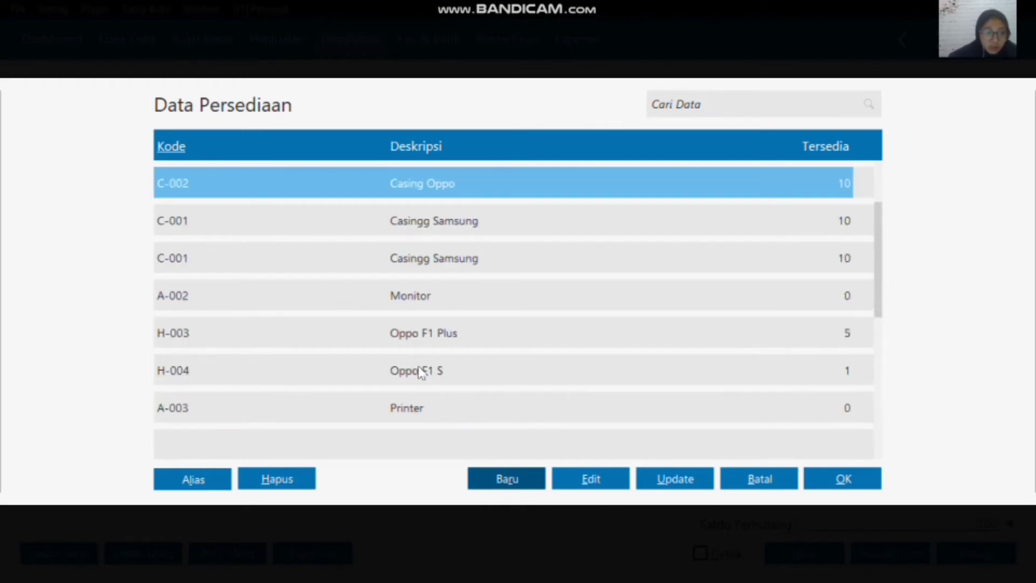
left_click(400, 264)
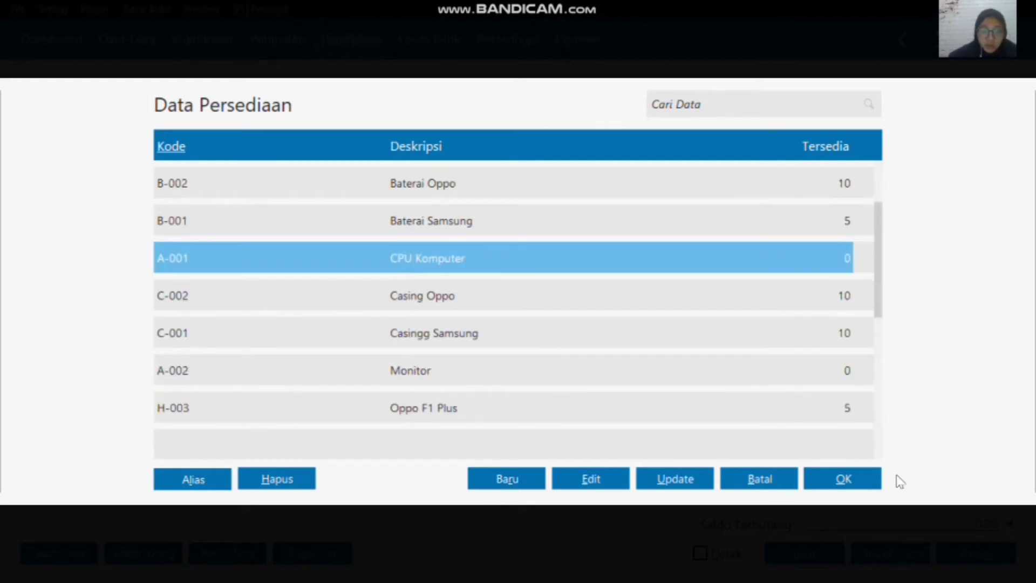
left_click(844, 480)
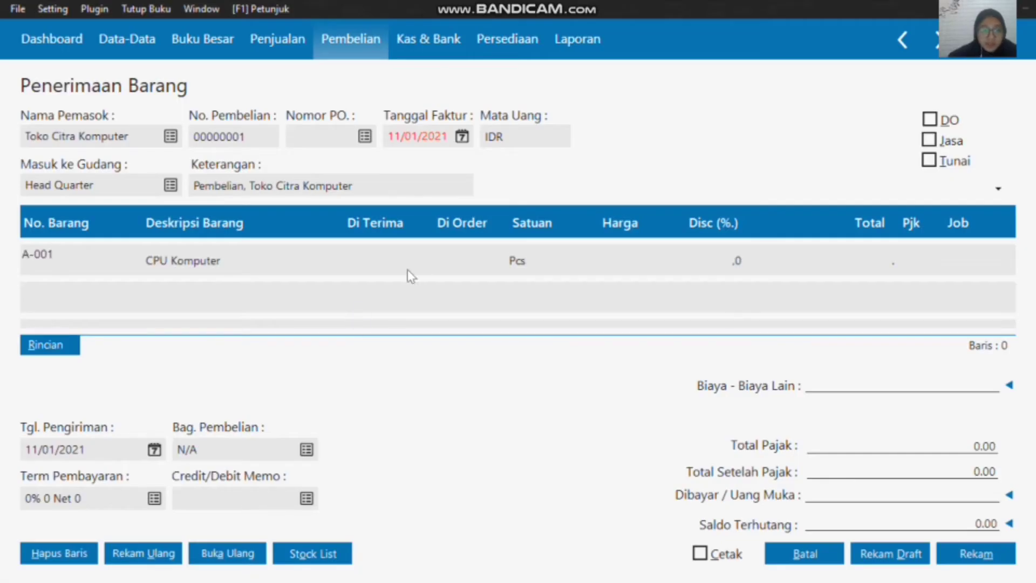
Step: Enter a received quantity of 1 and a price of 1750000 for the CPU Komputer line
left_click(378, 252)
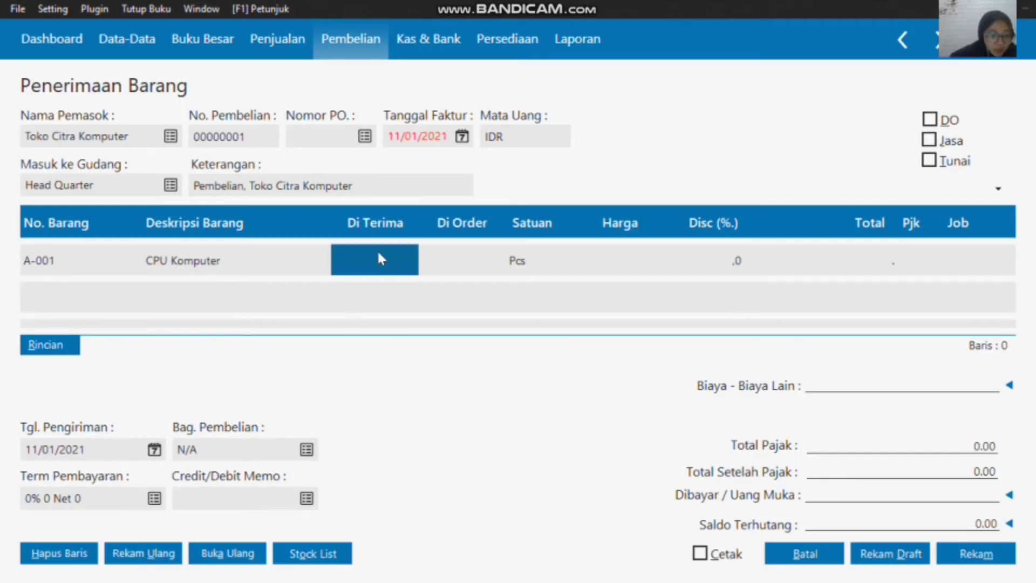
type("1")
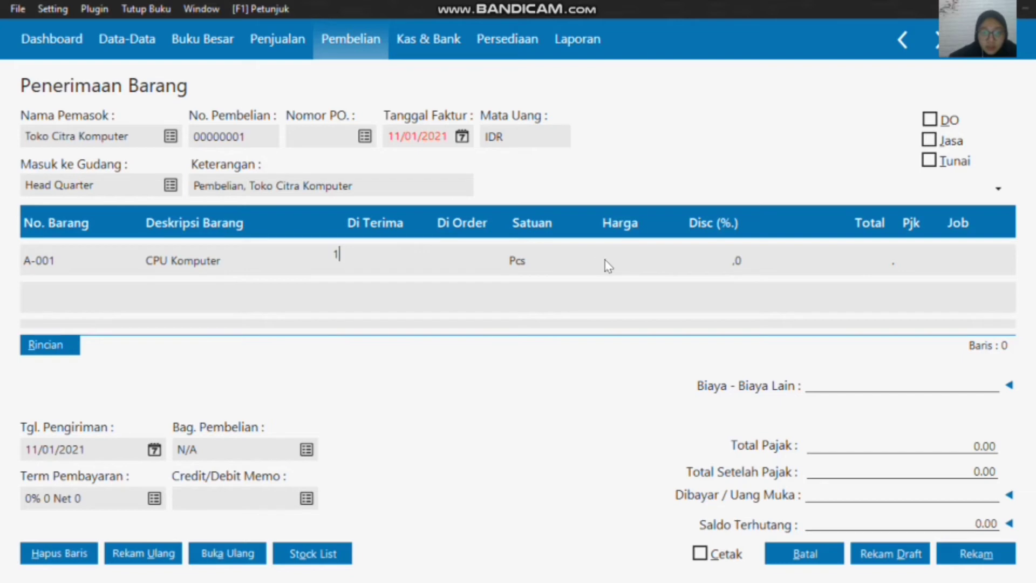
left_click(607, 265)
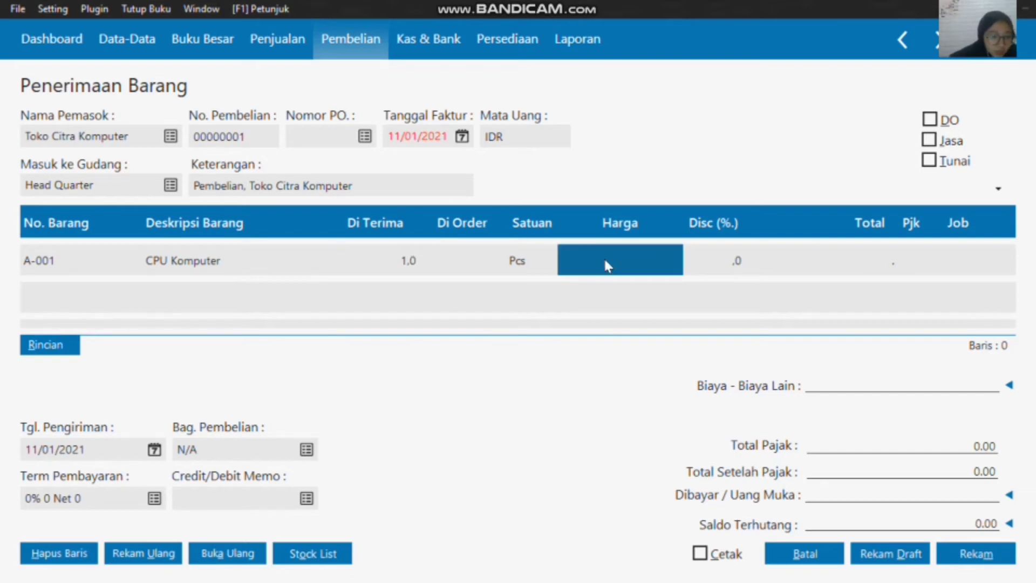
type("1750")
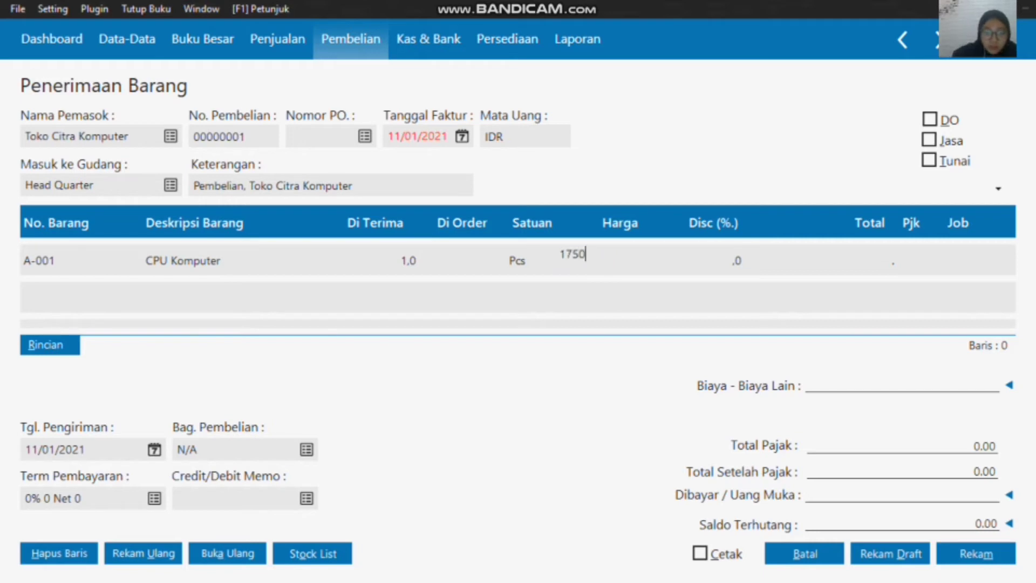
type("000")
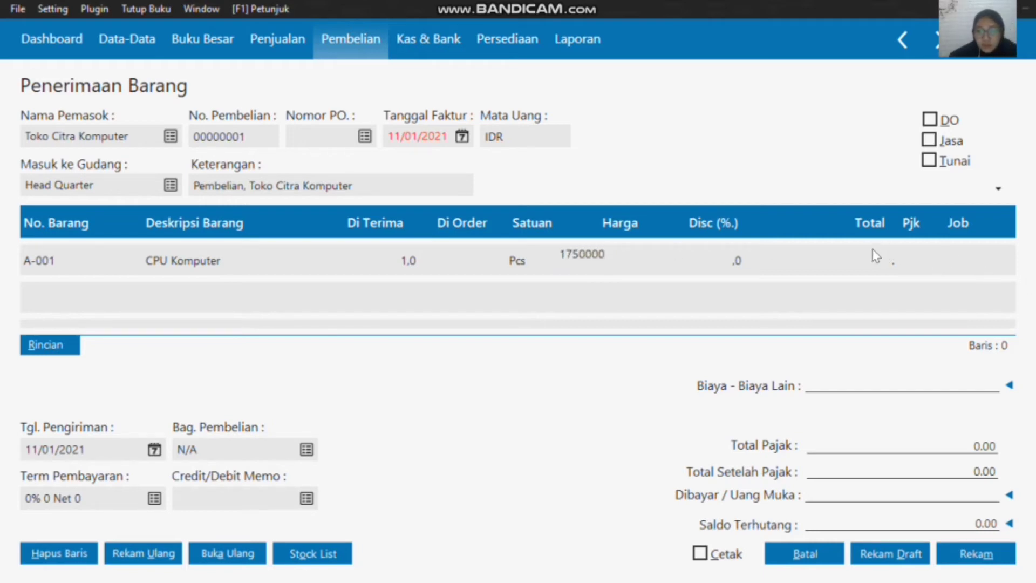
Step: Apply the VAT (Value Added Tax) code to the CPU Komputer line and complete that line
left_click(911, 266)
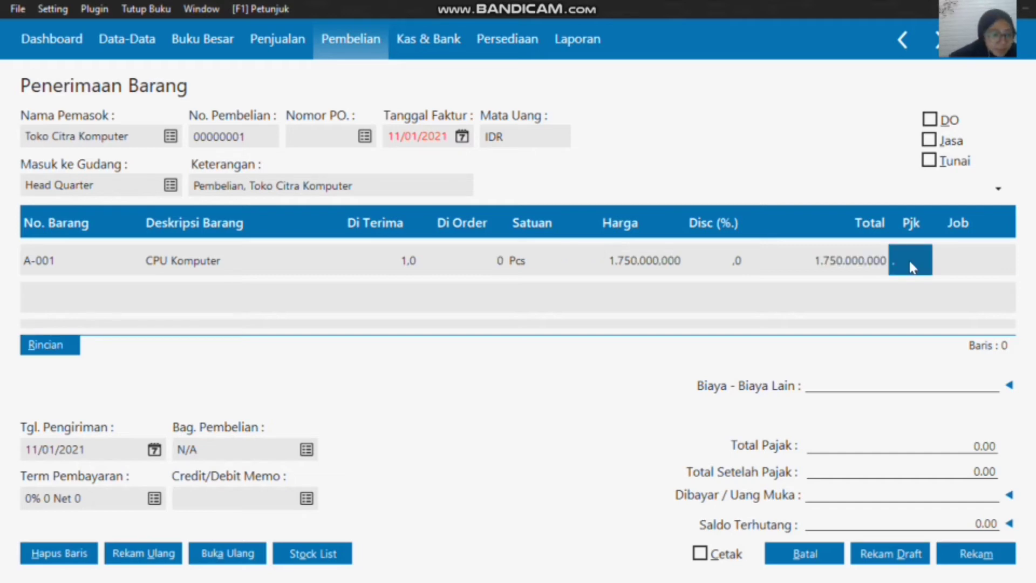
double_click(909, 254)
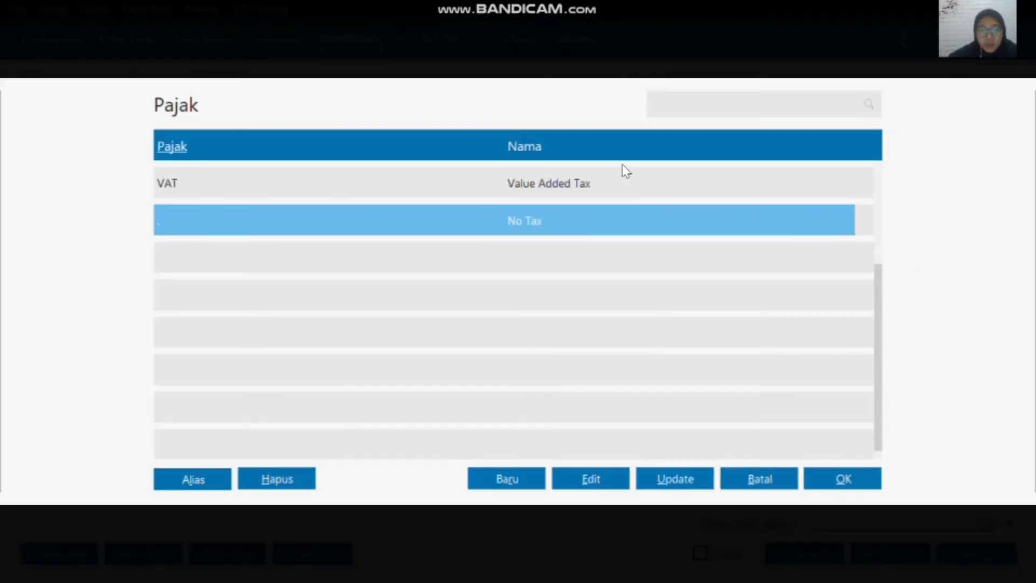
left_click(612, 179)
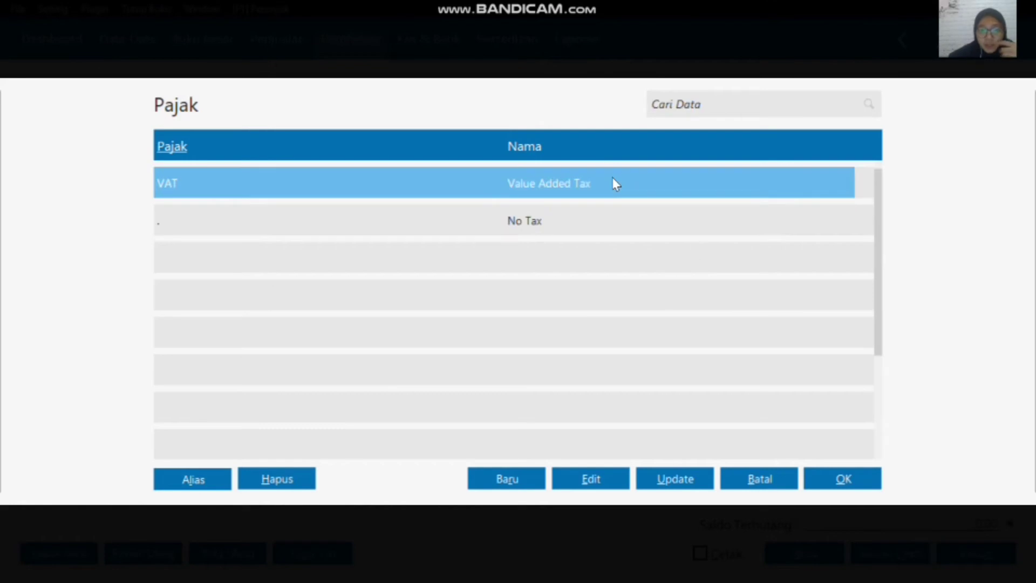
left_click(842, 479)
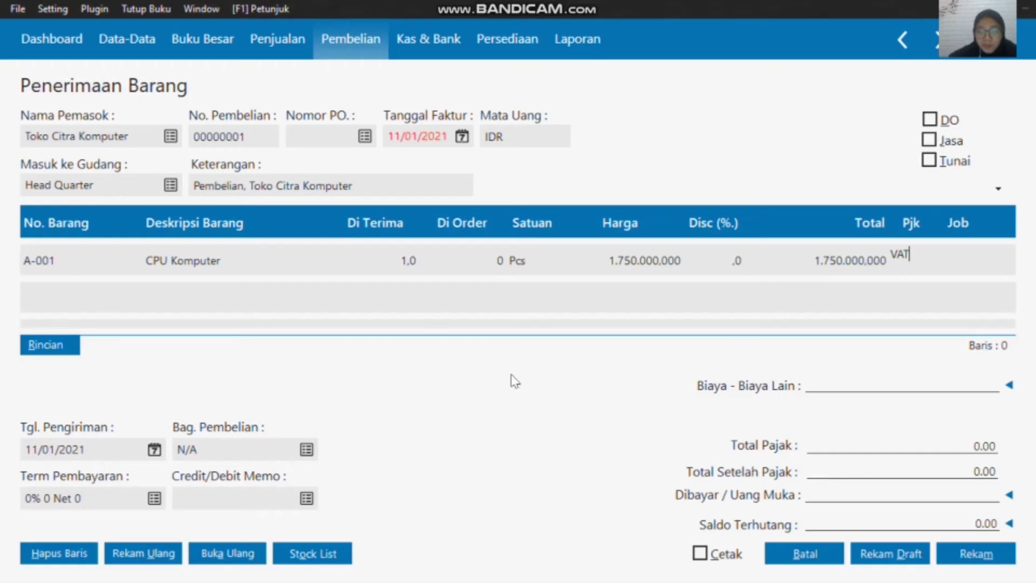
left_click(54, 292)
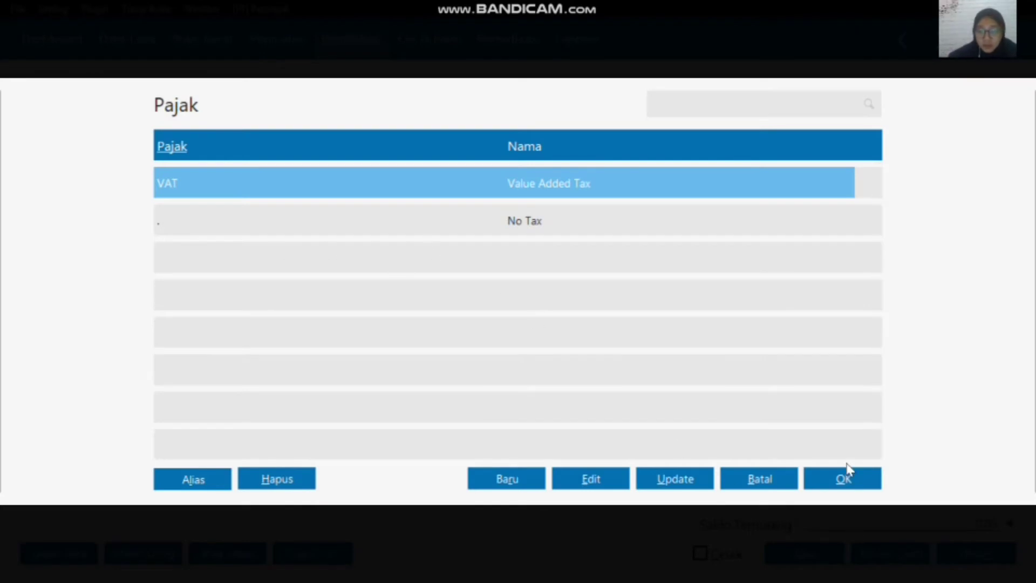
left_click(850, 482)
left_click(913, 310)
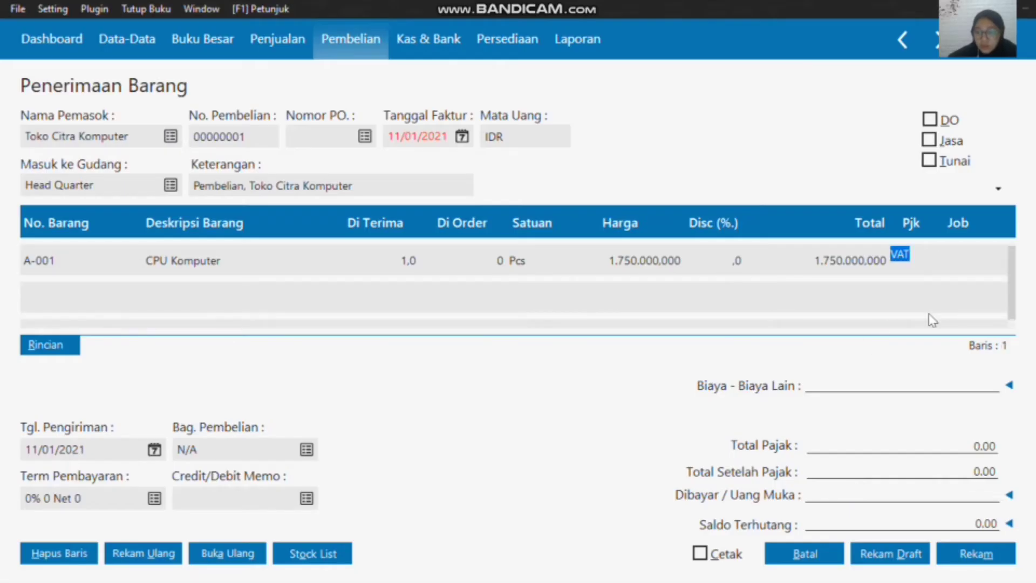
key("Left")
key("Left")
key("Left")
key("Left")
key("Left")
key("Left")
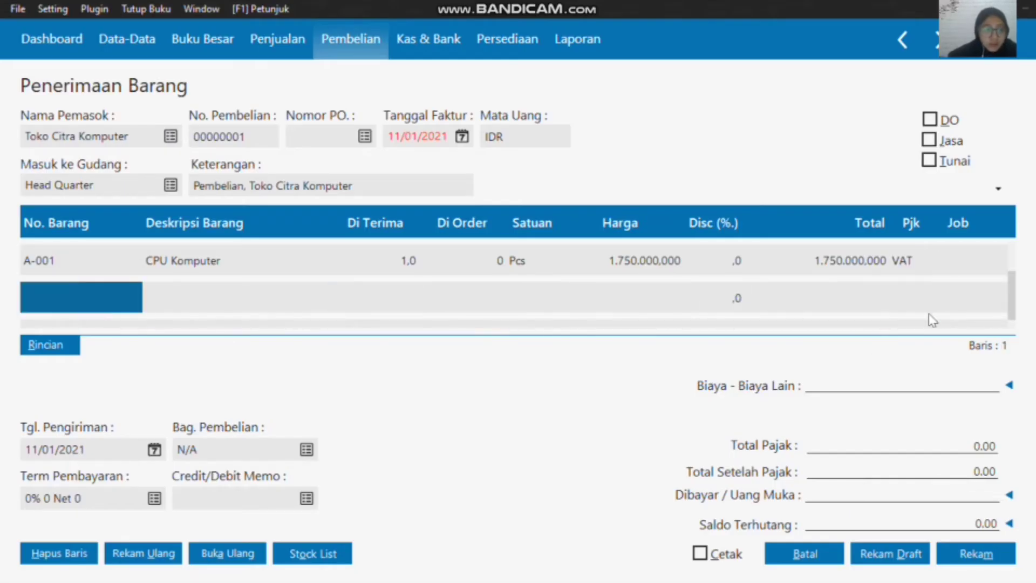
Step: Insert item A-002, Monitor, into the second line of the goods receipt
double_click(72, 308)
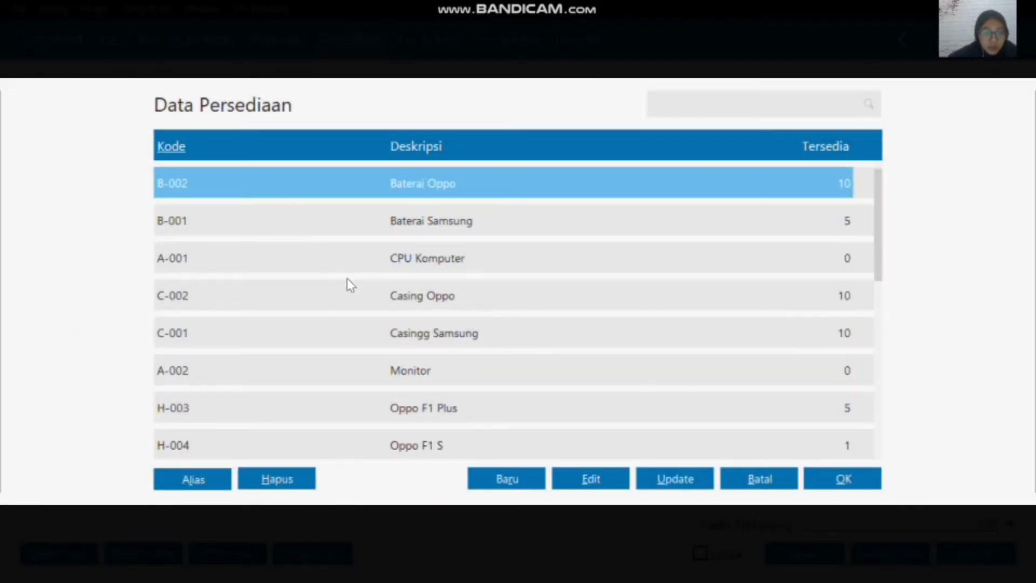
left_click(433, 378)
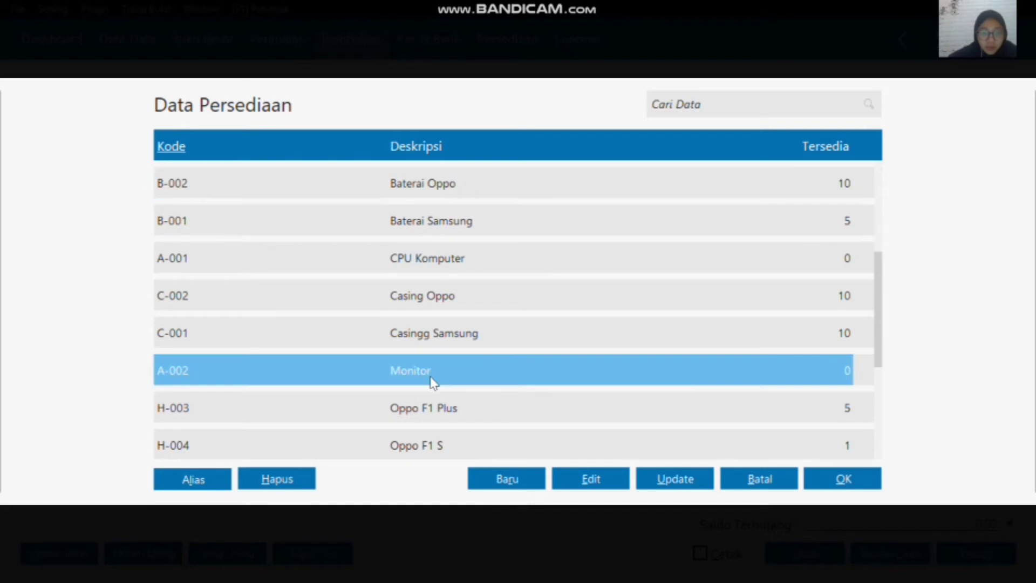
left_click(855, 484)
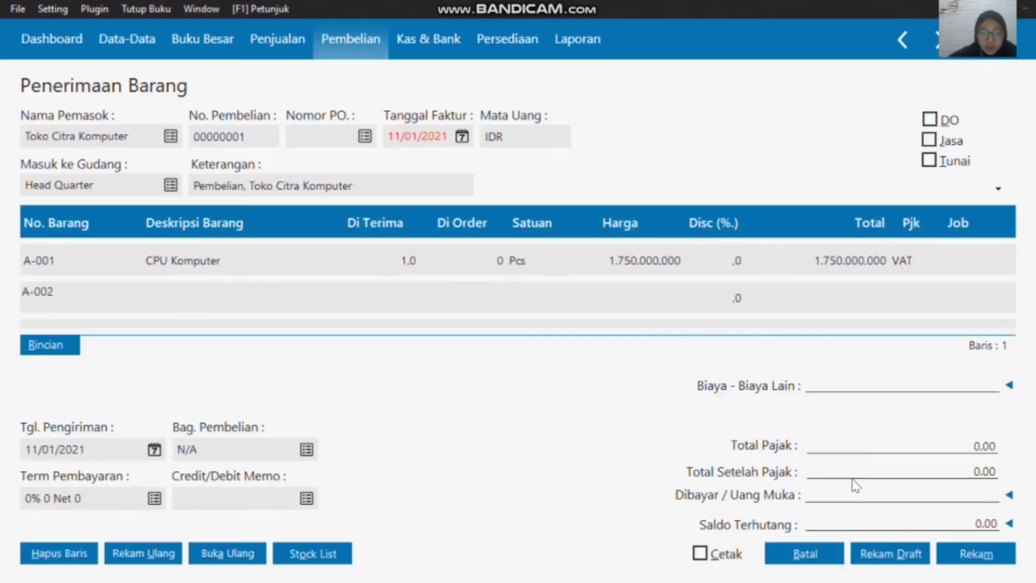
Step: Enter a received quantity of 1 and a price of 350000 for the Monitor line
left_click(407, 299)
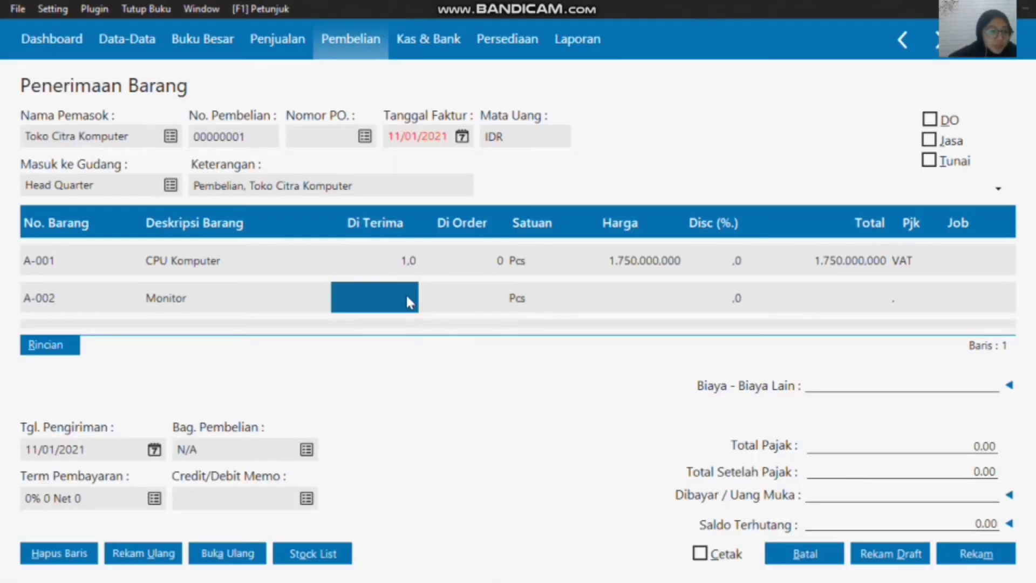
left_click(407, 295)
type("1")
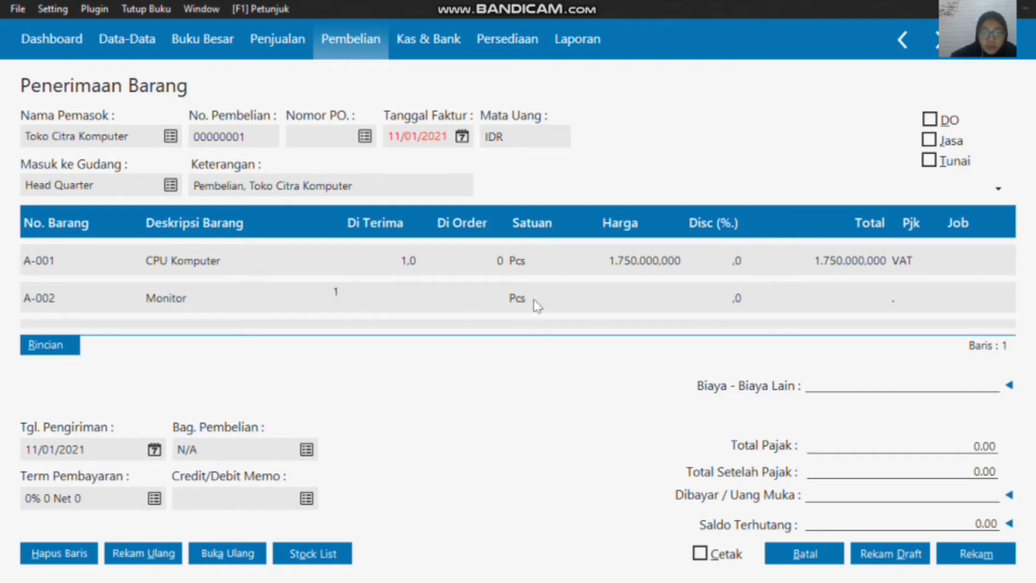
left_click(660, 296)
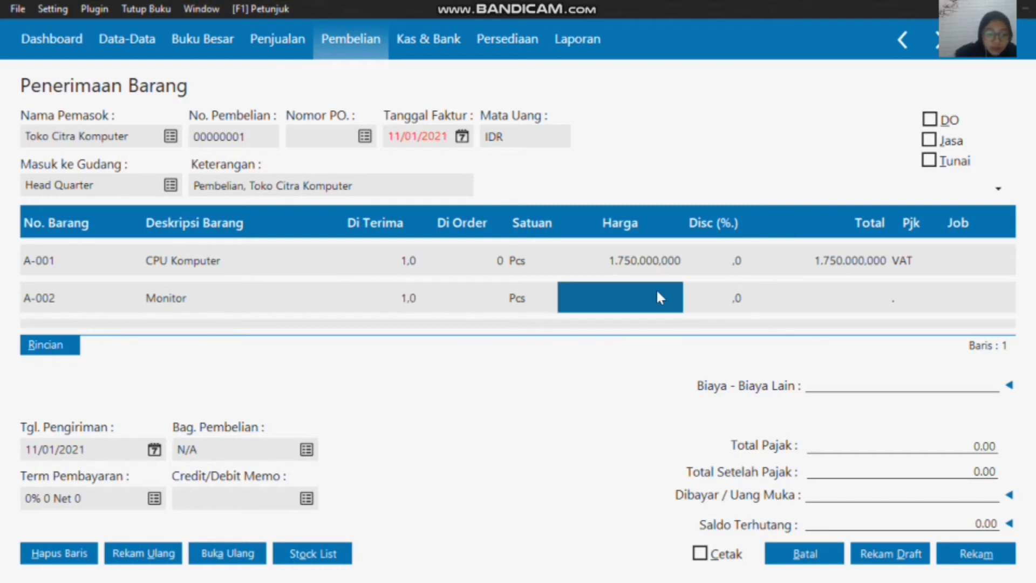
type("350")
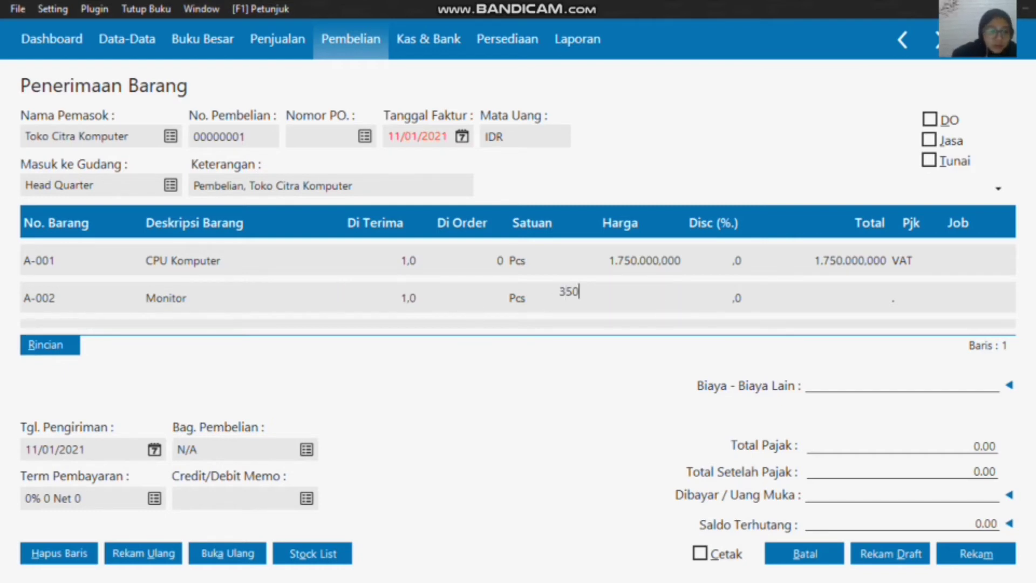
type("000")
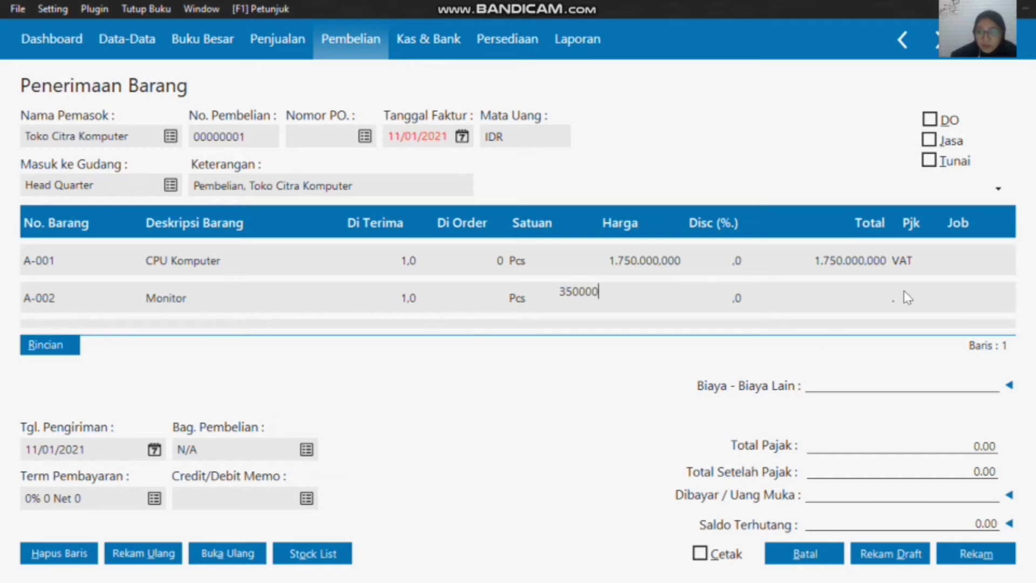
Step: Apply the VAT (Value Added Tax) code to the Monitor line
left_click(905, 294)
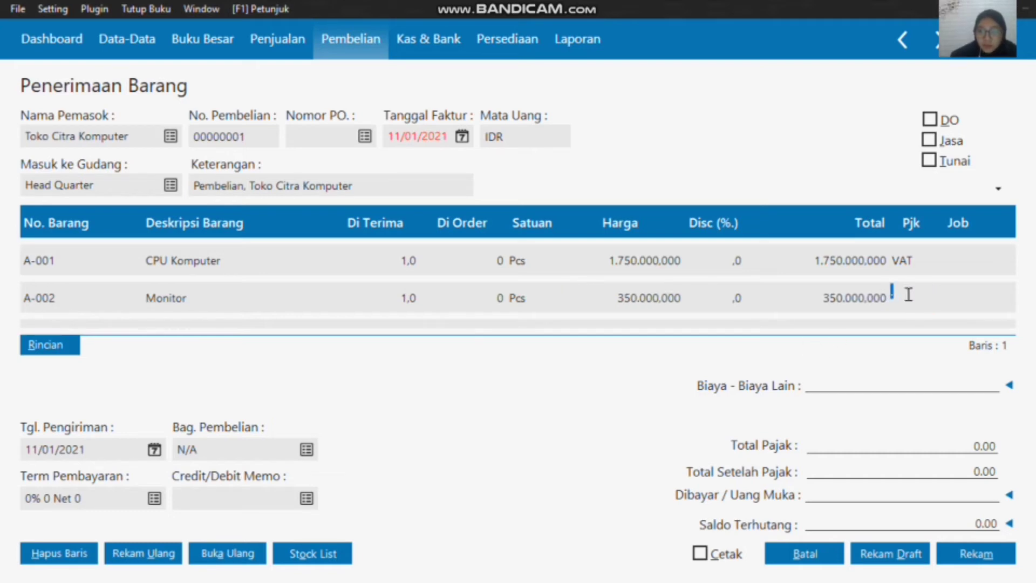
double_click(909, 294)
left_click(510, 187)
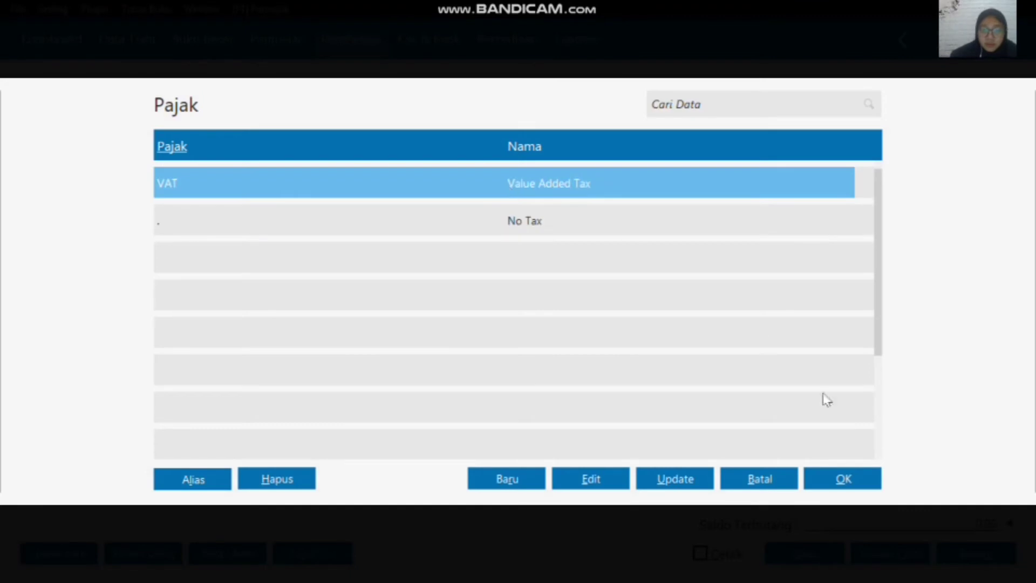
left_click(861, 483)
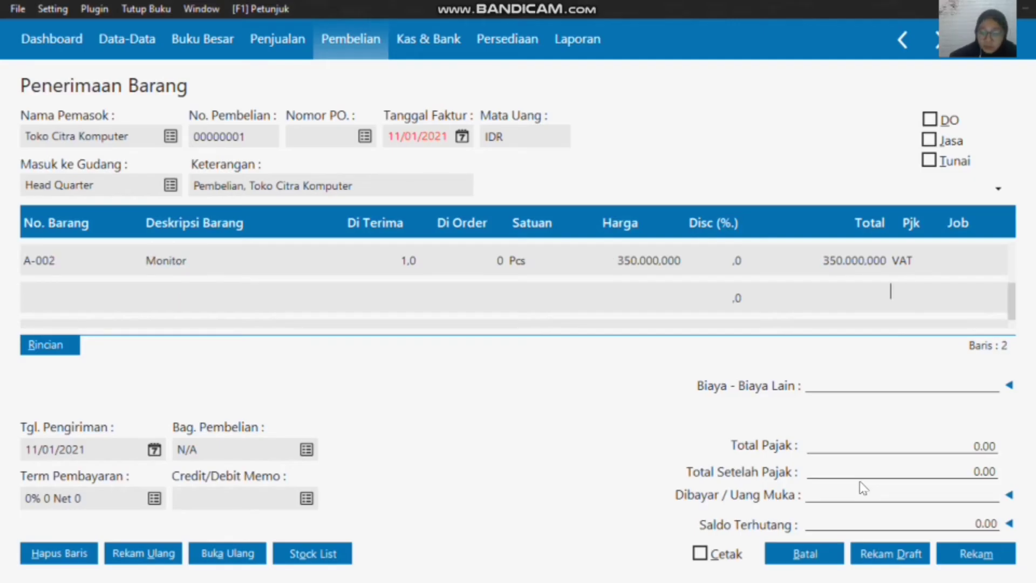
Step: Insert item A-003, Printer, into the third line of the goods receipt
double_click(75, 299)
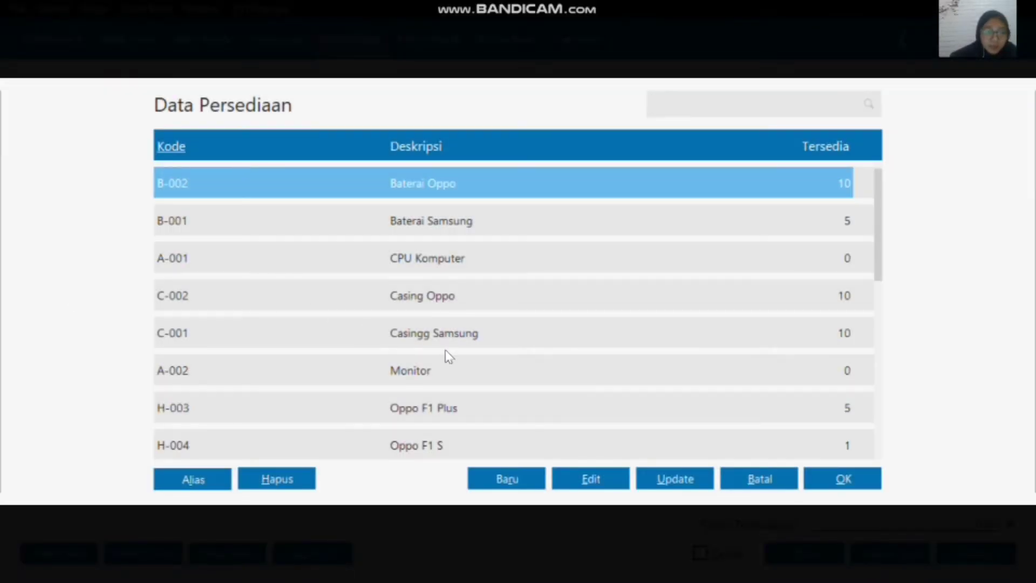
scroll(446, 350, "down", 5)
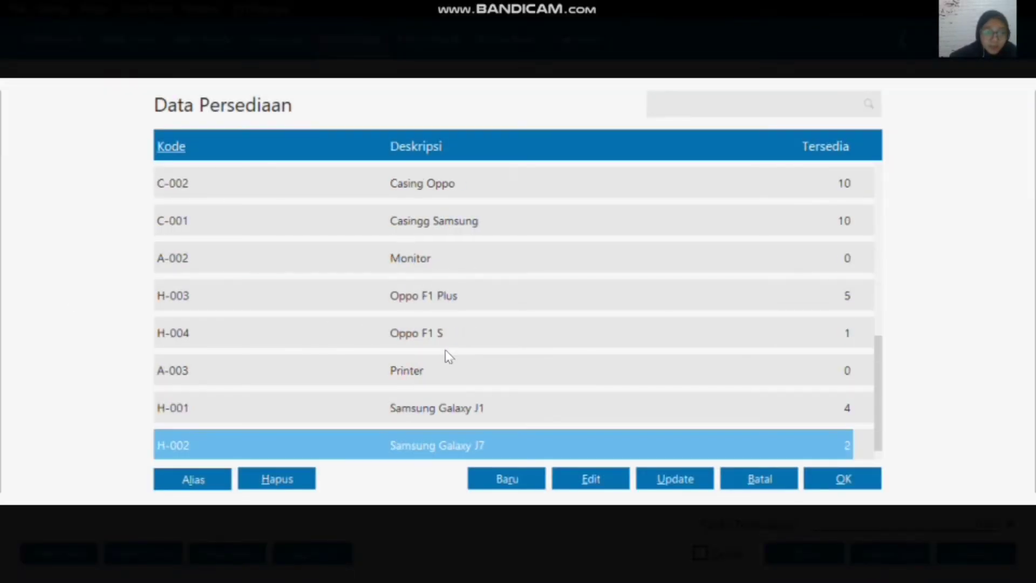
left_click(434, 378)
left_click(861, 484)
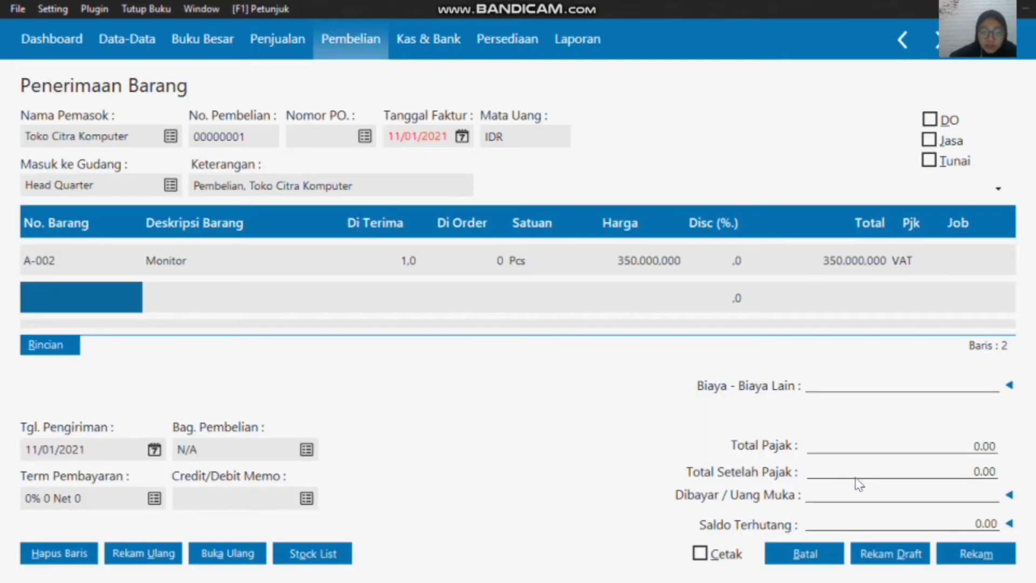
Step: Enter a received quantity of 2 and a price of 215000 for the Printer line
left_click(398, 300)
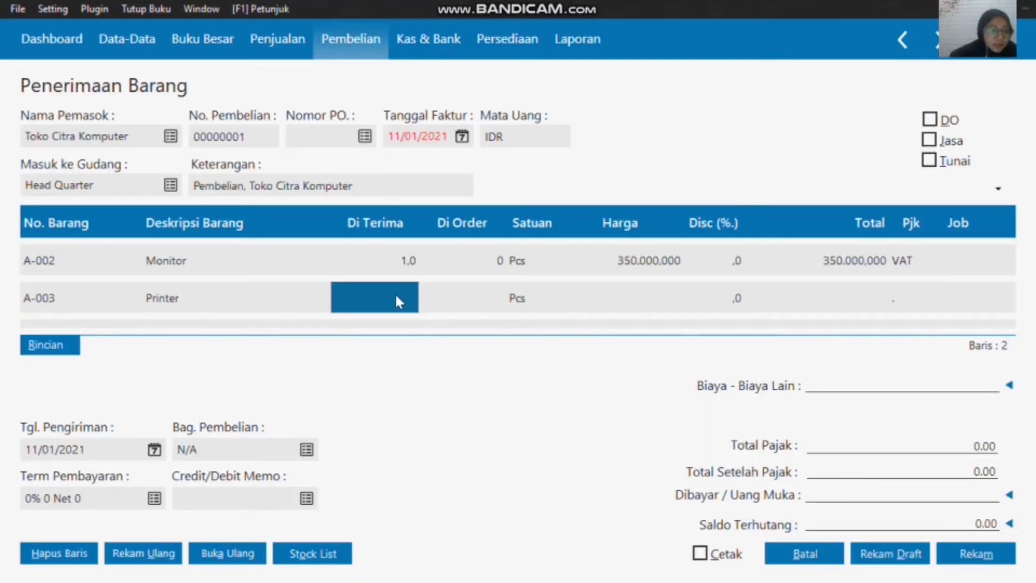
type("2")
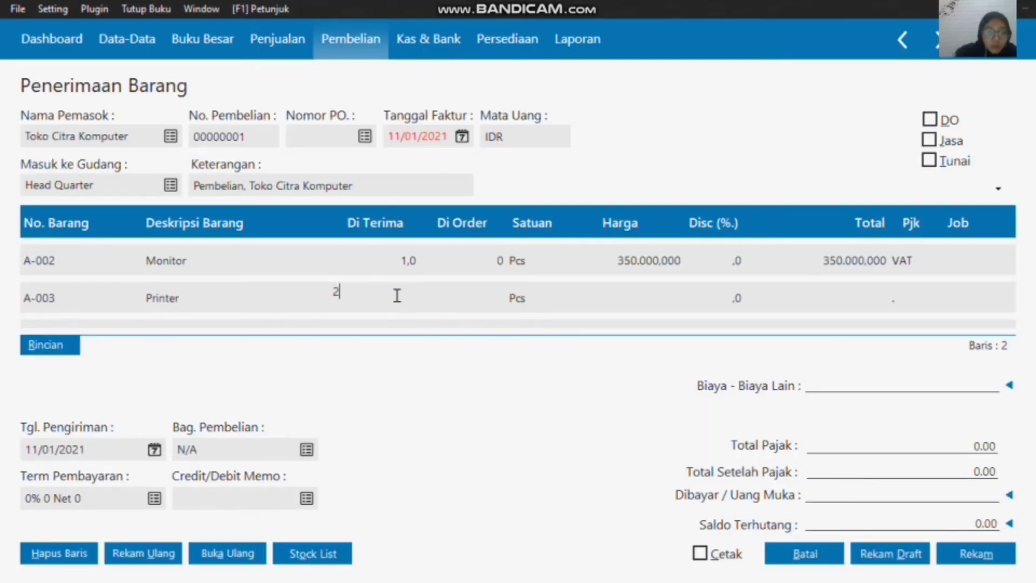
left_click(645, 291)
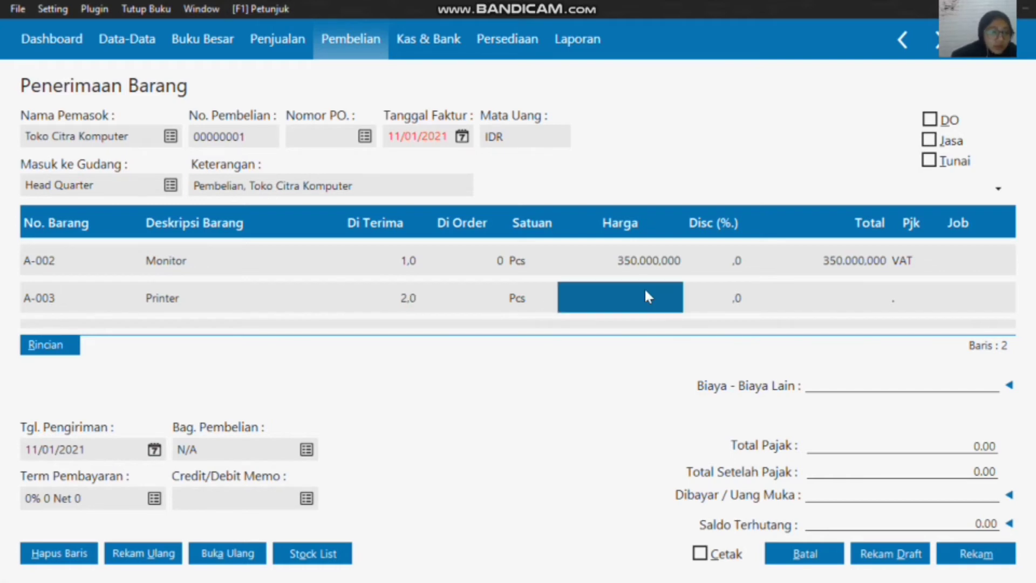
type("215")
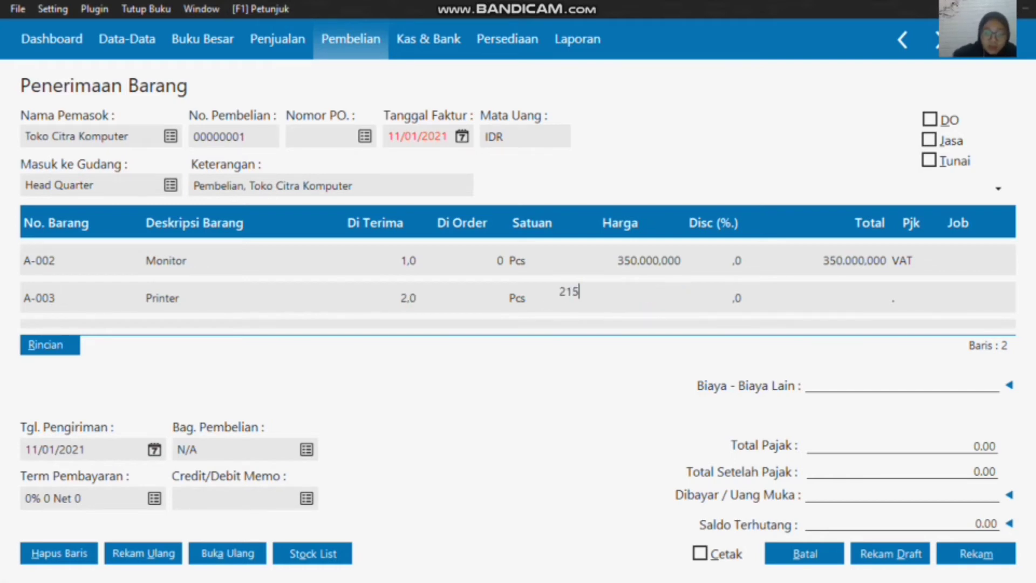
type("000")
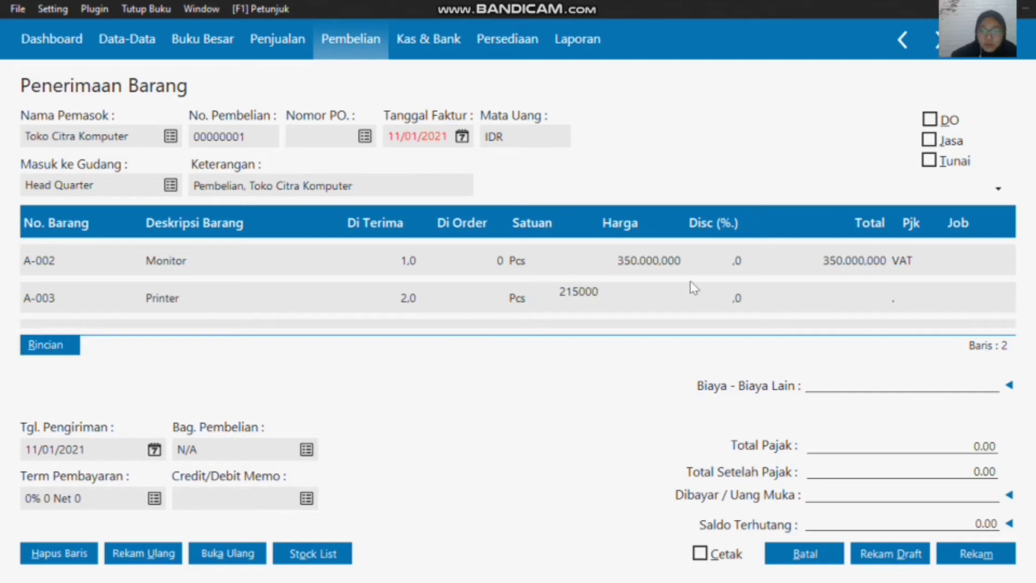
Step: Apply the VAT (Value Added Tax) code to the Printer line
left_click(908, 292)
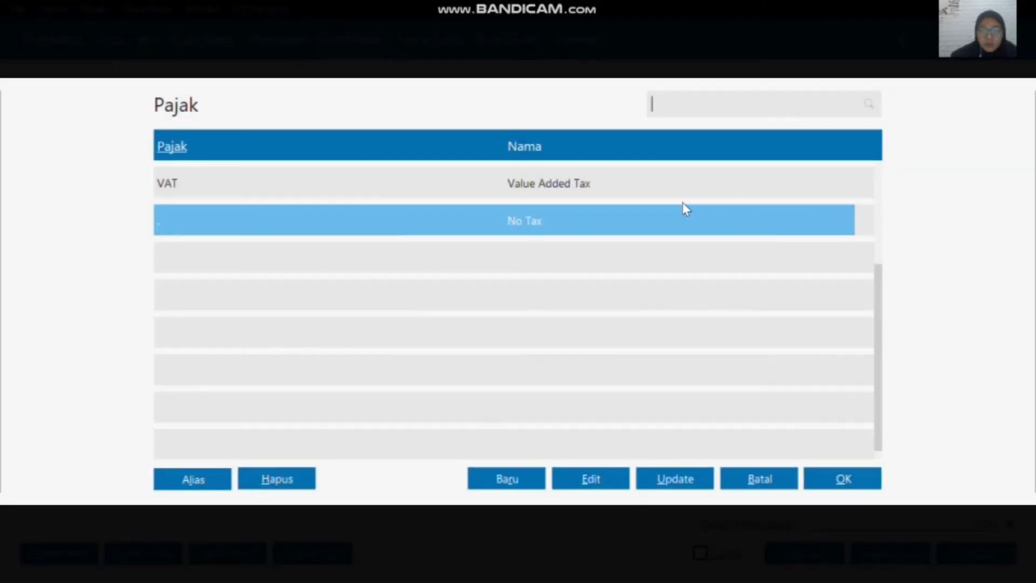
left_click(556, 176)
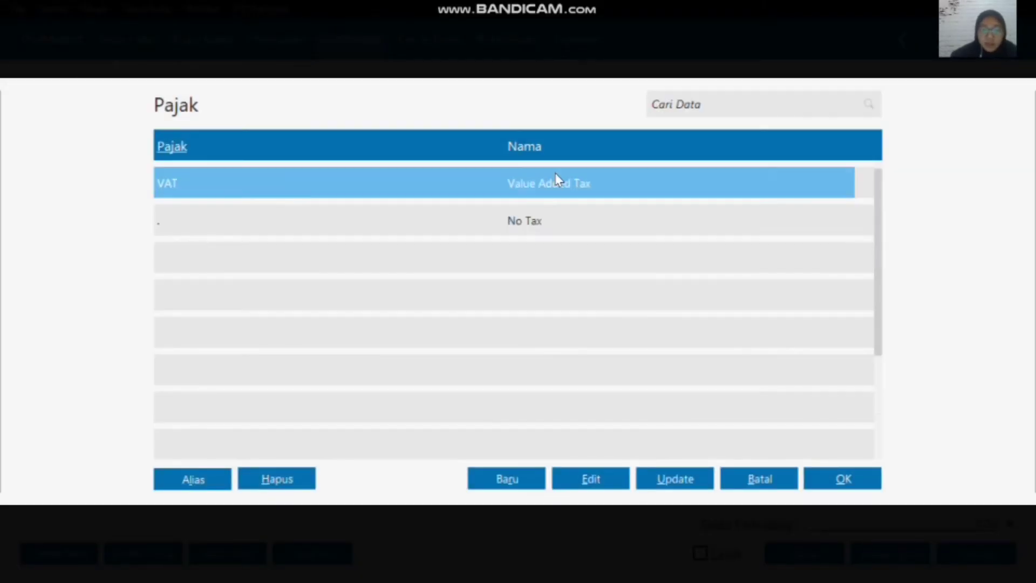
left_click(828, 488)
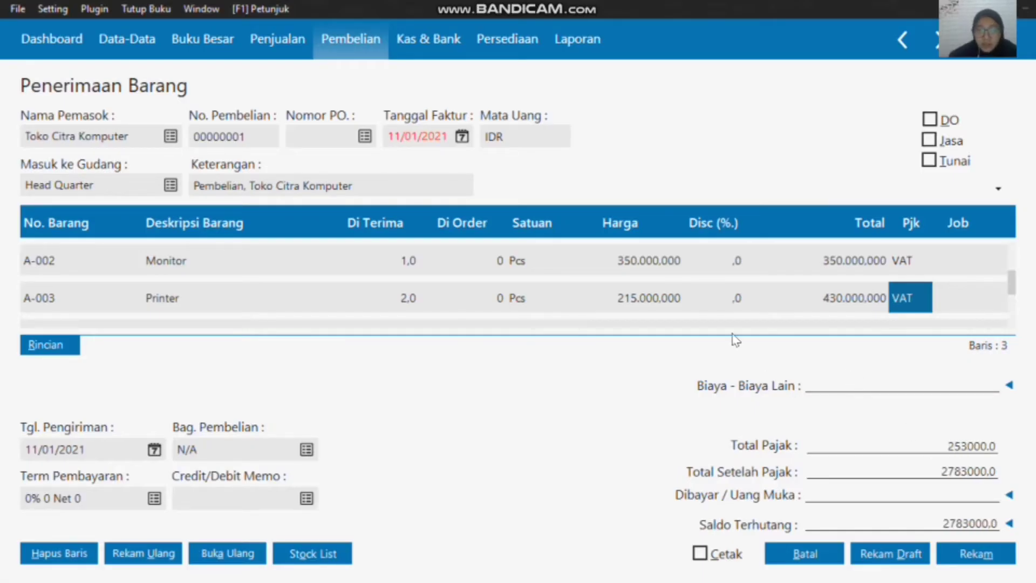
mouse_move(503, 5)
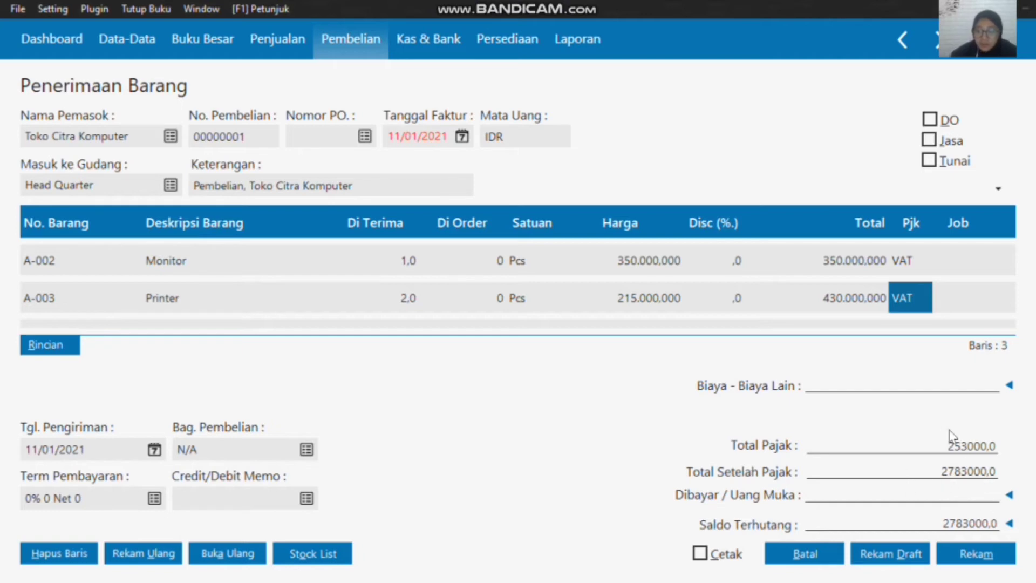
Step: Record the Toko Citra Komputer goods receipt, accept its date beyond the accounting period, and close the new blank form
left_click(975, 559)
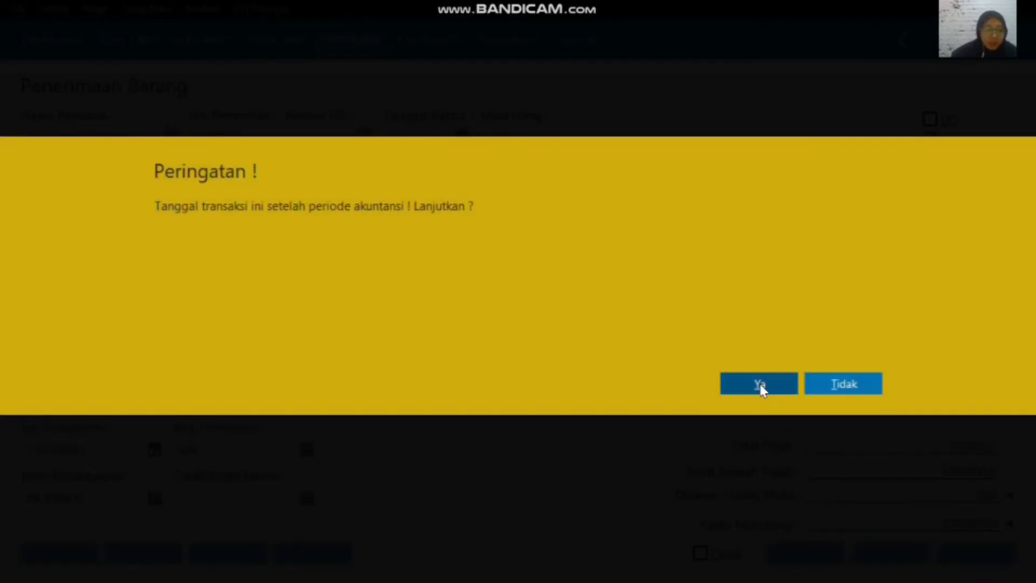
left_click(760, 390)
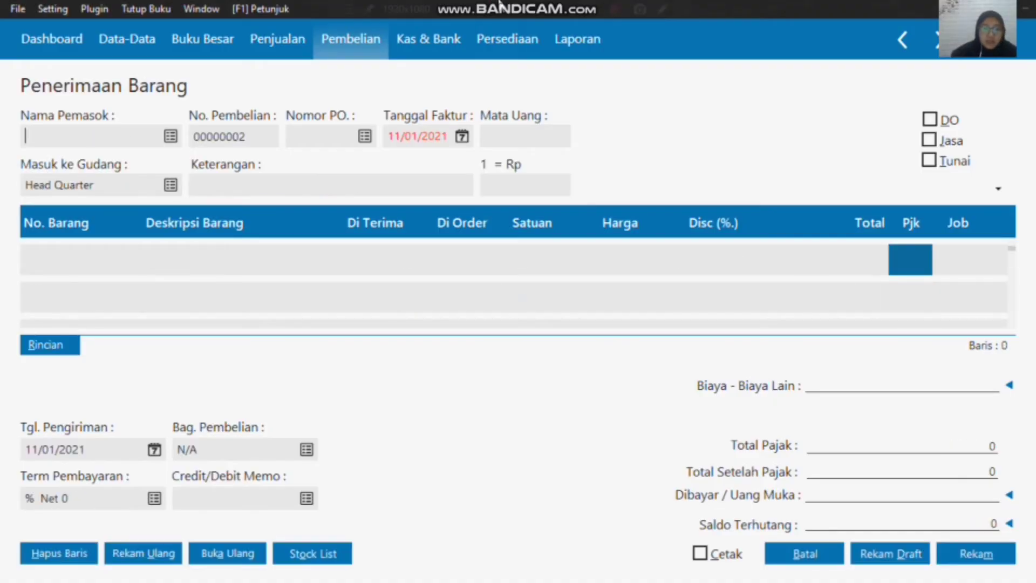
left_click(812, 556)
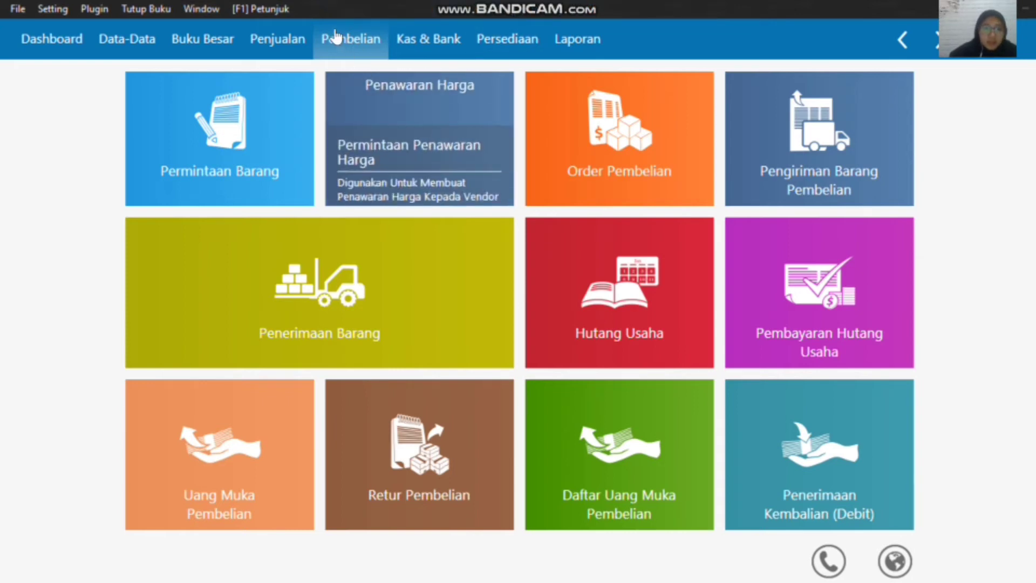
Step: Start a new goods receipt (Penerimaan Barang) with Toko Semangat as the supplier
left_click(150, 345)
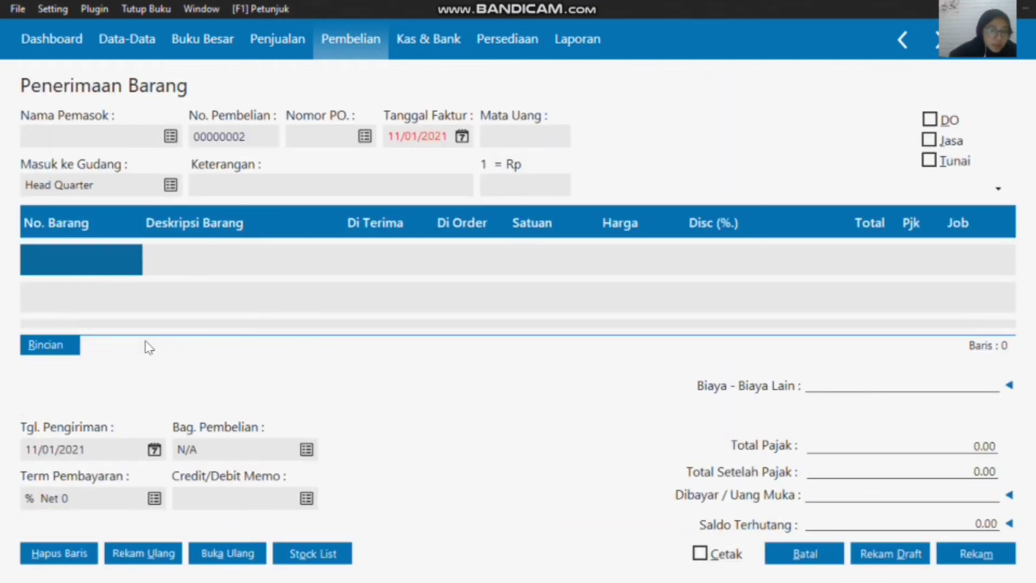
left_click(171, 136)
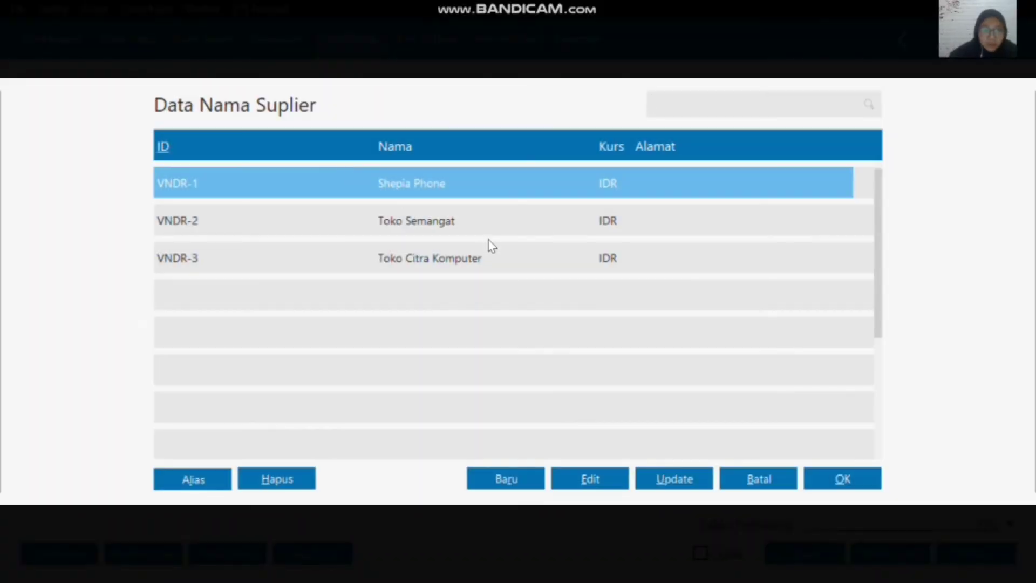
left_click(479, 229)
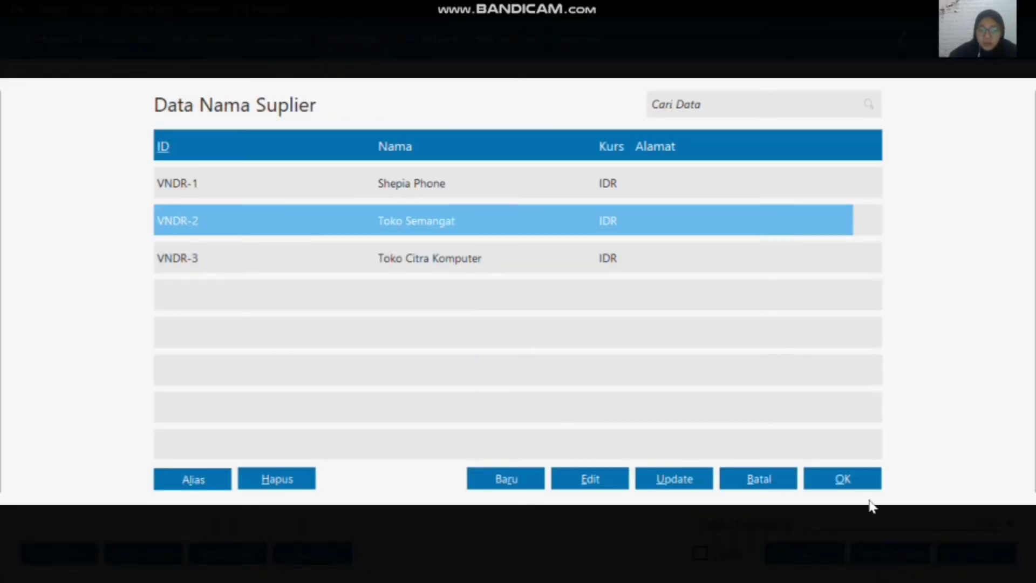
left_click(851, 481)
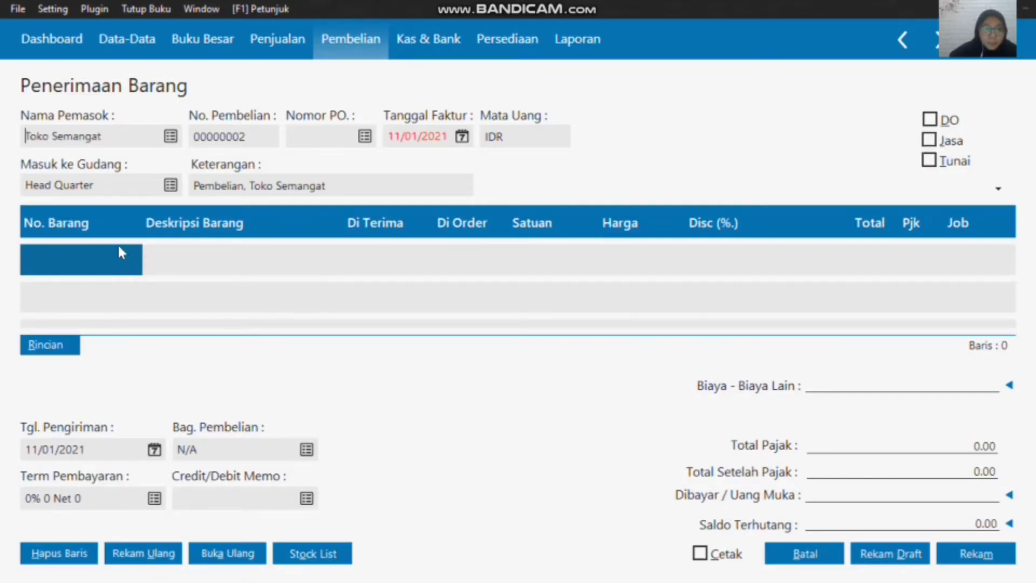
Step: Set the invoice date of the Toko Semangat goods receipt to 03/01/2020
left_click(462, 136)
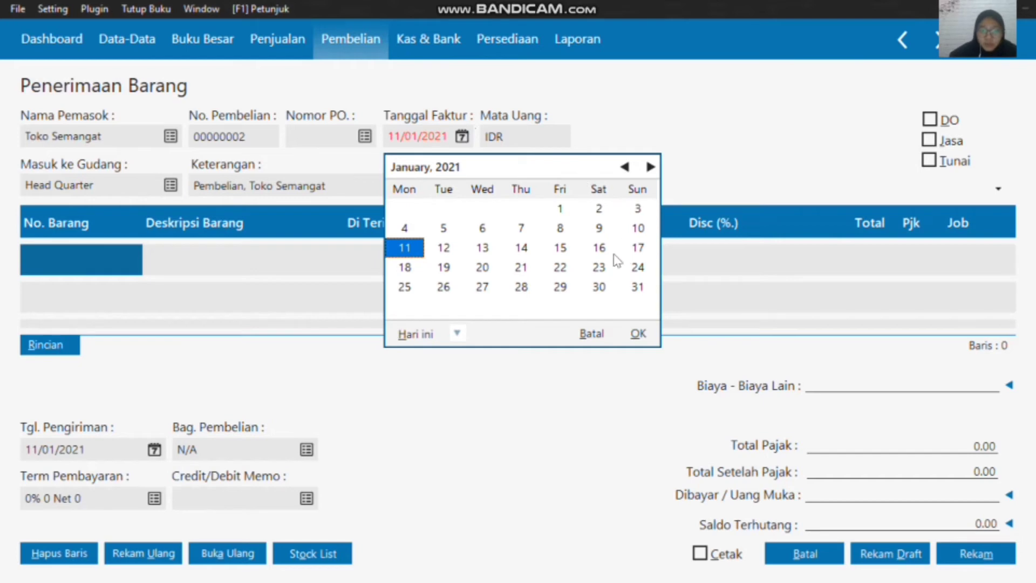
left_click(452, 338)
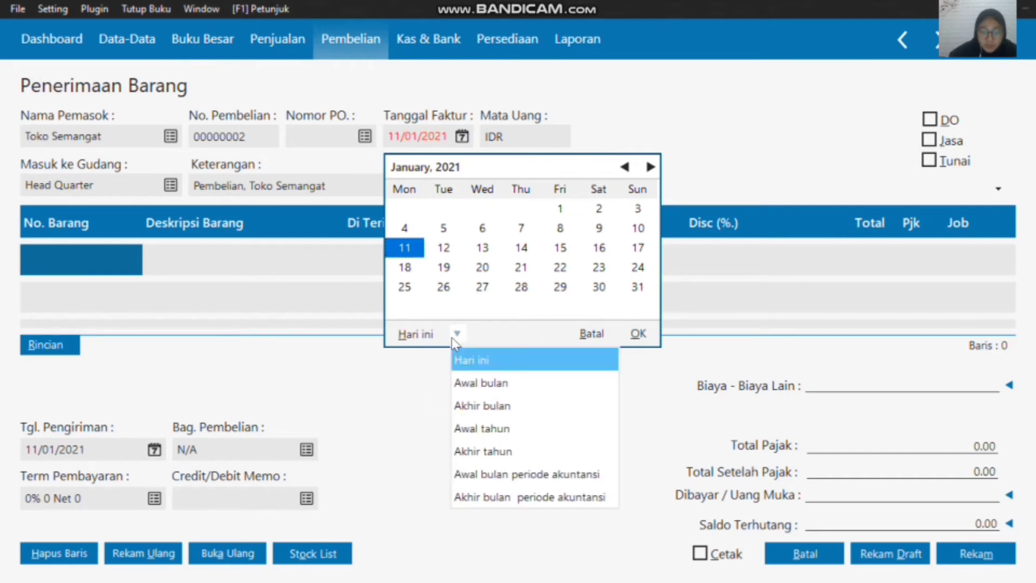
left_click(529, 483)
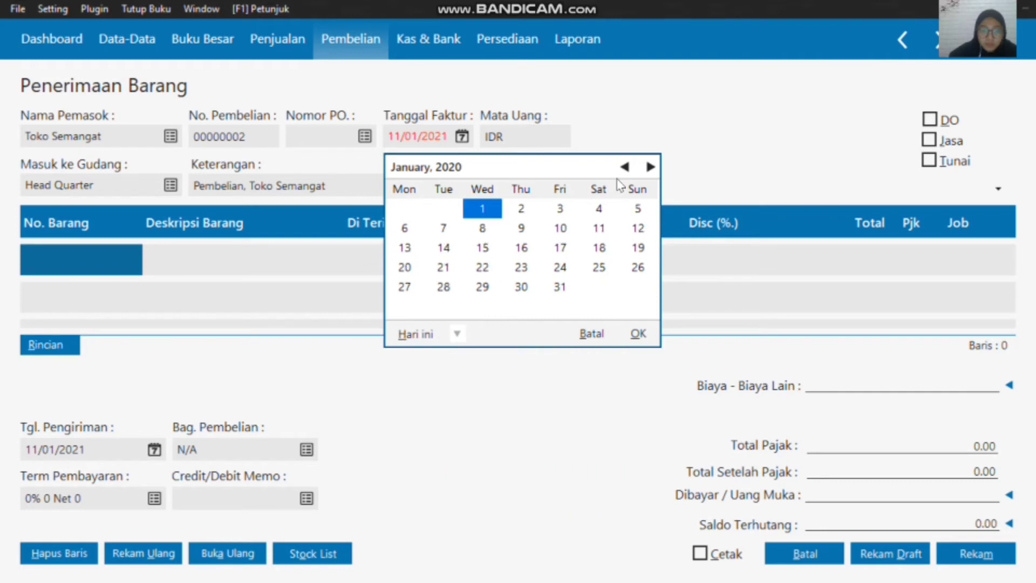
left_click(561, 210)
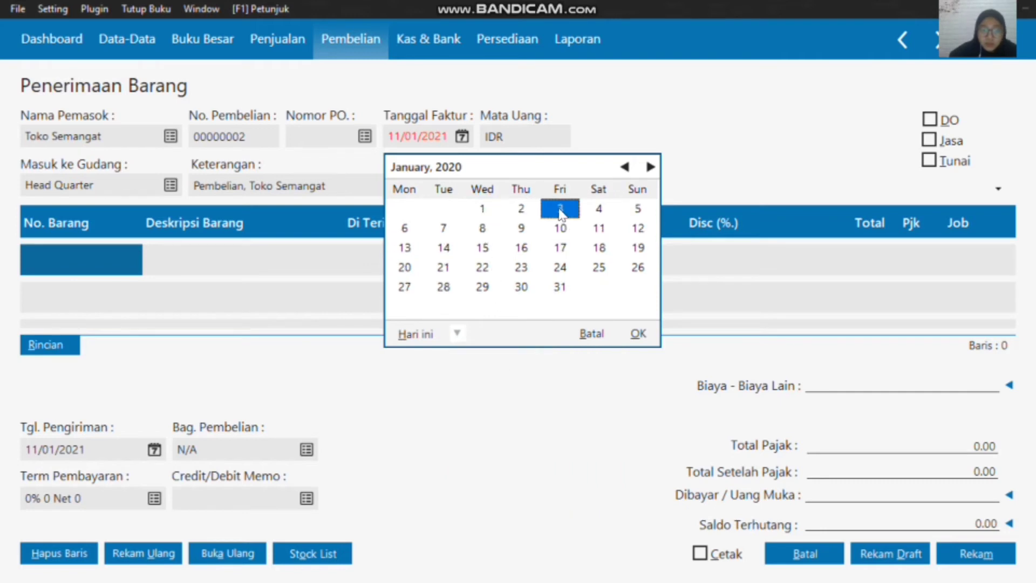
left_click(638, 333)
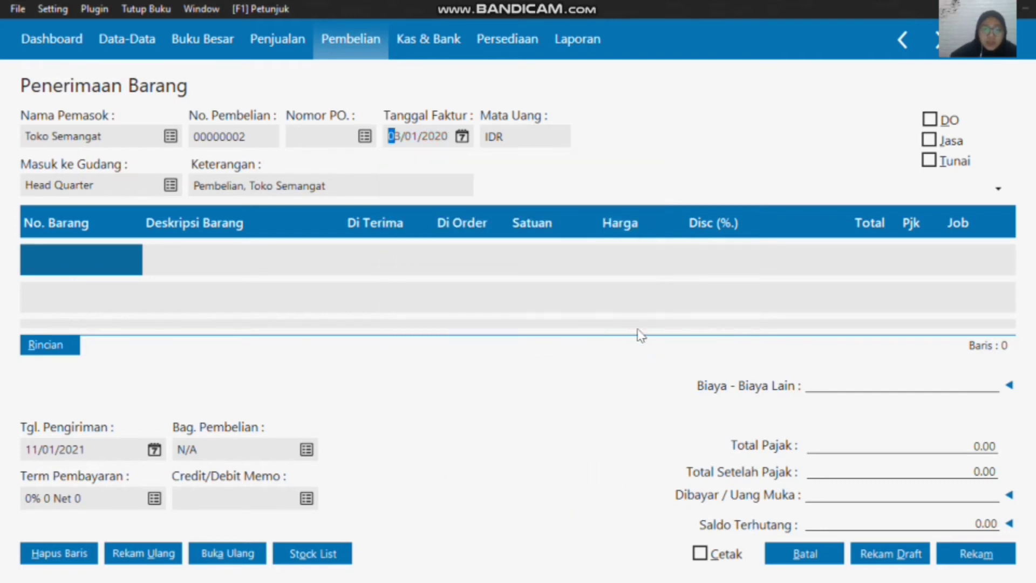
Step: Insert item B-001, Baterai Samsung, into the first line of the goods receipt
double_click(95, 257)
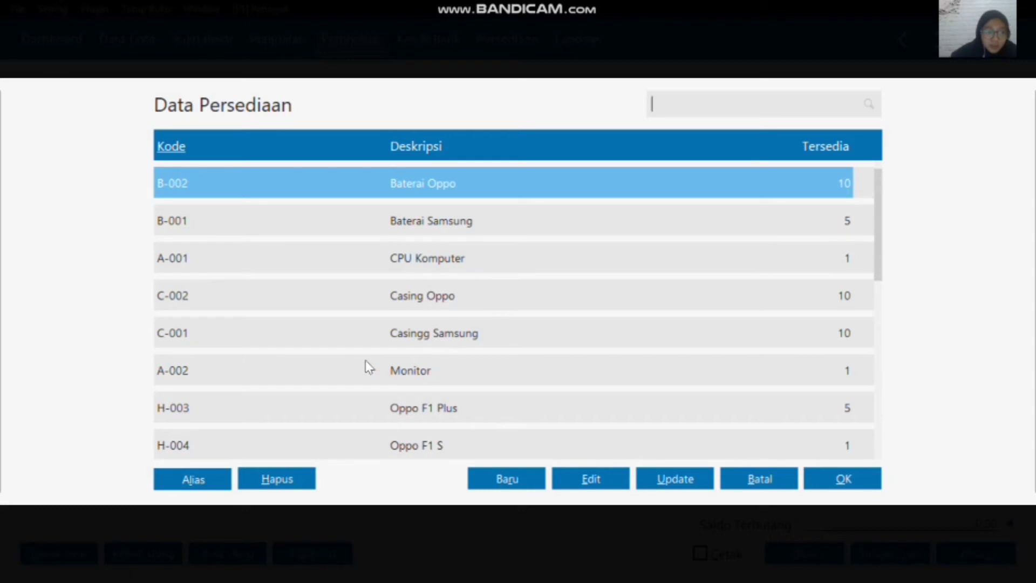
scroll(393, 243, "down", 10)
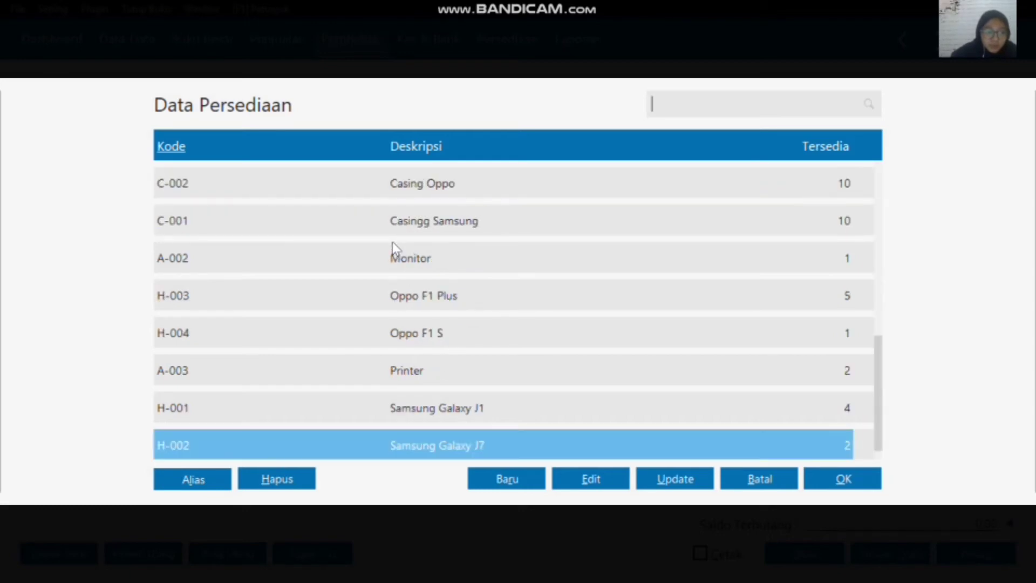
scroll(393, 242, "up", 10)
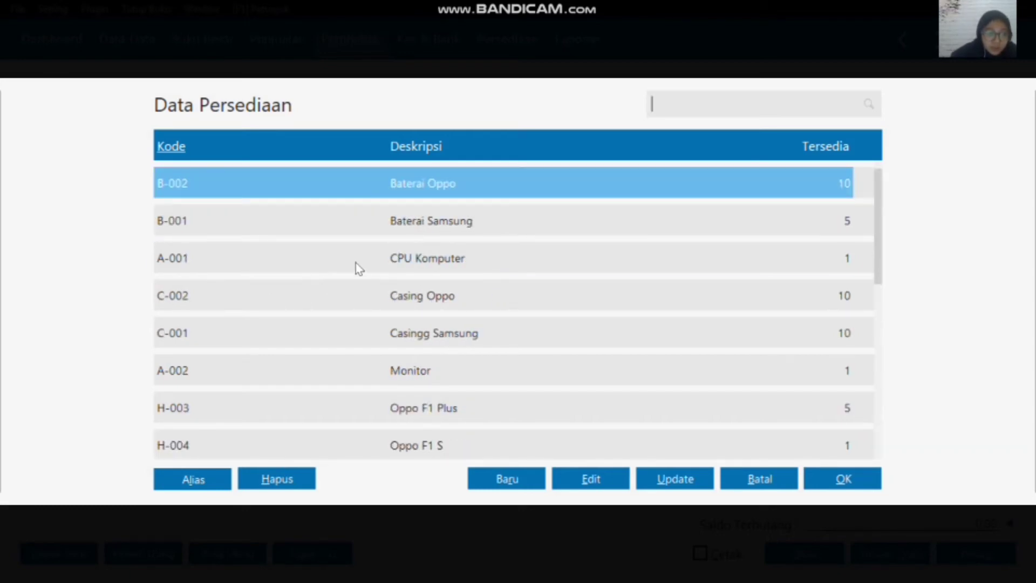
left_click(436, 222)
left_click(842, 479)
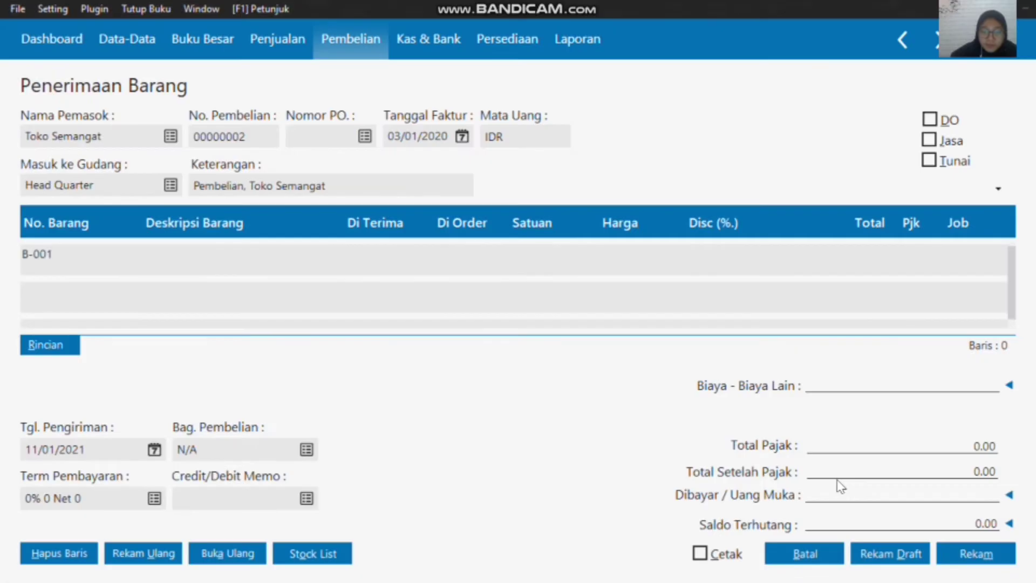
Step: Enter a received quantity of 10 and a price of 55000 for the Baterai Samsung line
left_click(373, 263)
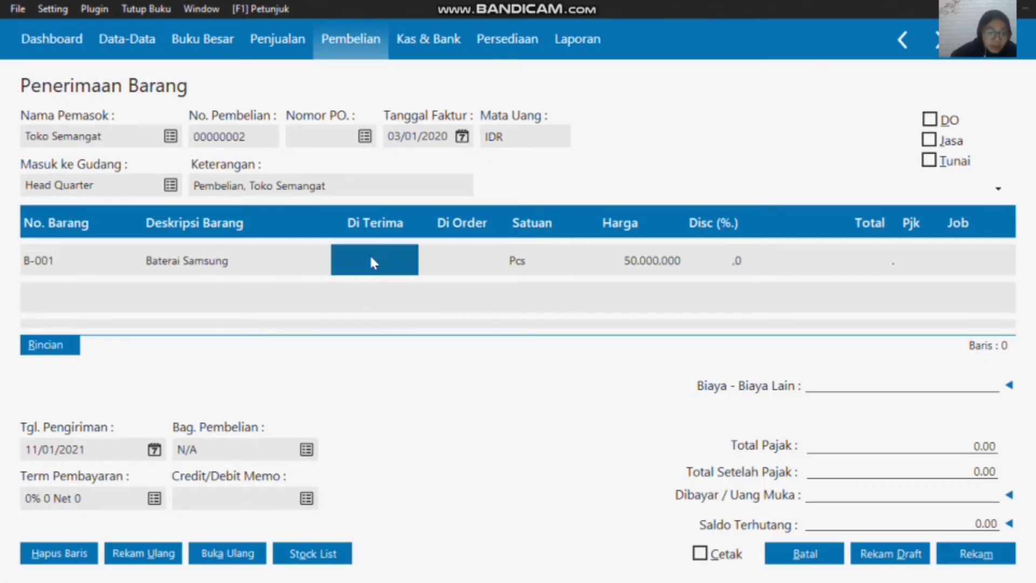
left_click(371, 263)
type("10")
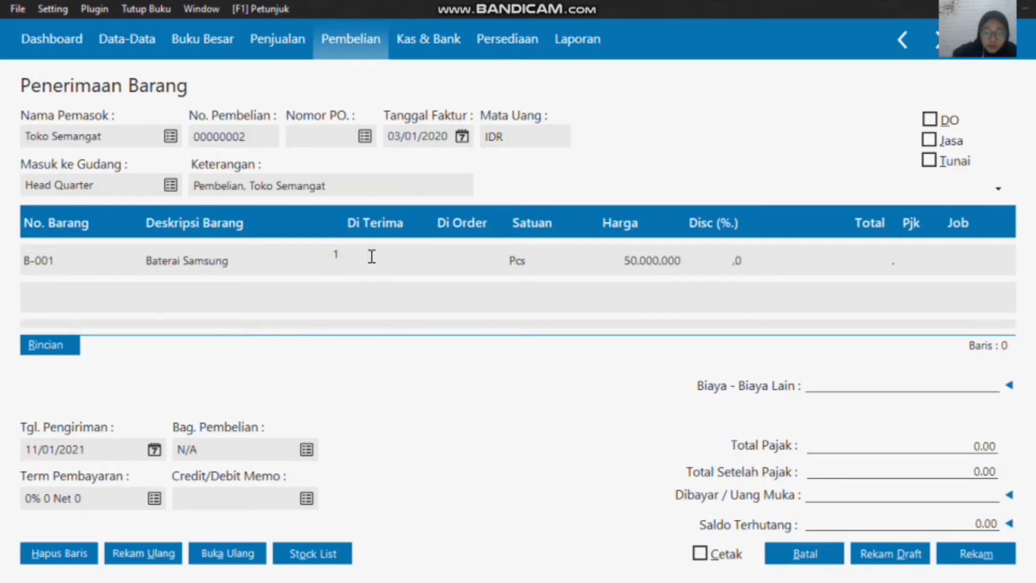
left_click(638, 261)
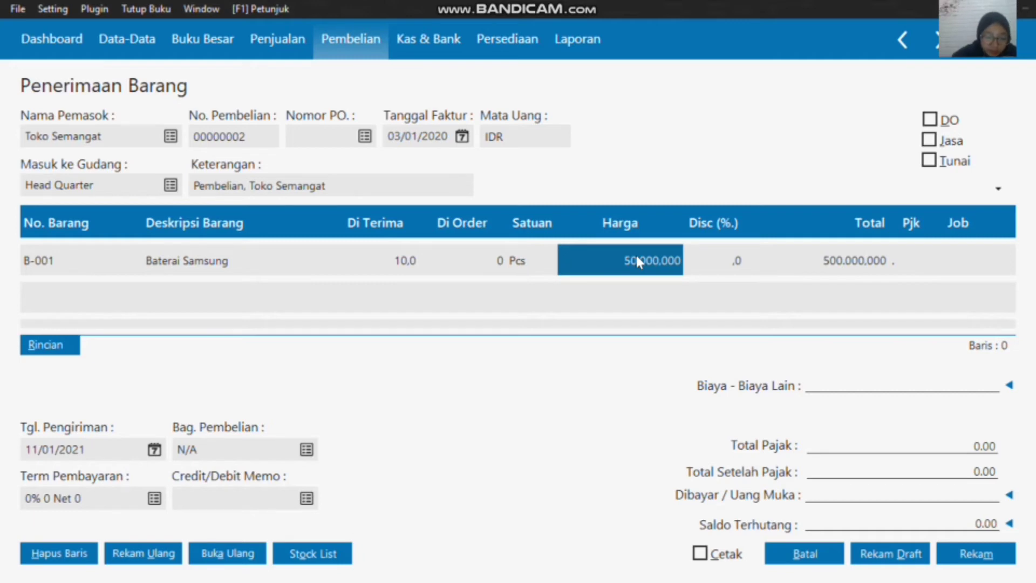
type("55000")
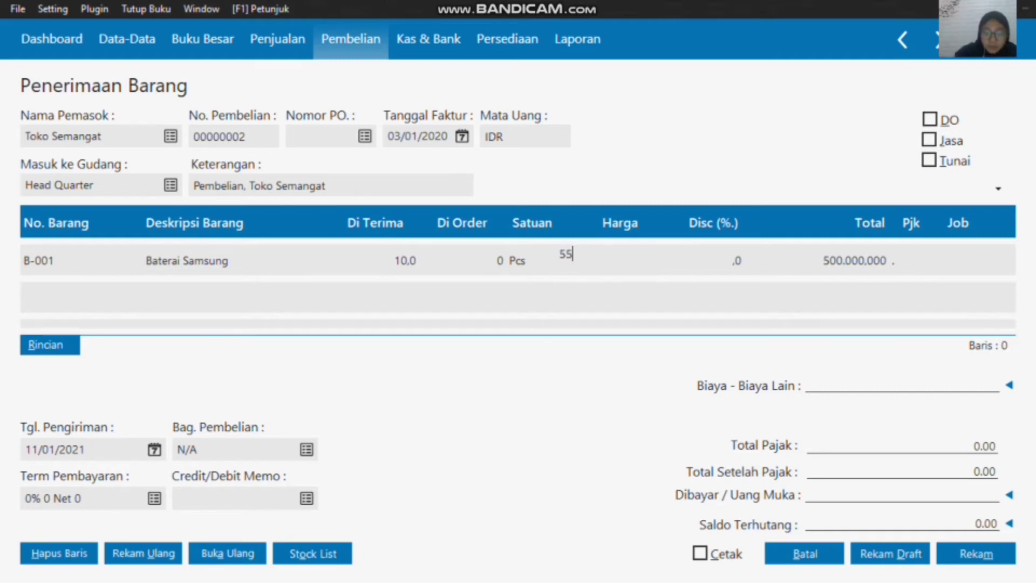
left_click(923, 252)
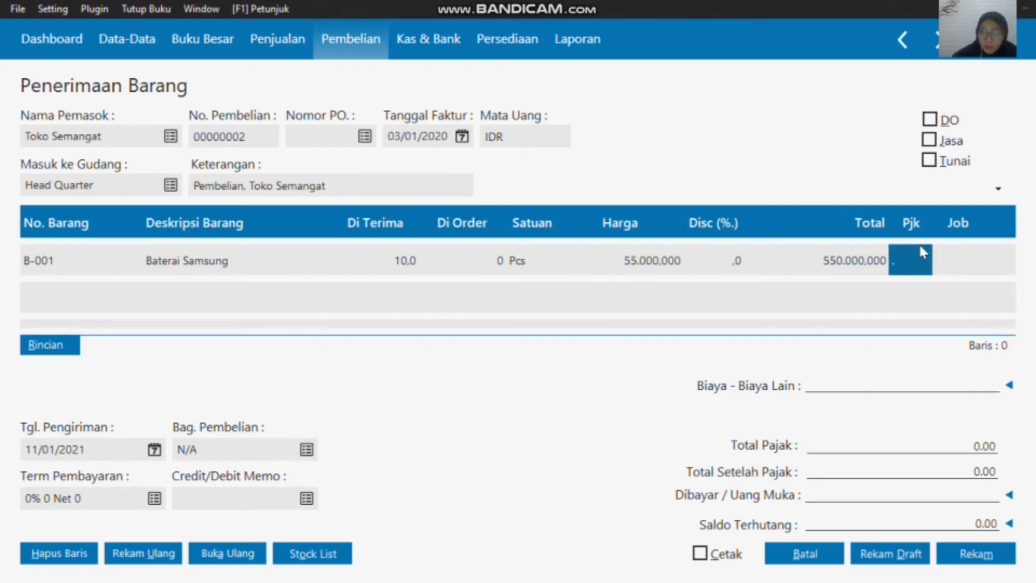
Step: Add a second line to the goods receipt and open the inventory item list for it
key("Down")
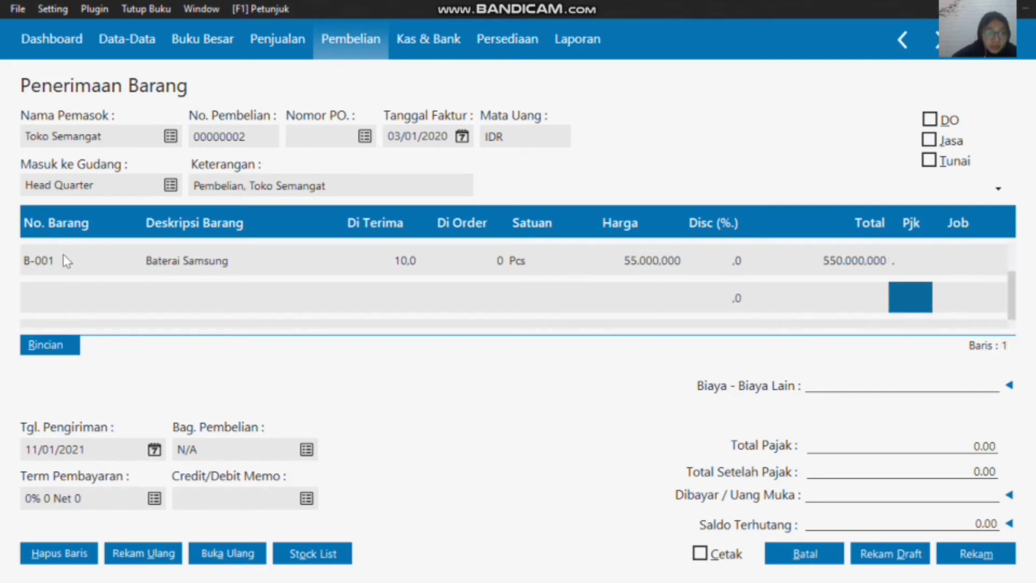
double_click(71, 295)
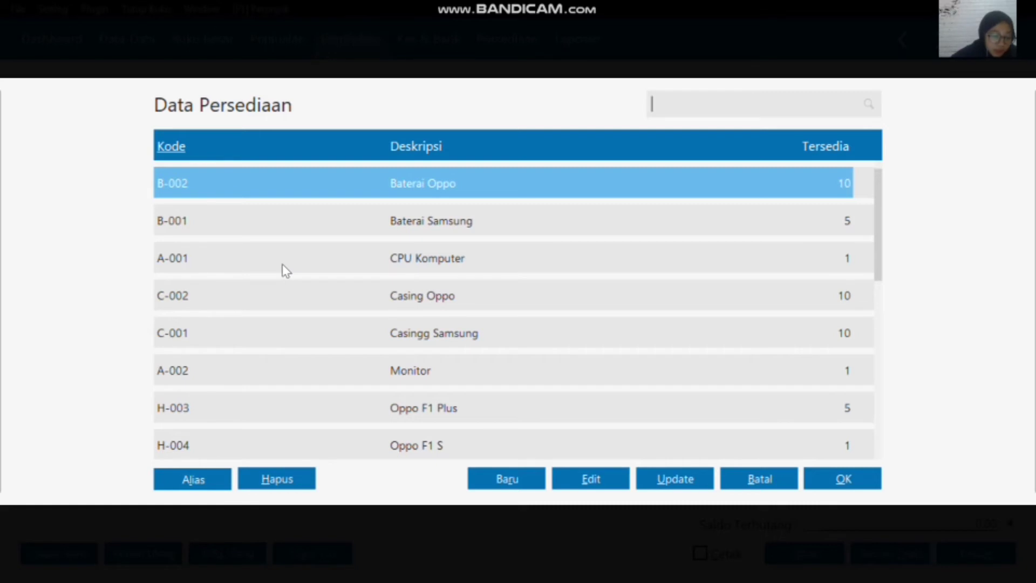
left_click(603, 2)
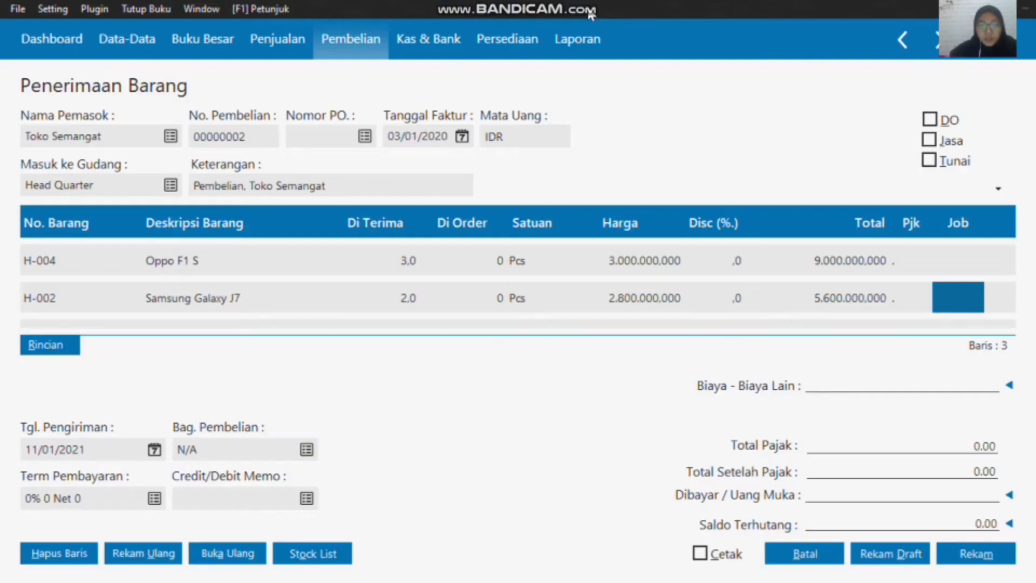
Step: Enter other costs (Biaya - Biaya Lain) of 100000 on the Toko Semangat goods receipt
scroll(343, 259, "up", 2)
scroll(345, 263, "down", 2)
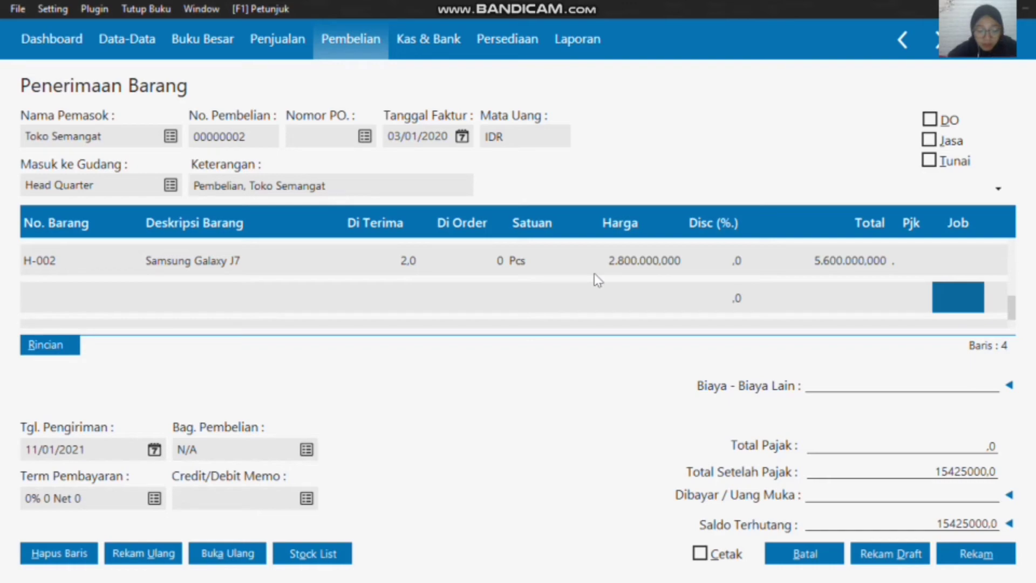
left_click(838, 386)
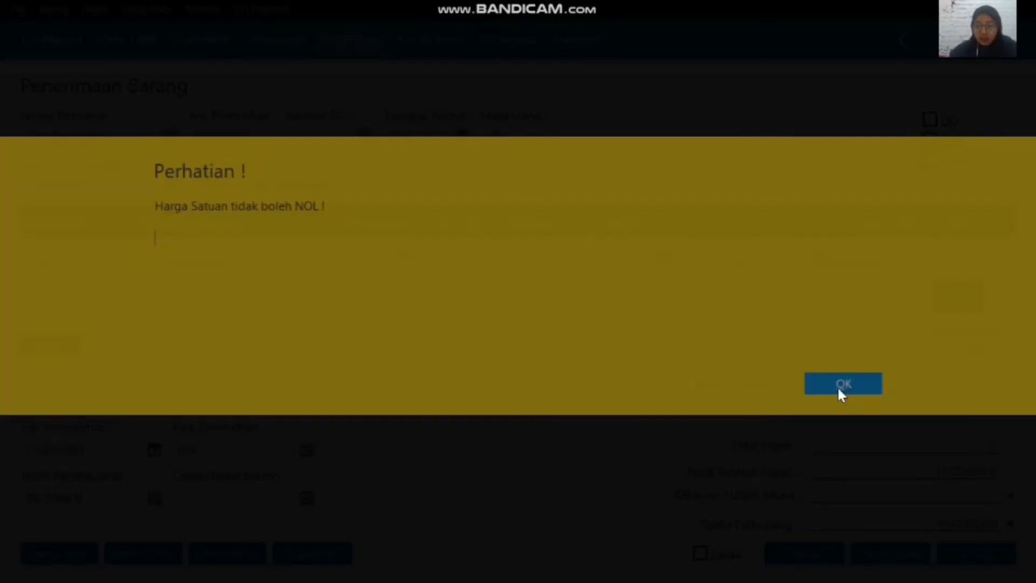
left_click(841, 385)
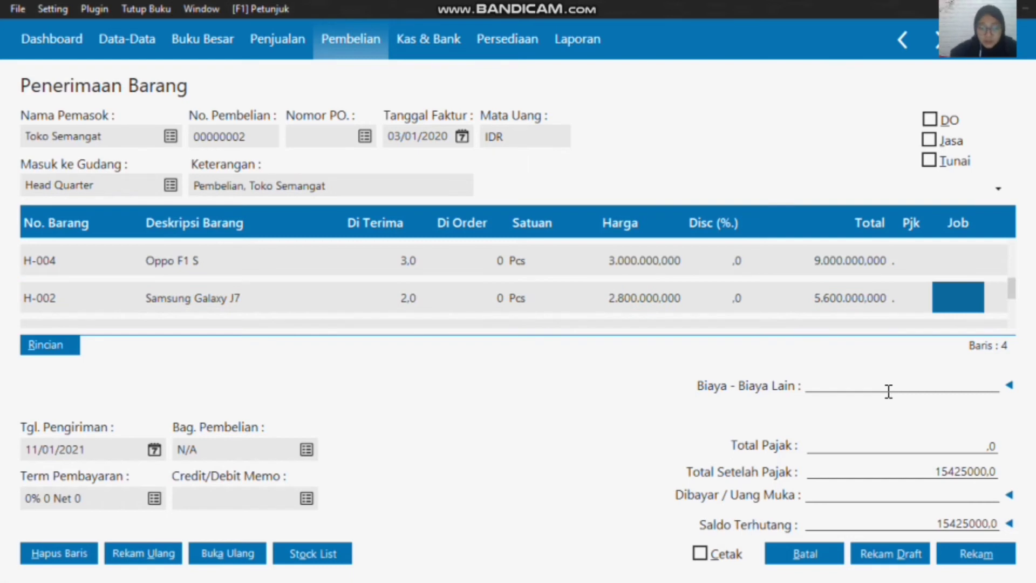
type("100000")
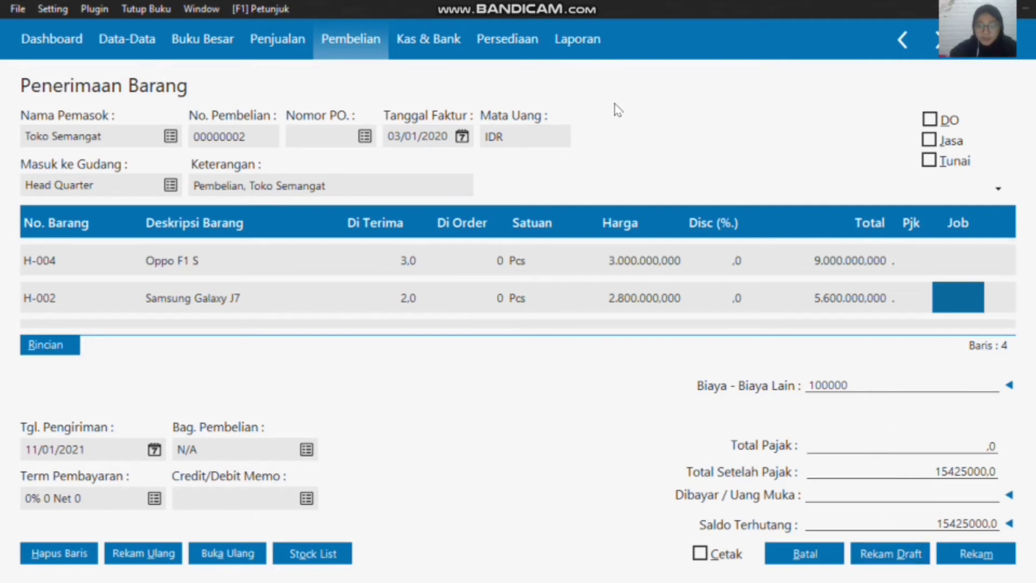
mouse_move(606, 10)
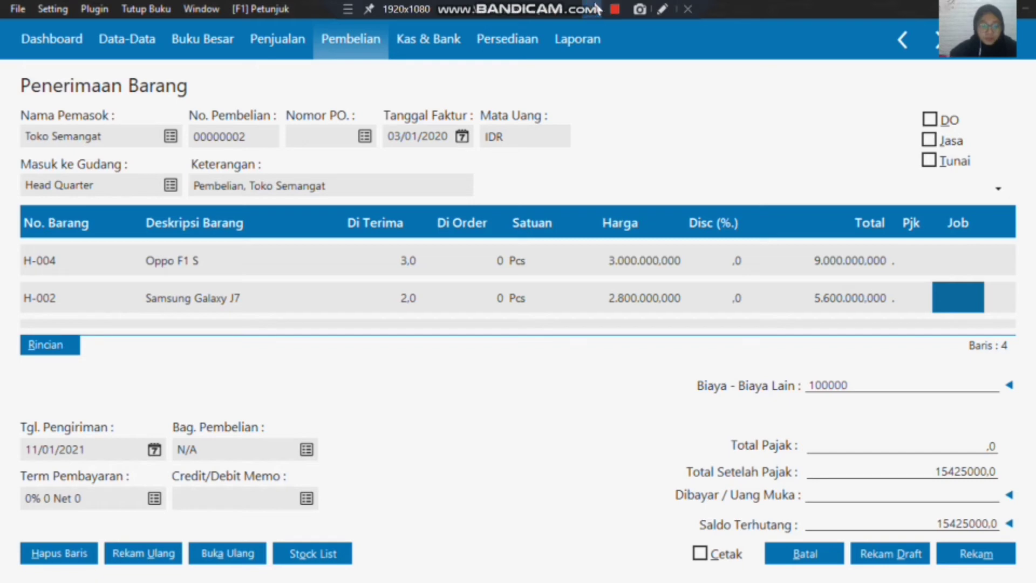
key("Tab")
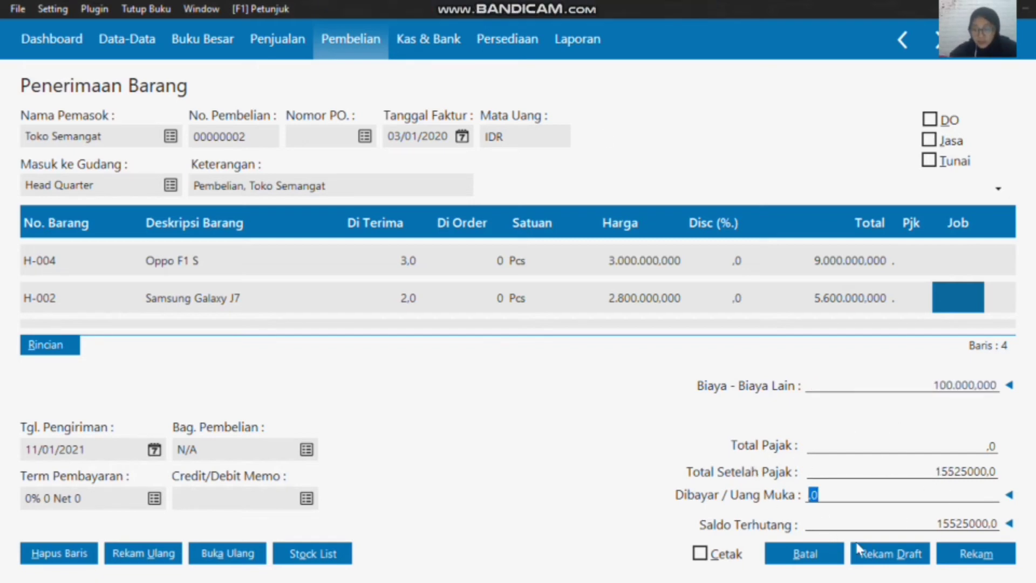
Step: Record the Toko Semangat goods receipt and close the new blank form
left_click(967, 556)
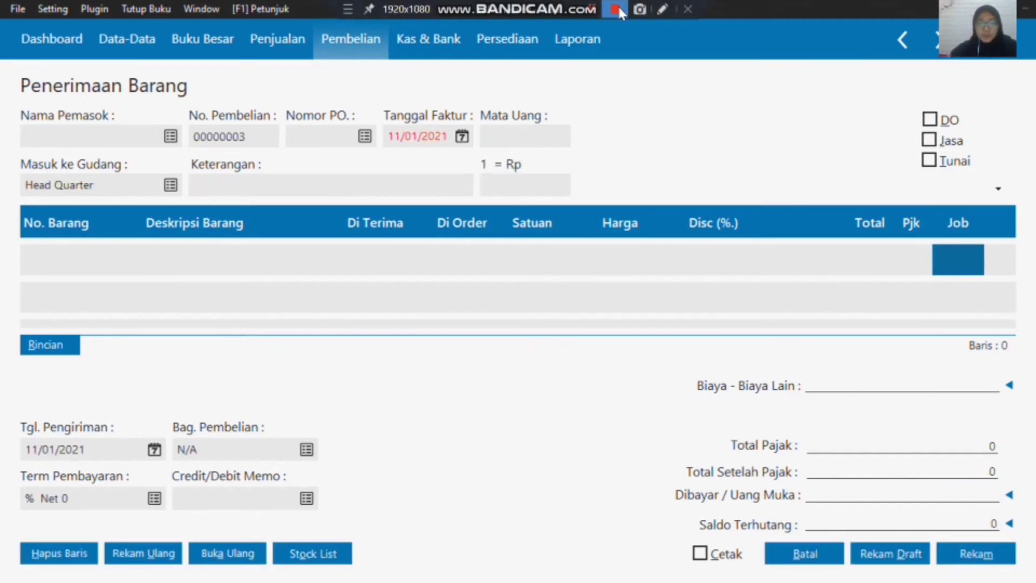
left_click(820, 561)
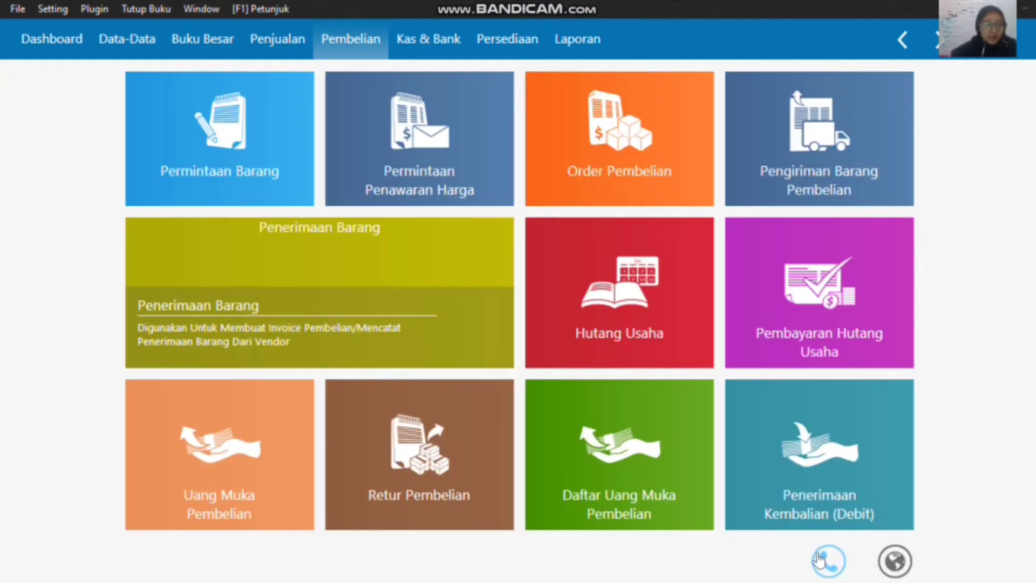
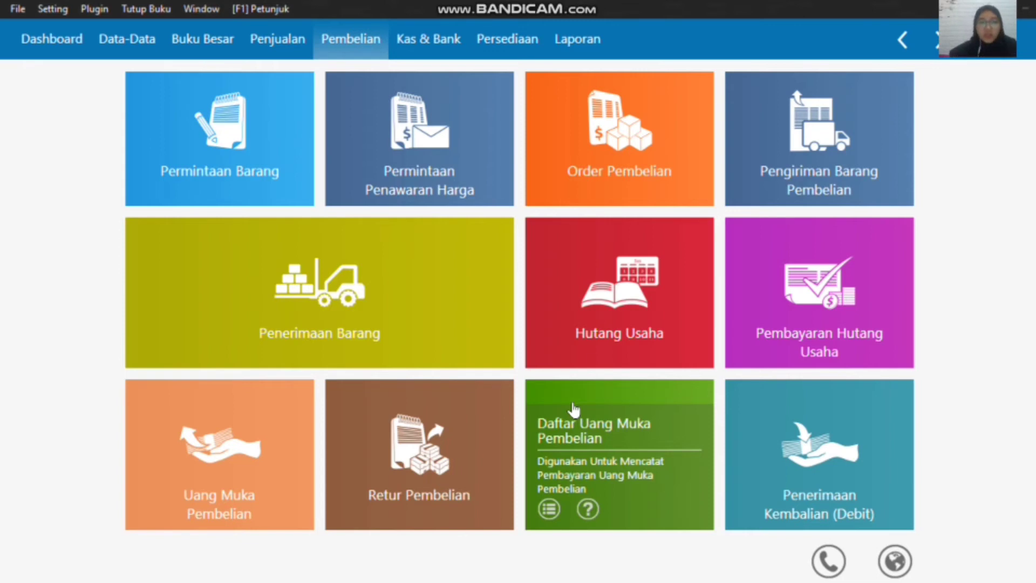
Step: Open a new Kas Keluar form and bring up the name list for its recipient (Penerima)
left_click(423, 40)
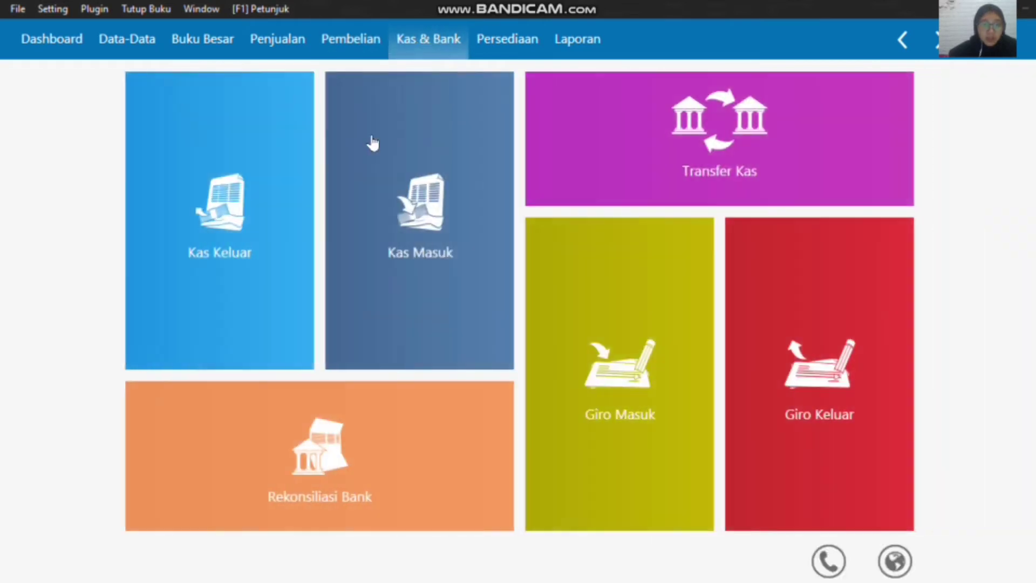
mouse_move(248, 229)
left_click(149, 346)
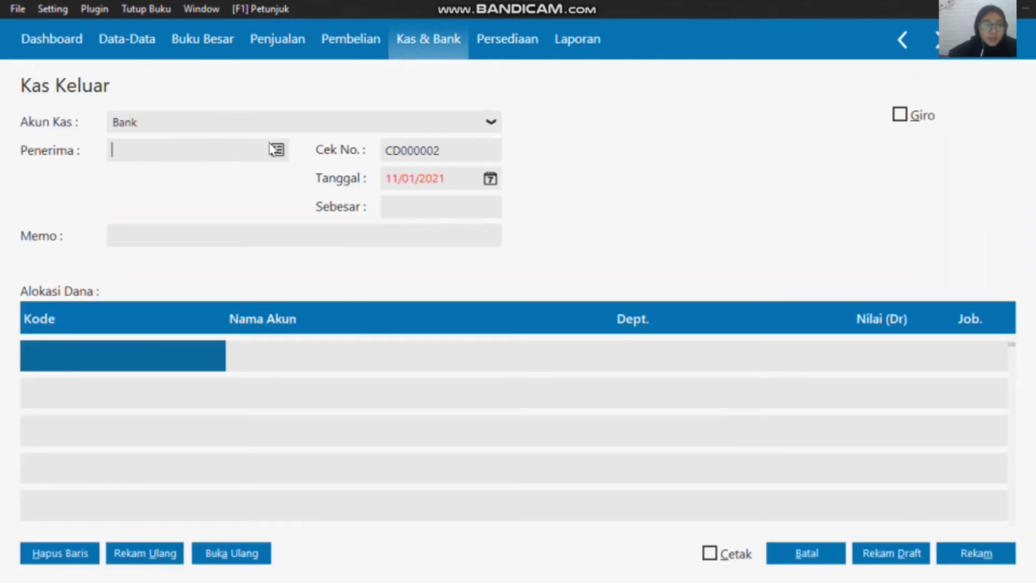
left_click(278, 151)
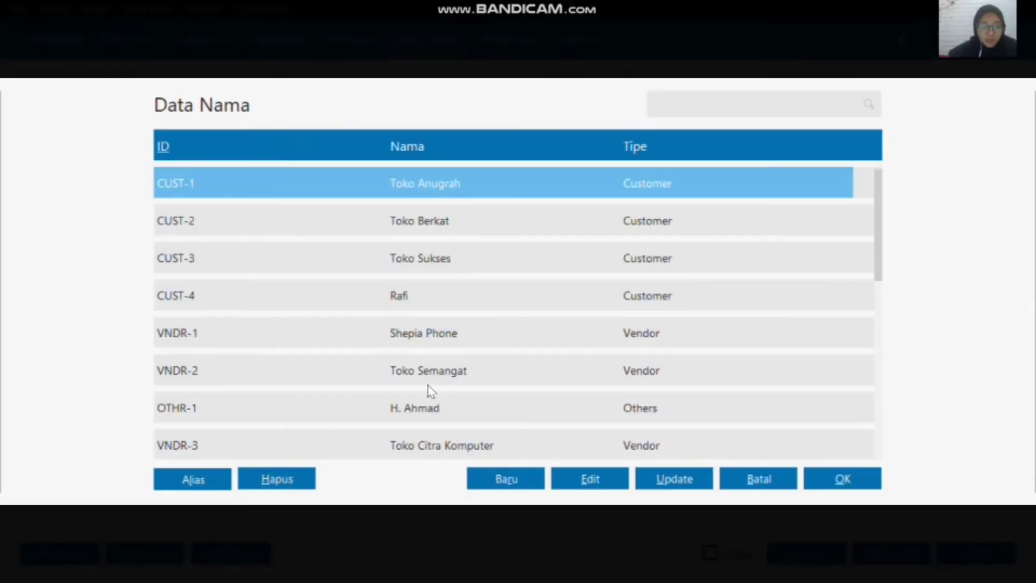
Step: Add a new name record of type Employee with the employee's name, record it and select it as the recipient
left_click(497, 482)
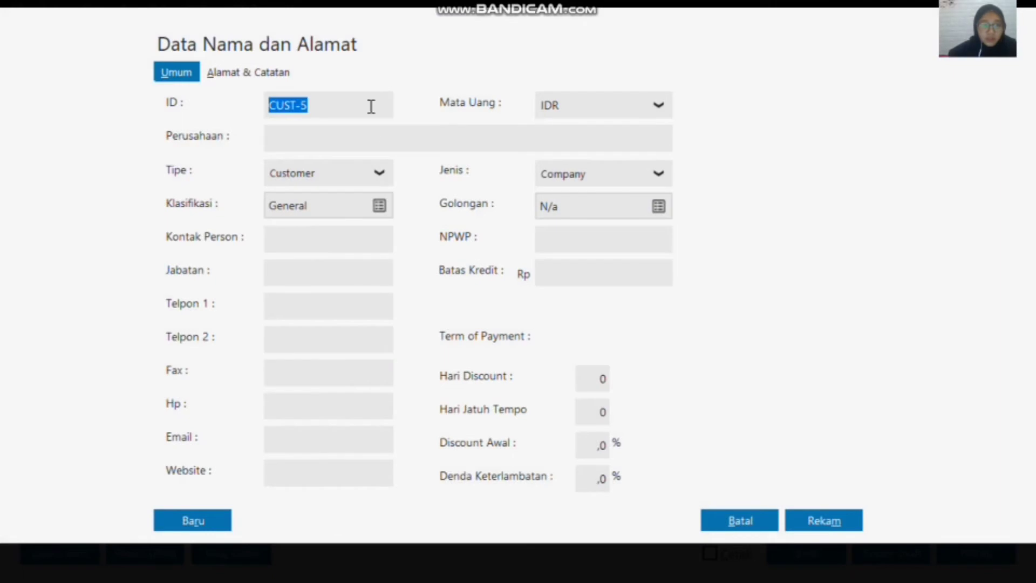
left_click(378, 172)
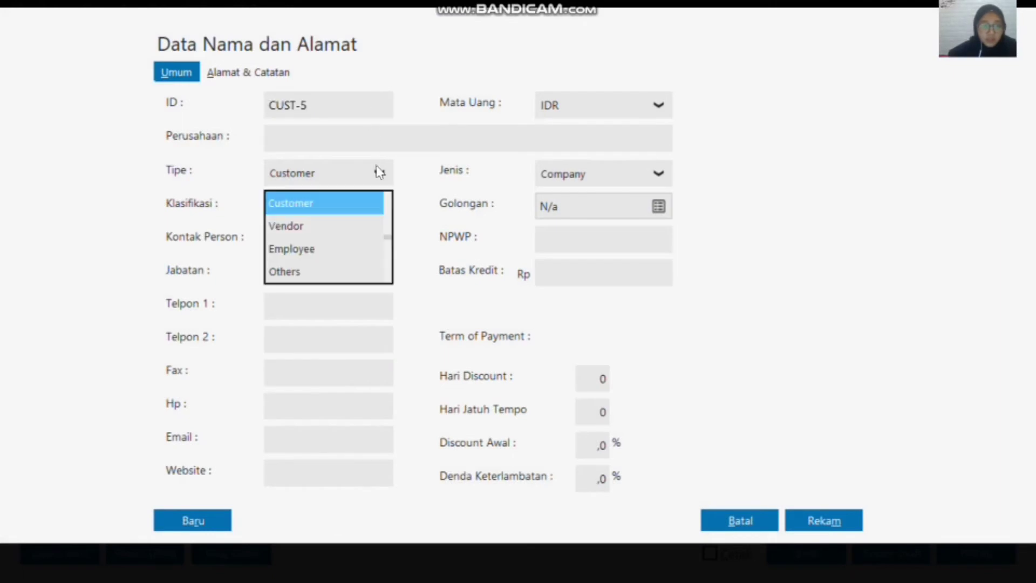
left_click(357, 251)
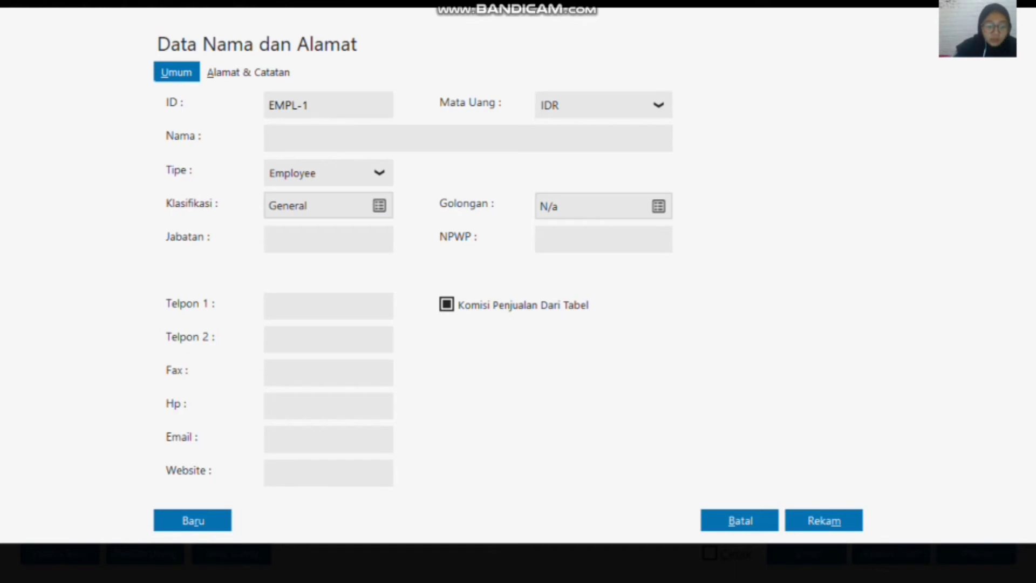
type("Dani")
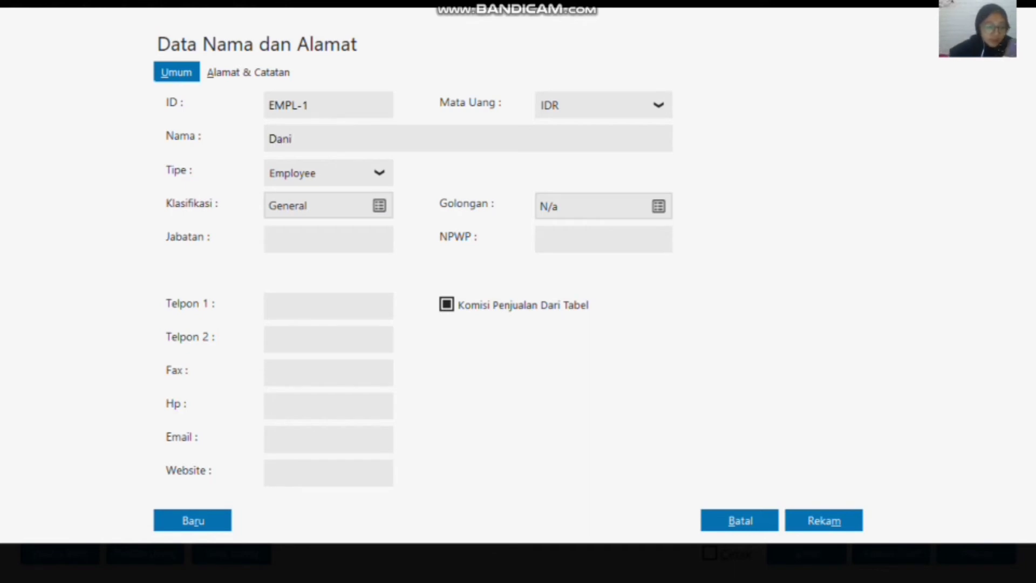
left_click(831, 513)
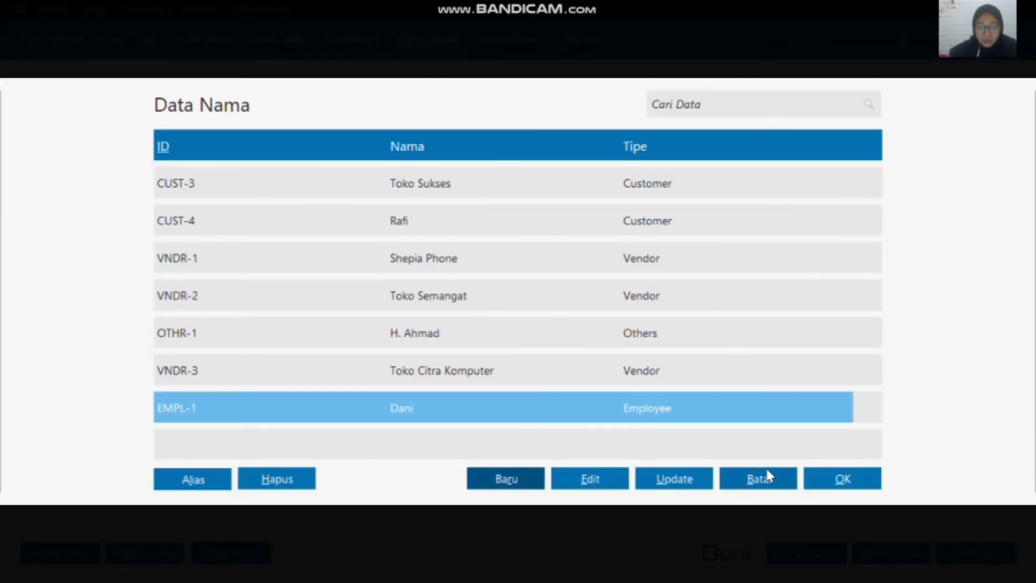
left_click(816, 480)
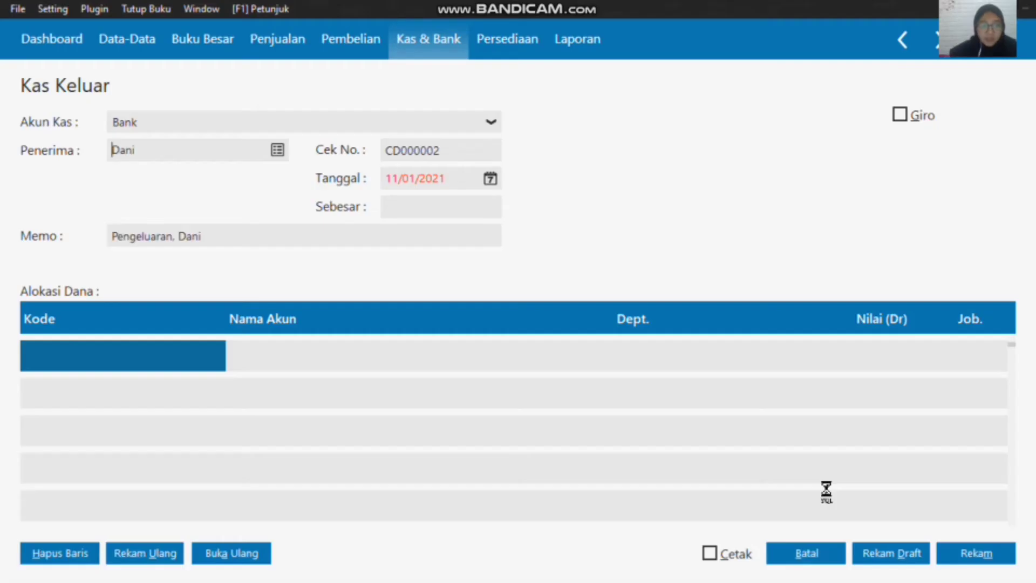
Step: Set the cash disbursement date to 07/01/2020, starting from the first month of the accounting period
left_click(489, 180)
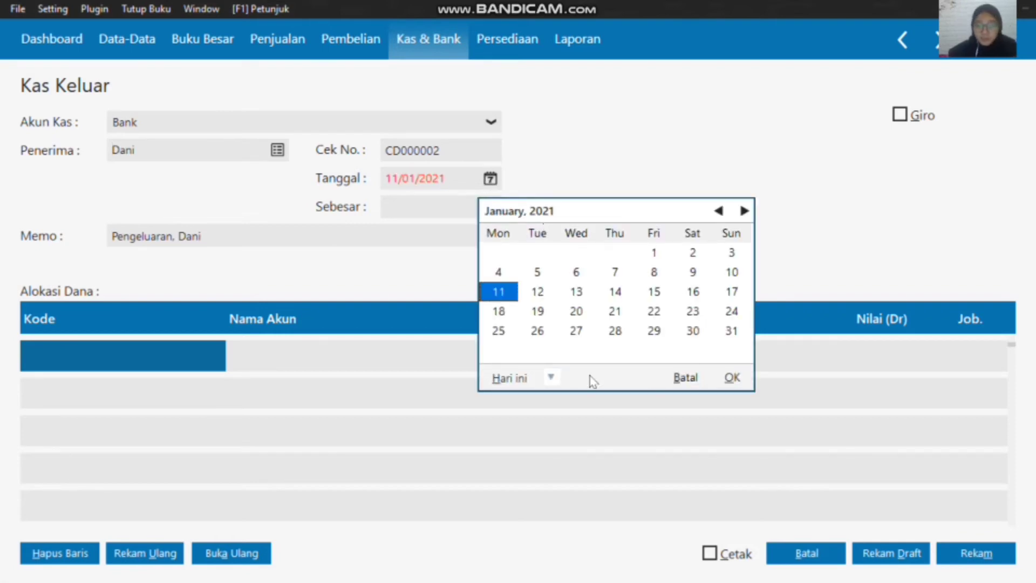
left_click(553, 377)
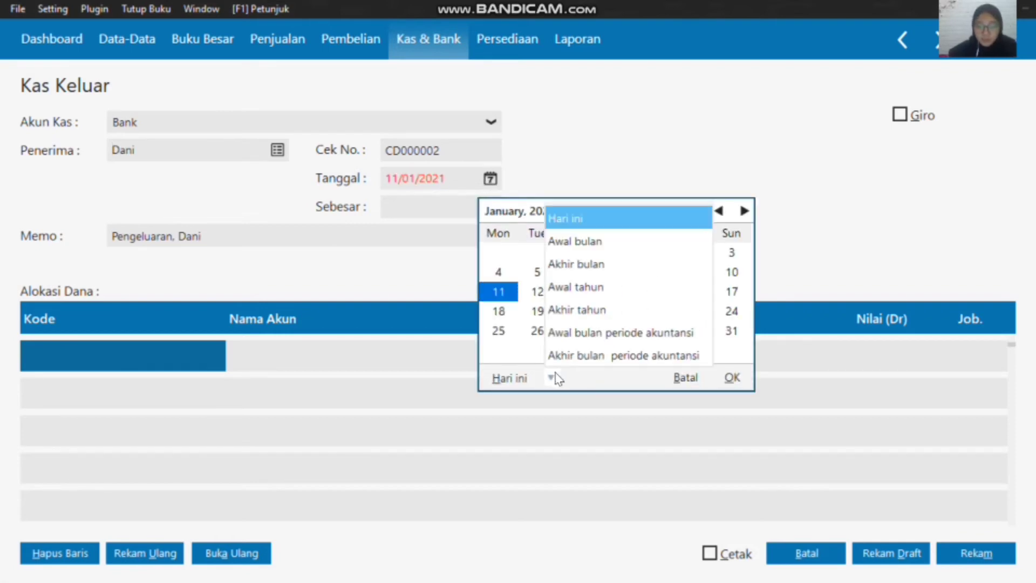
left_click(556, 340)
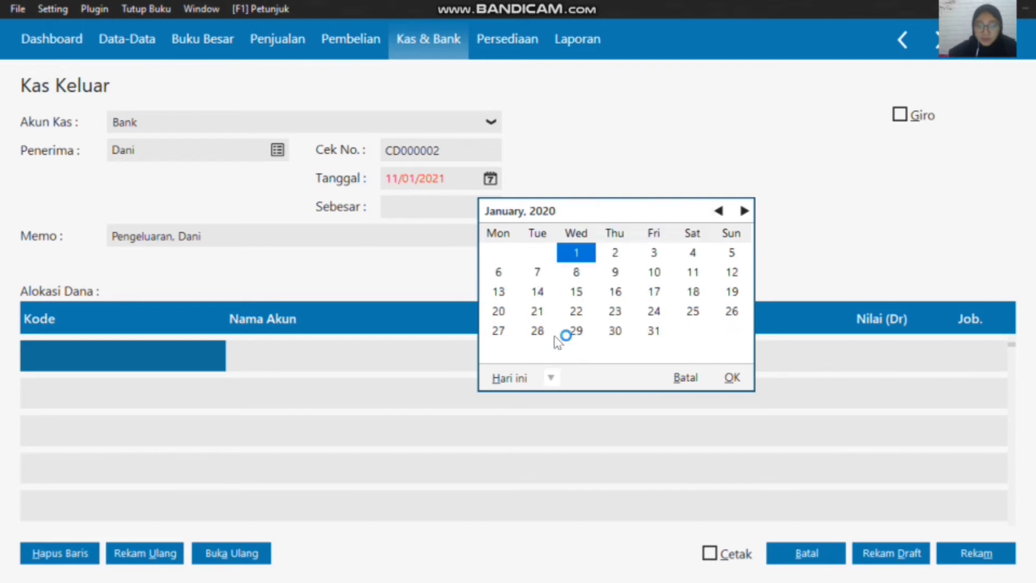
left_click(539, 272)
left_click(732, 377)
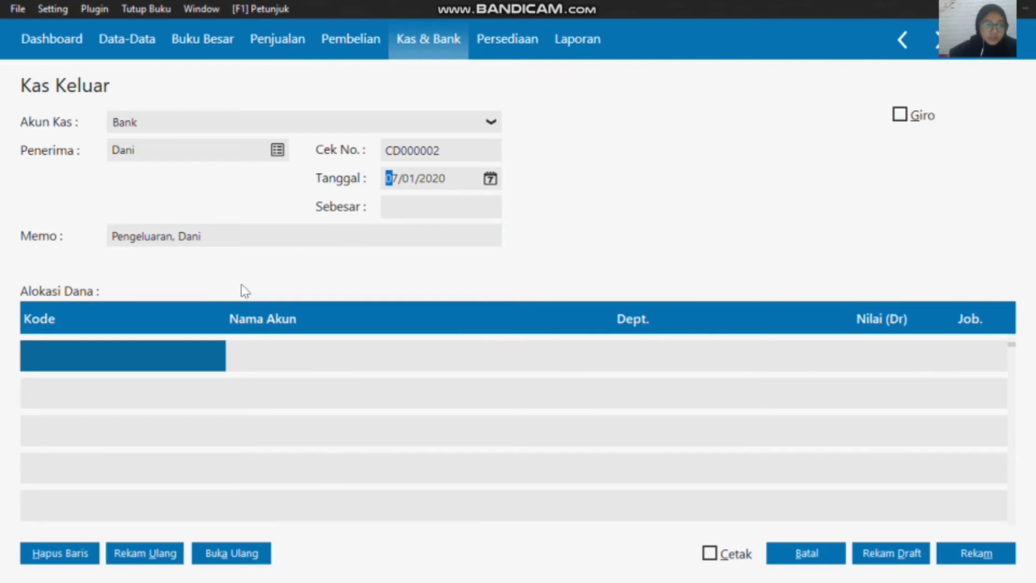
Step: Allocate the first line of the cash disbursement to account 610000025 Listrik, Air dan Telpon
left_click(163, 354)
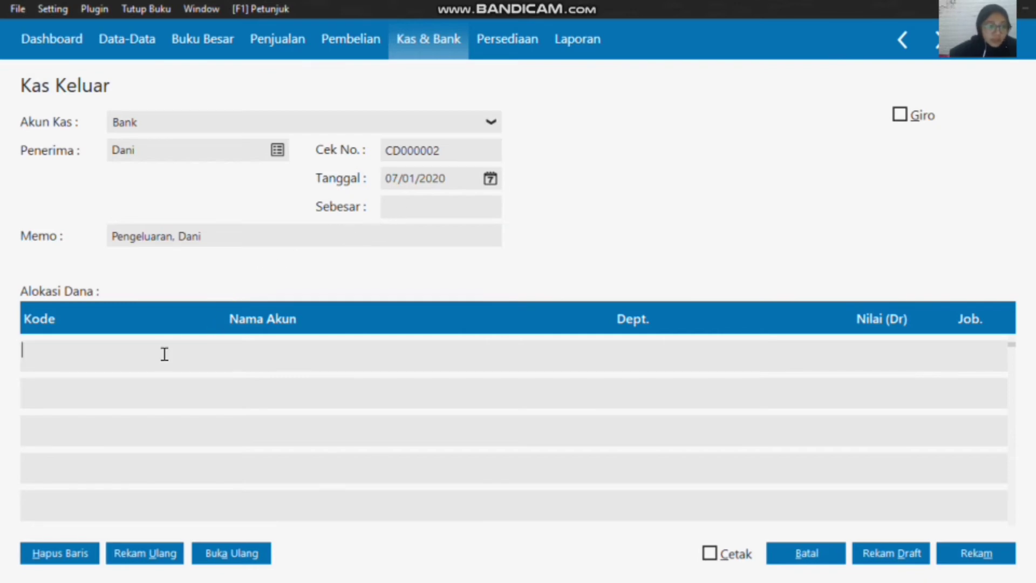
double_click(122, 351)
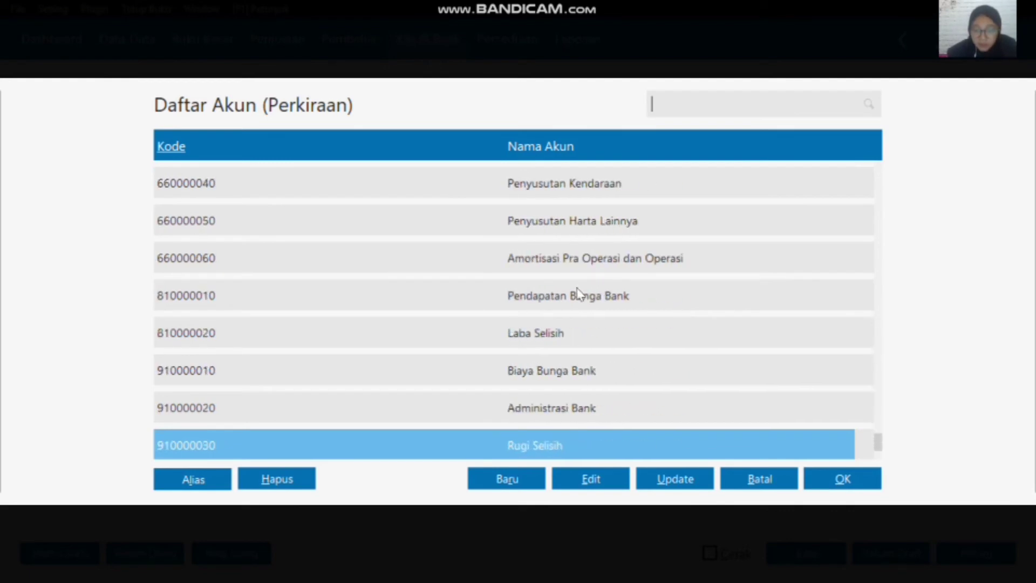
left_click(574, 280)
scroll(574, 281, "up", 9)
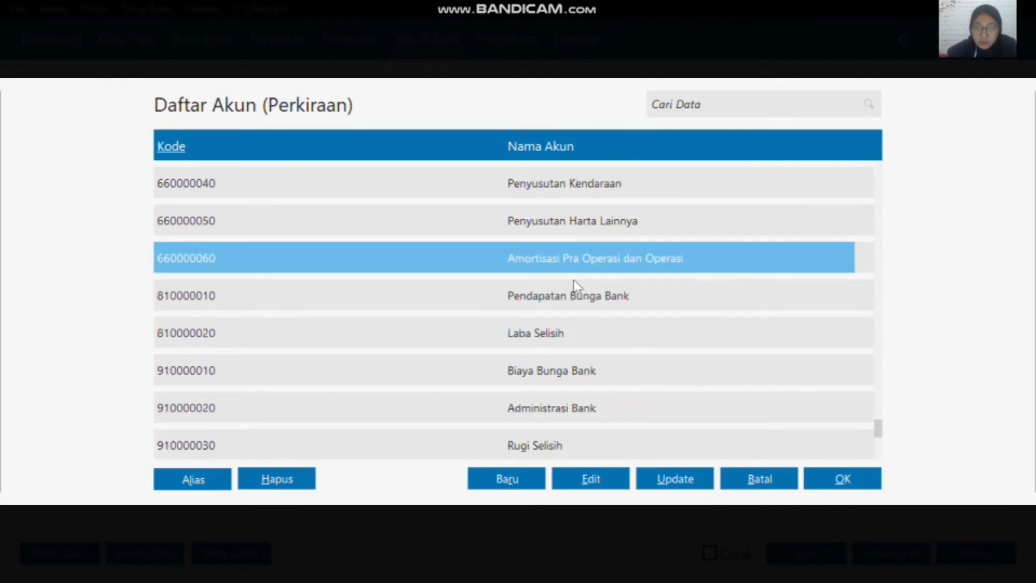
key("Up")
key("Up")
key("Up")
key("Up")
key("Up")
key("Up")
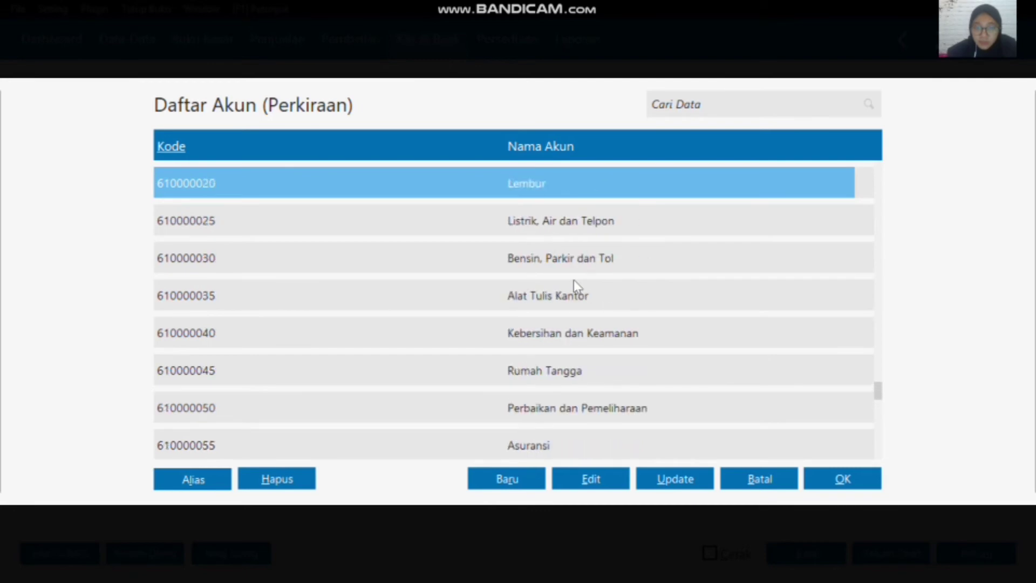
key("Down")
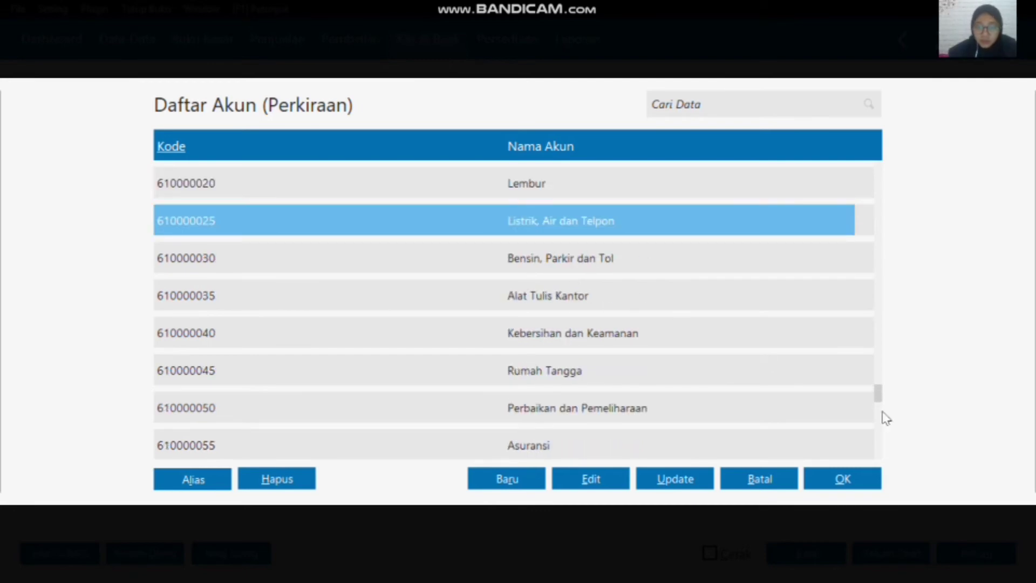
left_click(846, 479)
Step: Enter a debit value of 11250000 on the Listrik, Air dan Telpon line
left_click(810, 356)
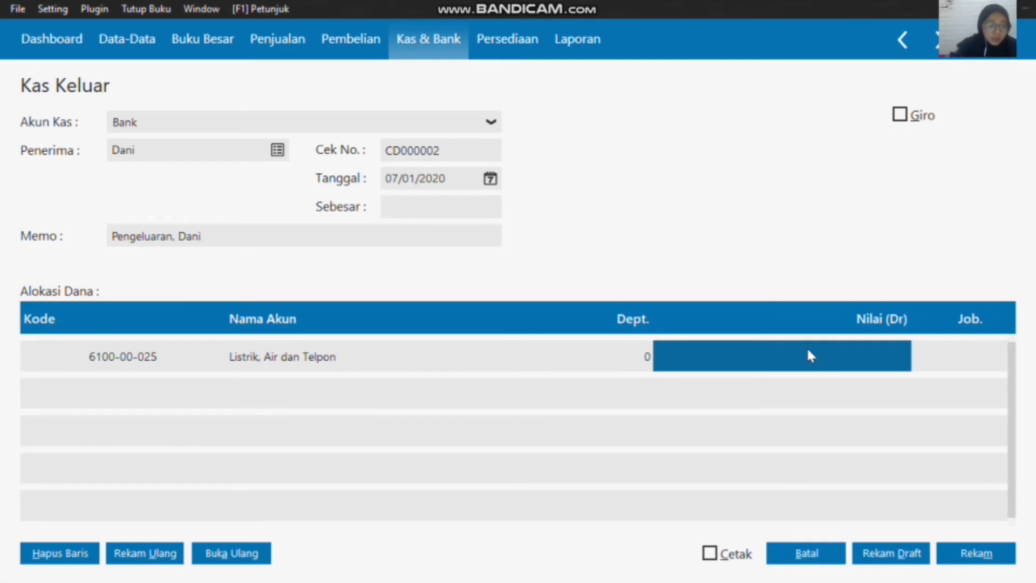
type("11250")
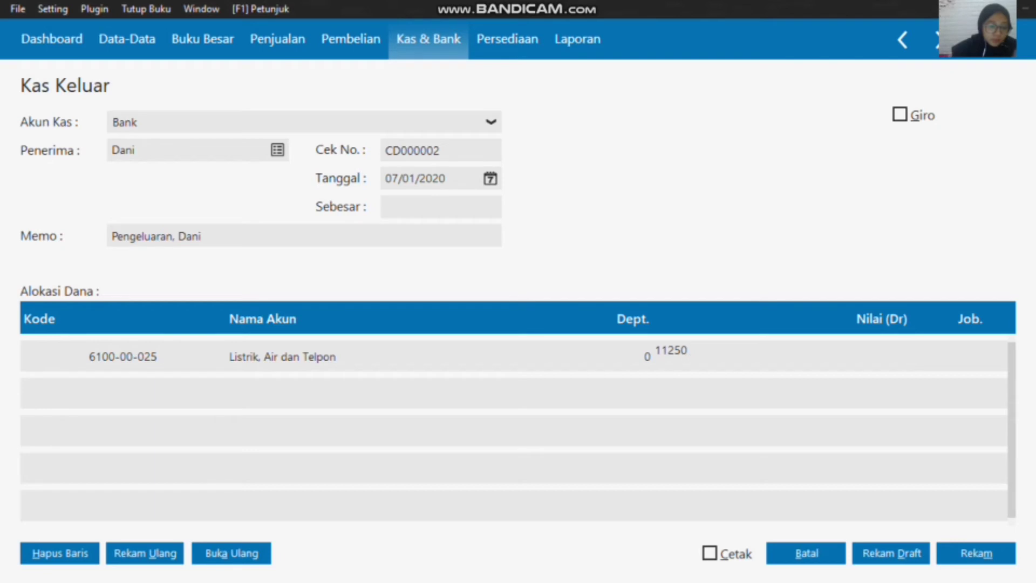
type("000")
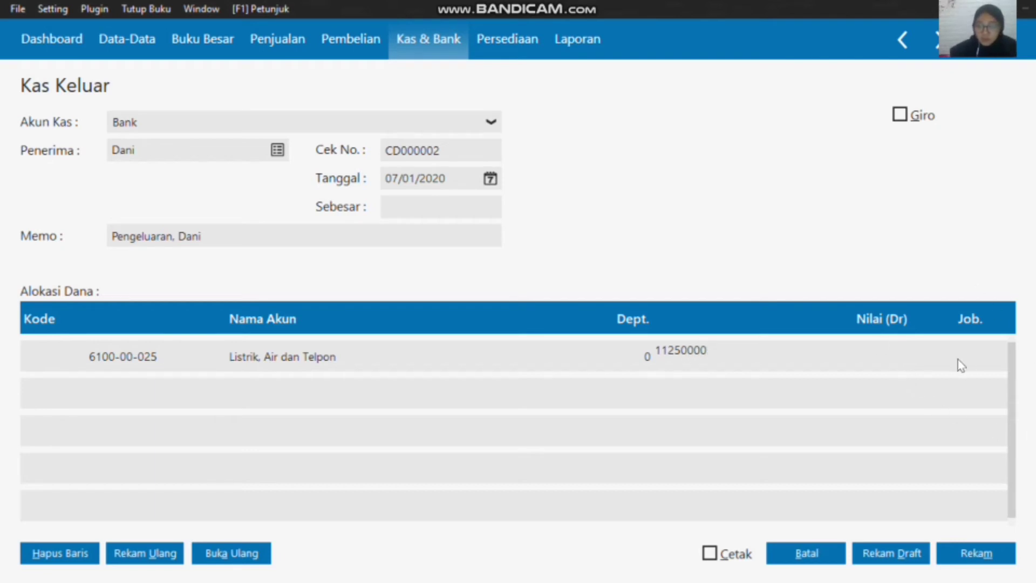
left_click(974, 359)
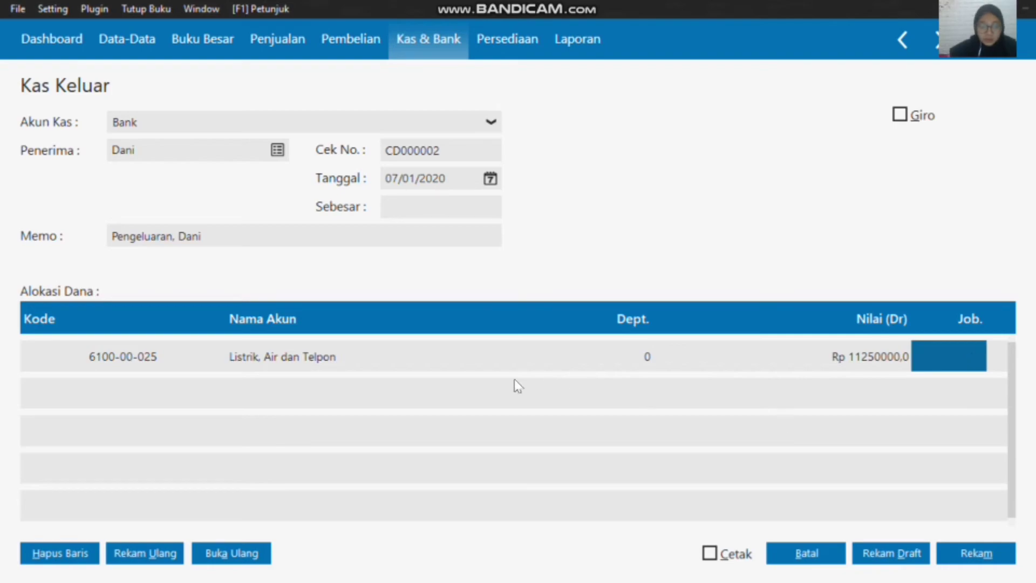
Step: Dismiss the project list (Data Proyek) and add a second allocation line
double_click(99, 387)
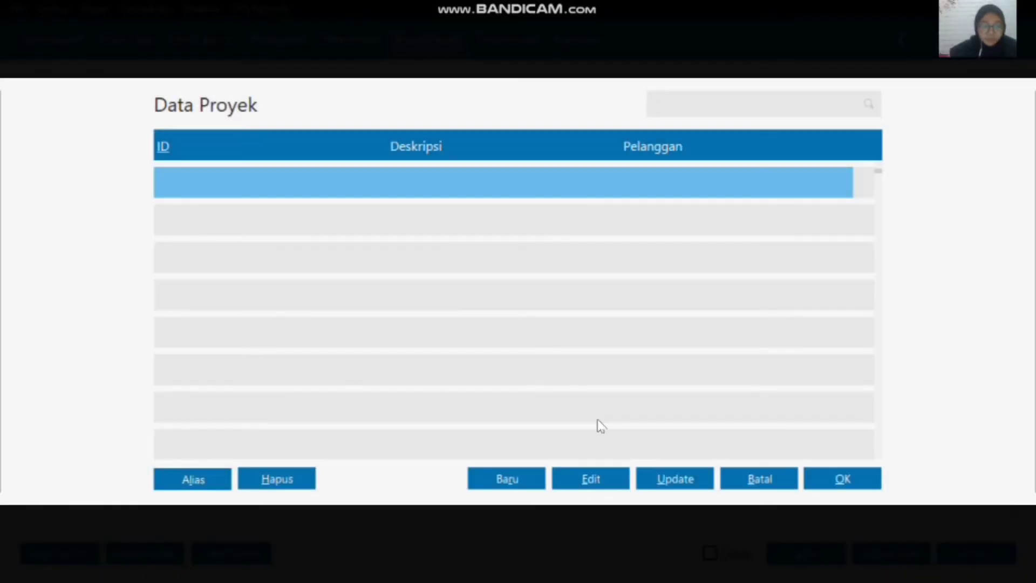
left_click(770, 482)
key("Down")
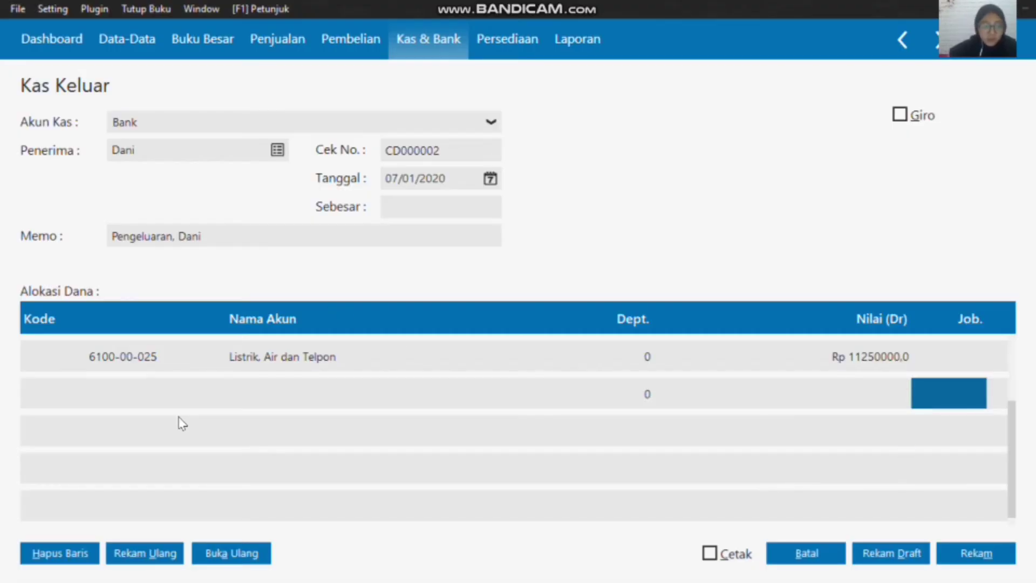
Step: Allocate the second line of the cash disbursement to account 610000030 Bensin, Parkir dan Tol
double_click(108, 398)
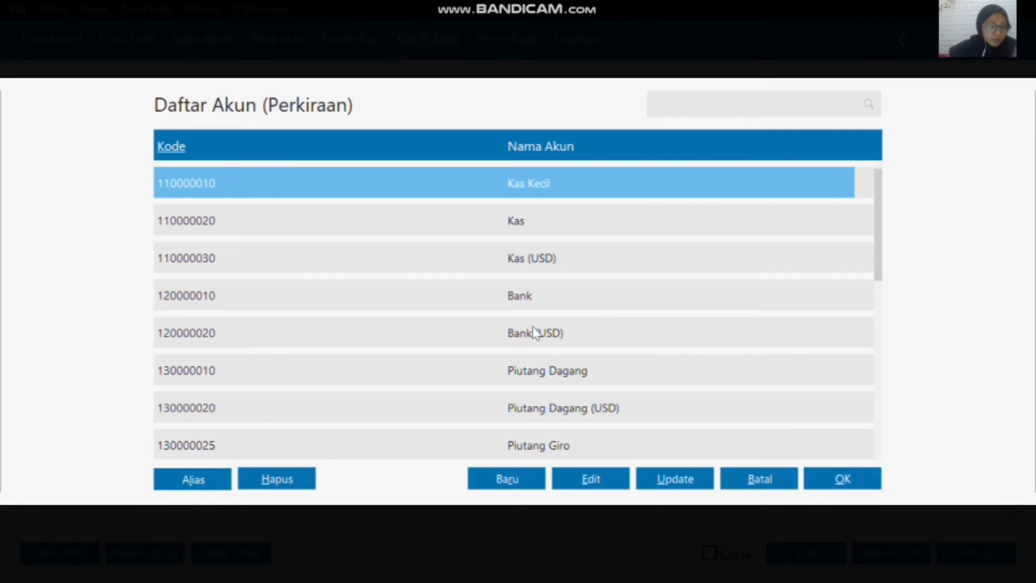
left_click(581, 234)
key("Down")
key("Down")
key("Down")
key("Down")
key("Down")
key("Down")
key("Down")
key("Down")
key("Down")
key("Down")
key("Down")
key("Down")
key("Down")
key("Down")
key("Down")
key("Down")
key("Down")
key("Down")
key("Down")
key("Down")
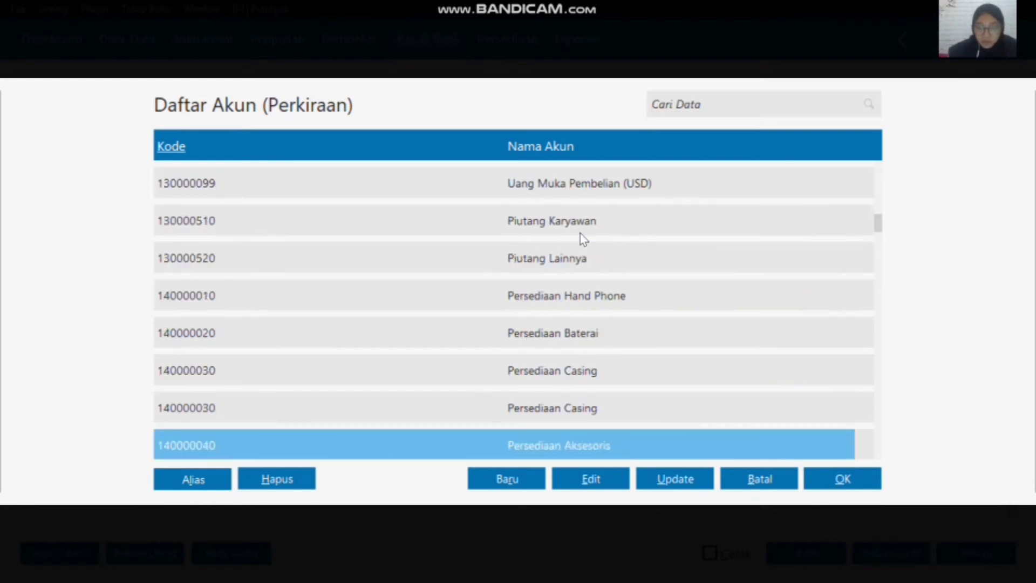
key("Down")
key("Down")
key("Down")
key("Down")
key("Down")
key("Down")
key("Down")
key("Down")
key("Down")
key("Down")
key("Down")
key("Down")
key("Down")
key("Down")
key("Down")
key("Down")
key("Down")
key("Down")
key("Down")
key("Down")
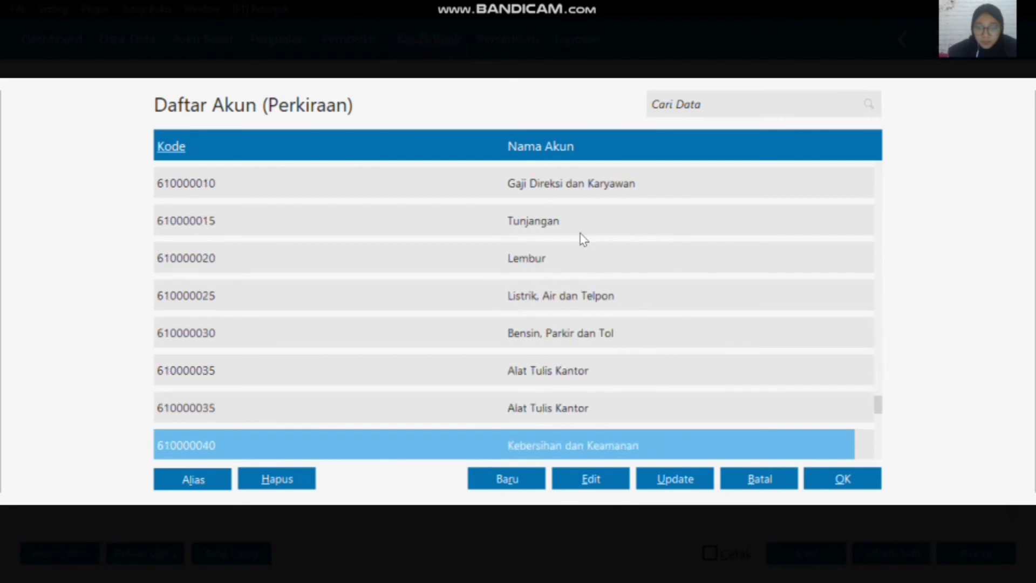
key("Up")
key("Up")
key("Up")
key("Up")
key("Up")
key("Up")
key("Up")
key("Up")
key("Up")
key("Up")
key("Up")
key("Up")
key("Up")
key("Up")
key("Up")
key("Up")
key("Up")
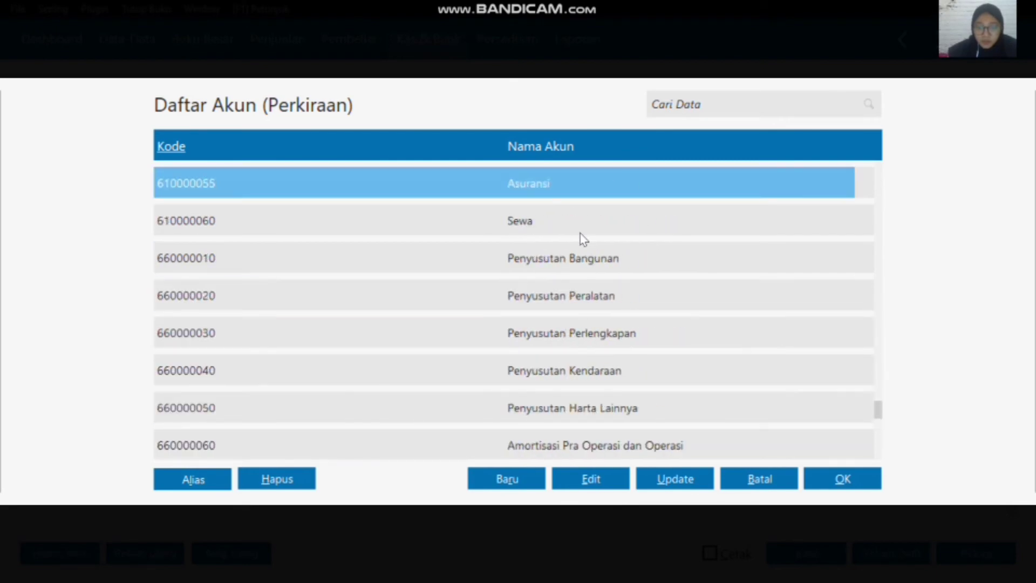
key("Up")
key("Up")
key("Down")
key("Down")
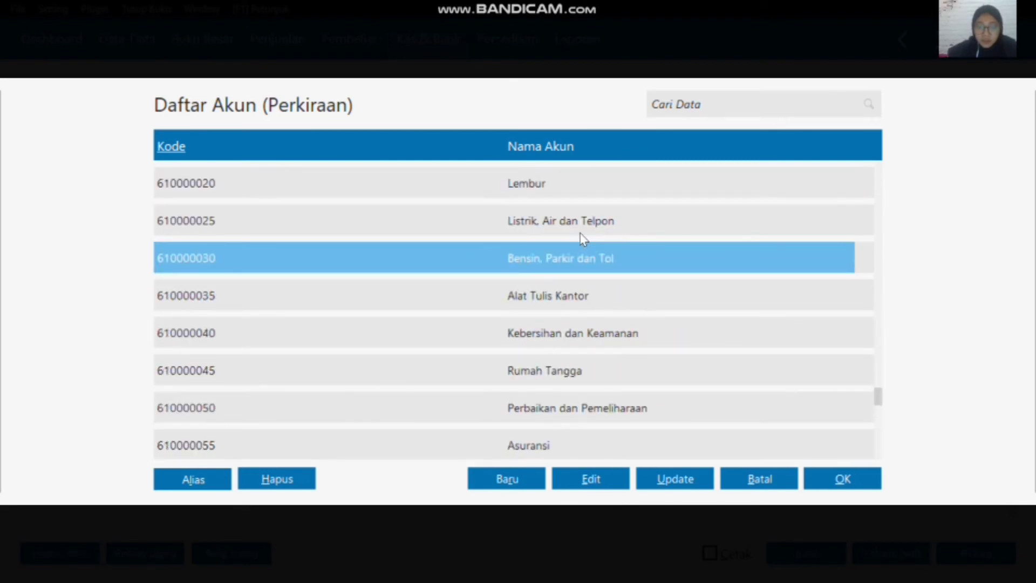
left_click(817, 471)
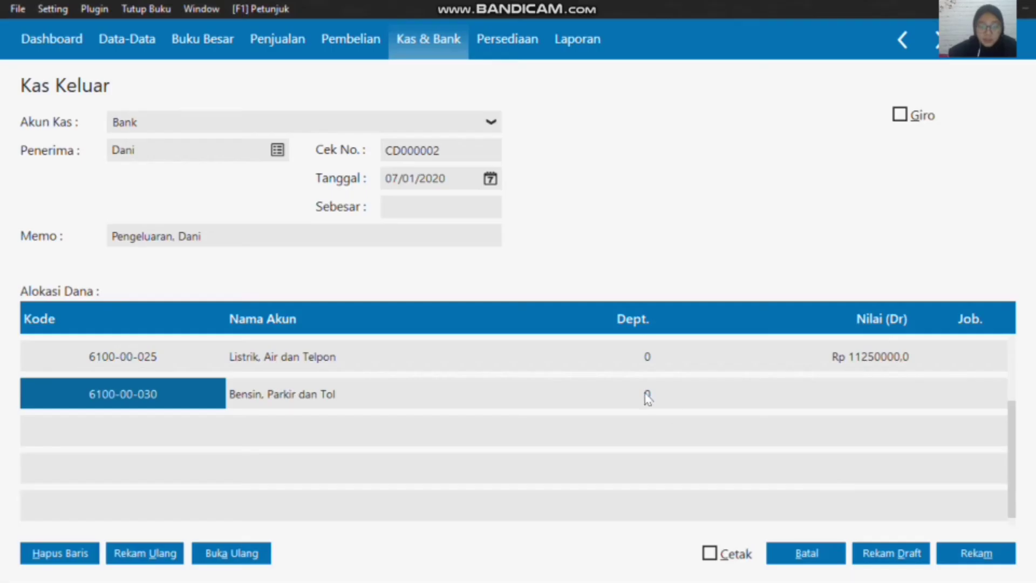
Step: Enter a debit value of 25000 on the Bensin, Parkir dan Tol line
left_click(850, 406)
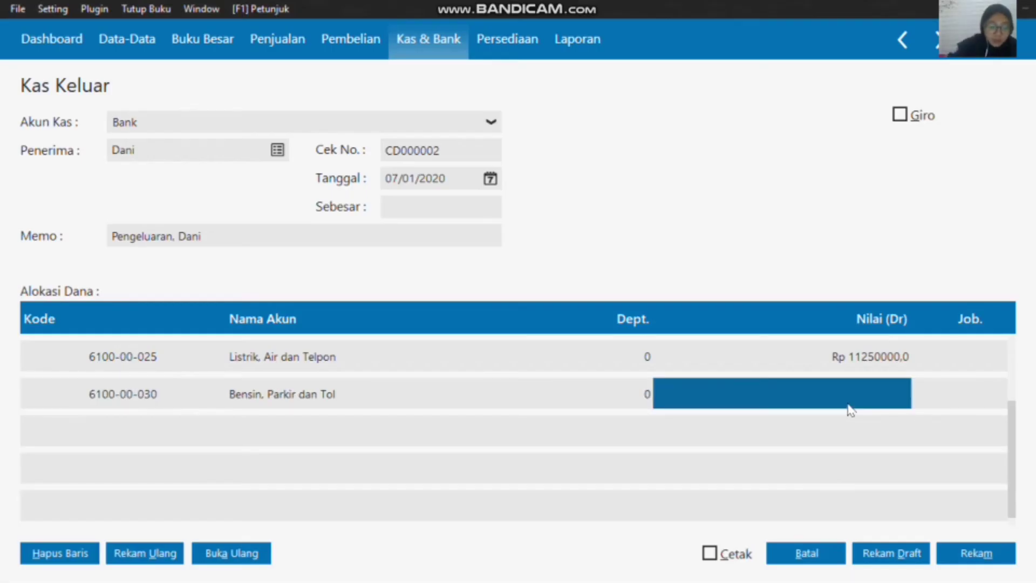
type("25000")
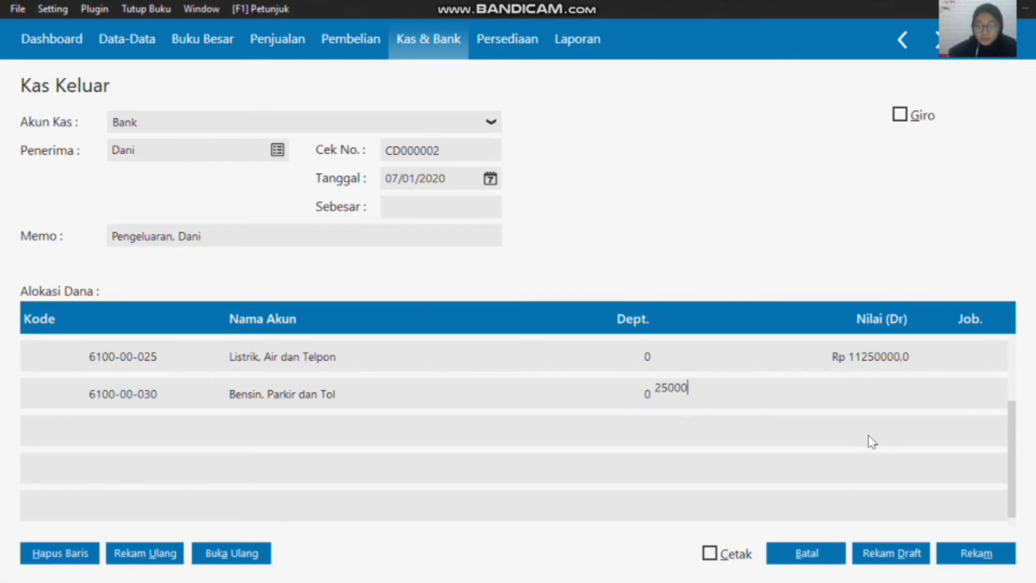
left_click(954, 398)
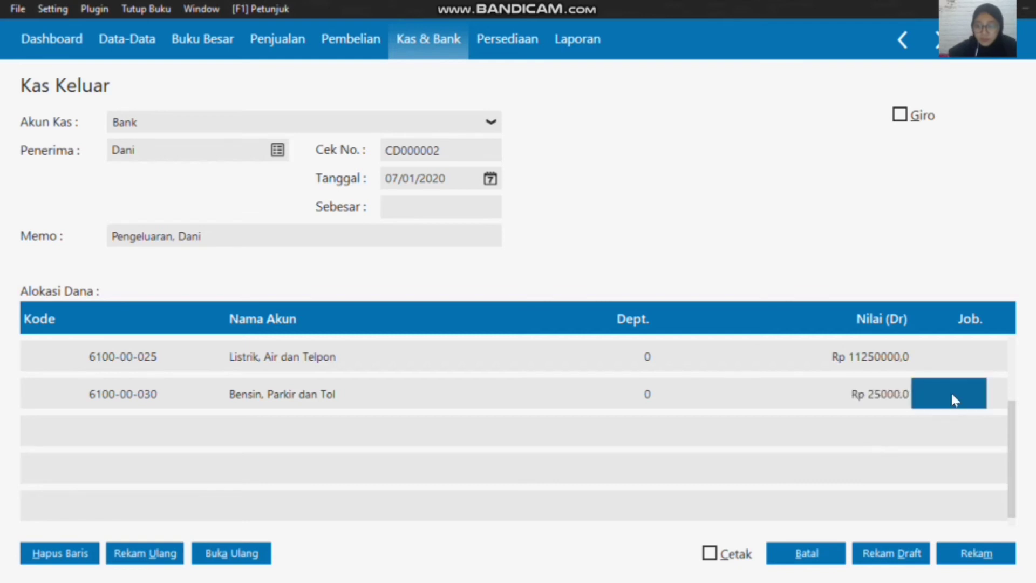
Step: Fill the Sebesar amount from the allocated lines and record the cash disbursement
left_click(453, 206)
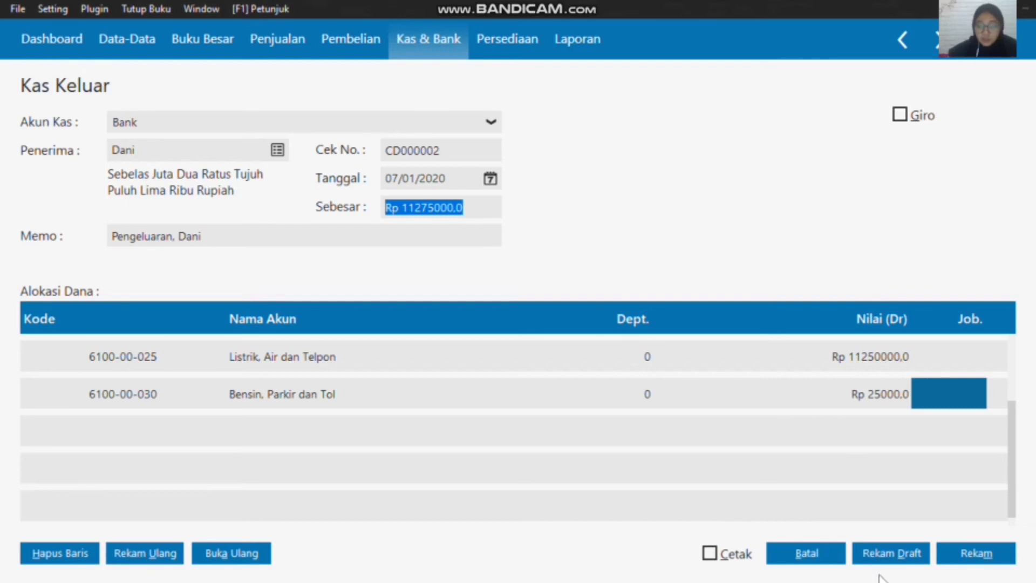
left_click(974, 556)
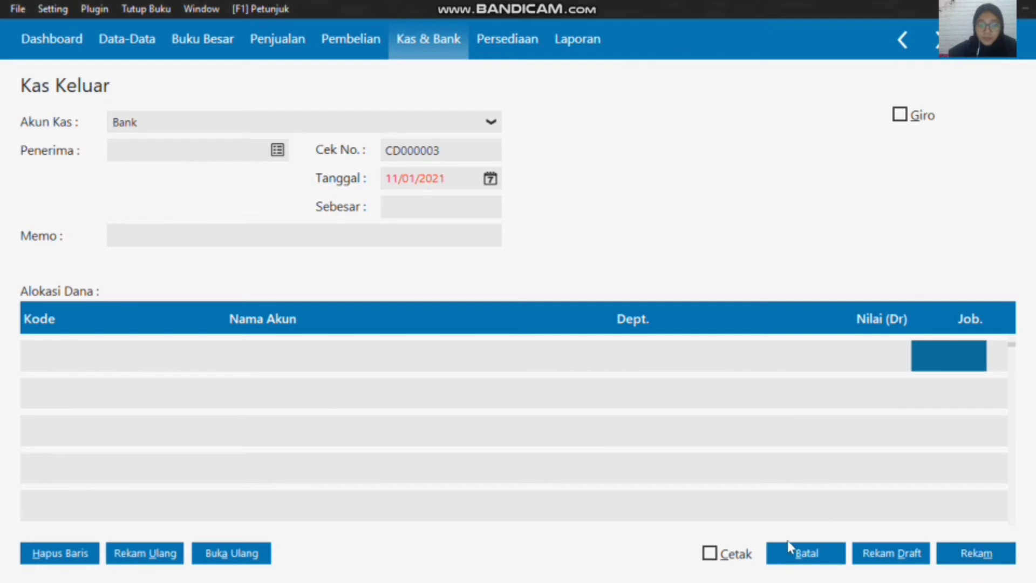
Step: Close the empty cash disbursement form and start a cash receipt (Kas Masuk) from the customer listed directly below Toko Sukses
left_click(800, 560)
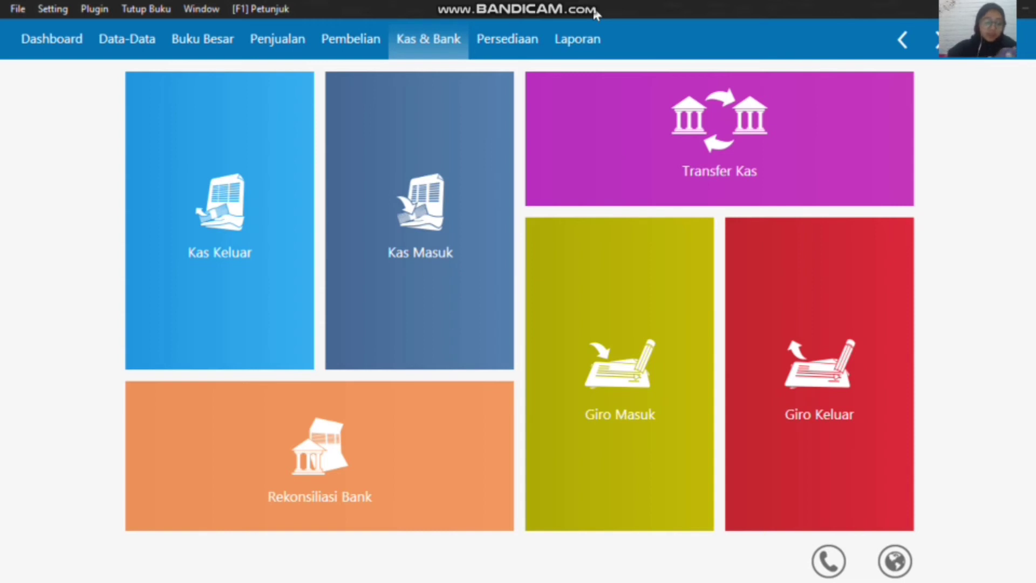
mouse_move(384, 259)
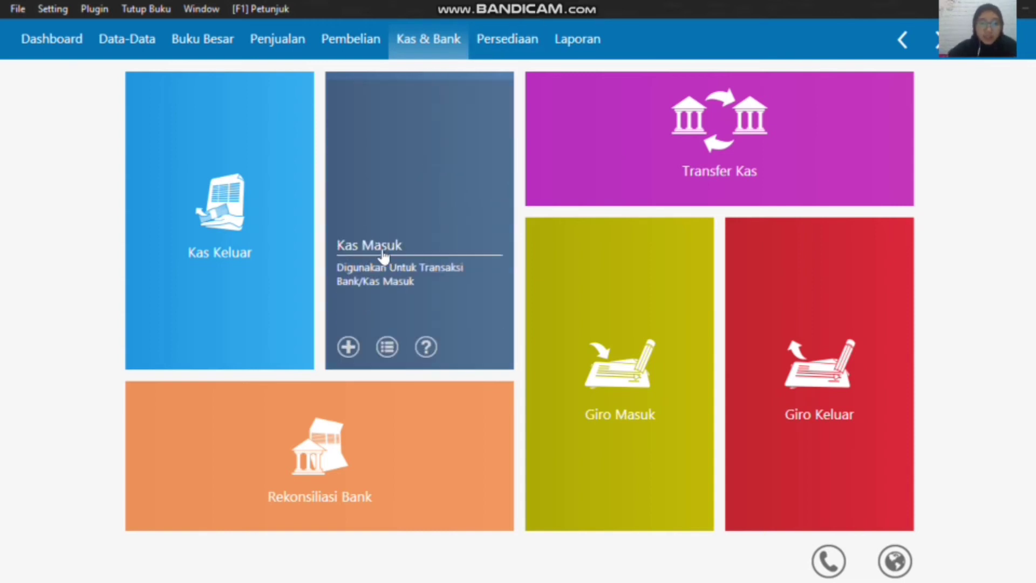
left_click(348, 347)
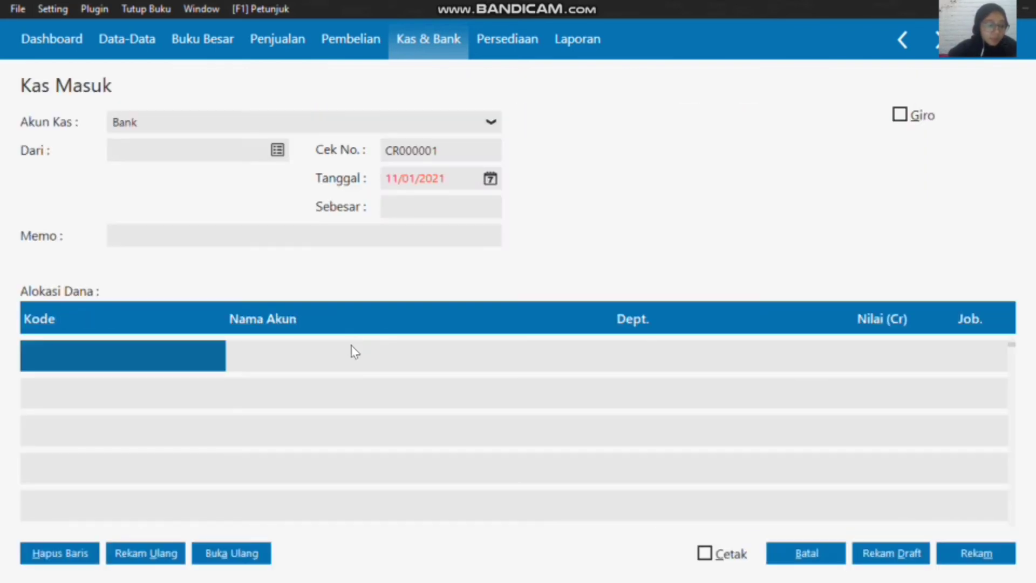
left_click(279, 153)
left_click(497, 300)
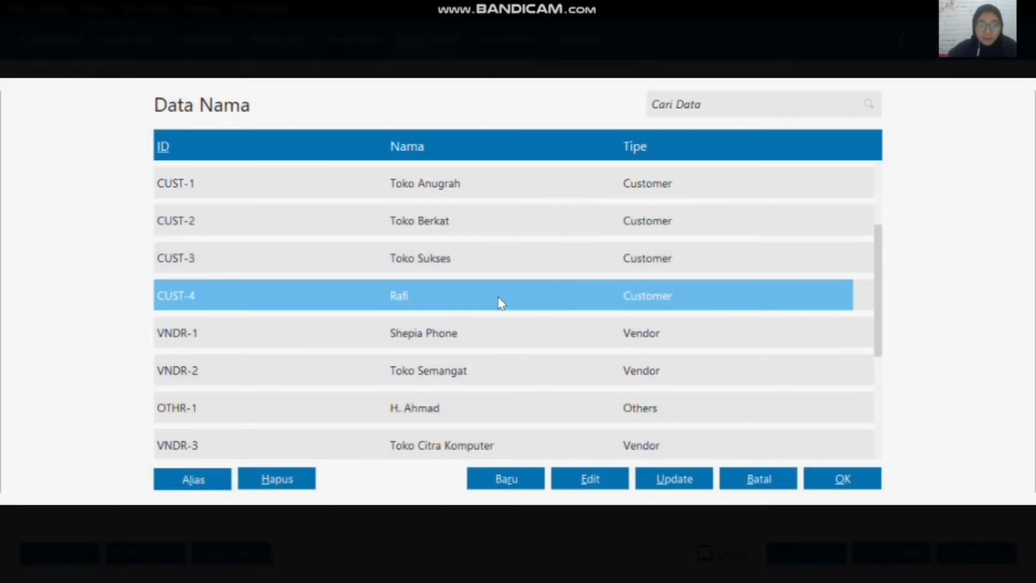
left_click(835, 479)
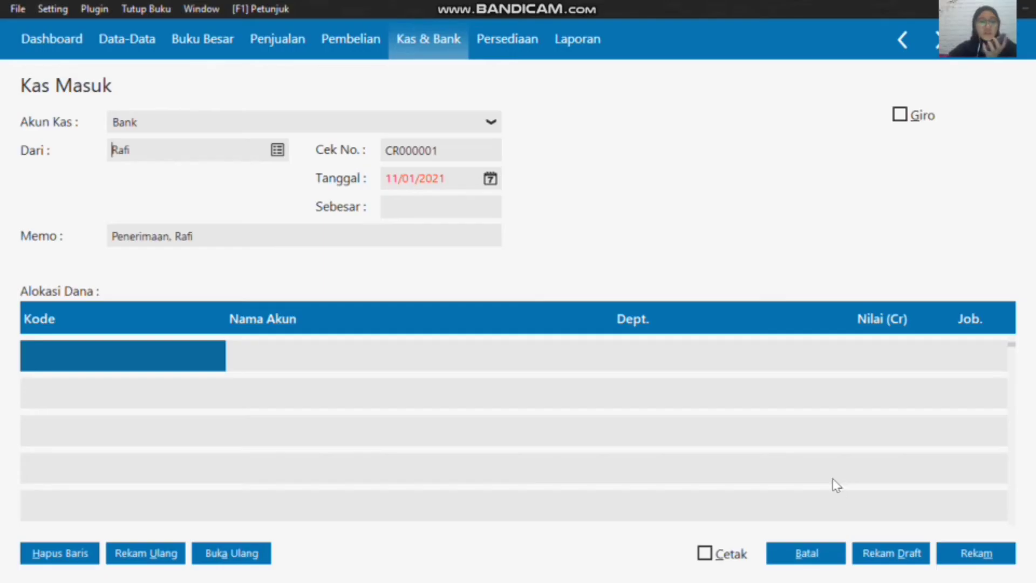
Step: Set the cash receipt's date to 08/01/2020, starting from the first month of the accounting period
left_click(490, 178)
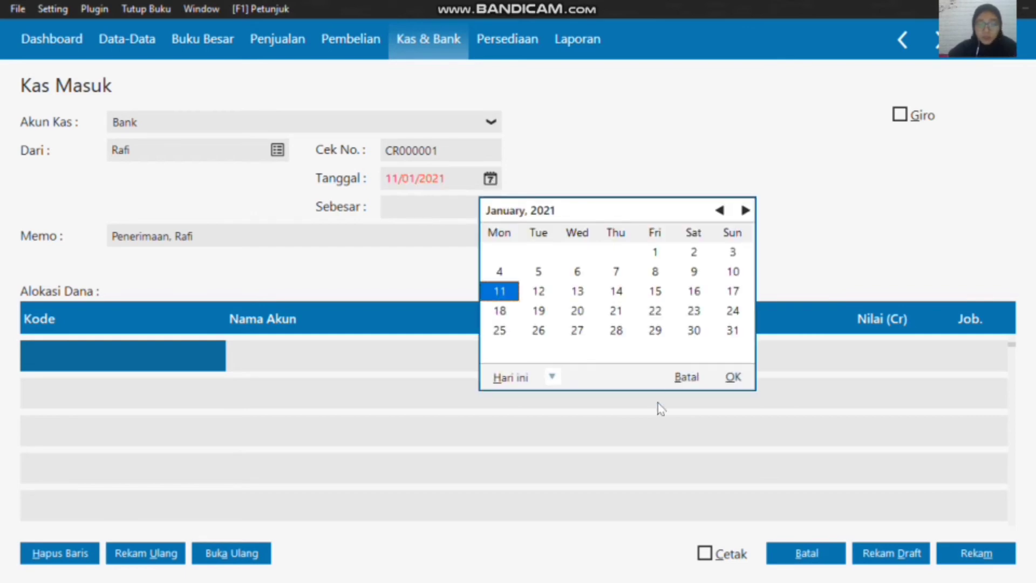
left_click(552, 377)
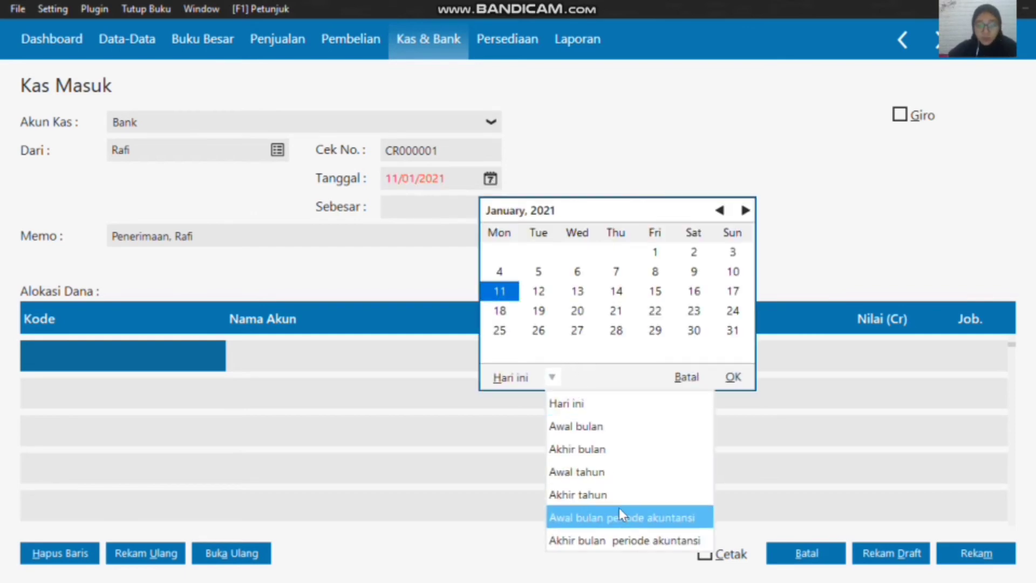
left_click(625, 522)
left_click(582, 273)
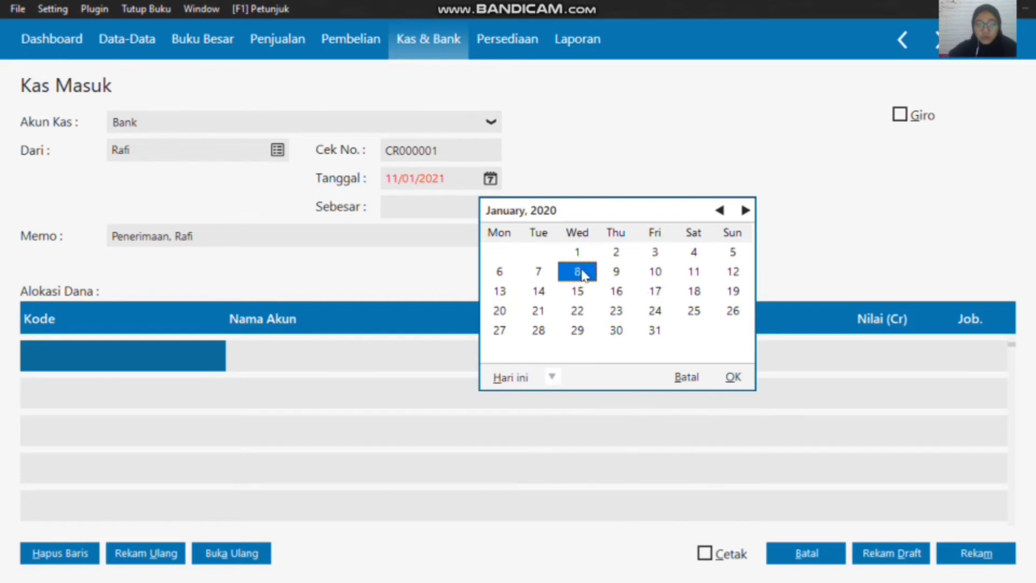
left_click(733, 377)
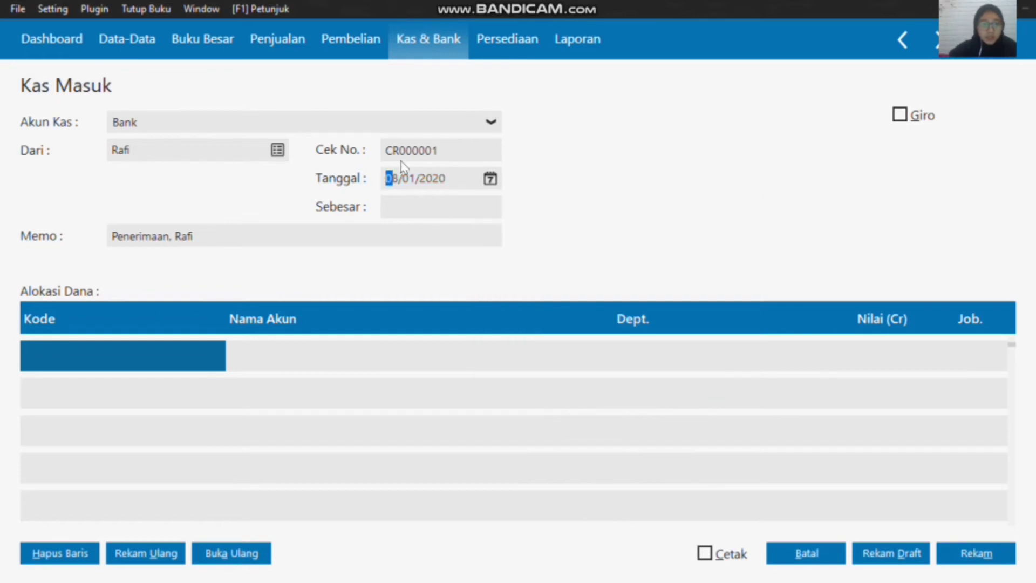
Step: Open the account list for the first allocation line and look through the income accounts for one covering service revenue
double_click(155, 354)
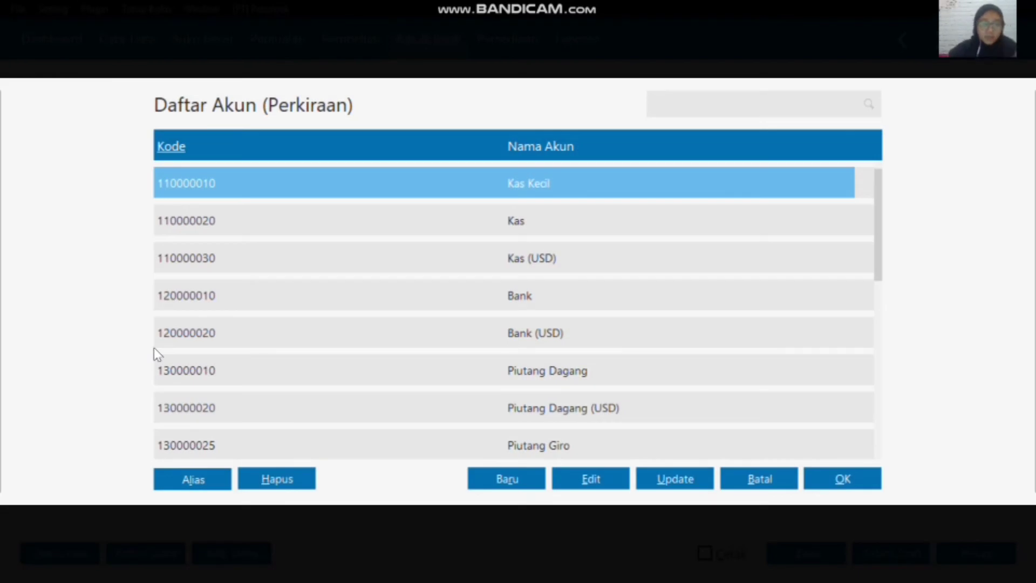
left_click(553, 400)
scroll(554, 399, "down", 1)
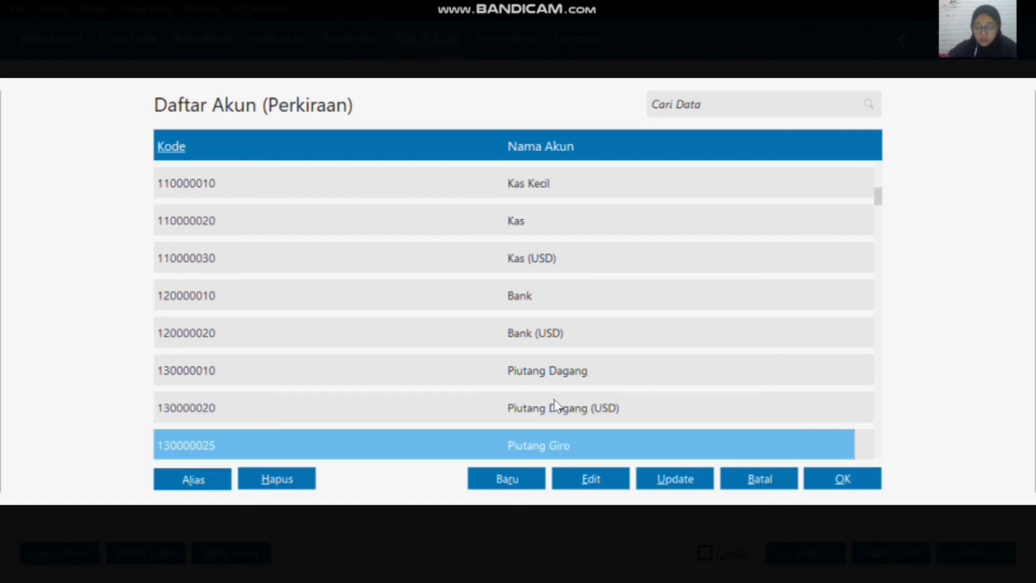
scroll(554, 402, "down", 12)
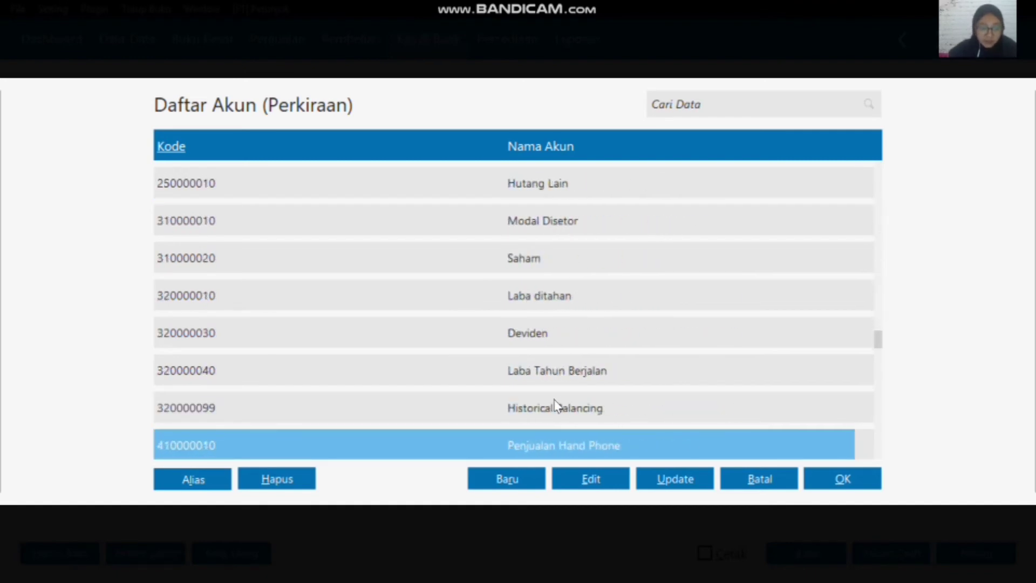
scroll(556, 403, "down", 13)
scroll(556, 404, "up", 12)
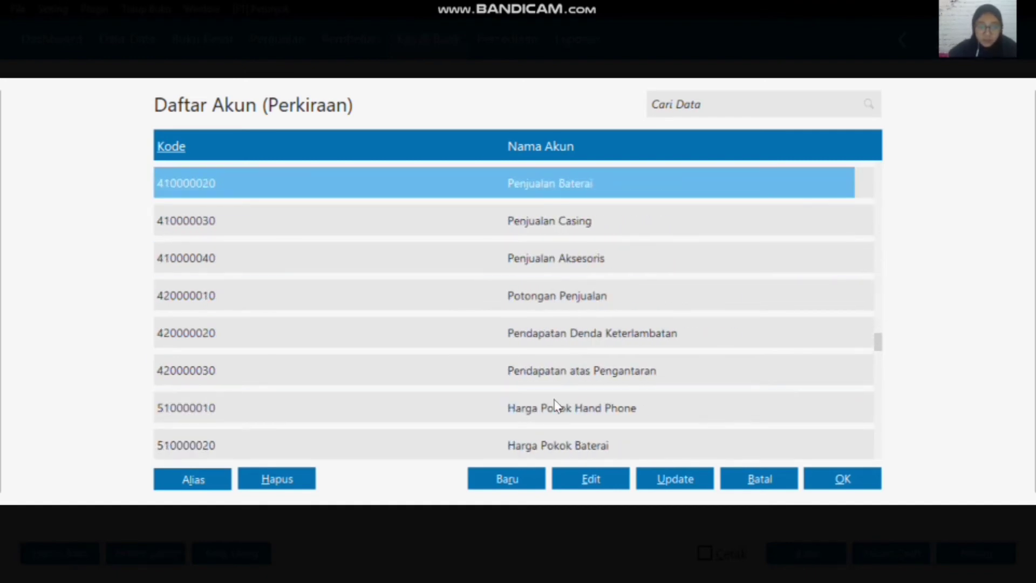
scroll(556, 403, "up", 3)
scroll(556, 404, "down", 1)
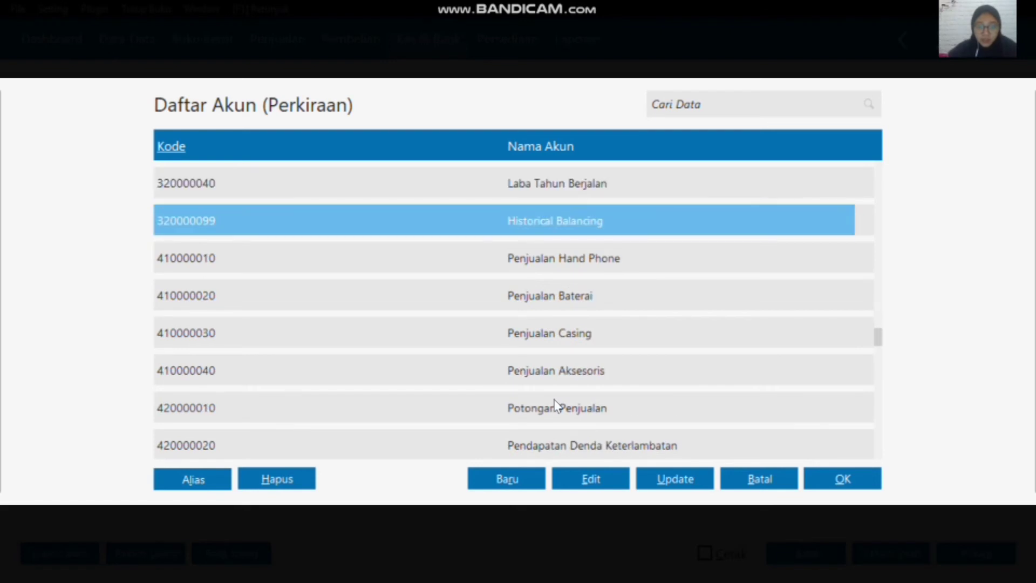
Step: Start a new account from the account list and classify it as Pendapatan Usaha
left_click(524, 475)
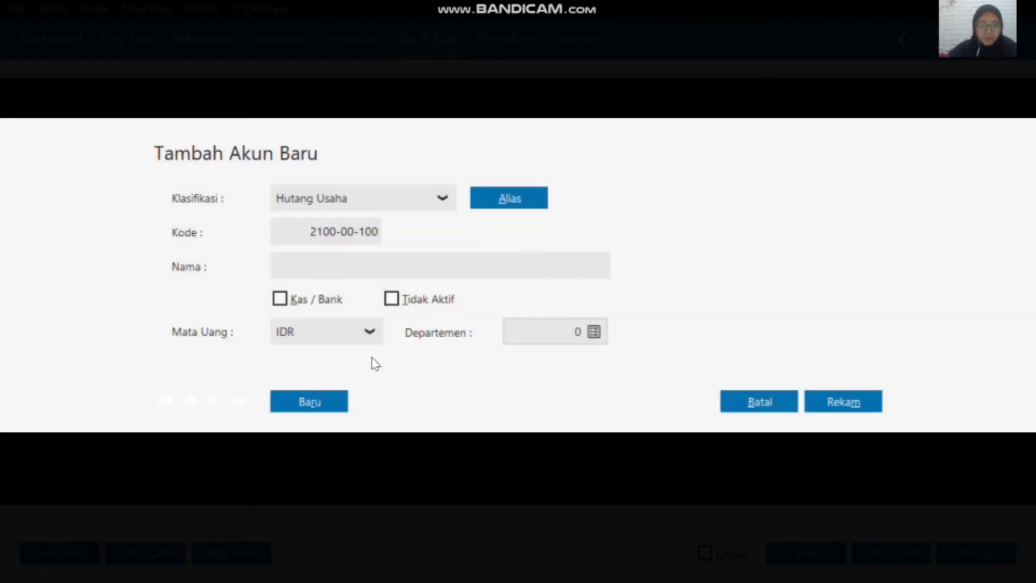
left_click(439, 200)
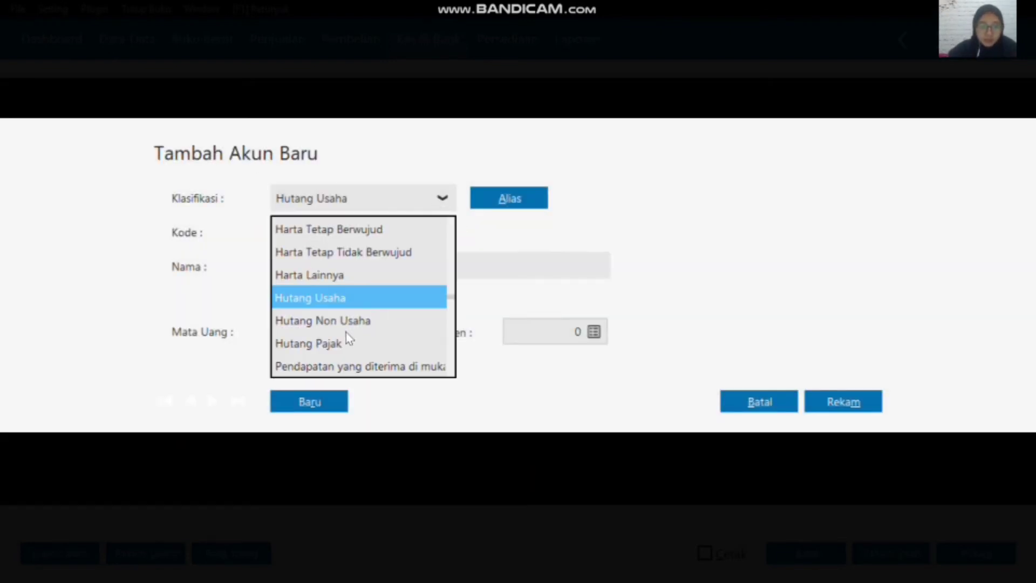
left_click(332, 324)
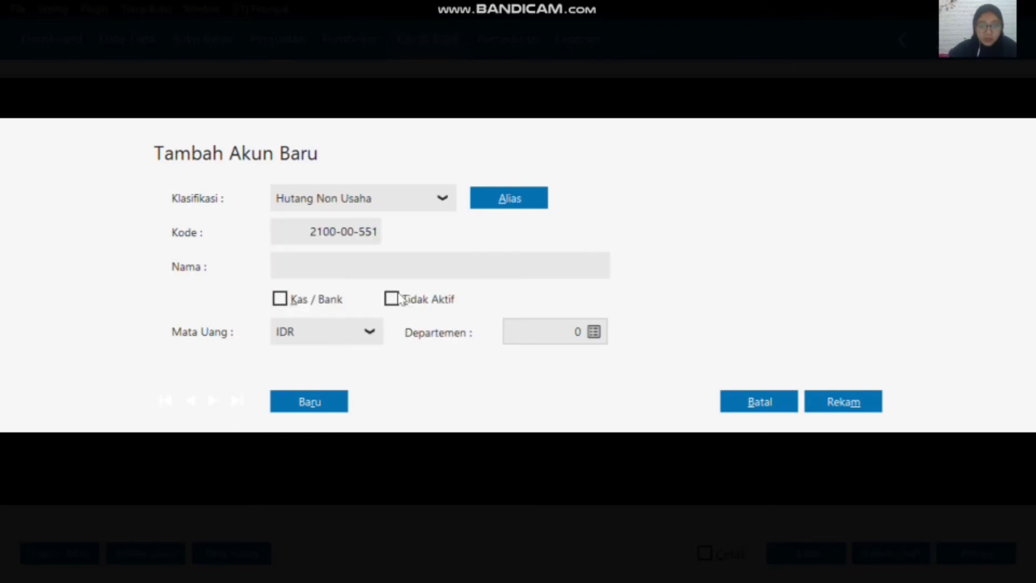
left_click(437, 201)
scroll(404, 288, "down", 5)
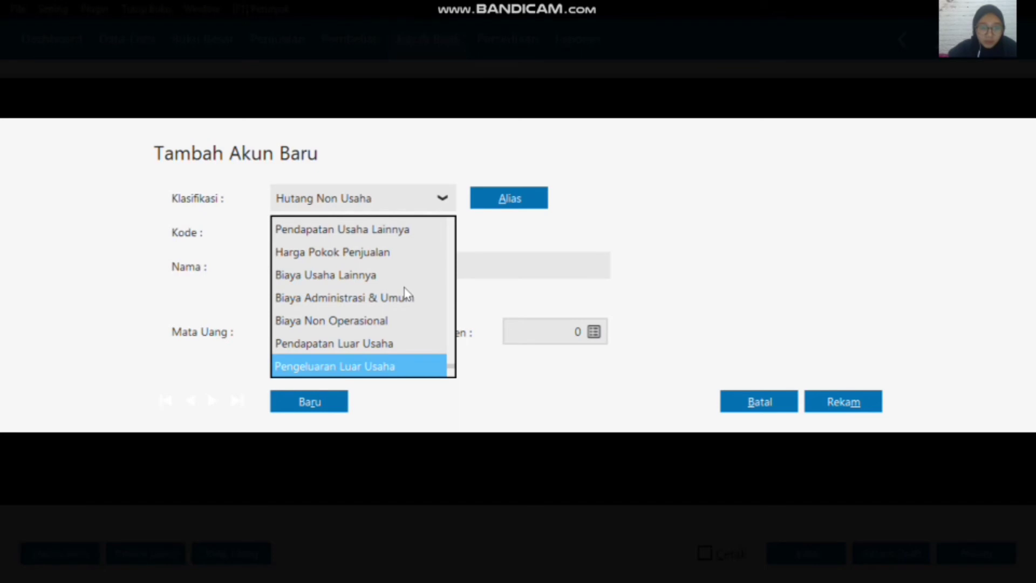
scroll(404, 295, "up", 8)
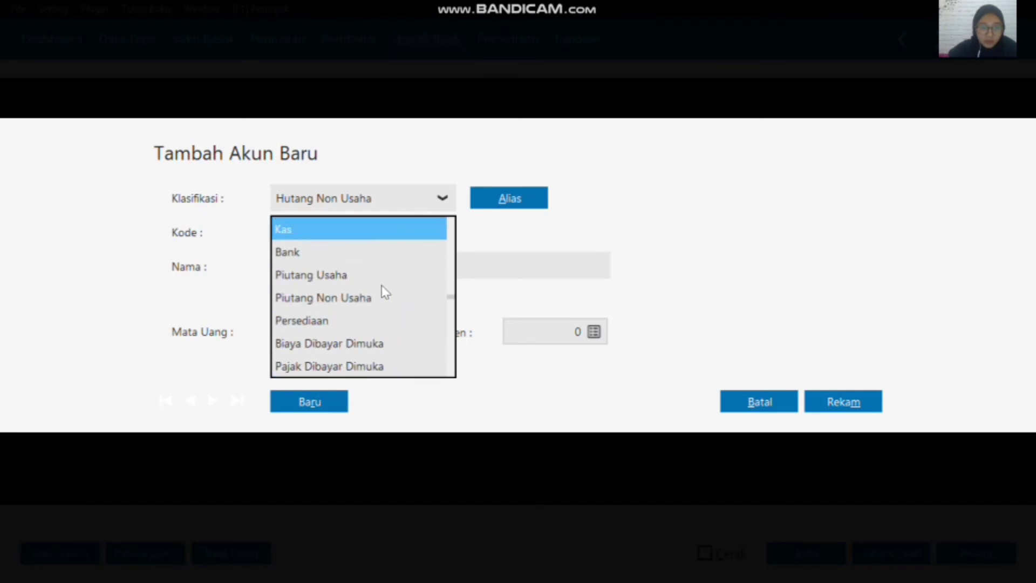
scroll(349, 322, "down", 3)
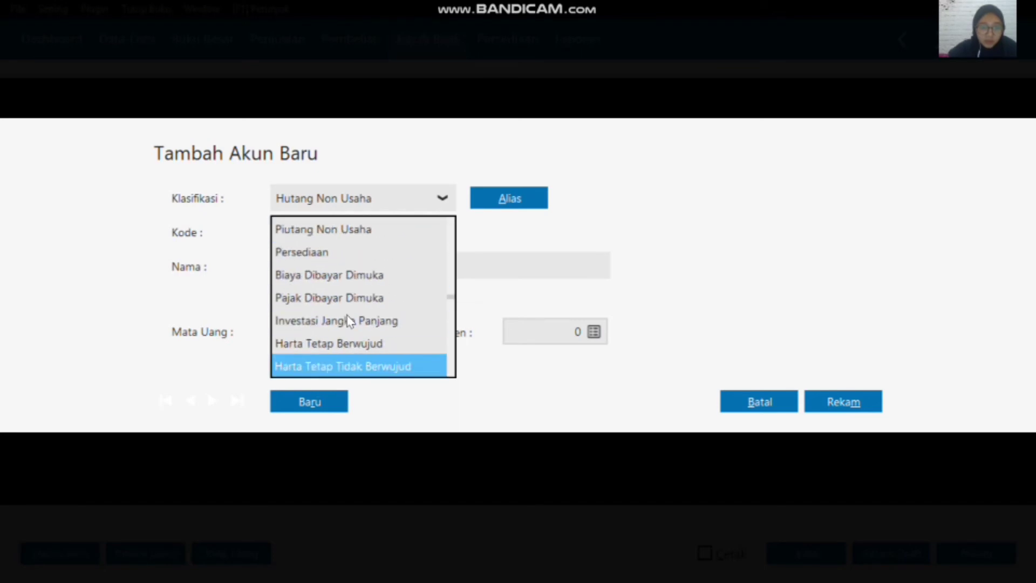
scroll(350, 322, "down", 8)
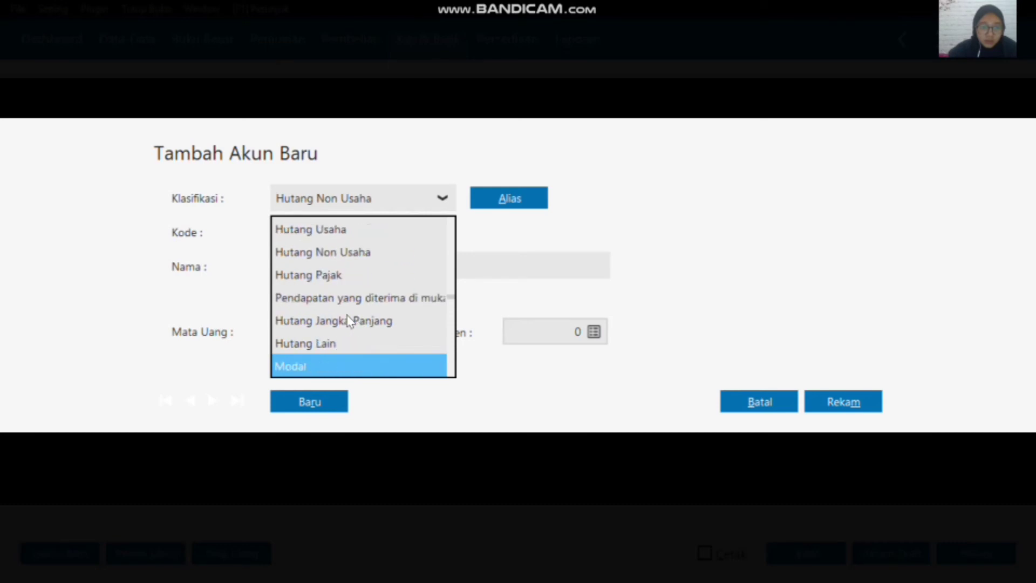
scroll(349, 319, "down", 8)
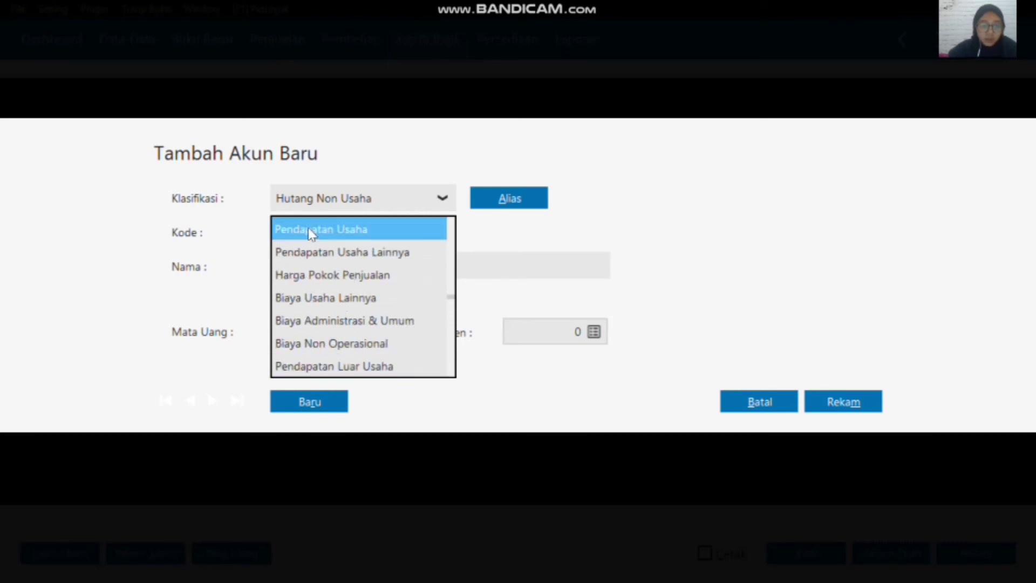
left_click(311, 233)
Step: Name the new account Pendapatan Jasa, record it, and assign it to the first allocation line of the cash receipt
left_click(374, 266)
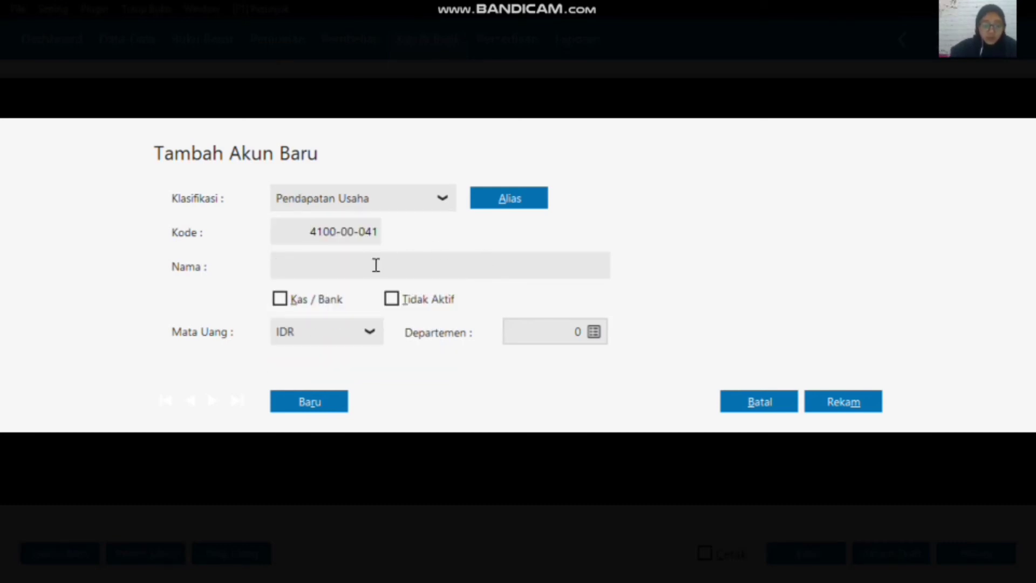
type("Pendapa")
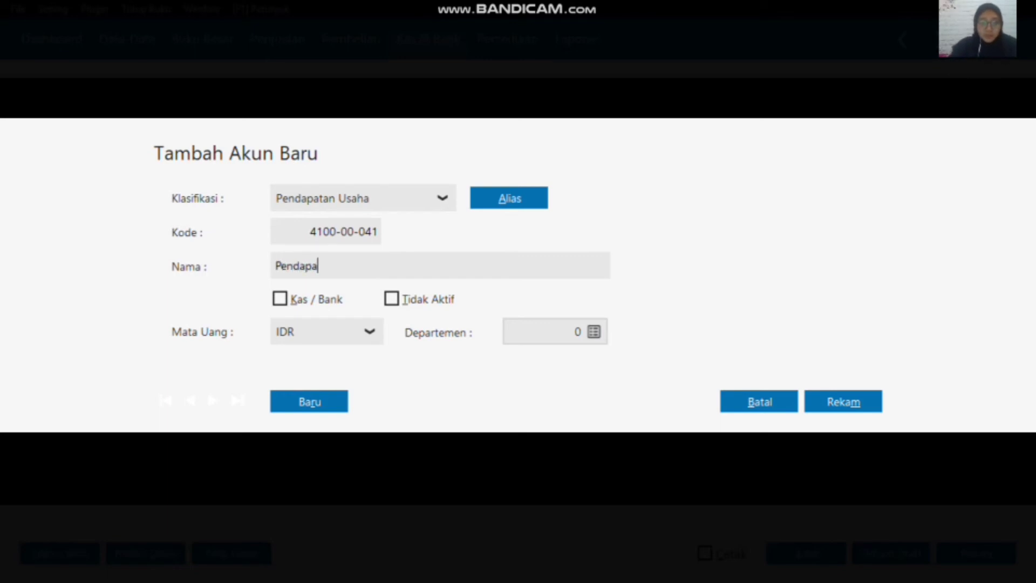
type("tan Jasa")
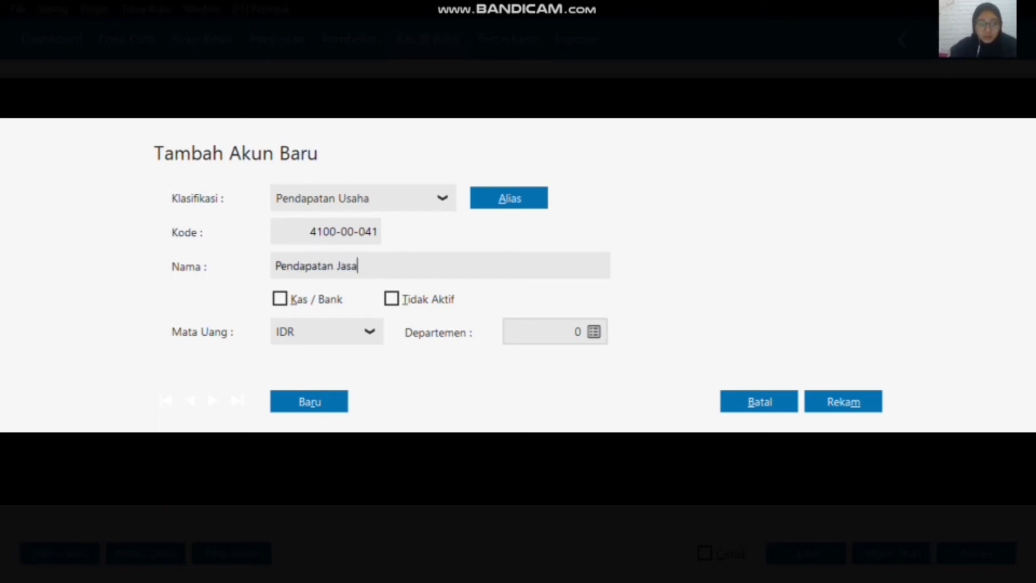
left_click(817, 404)
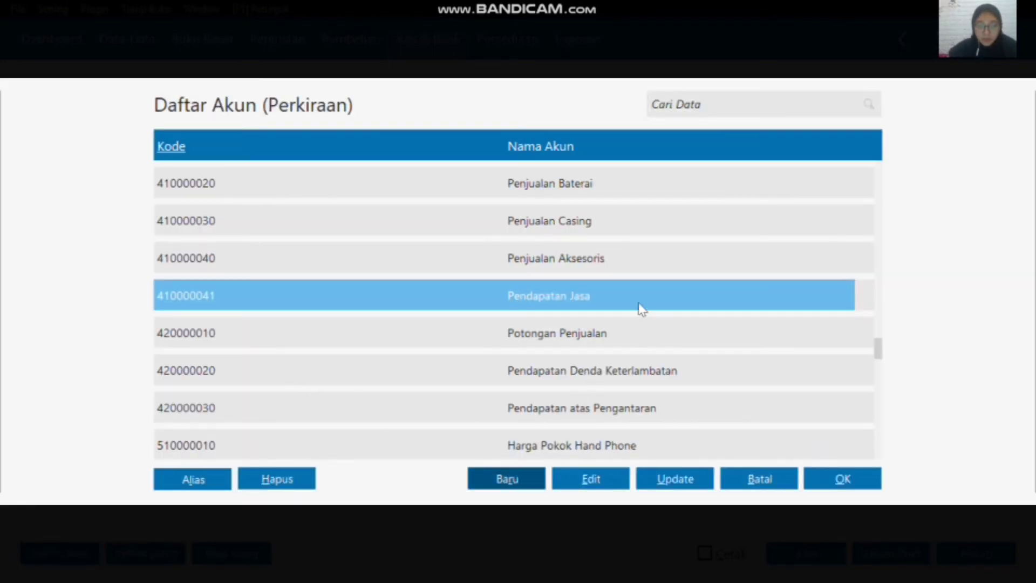
left_click(866, 480)
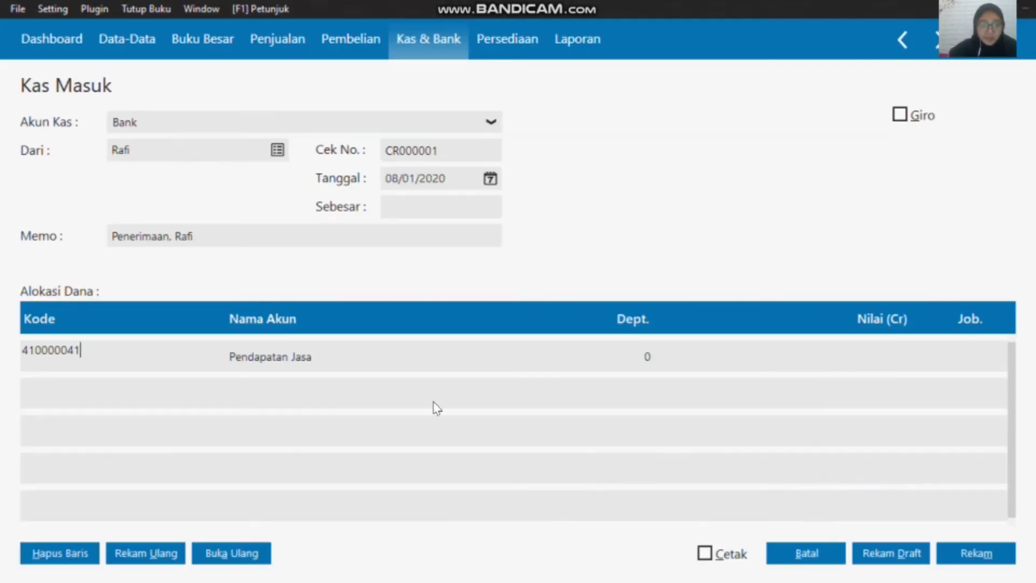
Step: Enter a credit value of 200000 on the Pendapatan Jasa line and fill the Sebesar amount from it
left_click(822, 358)
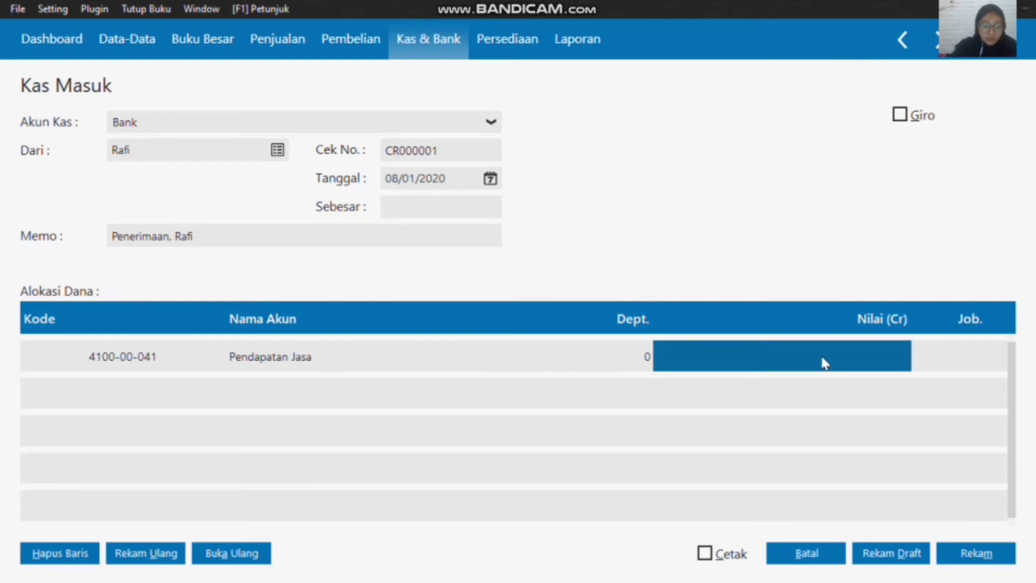
type("200000")
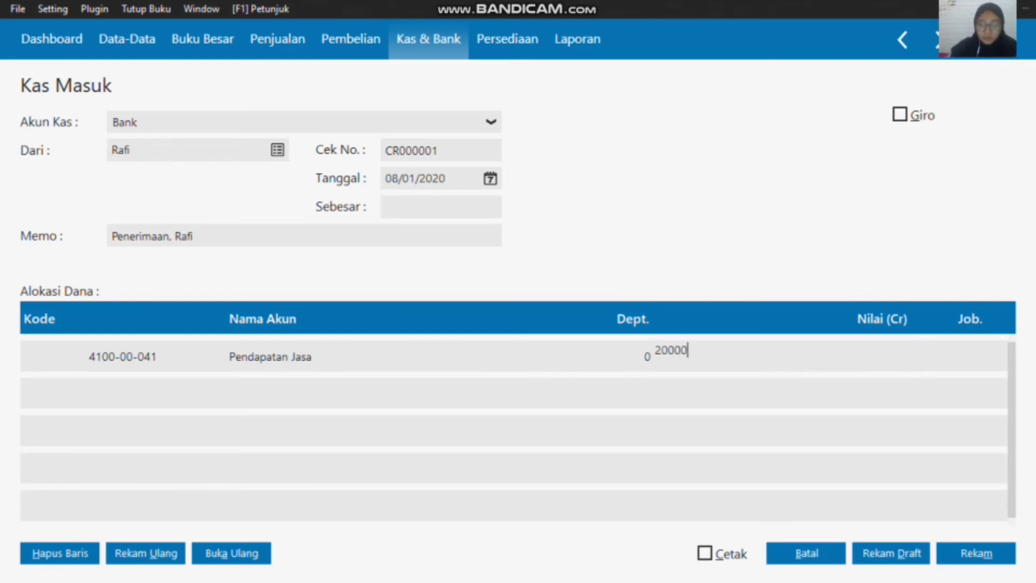
left_click(405, 210)
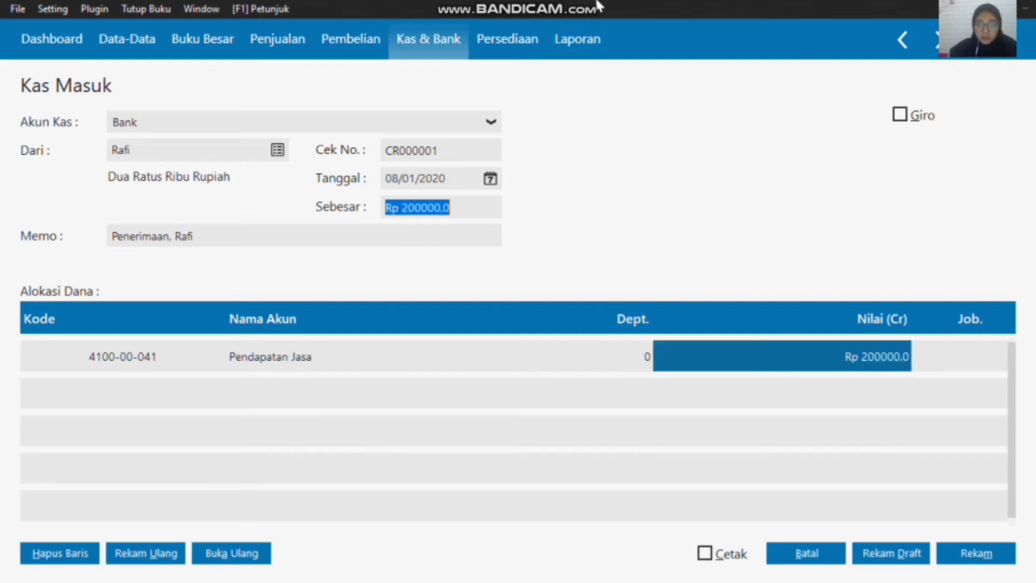
mouse_move(604, 4)
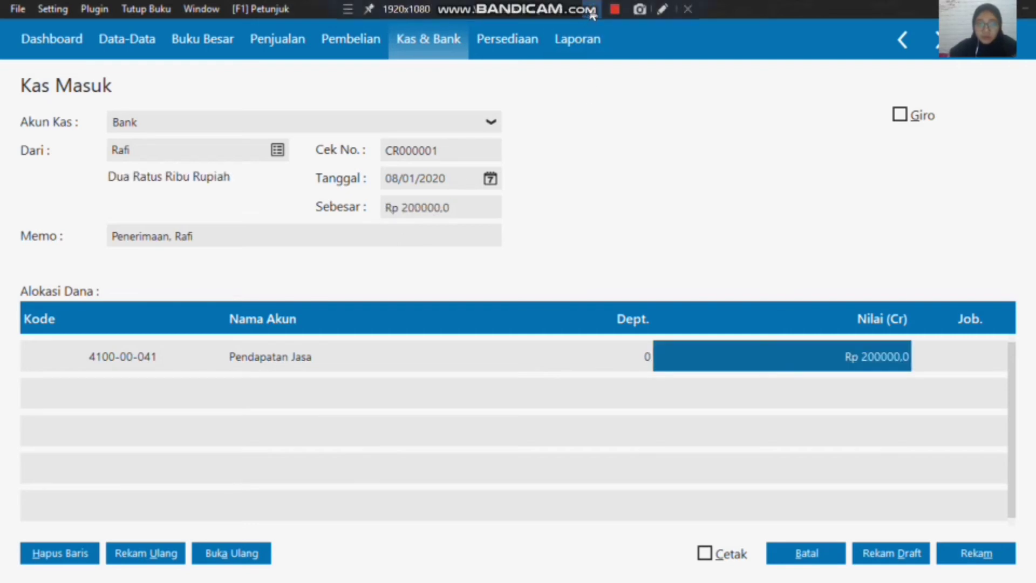
Step: Set the Pendapatan Jasa line's credit value to 180000 with a matching Sebesar amount, and record the cash receipt
left_click(873, 356)
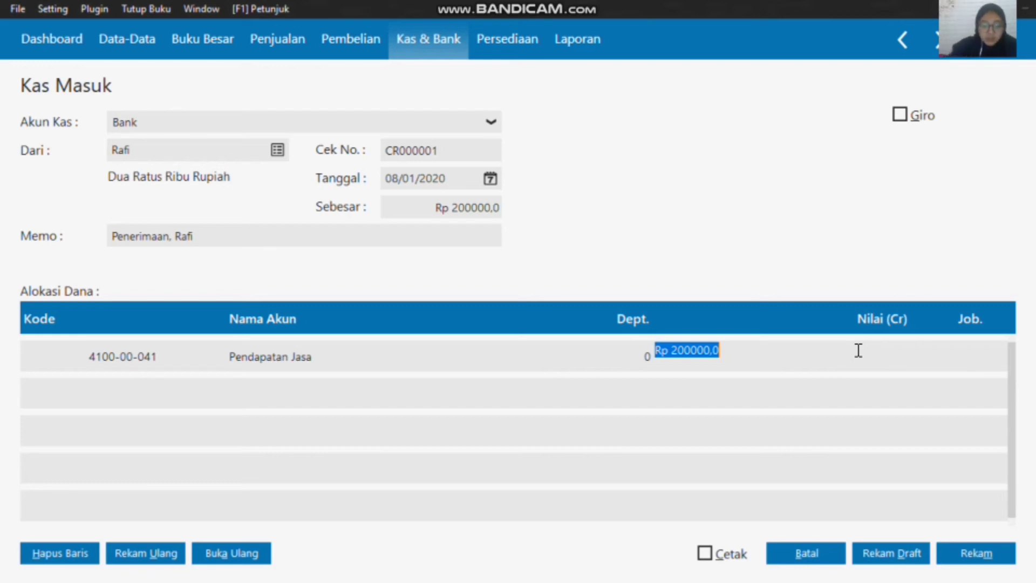
type("180000")
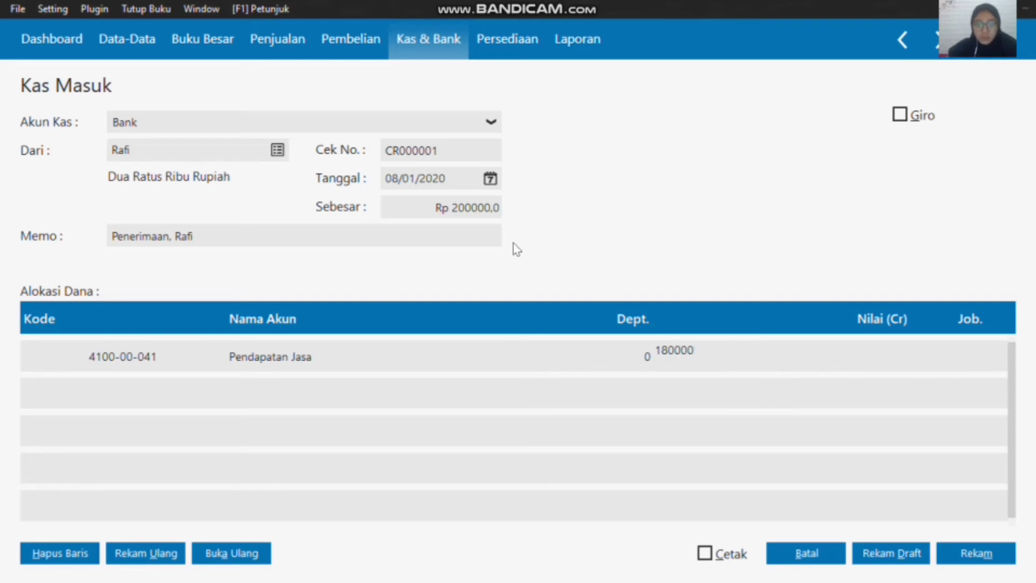
left_click(468, 209)
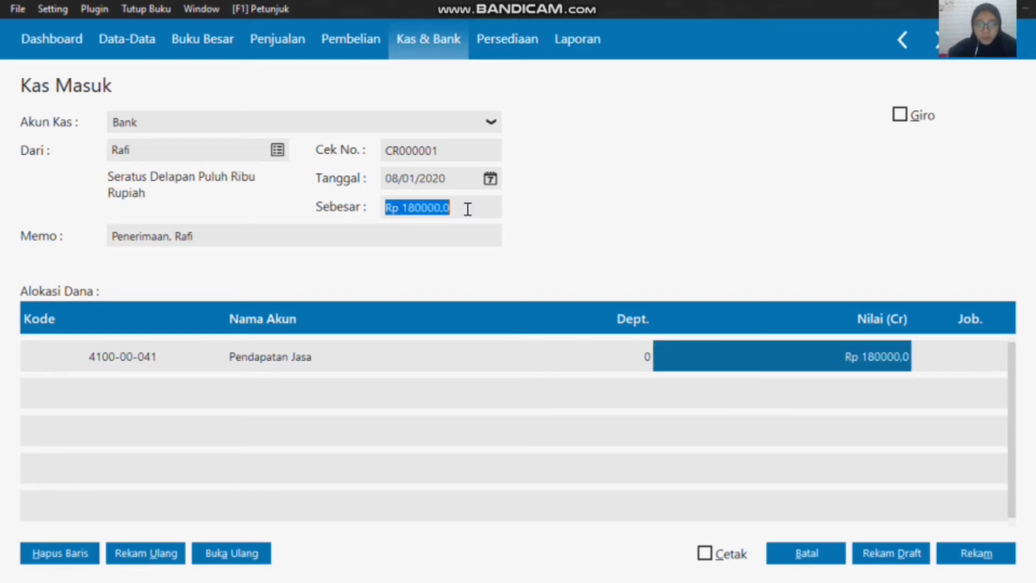
left_click(978, 552)
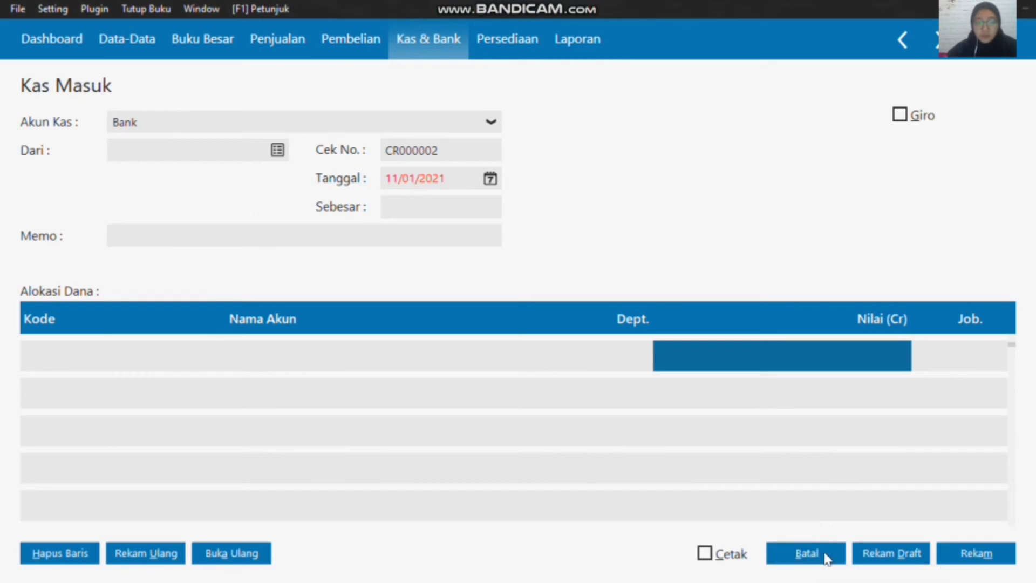
Step: Close the blank cash receipt form, start a new Pembayaran Hutang Usaha entry, and choose Toko Semangat as the recipient
left_click(807, 553)
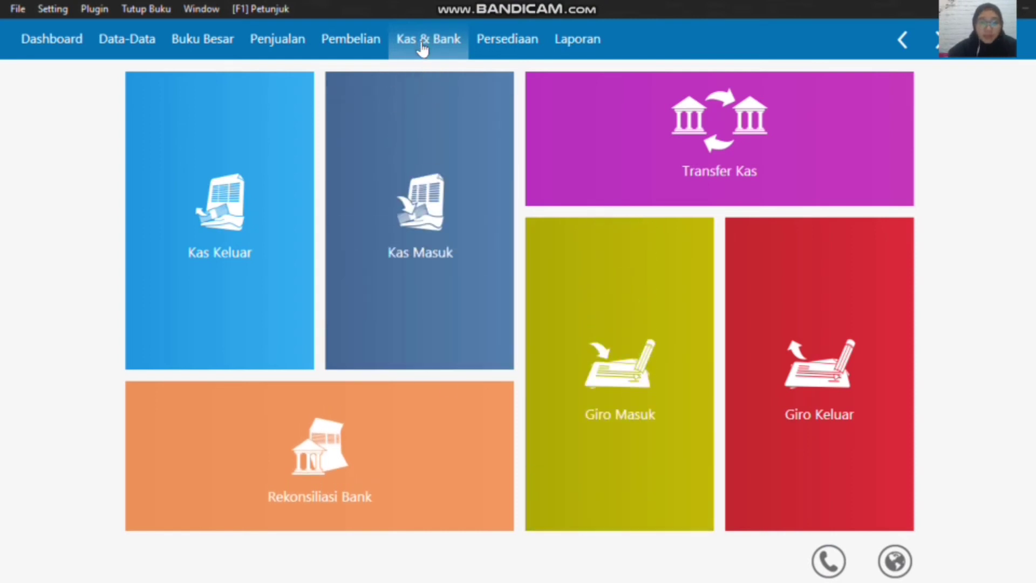
left_click(335, 50)
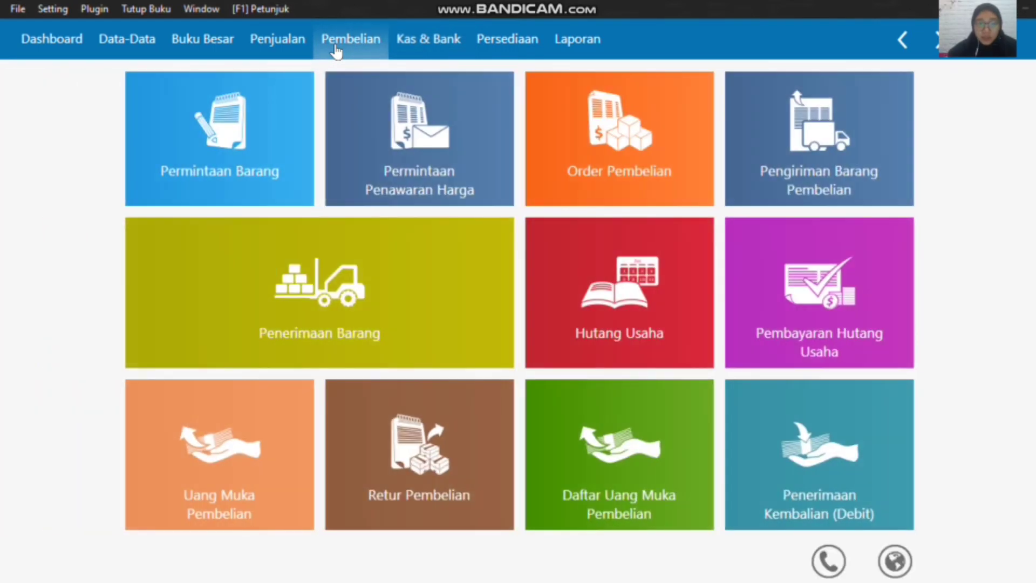
mouse_move(803, 294)
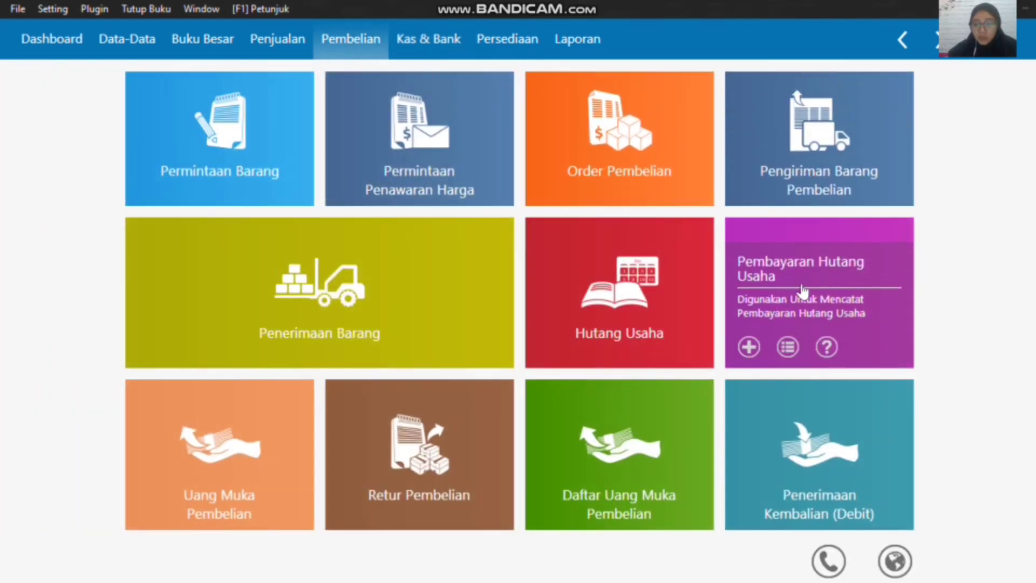
left_click(749, 347)
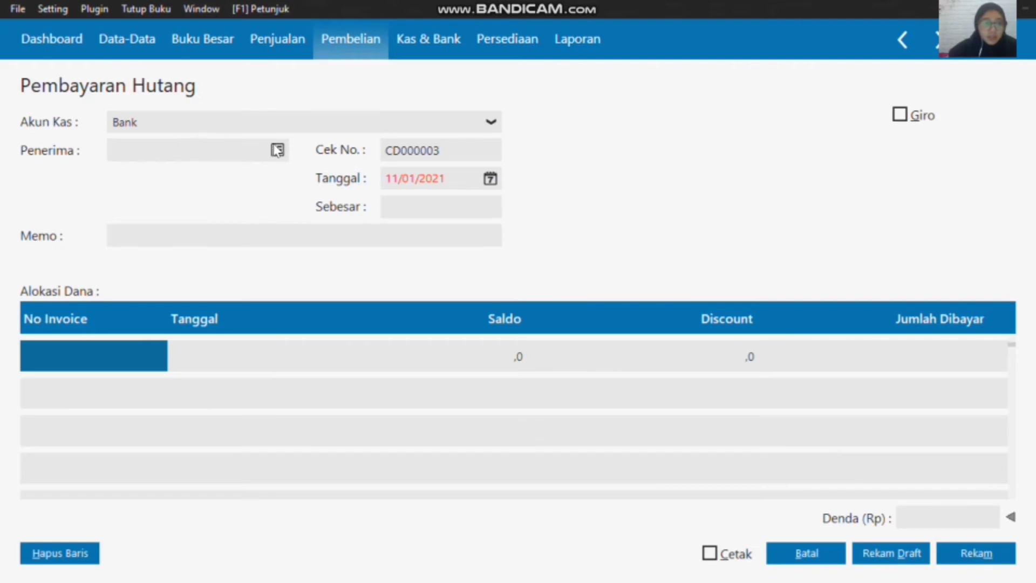
left_click(277, 150)
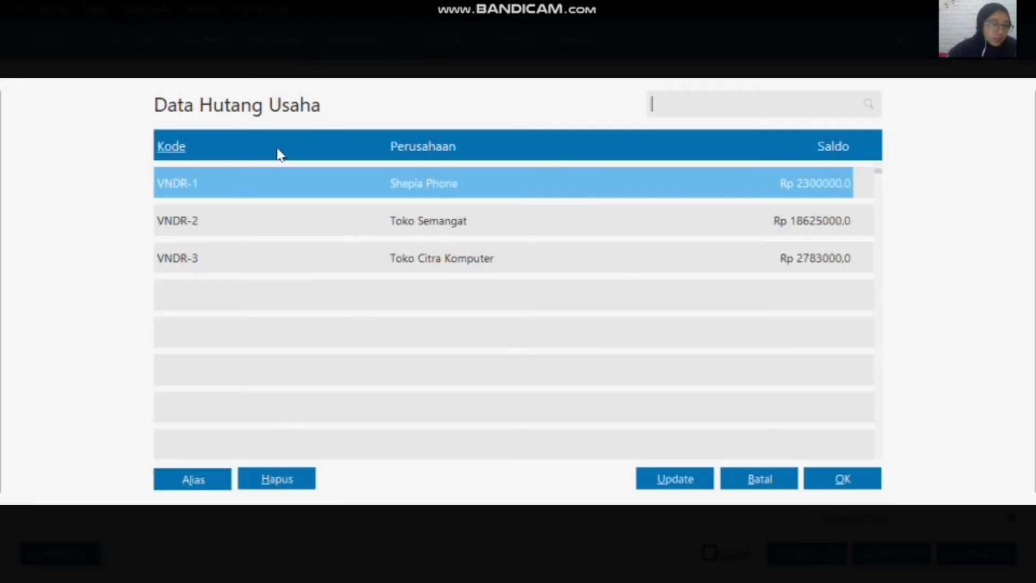
left_click(481, 222)
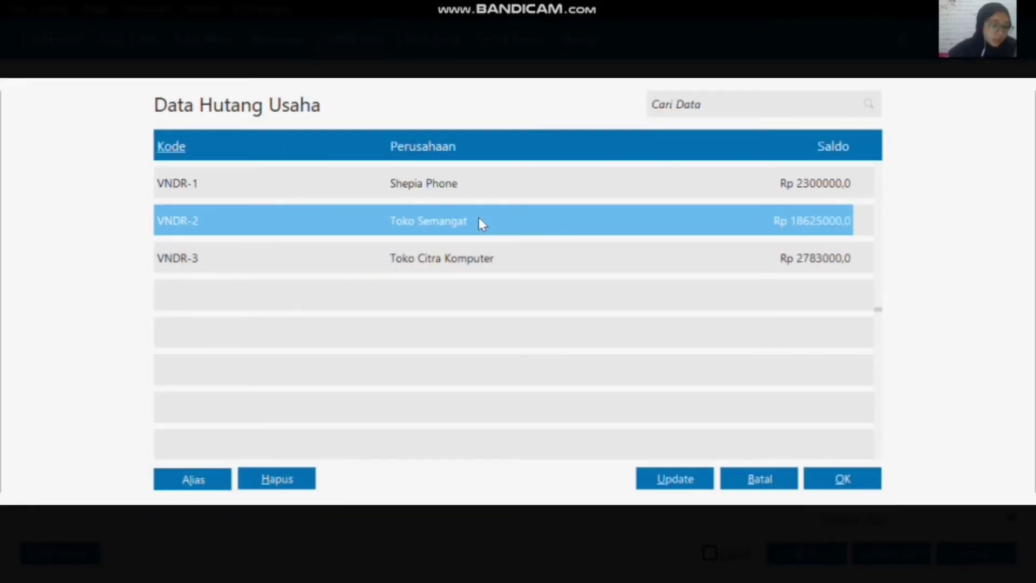
left_click(840, 480)
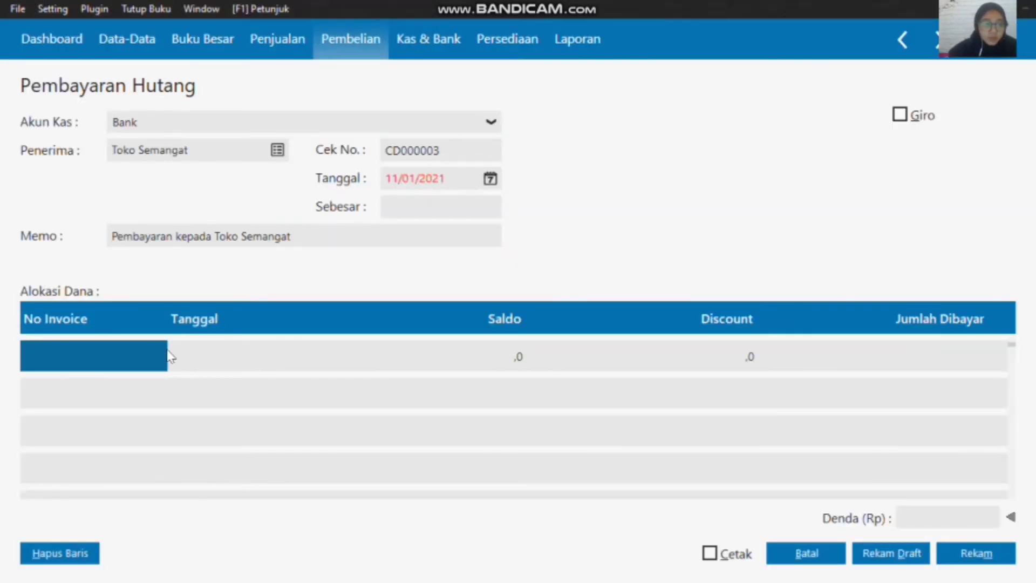
Step: Set the date of the Toko Semangat debt payment to 15/01/2020
double_click(116, 356)
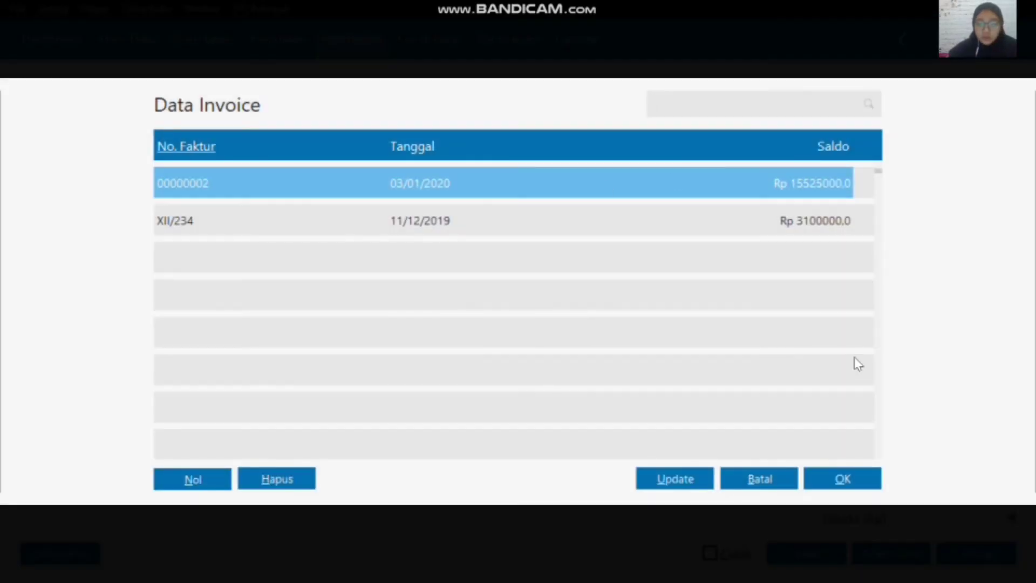
left_click(758, 479)
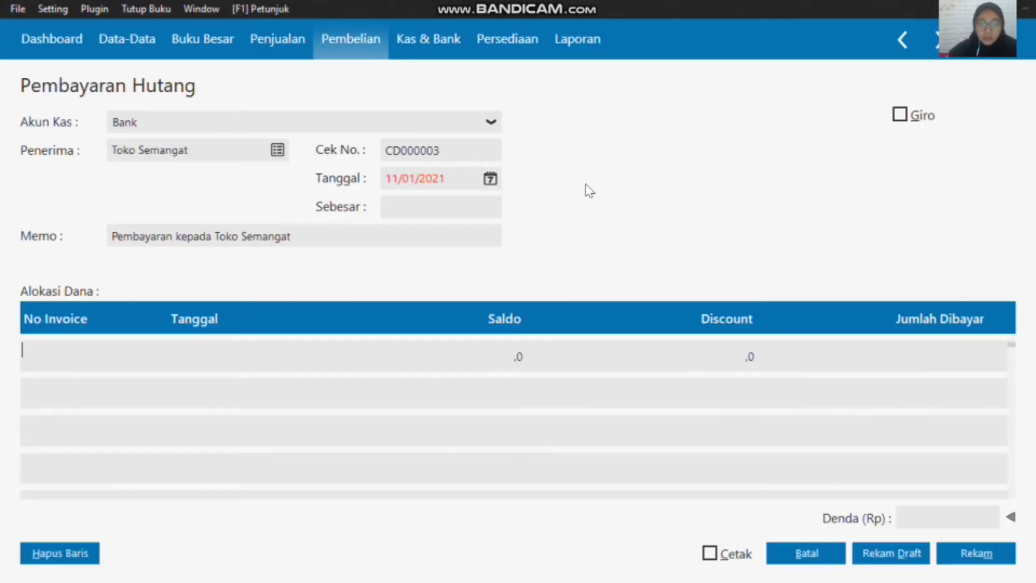
left_click(489, 180)
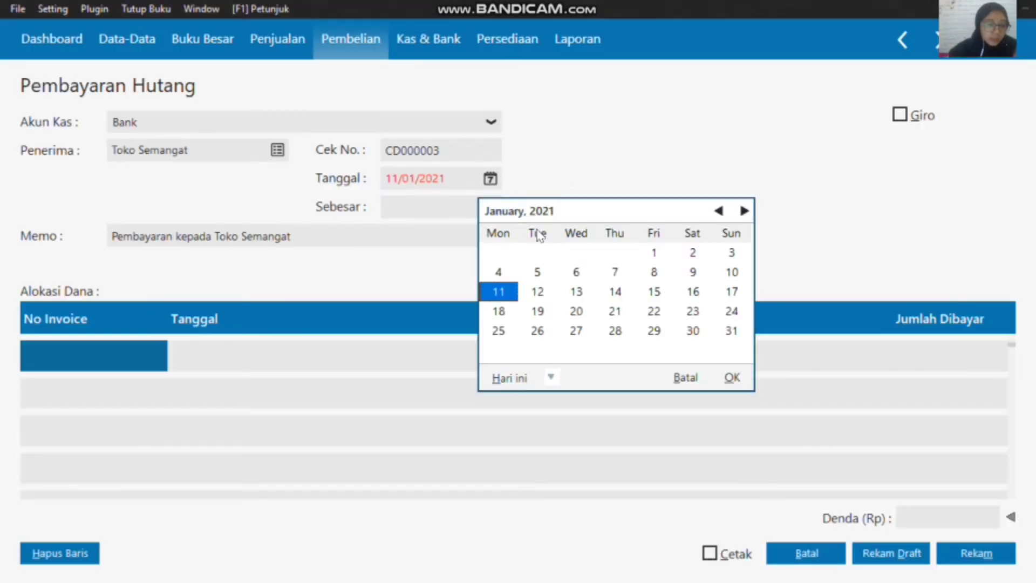
left_click(552, 379)
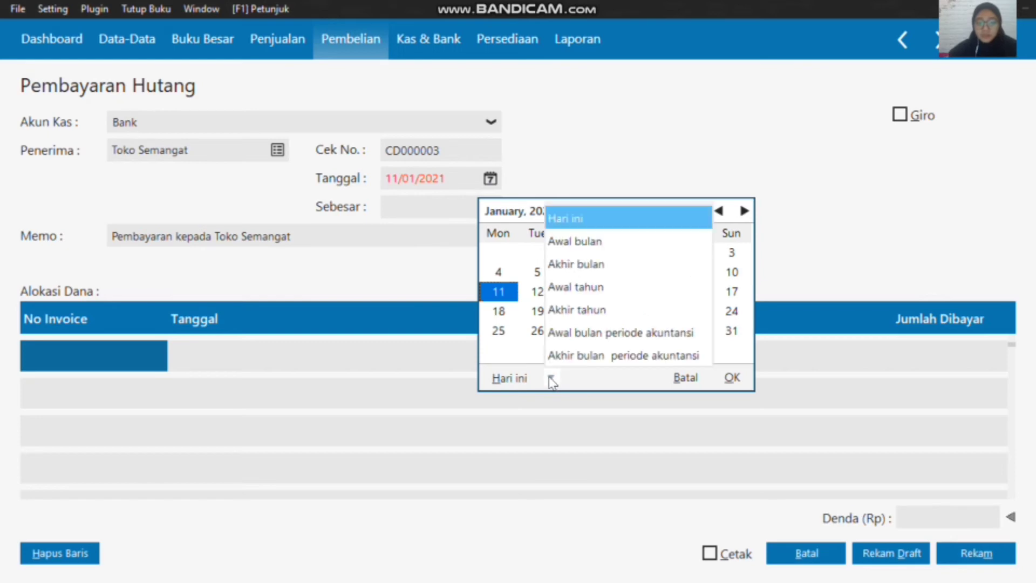
left_click(553, 339)
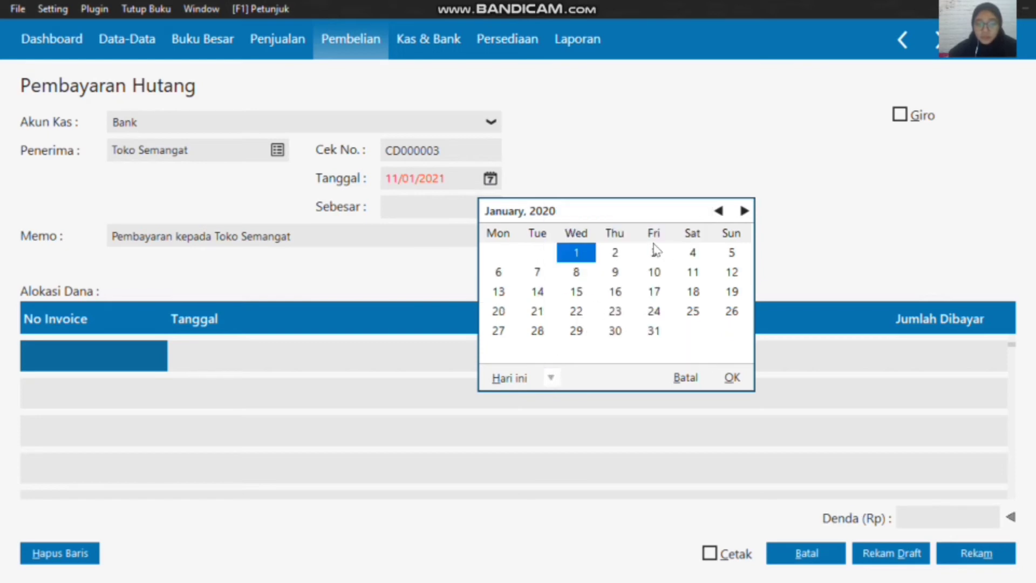
left_click(578, 295)
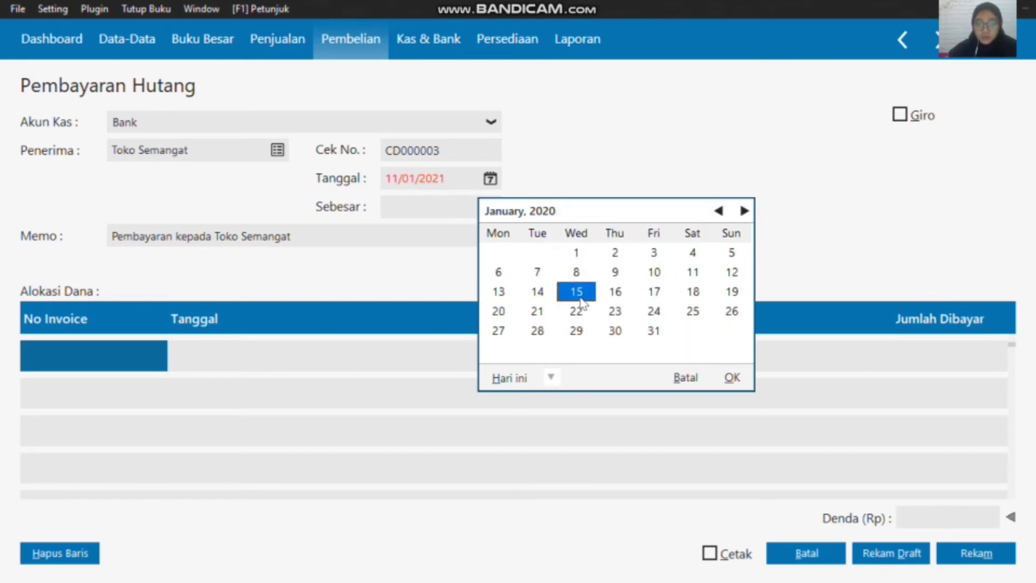
left_click(730, 378)
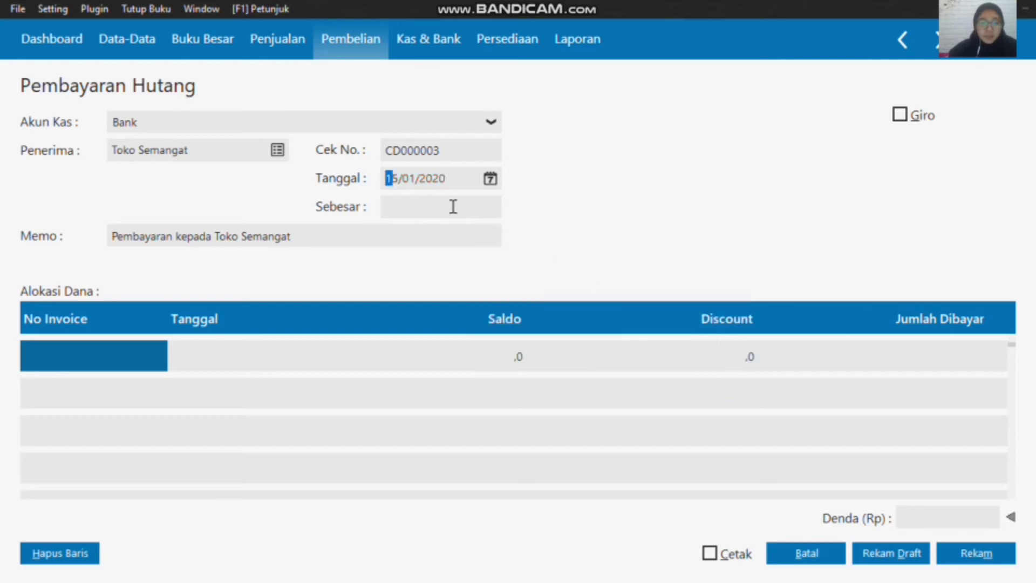
Step: Allocate the payment to invoice XII/234 and enter a Denda (penalty) of 100000
left_click(123, 368)
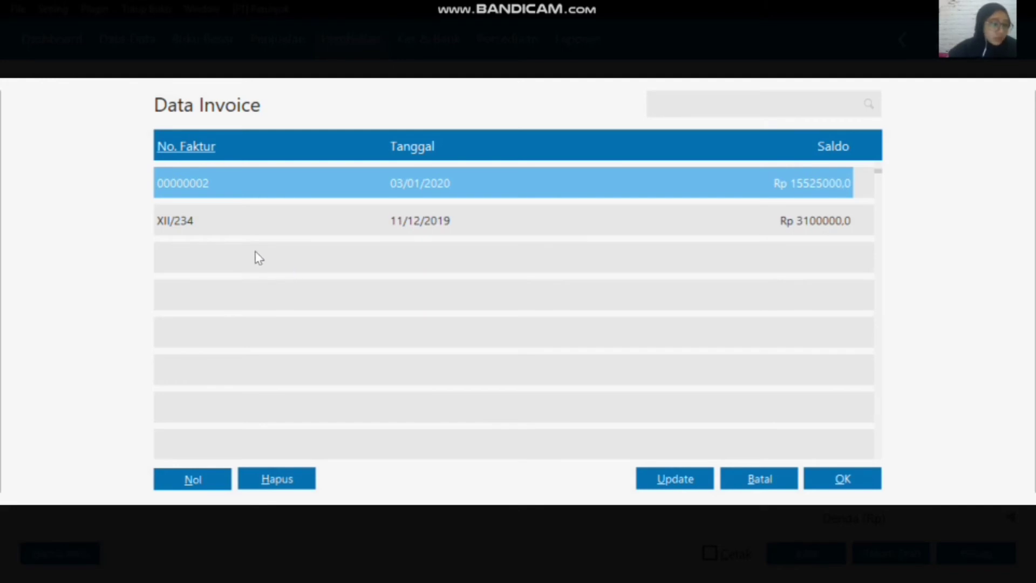
left_click(453, 221)
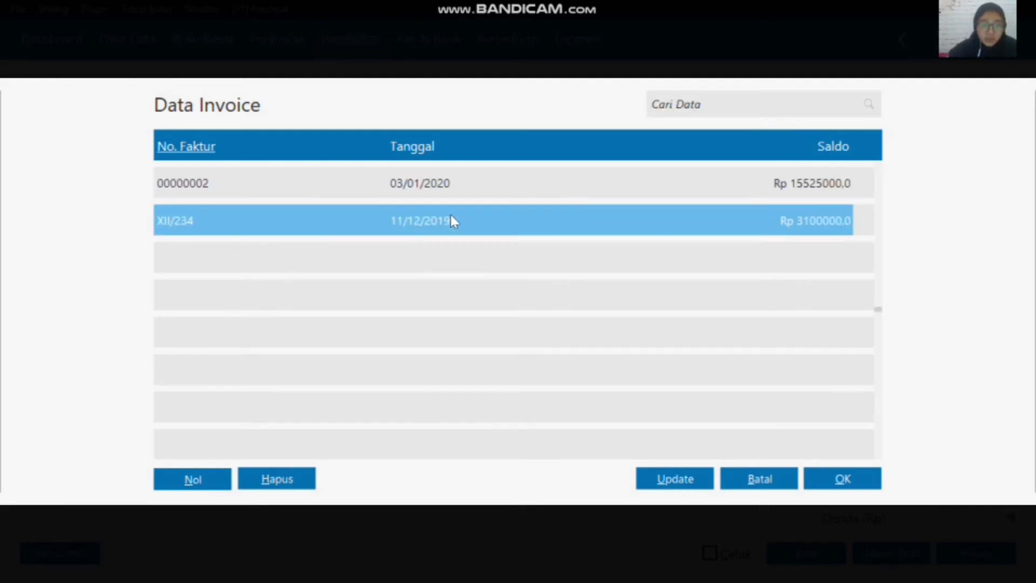
left_click(843, 479)
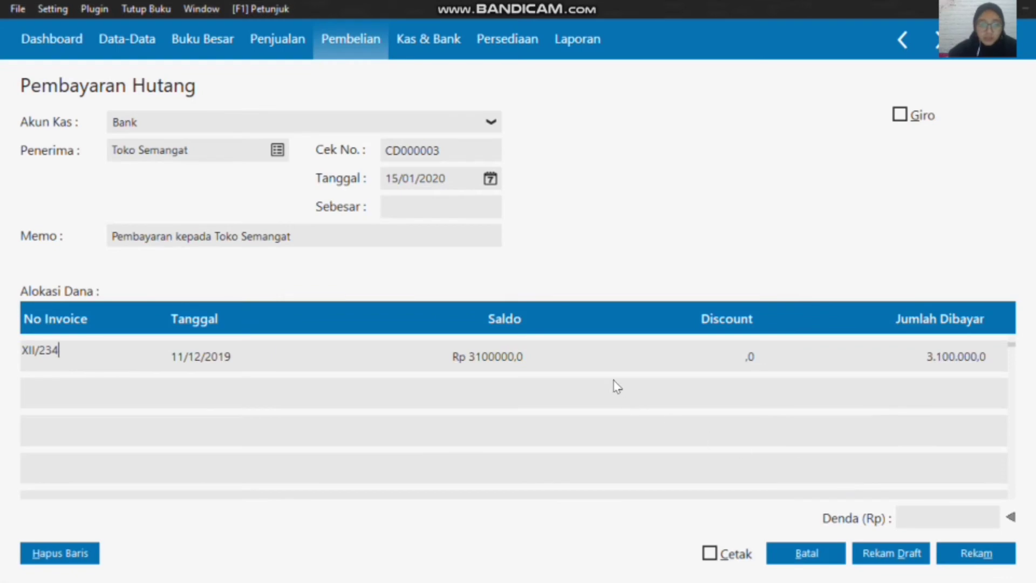
left_click(940, 522)
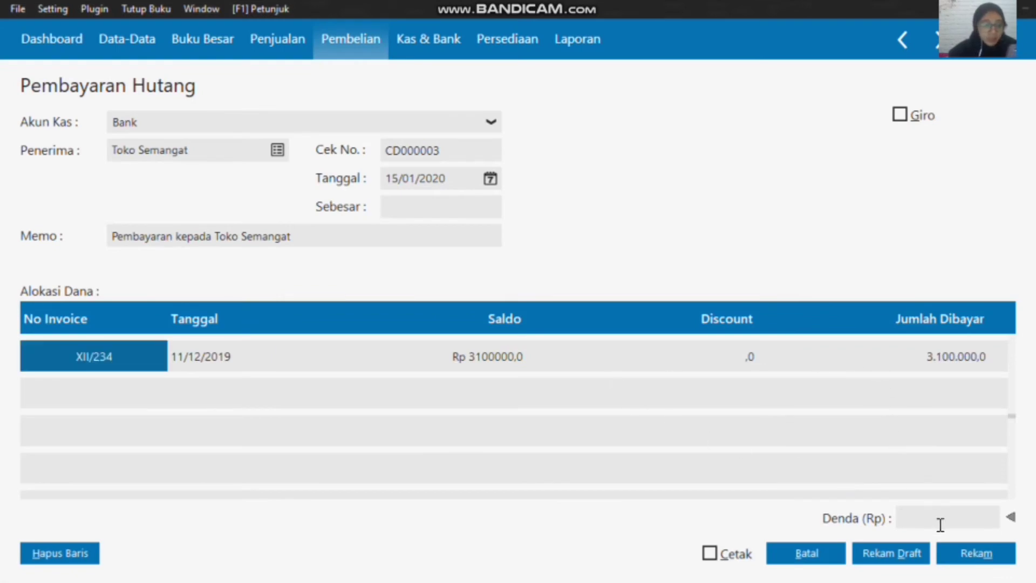
type("1")
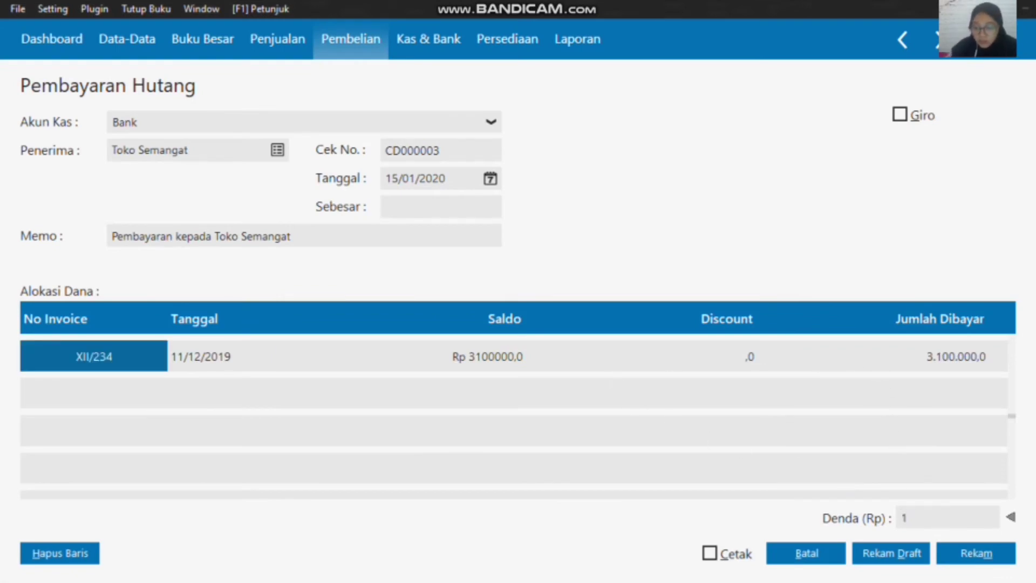
type("00")
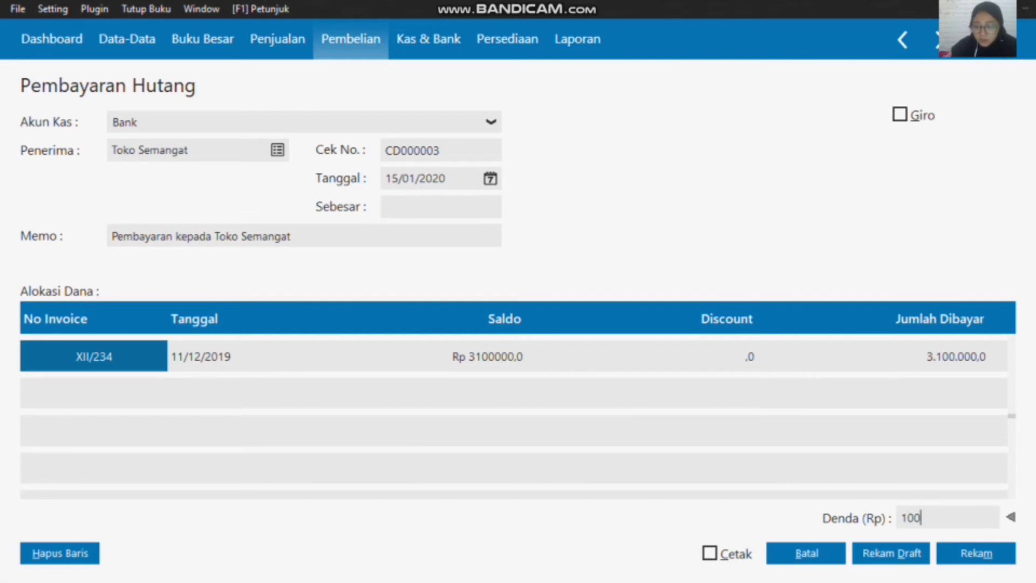
type("000")
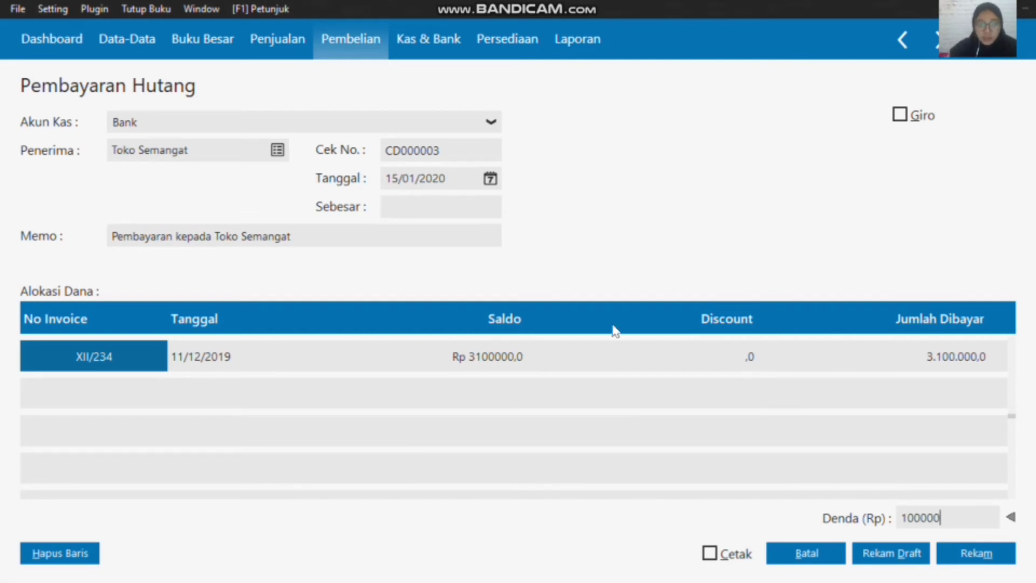
Step: Fill the Sebesar amount with 3200000, record the debt payment, and close the blank form
left_click(470, 209)
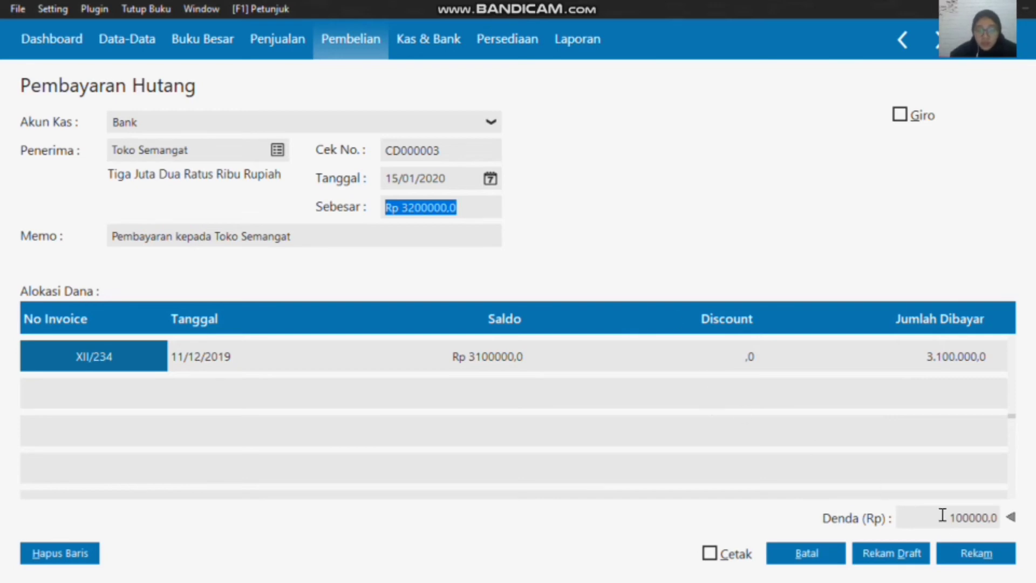
left_click(992, 552)
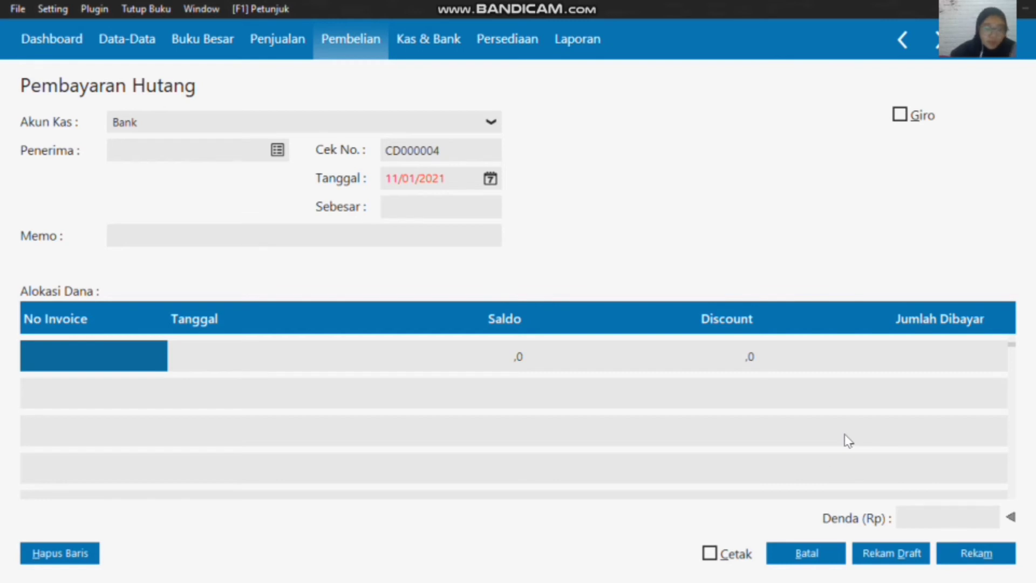
left_click(805, 553)
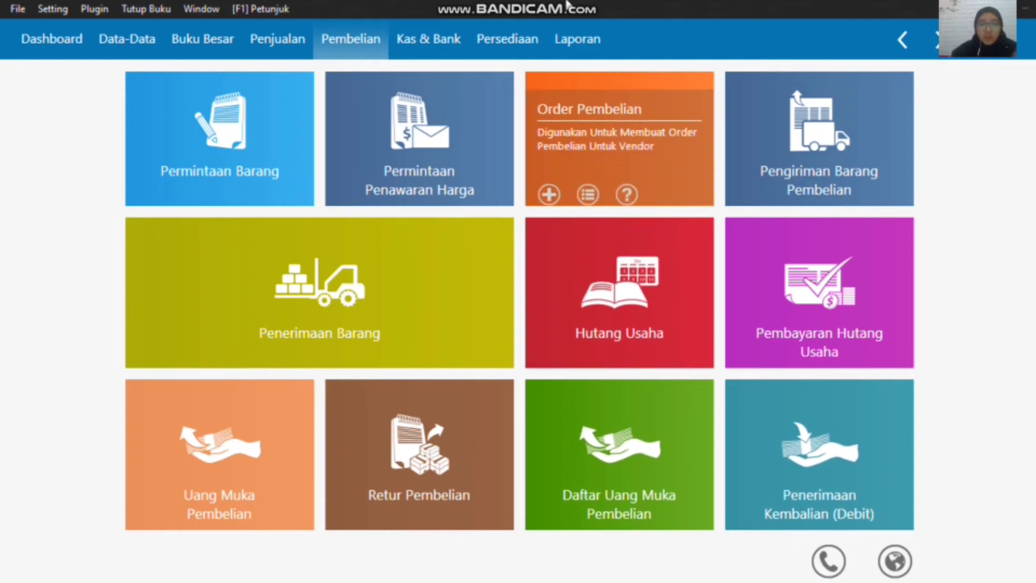
Step: Start a new Pembayaran Piutang Usaha entry and choose Toko Berkat as the paying customer
mouse_move(565, 8)
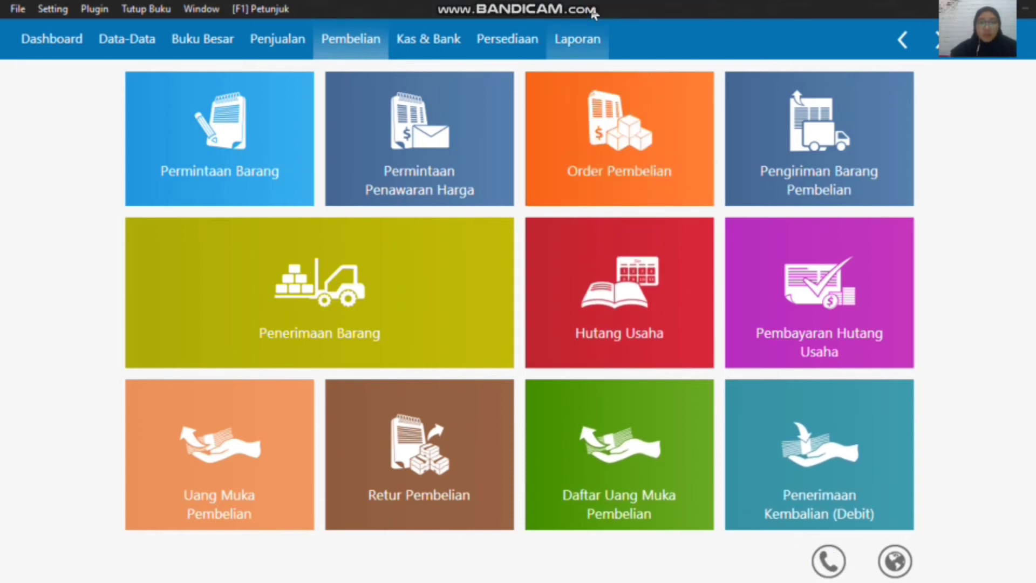
left_click(291, 47)
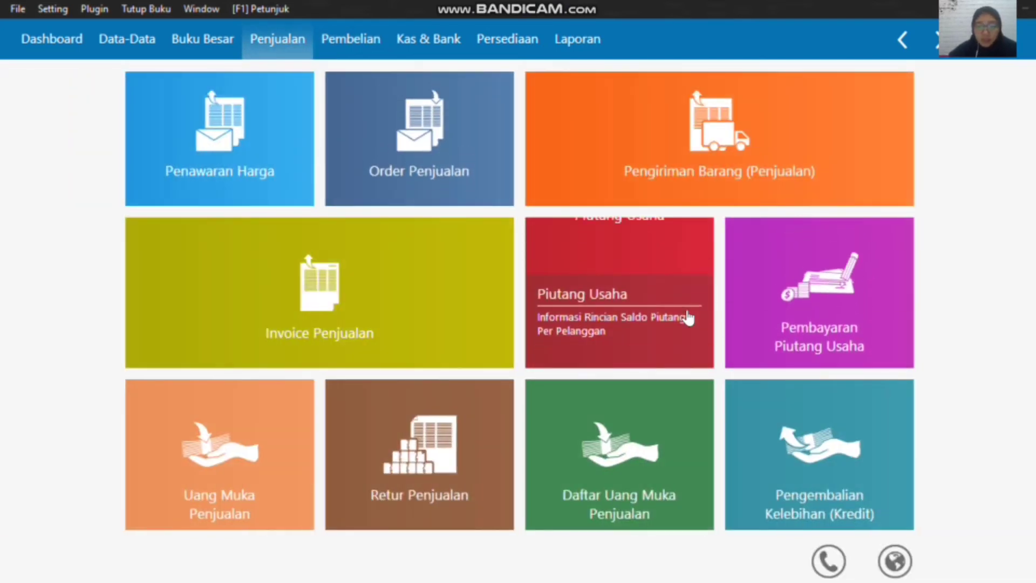
mouse_move(681, 315)
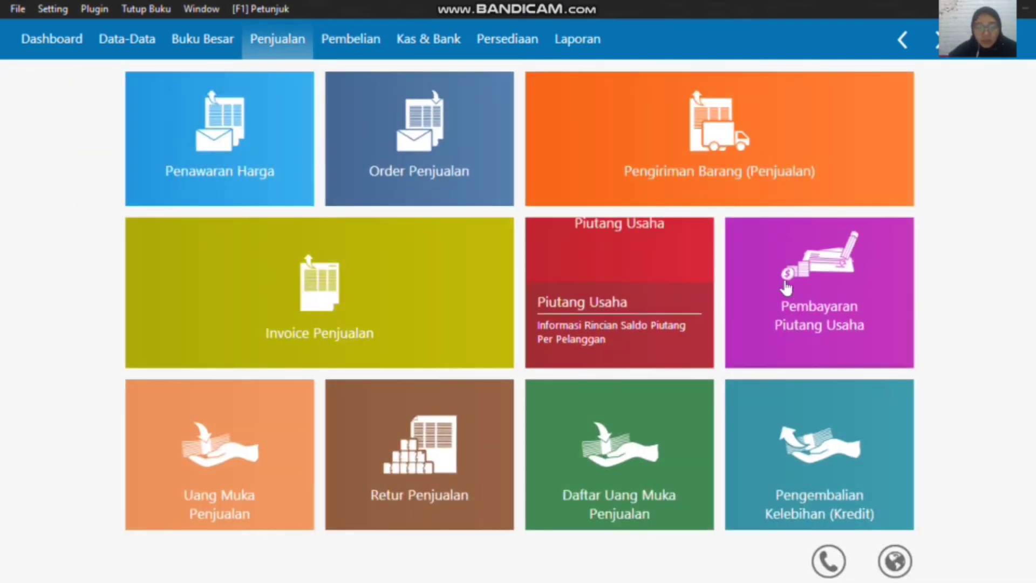
mouse_move(799, 285)
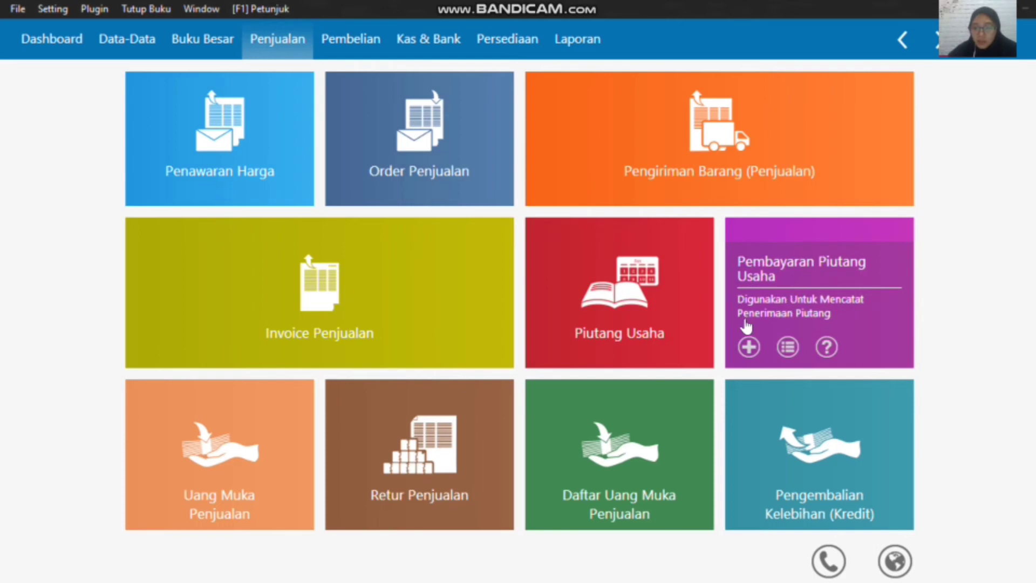
left_click(750, 348)
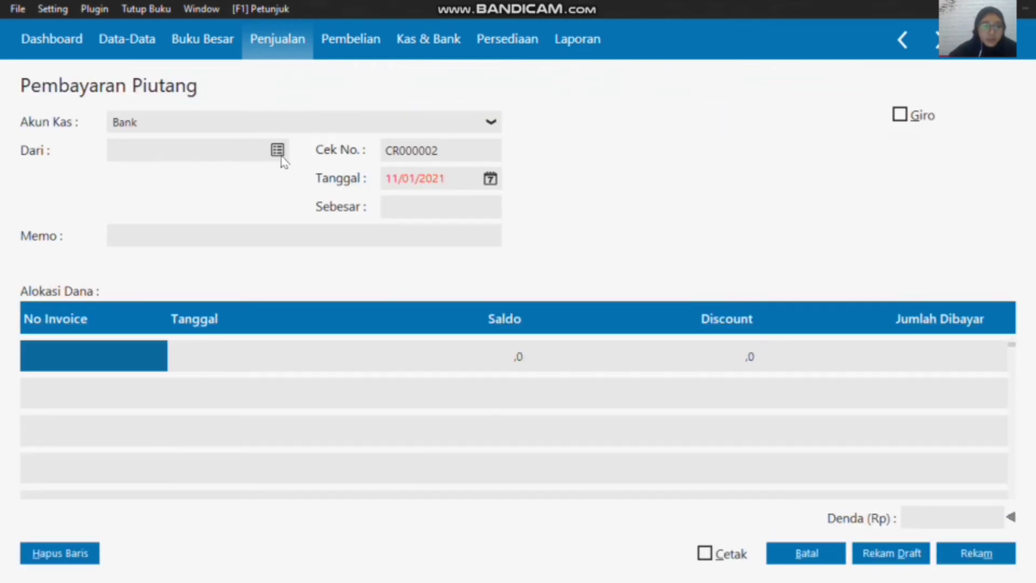
left_click(277, 148)
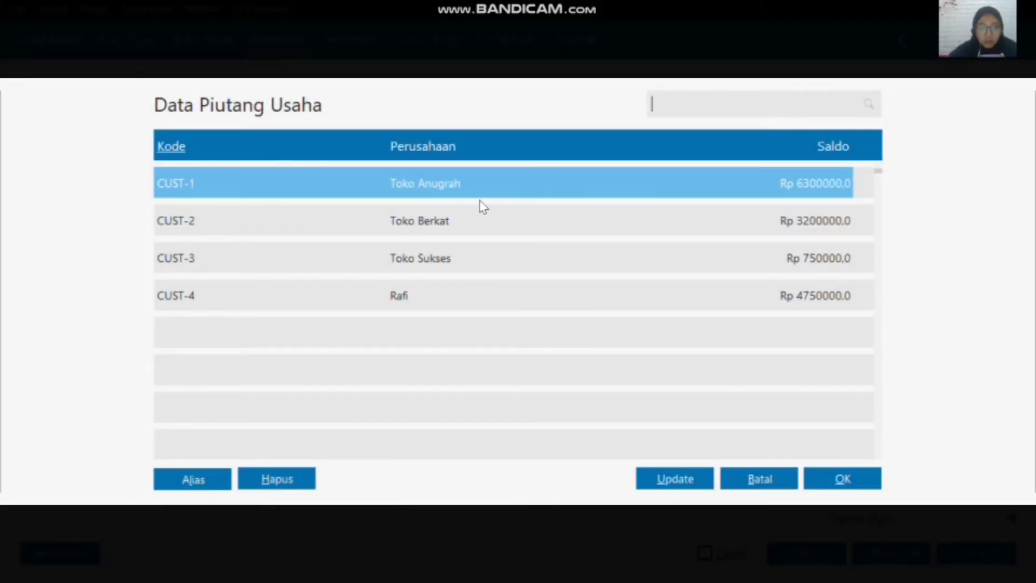
left_click(498, 232)
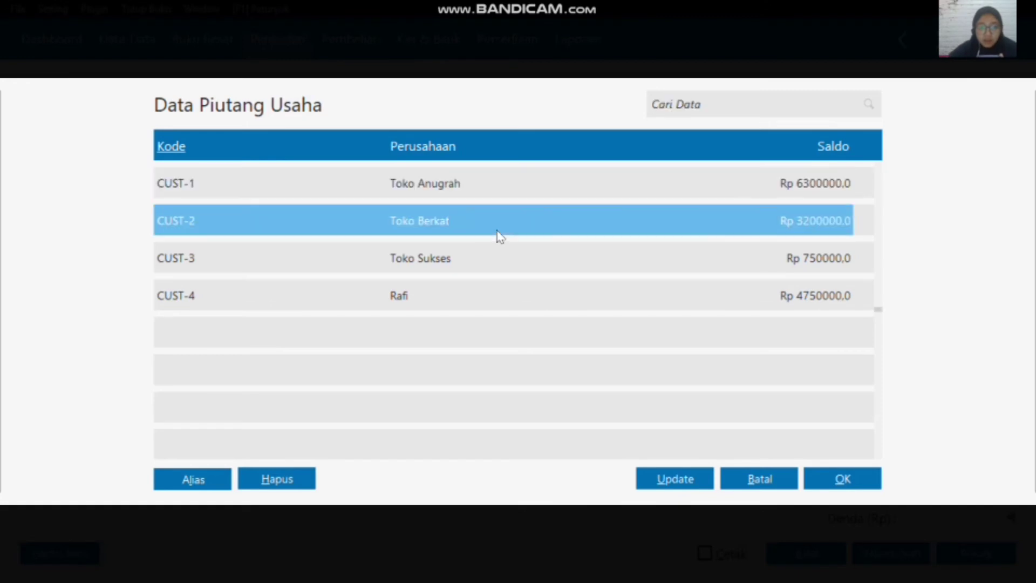
left_click(835, 481)
Step: Set the date of the Toko Berkat receivable payment to 20/01/2020
left_click(491, 179)
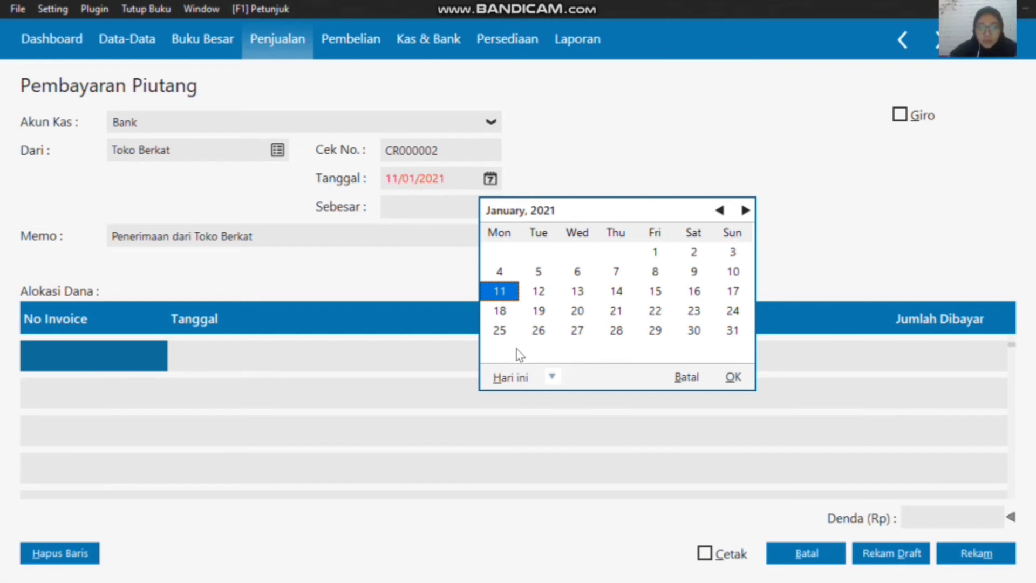
left_click(552, 377)
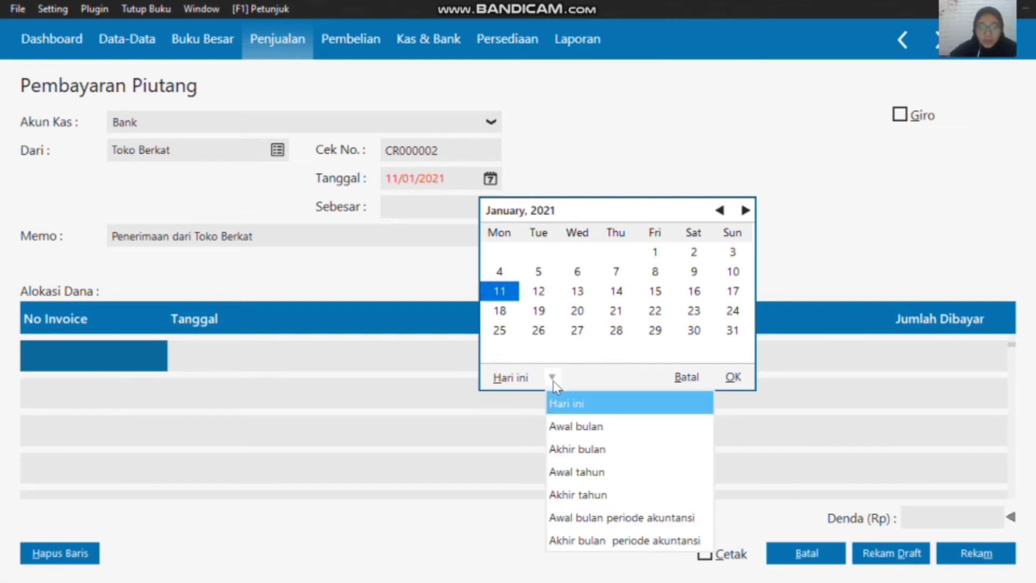
left_click(621, 519)
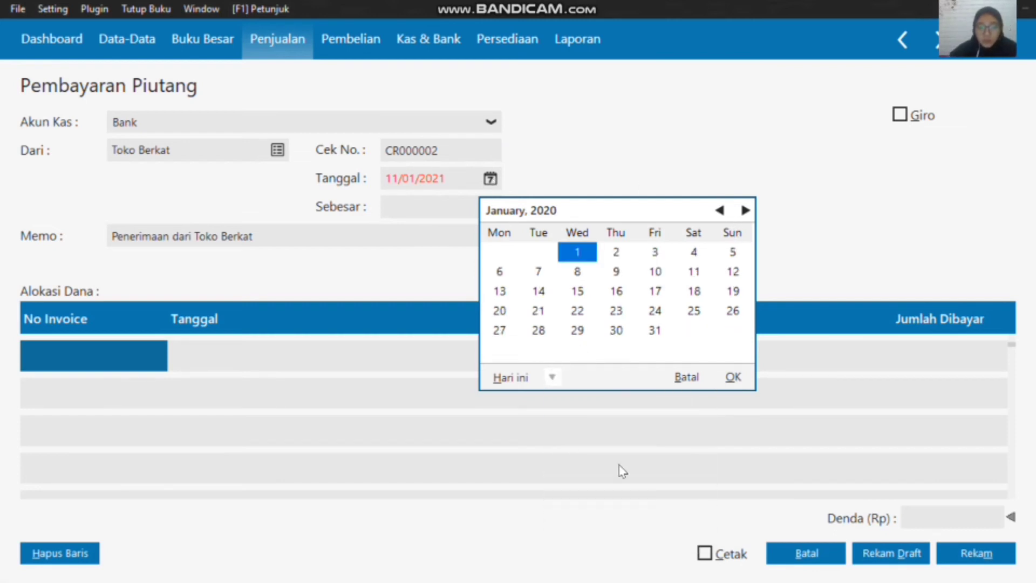
left_click(501, 311)
left_click(733, 377)
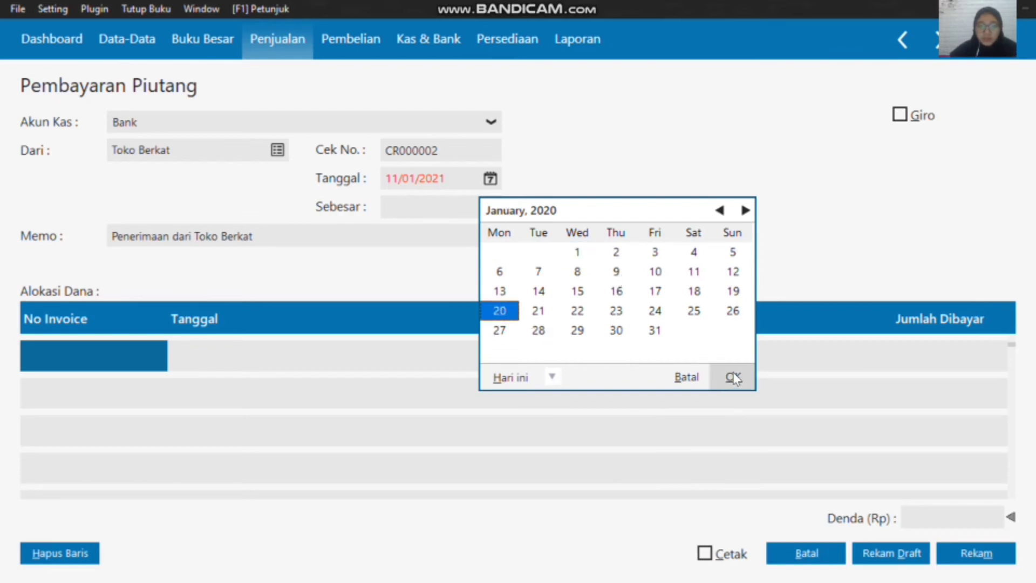
Step: Allocate the Toko Berkat payment to invoice INV-003 and enter a discount of 200000
left_click(115, 359)
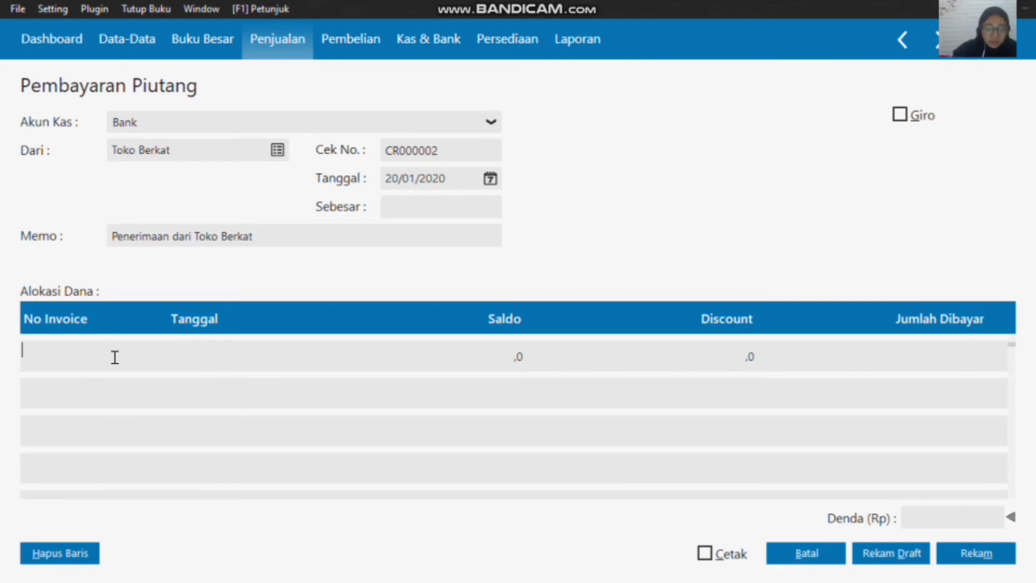
type("I")
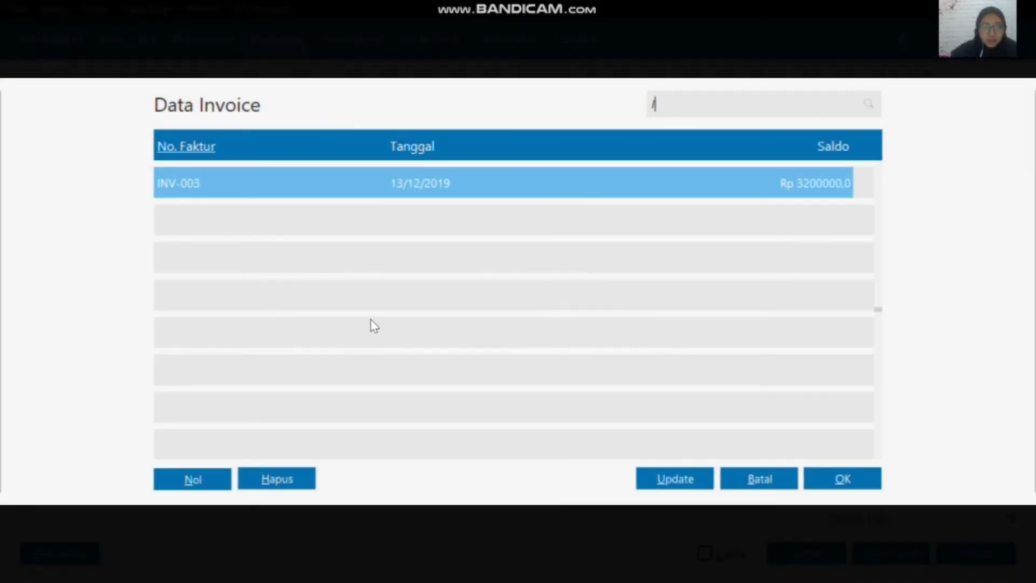
left_click(842, 481)
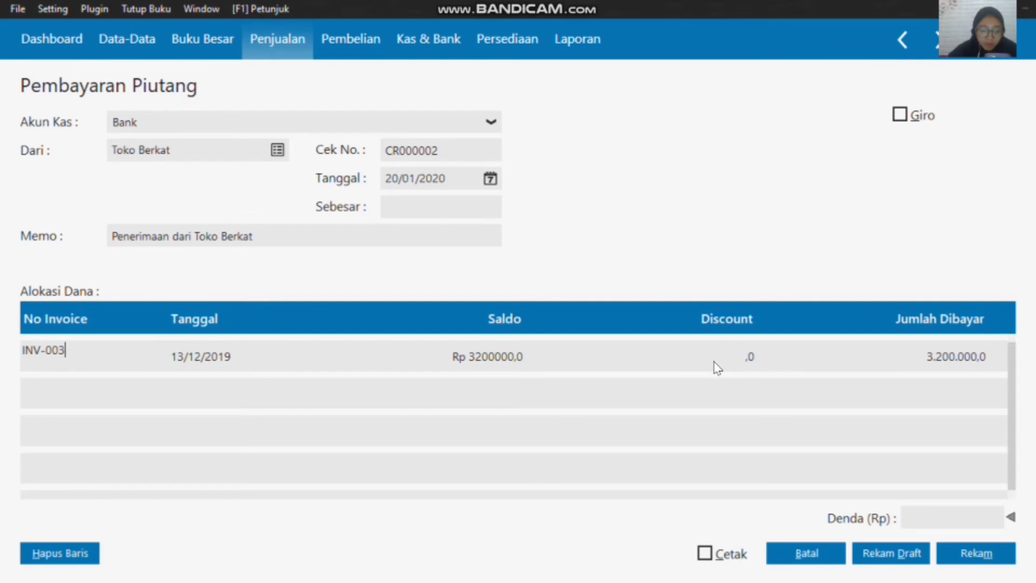
left_click(755, 356)
type("2")
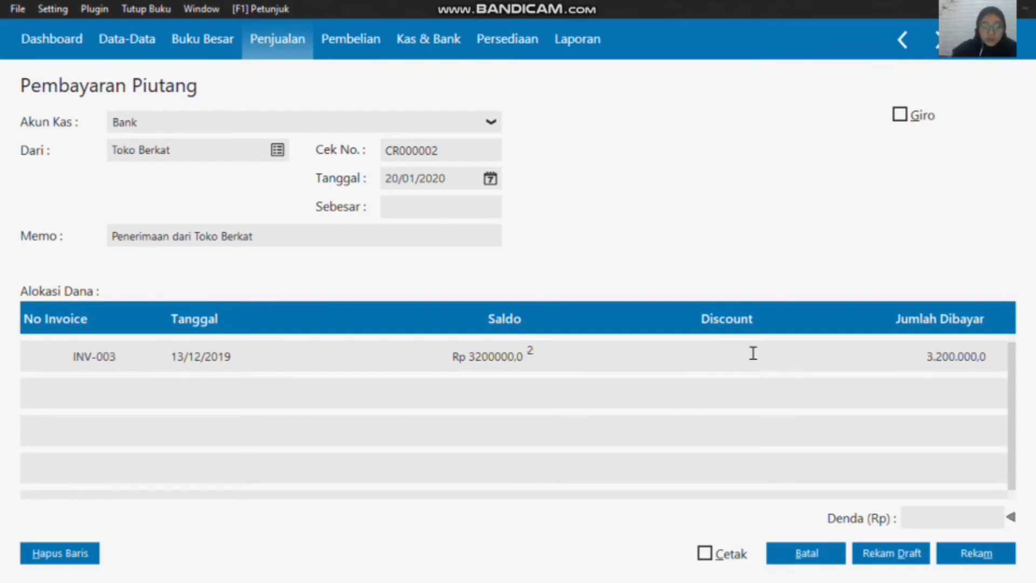
type("00000")
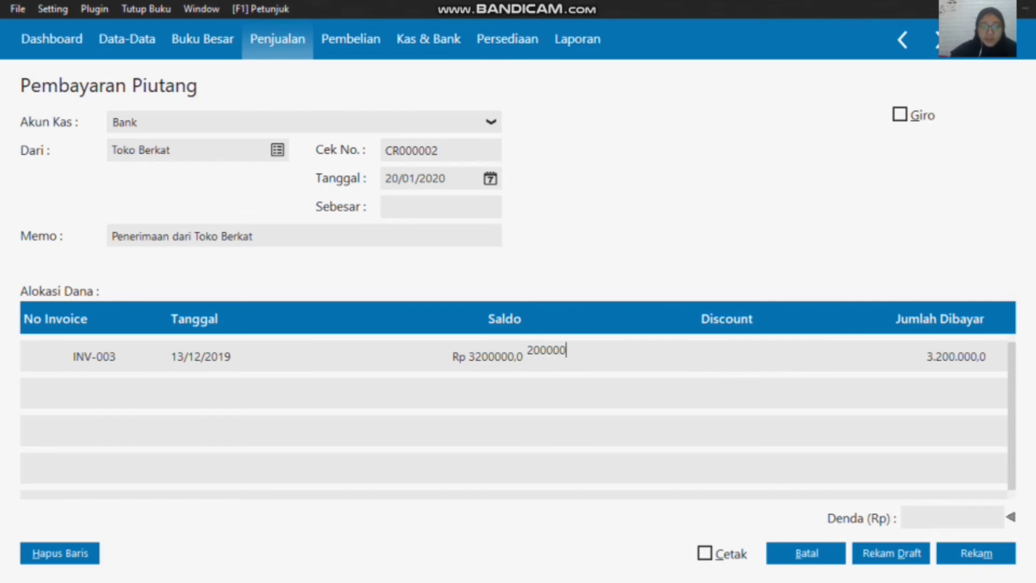
Step: Fill the Sebesar amount with 3000000, record the receivable payment, and close the blank form
left_click(448, 211)
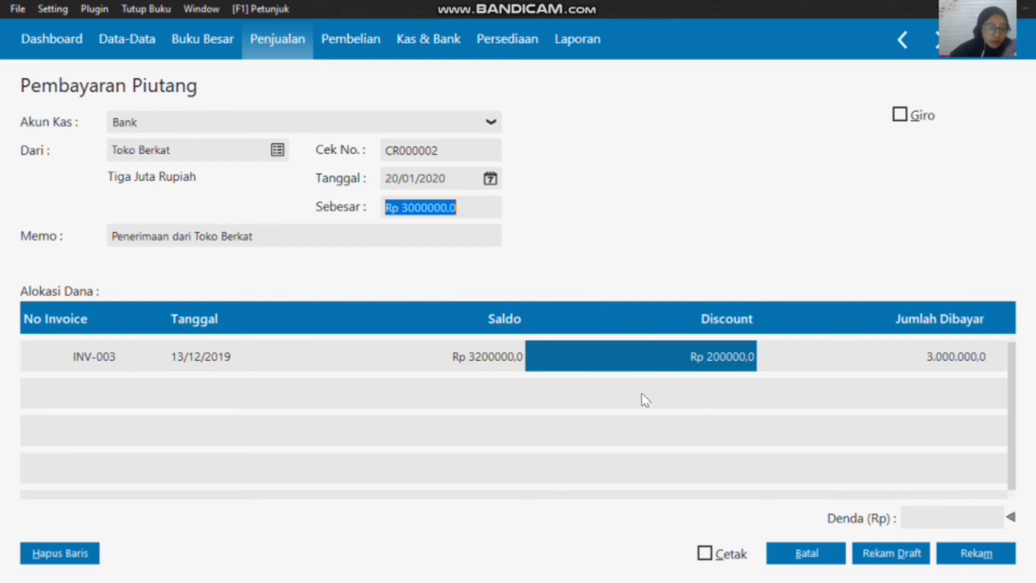
left_click(962, 556)
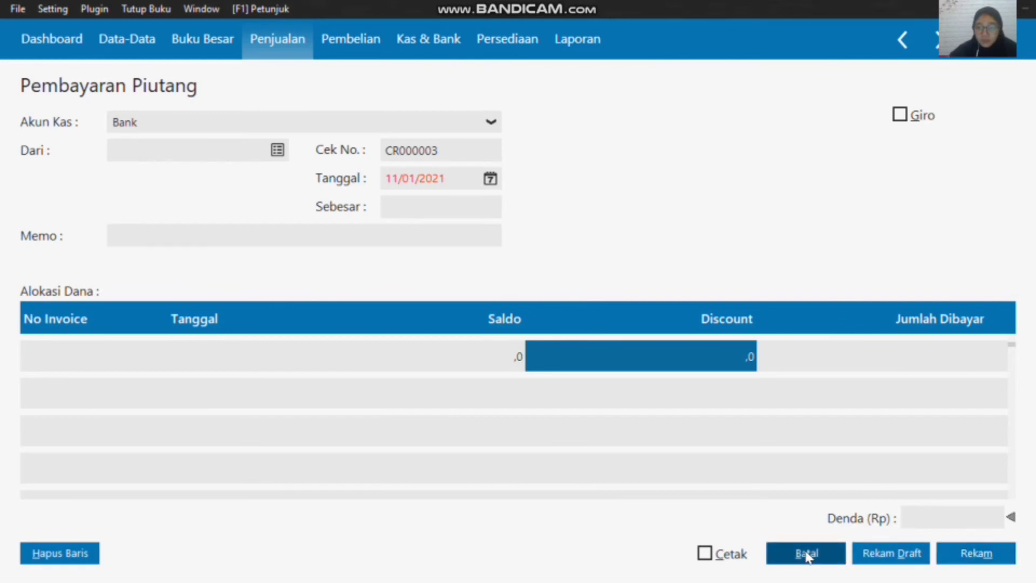
left_click(807, 555)
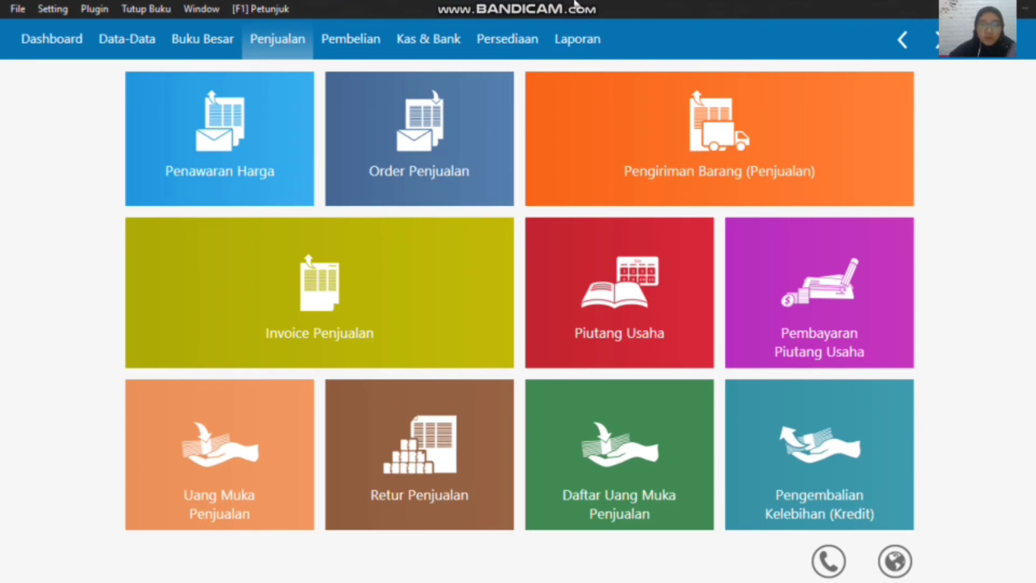
Step: Start a new Uang Muka Penjualan (sales down payment) entry and choose Toko Berkat as the customer
mouse_move(375, 194)
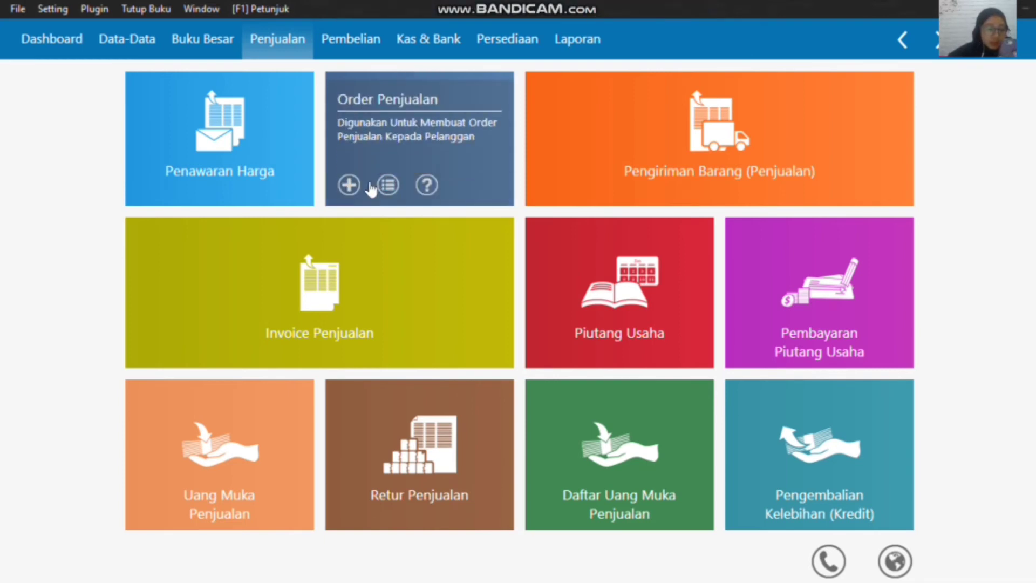
mouse_move(139, 316)
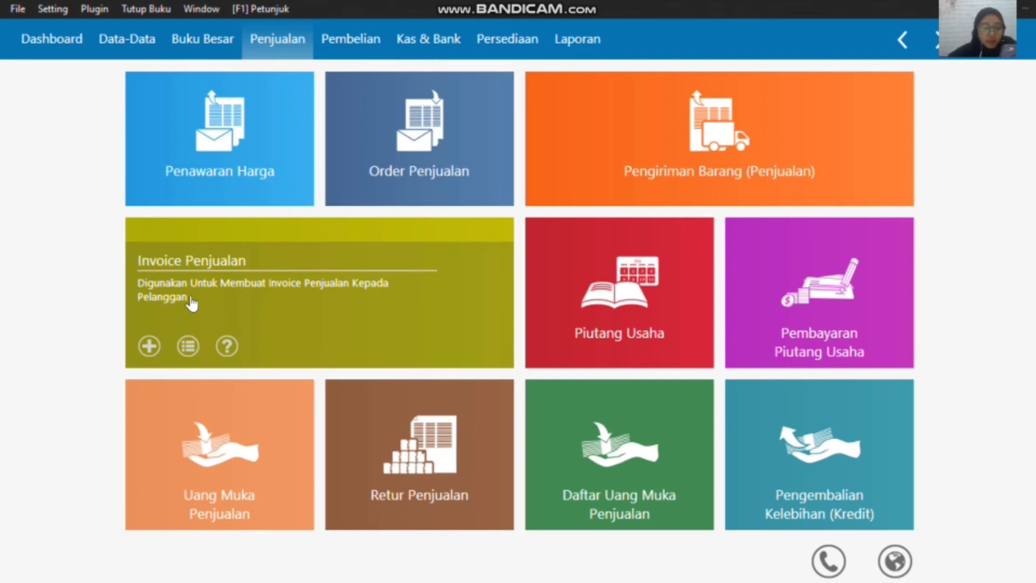
mouse_move(266, 141)
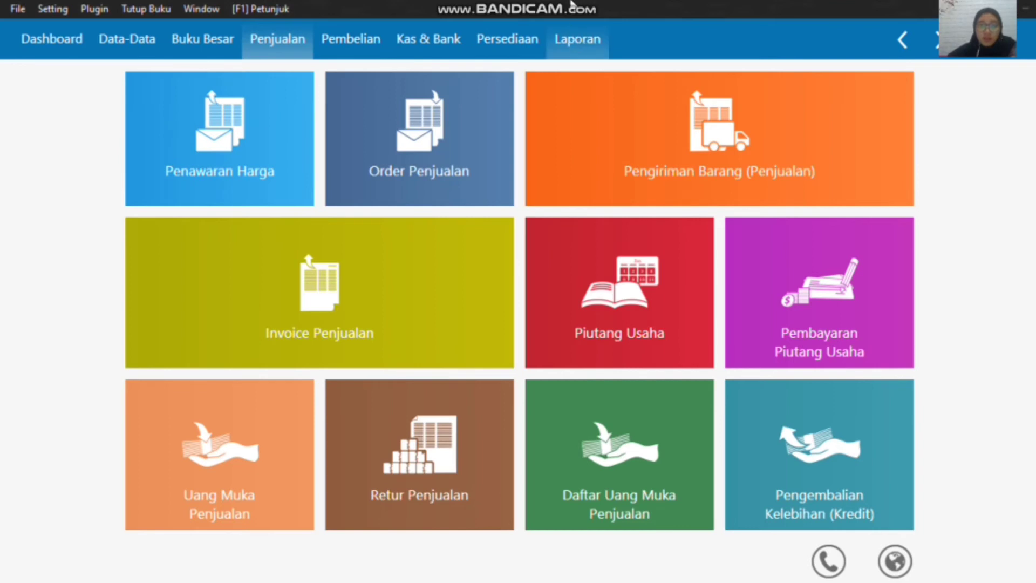
mouse_move(567, 10)
mouse_move(235, 471)
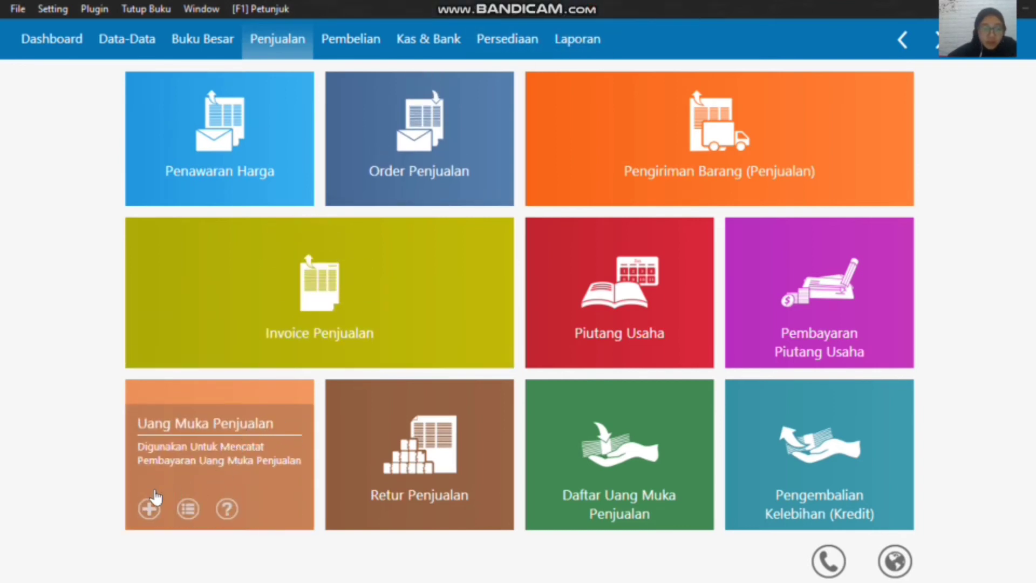
left_click(150, 509)
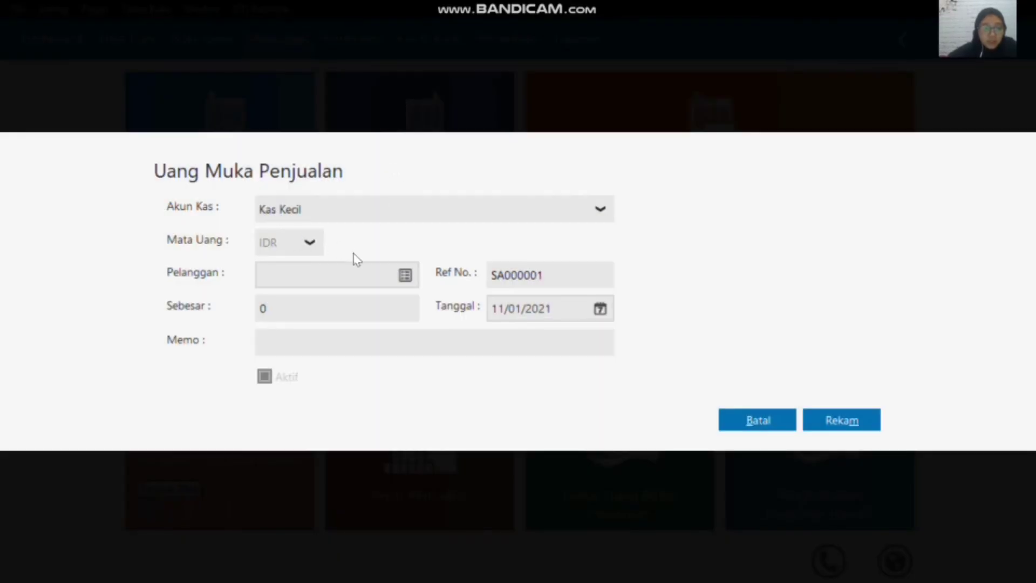
left_click(404, 277)
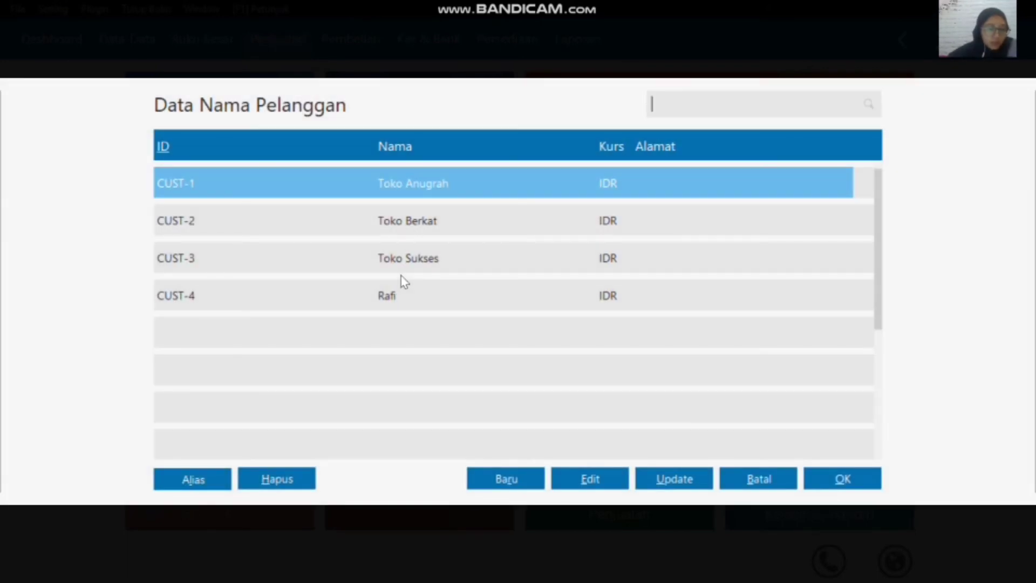
left_click(413, 224)
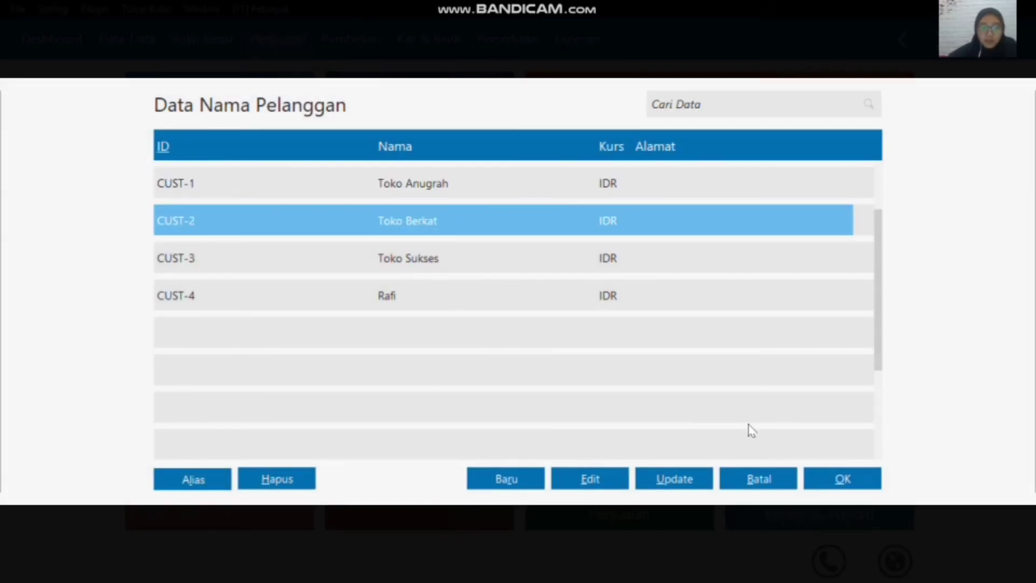
left_click(838, 479)
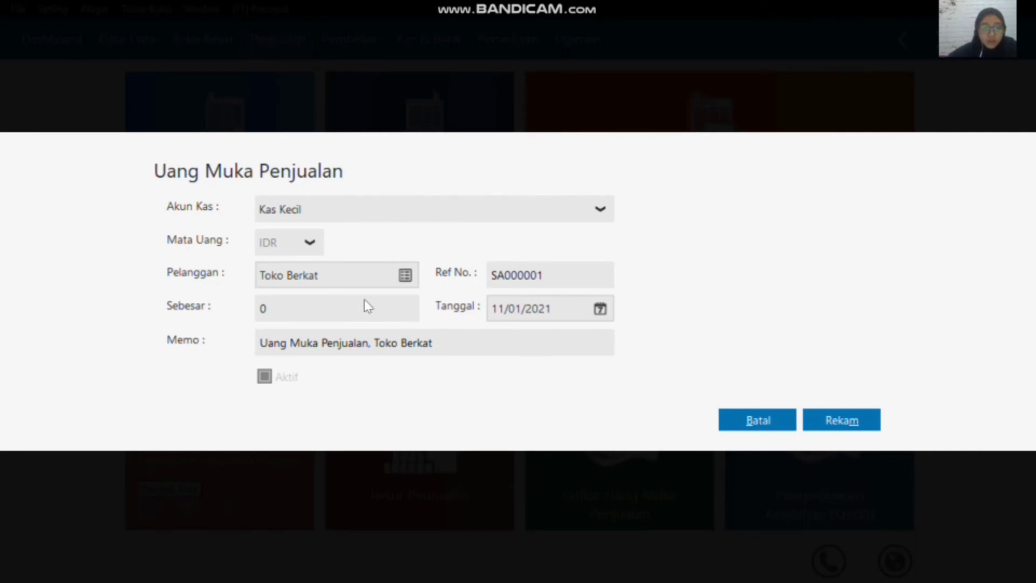
Step: Set the Sebesar amount of the Toko Berkat sales down payment to 300000
left_click(348, 307)
type("3")
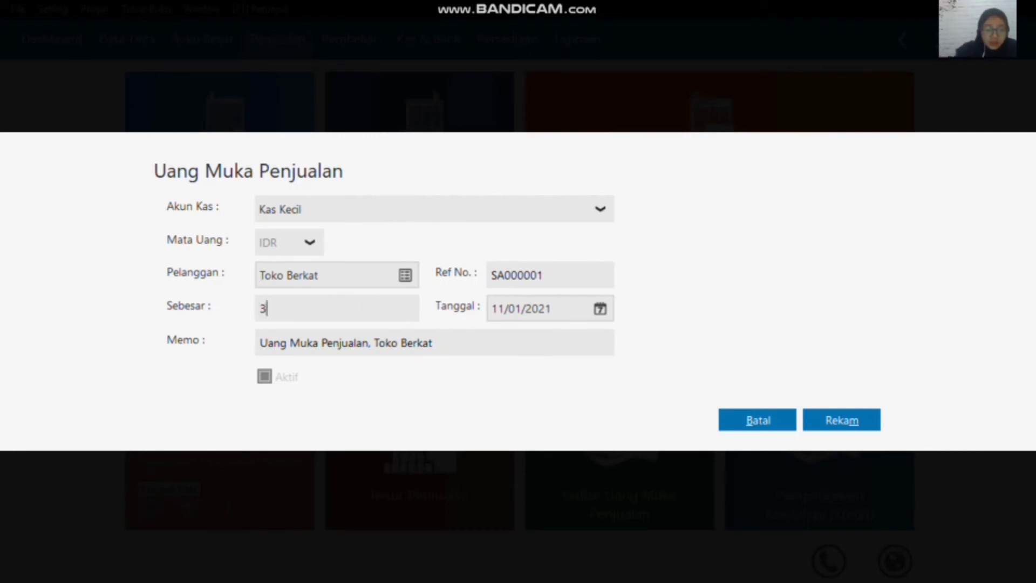
type("00000")
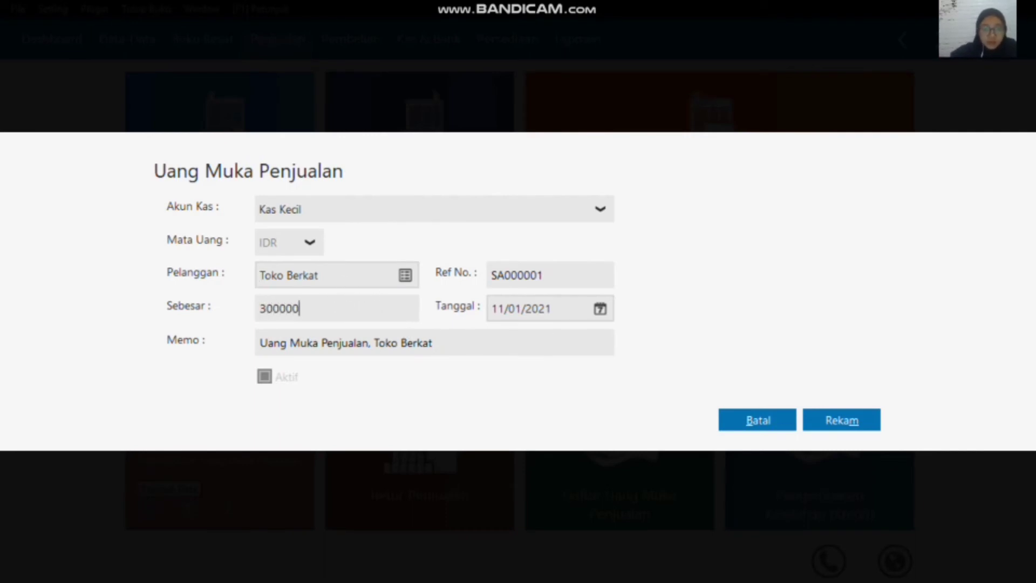
Step: Set the down payment's date to 19/01/2020 and record the entry
left_click(602, 311)
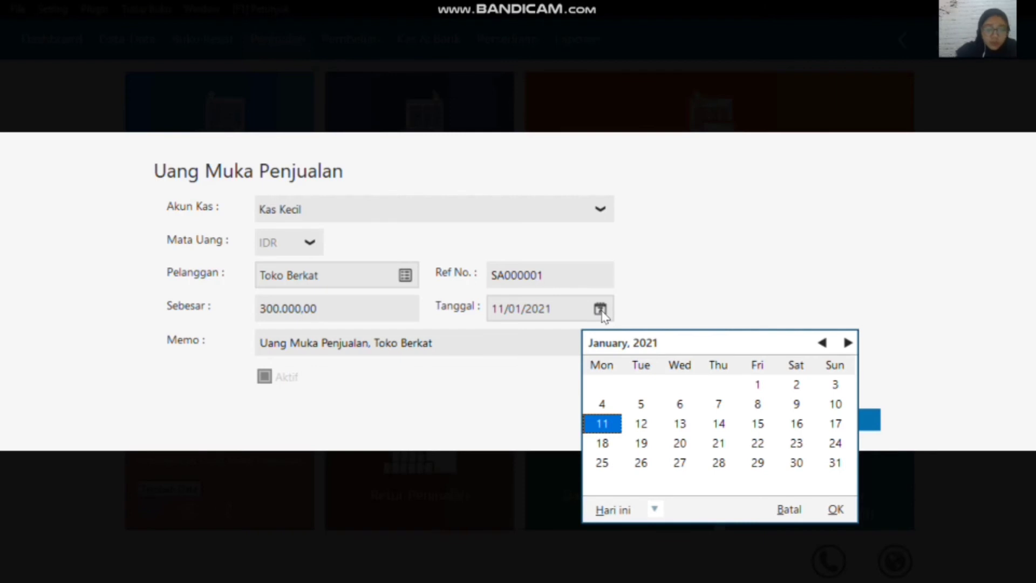
left_click(656, 510)
left_click(677, 466)
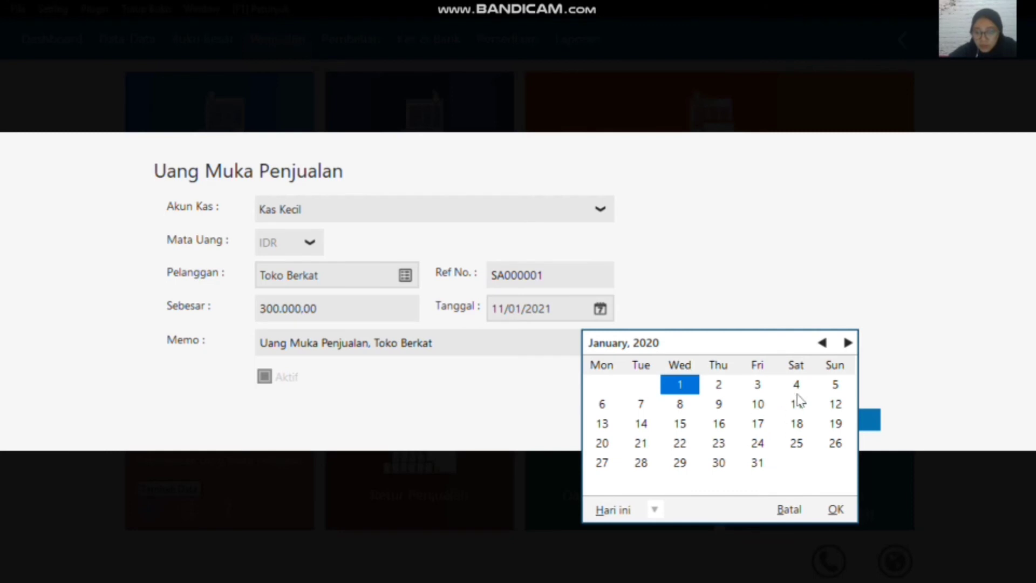
left_click(836, 423)
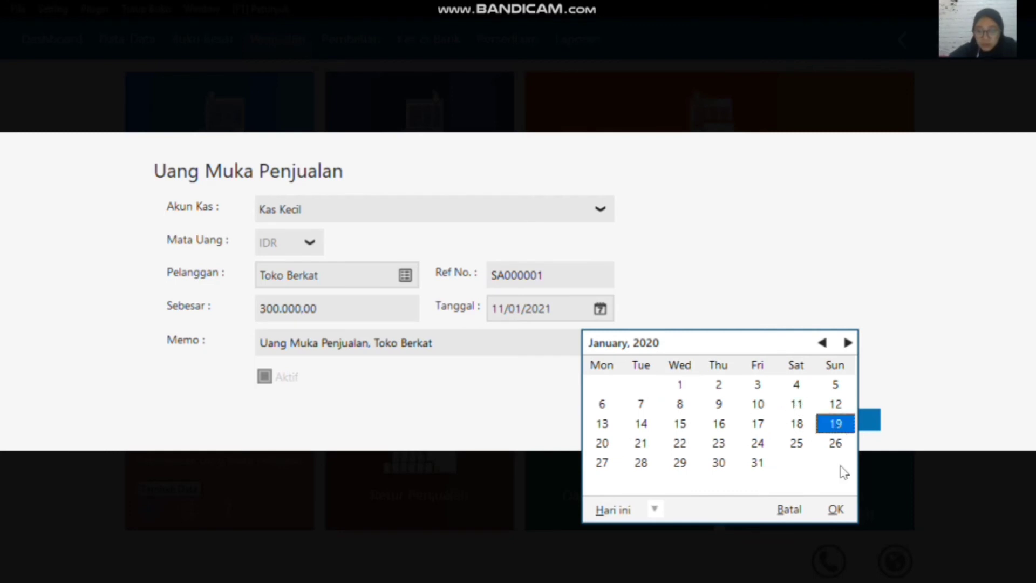
left_click(836, 510)
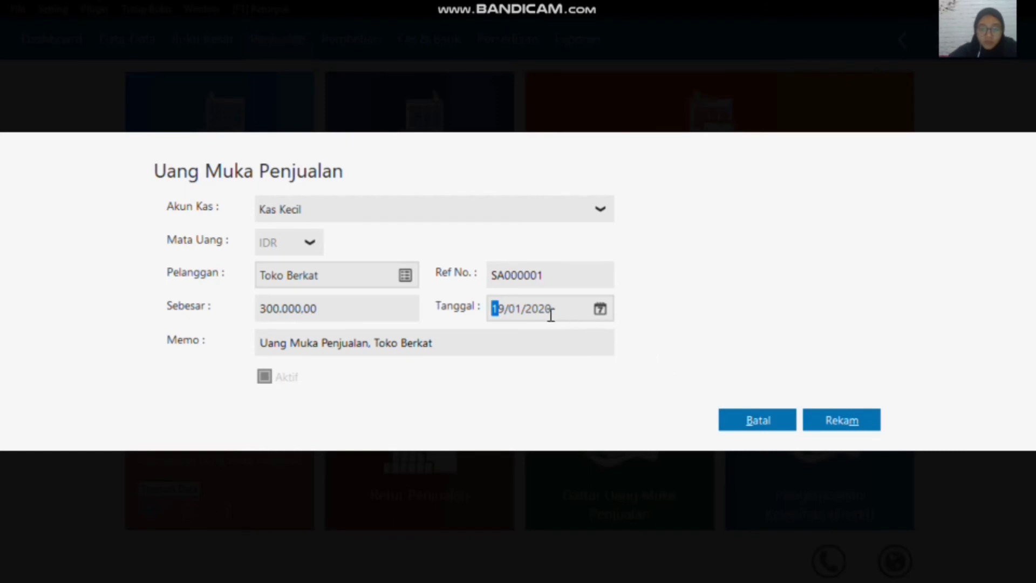
left_click(851, 426)
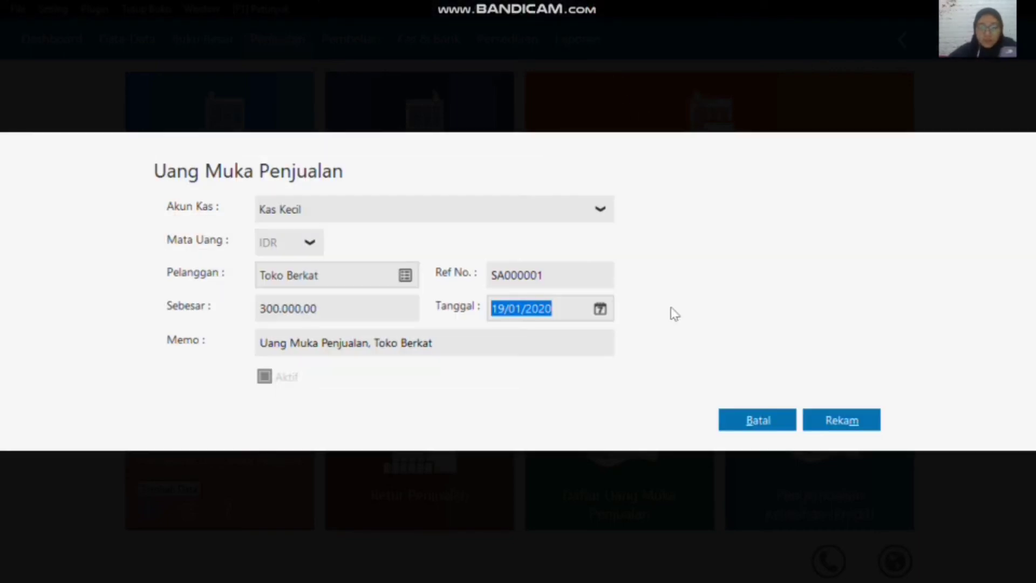
left_click(833, 420)
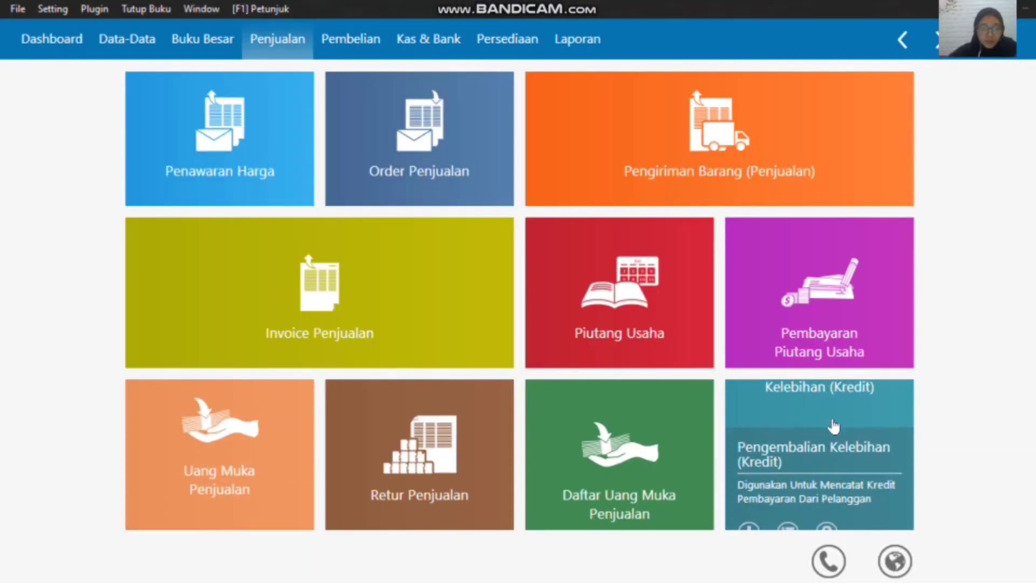
Step: Start a new Pengiriman Barang (Penjualan) goods delivery and choose Toko Berkat as the customer
mouse_move(506, 305)
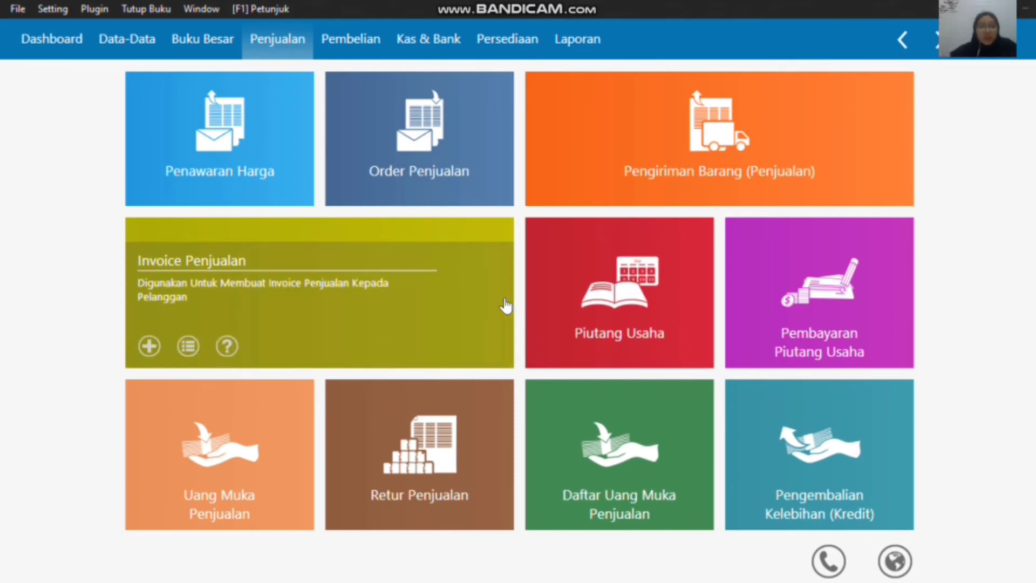
mouse_move(591, 9)
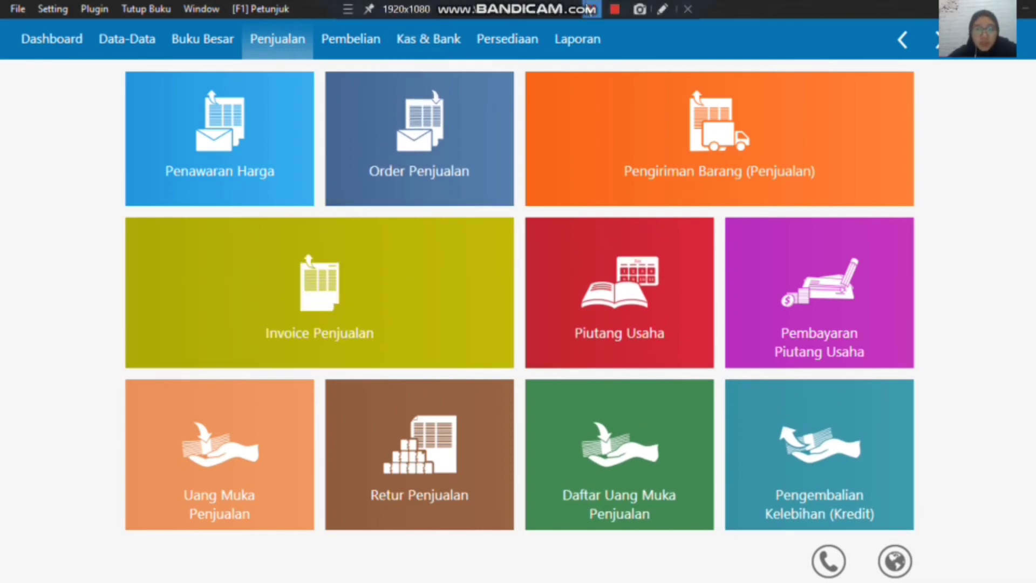
mouse_move(639, 130)
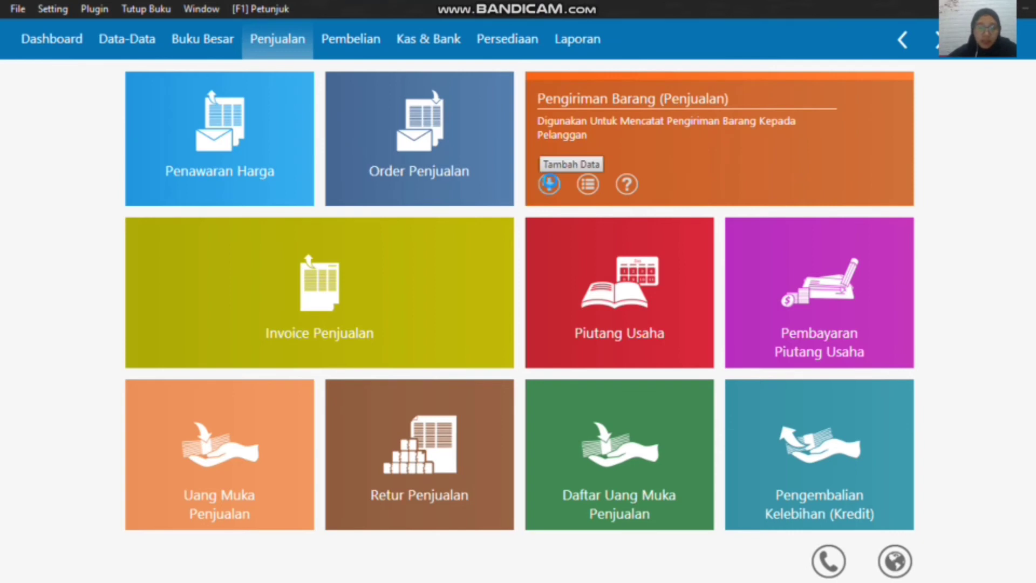
left_click(549, 184)
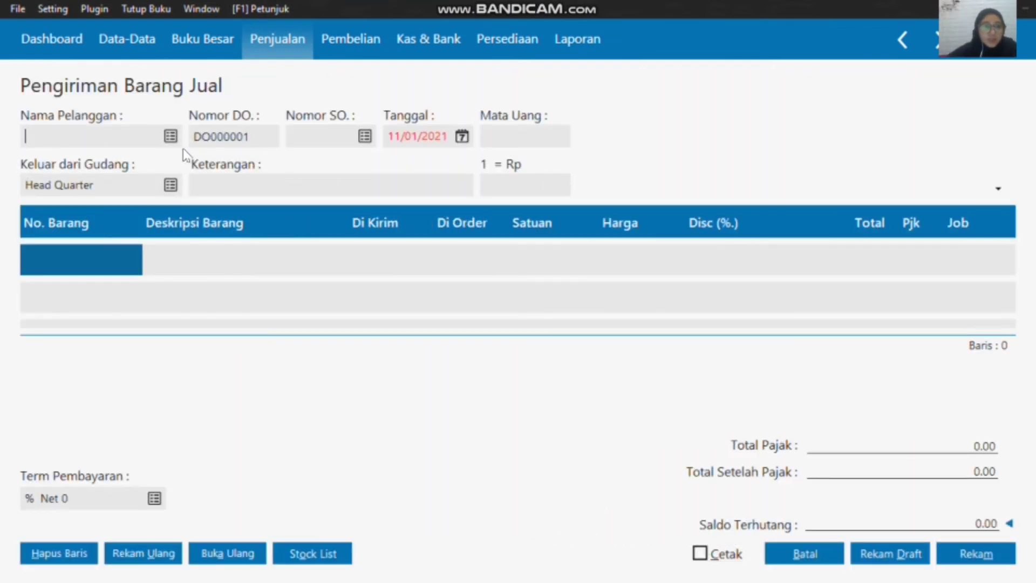
left_click(171, 137)
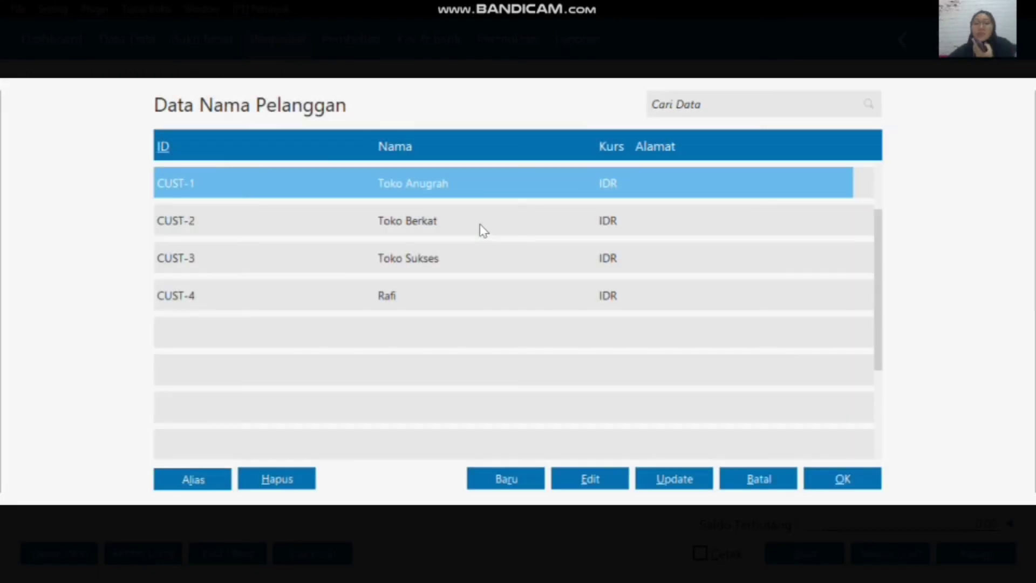
left_click(481, 227)
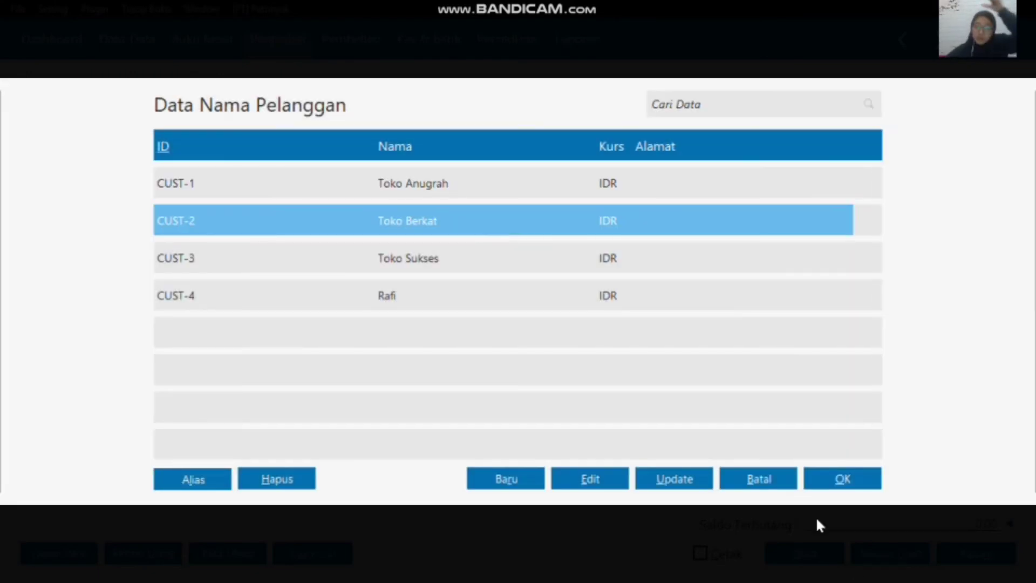
left_click(842, 480)
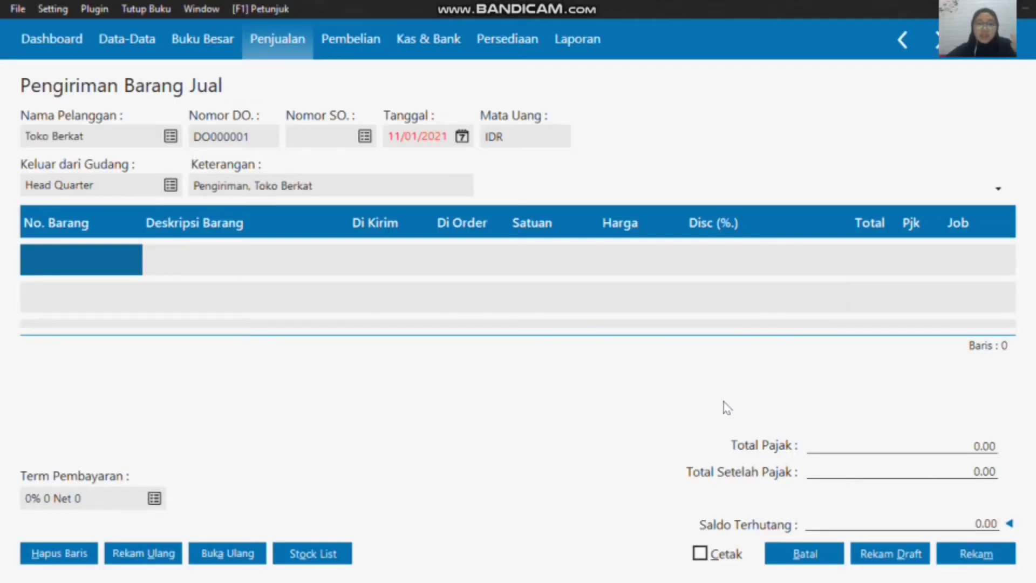
Step: Set the date of the Toko Berkat goods delivery to 19/01/2020
left_click(461, 137)
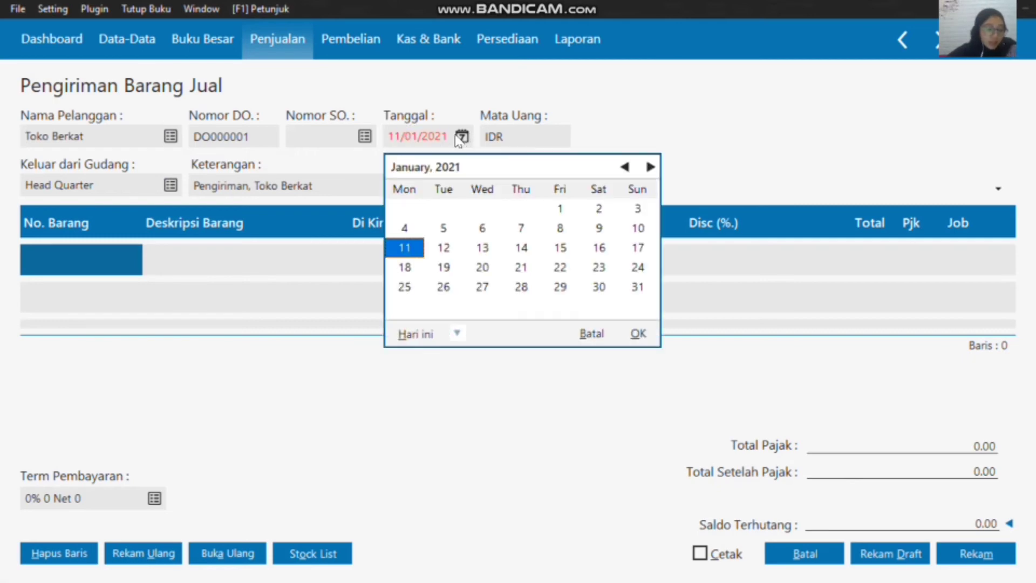
left_click(457, 333)
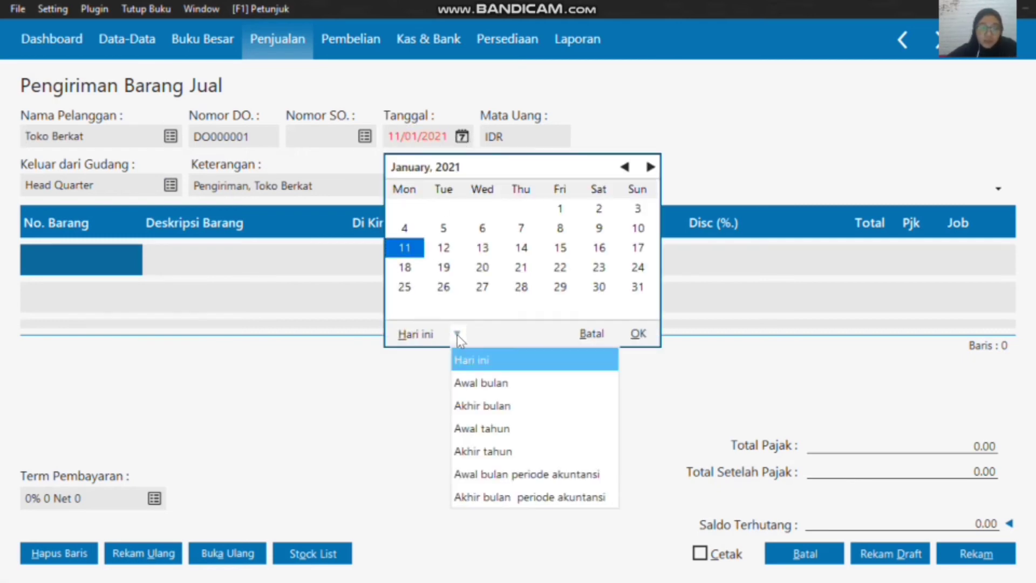
left_click(509, 475)
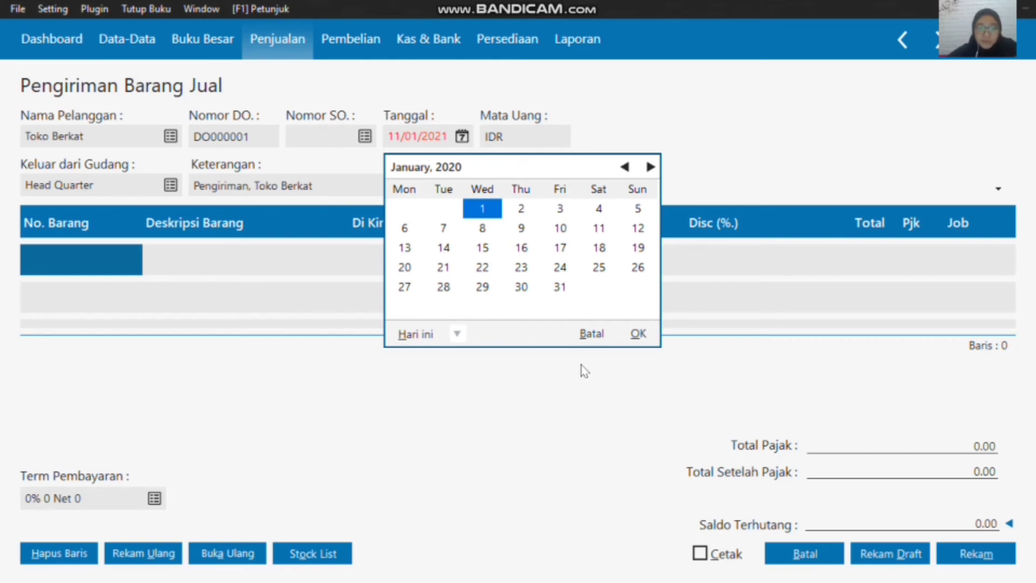
left_click(638, 248)
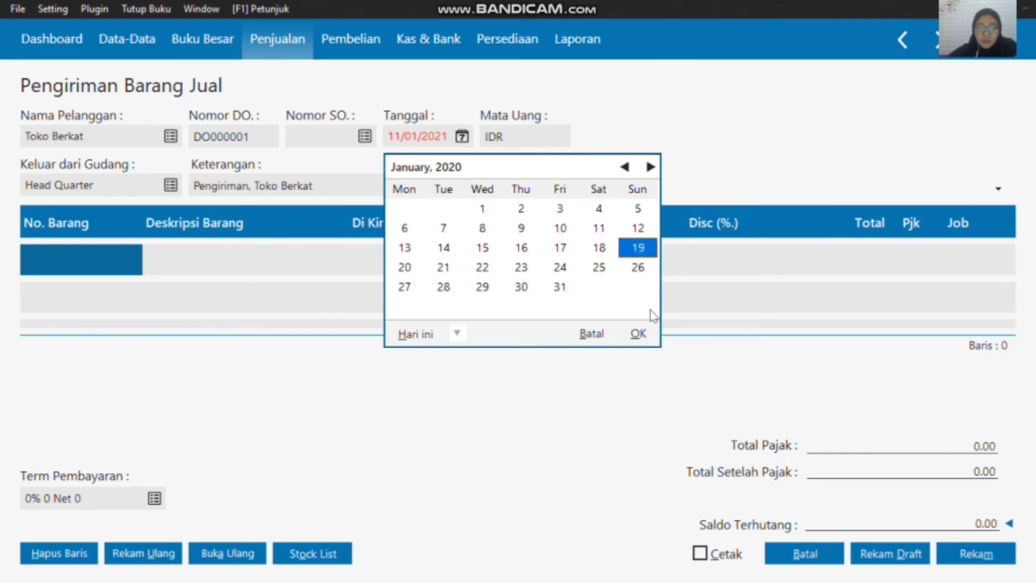
left_click(642, 333)
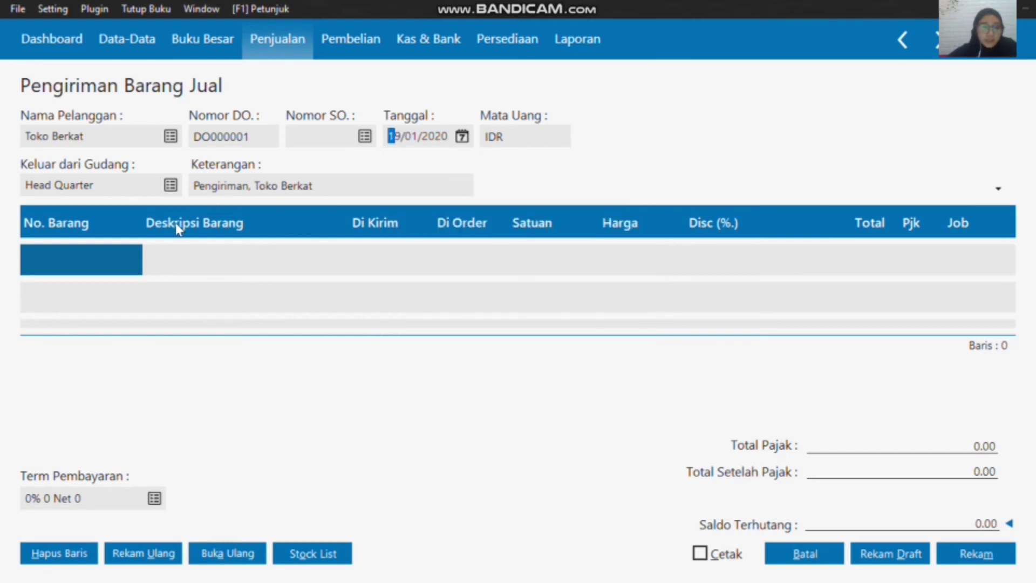
Step: Add the inventory item B-001 Baterai Samsung to the first line of the delivery
double_click(120, 256)
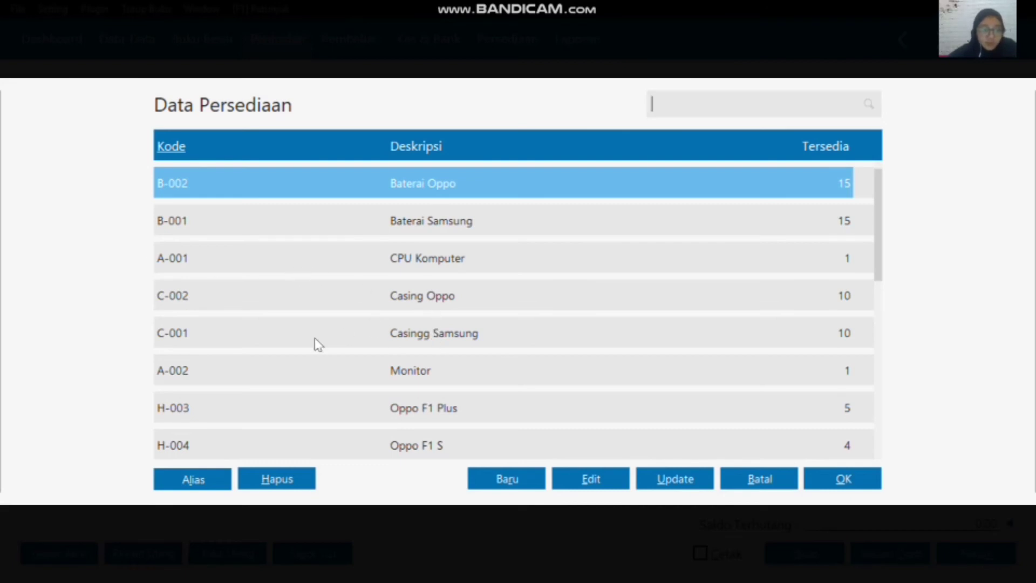
scroll(303, 341, "down", 3)
scroll(302, 342, "up", 3)
scroll(277, 335, "down", 10)
scroll(277, 335, "up", 10)
scroll(277, 335, "down", 10)
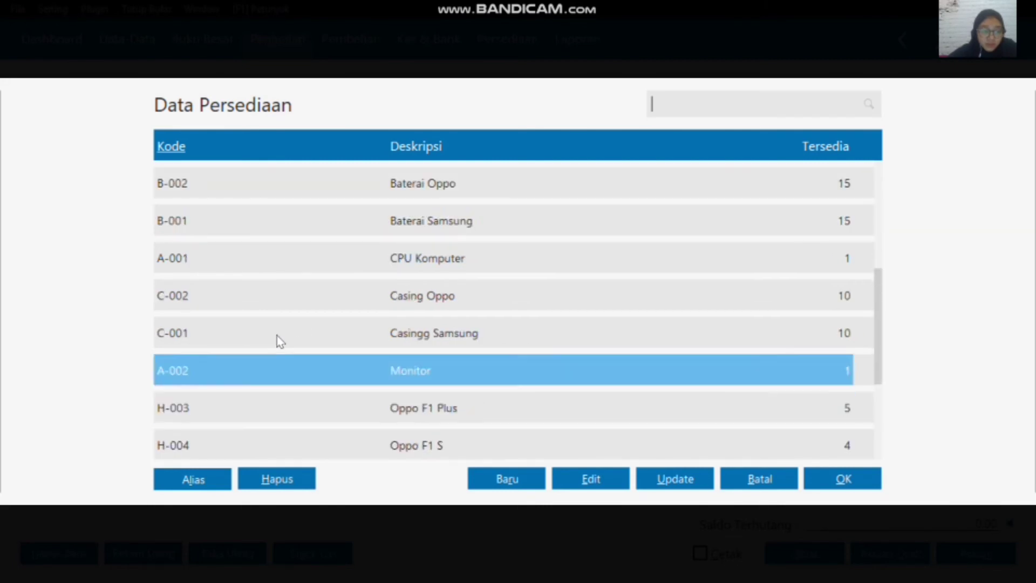
scroll(302, 330, "up", 10)
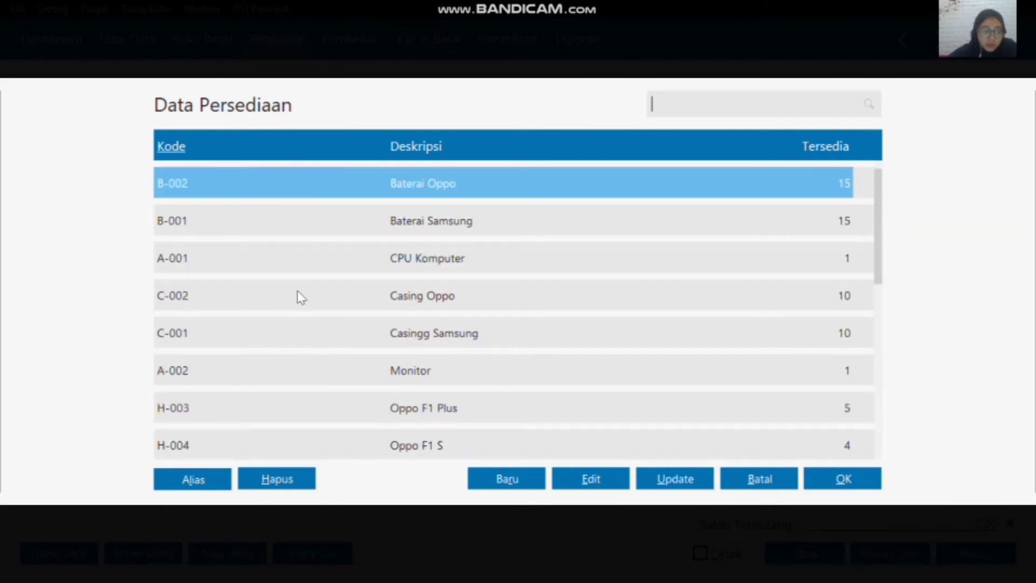
left_click(838, 480)
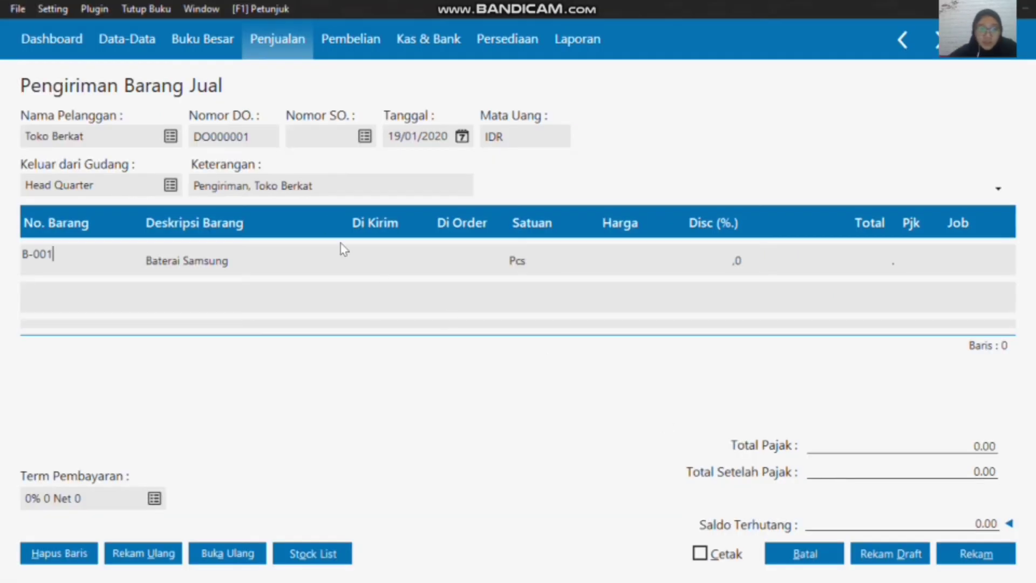
Step: Set the Baterai Samsung line to 5 delivered at a price of 75000 and start the next item line
left_click(391, 273)
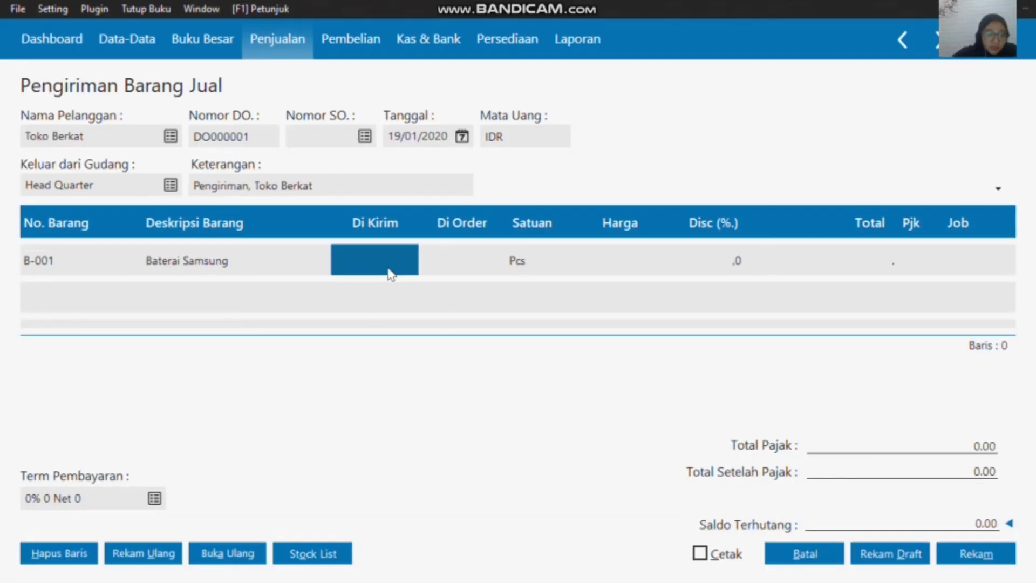
type("5")
left_click(633, 258)
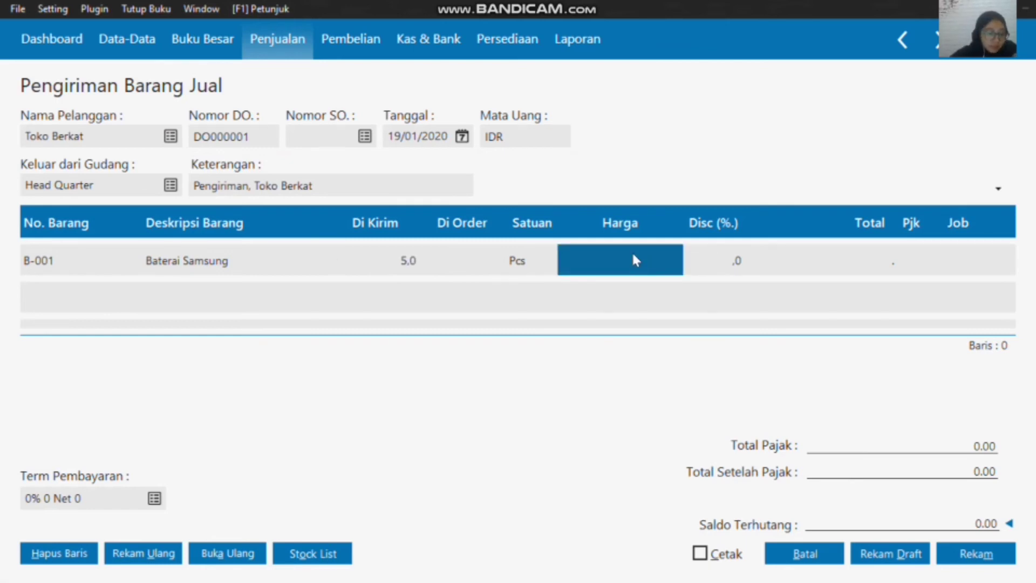
type("75")
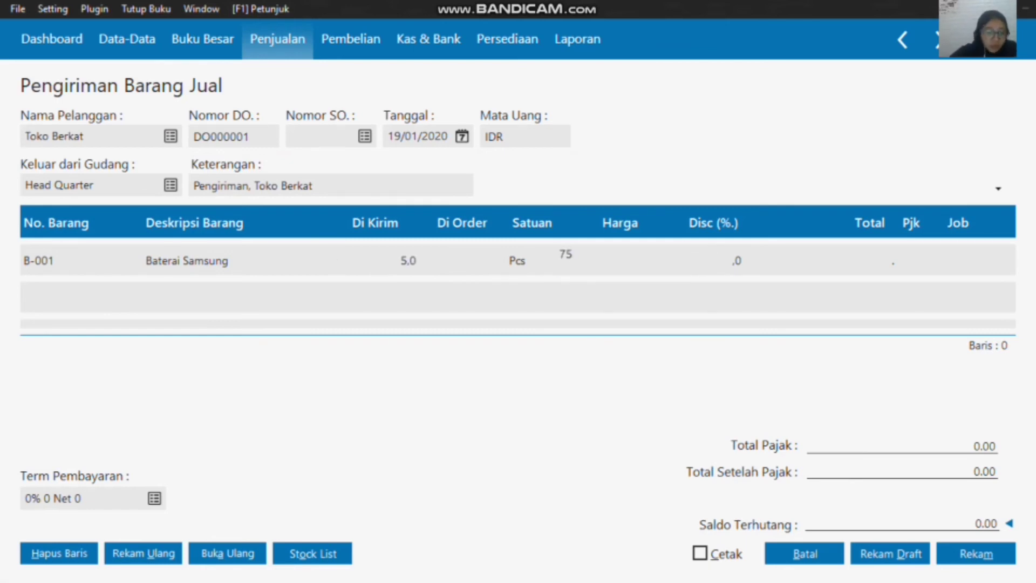
type("000")
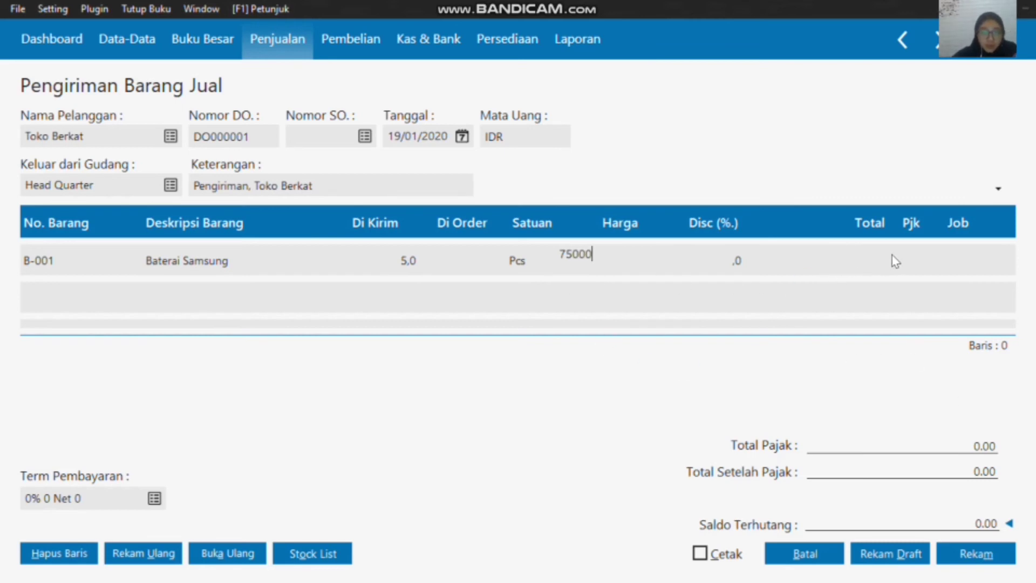
left_click(924, 268)
key("Down")
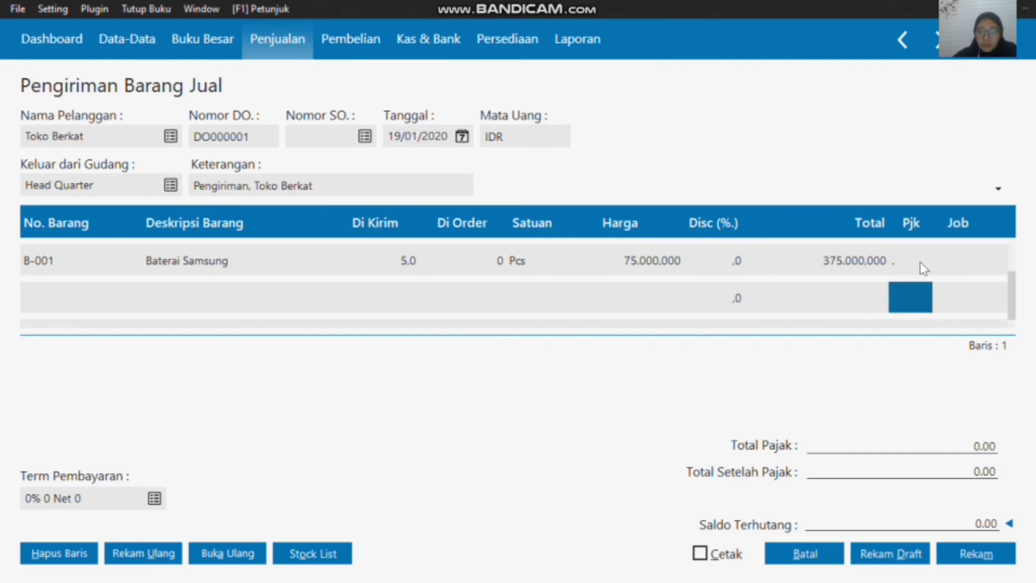
left_click(77, 292)
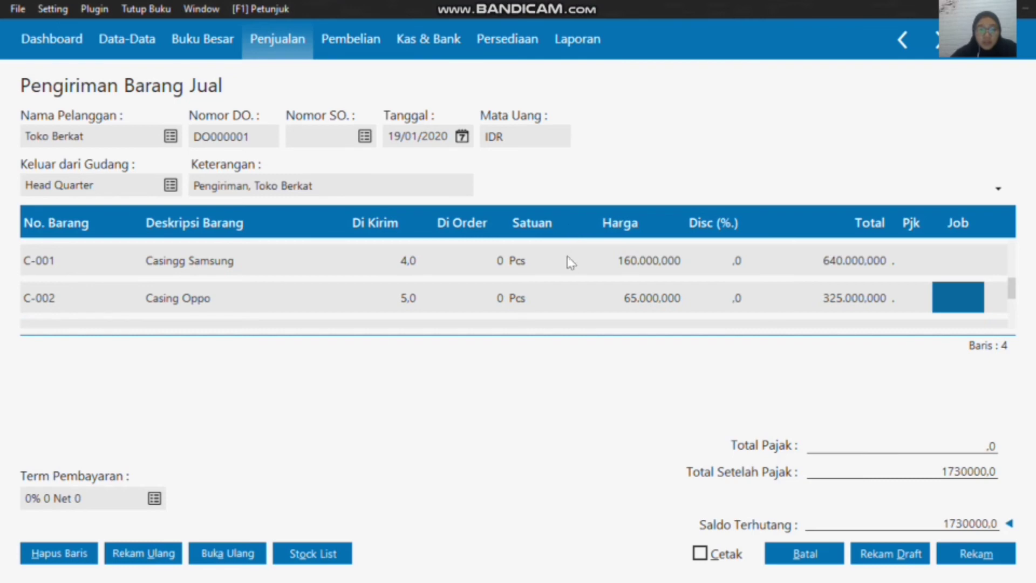
Step: Record the Toko Berkat goods delivery and close the new blank delivery form
scroll(572, 267, "up", 3)
scroll(573, 267, "down", 3)
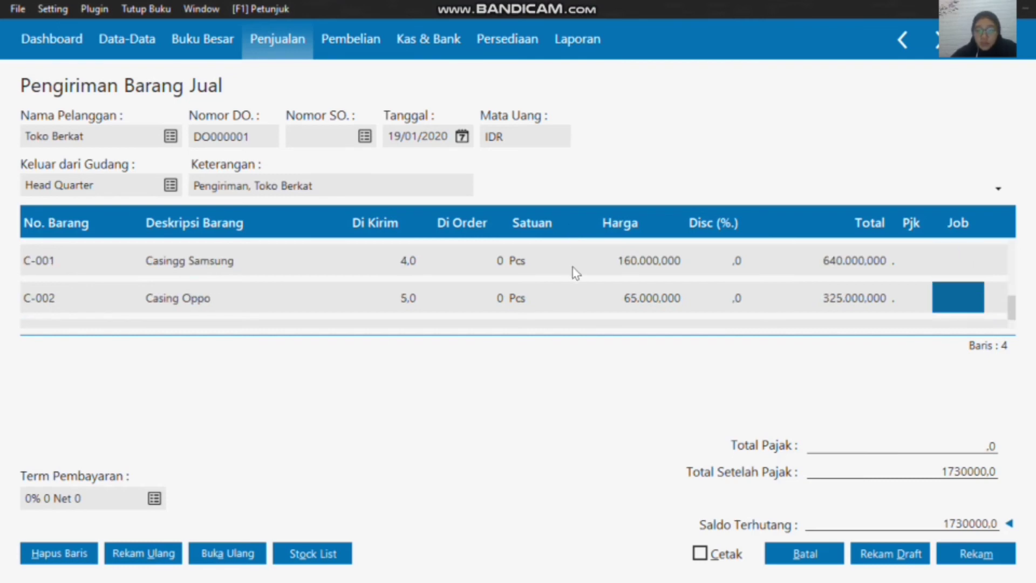
left_click(993, 561)
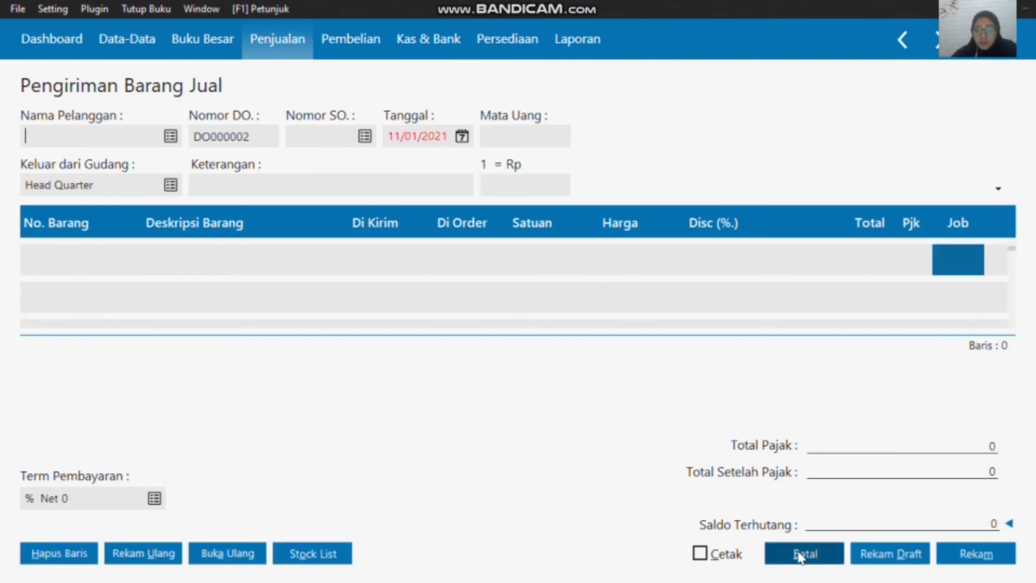
left_click(801, 554)
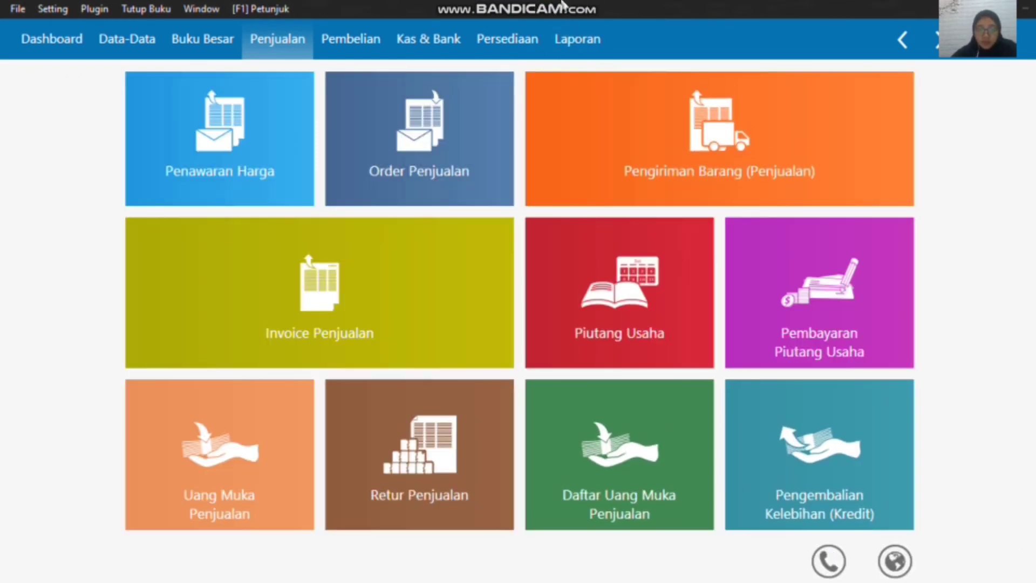
Step: Start a new Pembayaran Piutang Usaha (receivable payment) entry and choose the customer with the Rp 4750000 balance
mouse_move(572, 11)
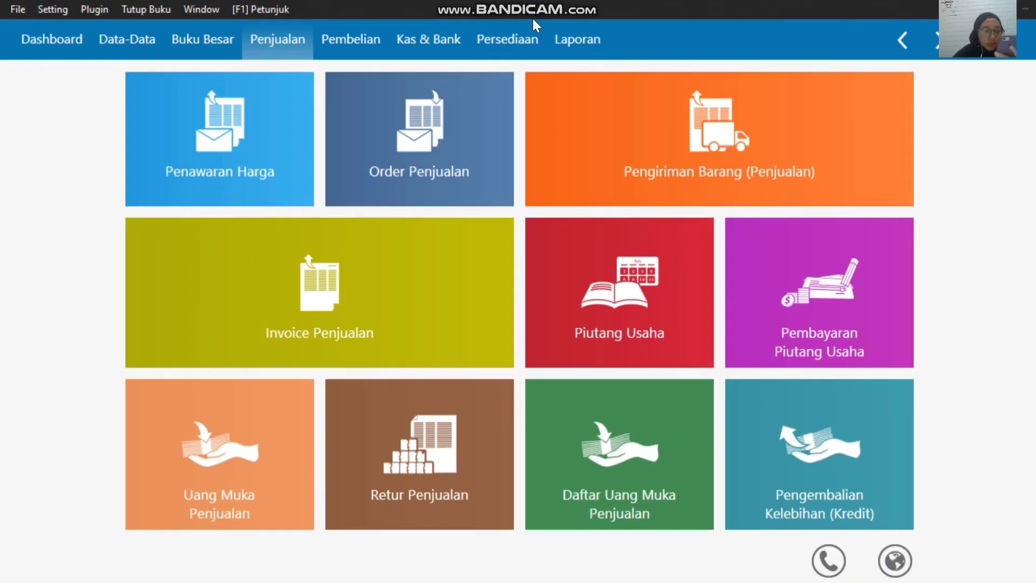
mouse_move(419, 144)
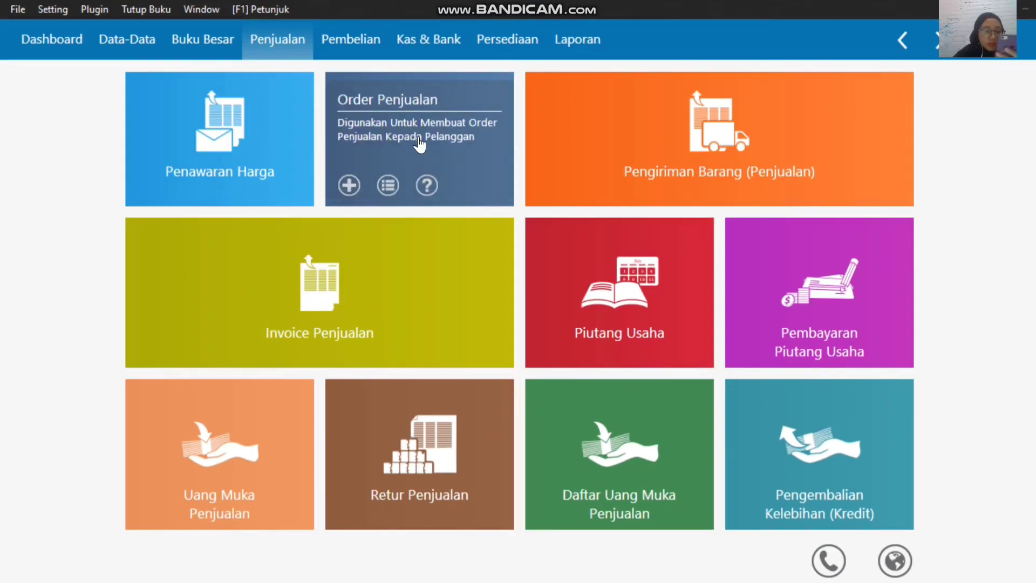
mouse_move(327, 252)
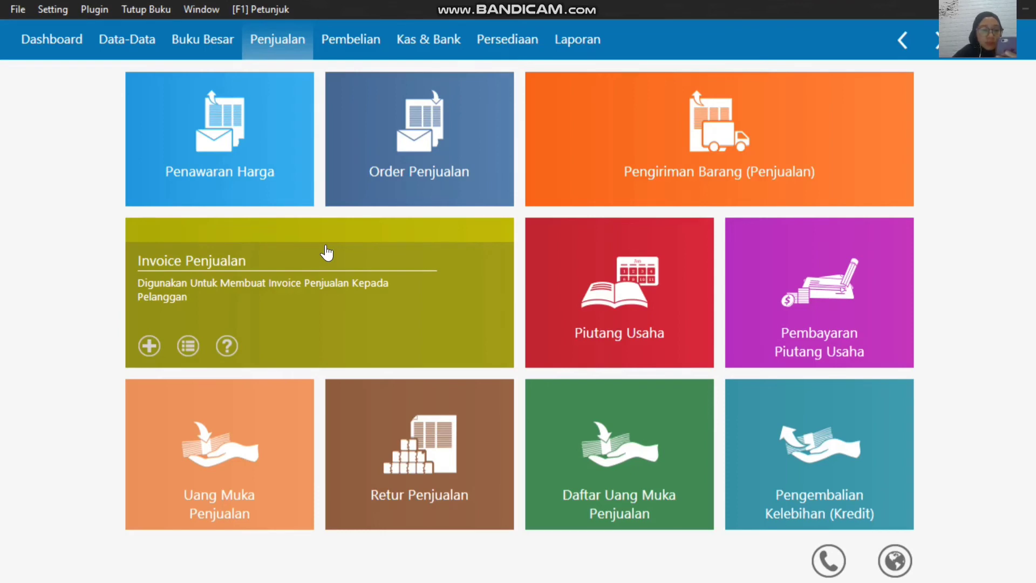
mouse_move(775, 336)
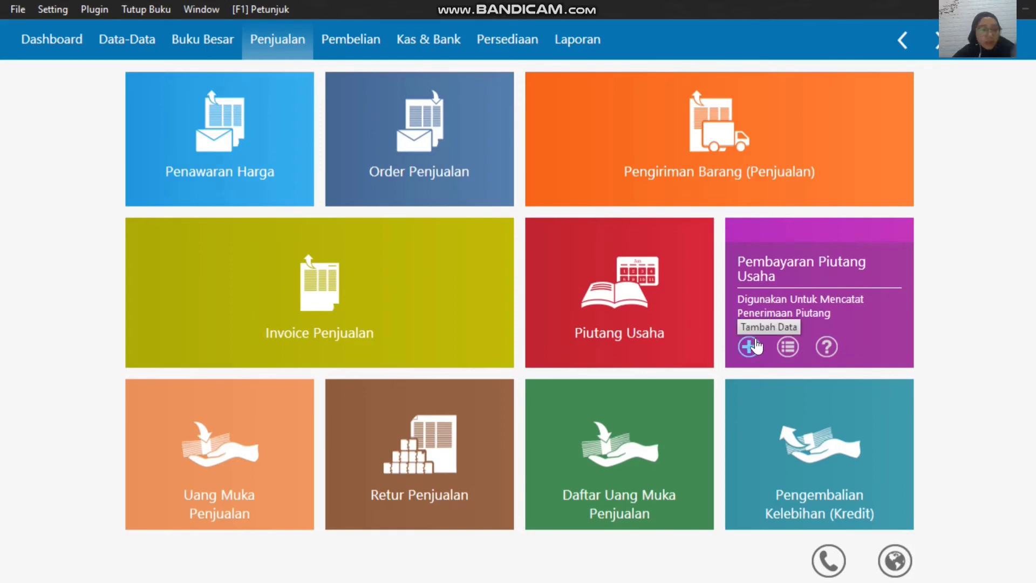
left_click(756, 341)
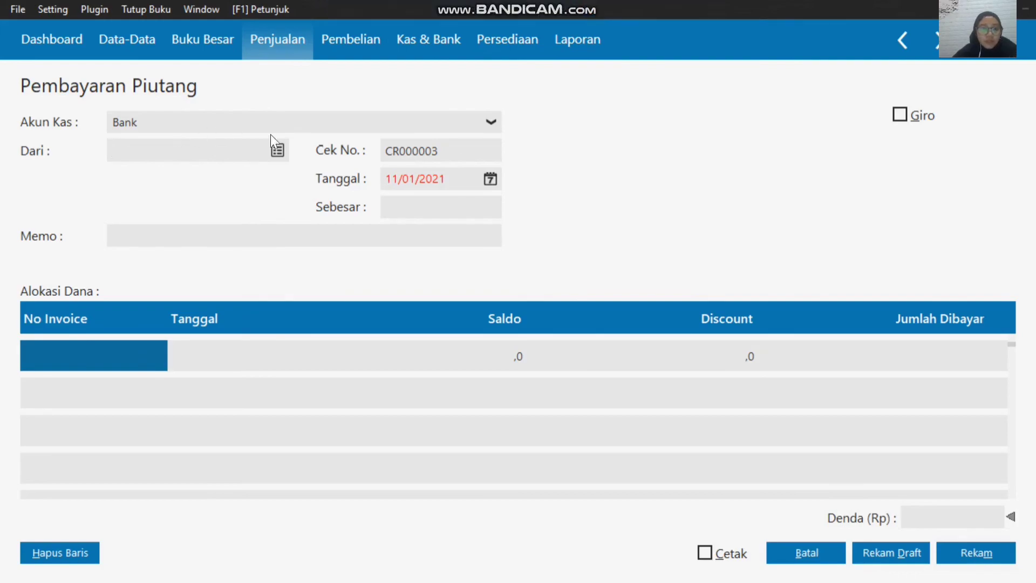
left_click(277, 150)
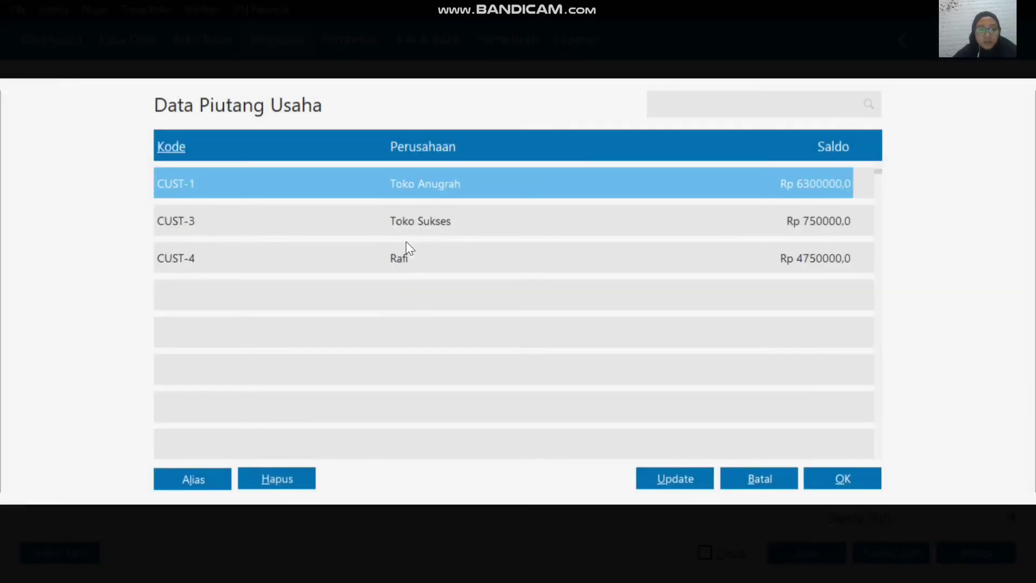
left_click(410, 257)
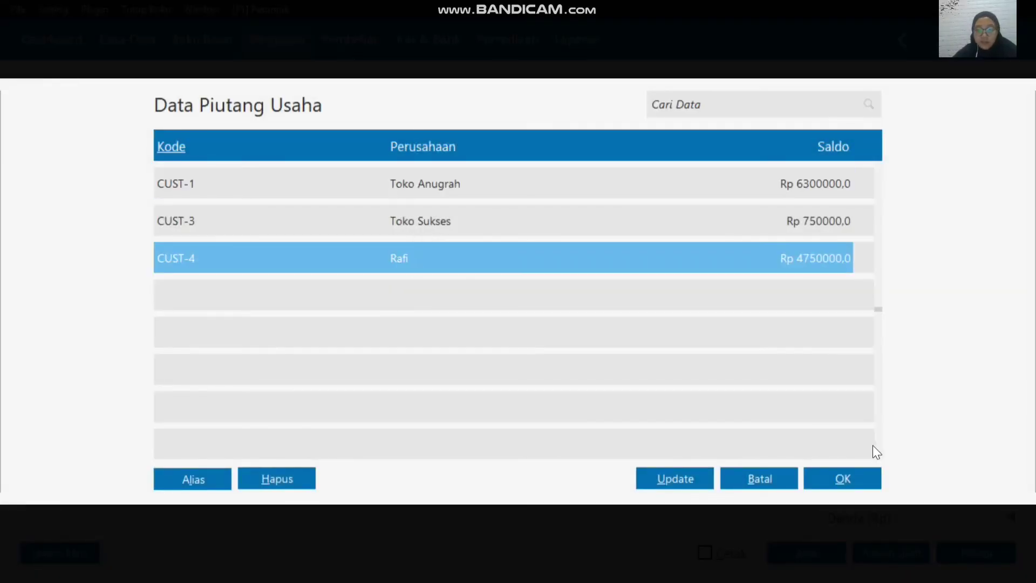
left_click(845, 479)
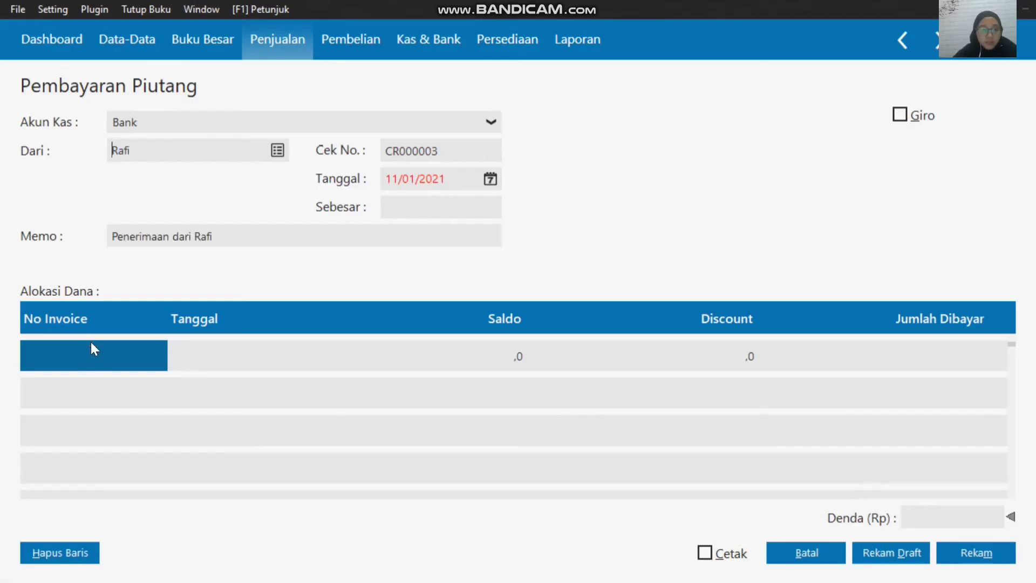
Step: Allocate the receivable payment to invoice INV-005 and set its date to 19/01/2020
left_click(99, 354)
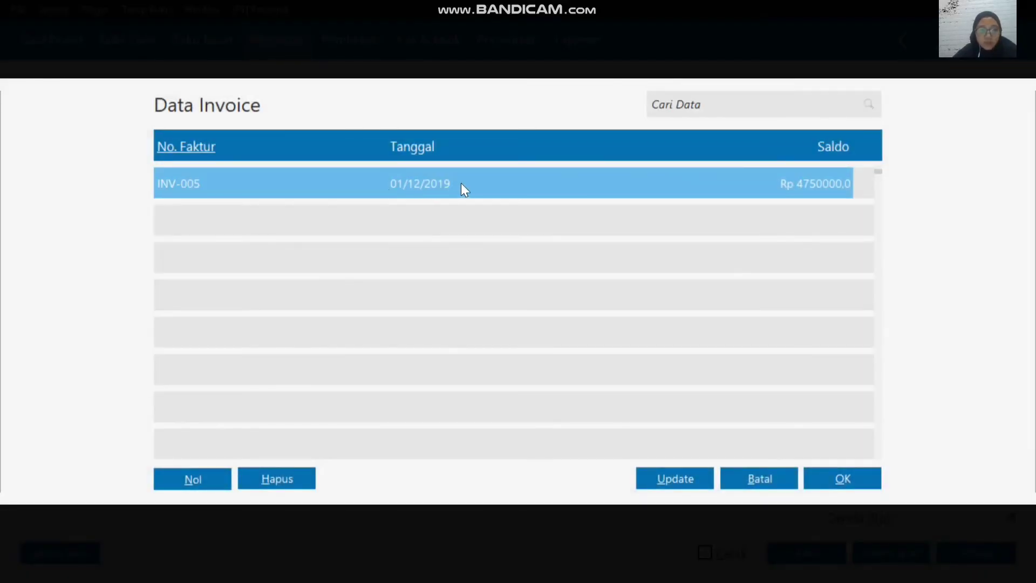
left_click(847, 486)
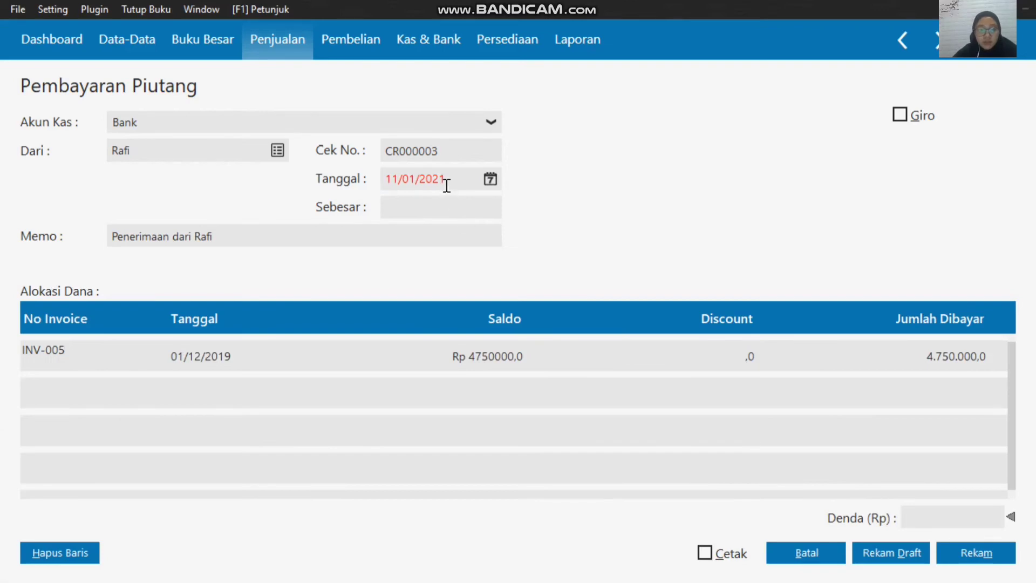
left_click(491, 178)
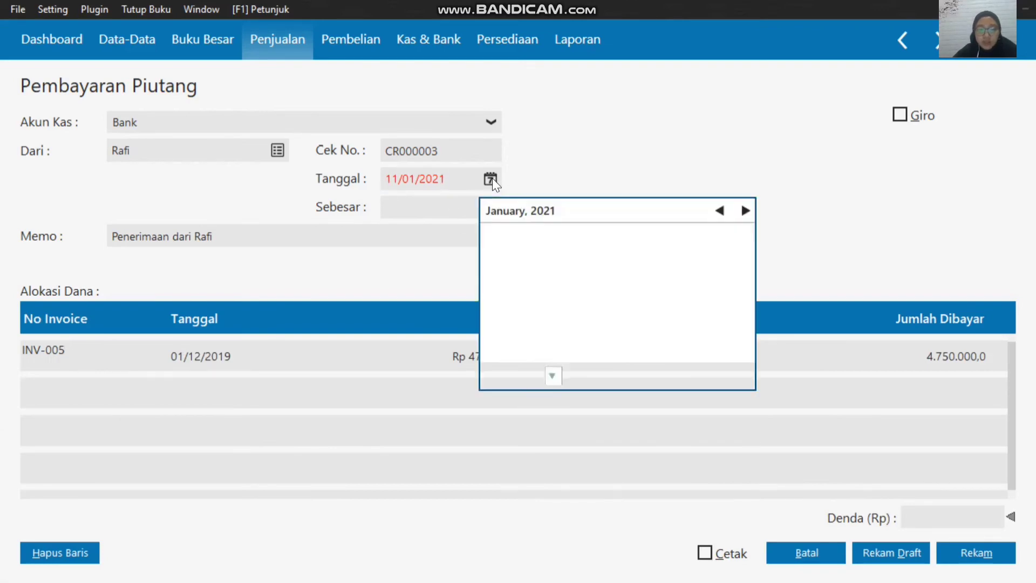
left_click(552, 377)
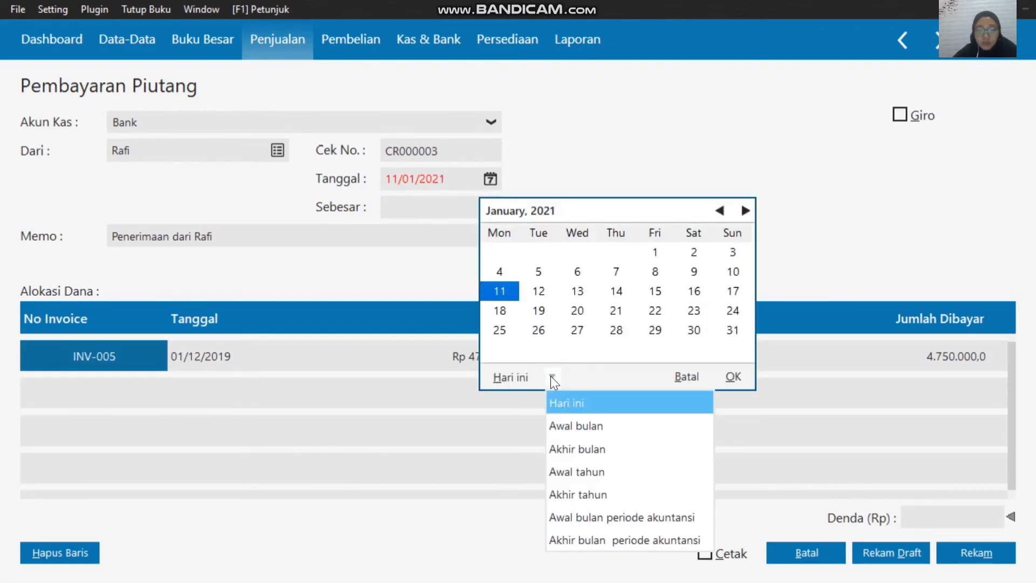
left_click(617, 517)
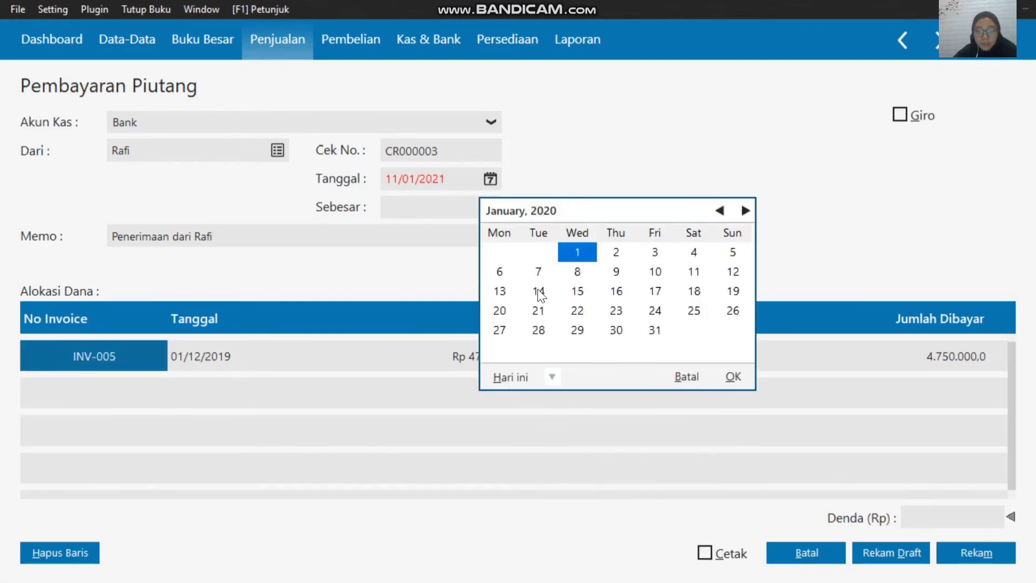
left_click(731, 292)
left_click(737, 374)
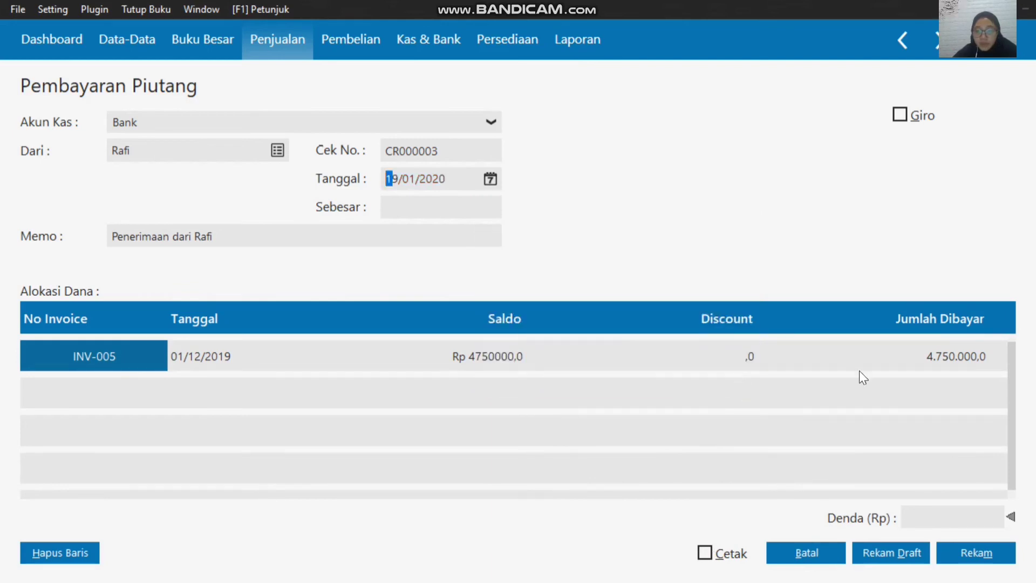
Step: Set the Jumlah Dibayar for invoice INV-005 to 4000000 and fill the Sebesar amount with the same sum
left_click(964, 357)
type("4")
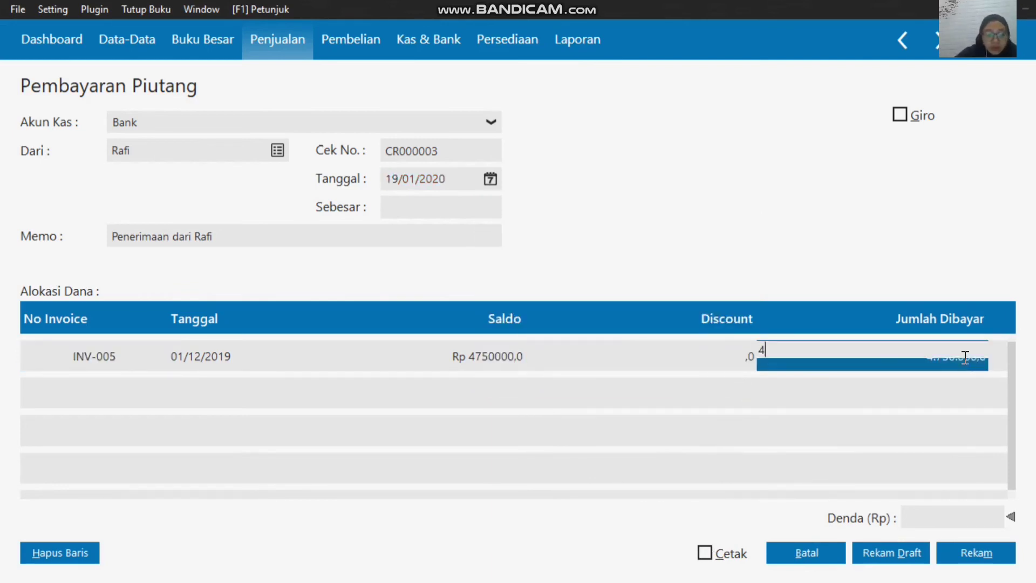
type("000000")
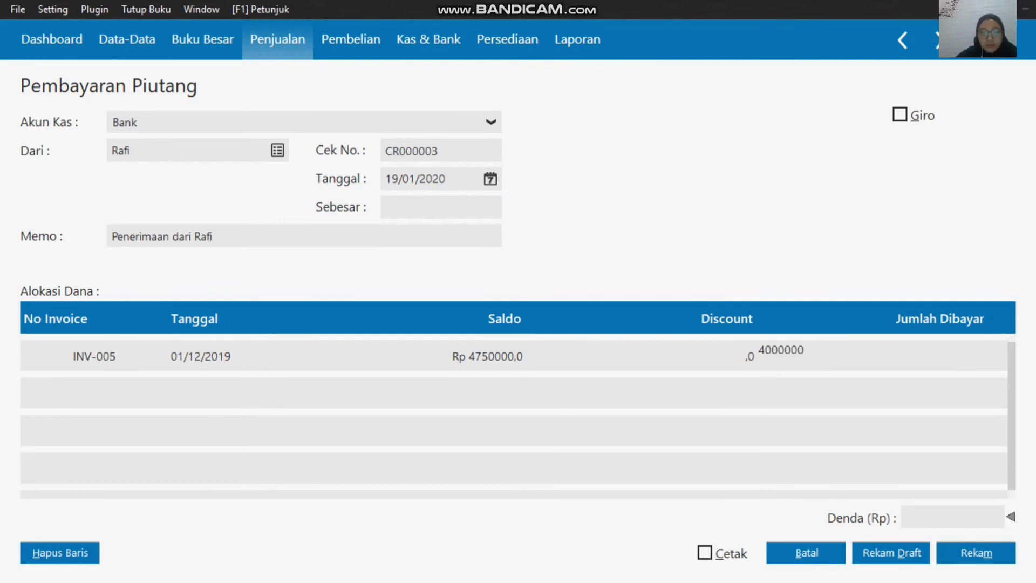
left_click(479, 206)
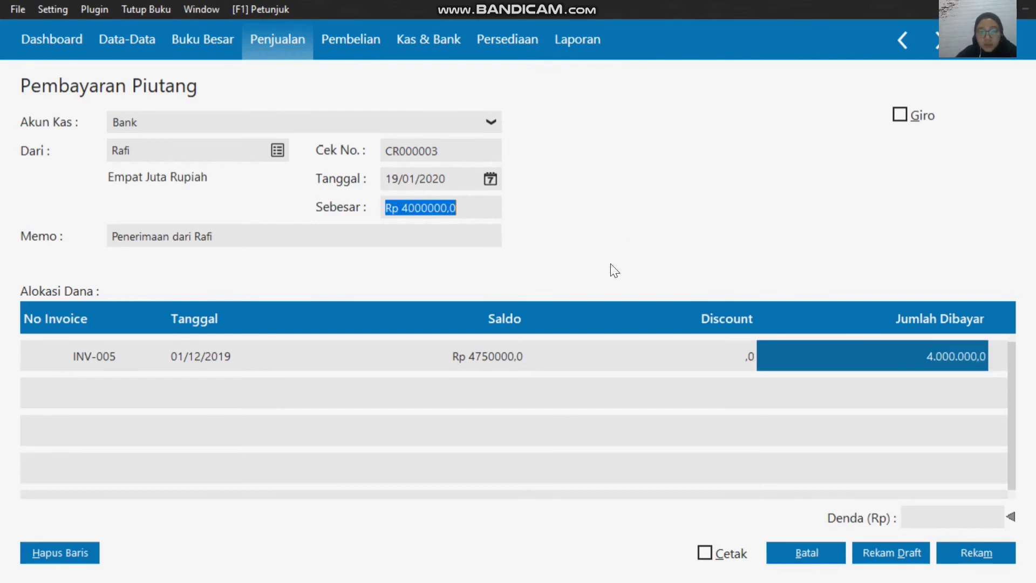
Step: Record the receivable payment for invoice INV-005 and close the new blank payment form
left_click(960, 552)
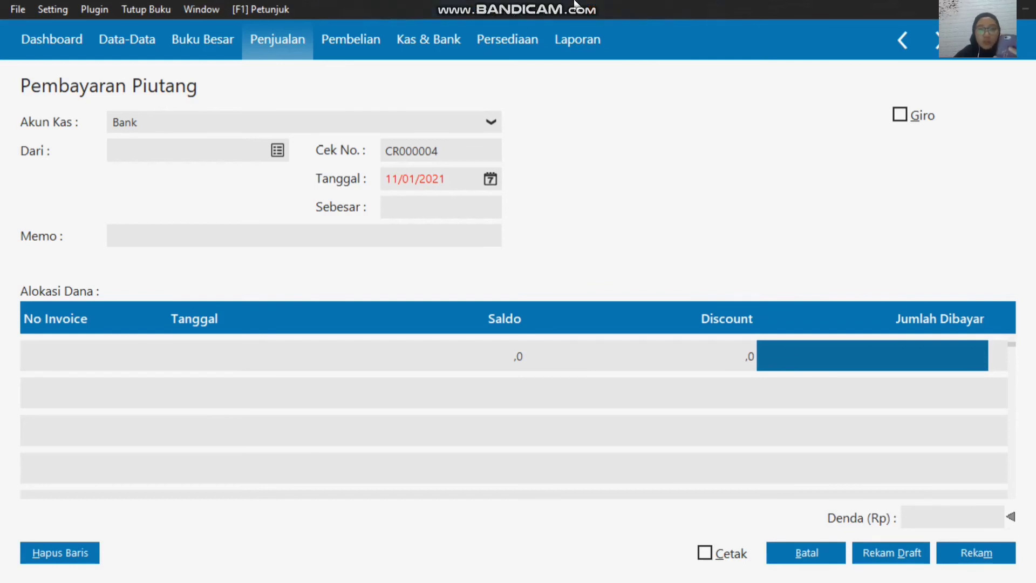
left_click(810, 554)
mouse_move(583, 13)
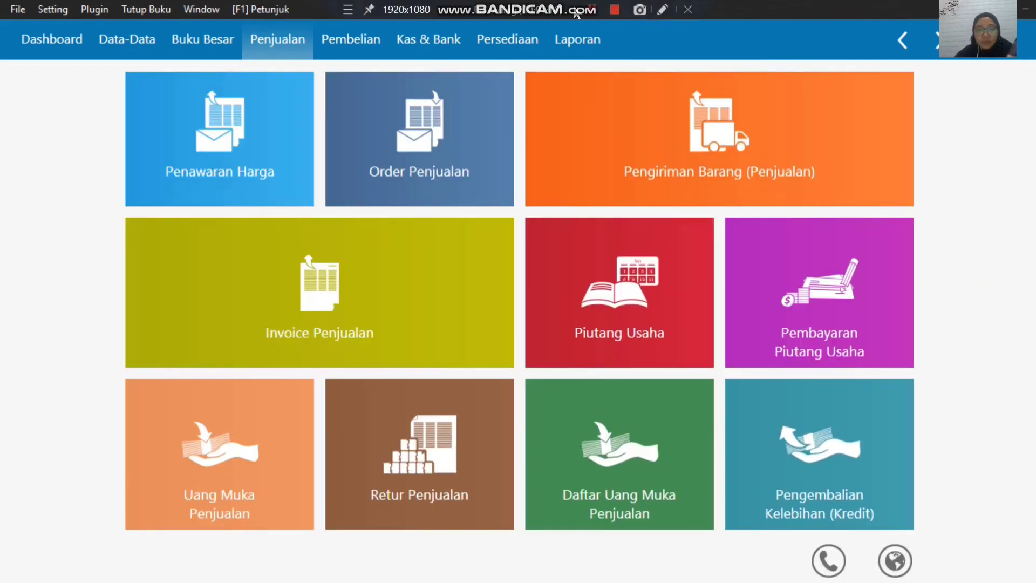
Step: Start a new Pembayaran Piutang Usaha entry for Toko Anugrah and mark it as a Giro payment
mouse_move(751, 318)
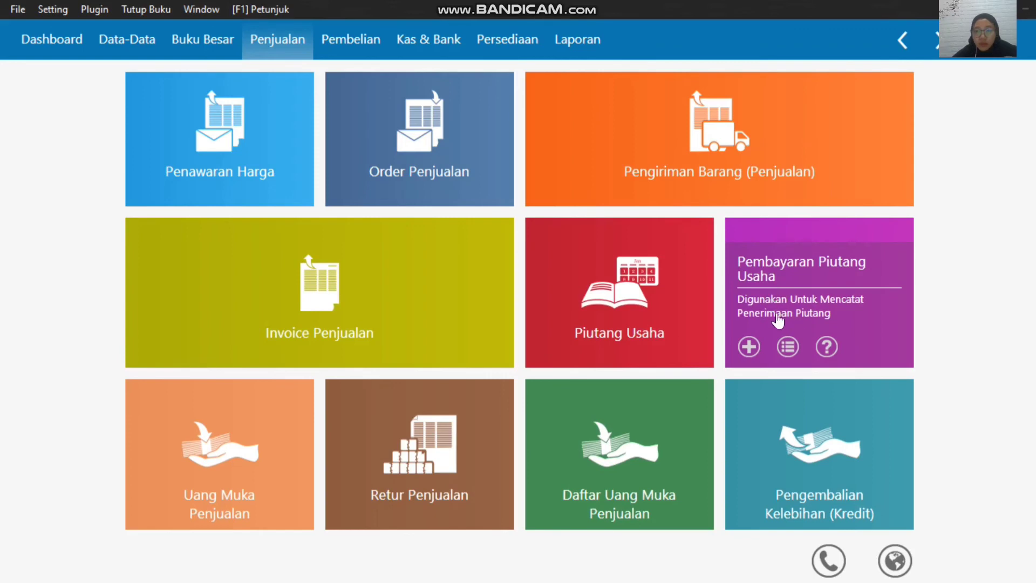
left_click(749, 347)
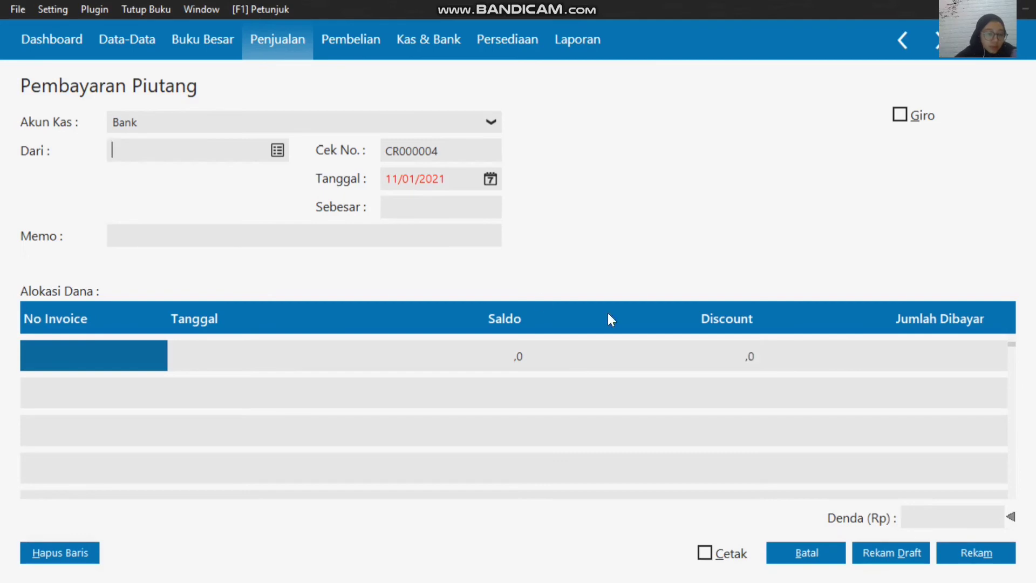
left_click(278, 150)
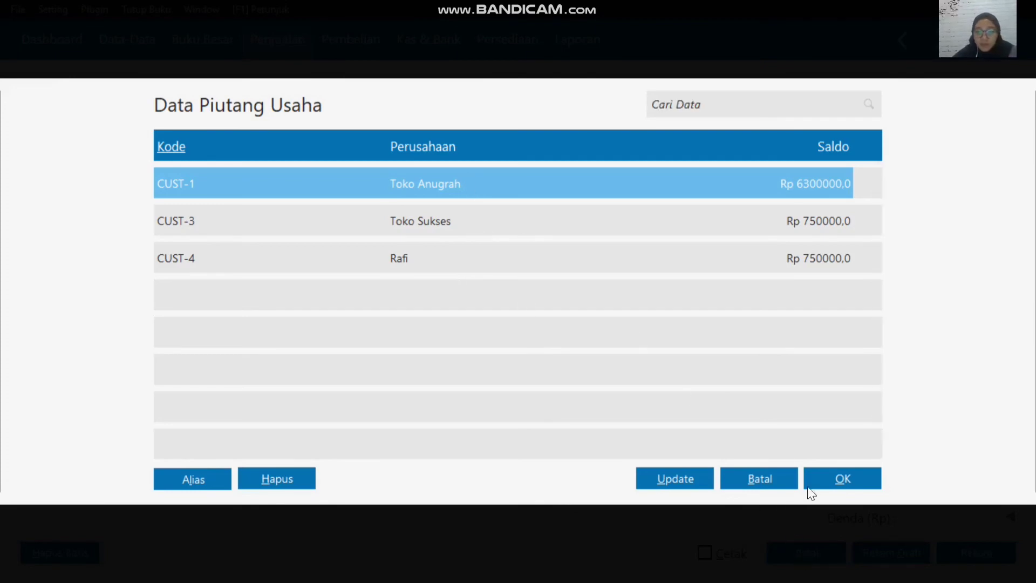
left_click(838, 481)
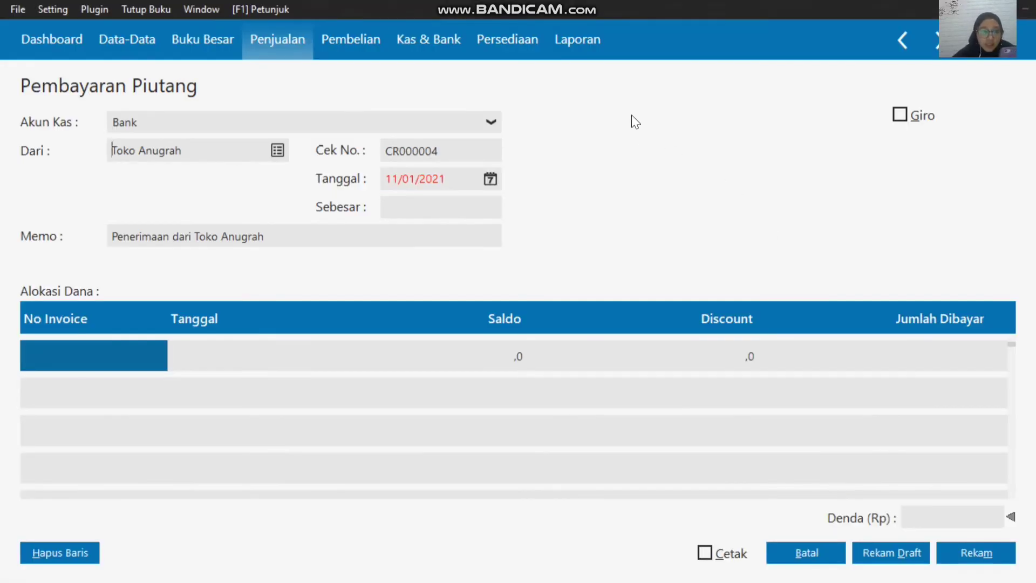
left_click(899, 116)
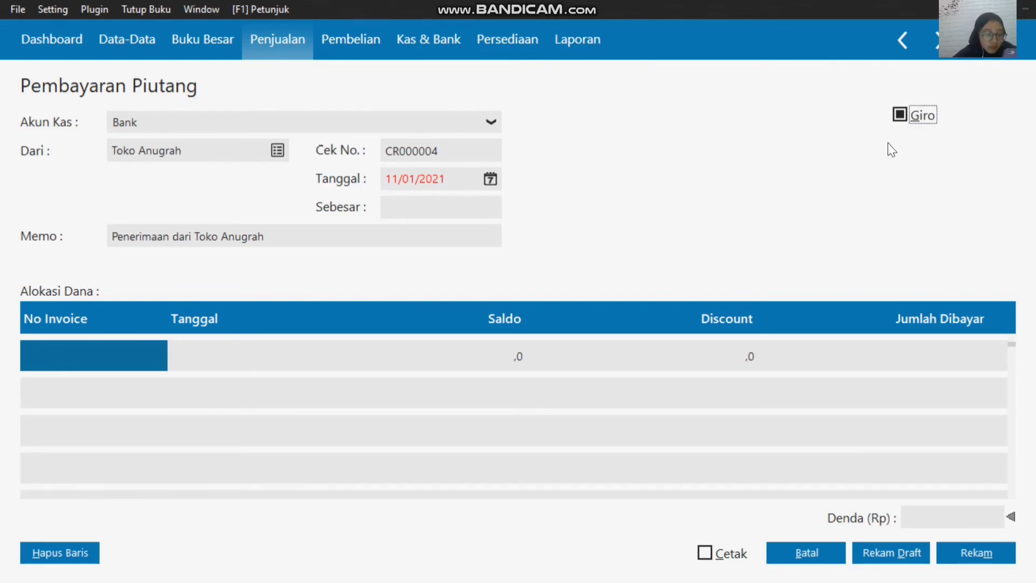
Step: Set the Toko Anugrah receivable payment's date to 20/01/2020
left_click(489, 179)
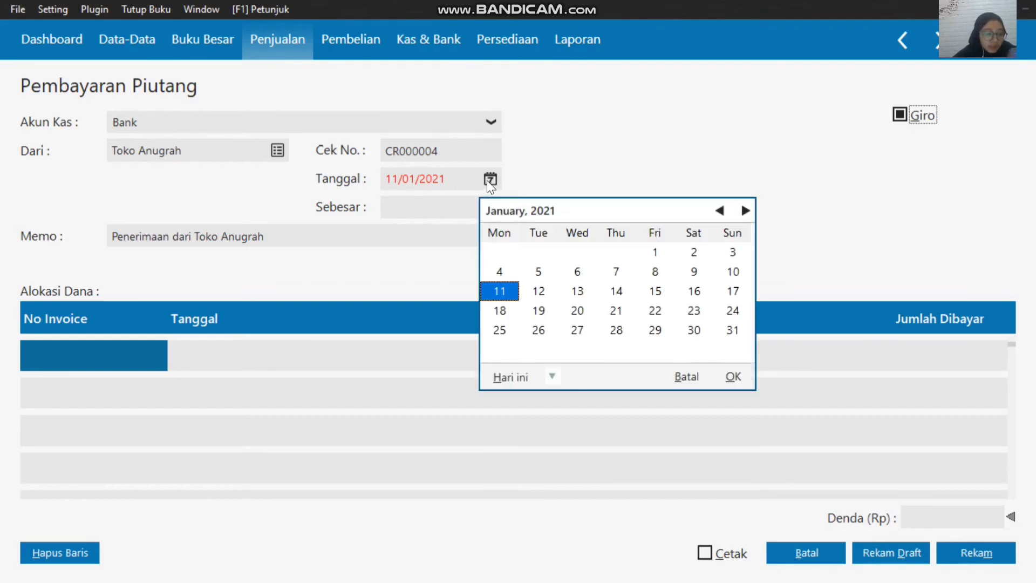
left_click(552, 377)
left_click(619, 519)
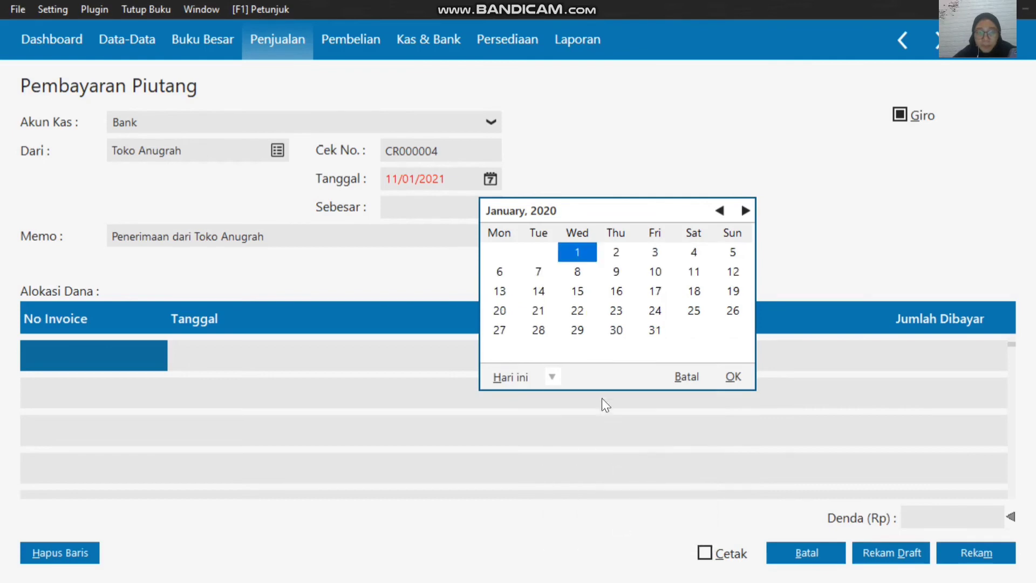
left_click(508, 309)
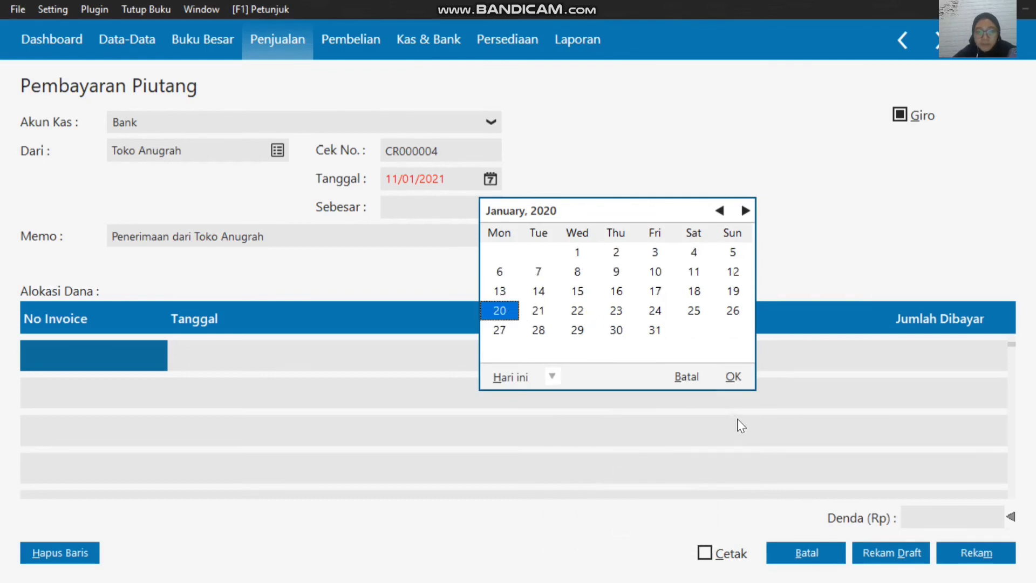
left_click(735, 378)
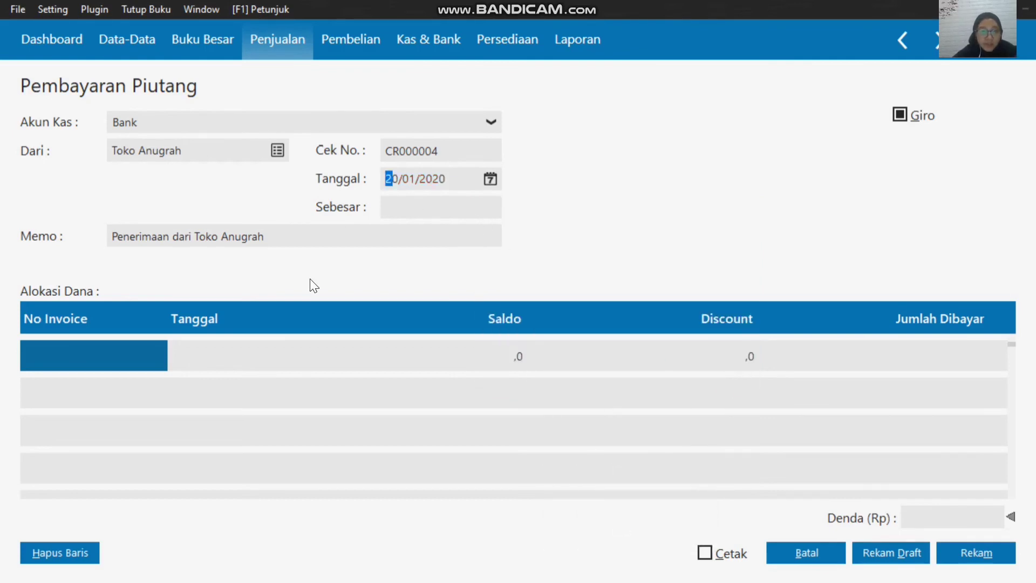
Step: Allocate the Toko Anugrah payment to invoice INV-001 with a Jumlah Dibayar of 2000000
double_click(72, 357)
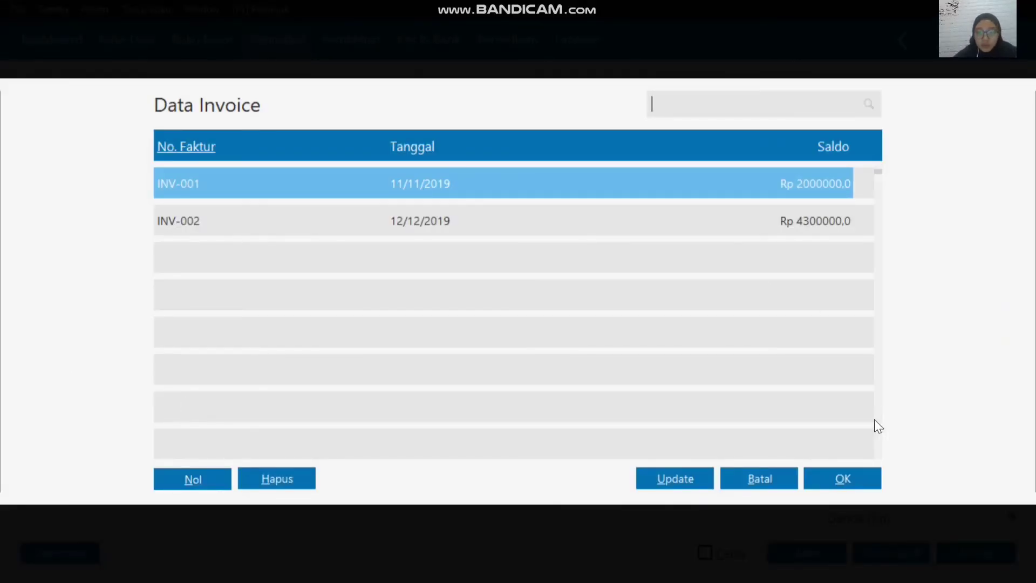
left_click(852, 480)
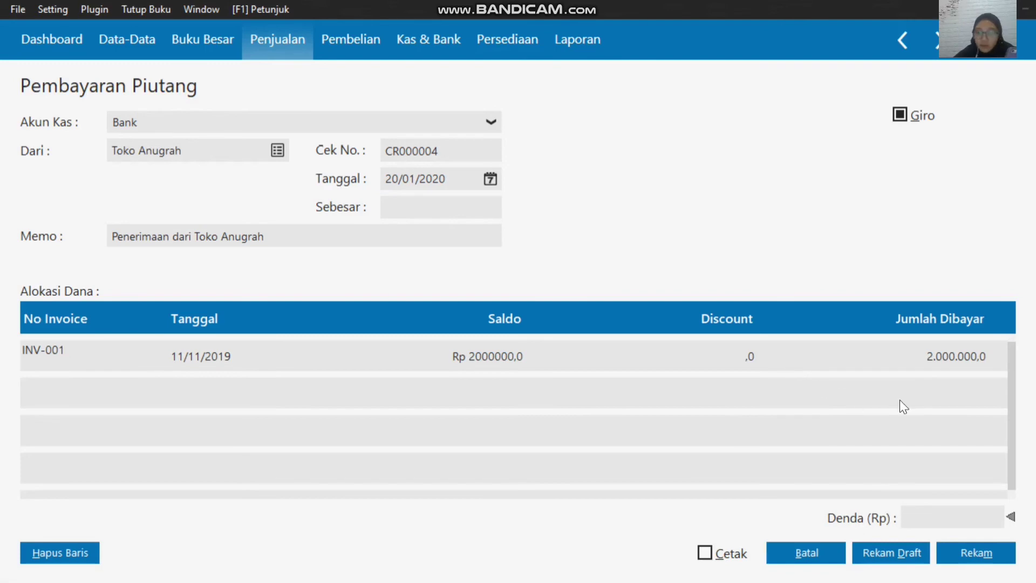
left_click(943, 357)
type("2")
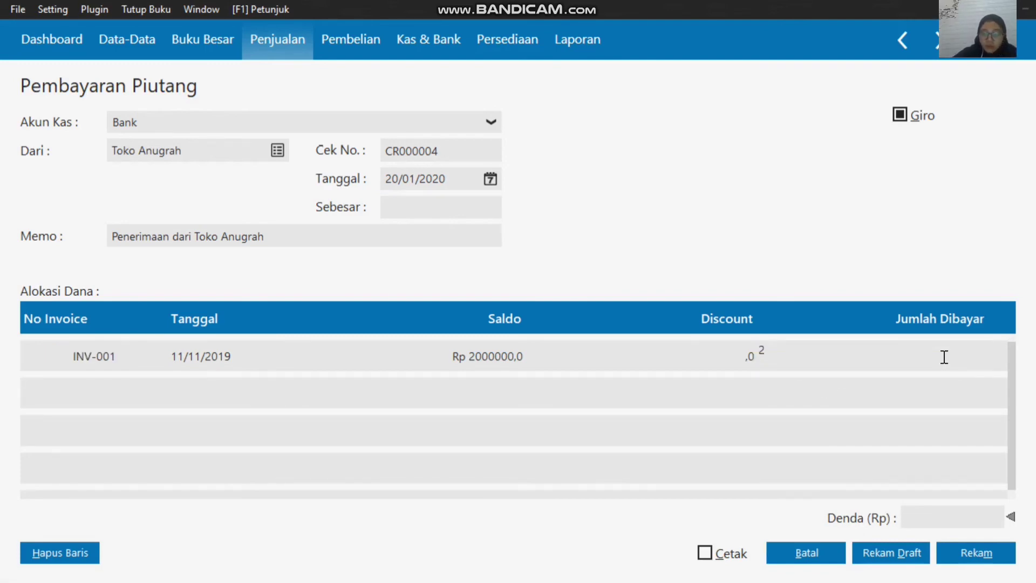
type("00000")
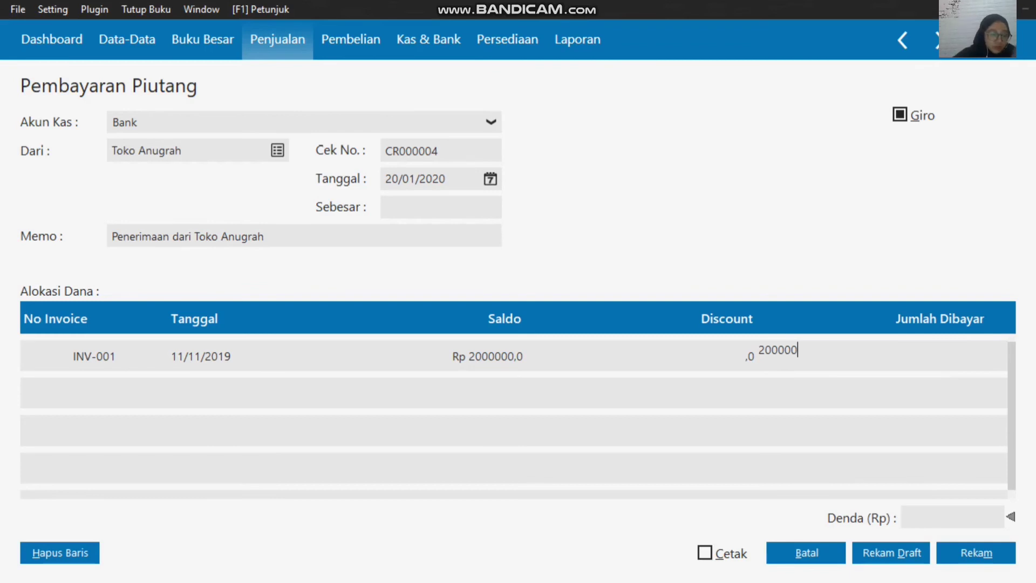
type("0")
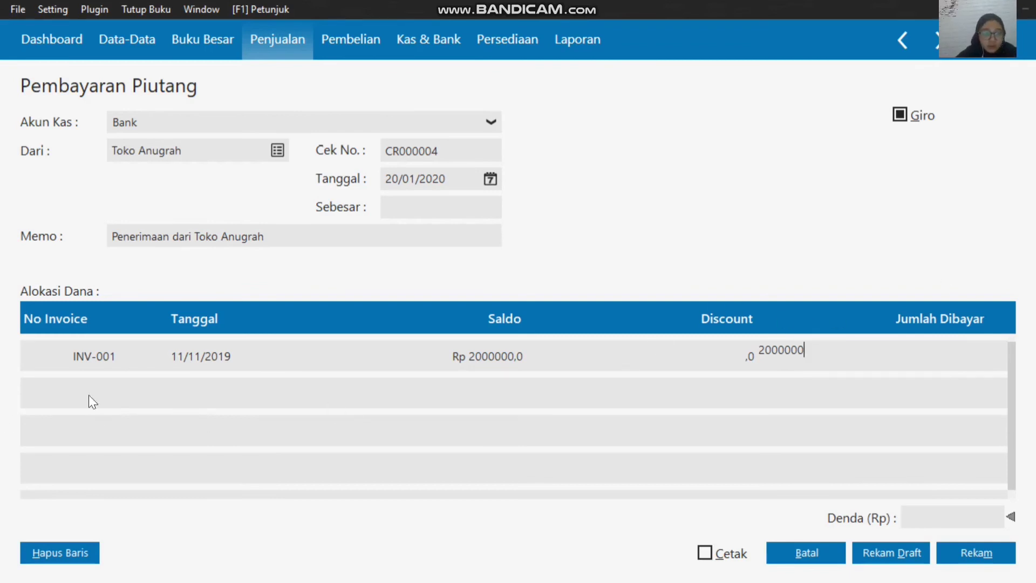
key("Return")
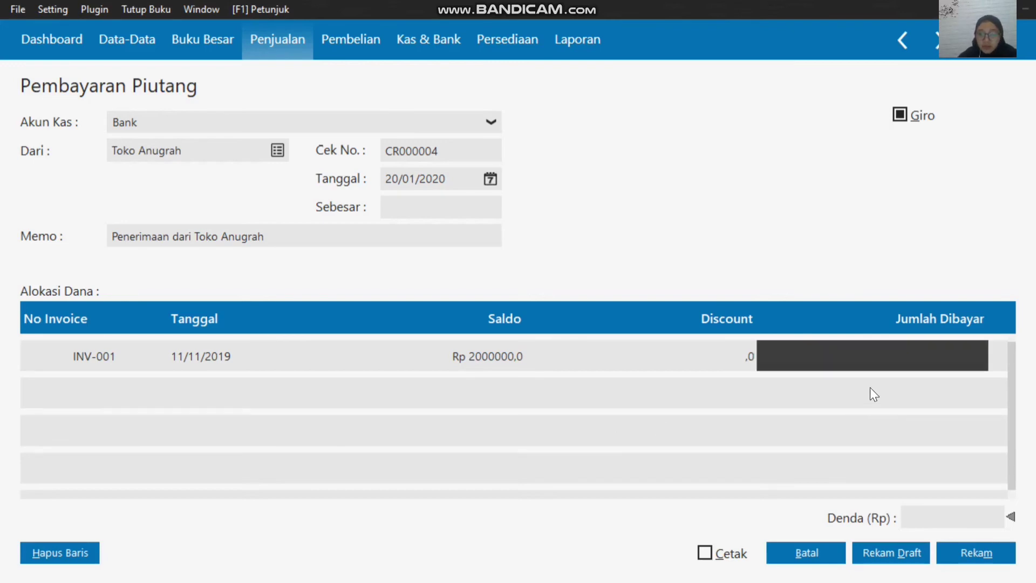
key("Return")
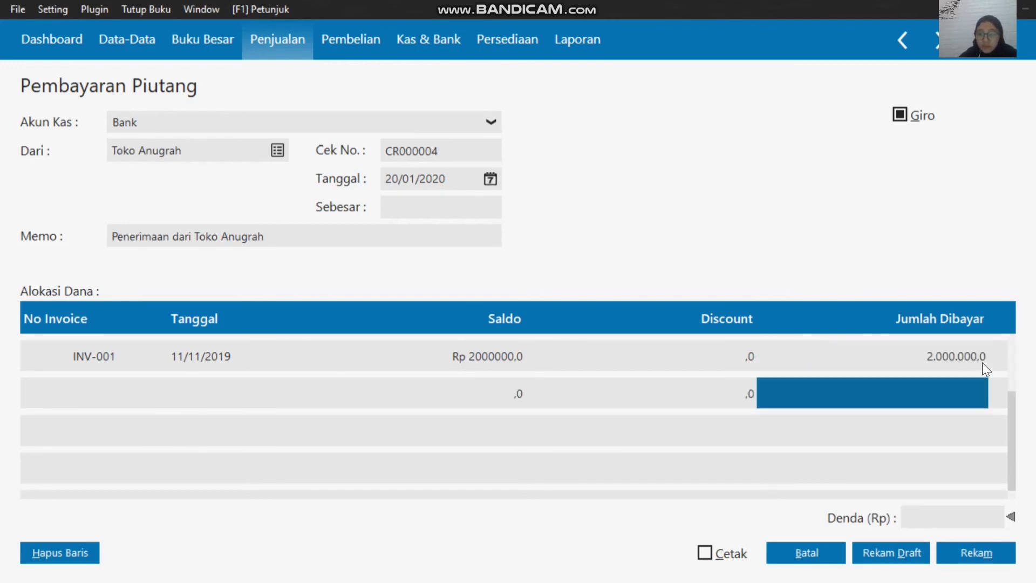
Step: Add invoice INV-002 to the allocation with a Jumlah Dibayar of 4000000 and fill the Sebesar amount with the 6000000 total
double_click(79, 395)
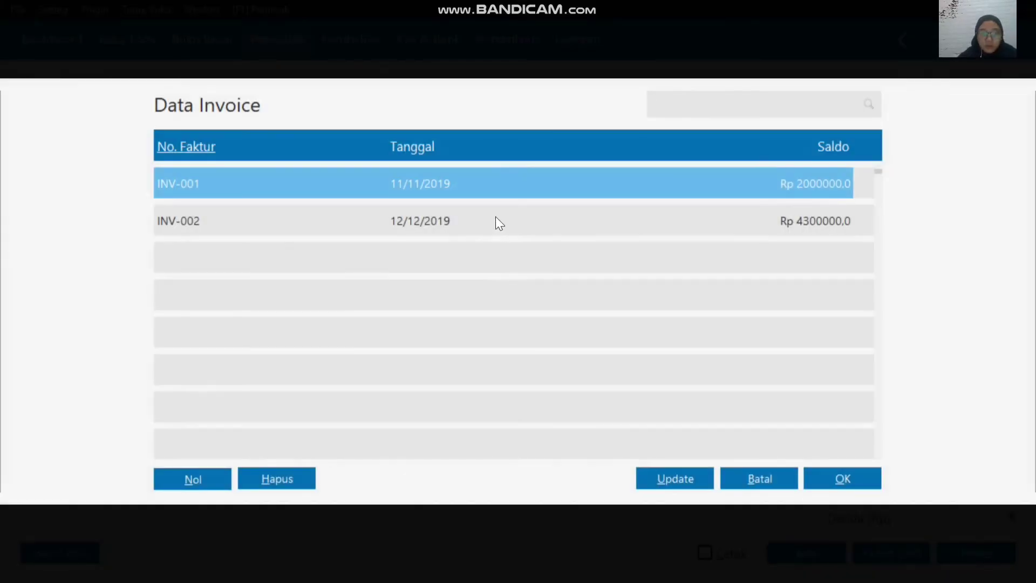
left_click(543, 229)
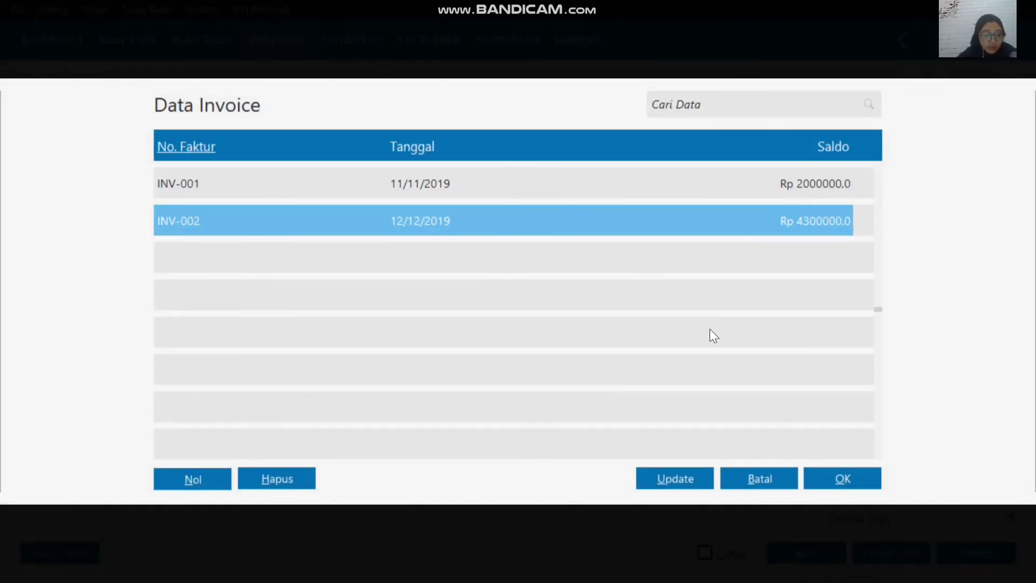
left_click(829, 478)
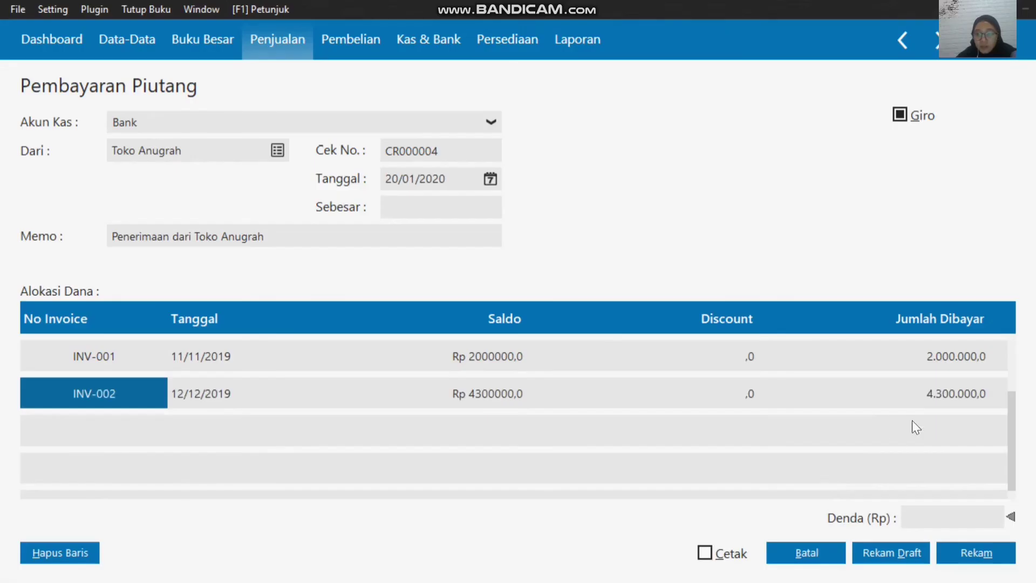
left_click(941, 389)
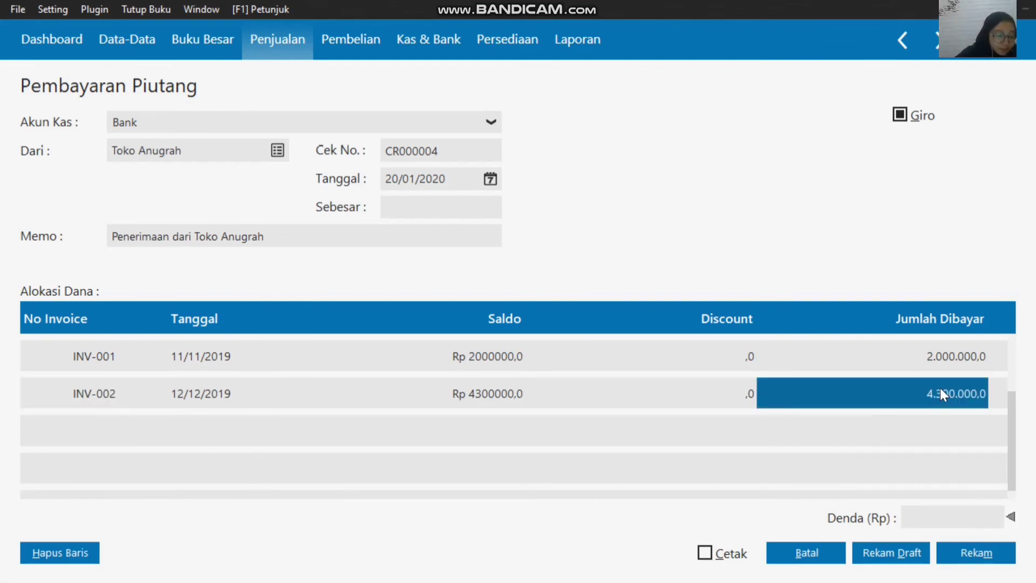
type("4")
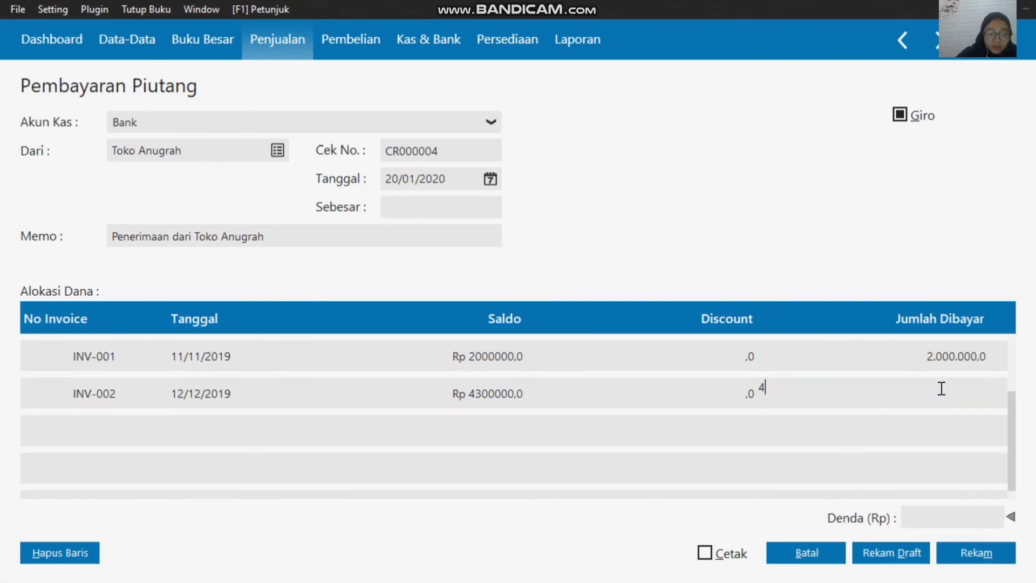
type("000000")
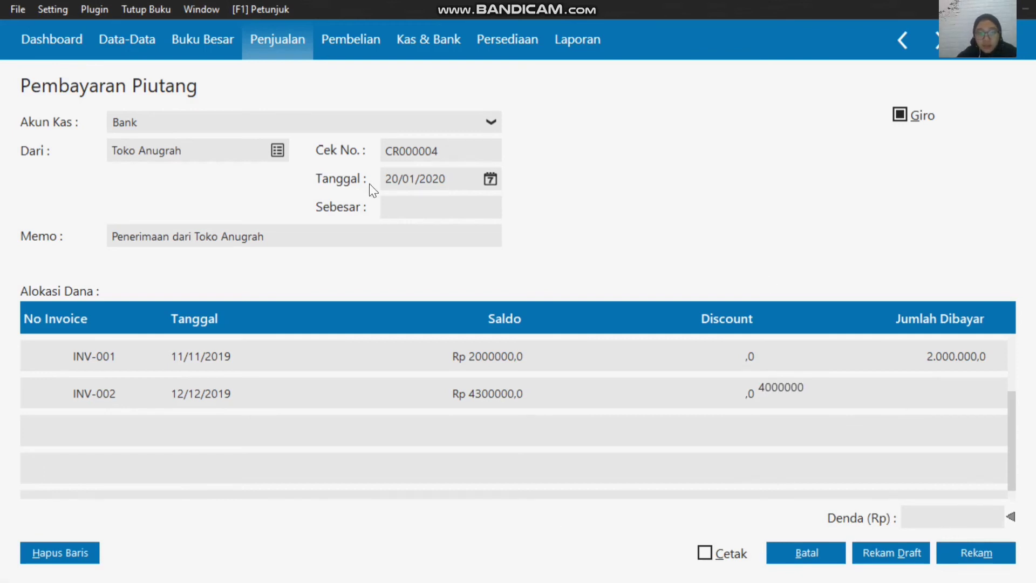
left_click(411, 205)
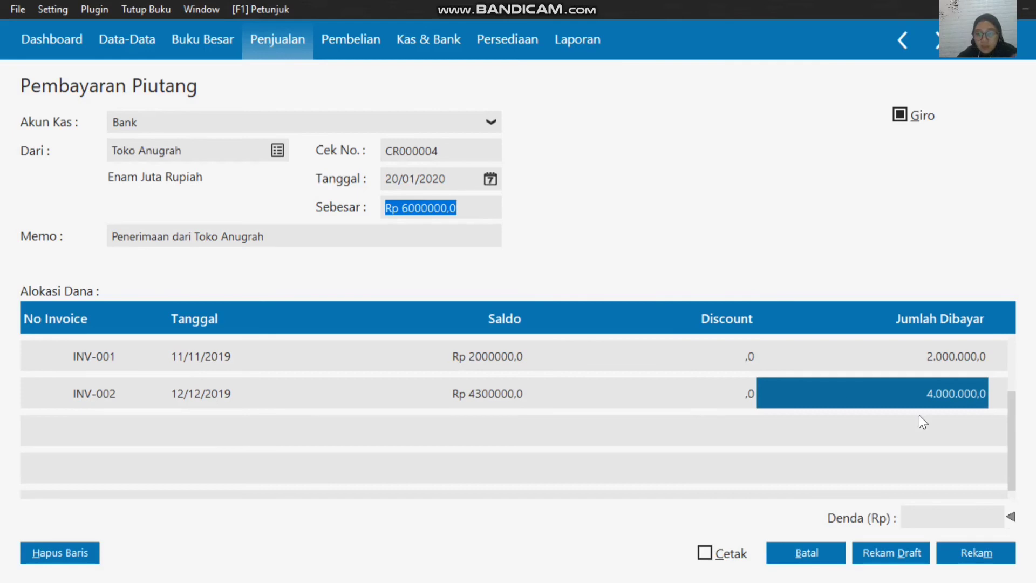
Step: Submit the payment for recording and enter giro number BG010023 with a Jatuh Tempo of 24/01/2020 in the giro information
left_click(969, 556)
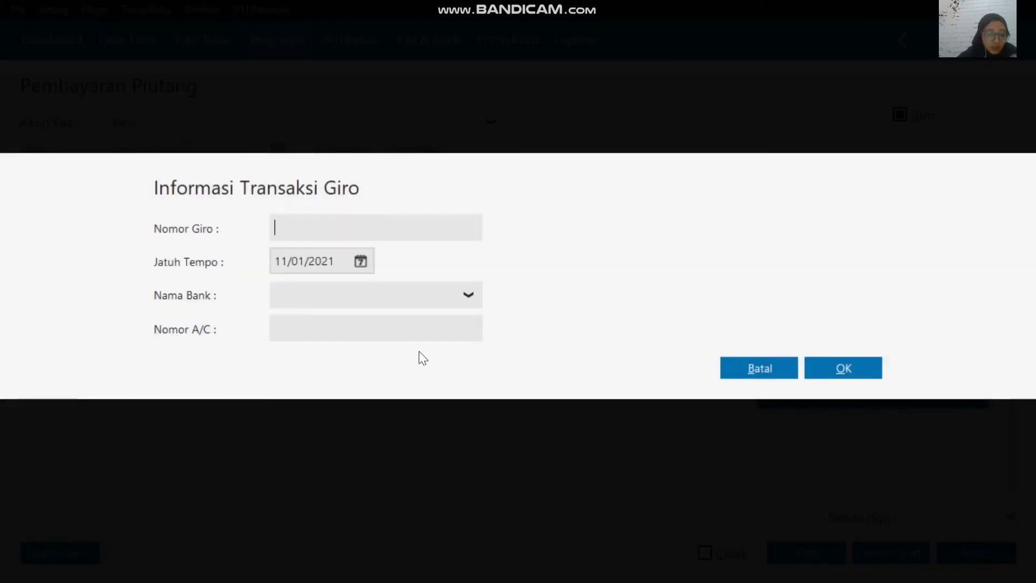
type("BG")
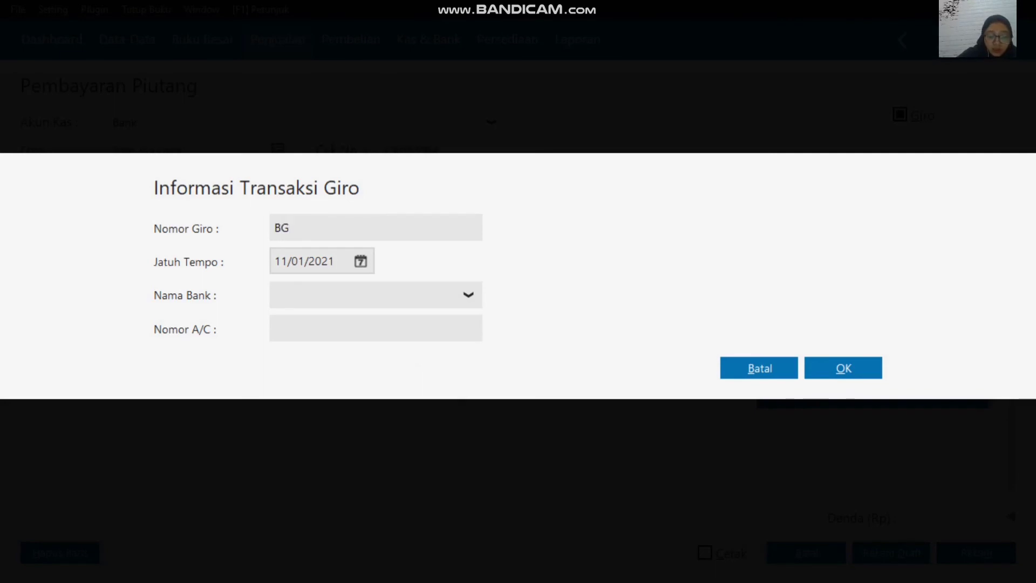
type("01")
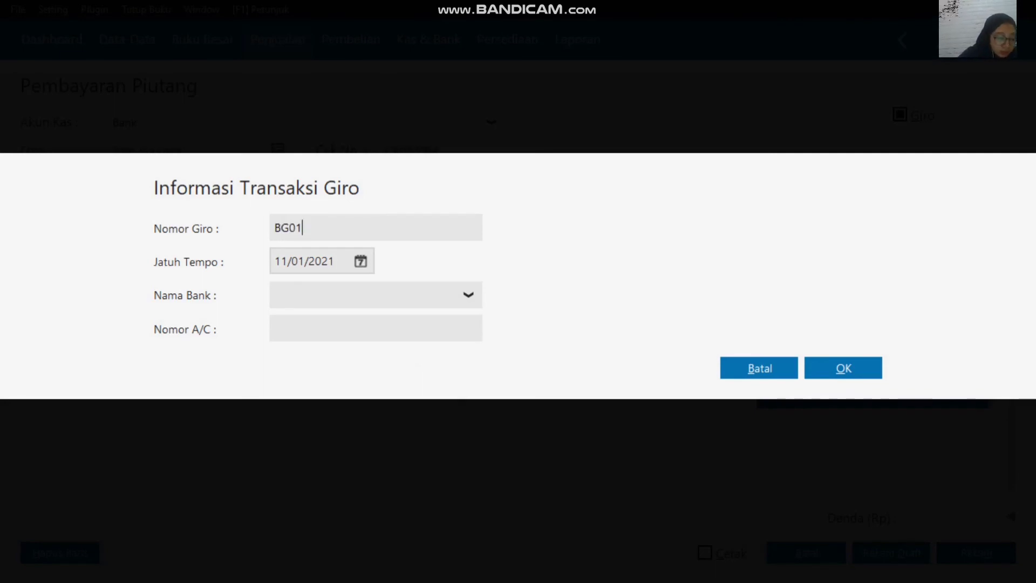
type("0023")
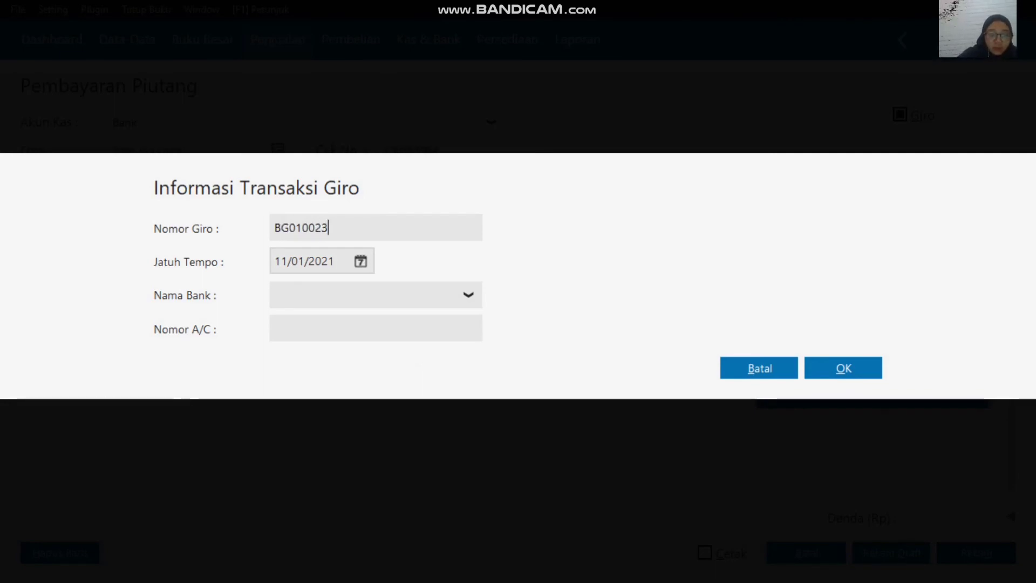
left_click(361, 260)
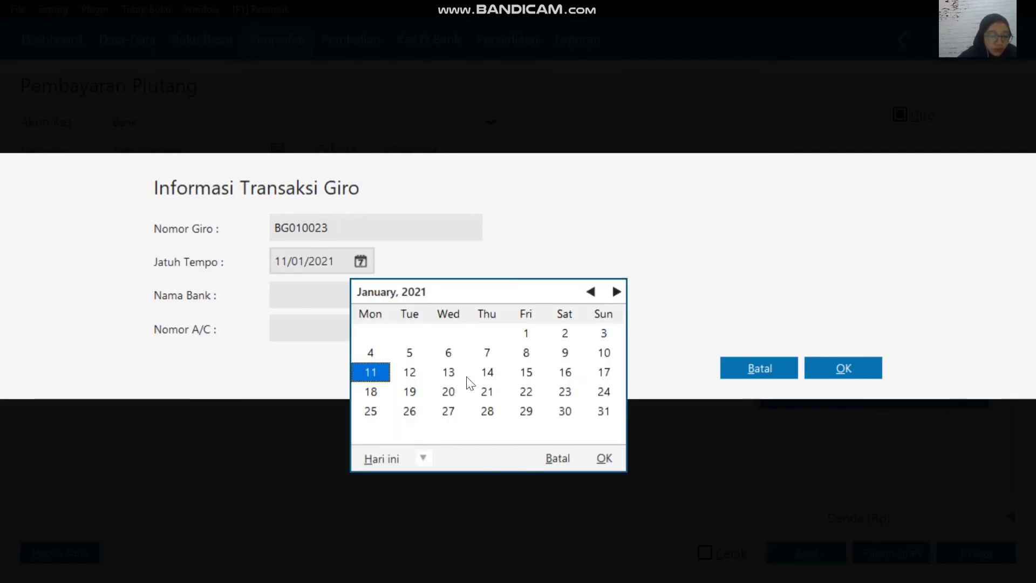
left_click(421, 459)
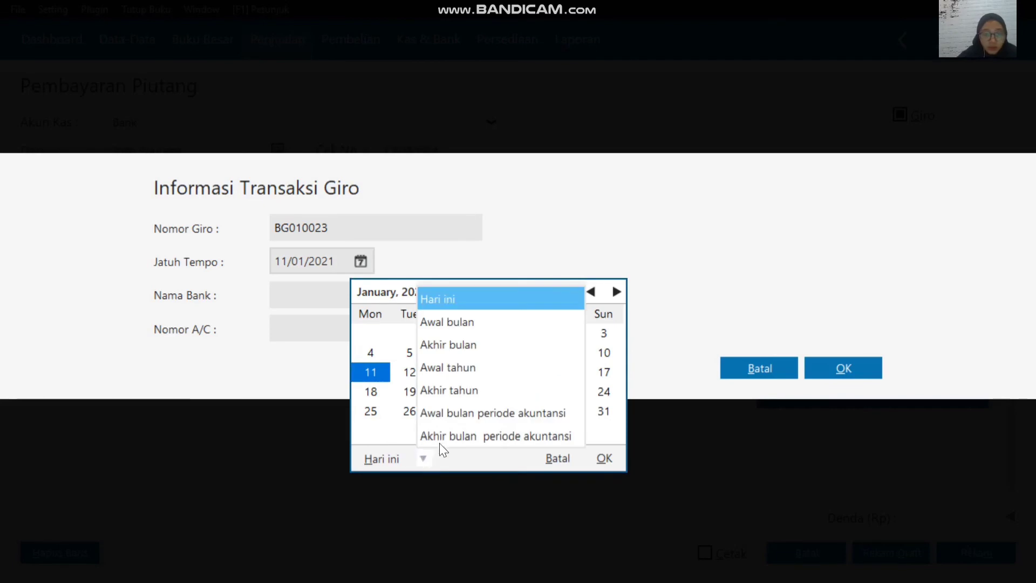
left_click(484, 415)
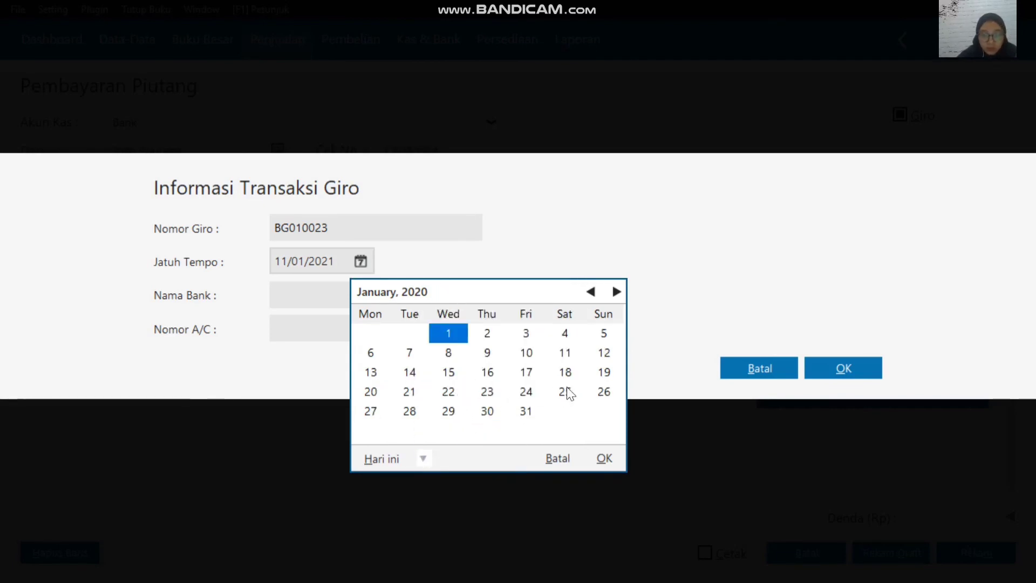
left_click(526, 391)
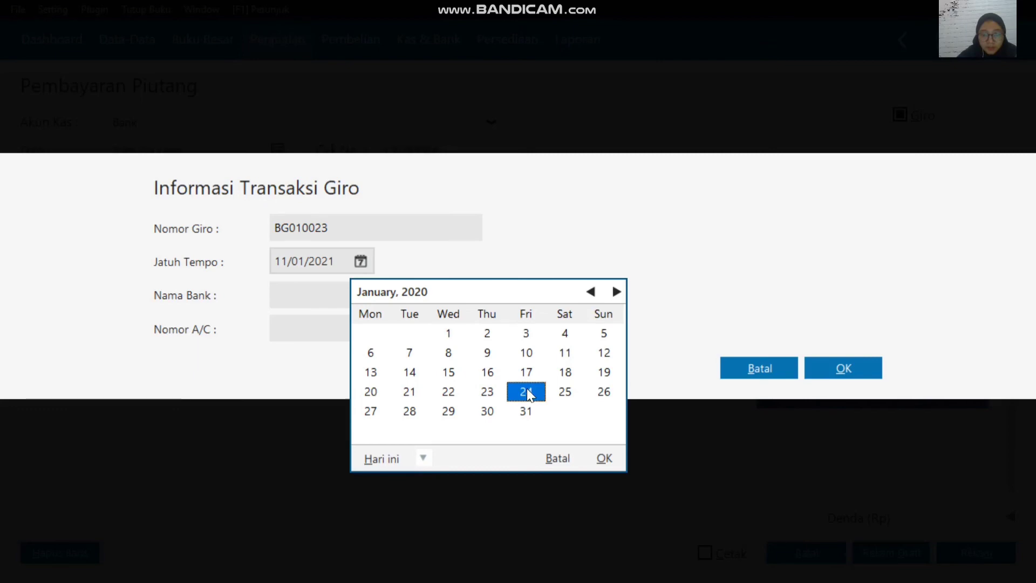
left_click(603, 458)
Step: Confirm the giro information and record the payment, declining to change the transaction date to the giro's due date
left_click(863, 370)
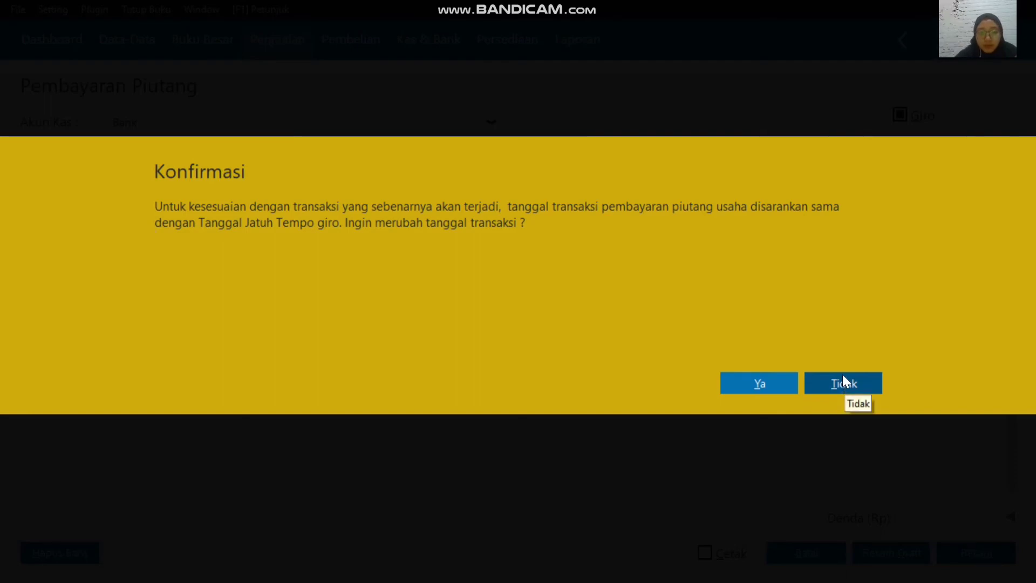
left_click(844, 383)
left_click(832, 406)
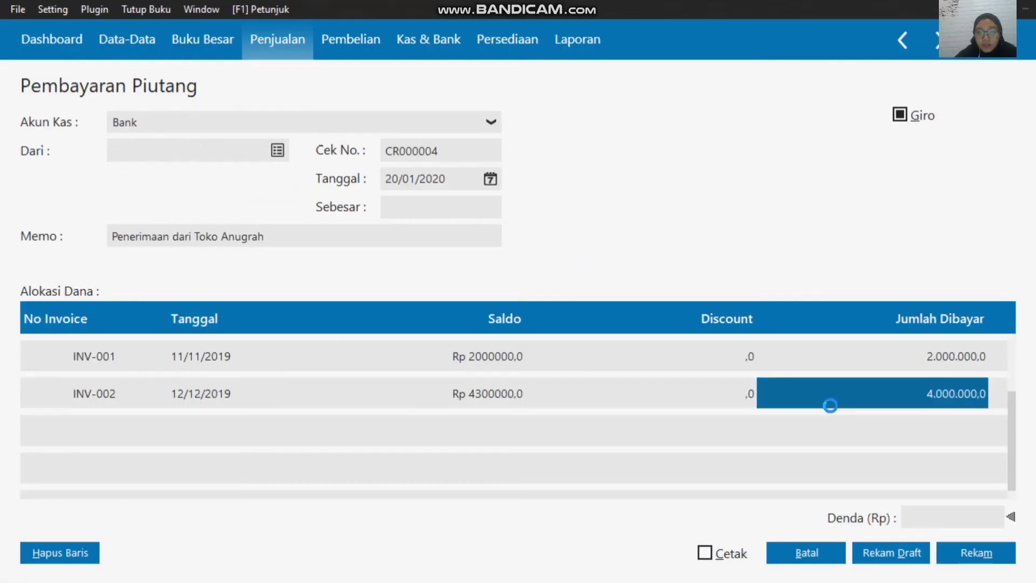
Step: Close the receivable payment form and start a new sales invoice for customer Toko Anugrah
left_click(824, 552)
mouse_move(745, 513)
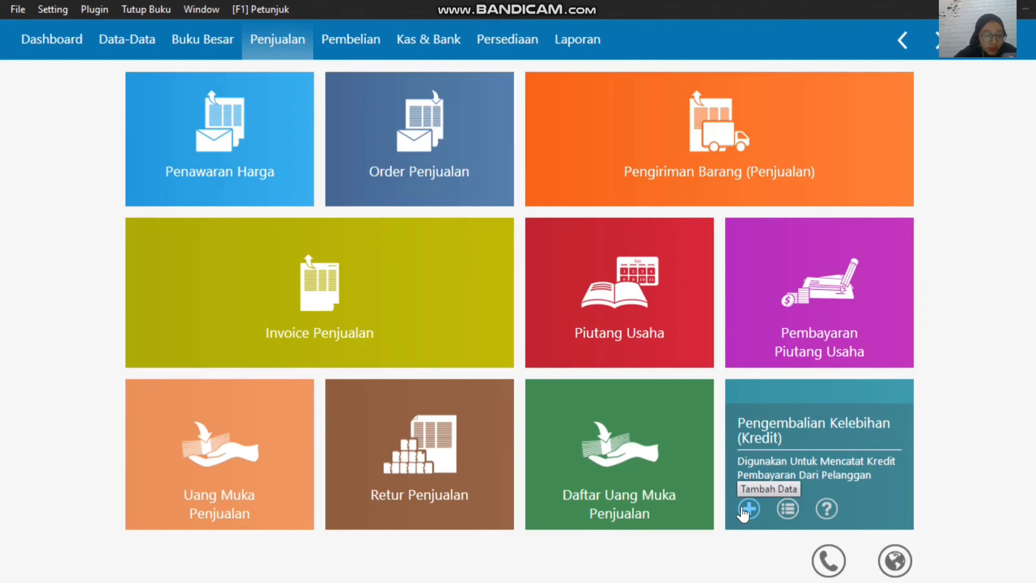
mouse_move(586, 295)
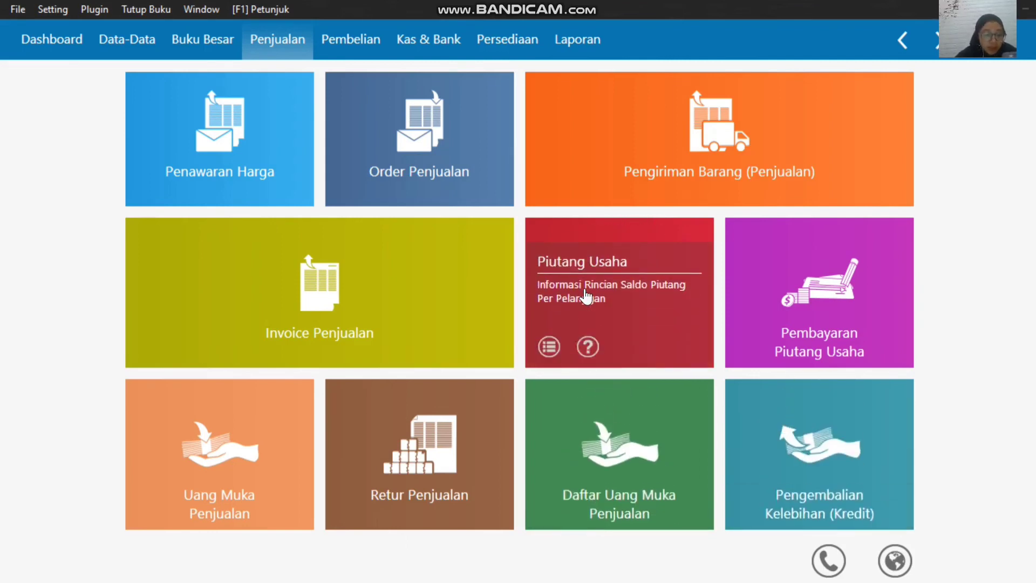
mouse_move(582, 2)
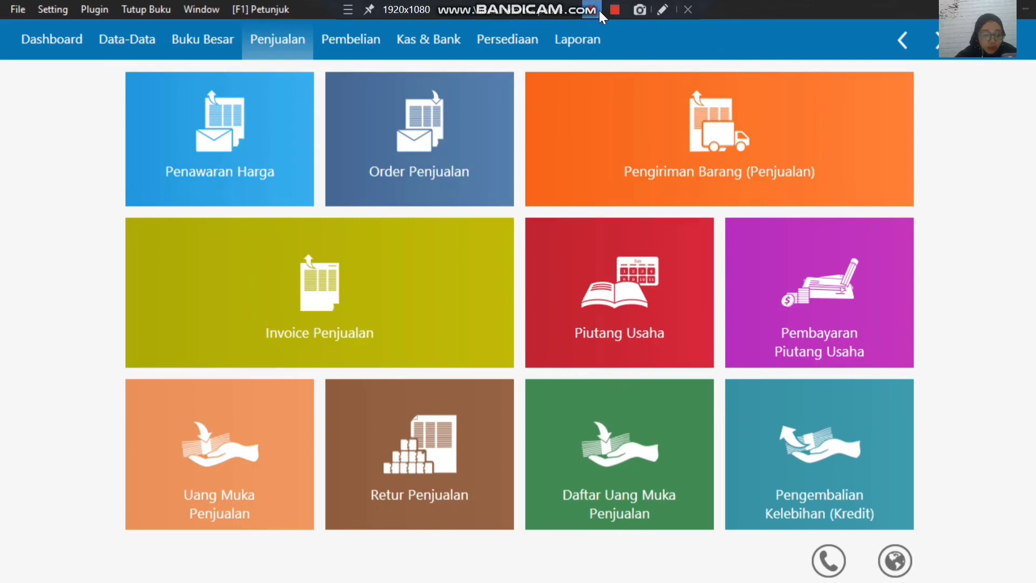
mouse_move(294, 270)
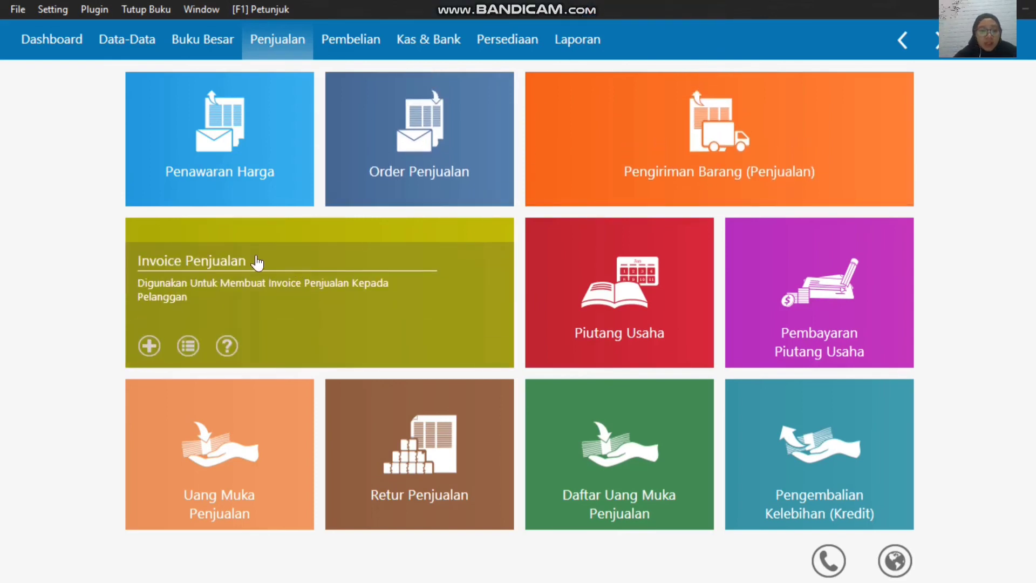
left_click(150, 345)
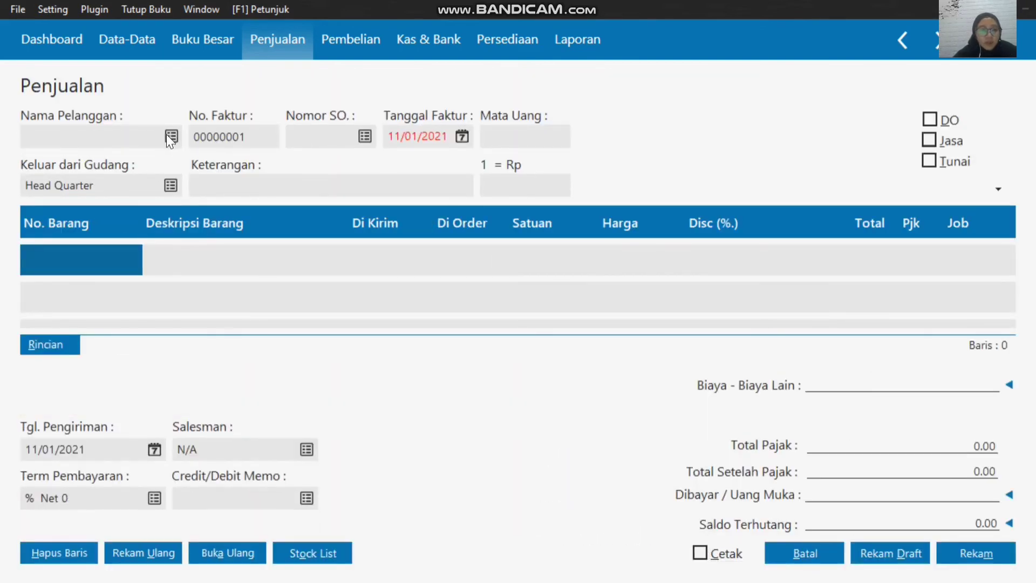
left_click(167, 135)
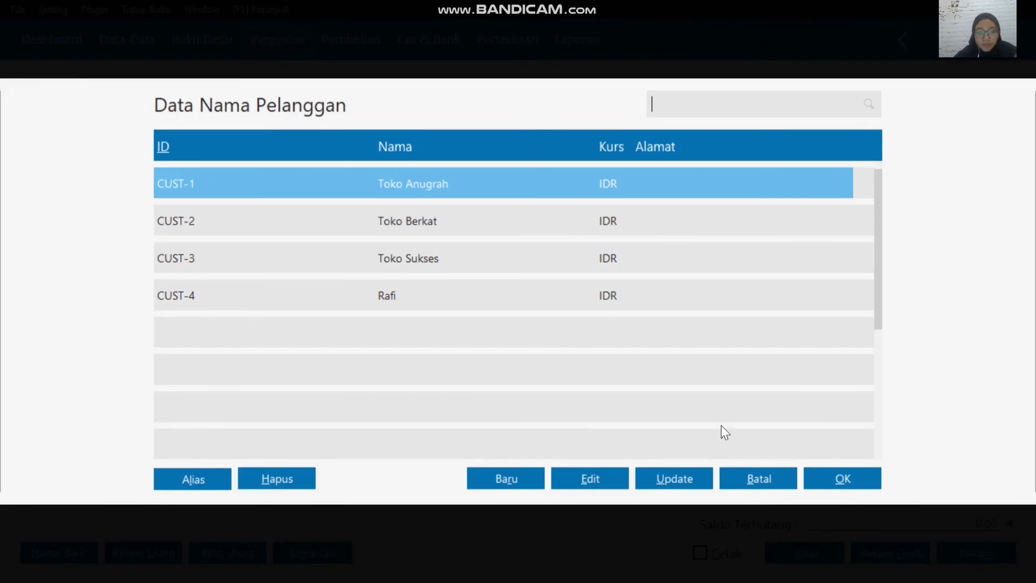
left_click(862, 481)
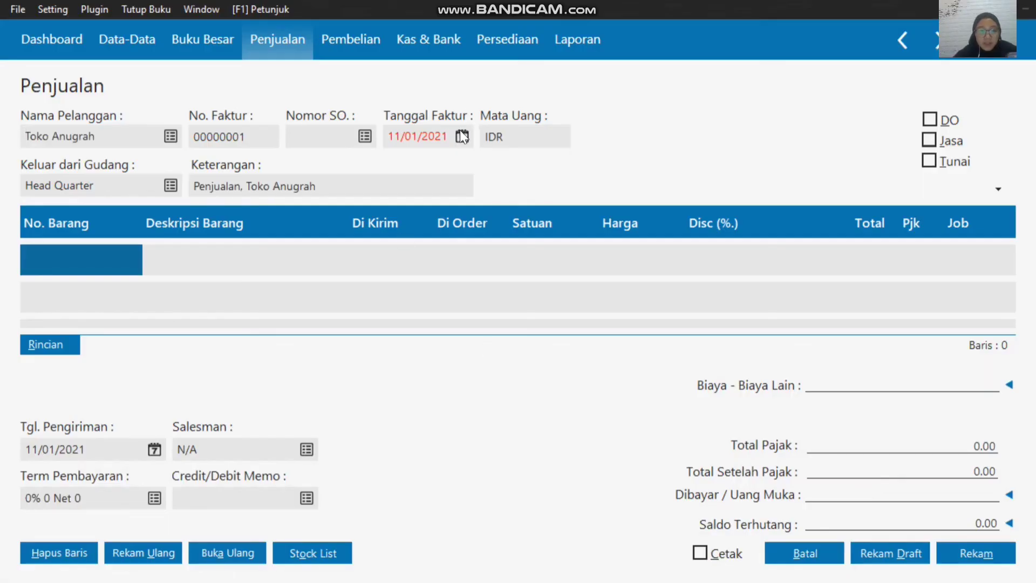
Step: Set the sales invoice's Tanggal Faktur to 21/01/2020
left_click(462, 137)
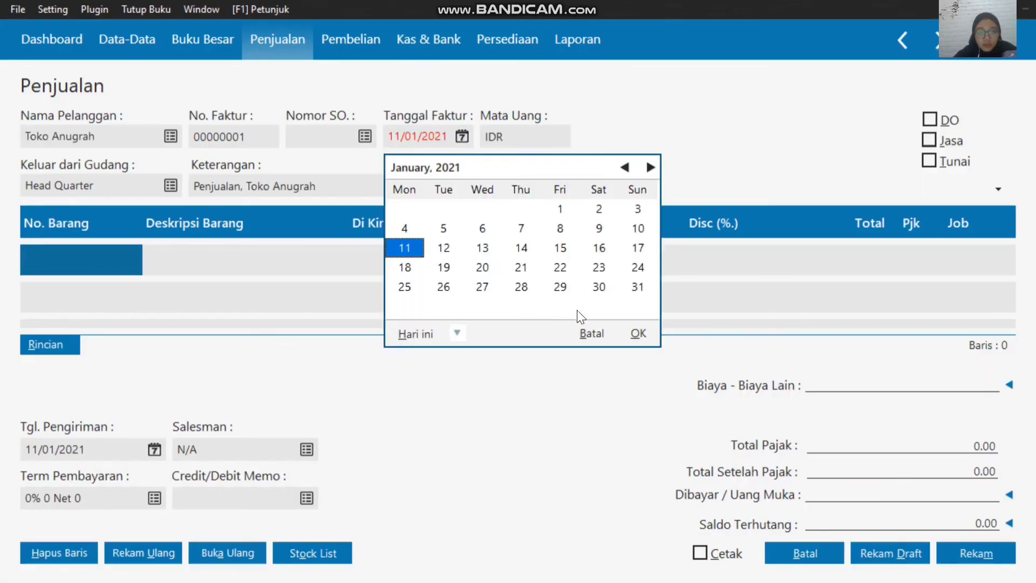
left_click(458, 333)
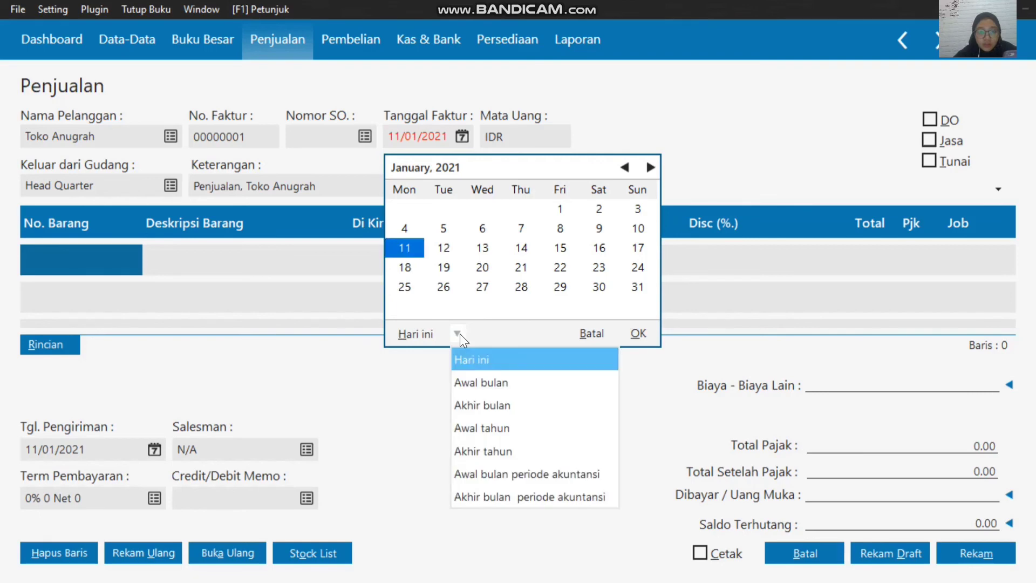
left_click(514, 475)
left_click(442, 266)
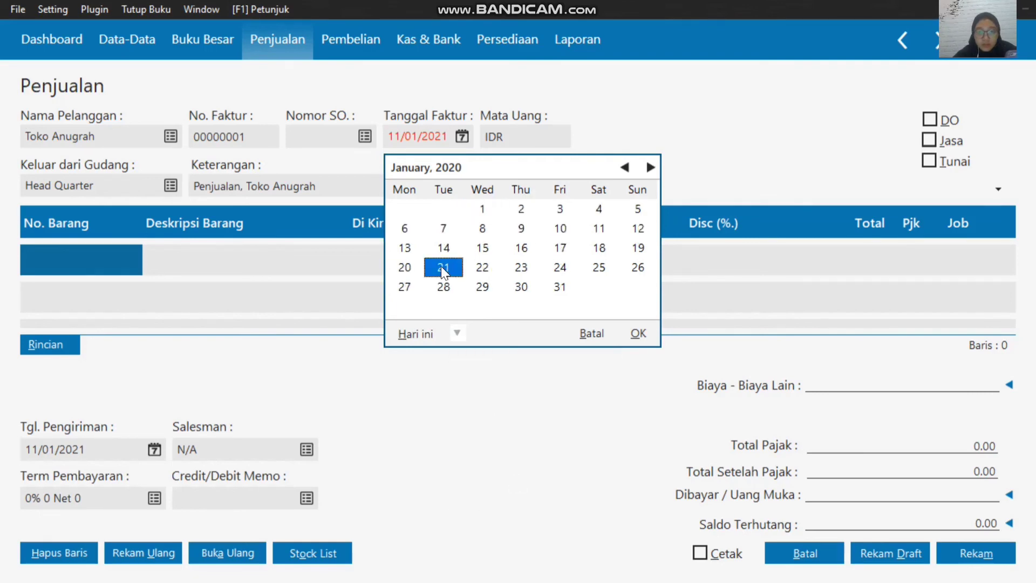
left_click(638, 333)
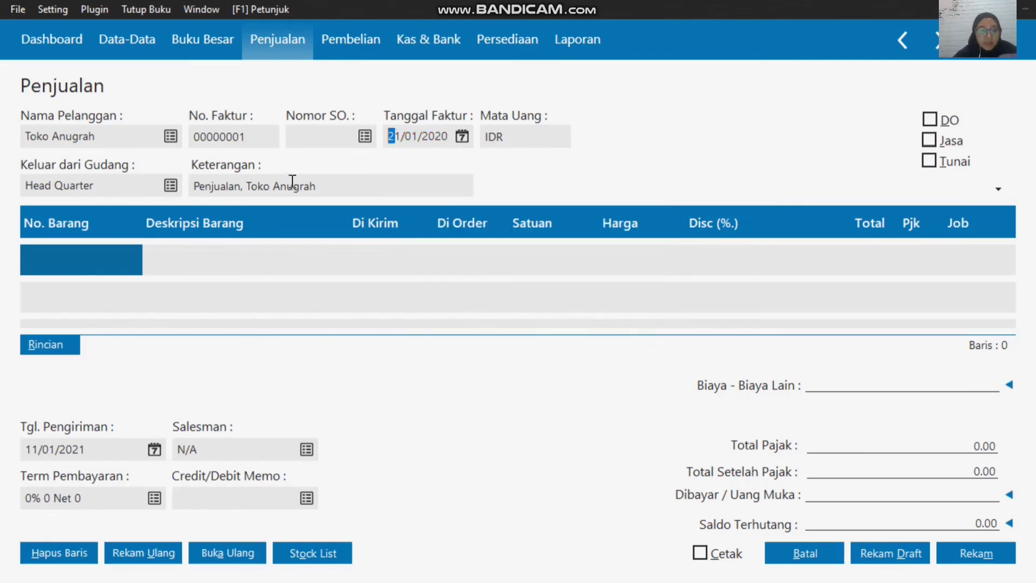
Step: Add item H-001 Samsung Galaxy J1 to the invoice with a Di Kirim quantity of 2 and a Harga of 2000000
double_click(110, 257)
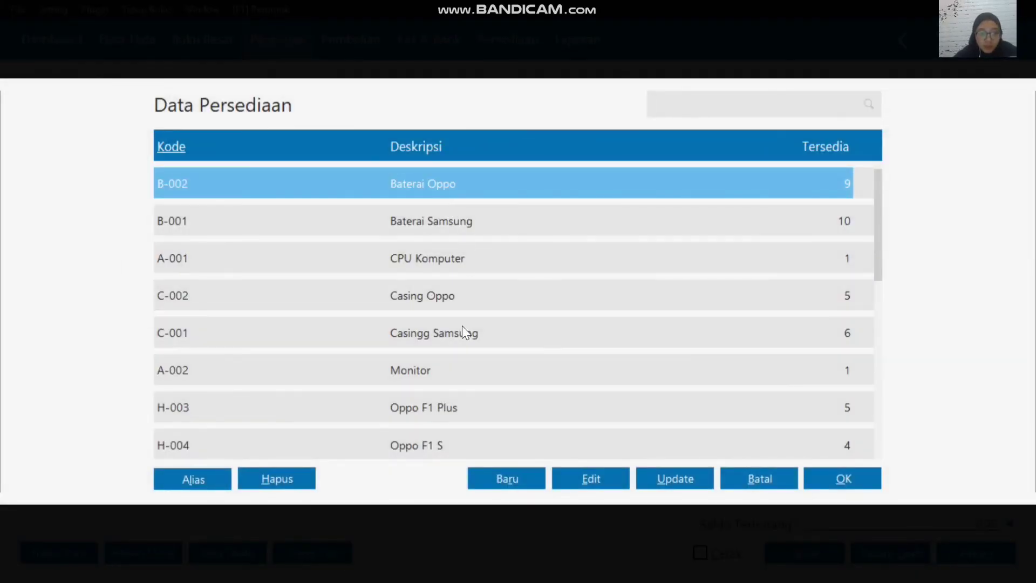
scroll(462, 325, "down", 10)
left_click(492, 410)
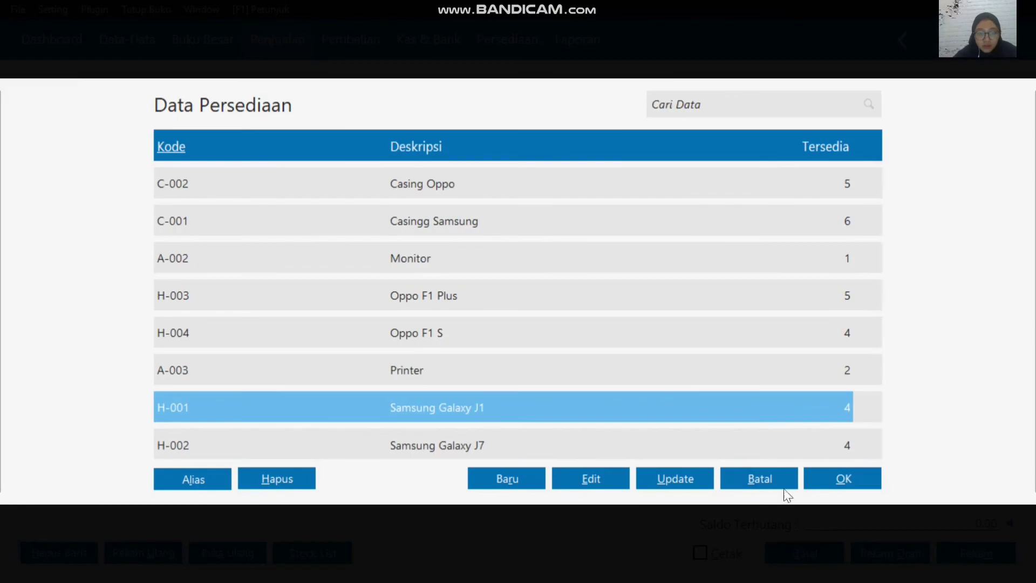
left_click(829, 481)
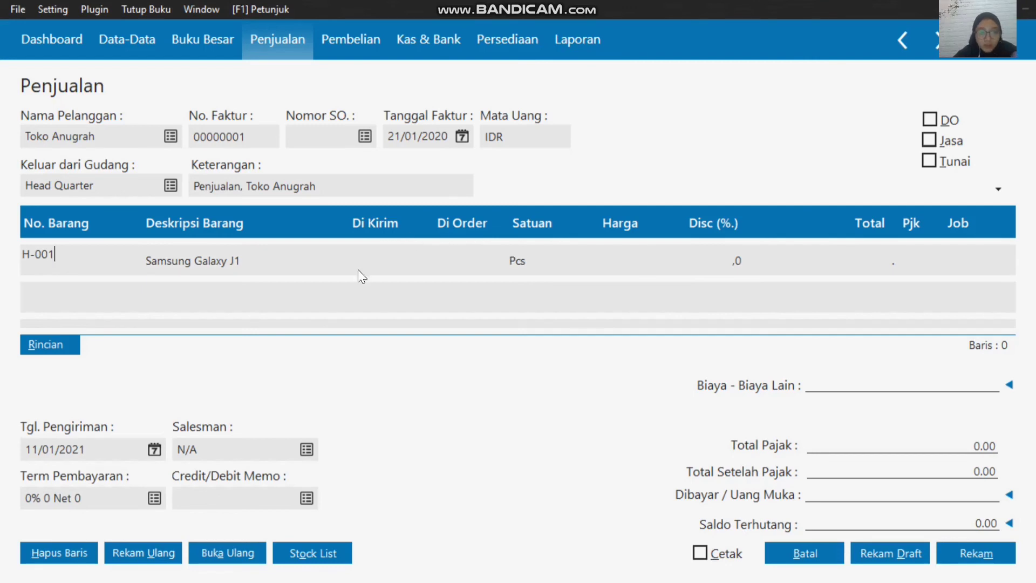
left_click(368, 256)
type("2")
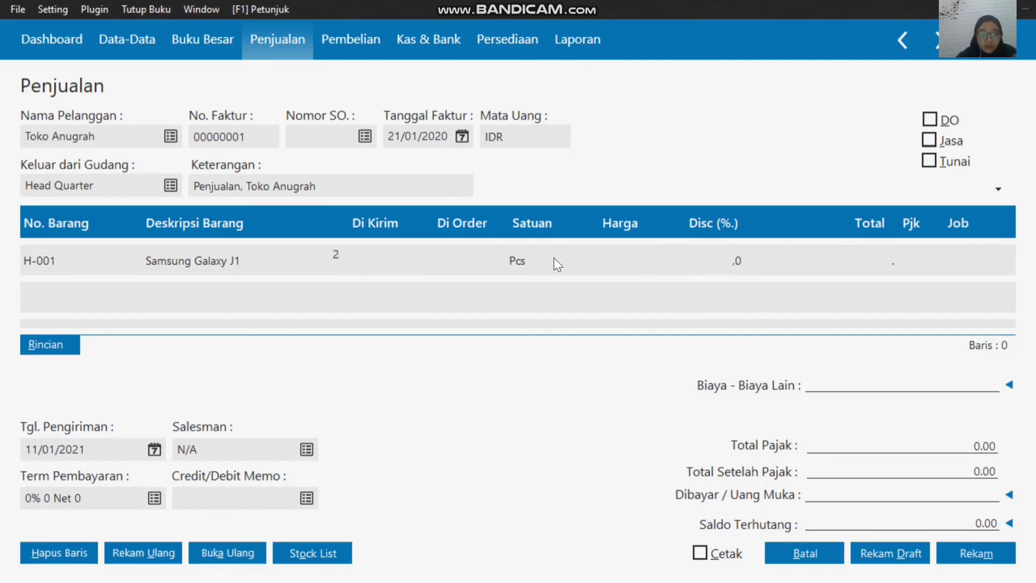
left_click(630, 252)
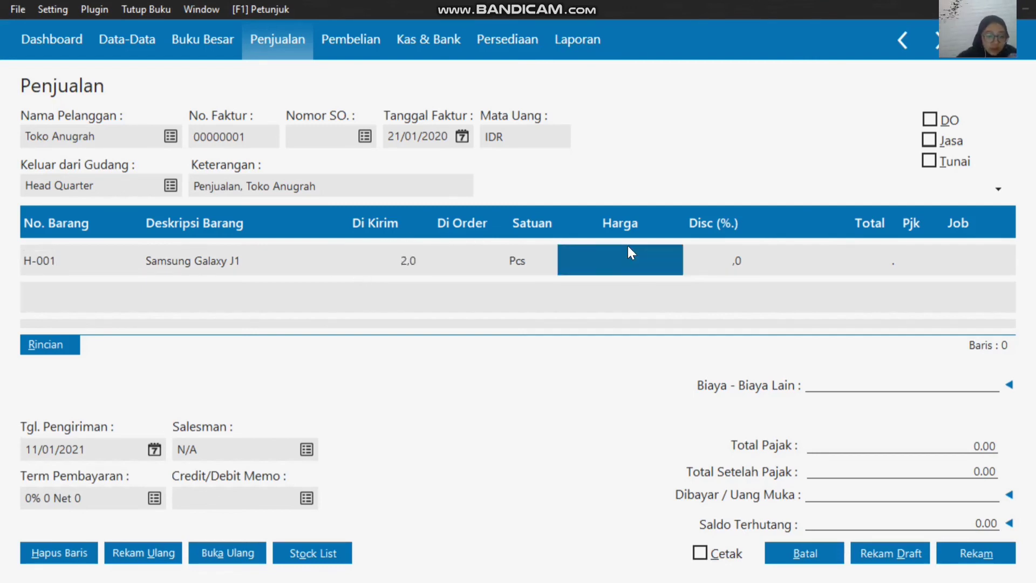
left_click(627, 245)
type("200")
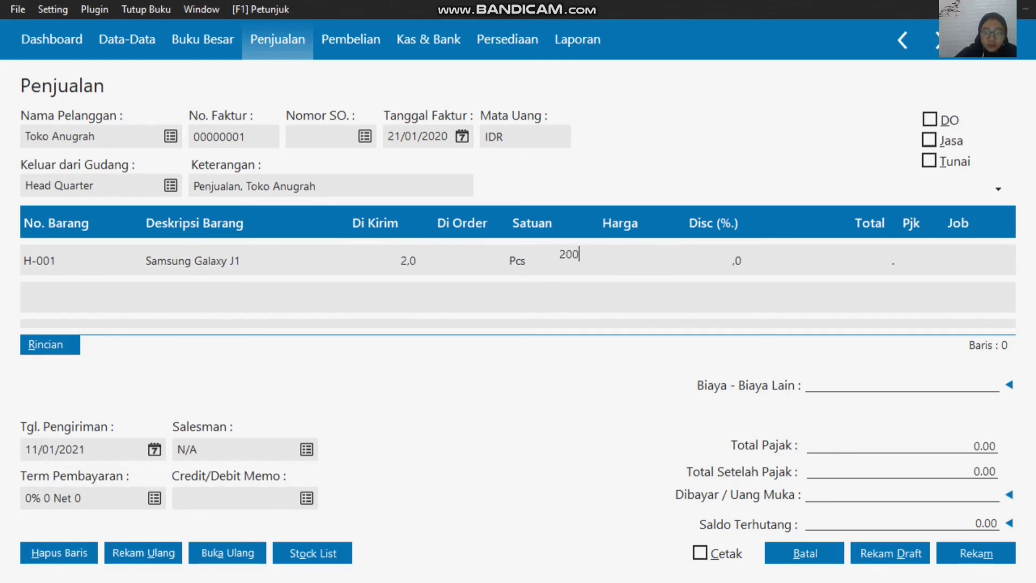
type("0000")
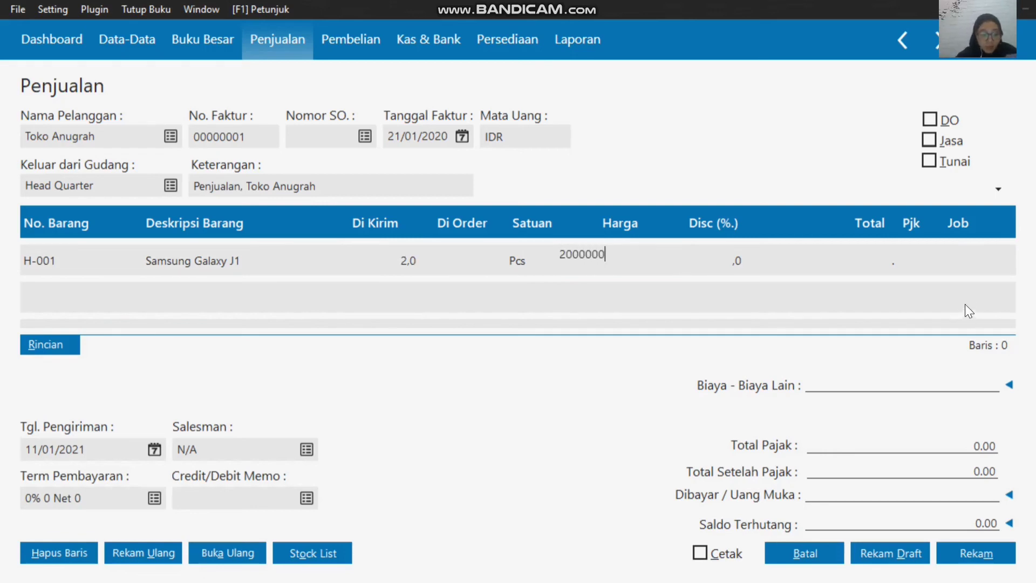
left_click(913, 252)
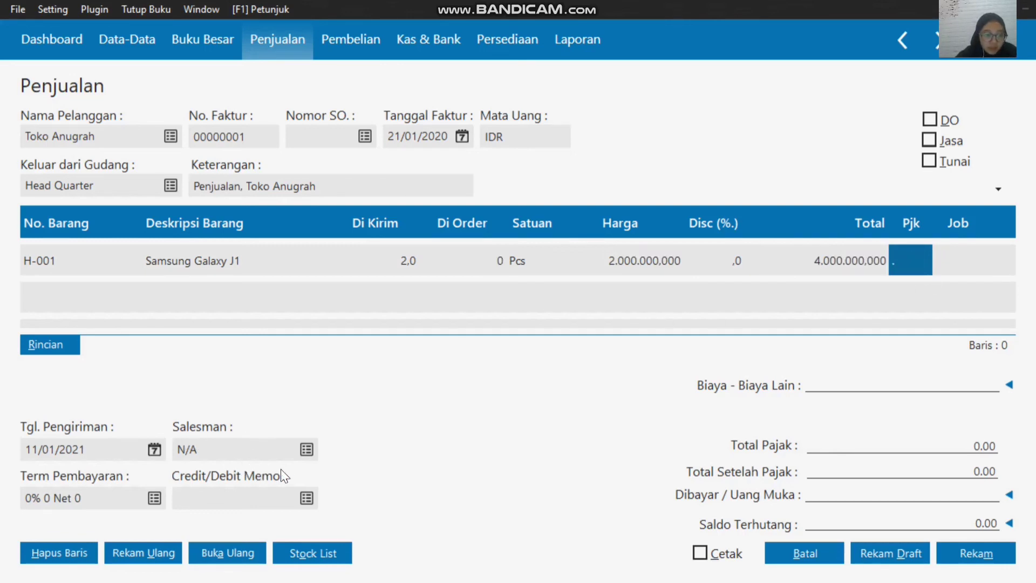
Step: Create and record a new employee entry for the salesman from the invoice's Salesman field, filling in the salesman's name
left_click(301, 448)
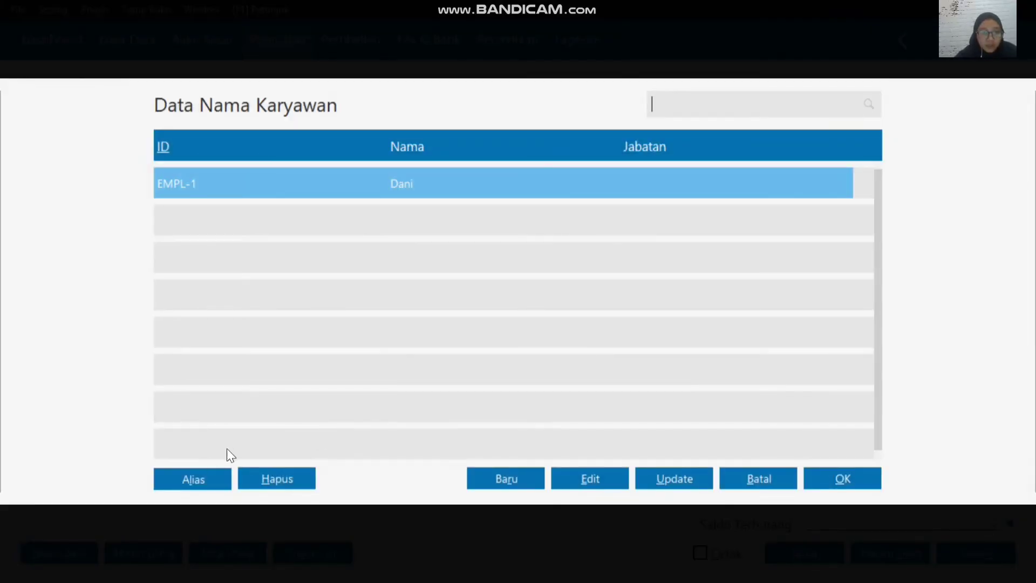
left_click(491, 477)
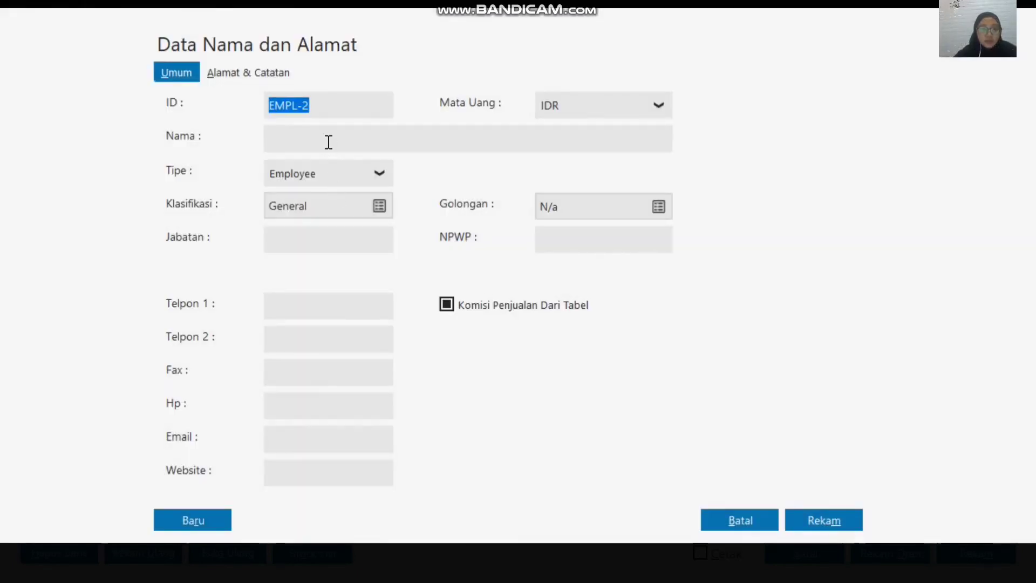
left_click(326, 141)
type("c")
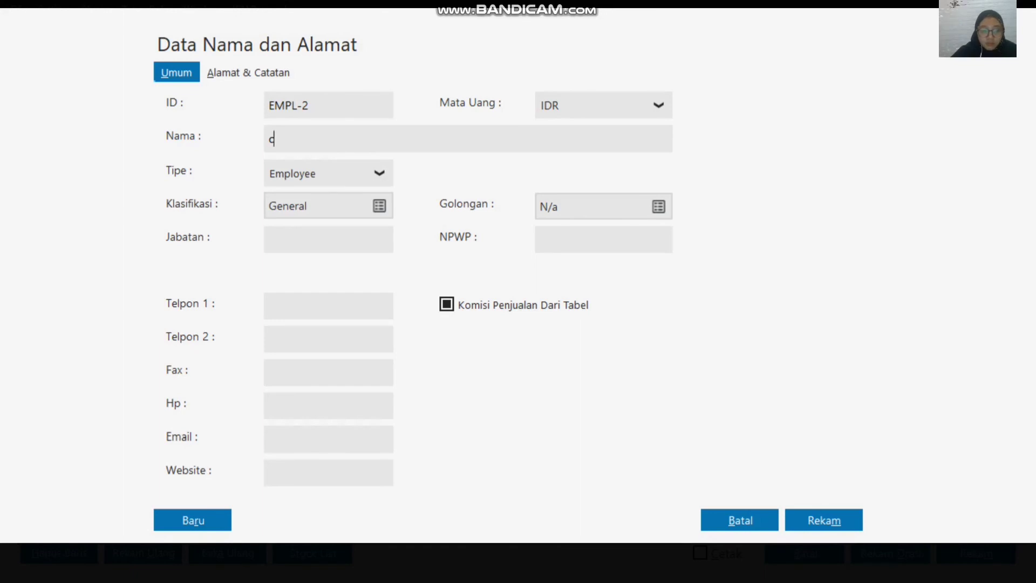
key("BackSpace")
type("Chandra")
left_click(834, 517)
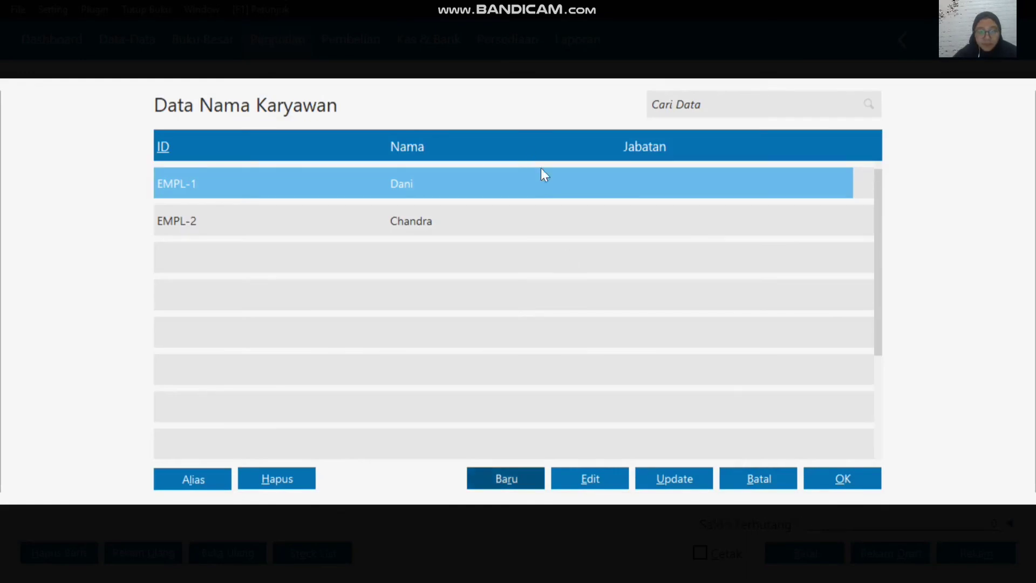
Step: Assign the new employee EMPL-2 as the invoice's Salesman, then record the sale and close the sales form
left_click(568, 225)
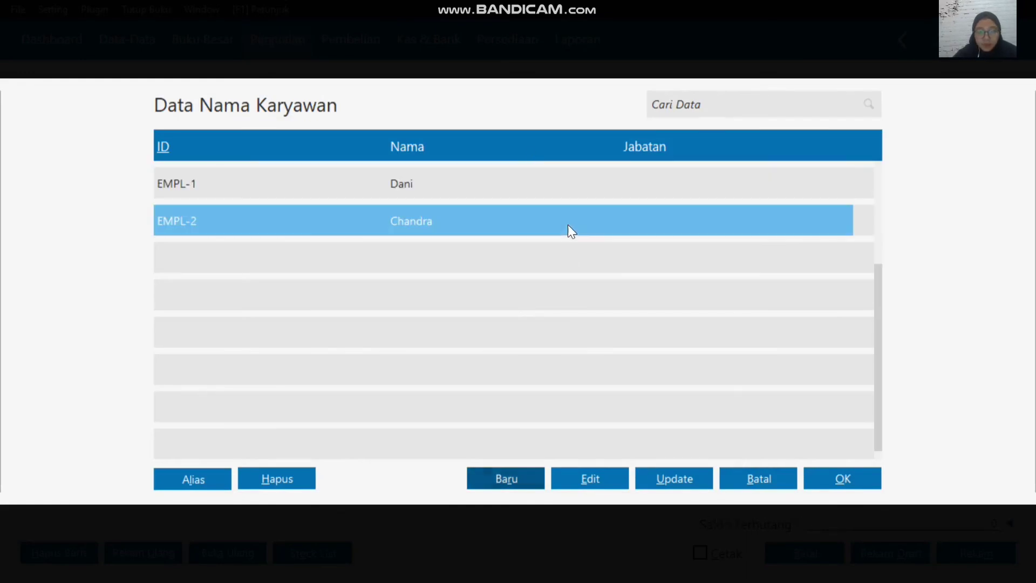
left_click(856, 480)
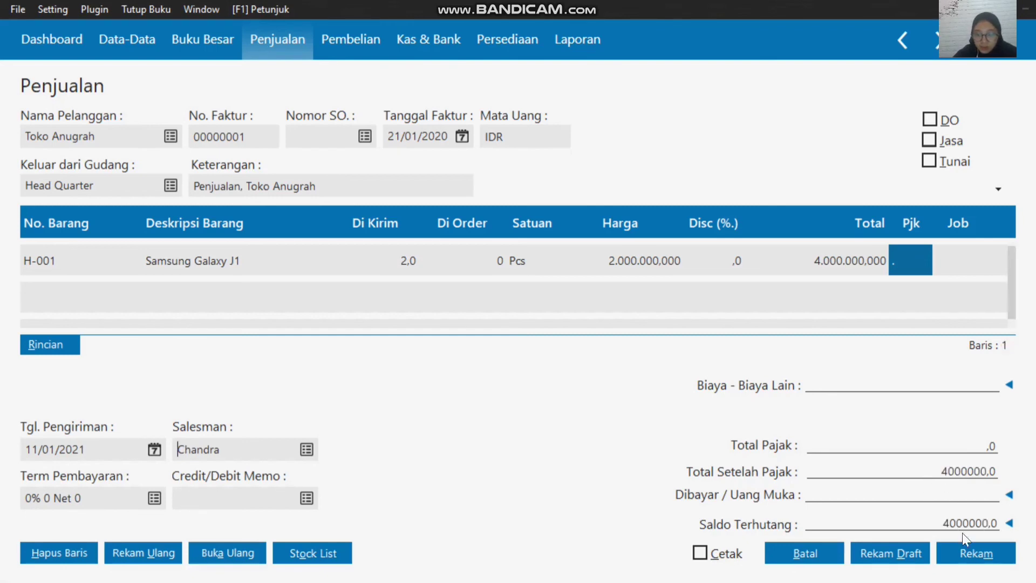
left_click(971, 554)
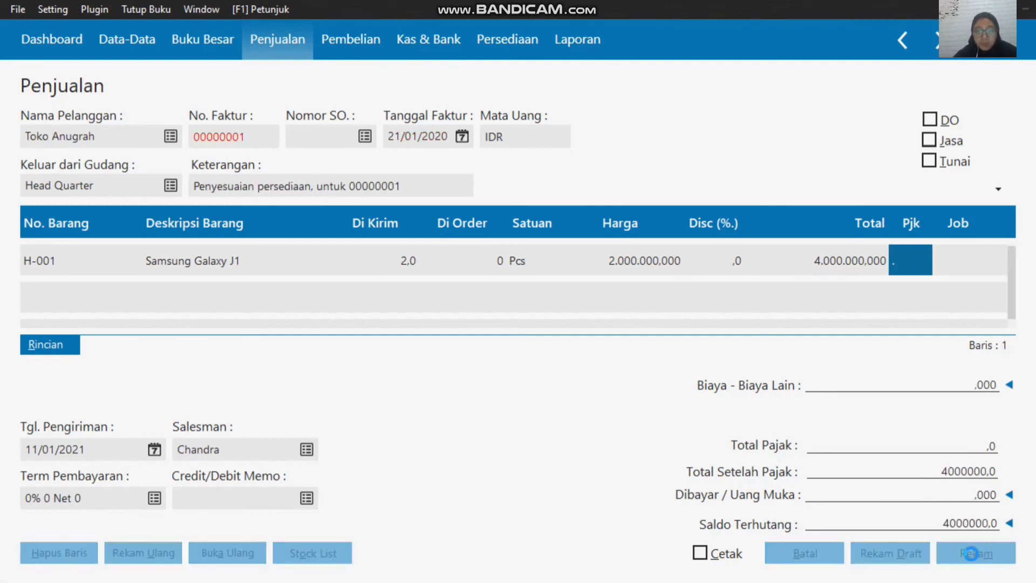
left_click(805, 553)
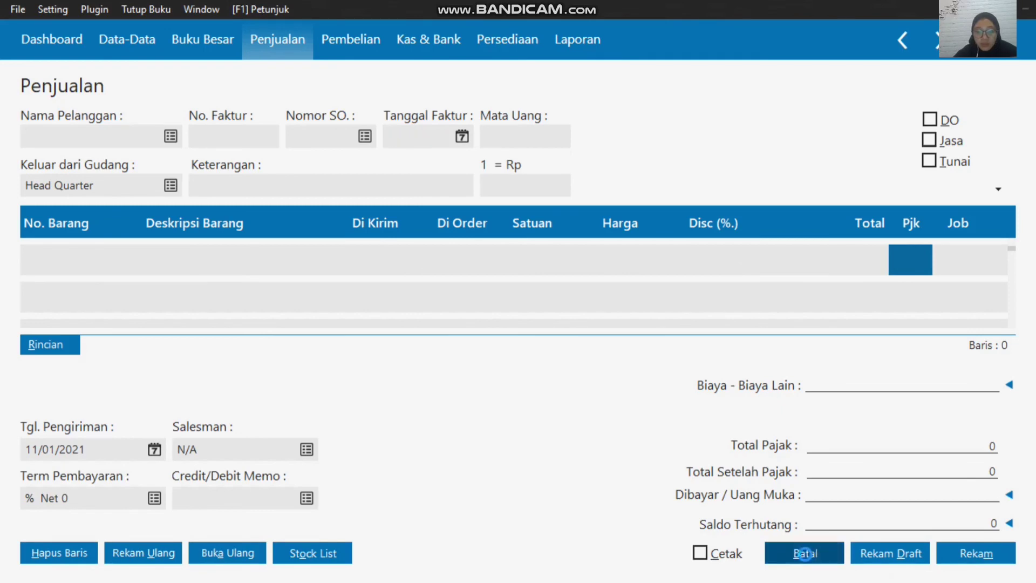
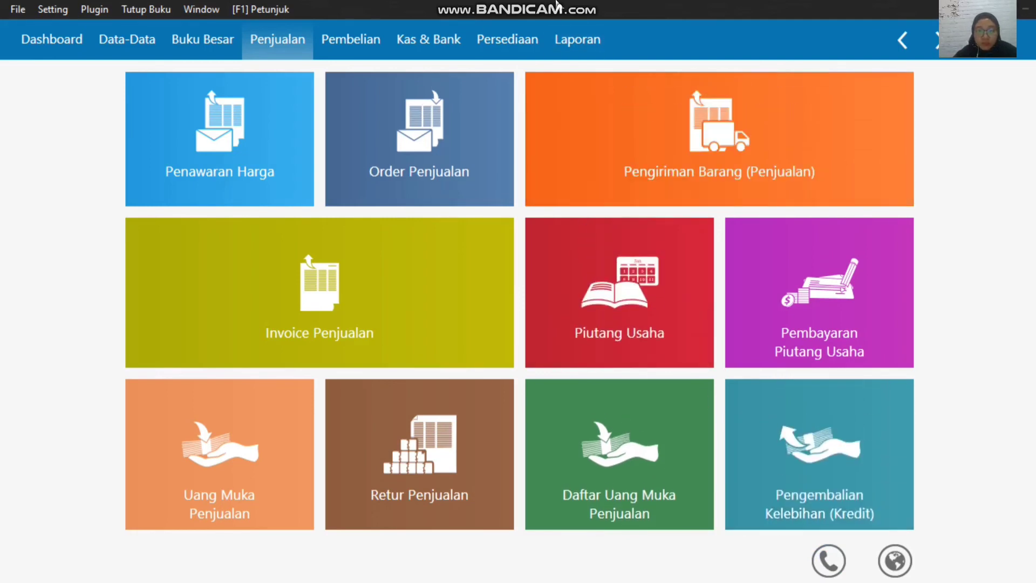
Step: Start a Pembayaran Hutang from the Bank account marked as Giro, with Toko Semangat as the Penerima
mouse_move(578, 7)
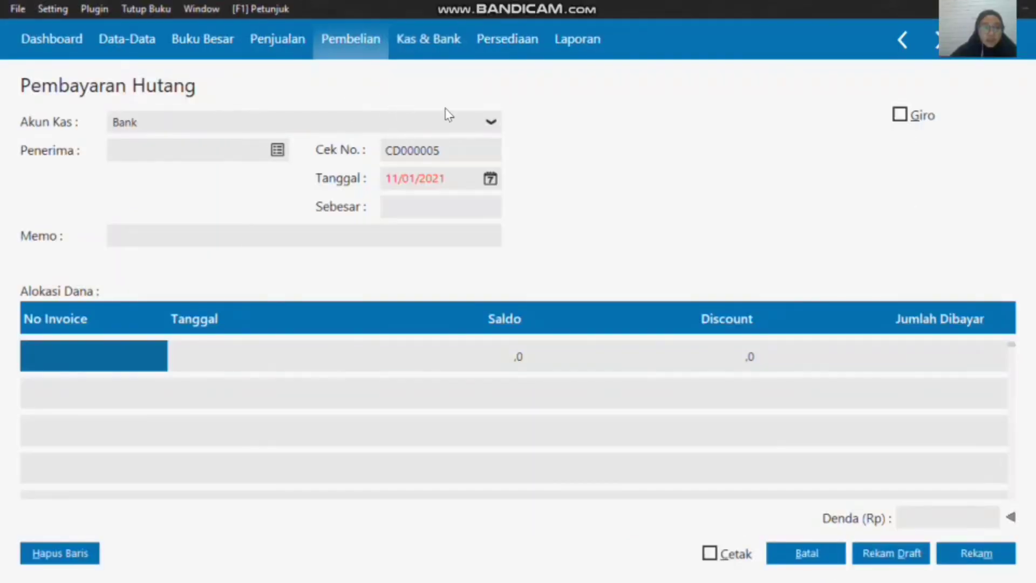
left_click(483, 122)
left_click(483, 122)
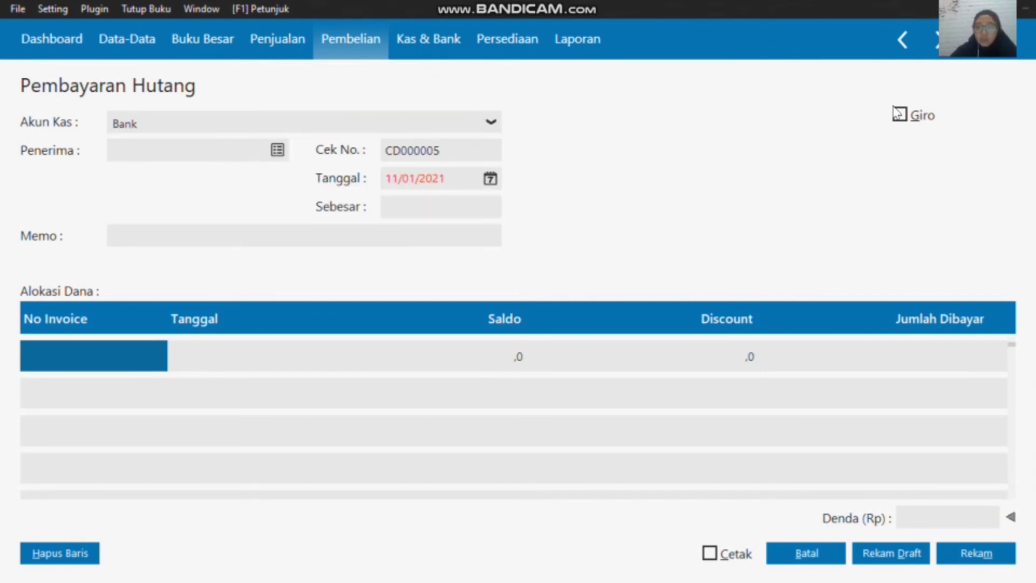
left_click(900, 115)
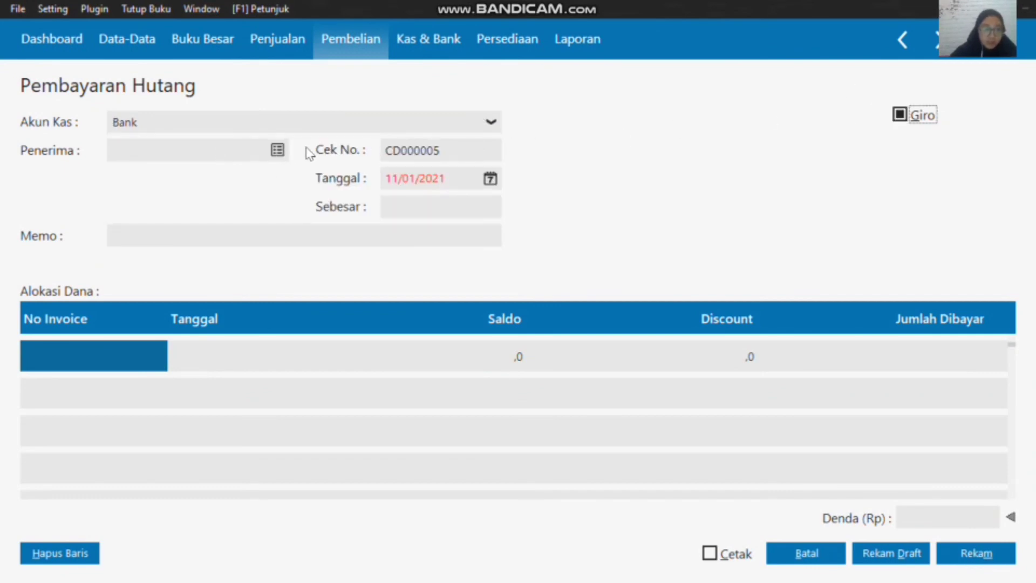
left_click(264, 153)
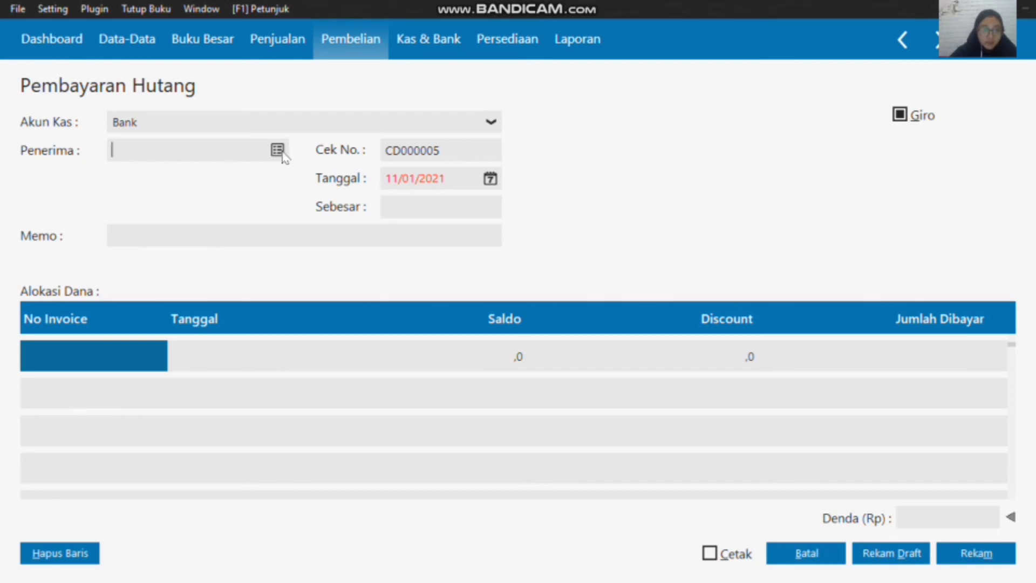
left_click(278, 150)
left_click(496, 232)
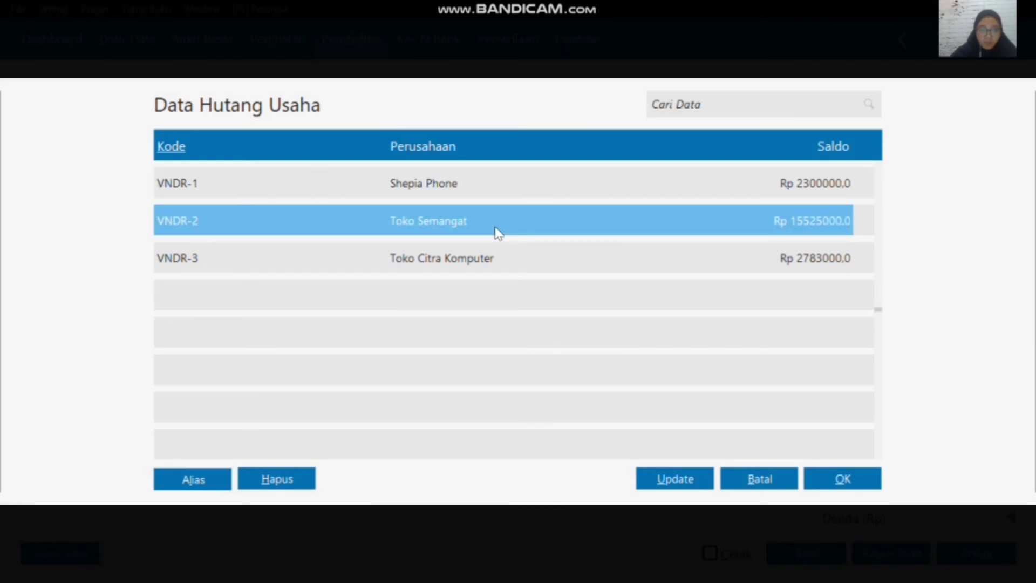
left_click(837, 481)
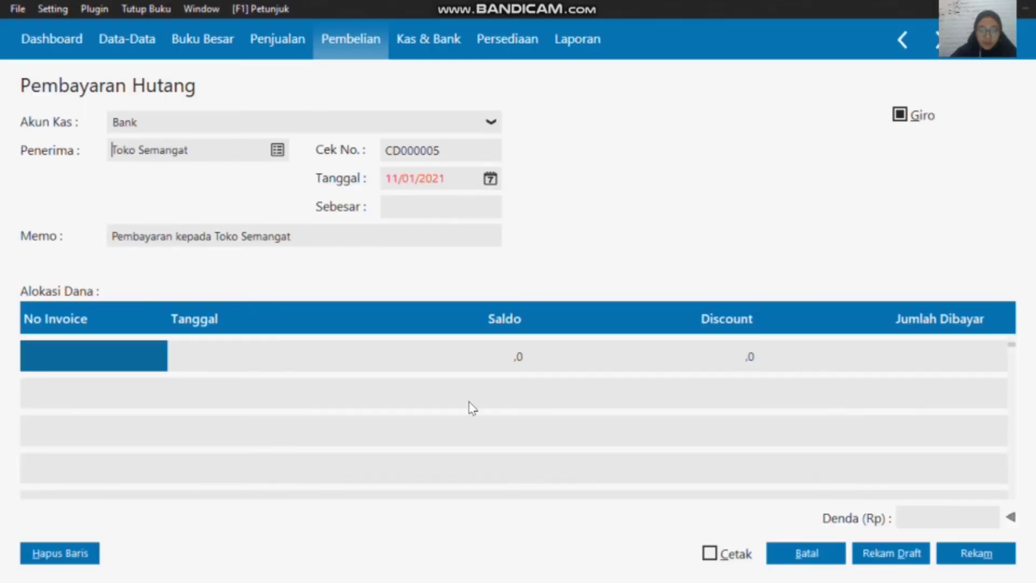
Step: Allocate the payment to Toko Semangat's invoice dated 03/01/2020 with a Jumlah Dibayar of 3100000
left_click(125, 351)
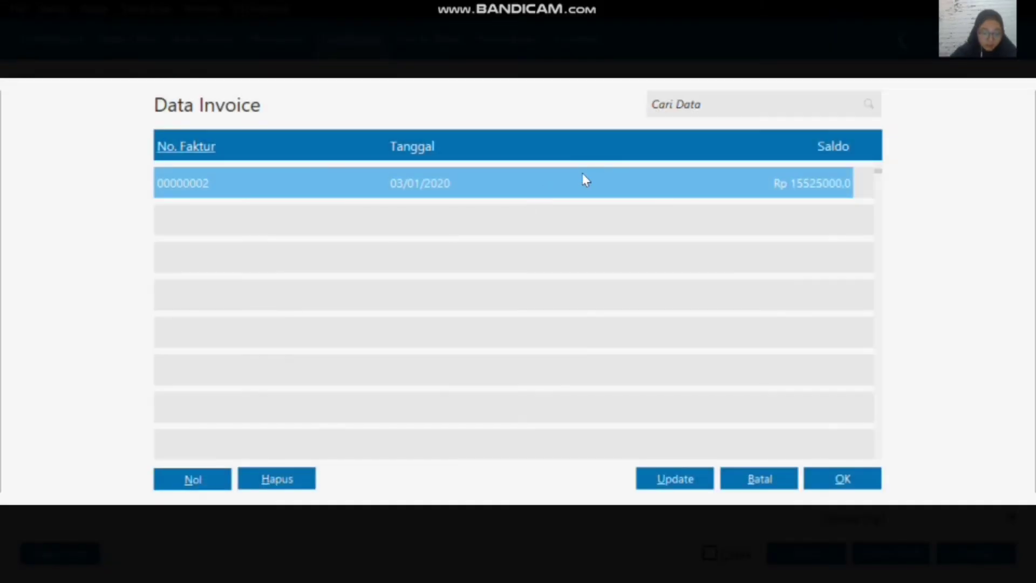
left_click(845, 480)
left_click(923, 366)
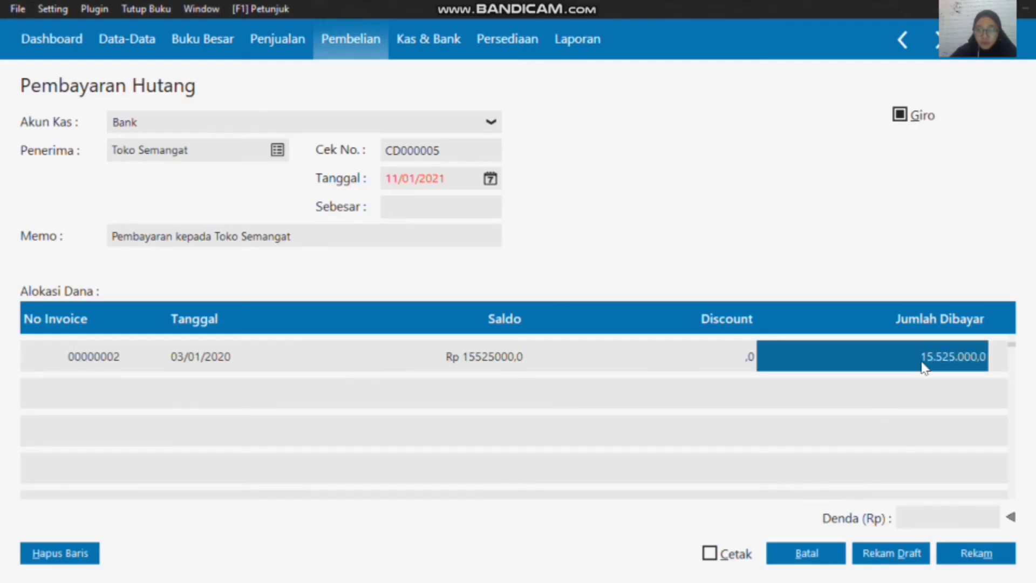
type("3")
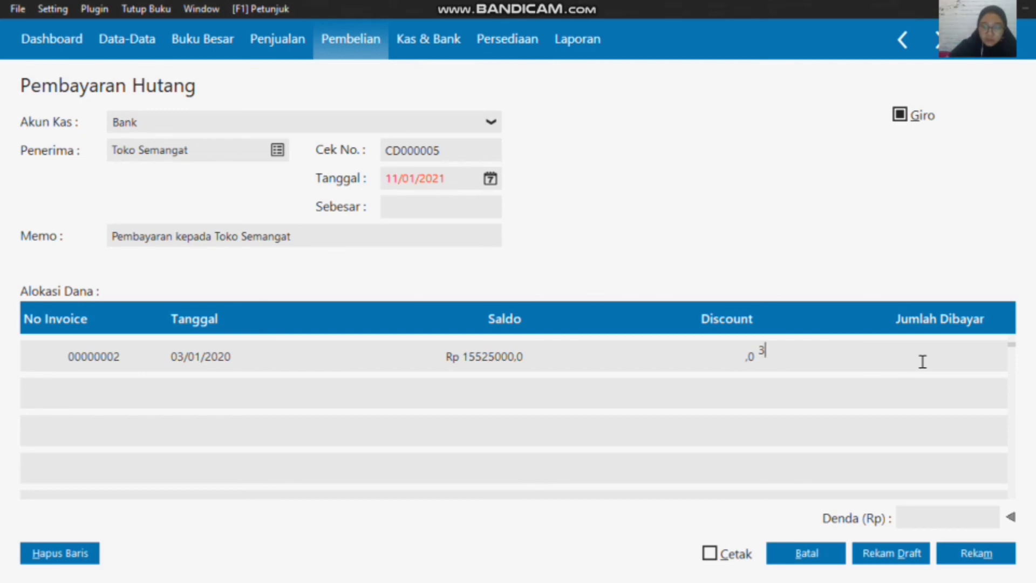
type("00000")
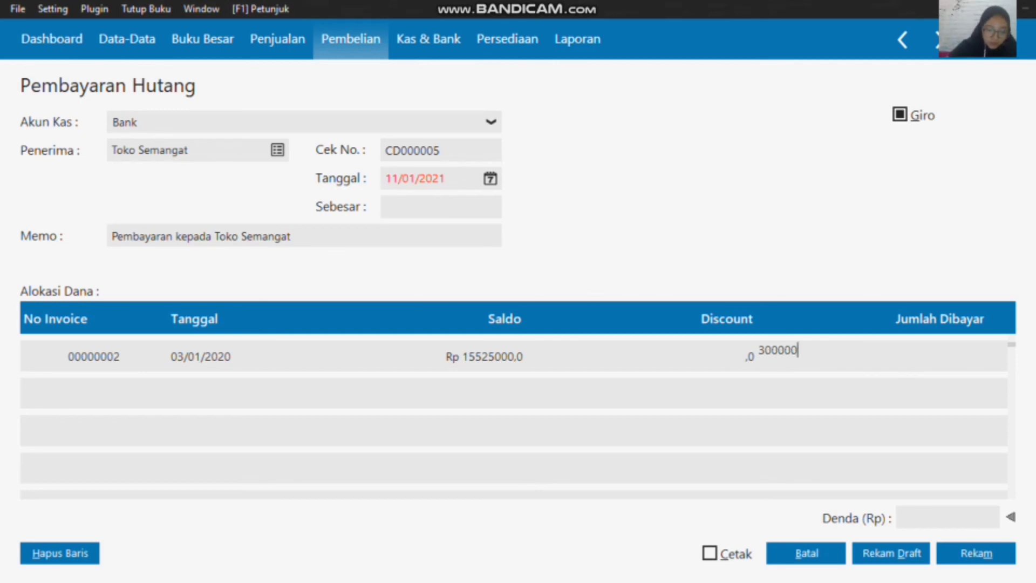
key("BackSpace")
key("BackSpace")
key("BackSpace")
key("BackSpace")
key("BackSpace")
key("BackSpace")
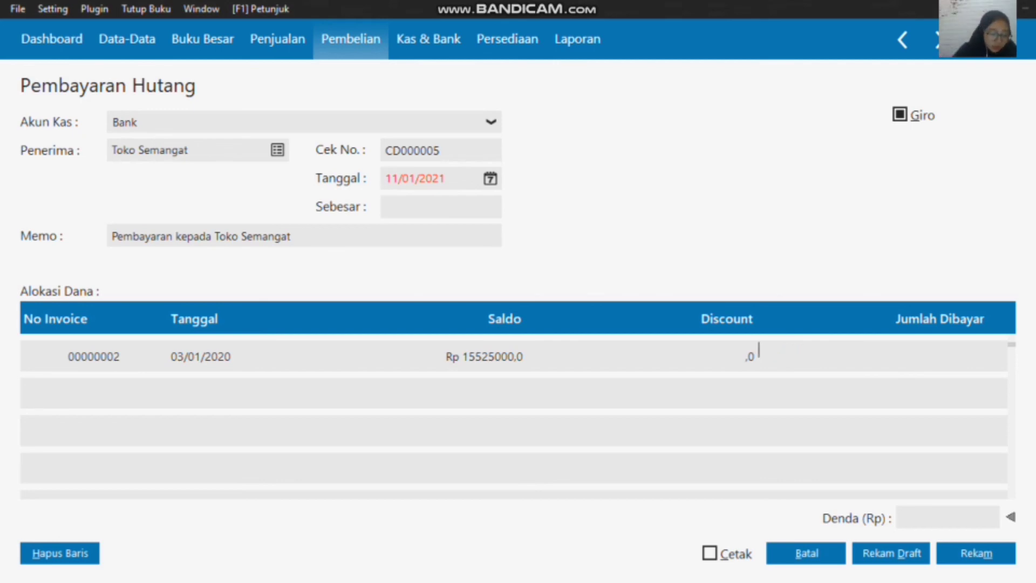
type("3100000")
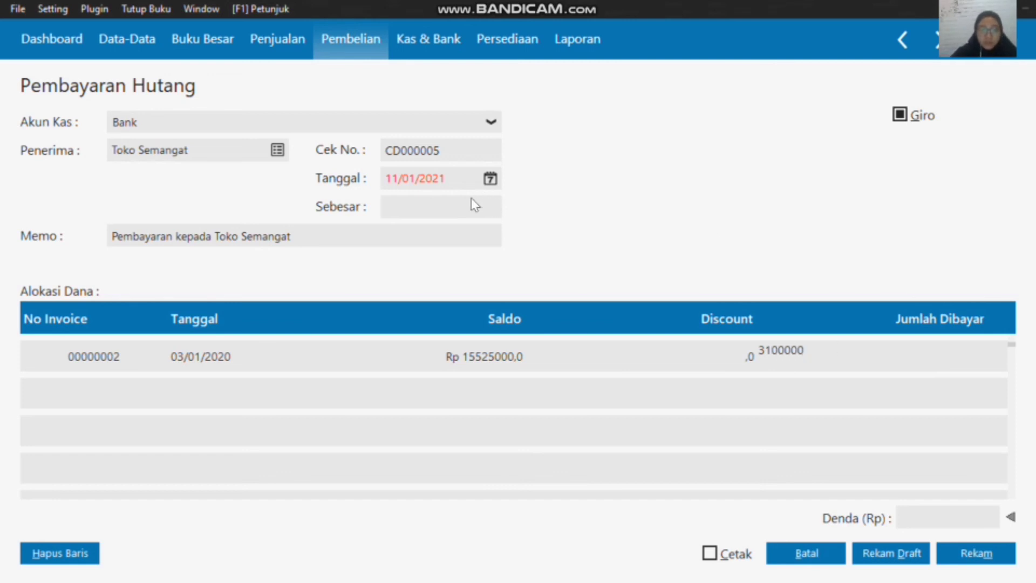
Step: Set the debt payment's Tanggal to 21/01/2020 and fill the Sebesar amount with Rp 3100000
left_click(490, 179)
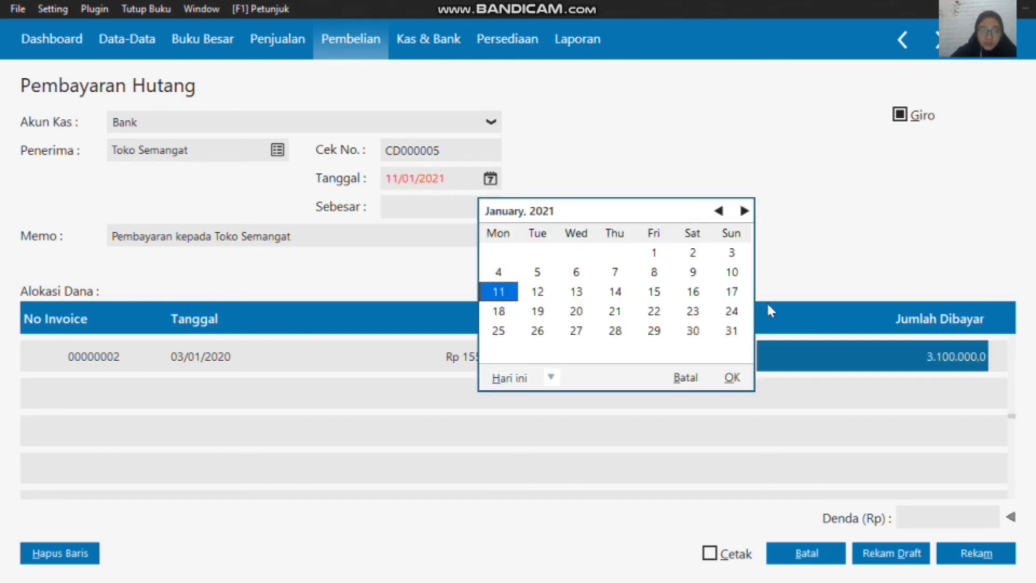
left_click(551, 377)
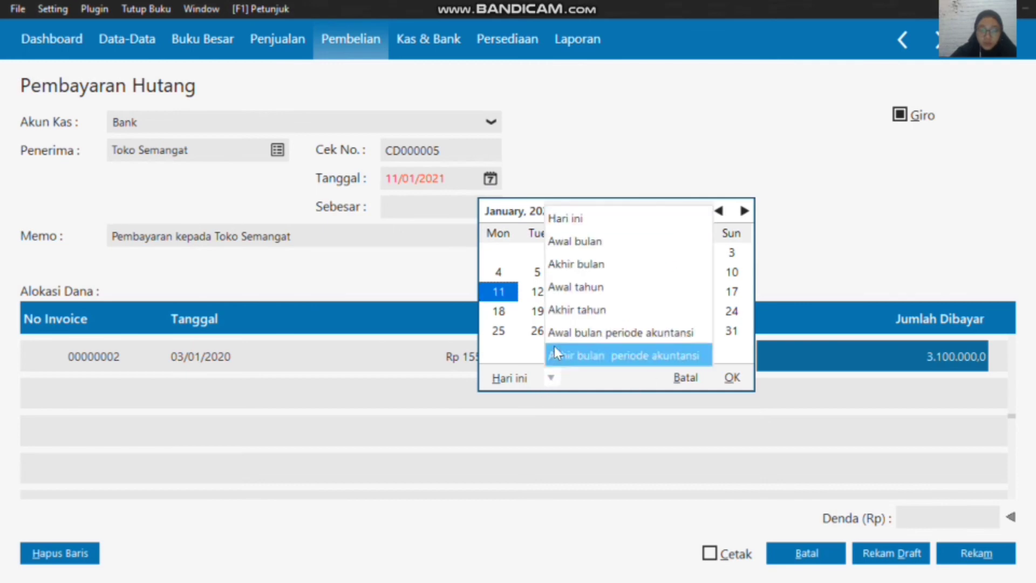
left_click(561, 333)
left_click(552, 315)
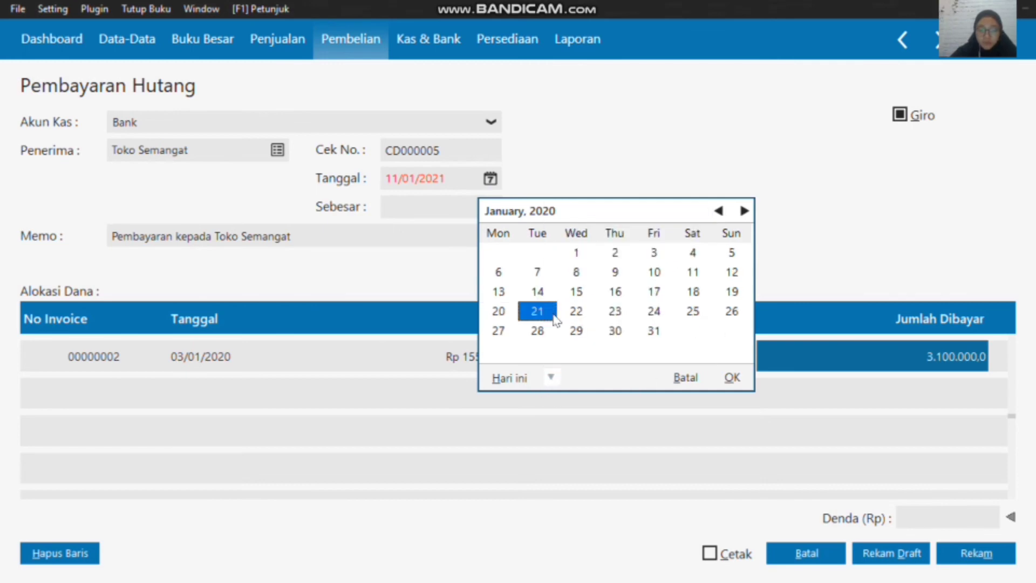
left_click(733, 378)
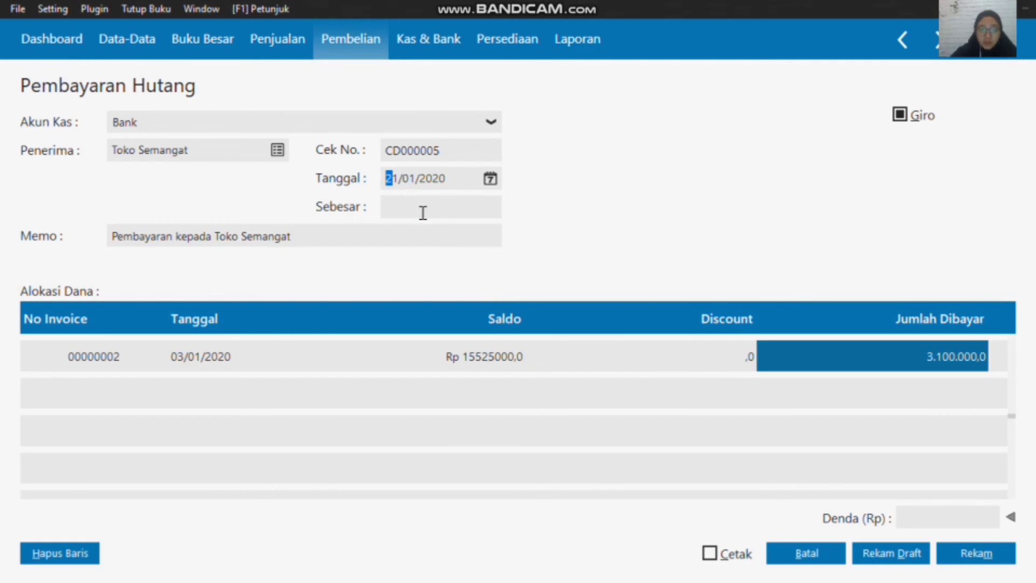
left_click(423, 213)
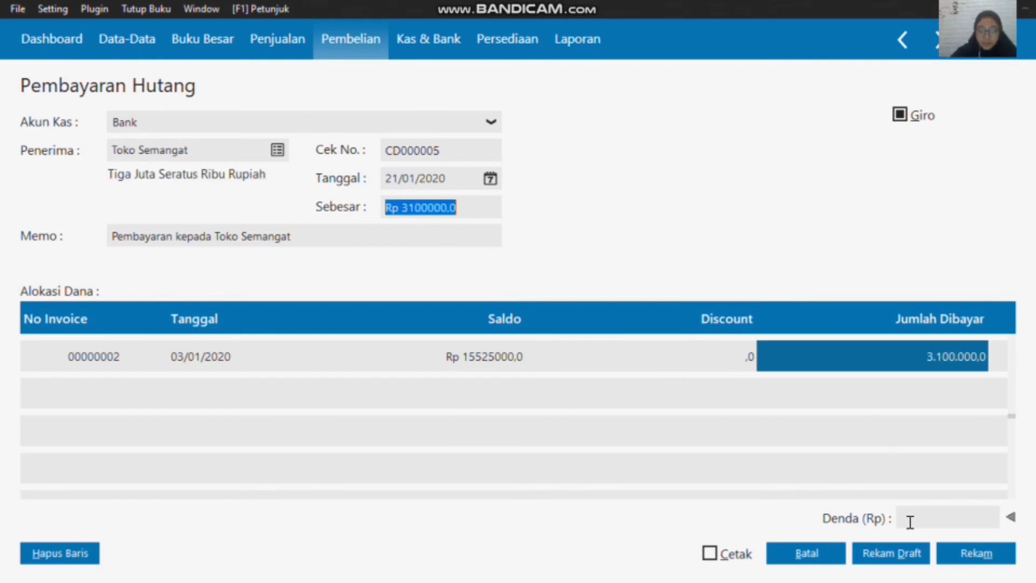
Step: Record the debt payment and enter its giro information: Nomor Giro BG0001 and Jatuh Tempo 28/01/2020
left_click(987, 553)
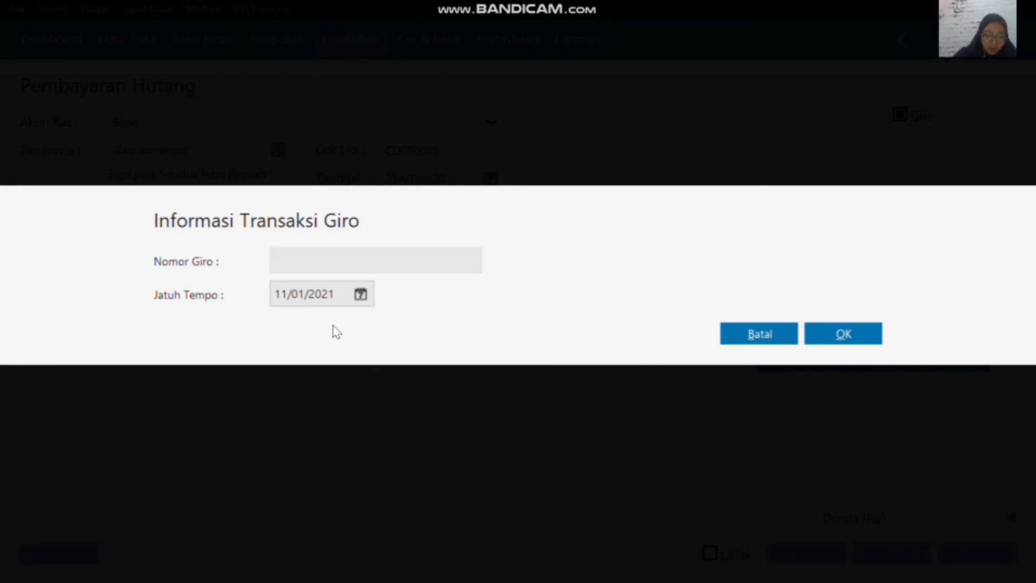
type("BG0")
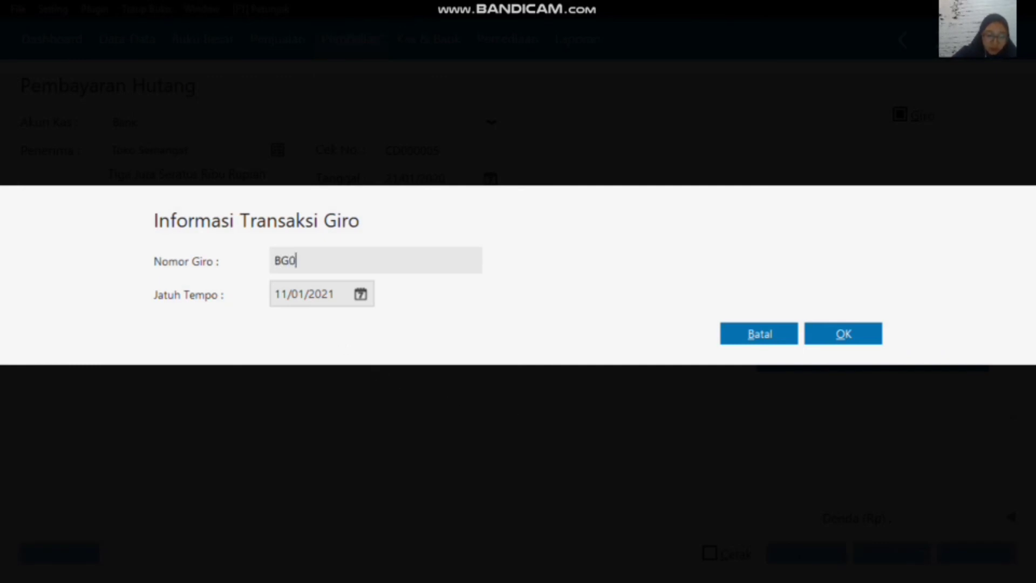
type("001")
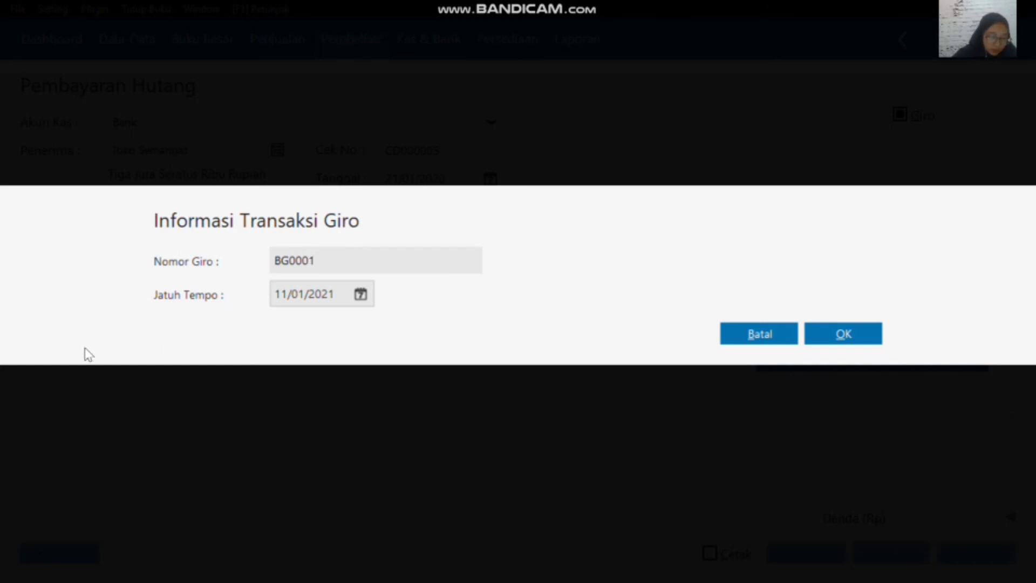
left_click(360, 296)
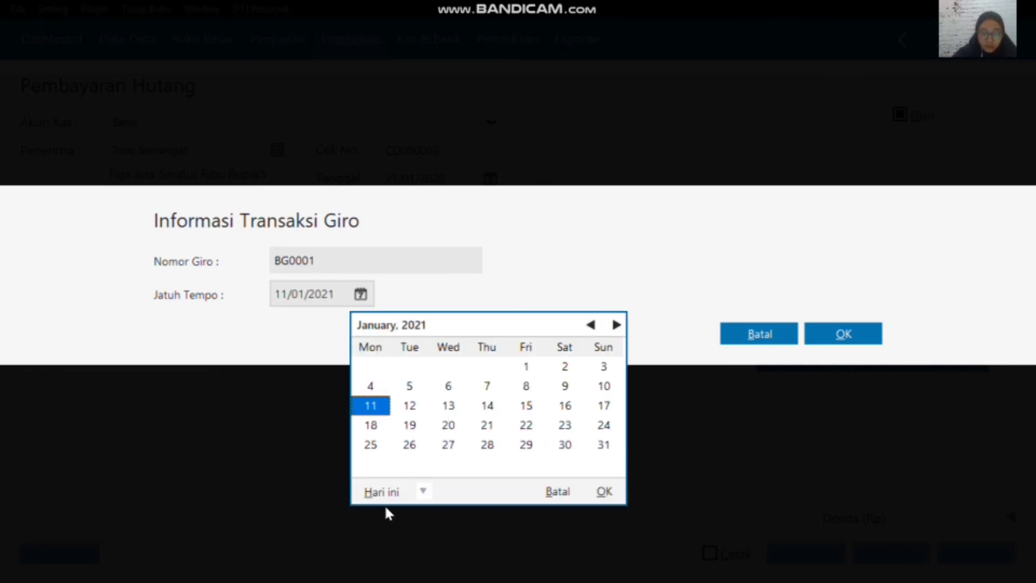
left_click(424, 491)
left_click(436, 450)
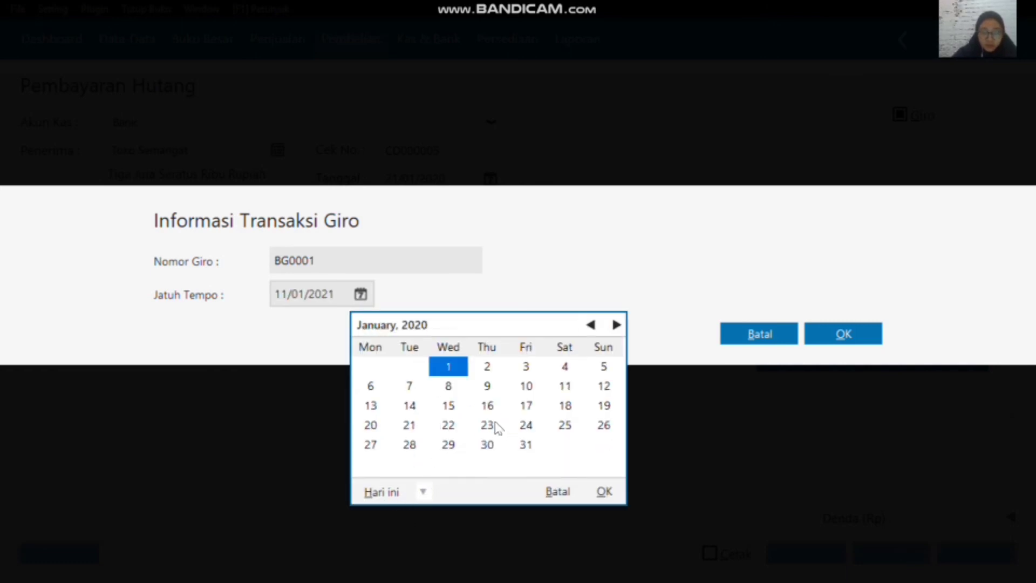
left_click(408, 447)
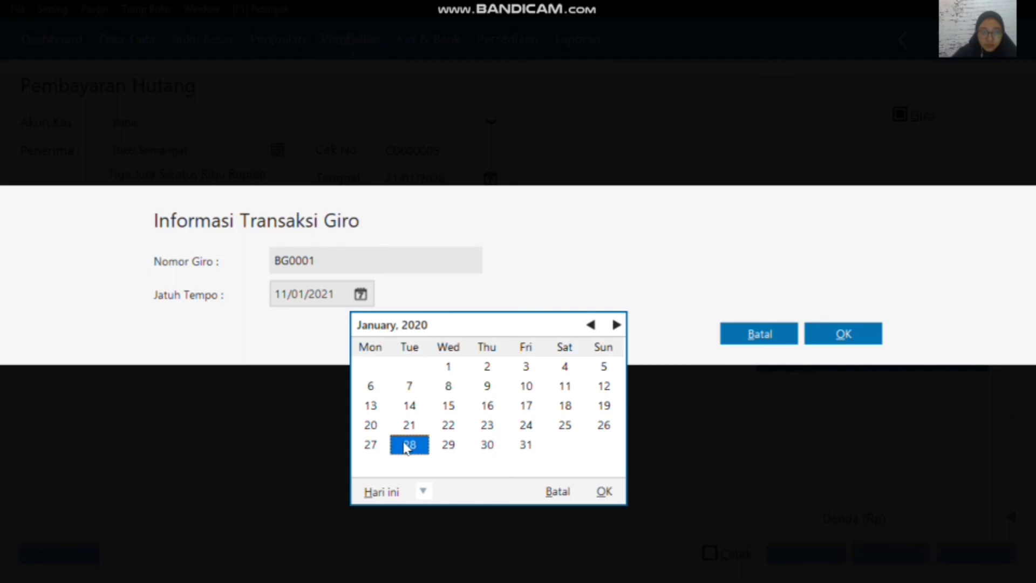
left_click(607, 489)
left_click(860, 339)
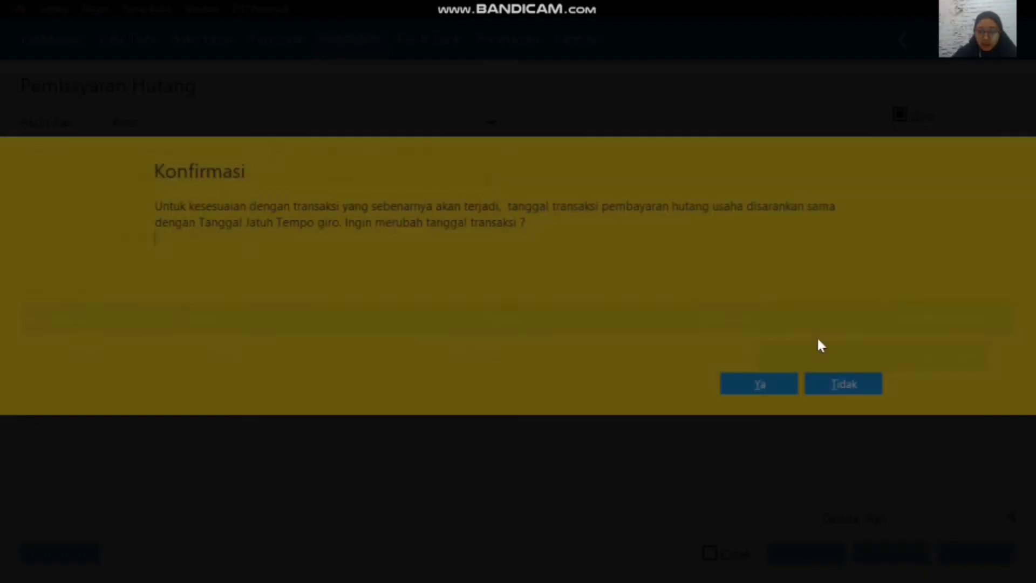
Step: Decline changing the transaction date to the giro's due date, acknowledge the postponed posting, and close the debt payment form
left_click(835, 377)
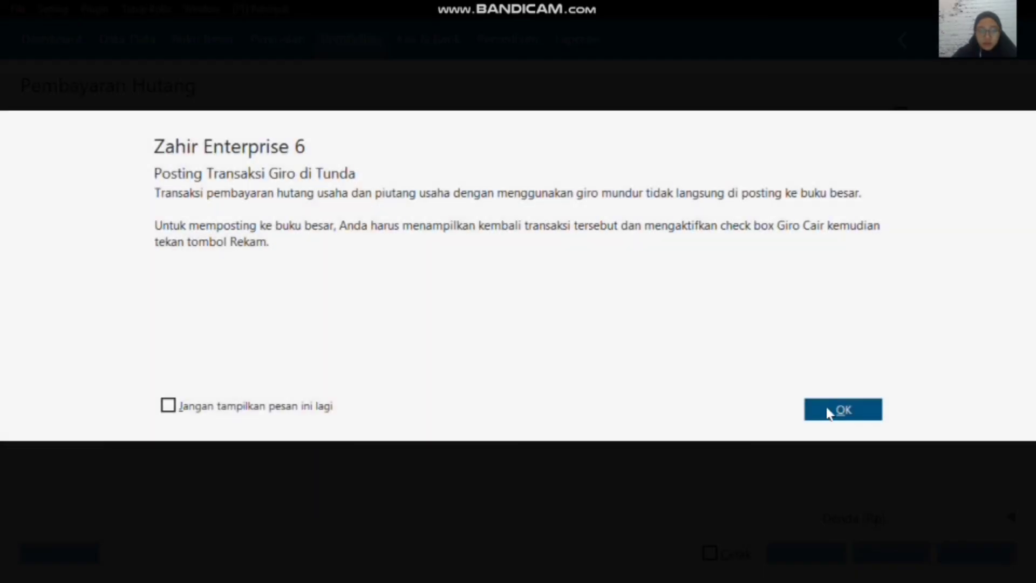
left_click(841, 410)
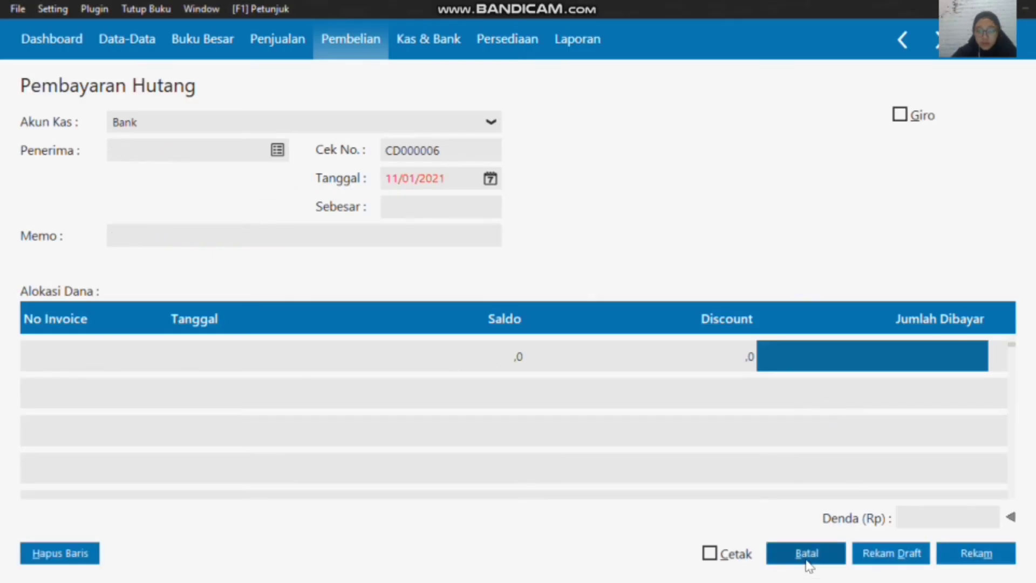
left_click(808, 554)
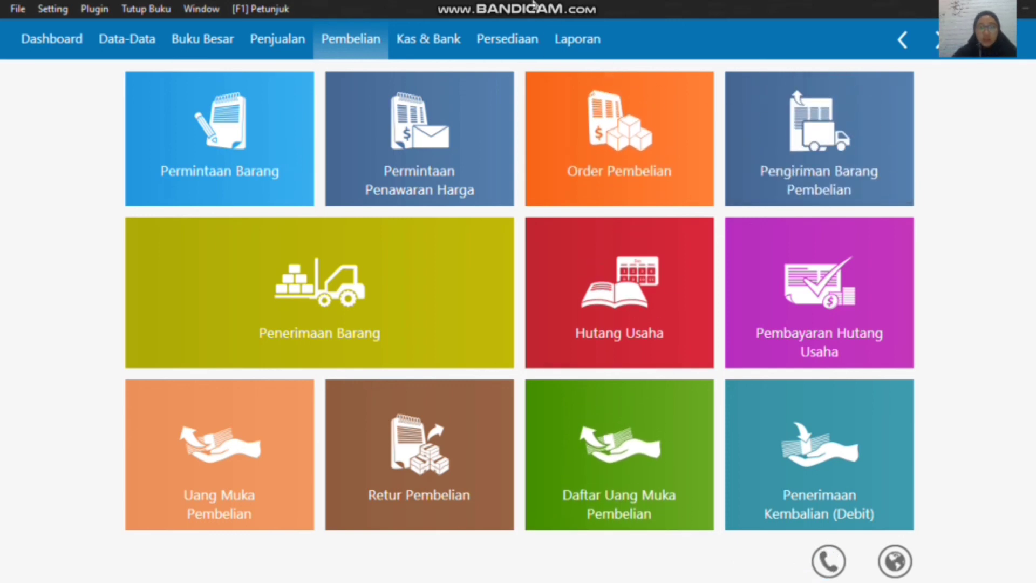
Step: Open the Giro Masuk list in Kas & Bank and bring up Toko Anugrah's giro for clearing with Giro Cair
mouse_move(598, 14)
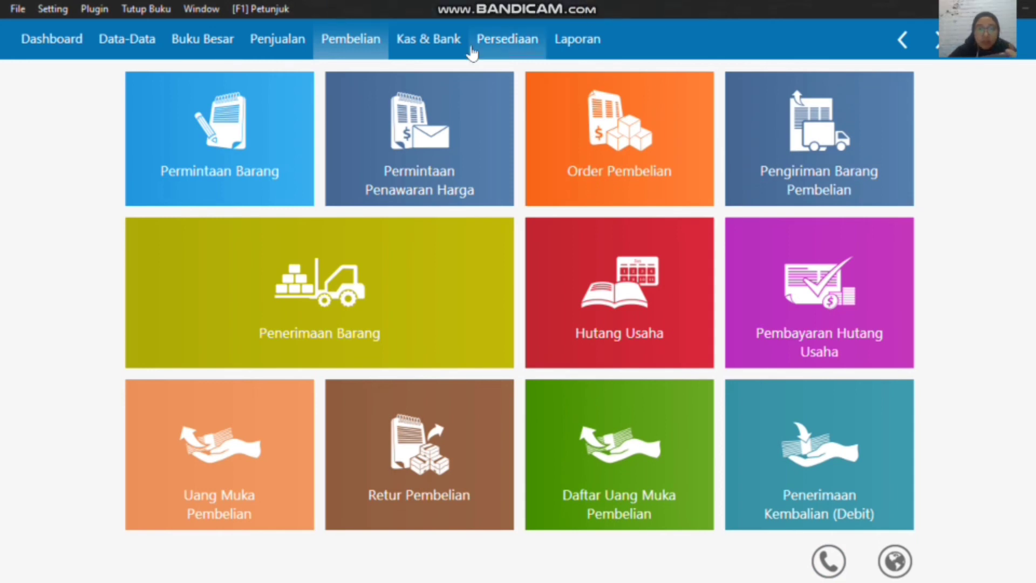
left_click(430, 44)
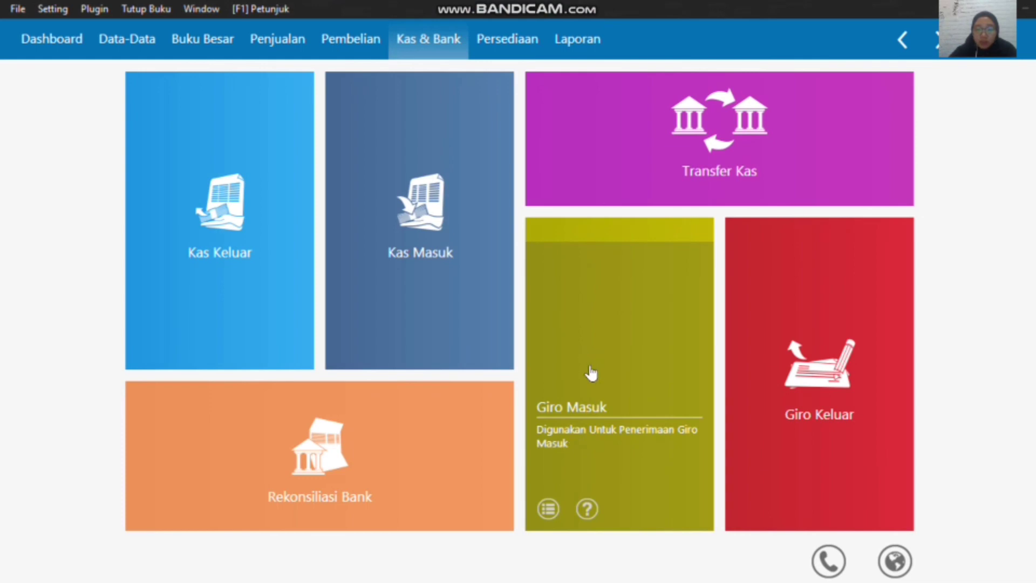
left_click(577, 407)
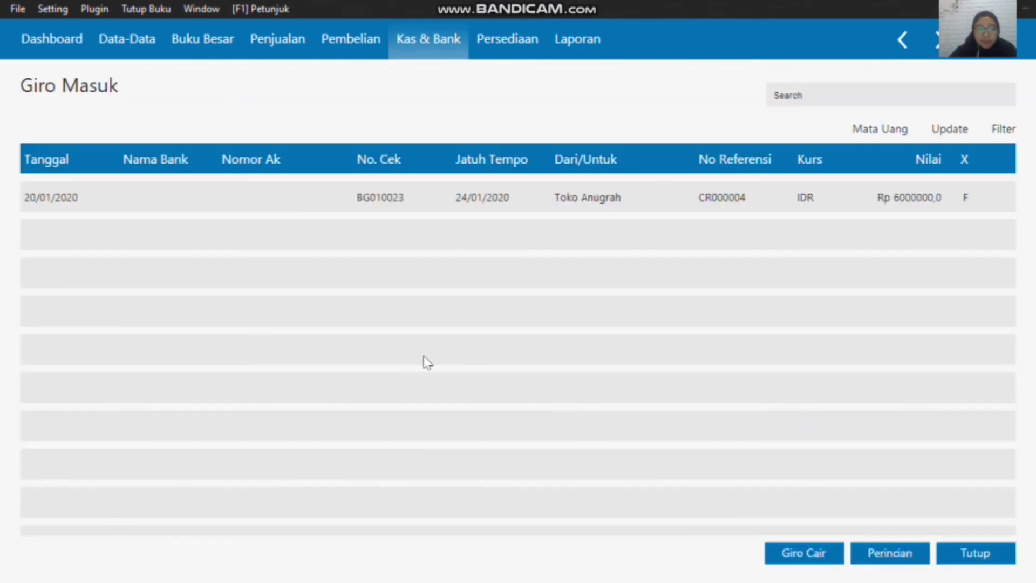
left_click(506, 192)
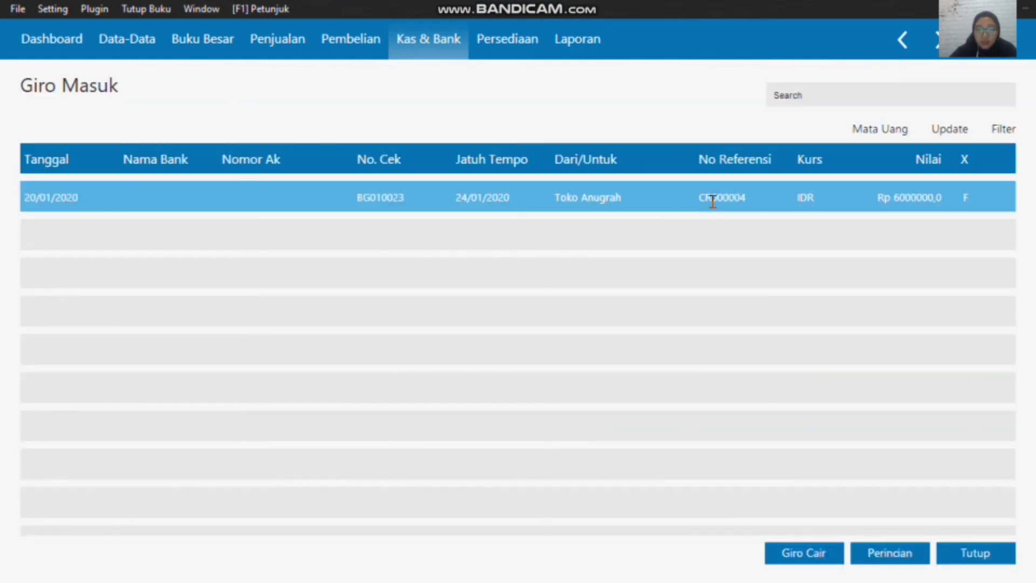
left_click(818, 551)
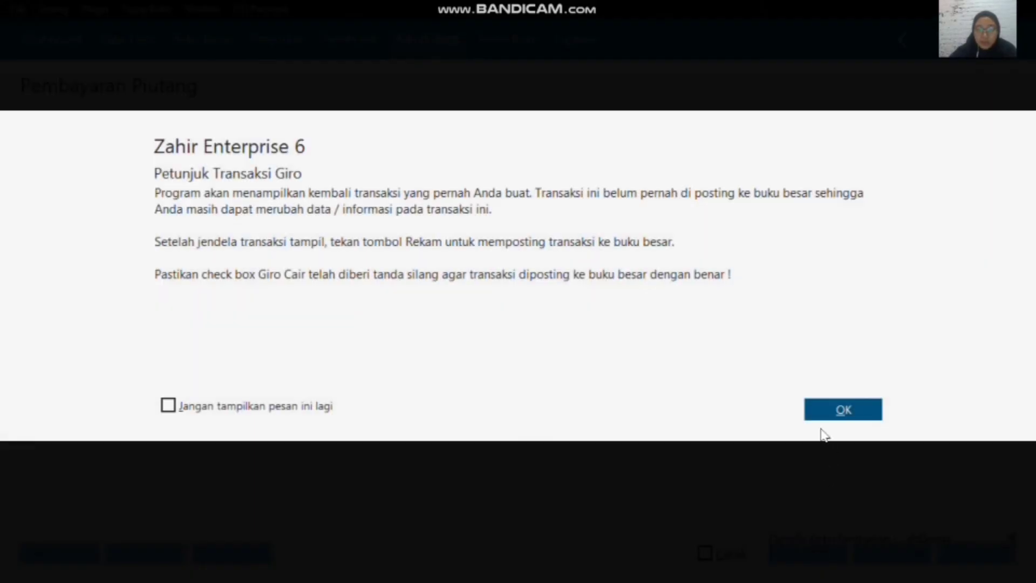
left_click(820, 410)
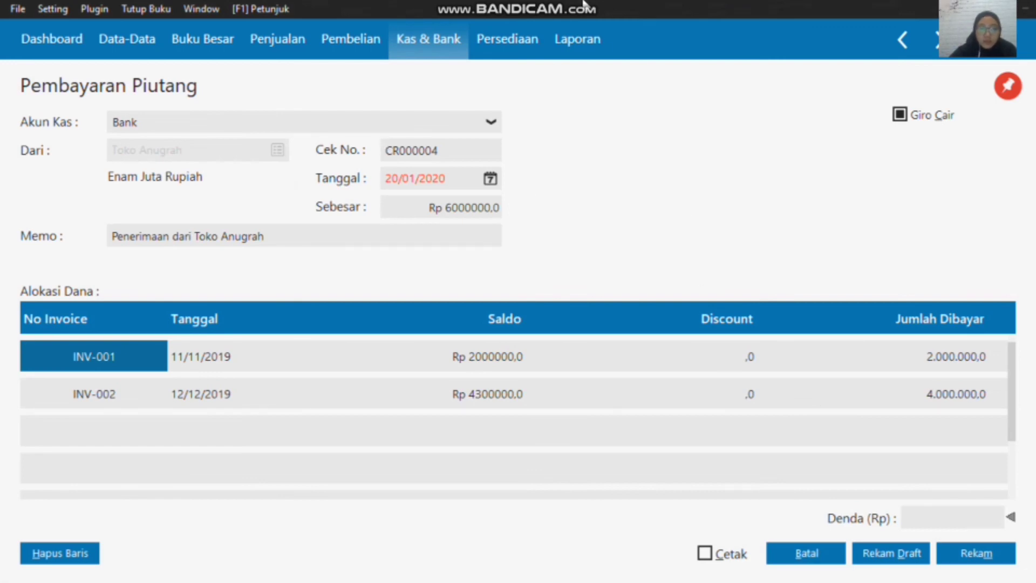
Step: Set the Tanggal of Toko Anugrah's giro clearing payment to 24/01/2020
mouse_move(588, 7)
left_click(456, 178)
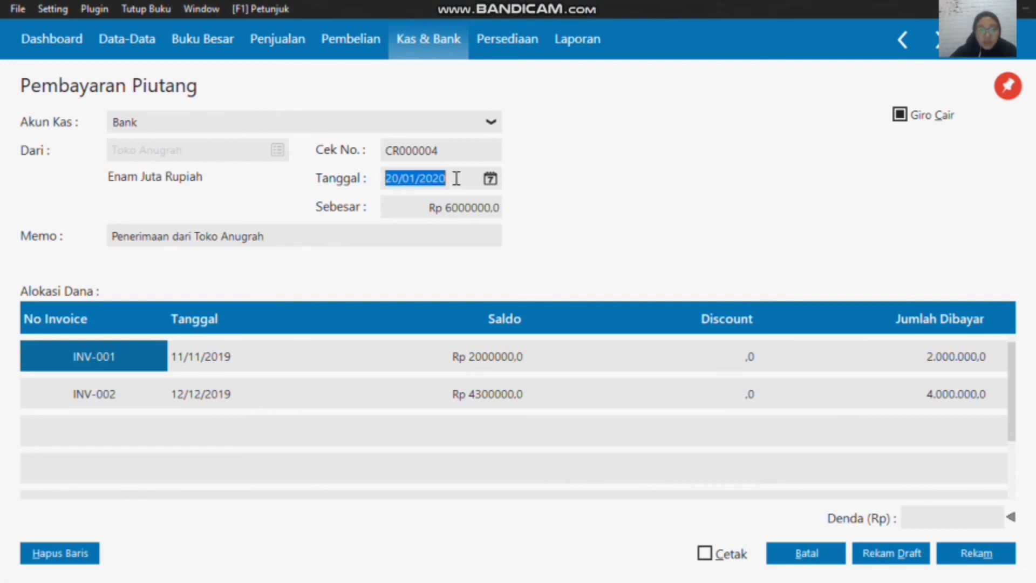
left_click(489, 179)
left_click(553, 377)
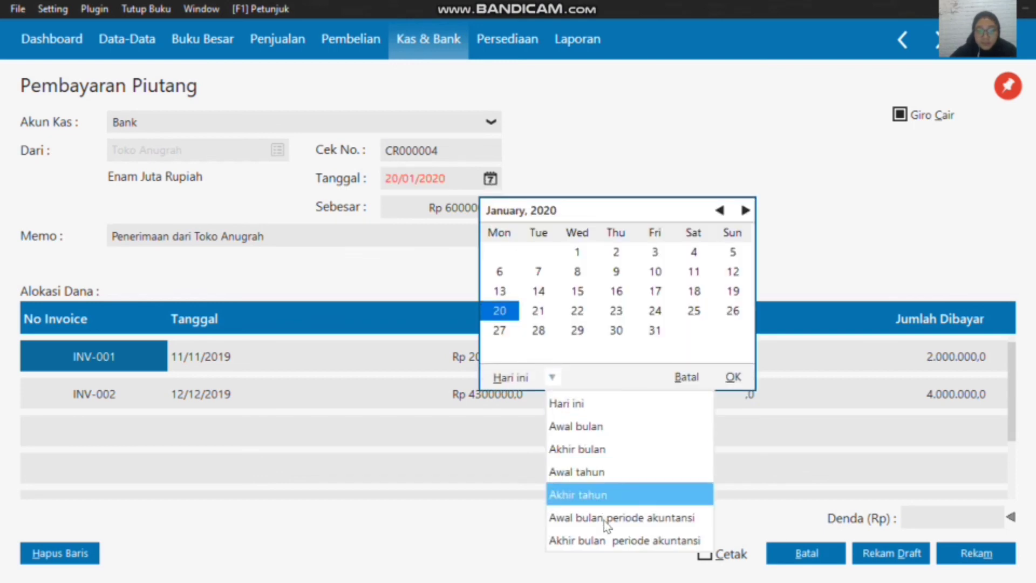
left_click(606, 518)
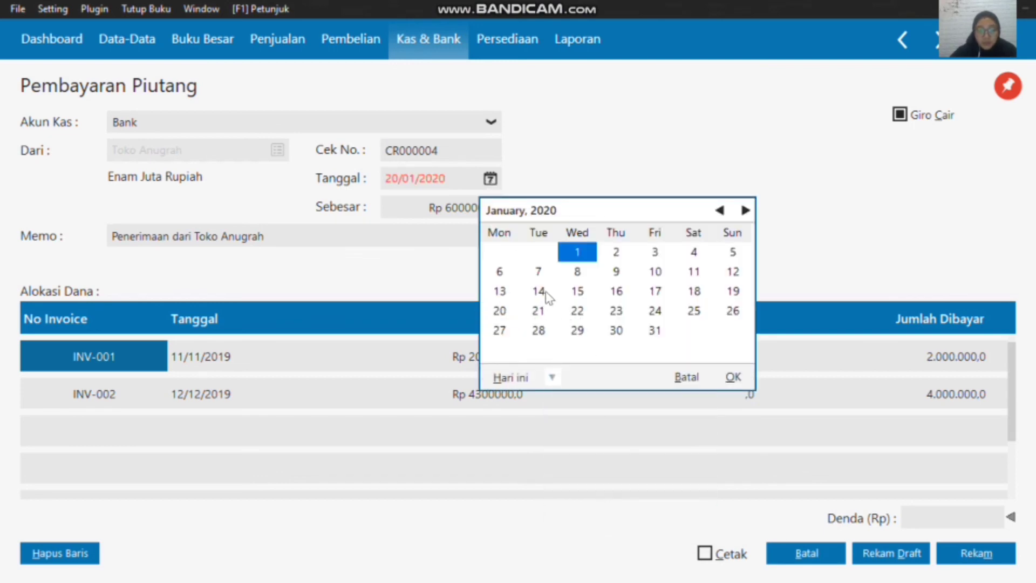
left_click(659, 318)
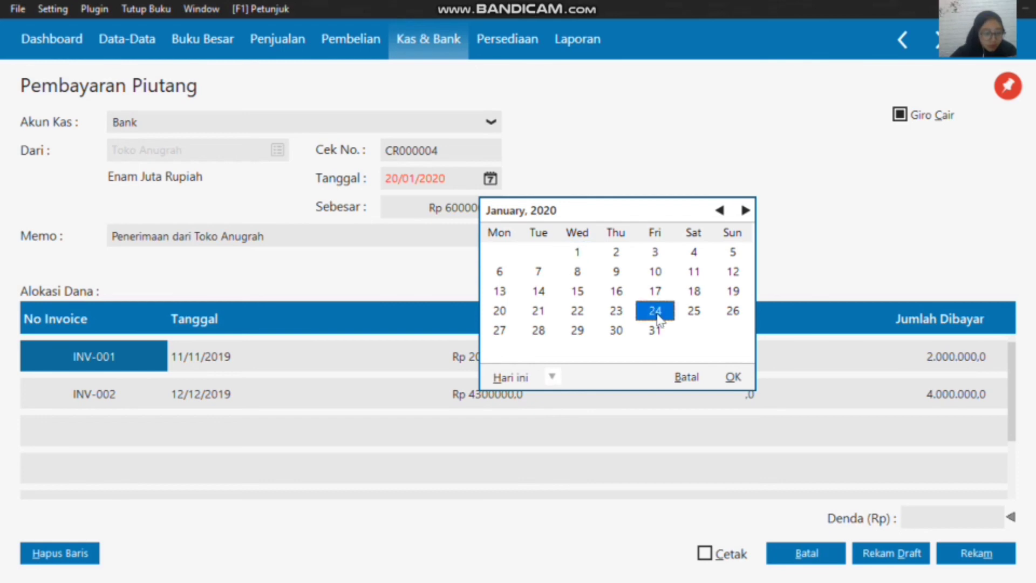
left_click(733, 377)
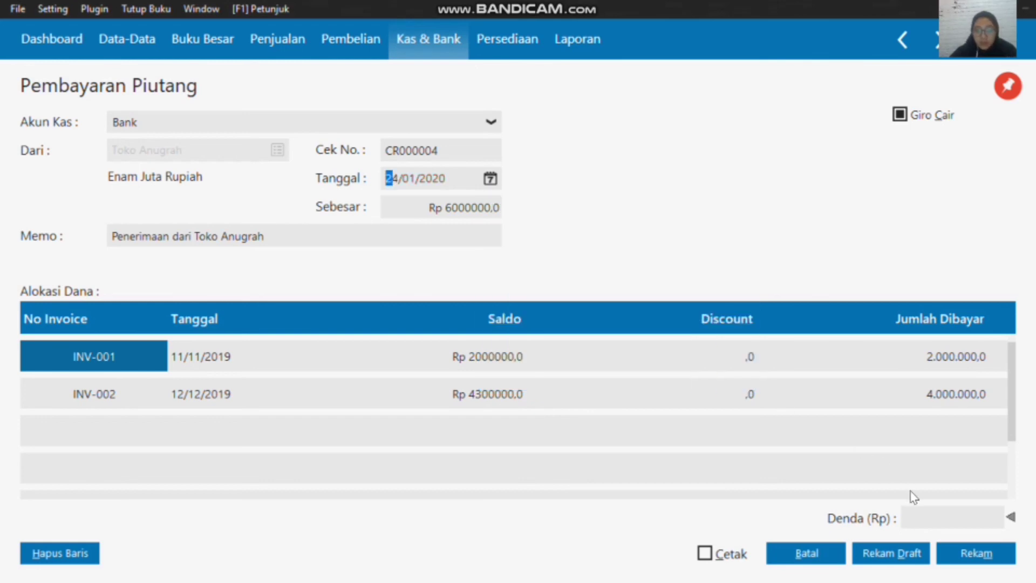
Step: Record the giro clearing payment, then close the blank Pembayaran Piutang form and the Giro Masuk list
left_click(961, 556)
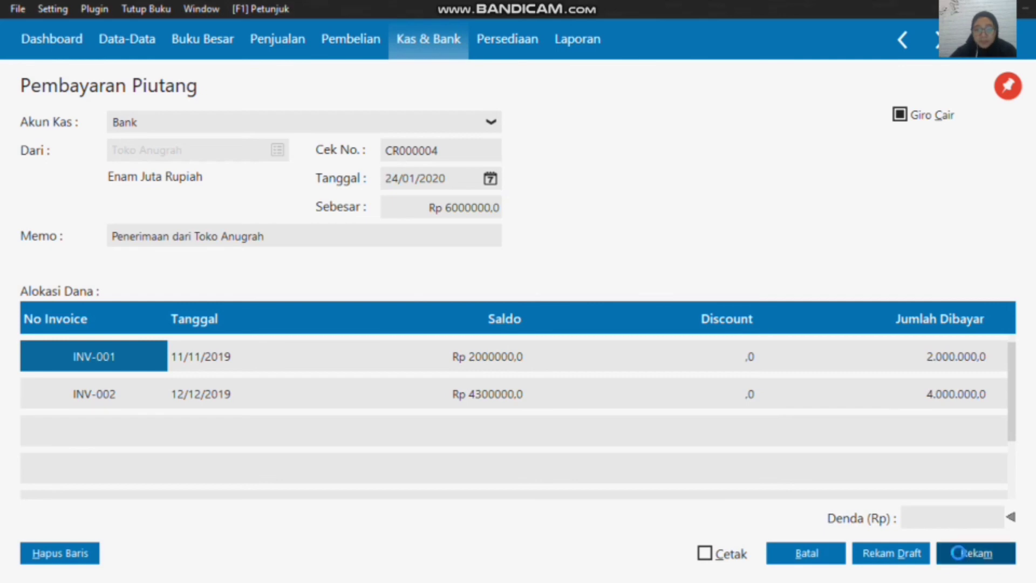
left_click(827, 559)
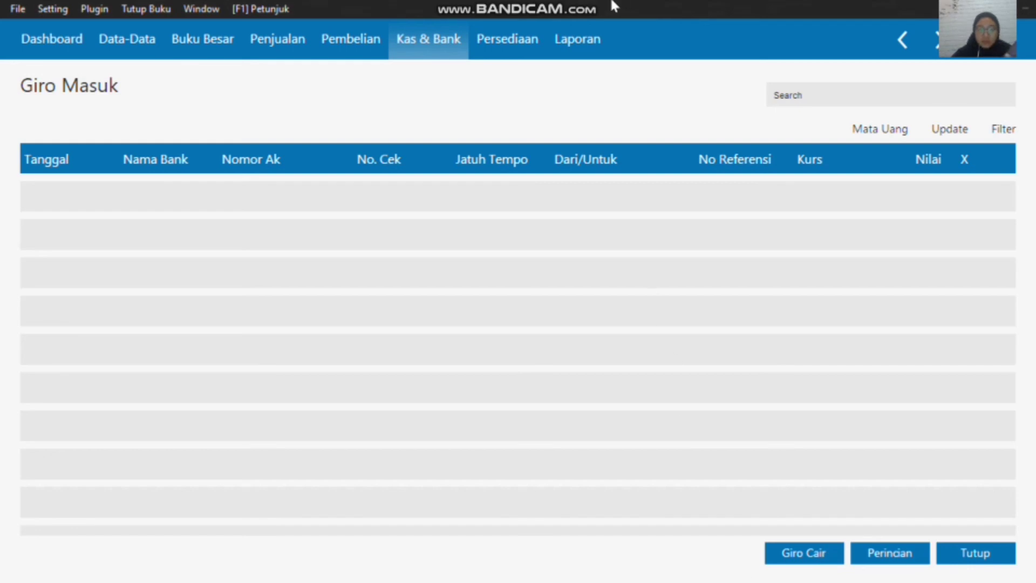
left_click(974, 558)
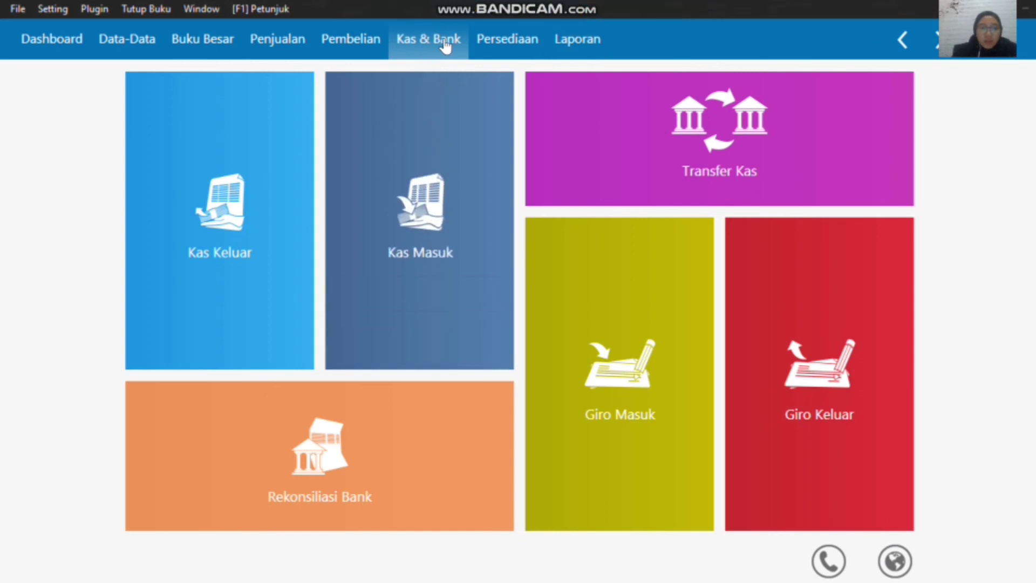
Step: Start a new Kas Keluar transaction in Kas & Bank and open the name list for its Penerima
mouse_move(216, 247)
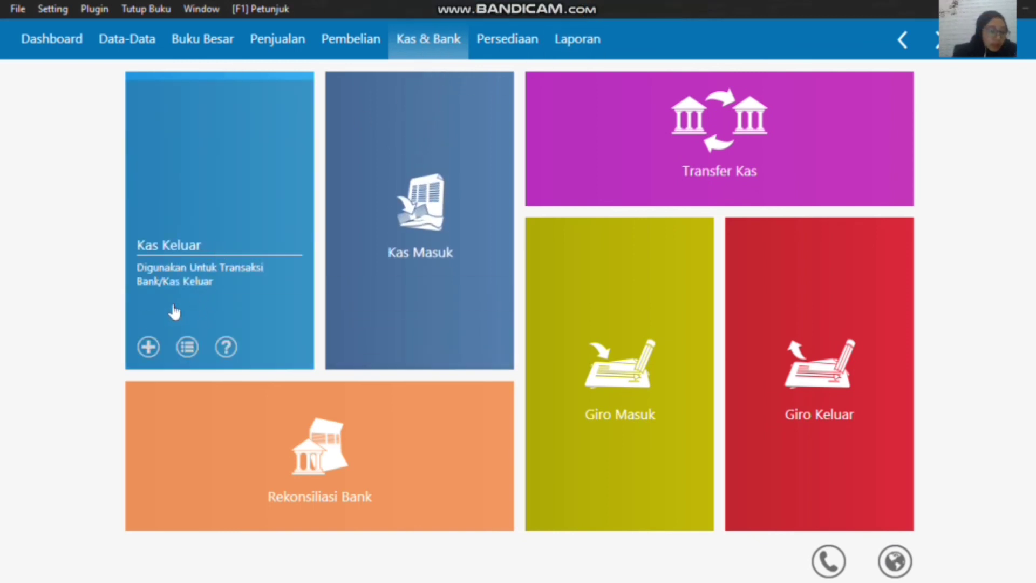
left_click(149, 347)
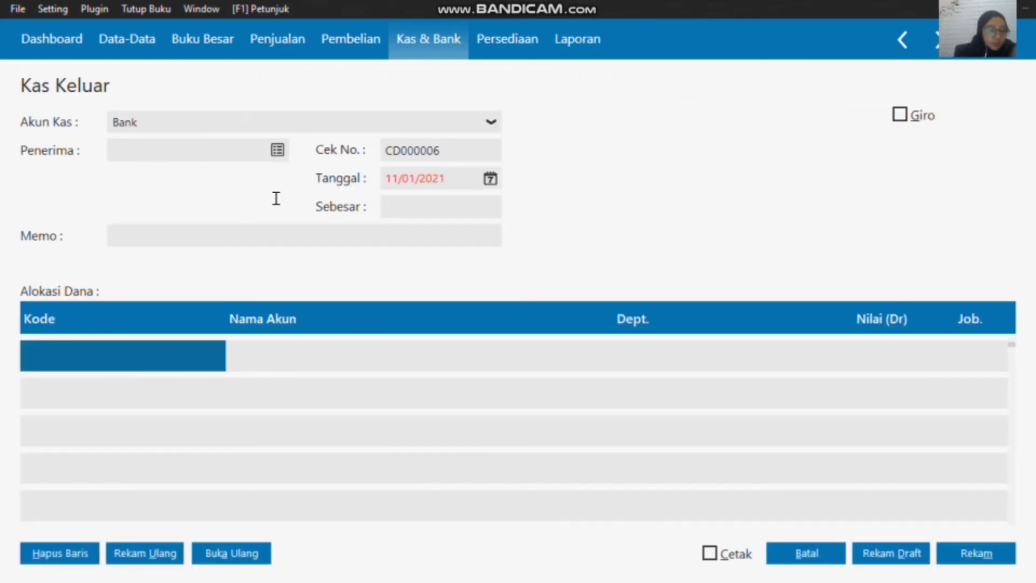
left_click(278, 150)
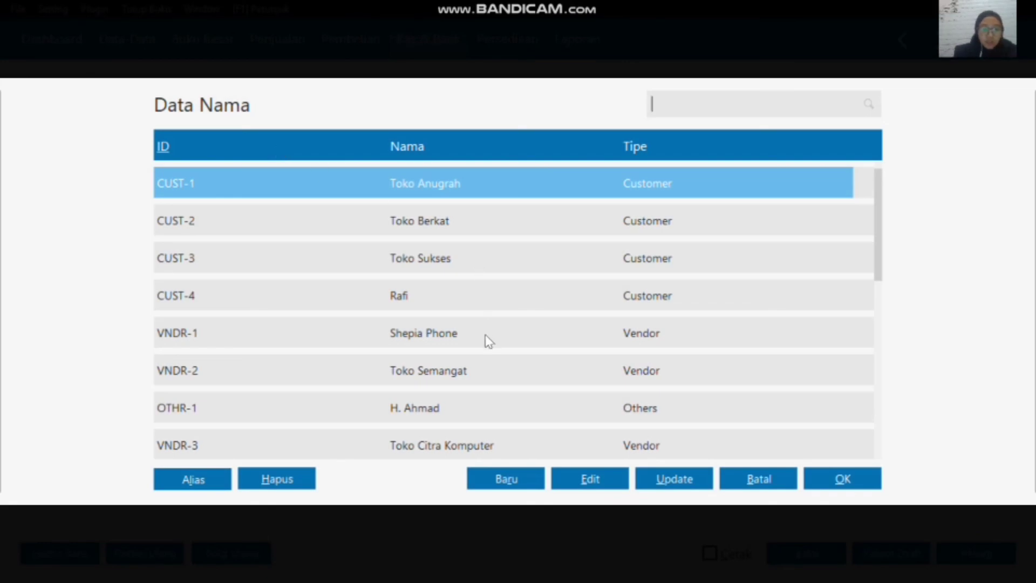
Step: Create a new name record with Tipe Employee, enter the employee's name, and record it
key("End")
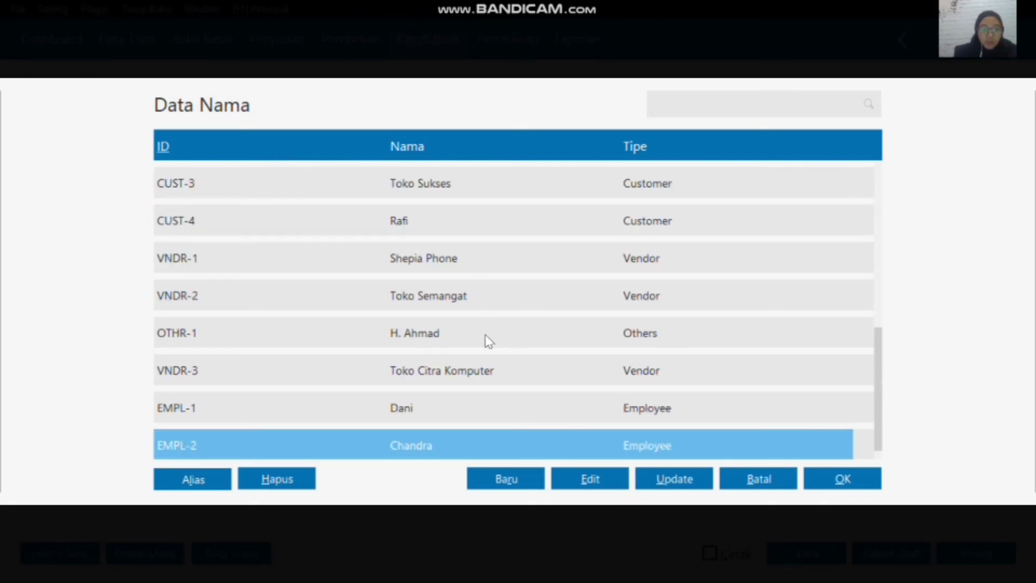
left_click(515, 480)
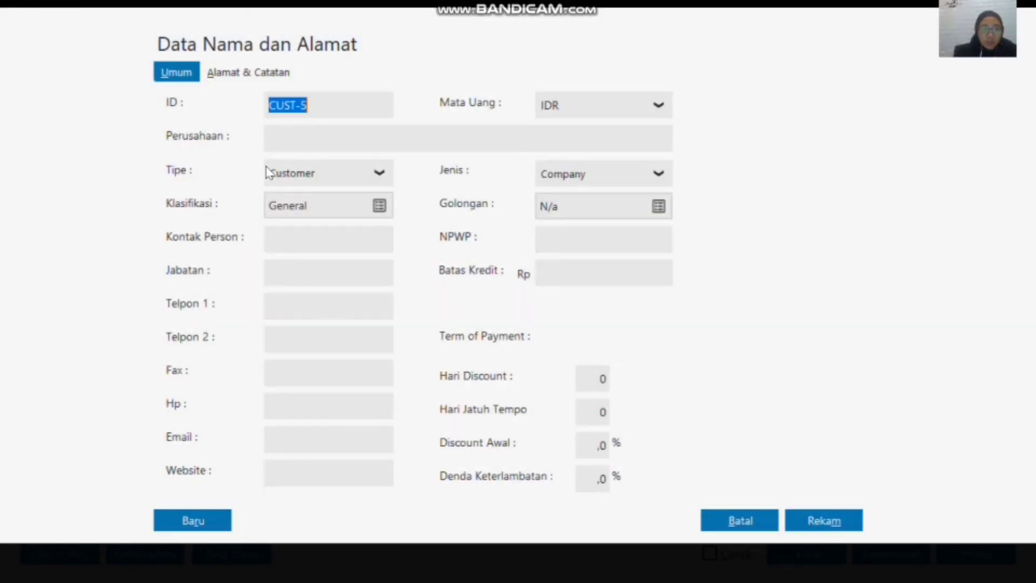
left_click(359, 176)
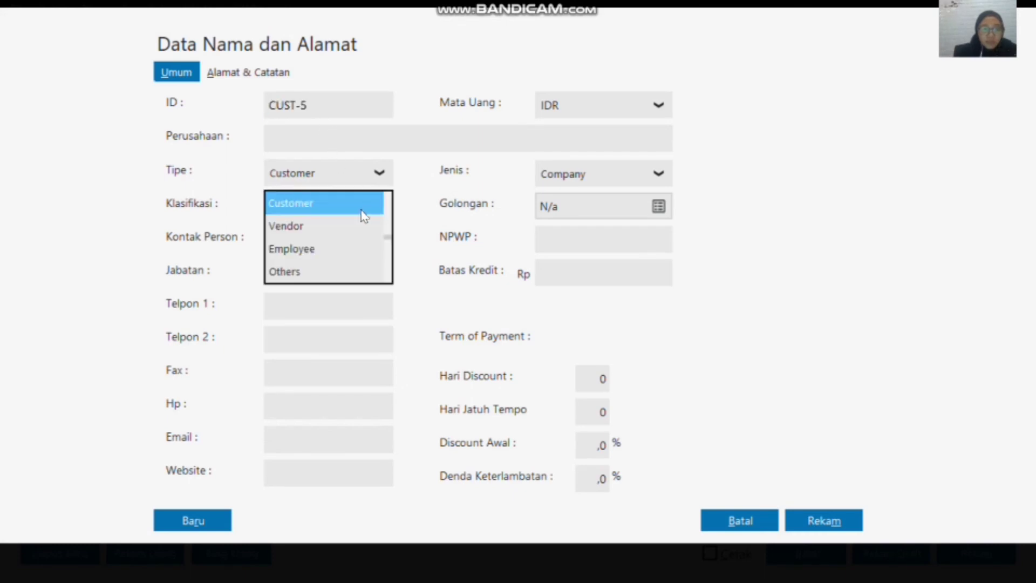
left_click(304, 249)
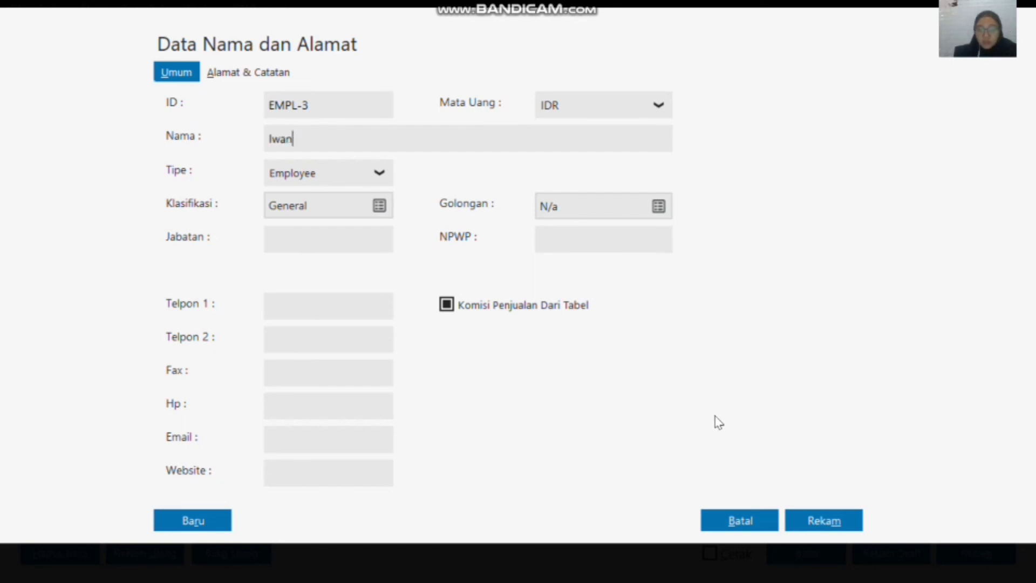
left_click(828, 521)
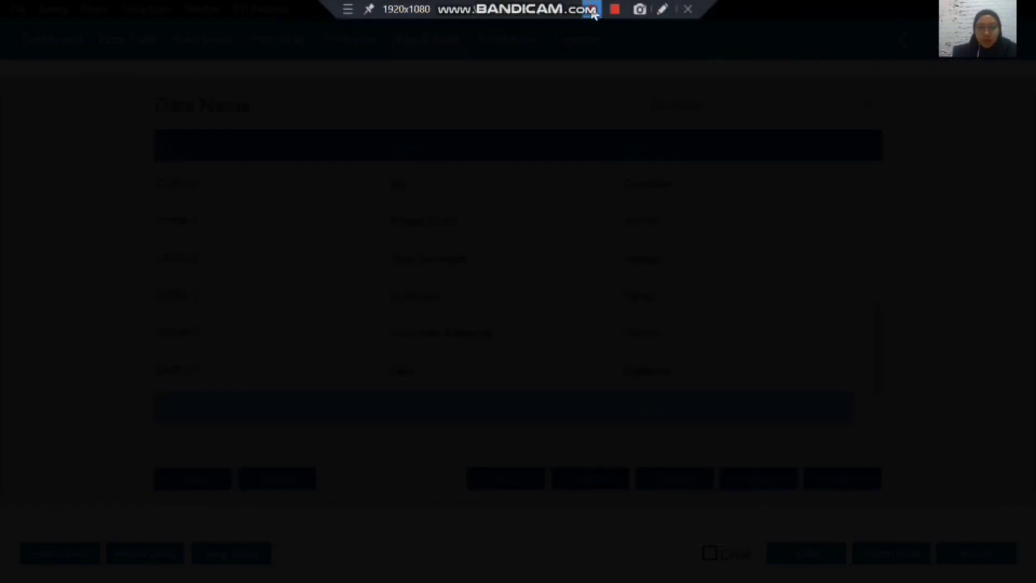
left_click(593, 10)
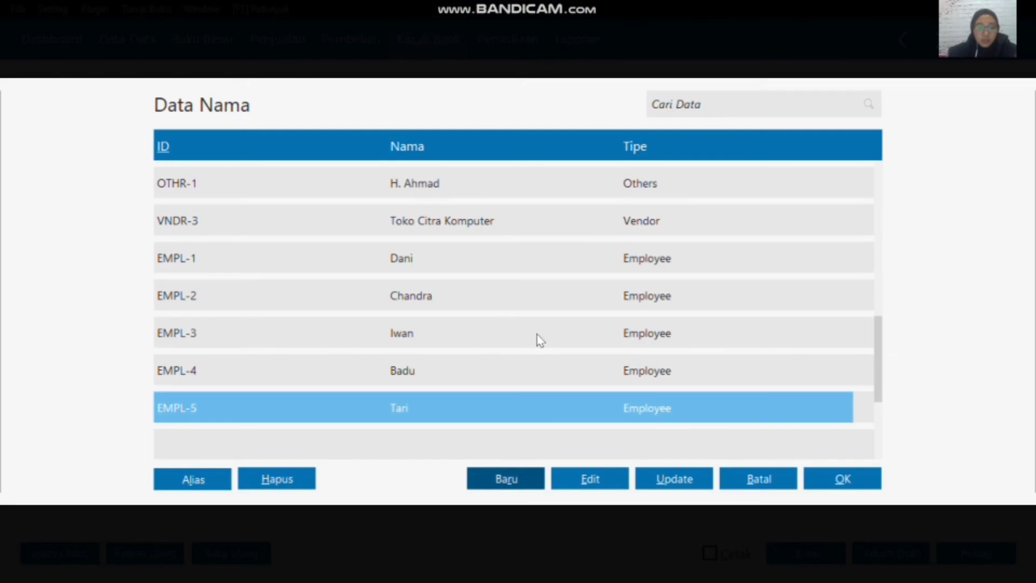
Step: Choose the first newly added employee as the Penerima and set the cash-out Tanggal to 25/01/2020
left_click(477, 297)
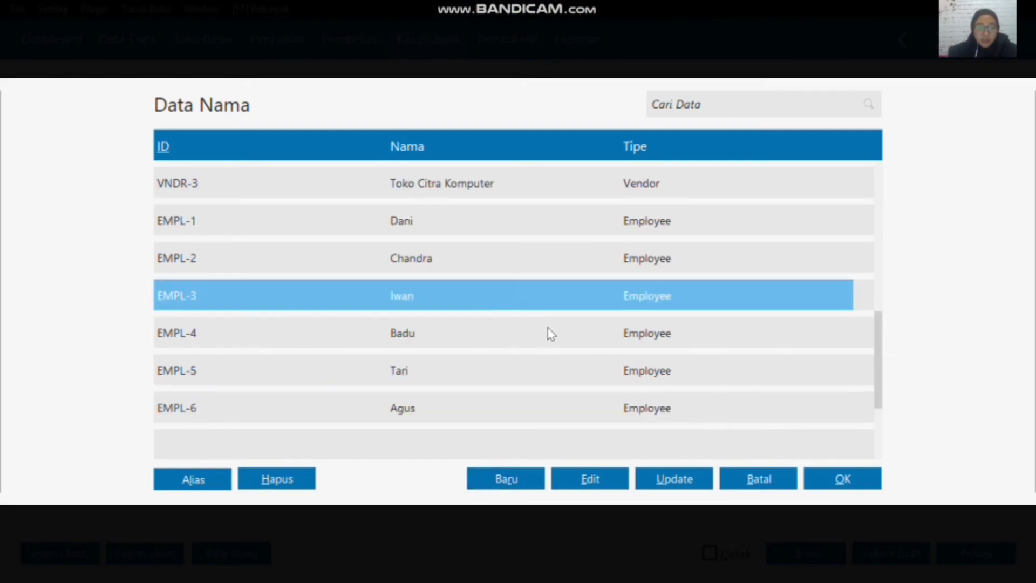
left_click(831, 480)
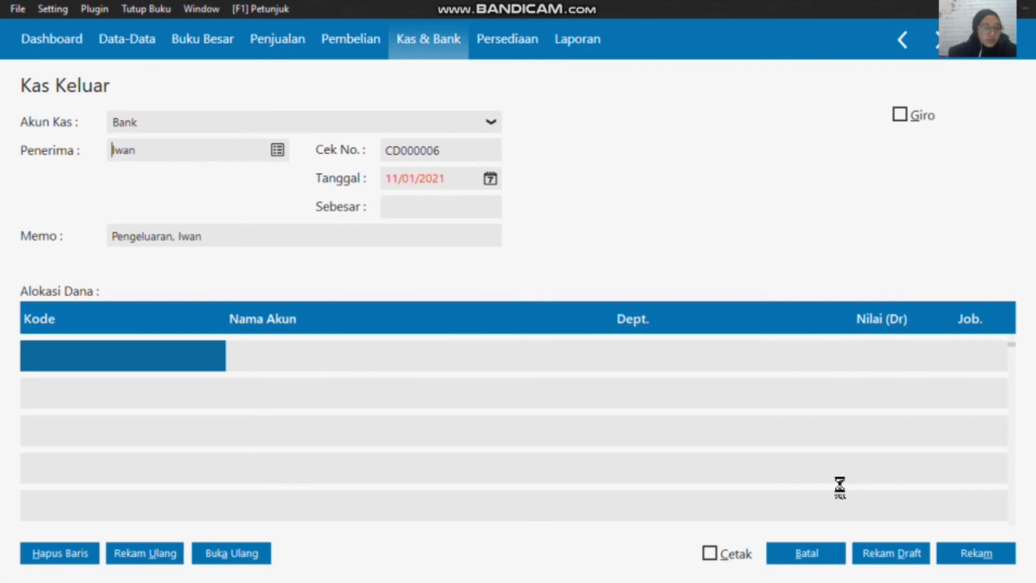
left_click(491, 181)
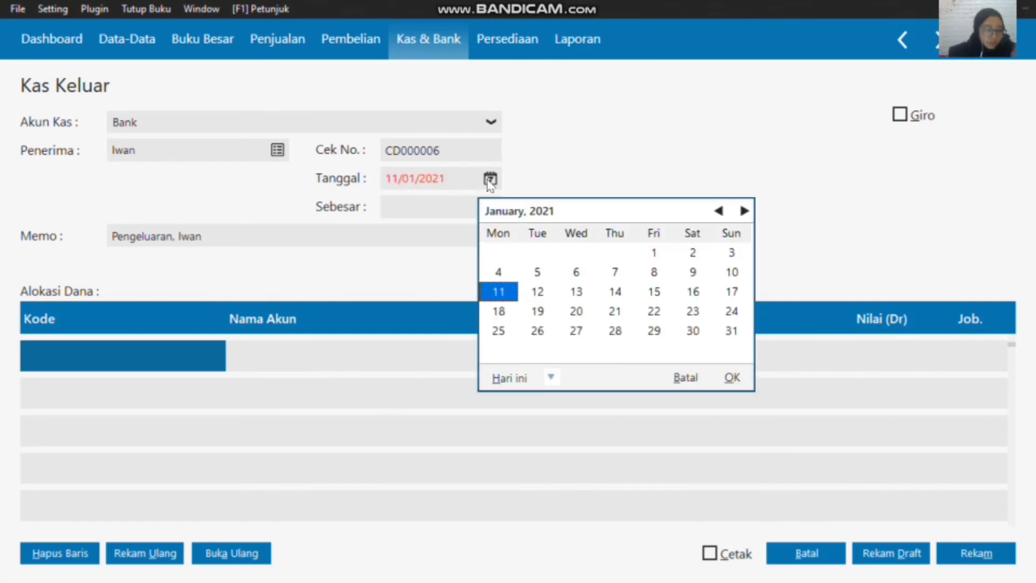
left_click(551, 378)
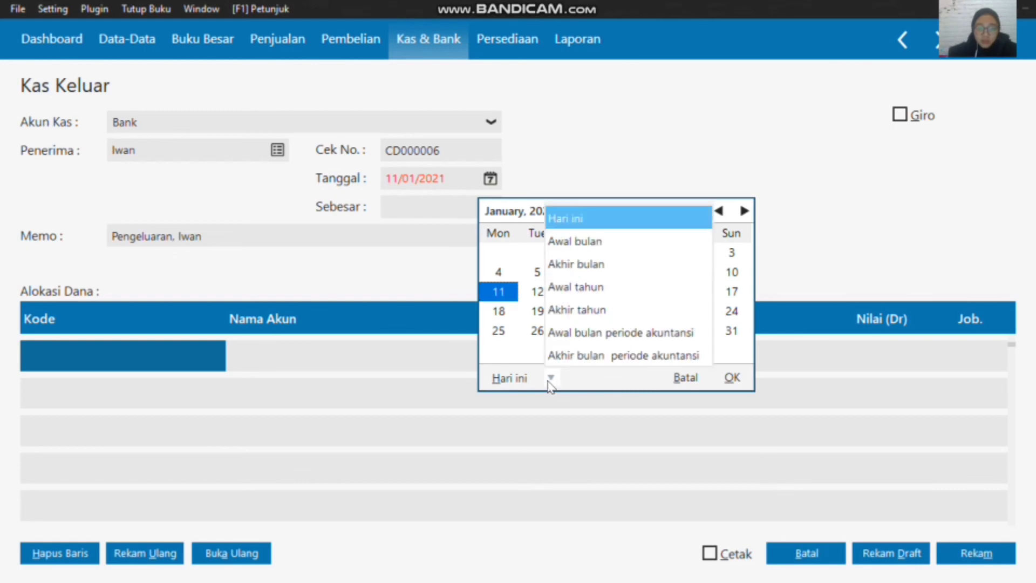
left_click(566, 330)
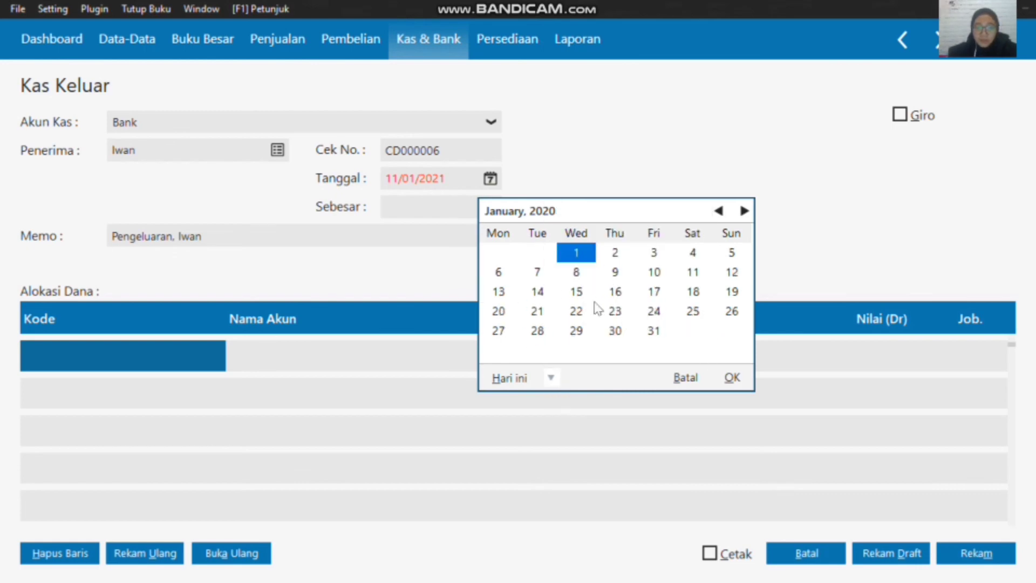
left_click(696, 315)
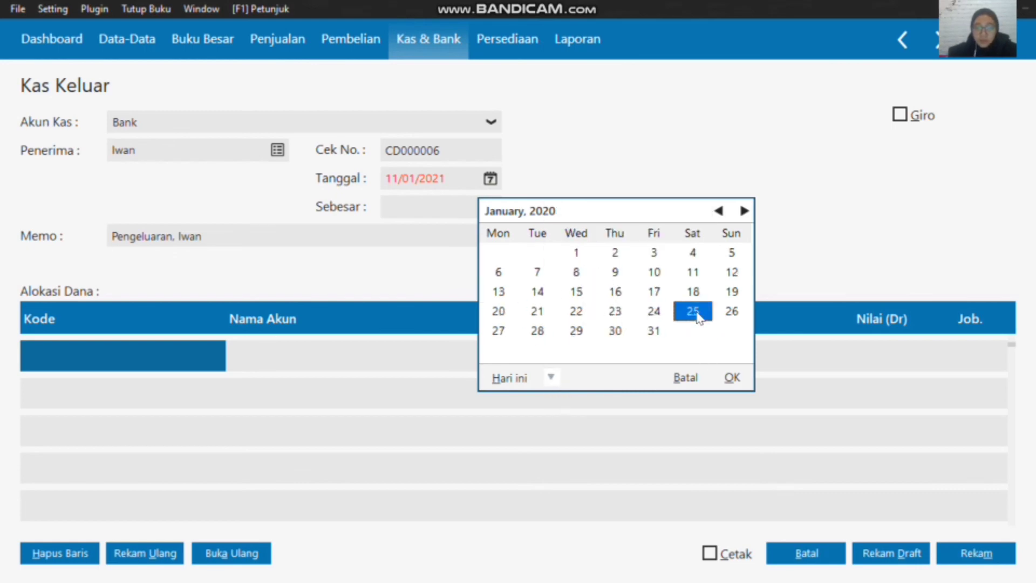
left_click(734, 378)
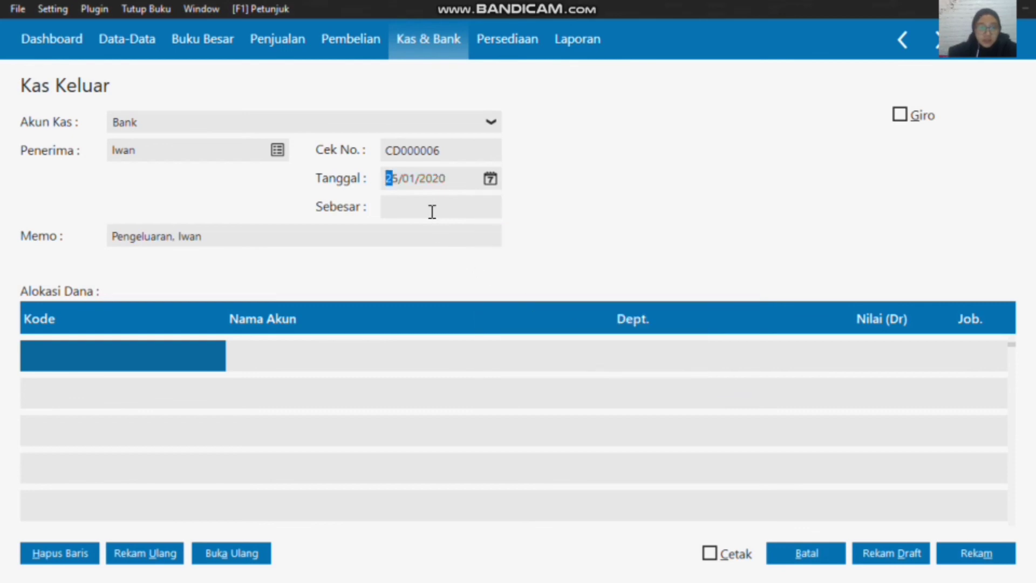
Step: Allocate the cash-out's first row to account 610000010, Gaji Direksi dan Karyawan
double_click(143, 356)
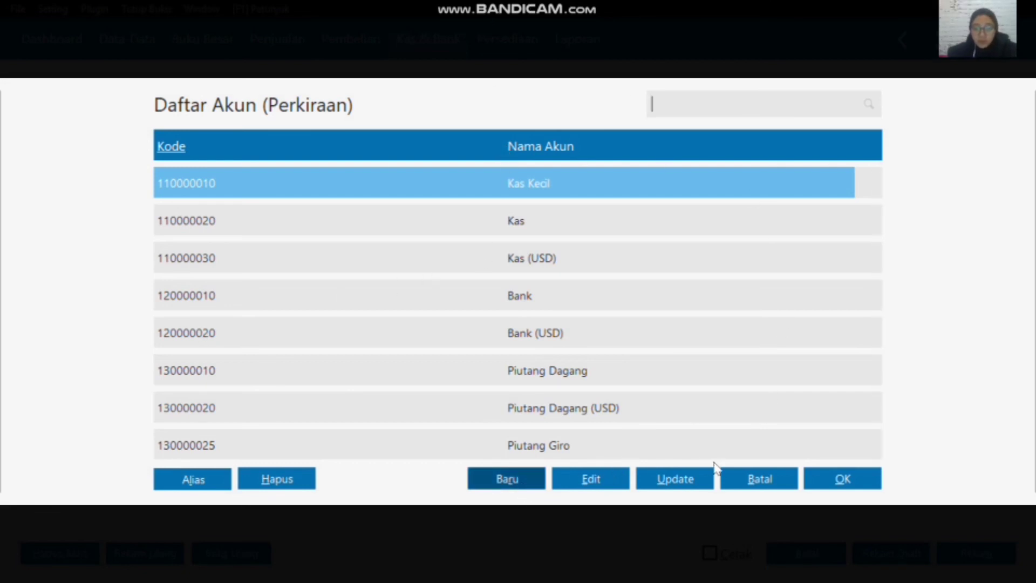
left_click(760, 479)
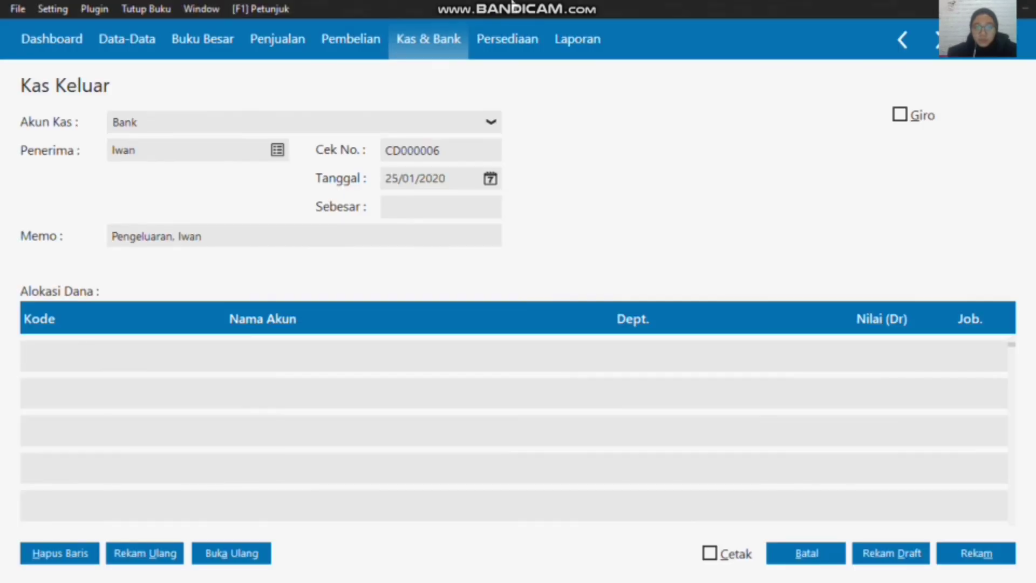
double_click(104, 357)
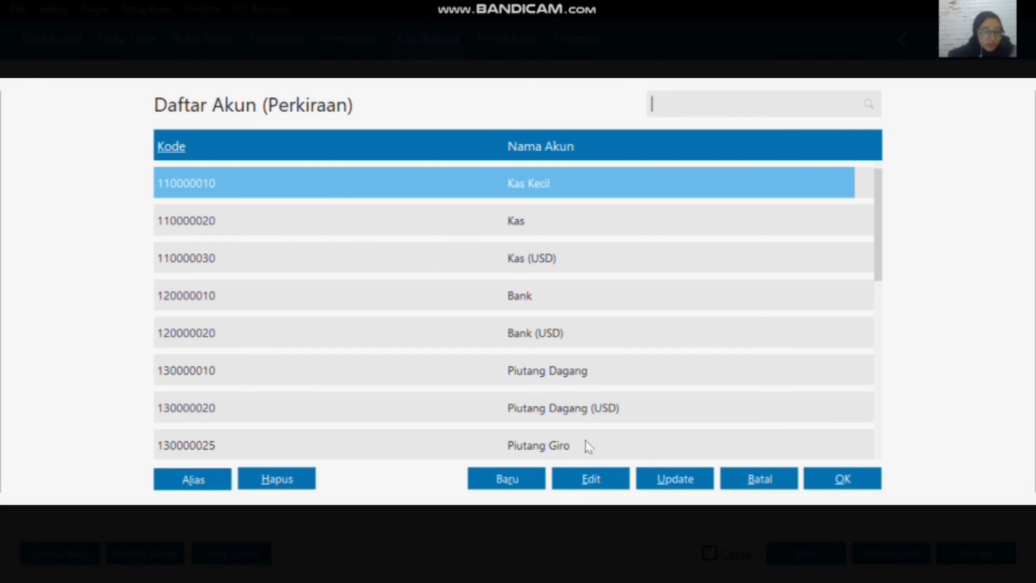
scroll(572, 373, "down", 7)
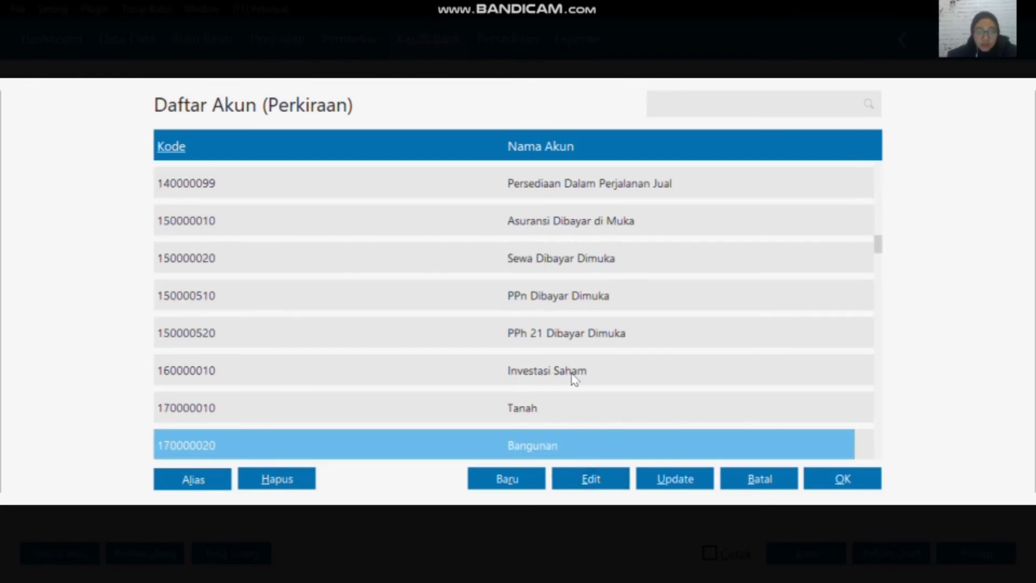
scroll(572, 373, "down", 15)
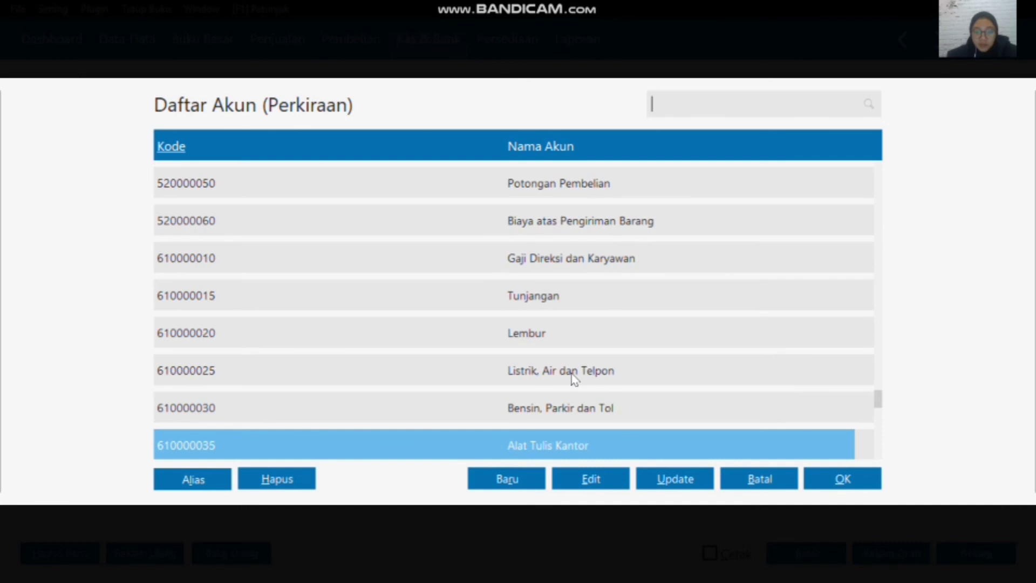
left_click(565, 260)
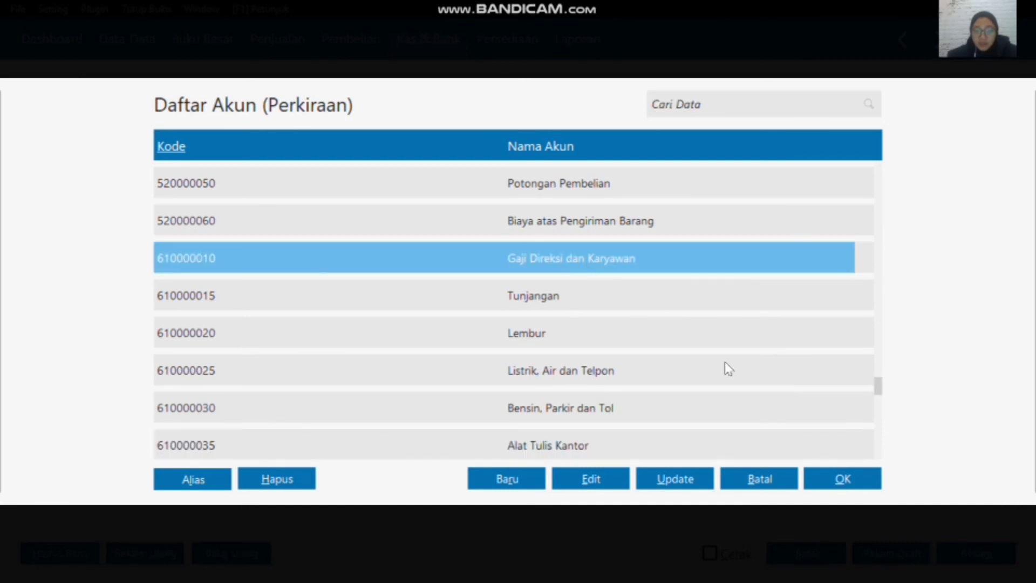
left_click(825, 480)
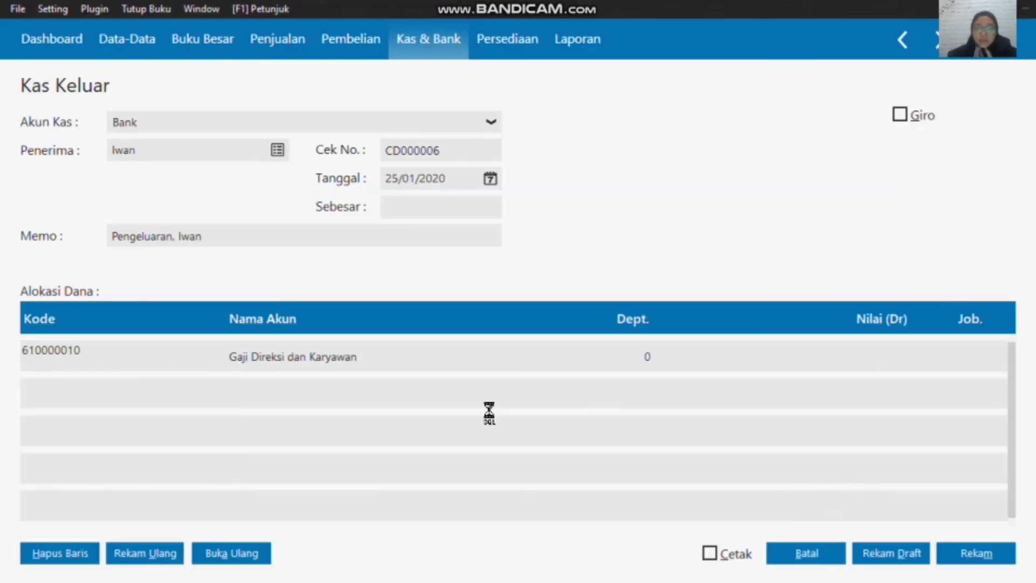
Step: Enter 700000 as the salary row's Nilai (Dr), fill the Sebesar amount, and record the cash-out transaction
left_click(846, 366)
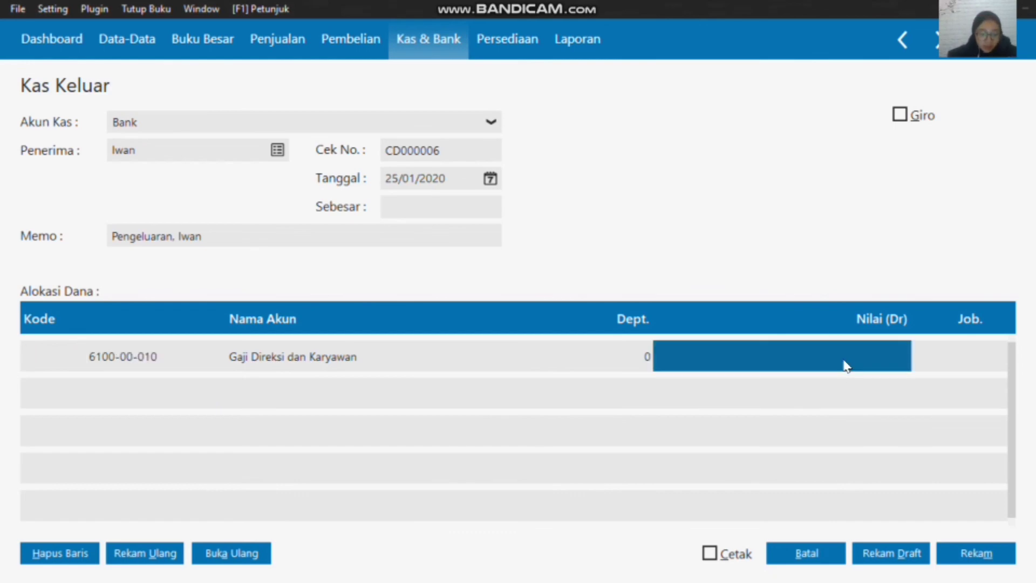
left_click(846, 365)
type("700")
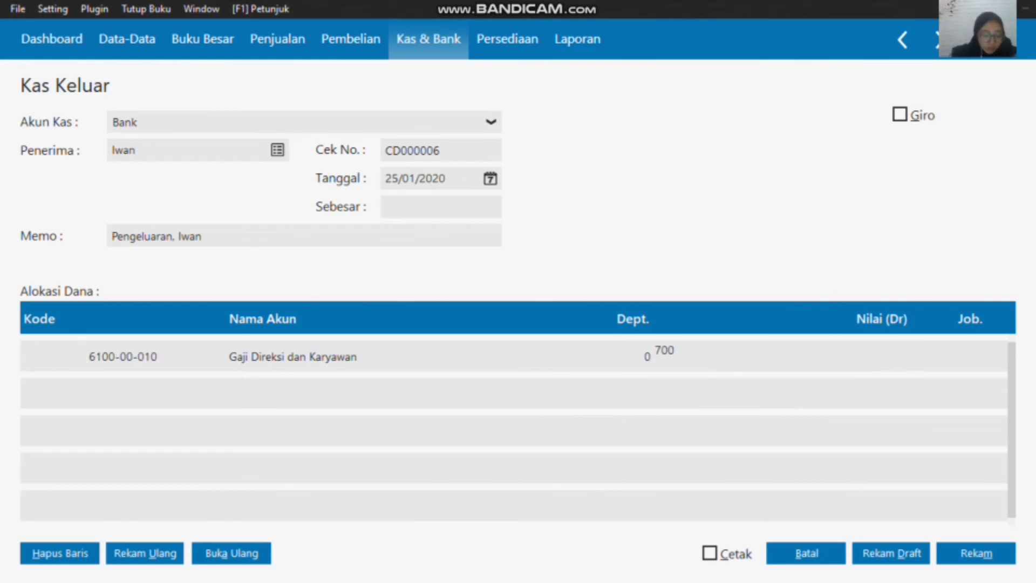
type("000")
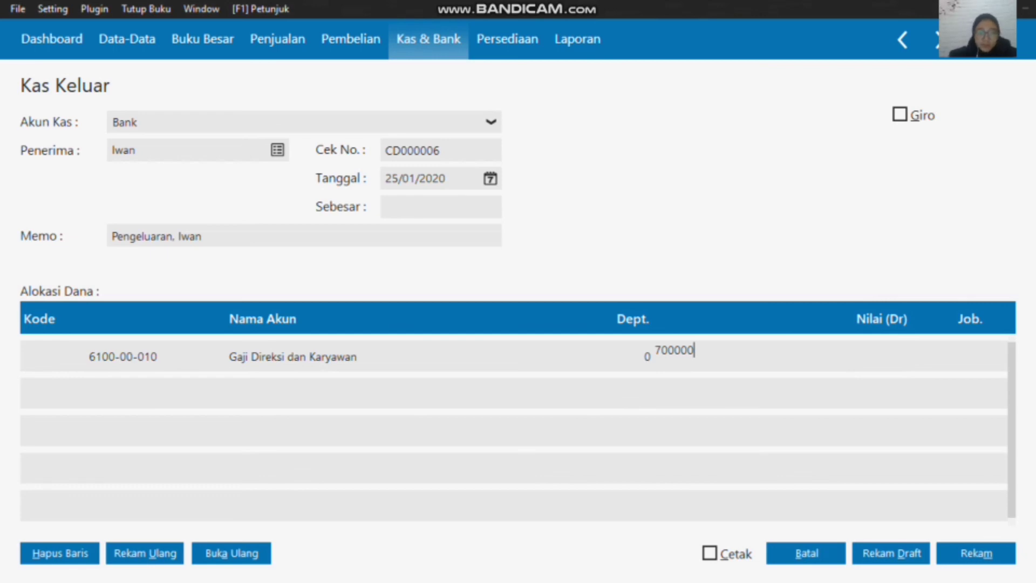
left_click(435, 204)
left_click(971, 555)
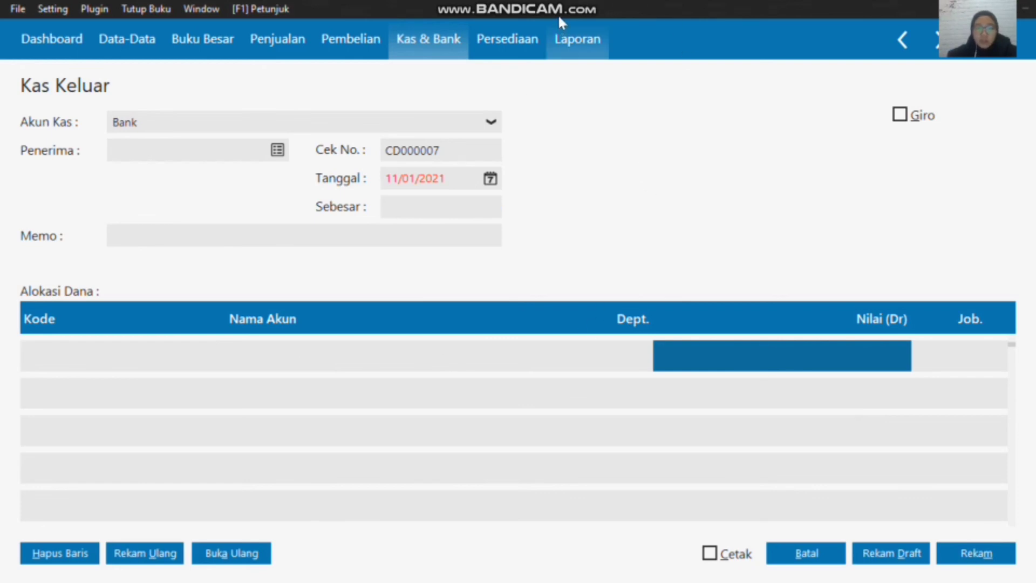
Step: Fill the Sebesar amount for the employee salary cash-out of 125000, record the transaction, and close the Kas Keluar form
mouse_move(568, 7)
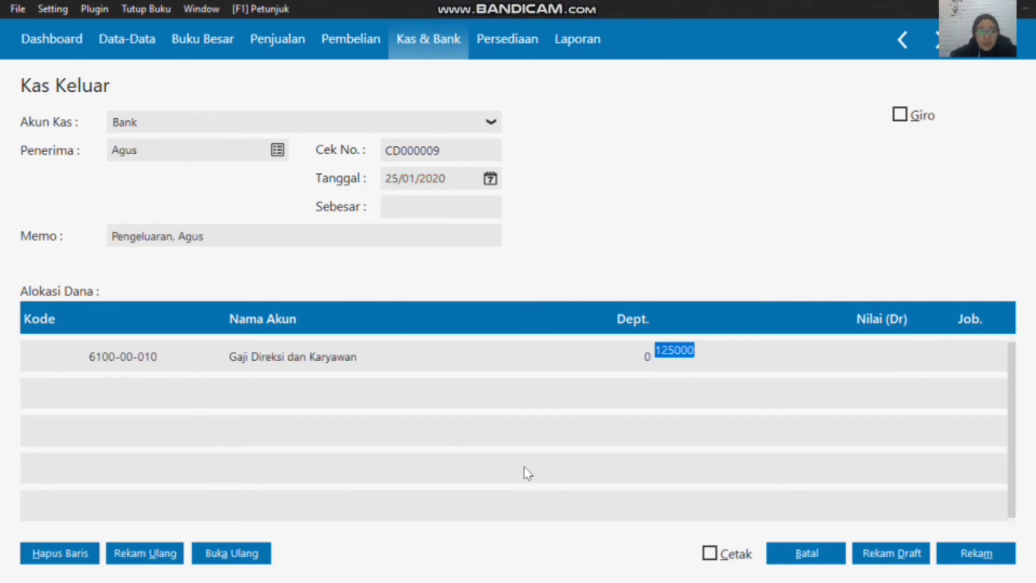
left_click(961, 550)
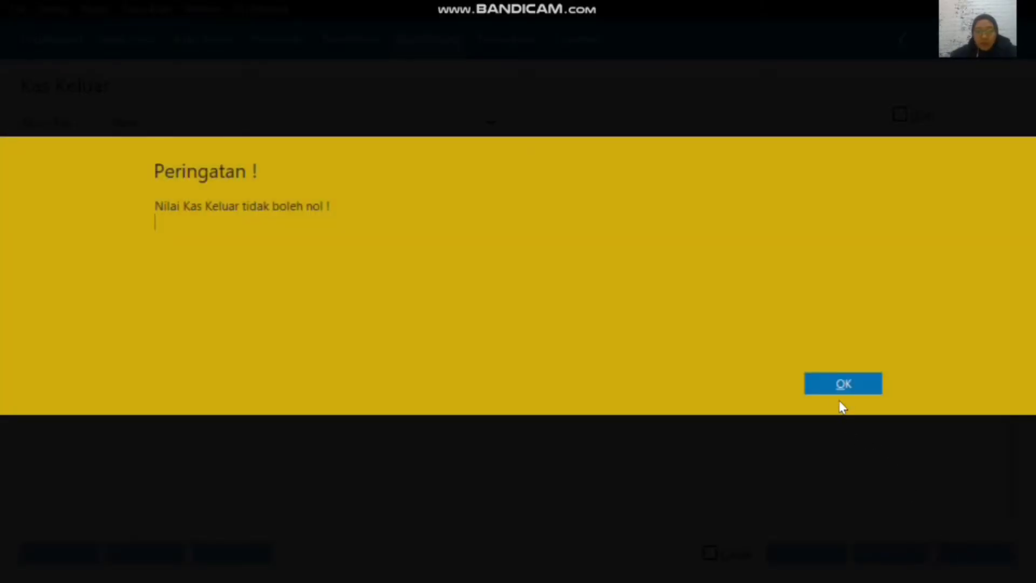
left_click(839, 389)
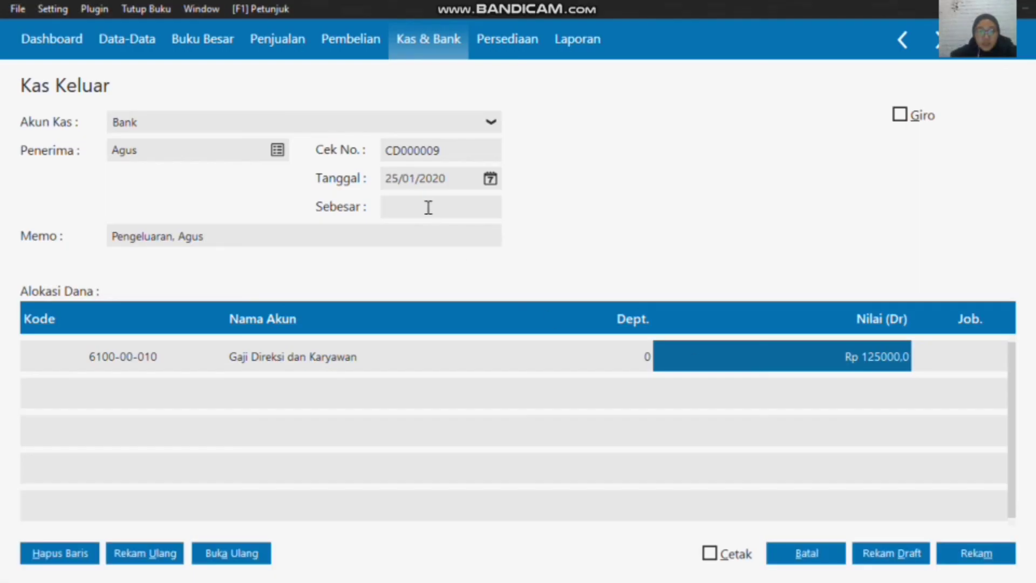
left_click(429, 207)
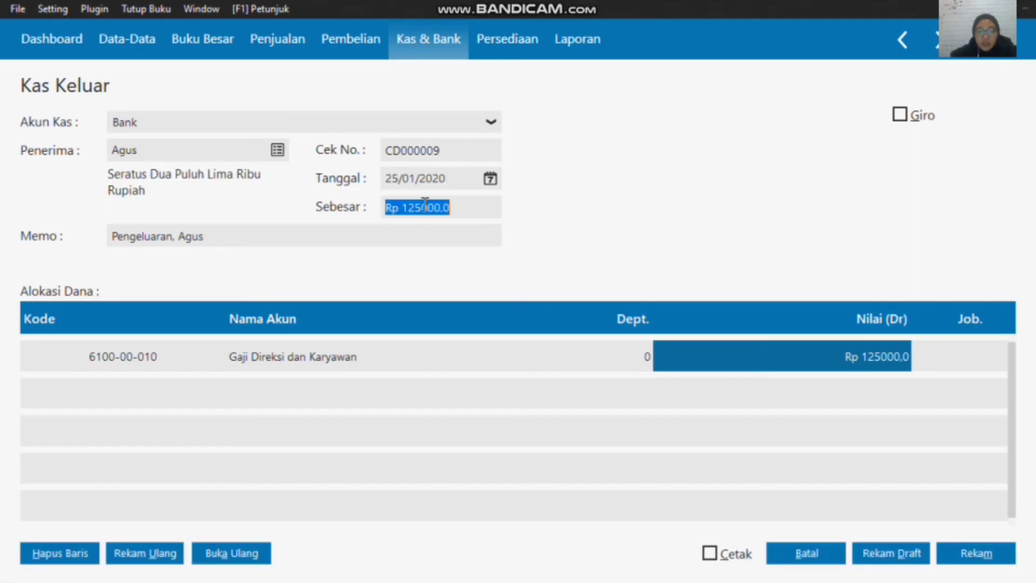
left_click(959, 559)
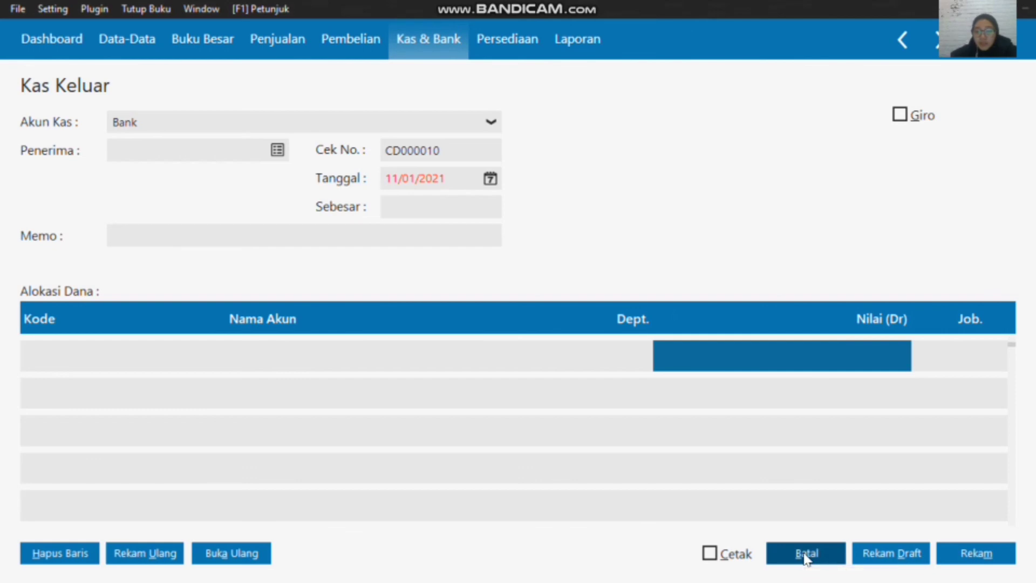
left_click(806, 556)
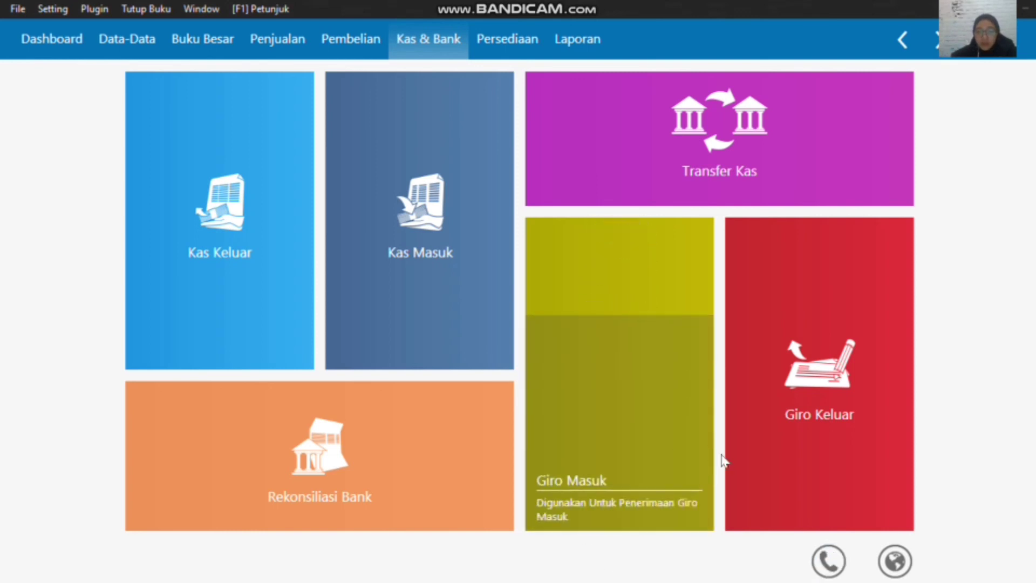
Step: Open the Giro Keluar data list and start clearing the outgoing giro to Toko Semangat
mouse_move(800, 465)
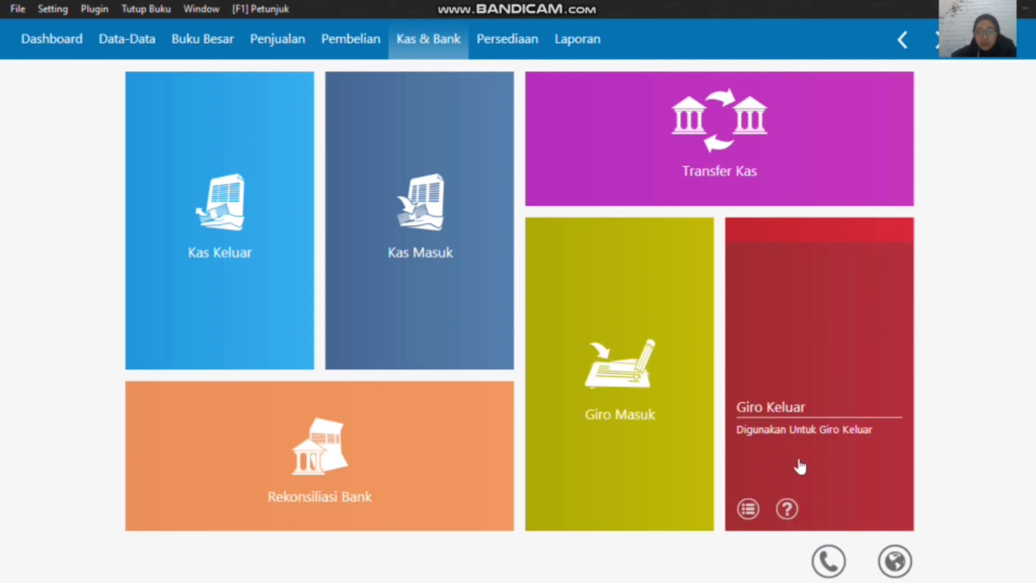
left_click(747, 508)
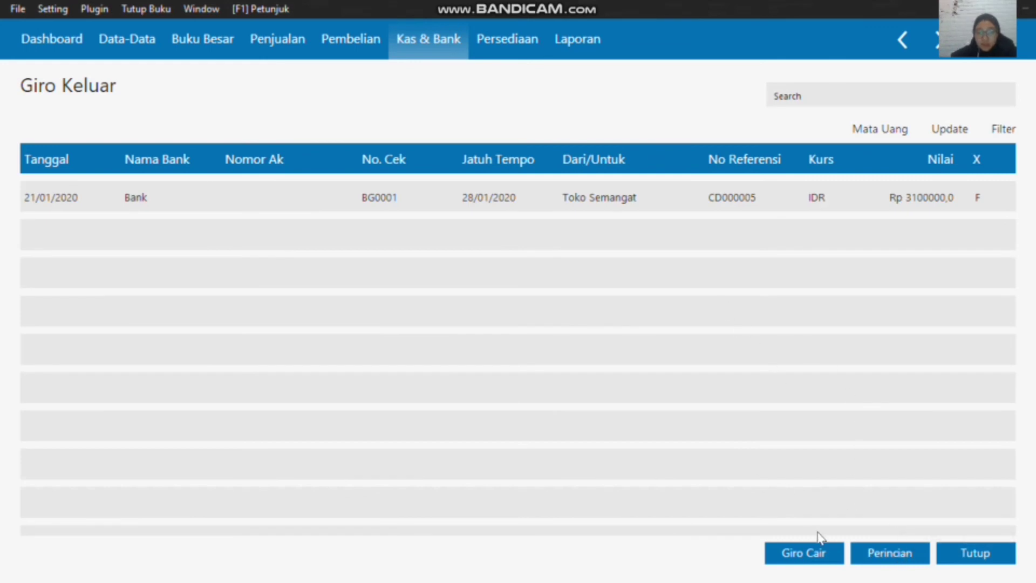
left_click(946, 555)
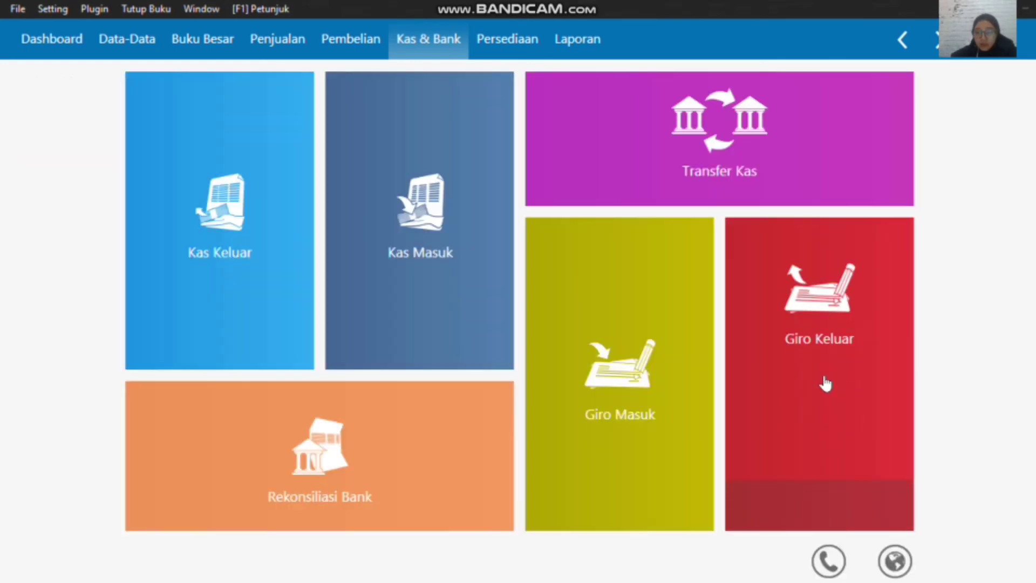
left_click(822, 374)
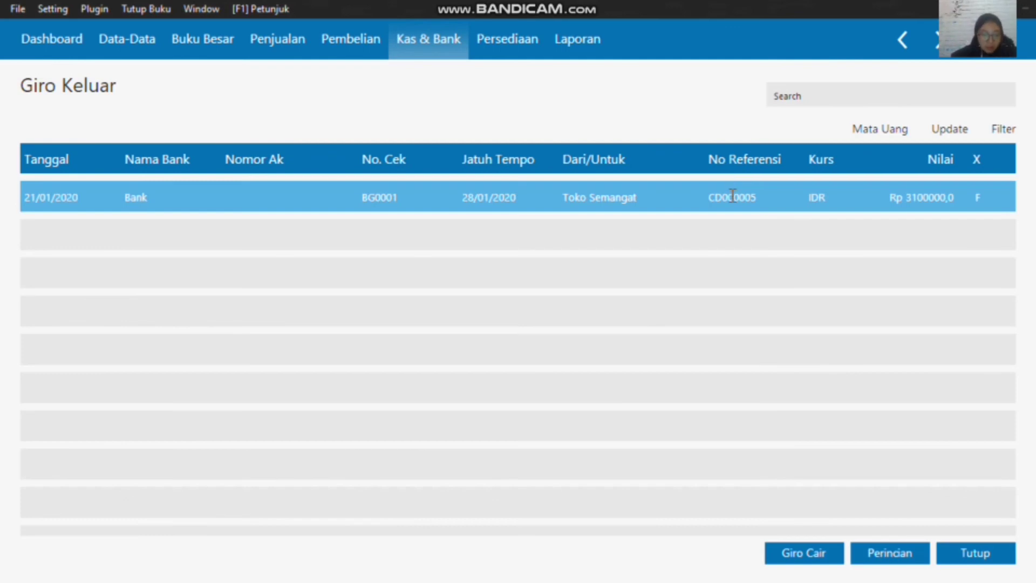
left_click(811, 552)
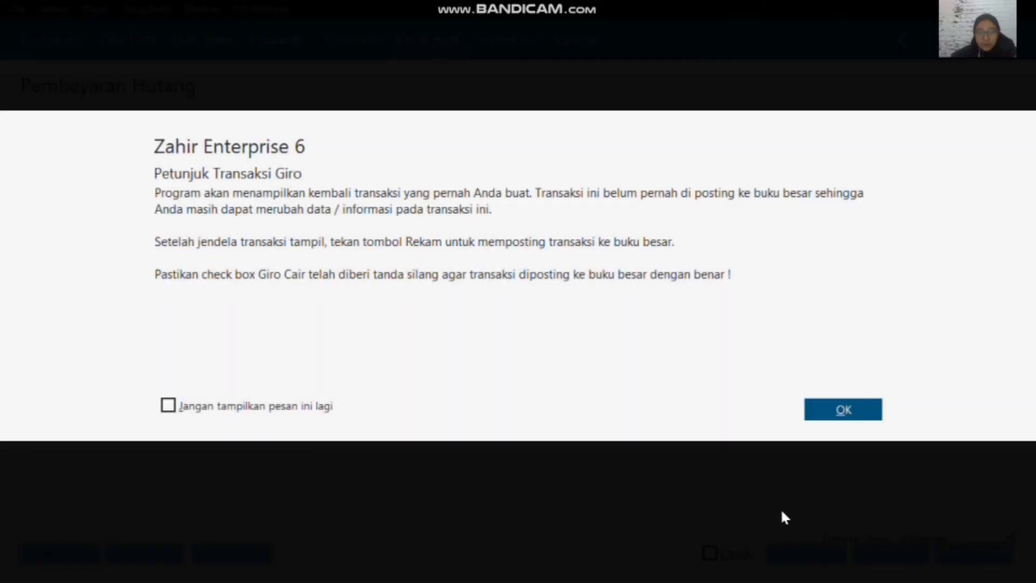
left_click(836, 412)
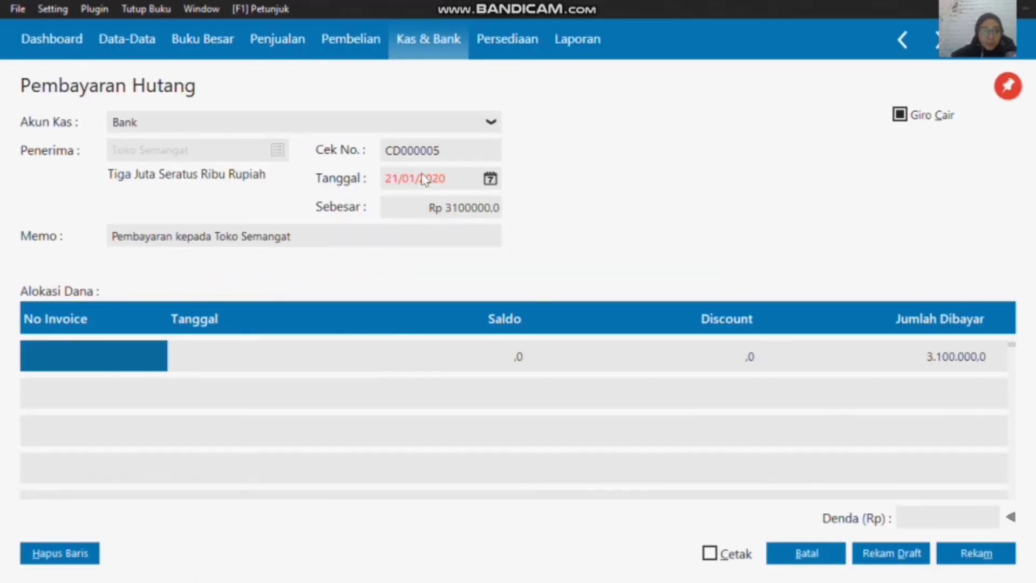
Step: Set the Tanggal of the Toko Semangat debt payment to 28/01/2020
left_click(490, 180)
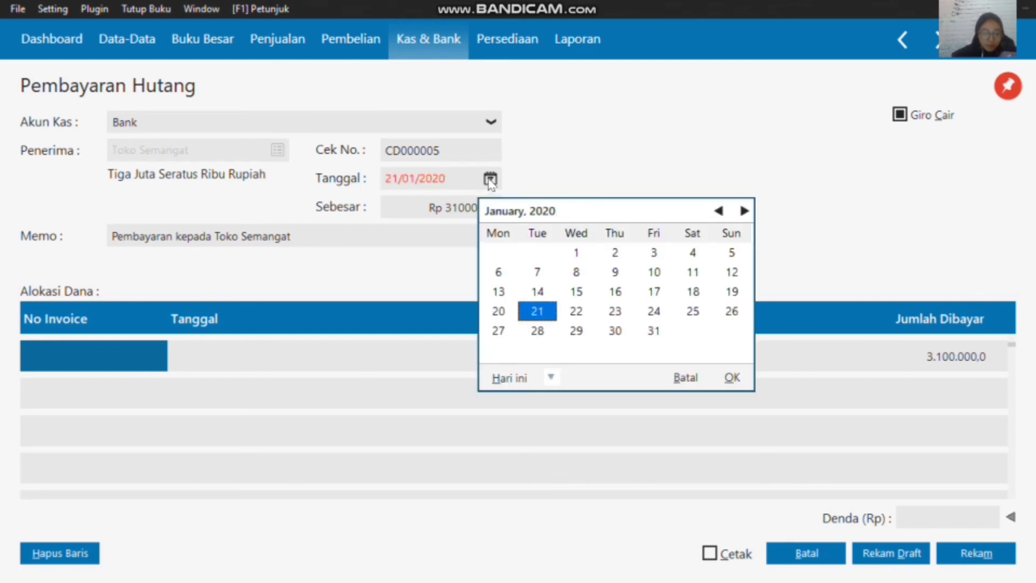
mouse_move(610, 12)
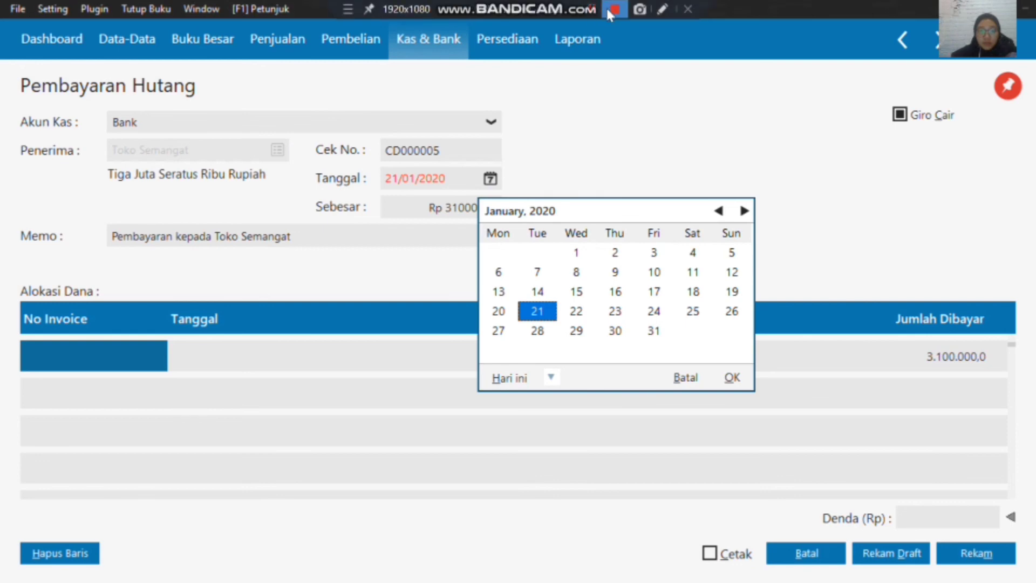
left_click(552, 381)
left_click(581, 330)
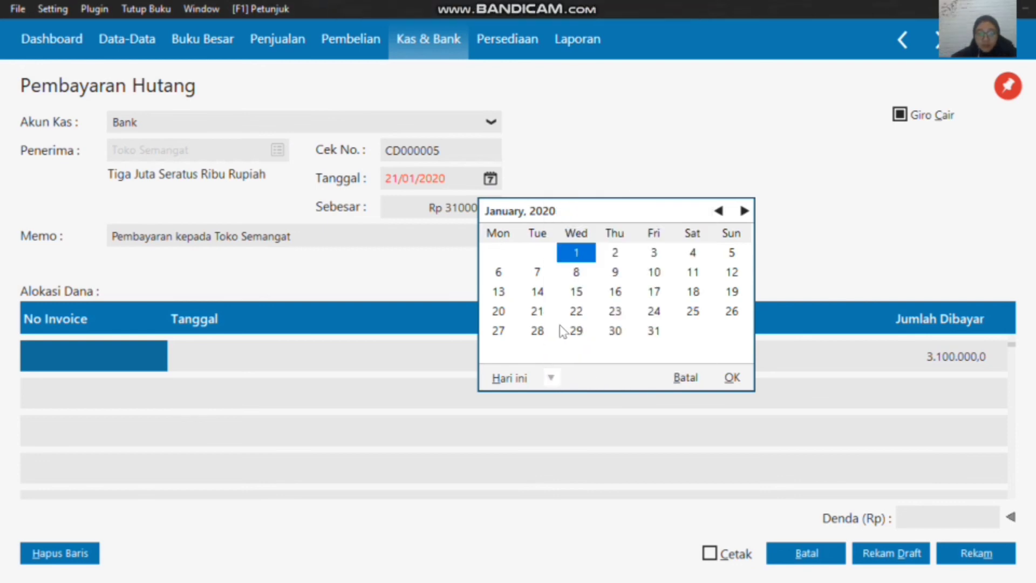
left_click(537, 330)
left_click(731, 378)
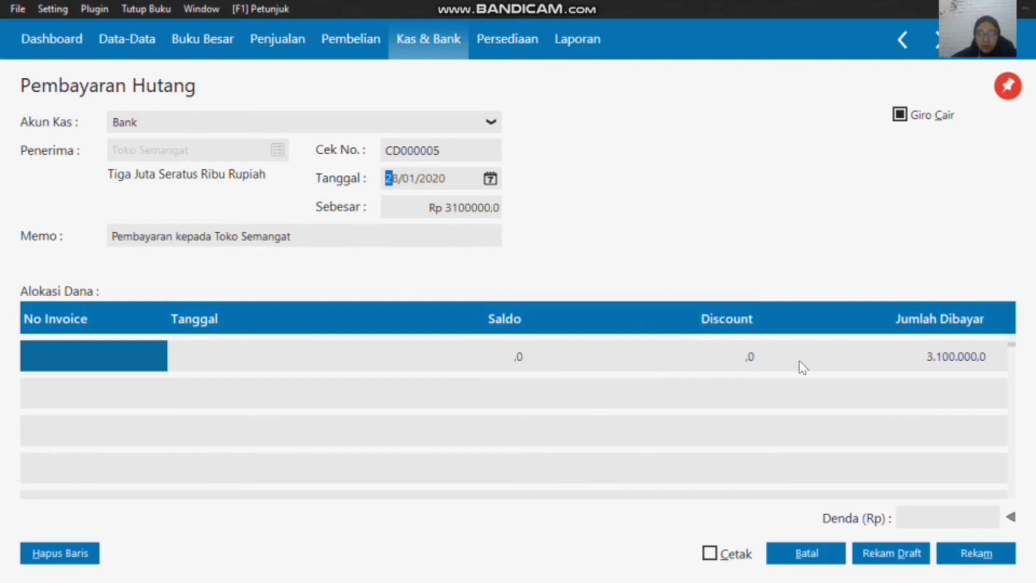
Step: Record the cleared giro payment to Toko Semangat, then close the Pembayaran Hutang form and the Giro Keluar list
left_click(814, 369)
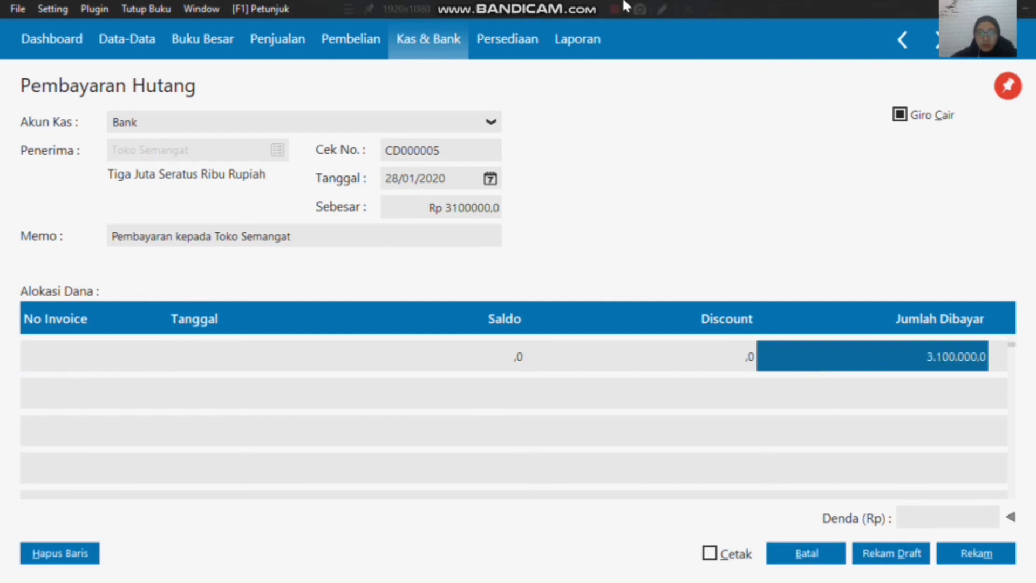
mouse_move(599, 7)
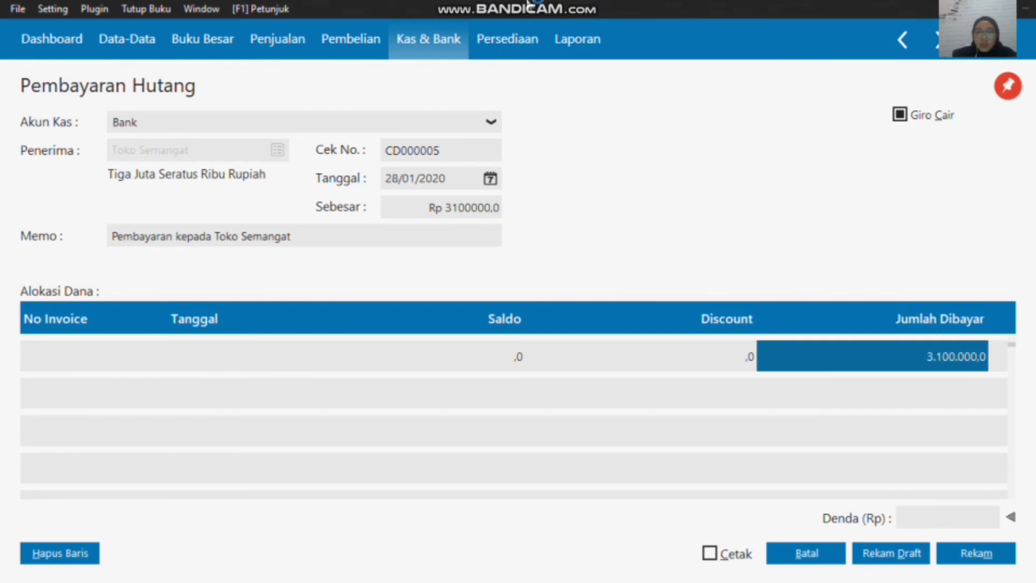
left_click(973, 555)
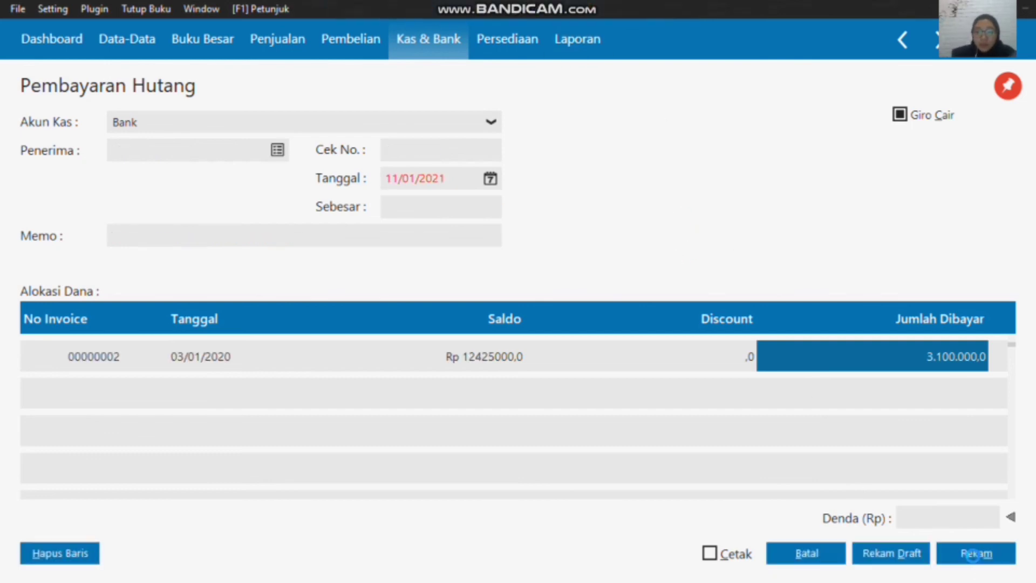
left_click(812, 553)
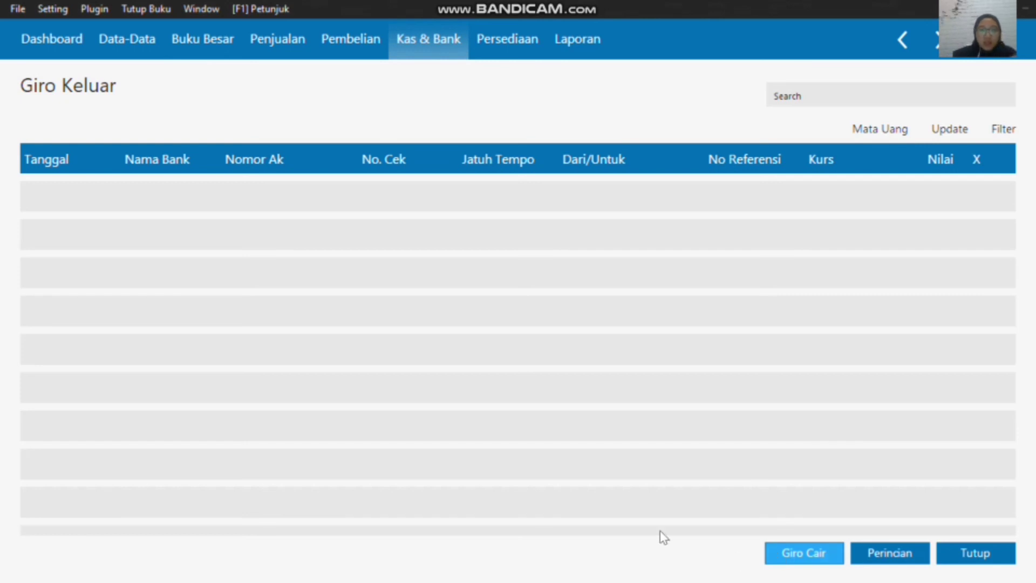
left_click(969, 554)
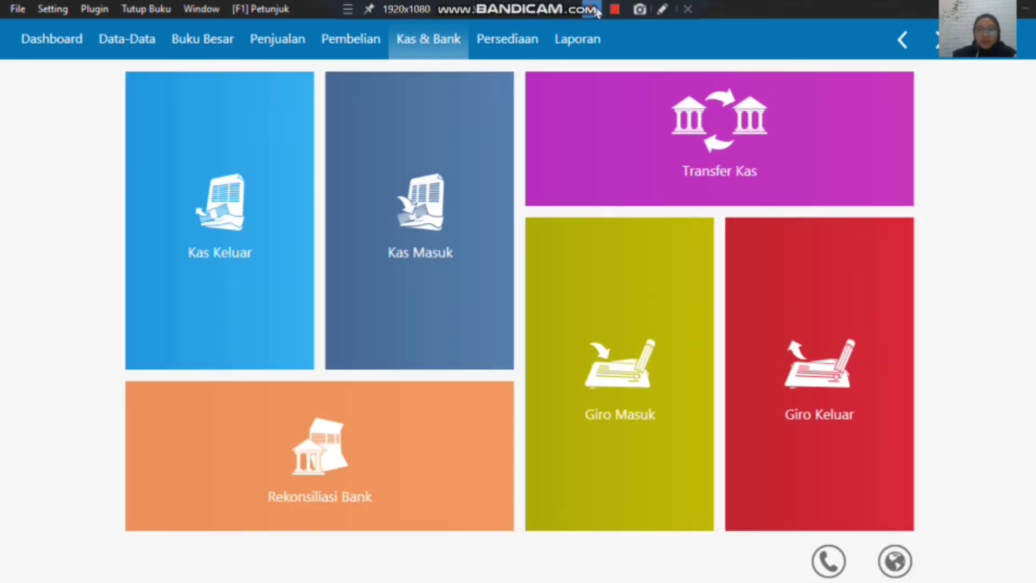
Step: Create a new Penyesuaian Persediaan transaction in Persediaan and set its Tanggal to 29/01/2020
left_click(495, 49)
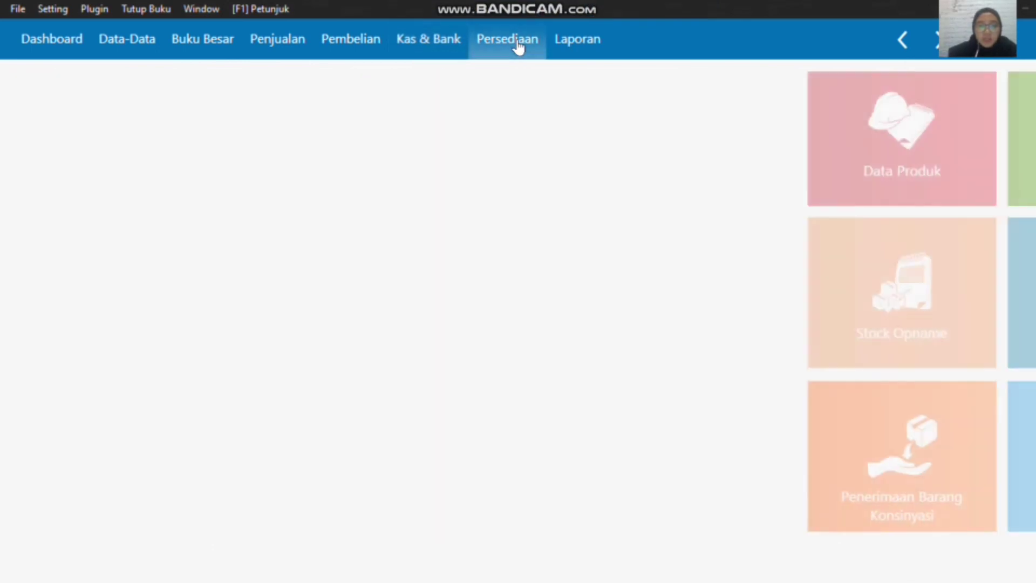
mouse_move(495, 145)
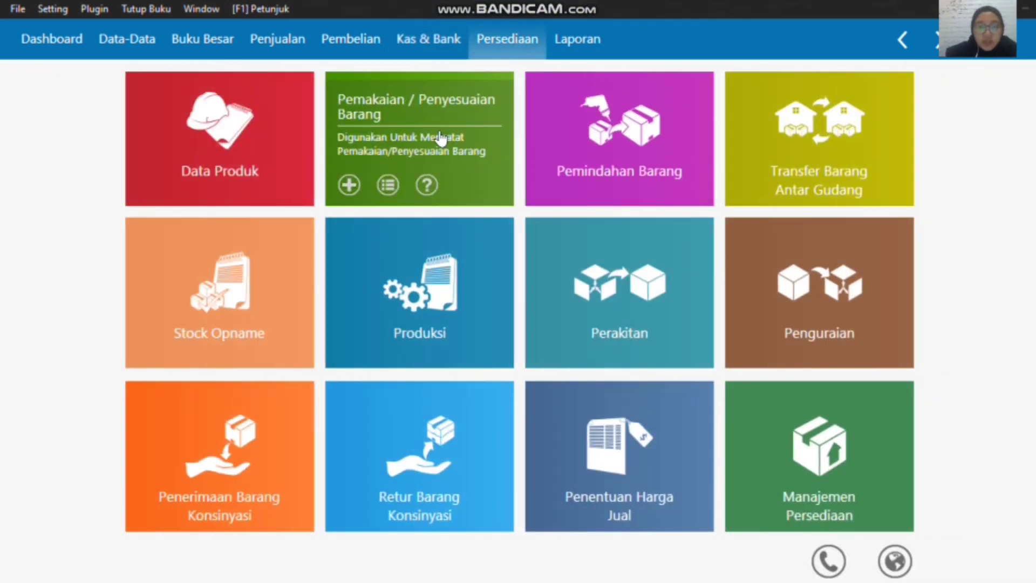
left_click(349, 185)
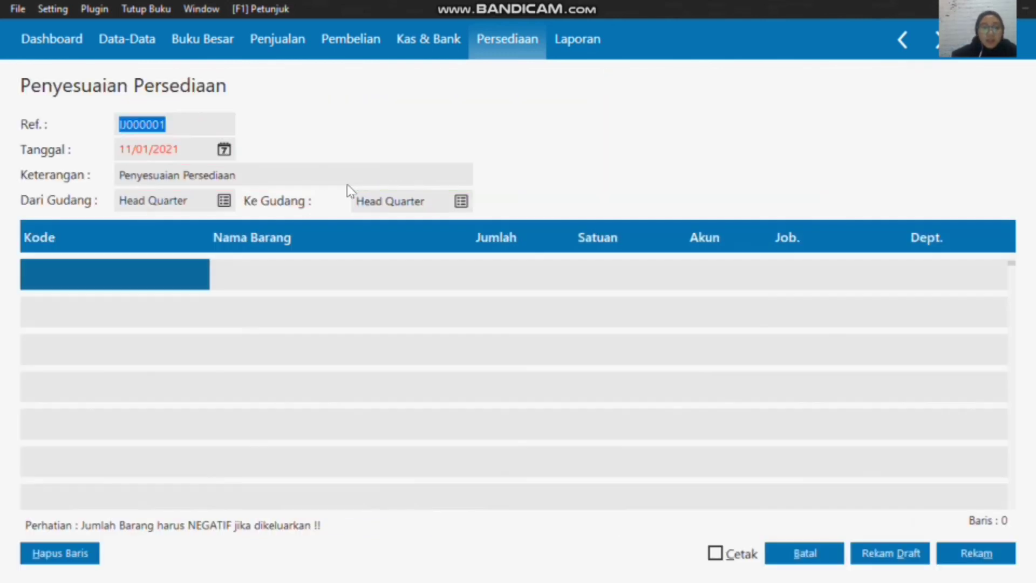
left_click(225, 151)
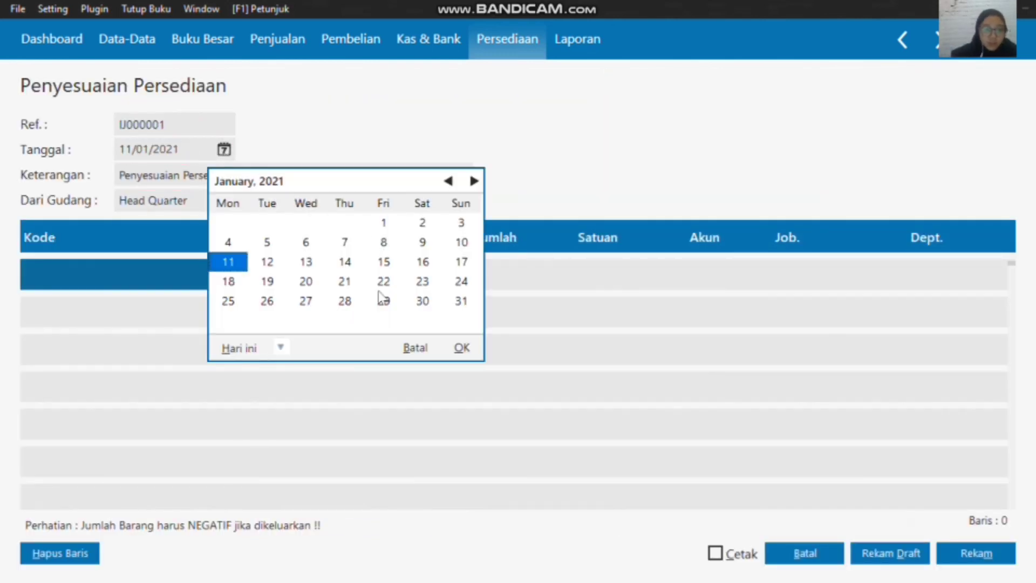
left_click(280, 346)
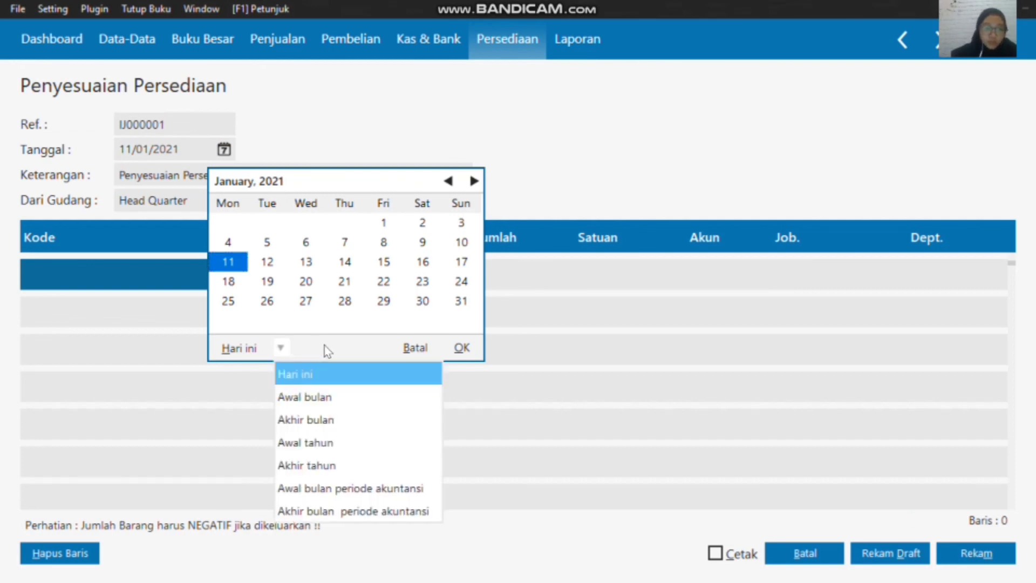
left_click(358, 483)
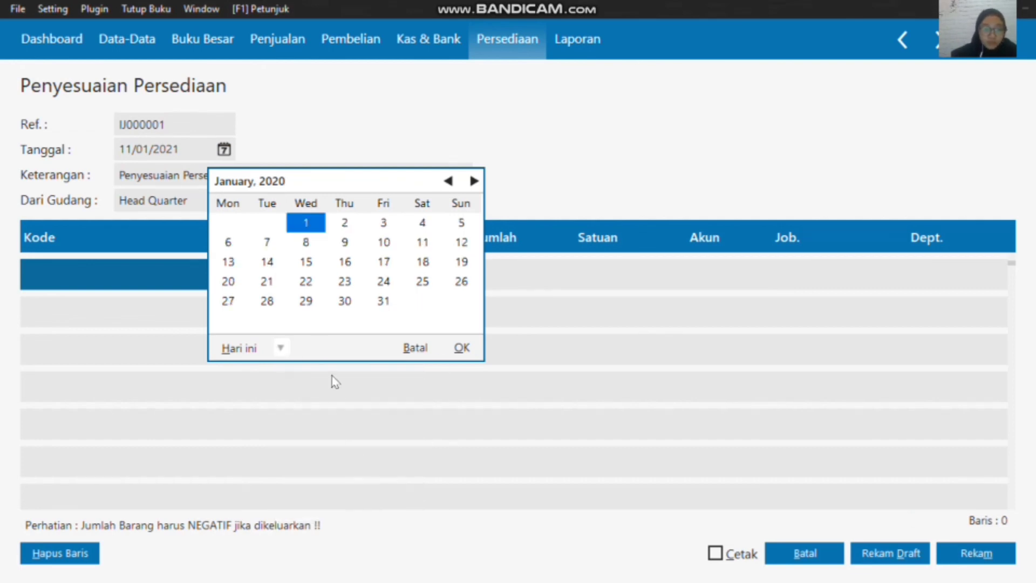
left_click(308, 302)
left_click(462, 347)
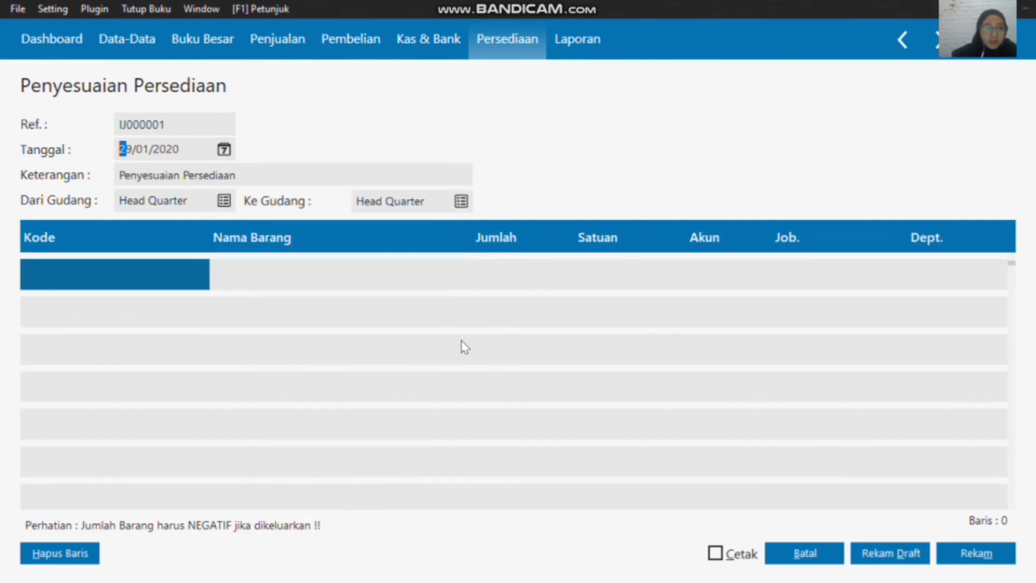
Step: Add item C-001, Casingg Samsung, to the first adjustment row with a Jumlah of -1
double_click(123, 278)
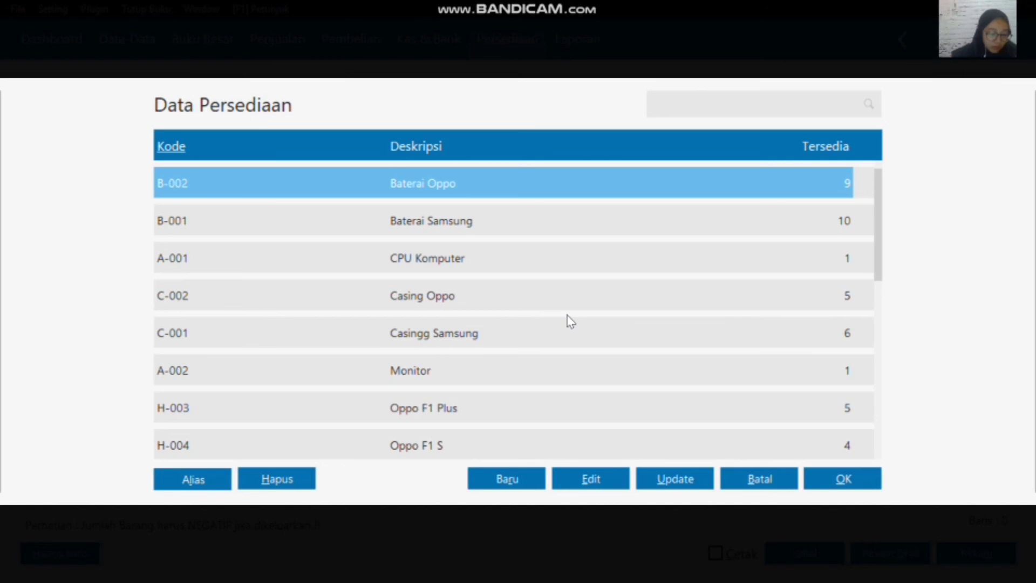
left_click(483, 324)
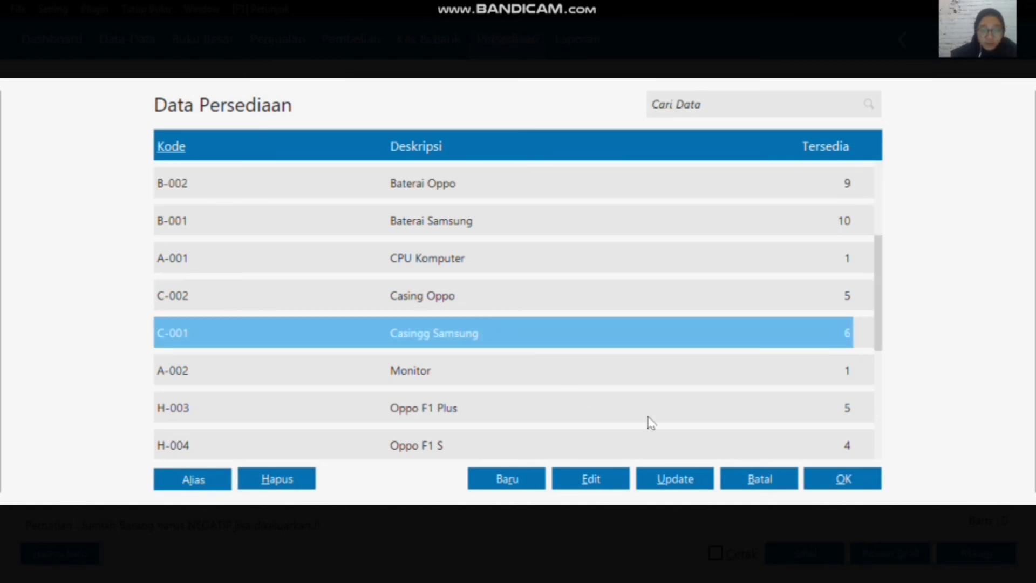
left_click(838, 480)
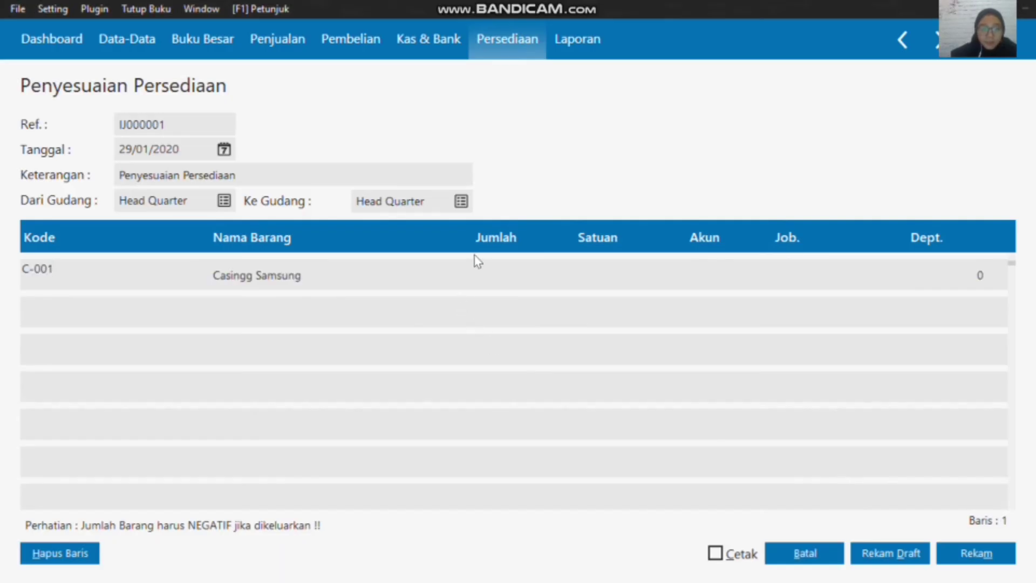
left_click(481, 272)
left_click(484, 277)
type("-1")
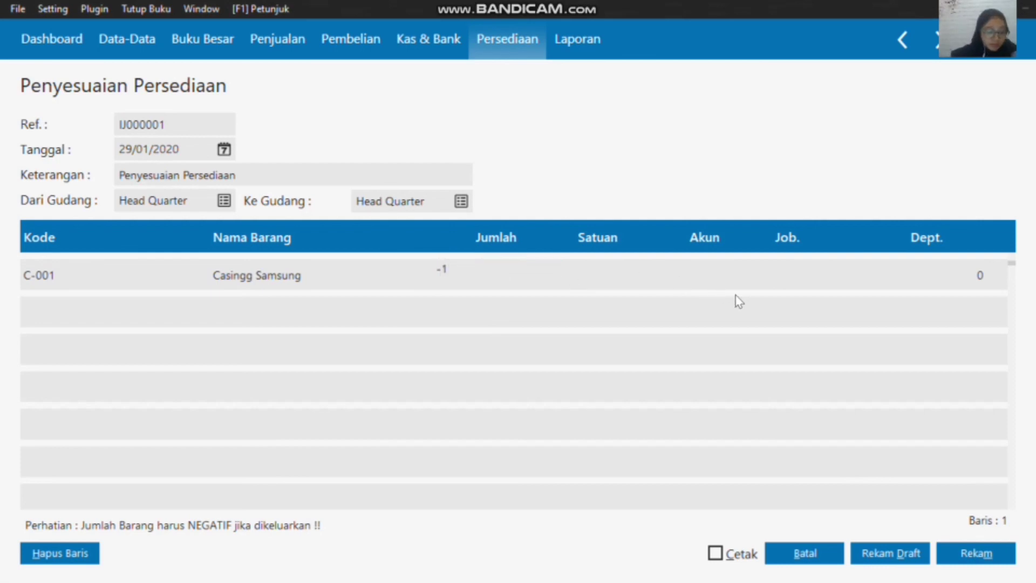
left_click(611, 266)
Step: Set the Akun of the Casingg Samsung adjustment row to 520000030, Kerusakan dan Kegagalan Material
left_click(703, 274)
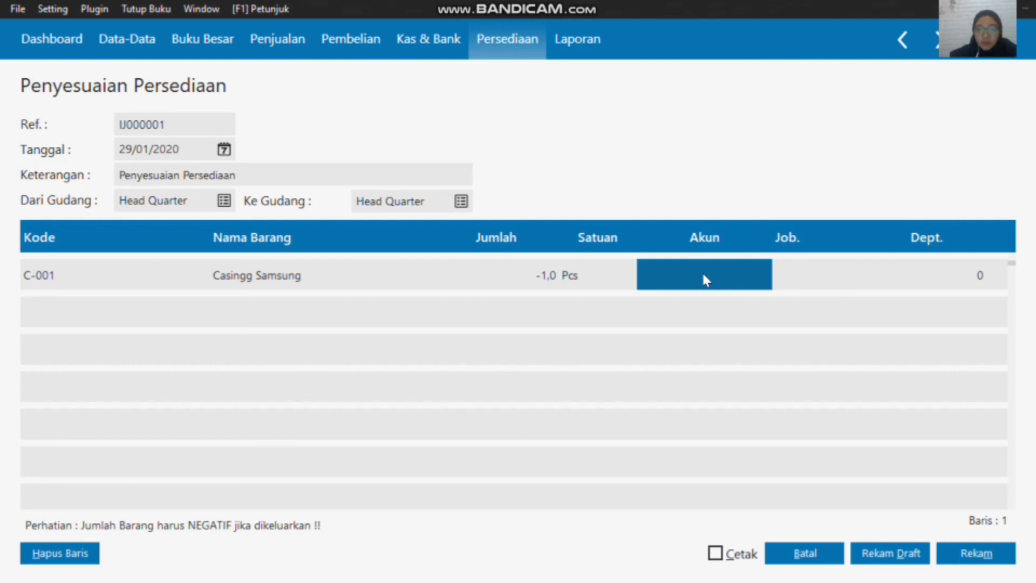
left_click(705, 278)
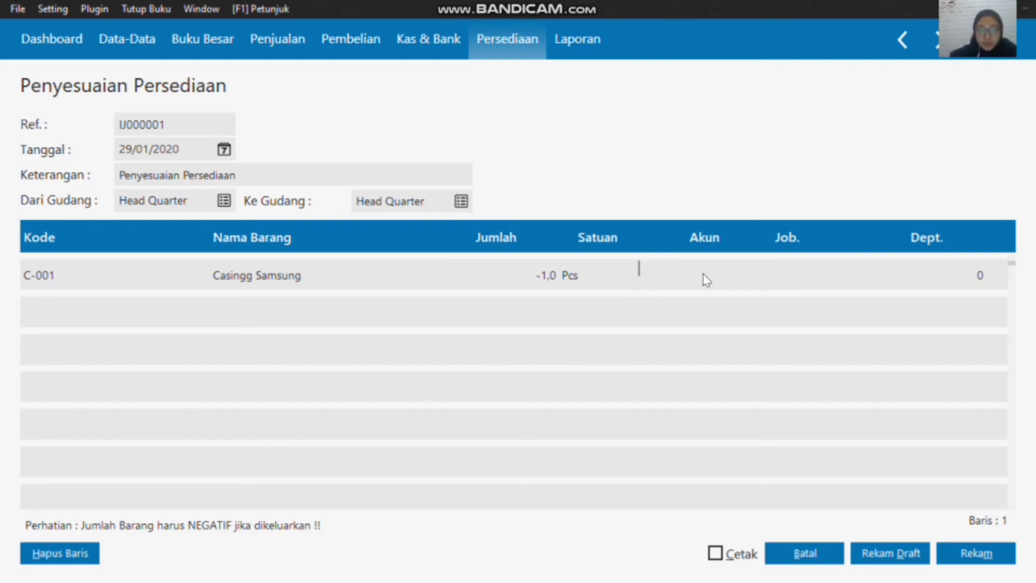
type("1")
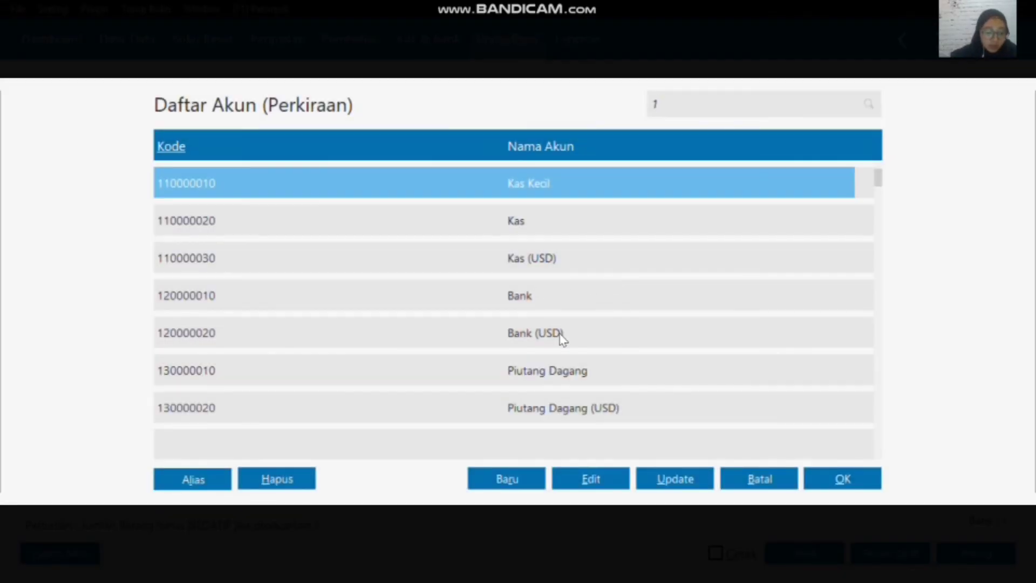
key("Down")
key("Down")
key("Down")
key("Down")
key("Down")
key("Down")
key("Down")
key("Down")
key("Down")
key("Down")
key("Down")
key("Down")
key("Down")
key("Down")
key("Down")
key("Down")
key("Down")
key("Down")
key("Down")
key("Down")
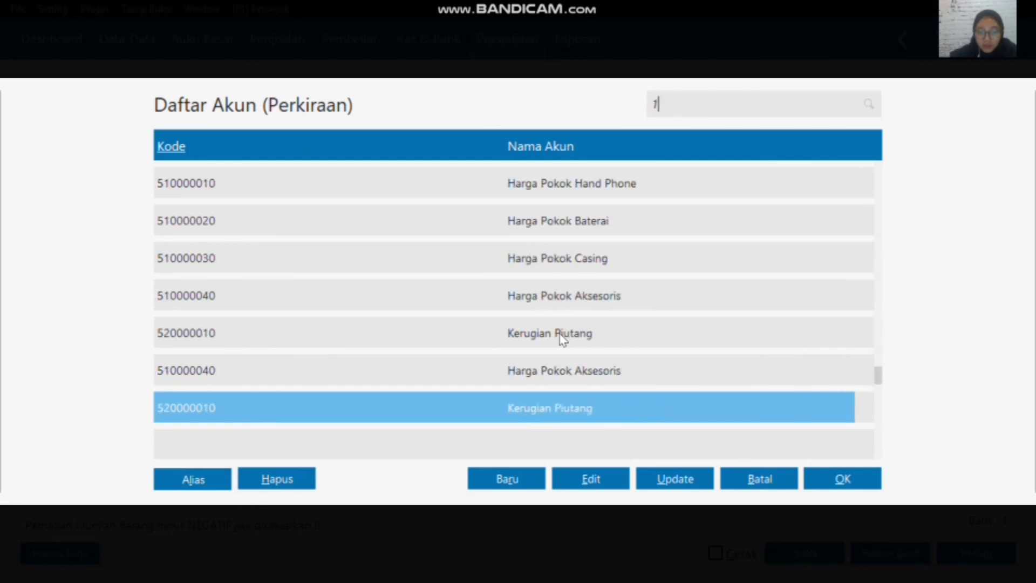
key("Down")
key("Down")
key("Down")
key("Down")
key("Down")
key("Down")
key("Down")
key("Down")
key("Down")
key("Down")
key("Down")
key("Down")
key("Down")
key("Down")
key("Down")
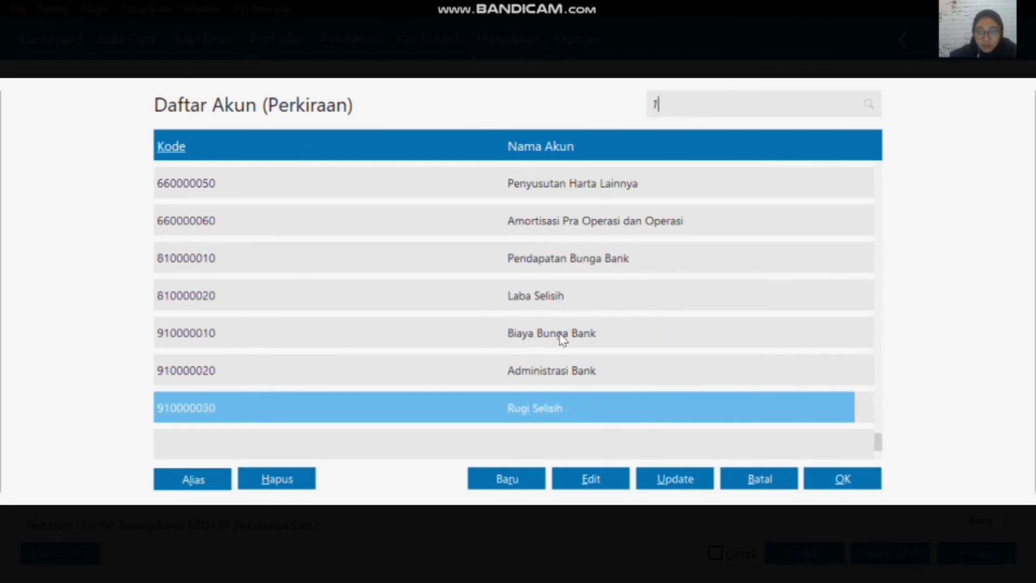
key("Up")
key("Up")
key("Up")
key("Up")
key("Up")
key("Up")
key("Up")
key("Up")
key("Up")
key("Up")
key("Up")
key("Up")
key("Up")
key("Up")
key("Up")
key("Up")
key("Up")
key("Up")
key("Up")
key("Up")
key("Down")
key("Down")
key("Down")
key("Down")
key("Down")
key("Down")
key("Down")
key("Down")
key("Down")
key("Down")
key("Down")
key("Down")
key("Down")
key("Down")
key("Down")
key("Down")
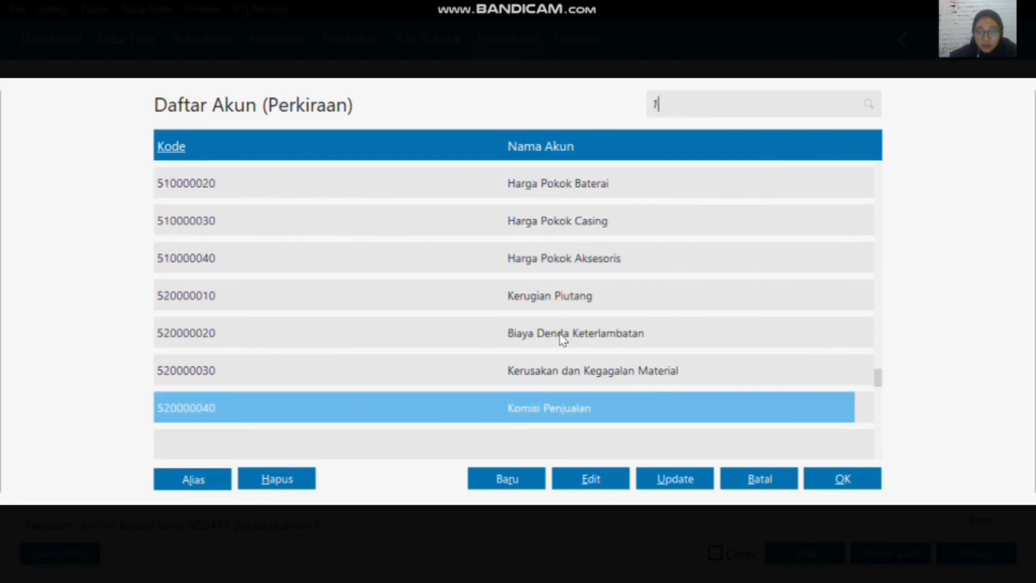
key("Up")
key("Up")
key("Up")
left_click(571, 370)
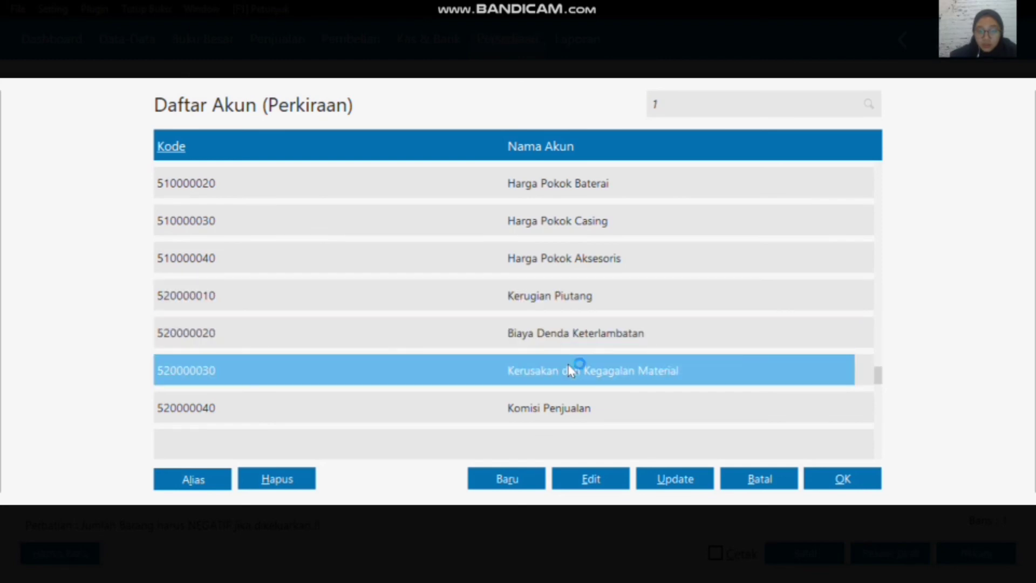
left_click(843, 479)
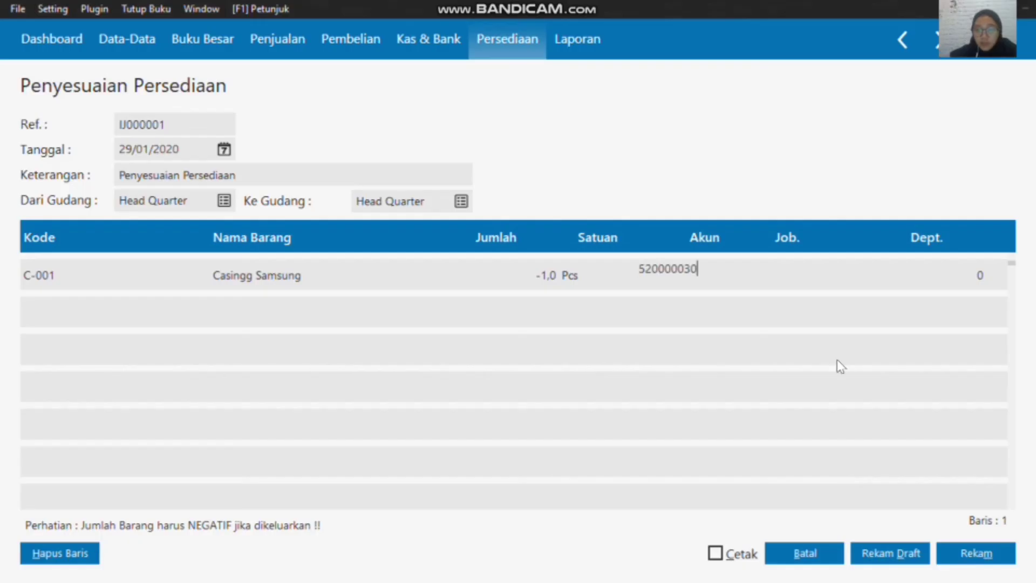
left_click(814, 276)
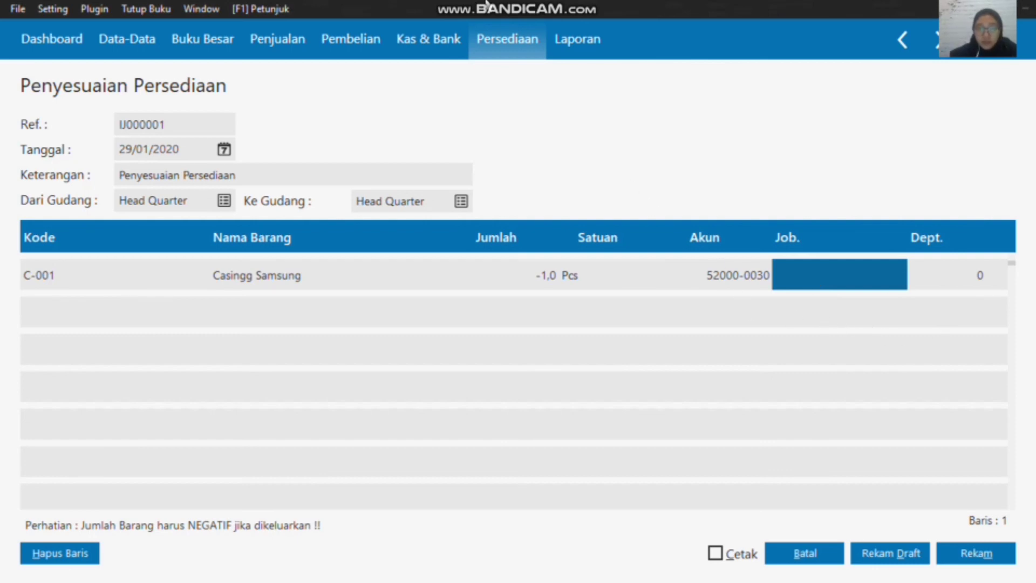
Step: Record the Penyesuaian Persediaan transaction for Casingg Samsung and close the new blank form
mouse_move(639, 9)
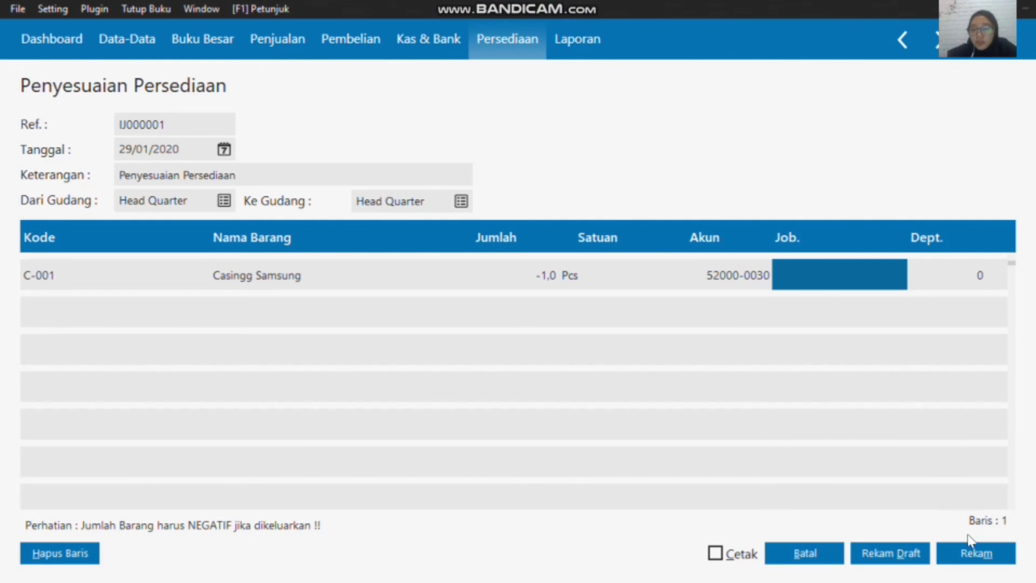
left_click(976, 556)
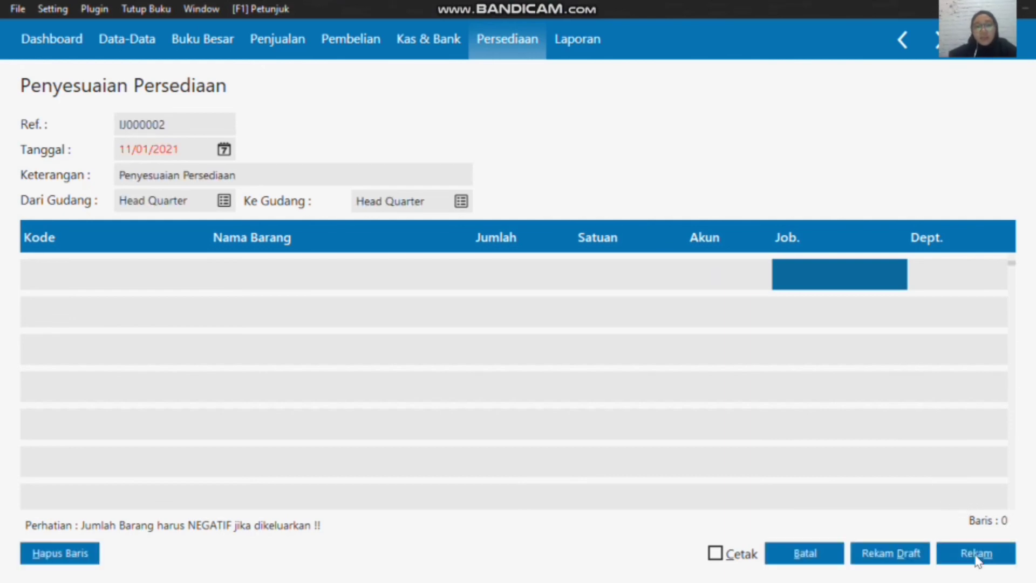
left_click(810, 554)
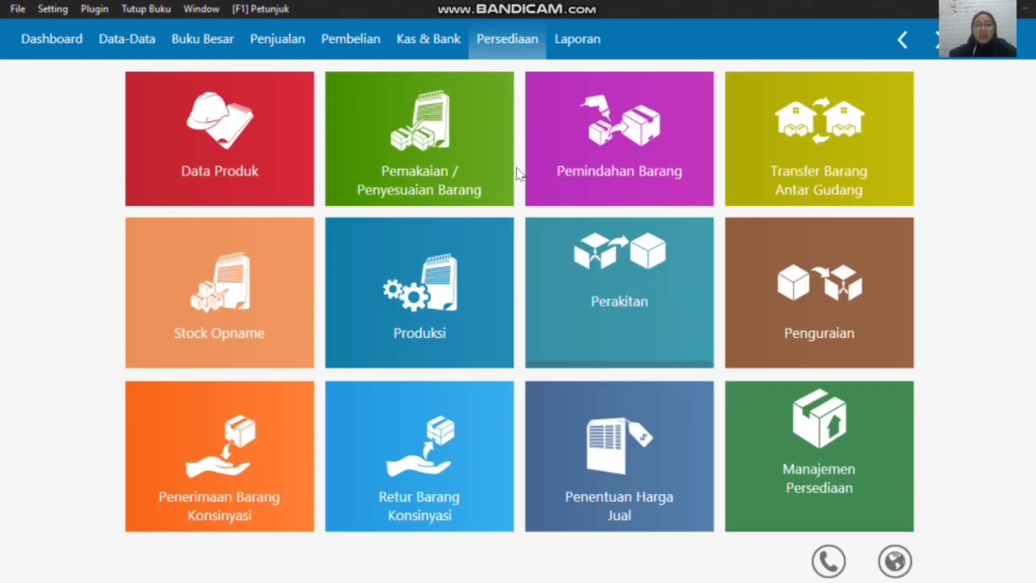
mouse_move(361, 366)
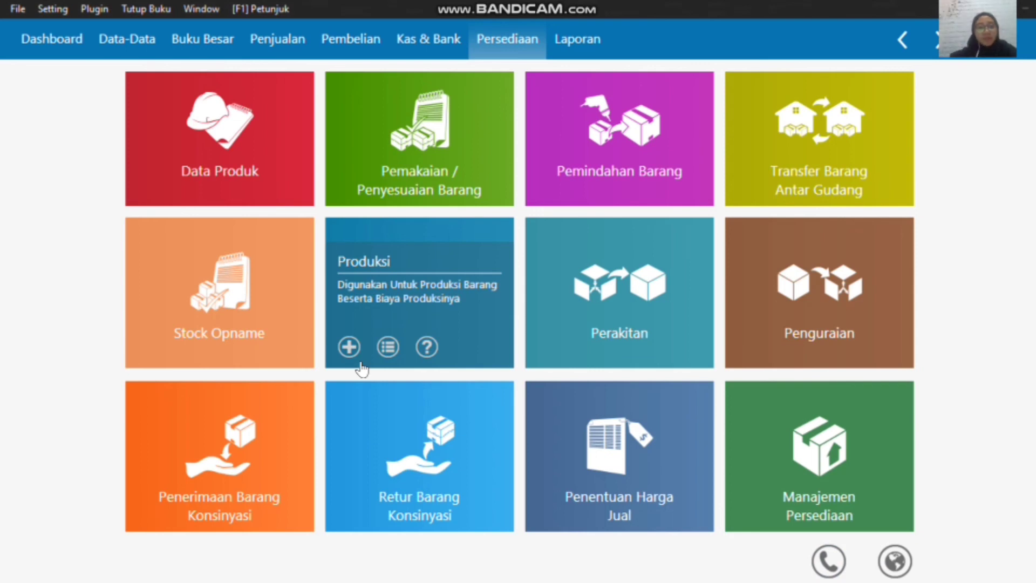
mouse_move(155, 177)
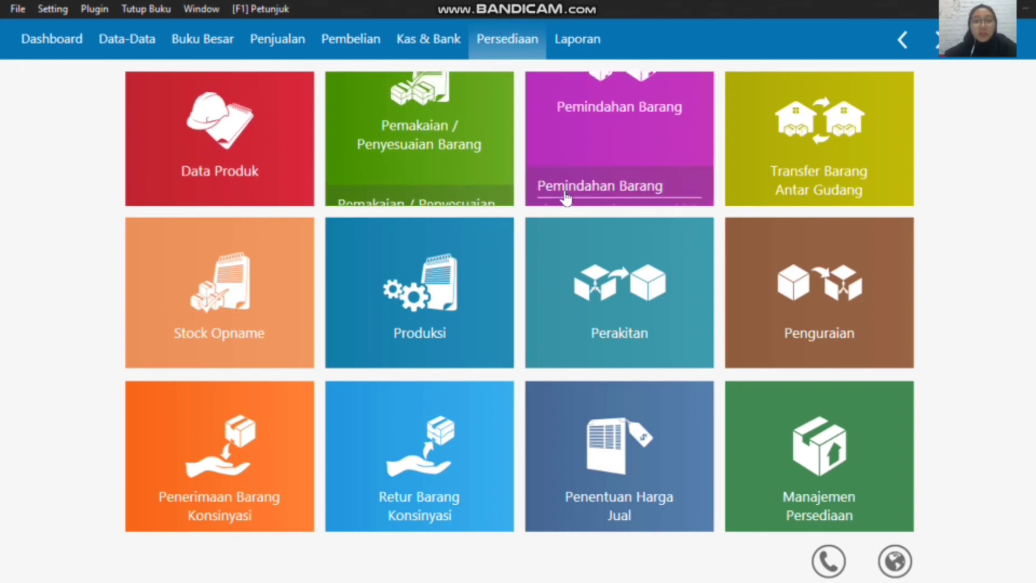
mouse_move(571, 145)
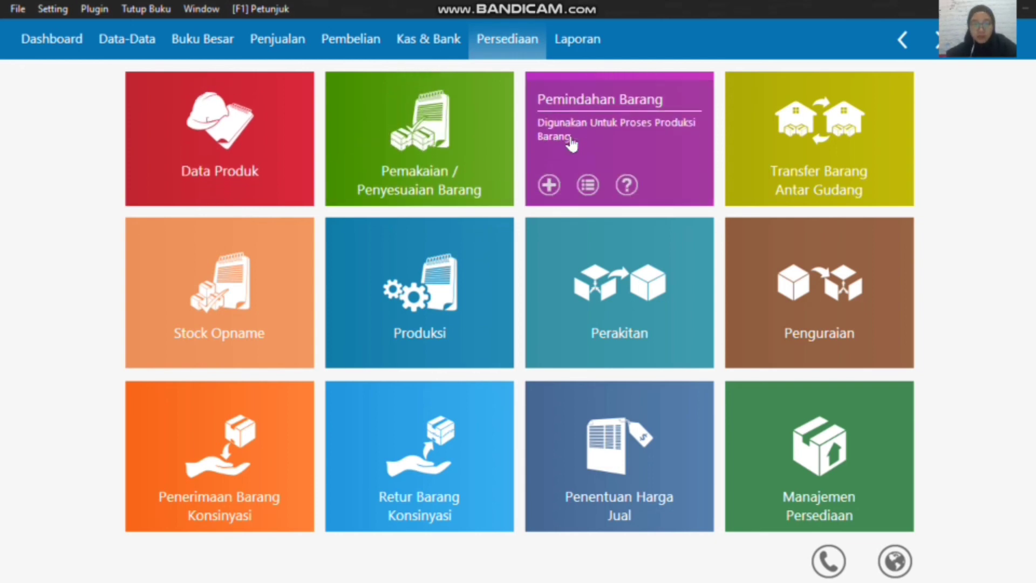